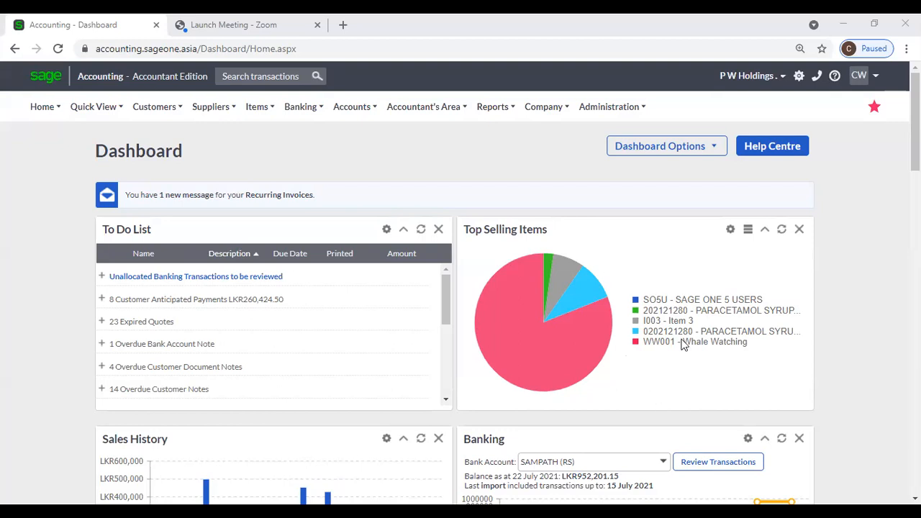
{"action": "left_click", "coordinate": [545, 112]}
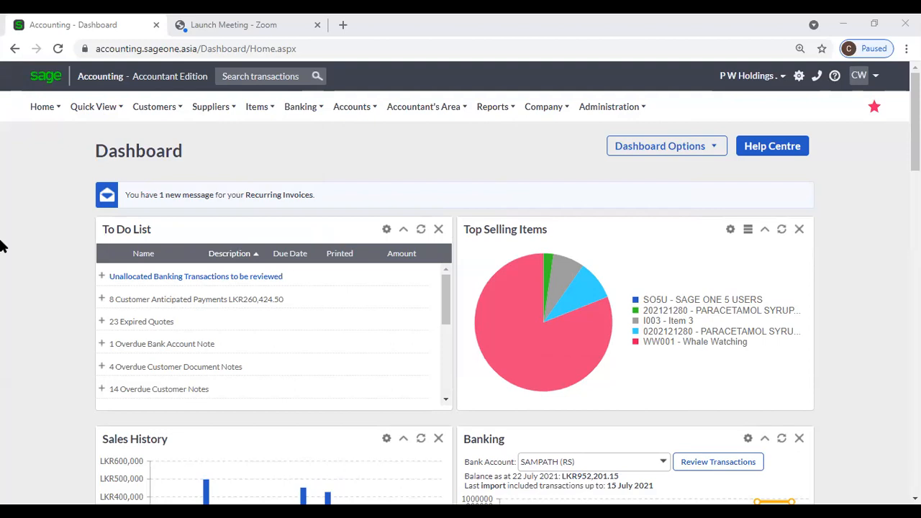
{"action": "left_click", "coordinate": [360, 114]}
{"action": "mouse_move", "coordinate": [162, 115]}
{"action": "mouse_move", "coordinate": [274, 122]}
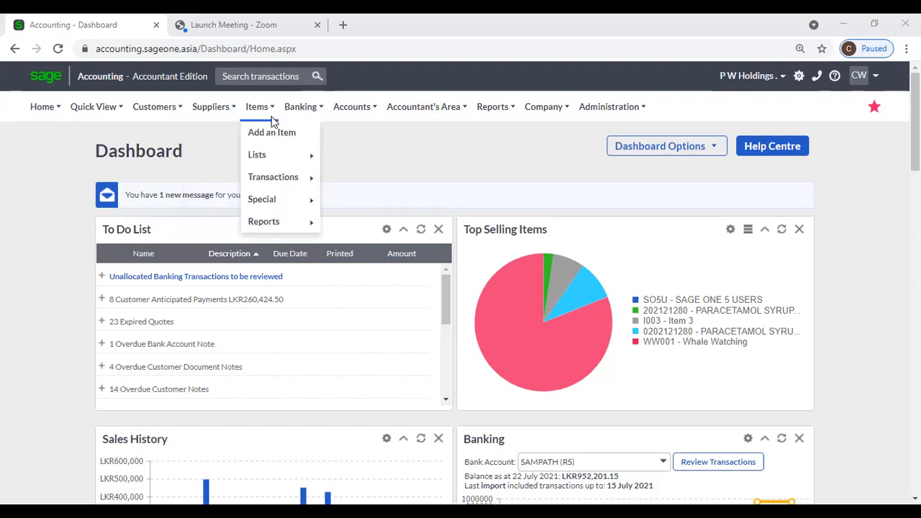
{"action": "mouse_move", "coordinate": [340, 121]}
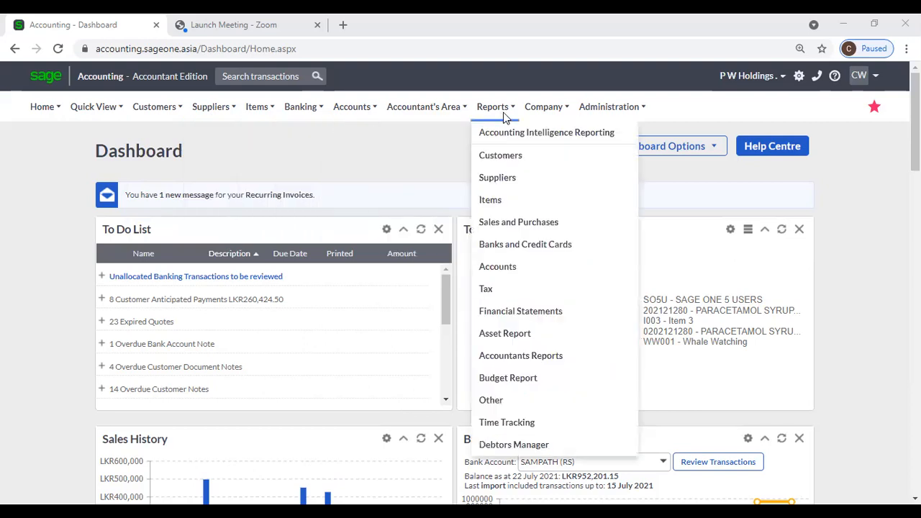
{"action": "mouse_move", "coordinate": [551, 110]}
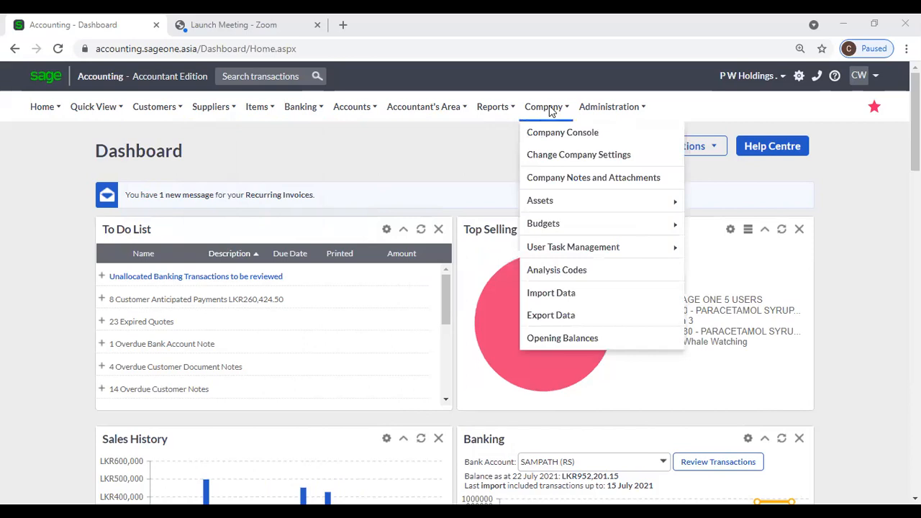
{"action": "mouse_move", "coordinate": [585, 200]}
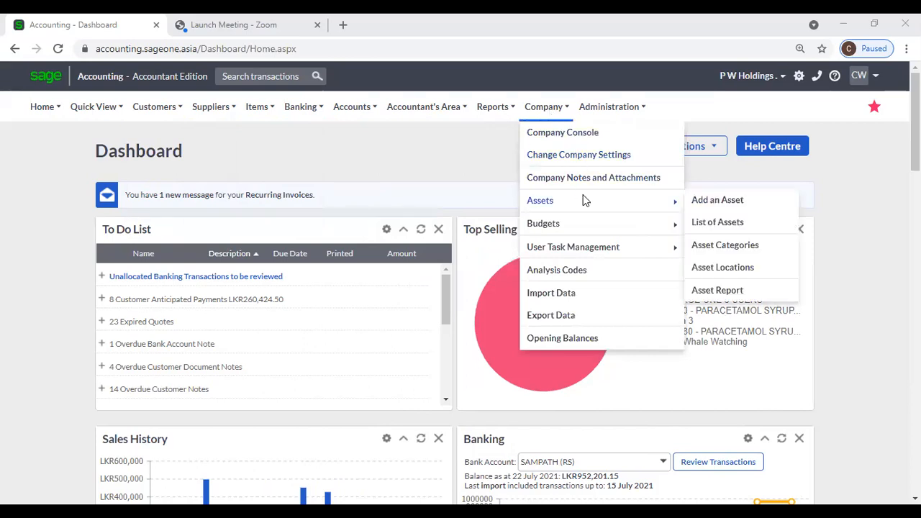
{"action": "mouse_move", "coordinate": [587, 227]}
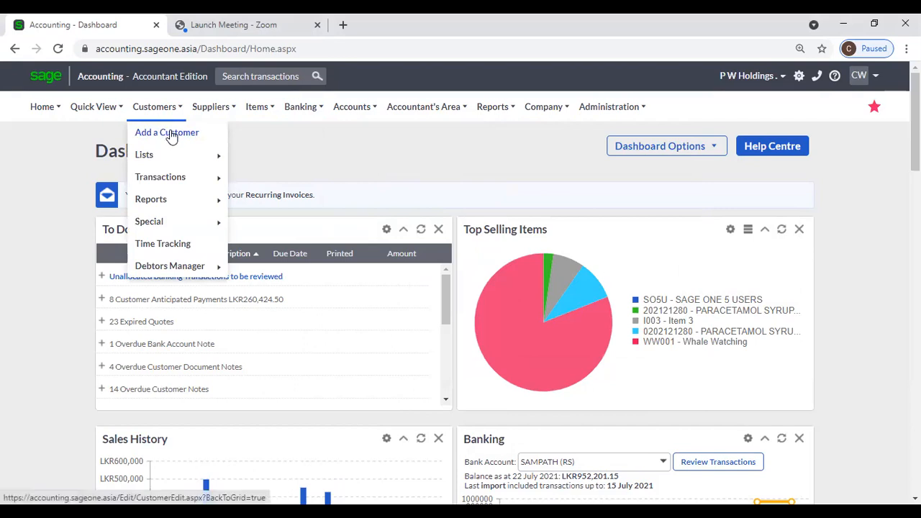
- View the blank new customer form and the blank new supplier form, and close the Zoom meeting page
{"action": "left_click", "coordinate": [171, 134]}
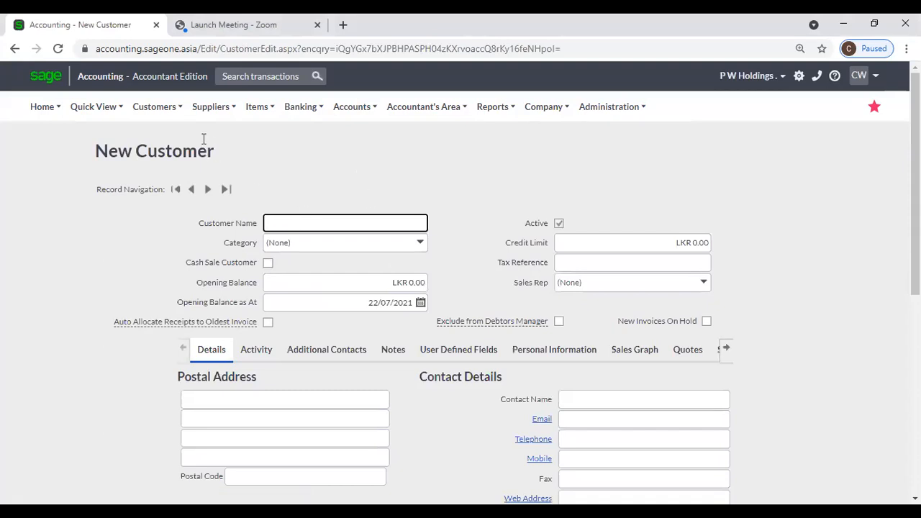
{"action": "mouse_move", "coordinate": [204, 117]}
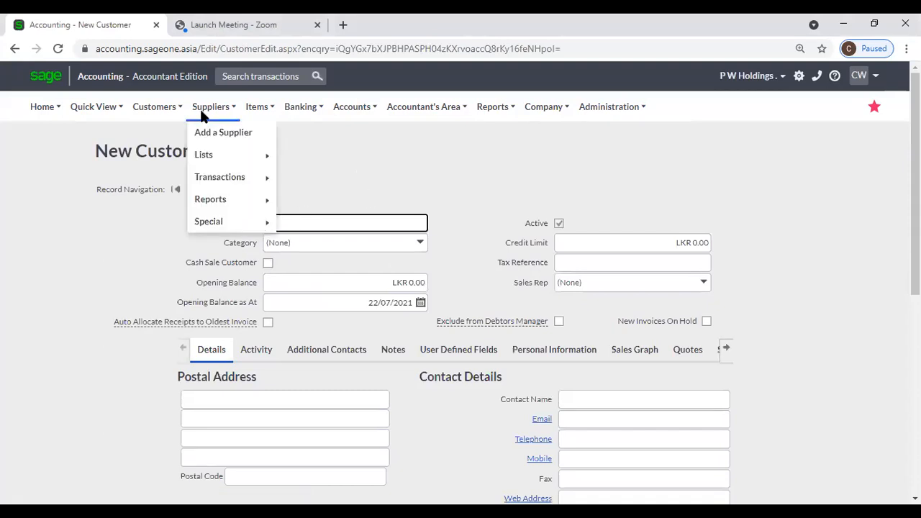
{"action": "left_click", "coordinate": [210, 137]}
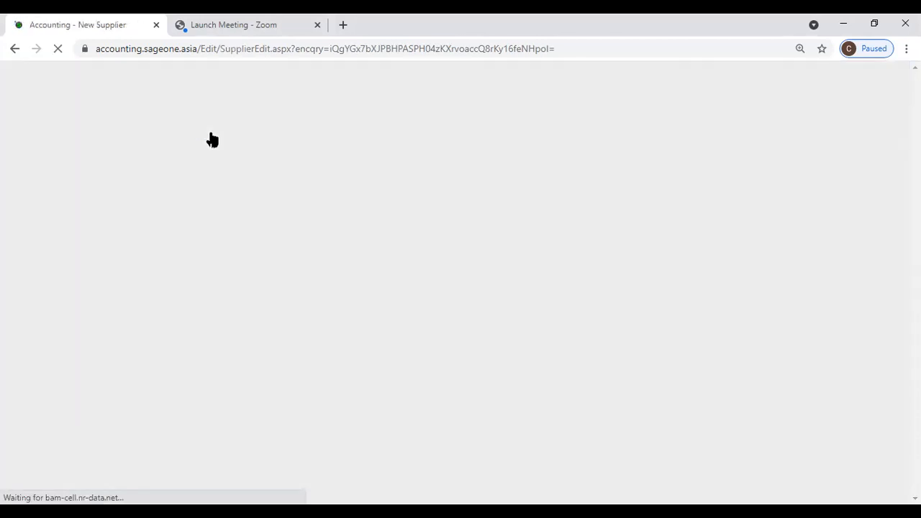
{"action": "left_click", "coordinate": [314, 27]}
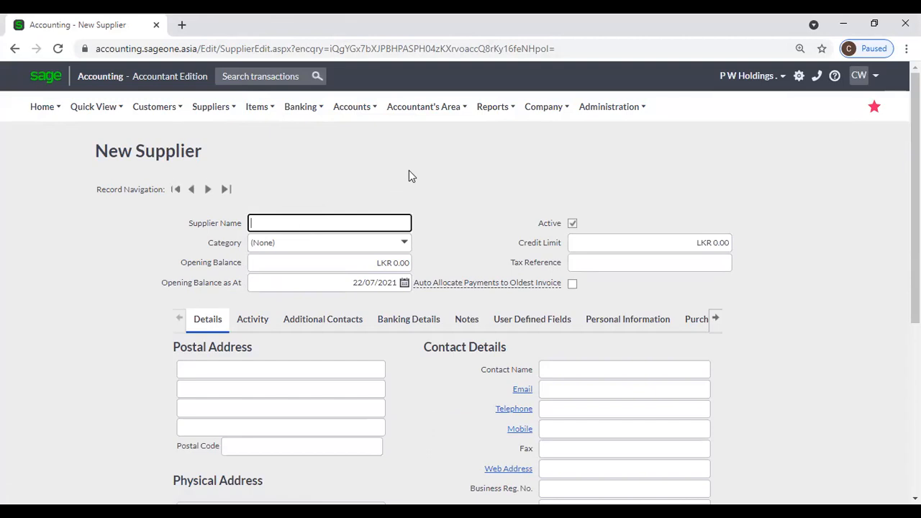
- Open the company's Import Data from CSV page and bring its File Information settings into view
{"action": "mouse_move", "coordinate": [531, 117]}
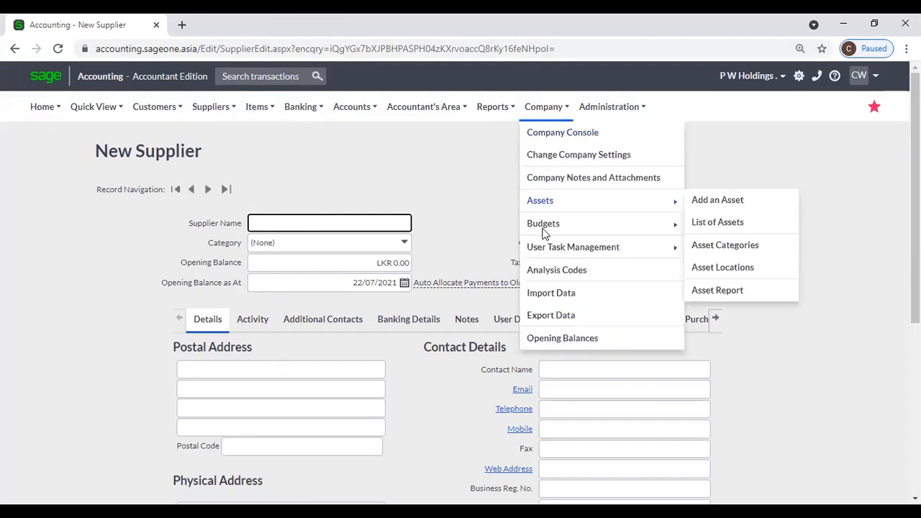
{"action": "left_click", "coordinate": [551, 292]}
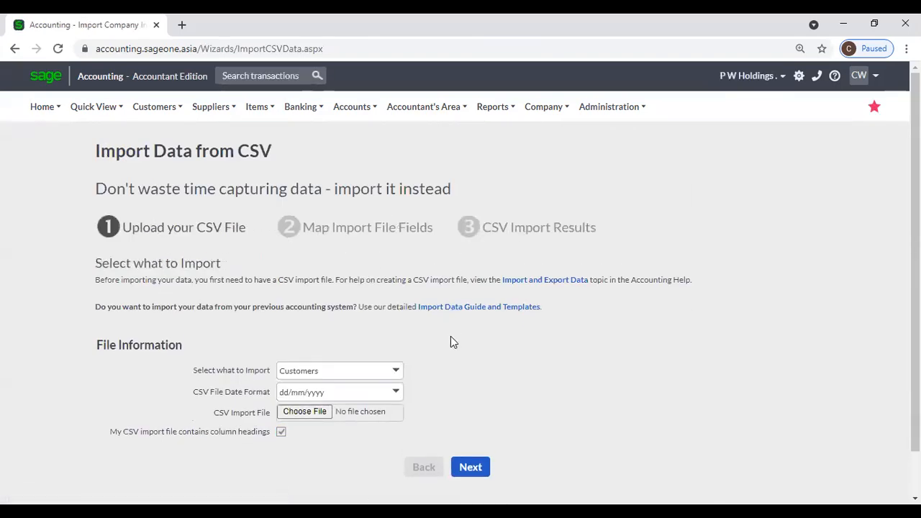
{"action": "scroll", "coordinate": [449, 333], "scroll_direction": "down", "scroll_amount": 1}
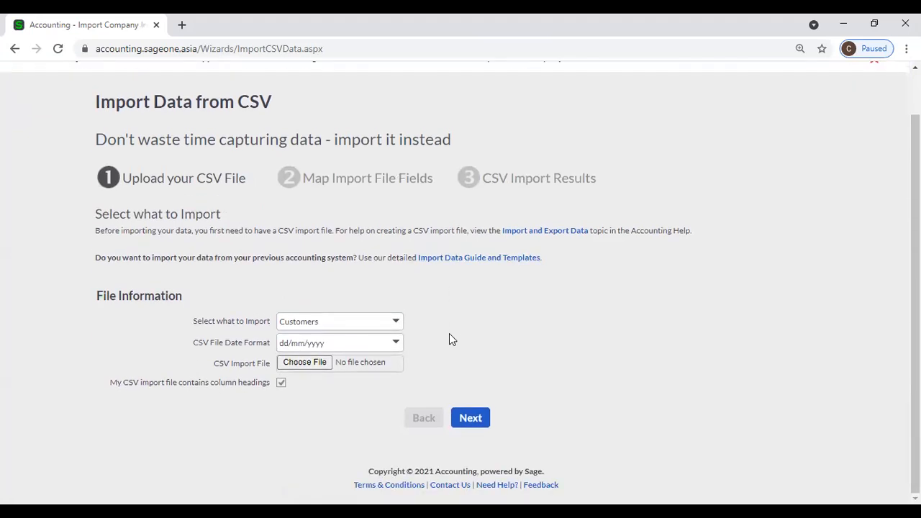
{"action": "scroll", "coordinate": [446, 336], "scroll_direction": "up", "scroll_amount": 1}
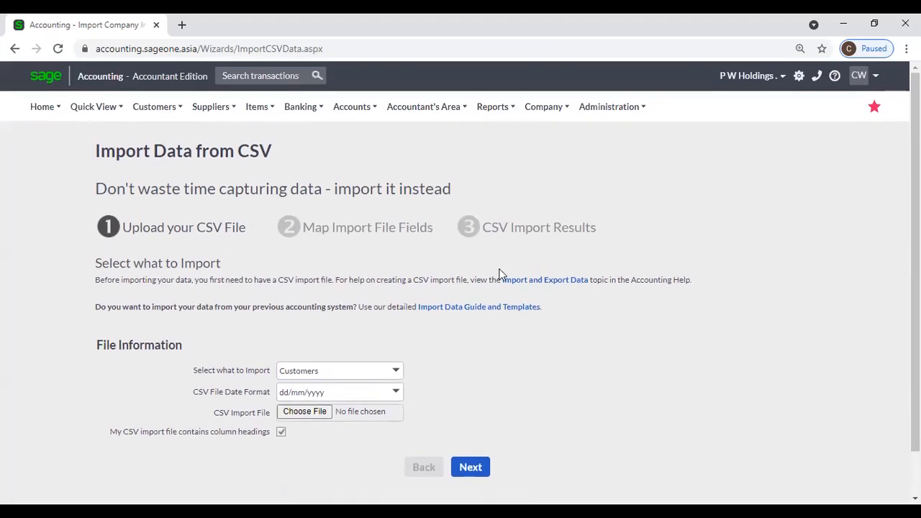
{"action": "left_click", "coordinate": [543, 114]}
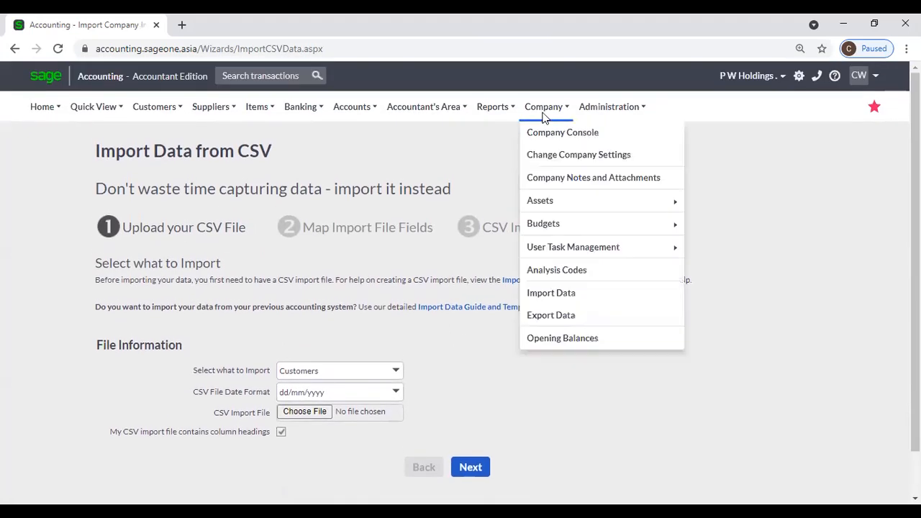
{"action": "left_click", "coordinate": [553, 296]}
{"action": "scroll", "coordinate": [454, 340], "scroll_direction": "down", "scroll_amount": 1}
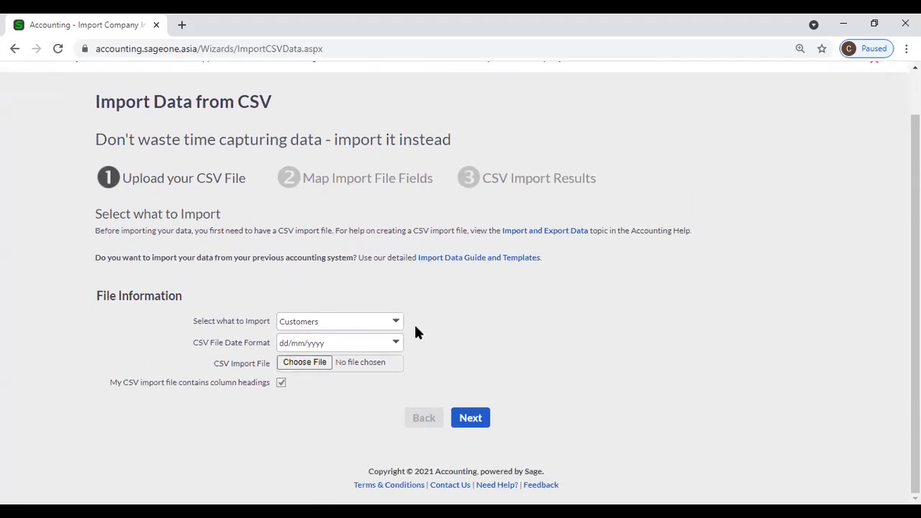
- Review the importable data types, the CSV date format and the import file chooser without selecting a file
{"action": "left_click", "coordinate": [396, 323]}
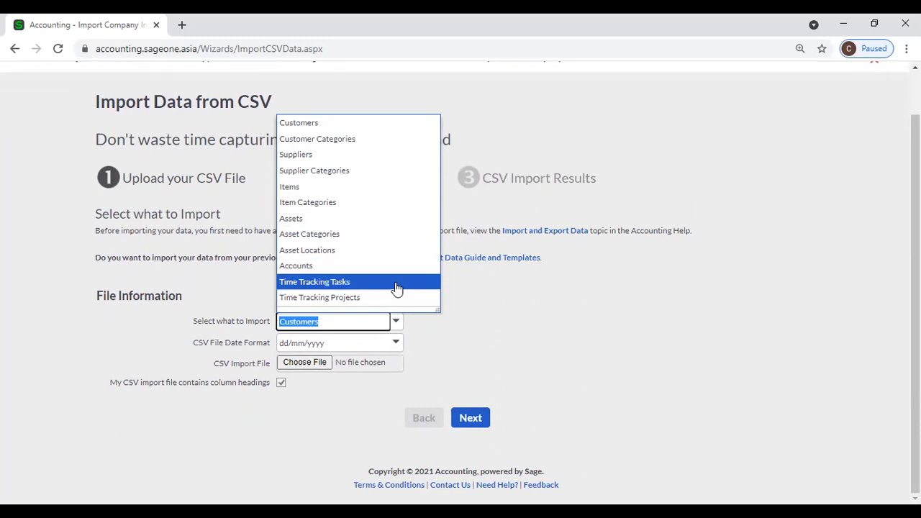
{"action": "left_click", "coordinate": [582, 322]}
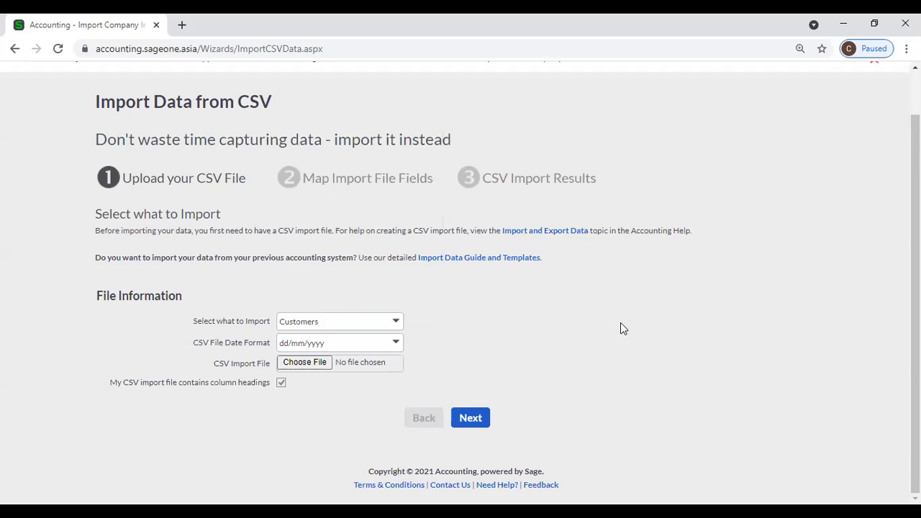
{"action": "left_click", "coordinate": [395, 347]}
{"action": "left_click", "coordinate": [324, 363]}
{"action": "left_click", "coordinate": [321, 367]}
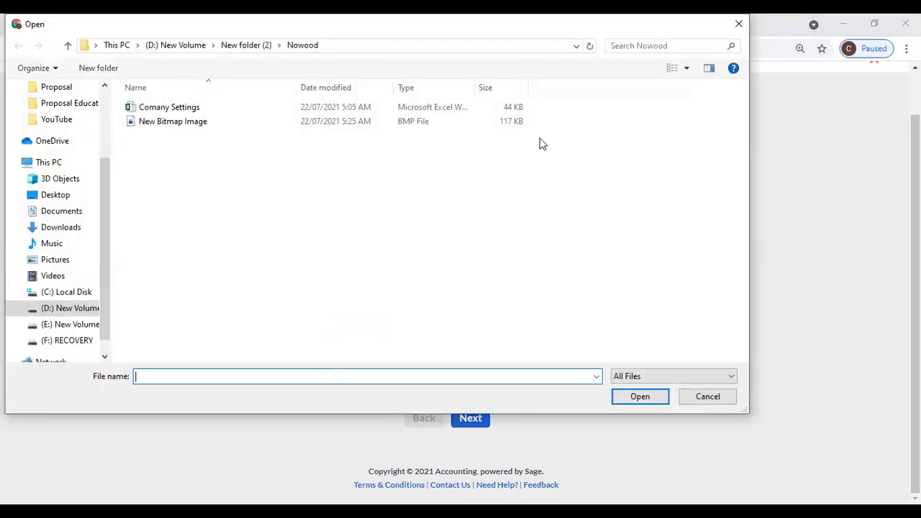
{"action": "left_click", "coordinate": [738, 25]}
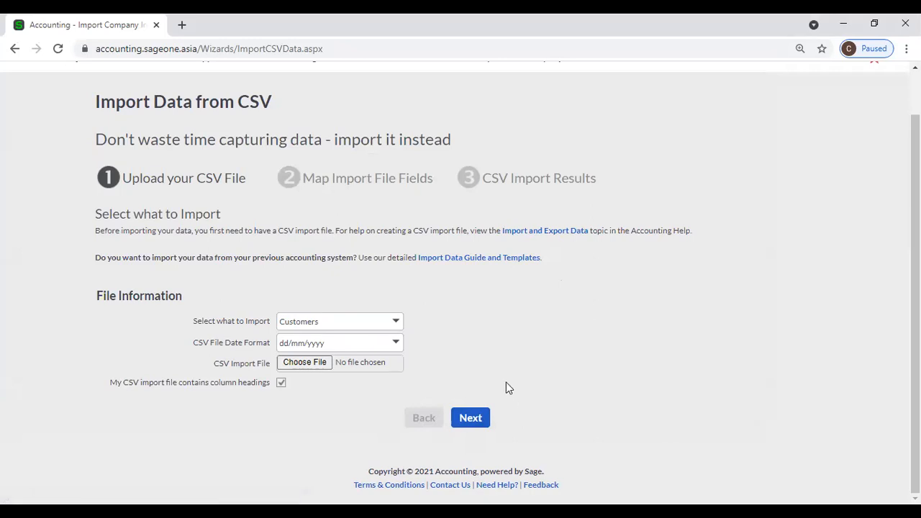
- View the Import Data Guide and Templates page linked from the CSV import page
{"action": "scroll", "coordinate": [509, 358], "scroll_direction": "up", "scroll_amount": 1}
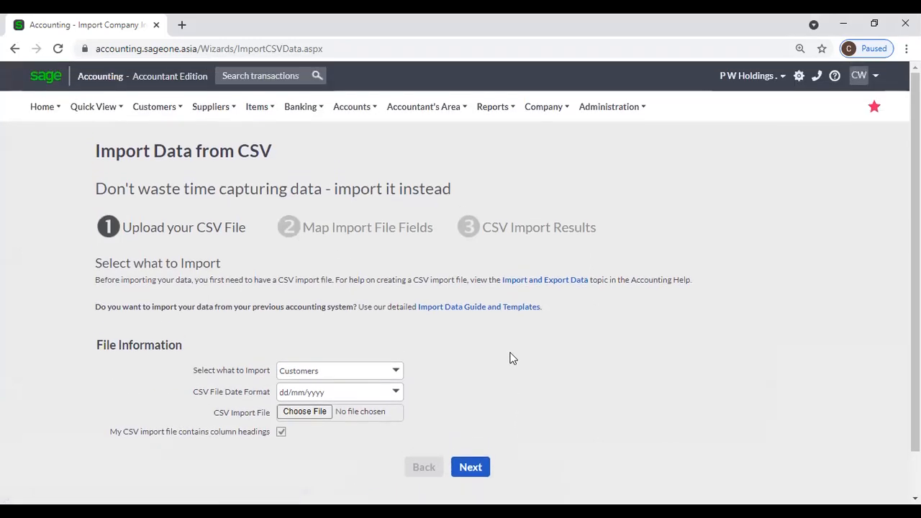
{"action": "left_click", "coordinate": [482, 310]}
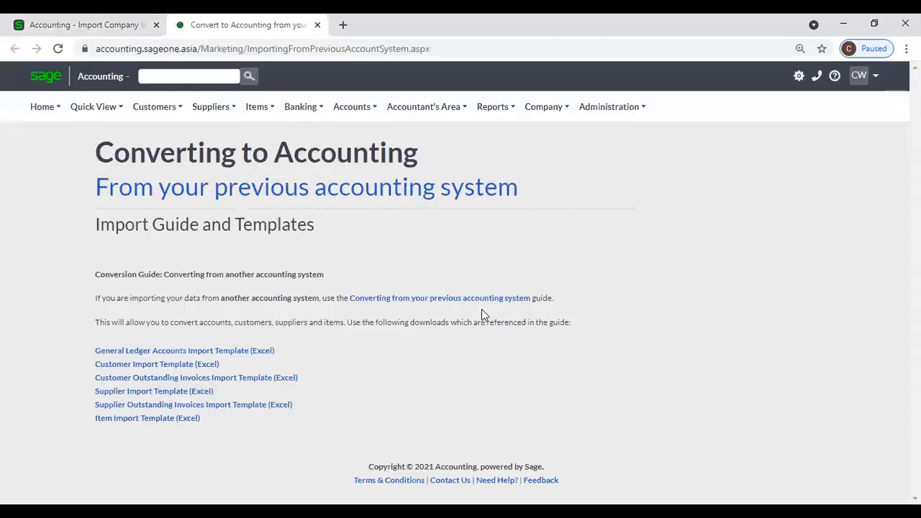
{"action": "left_click", "coordinate": [107, 25]}
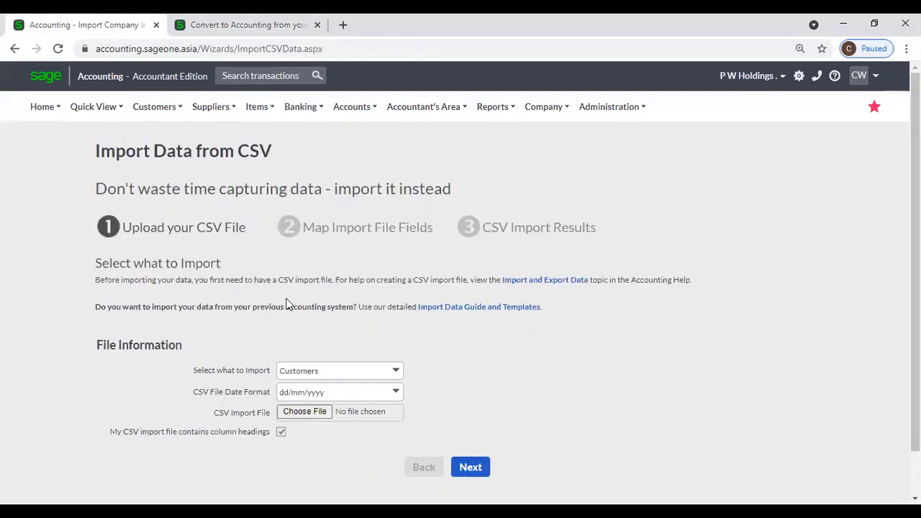
{"action": "left_click", "coordinate": [431, 310]}
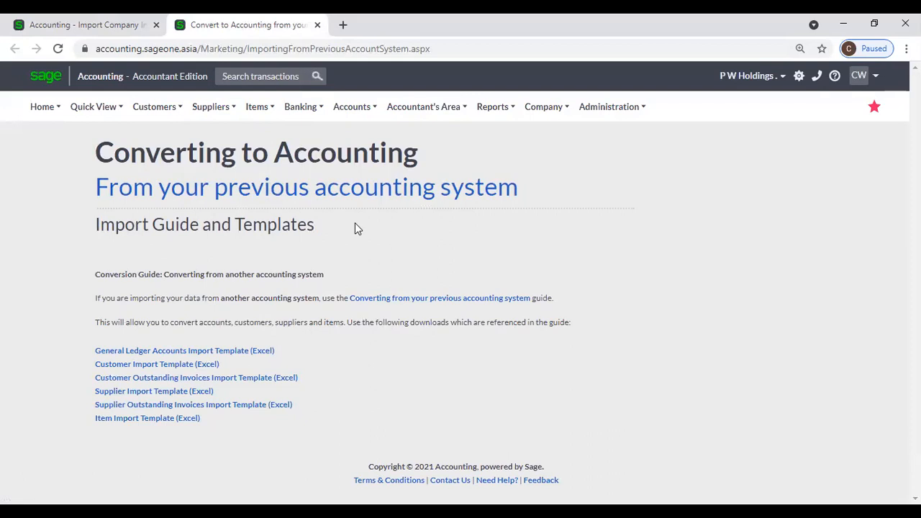
- Export the company's Customers data to a CSV file with the dd/mm/yyyy date format
{"action": "left_click", "coordinate": [154, 106]}
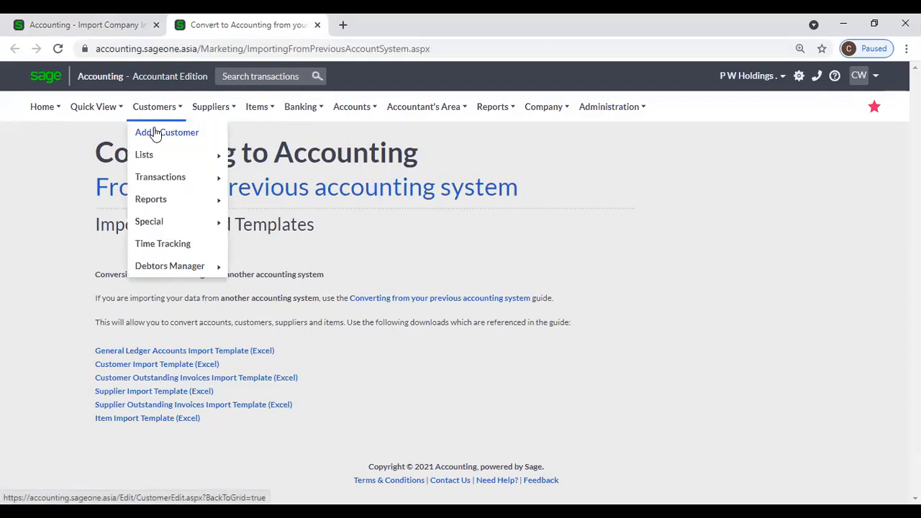
{"action": "left_click", "coordinate": [155, 133]}
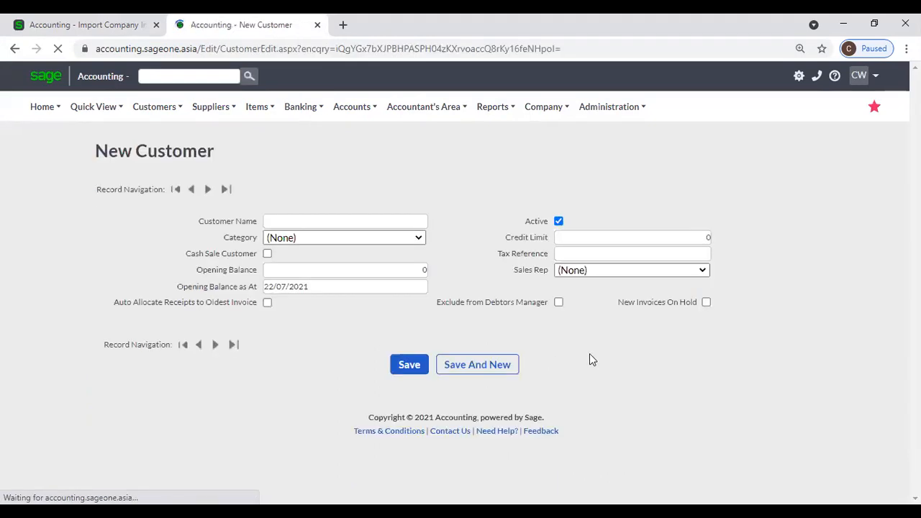
{"action": "mouse_move", "coordinate": [541, 115]}
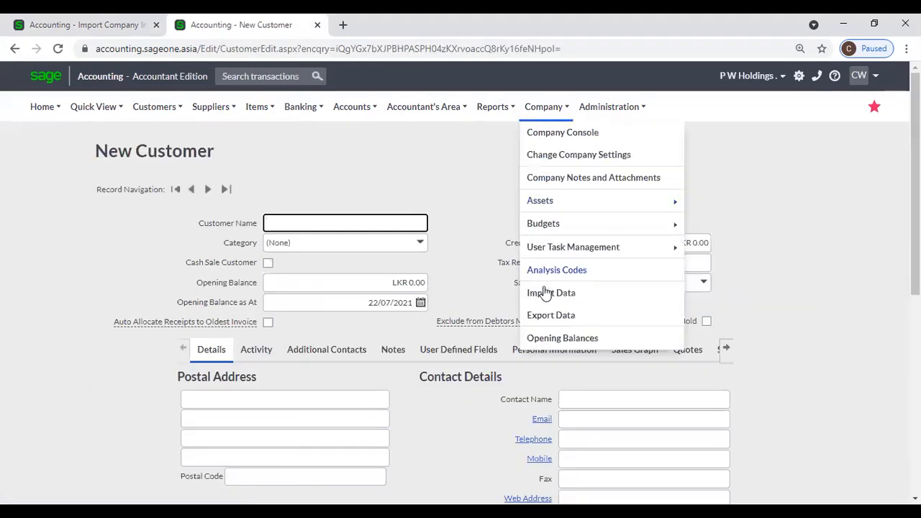
{"action": "left_click", "coordinate": [548, 316]}
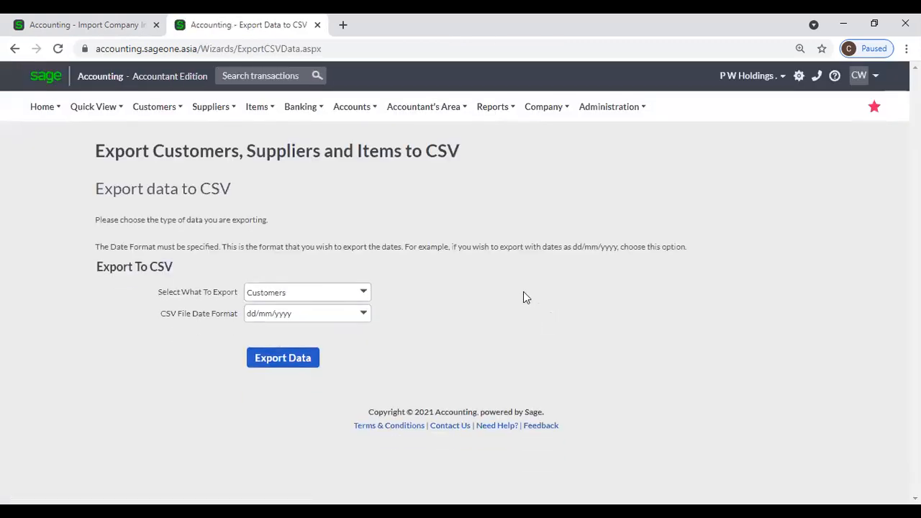
{"action": "left_click", "coordinate": [310, 363]}
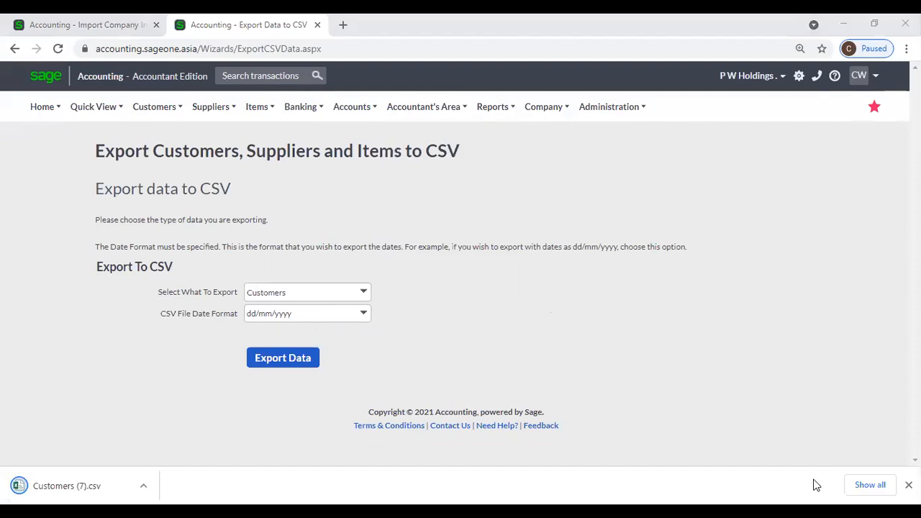
- Open the exported Customers (7).csv in Excel, maximize its window and dismiss the Office activation wizard
{"action": "left_click", "coordinate": [61, 483]}
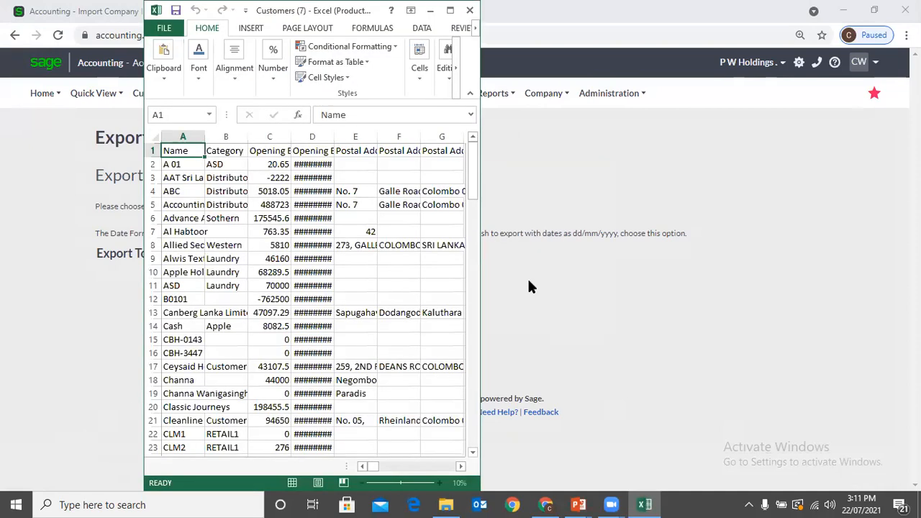
{"action": "double_click", "coordinate": [296, 23]}
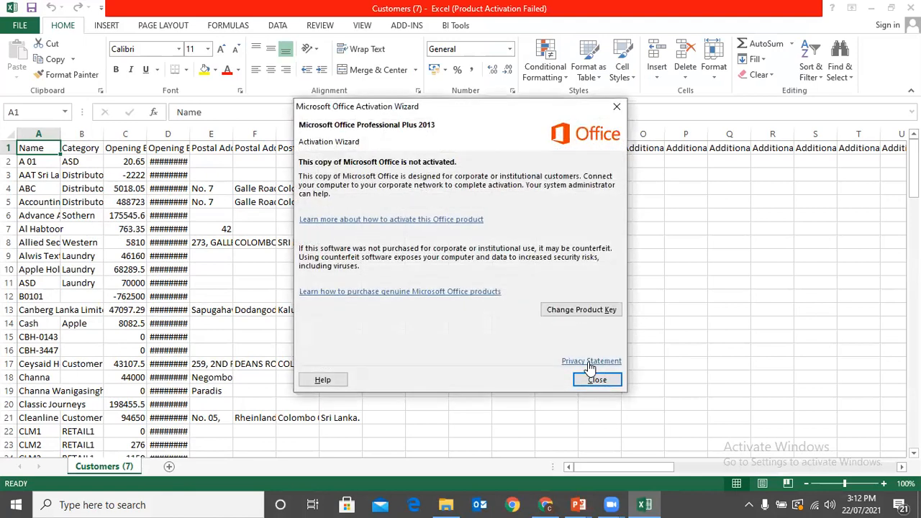
{"action": "left_click", "coordinate": [596, 380]}
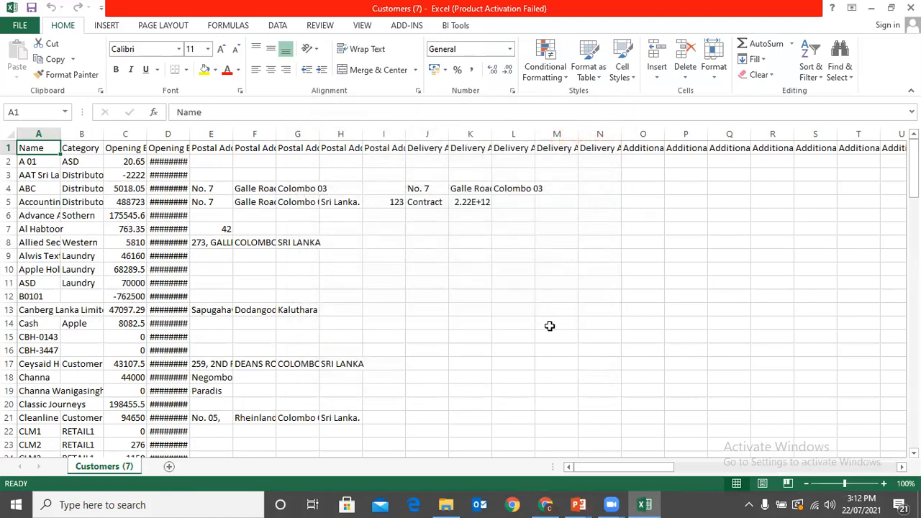
{"action": "scroll", "coordinate": [415, 303], "scroll_direction": "down", "scroll_amount": 2}
{"action": "scroll", "coordinate": [415, 303], "scroll_direction": "up", "scroll_amount": 2}
- Delete the customer rows from row 3 downwards in the Customers (7) sheet, keeping the headings and the first record
{"action": "left_click", "coordinate": [546, 505]}
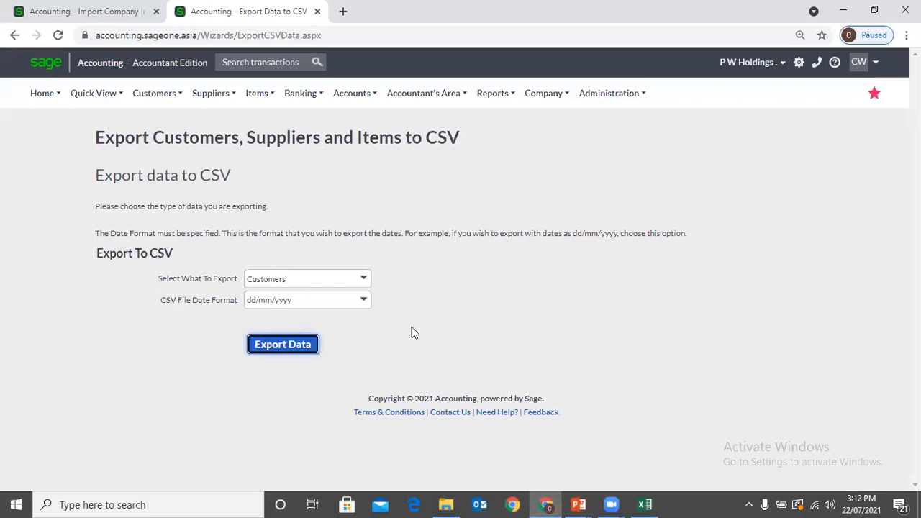
{"action": "left_click", "coordinate": [645, 505]}
{"action": "left_click_drag", "start_coordinate": [11, 175], "coordinate": [18, 498]}
{"action": "key", "text": "Delete"}
{"action": "right_click", "coordinate": [143, 313]}
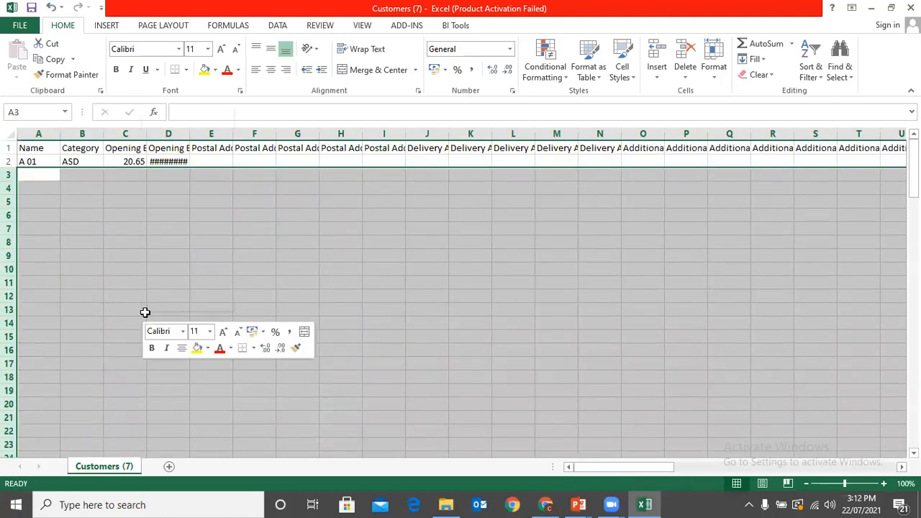
{"action": "left_click", "coordinate": [173, 224]}
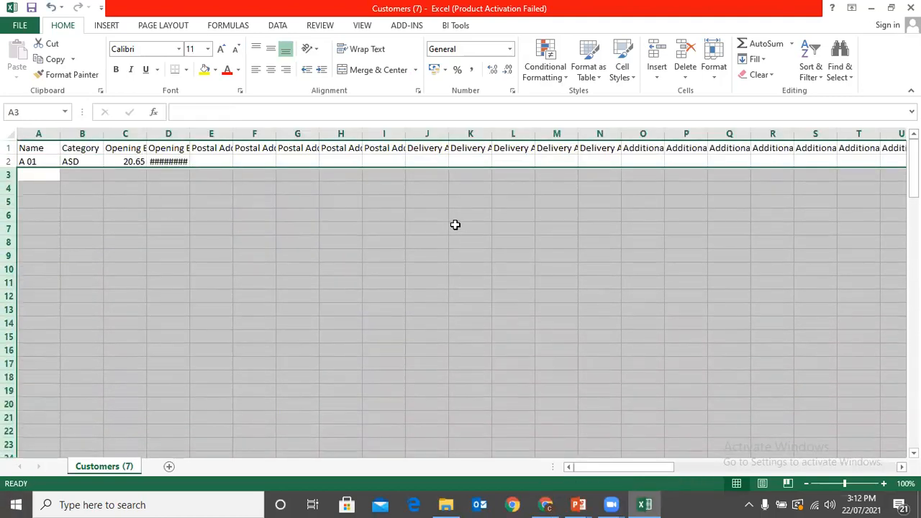
- Auto-fit all column widths in the Customers (7) sheet to their contents, then widen the Name column further
{"action": "left_click", "coordinate": [274, 224]}
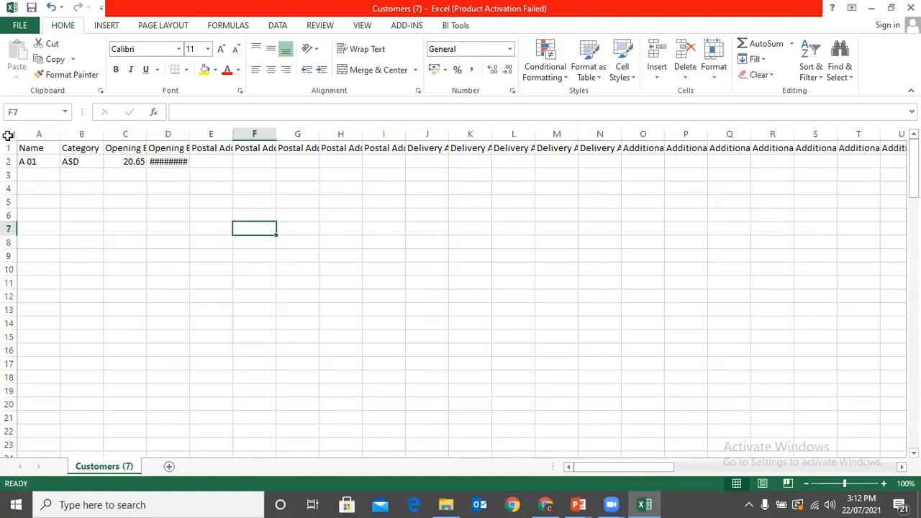
{"action": "left_click", "coordinate": [8, 135]}
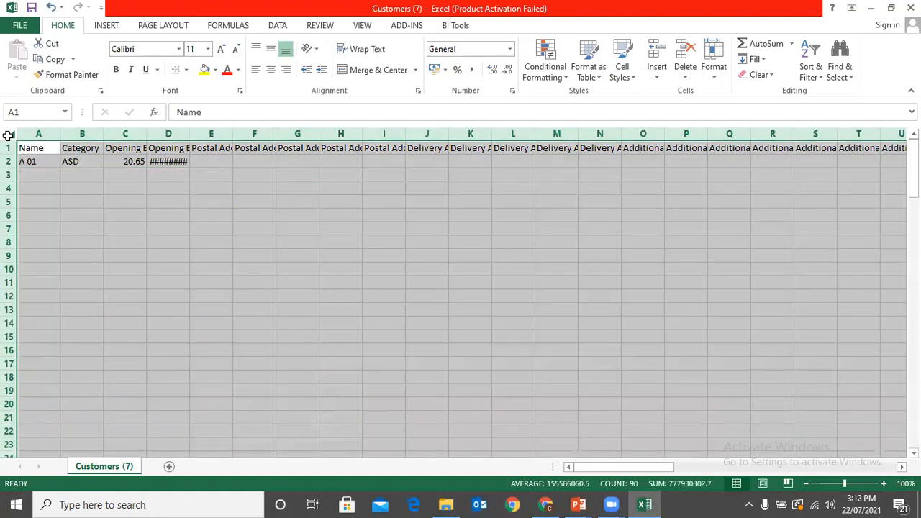
{"action": "double_click", "coordinate": [62, 134]}
{"action": "left_click", "coordinate": [171, 258]}
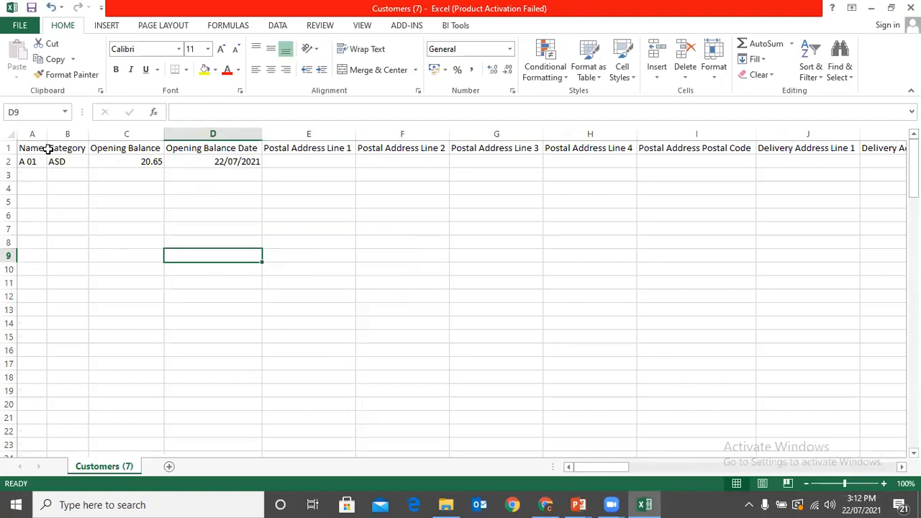
{"action": "left_click_drag", "start_coordinate": [45, 136], "coordinate": [85, 137]}
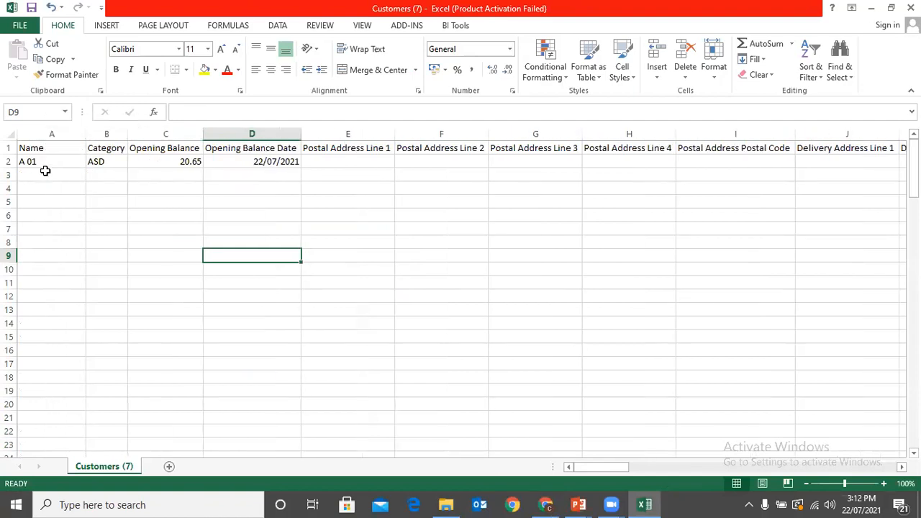
{"action": "left_click", "coordinate": [125, 136]}
- Review the column headings in row 1 from Opening Balance Date through to Excl Debtors Manager
{"action": "left_click", "coordinate": [243, 148]}
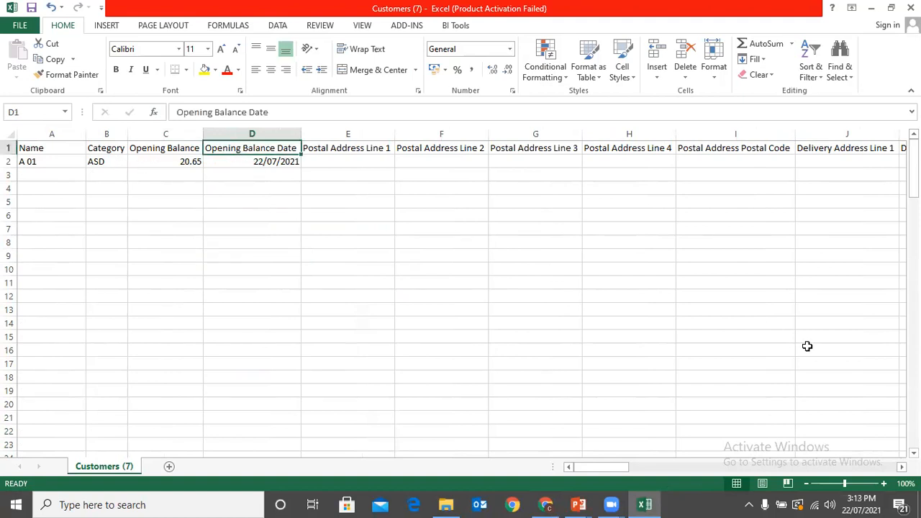
{"action": "key", "text": "Right"}
{"action": "key", "text": "Right"}
{"action": "key", "text": "Right"}
{"action": "key", "text": "Right"}
{"action": "key", "text": "Right"}
{"action": "key", "text": "Right"}
{"action": "key", "text": "Right"}
{"action": "key", "text": "Right"}
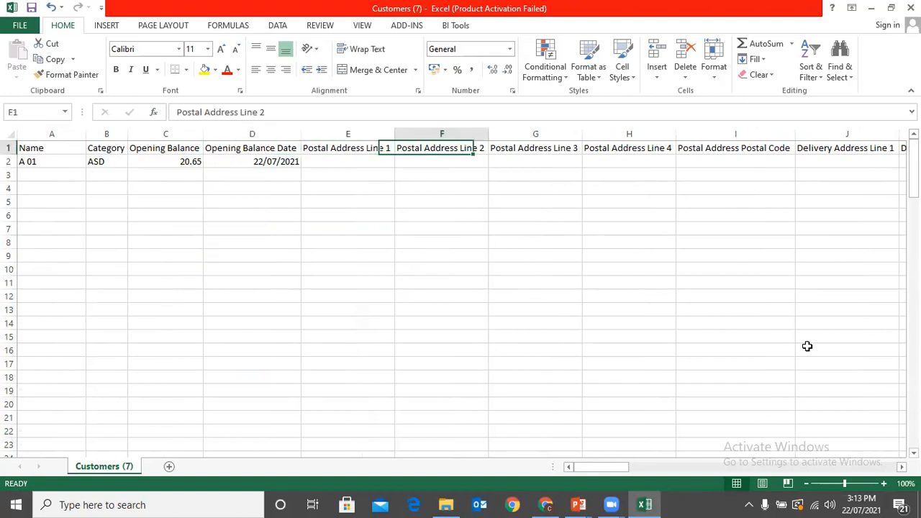
{"action": "key", "text": "Left"}
{"action": "key", "text": "Right"}
{"action": "key", "text": "Right"}
{"action": "key", "text": "Right"}
{"action": "key", "text": "Right"}
{"action": "key", "text": "Right"}
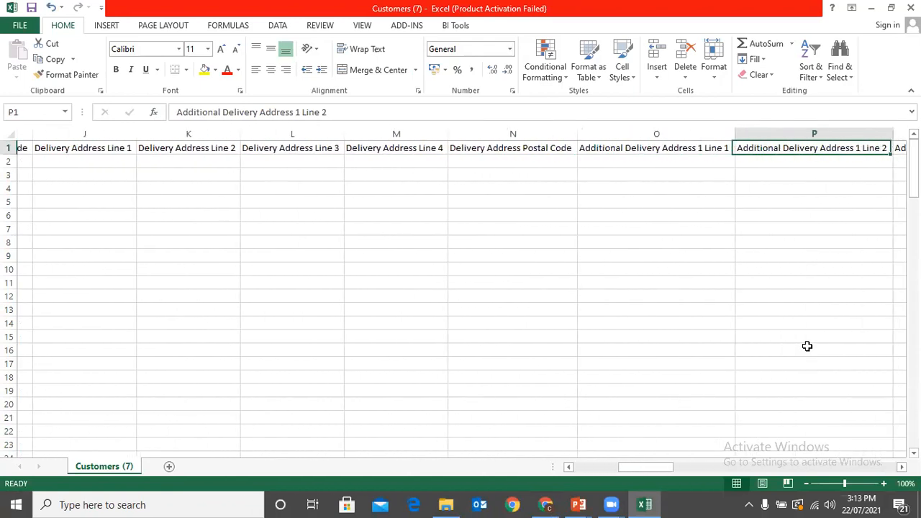
{"action": "key", "text": "Right"}
{"action": "key", "text": "Right"}
{"action": "key", "text": "Right"}
{"action": "key", "text": "Right"}
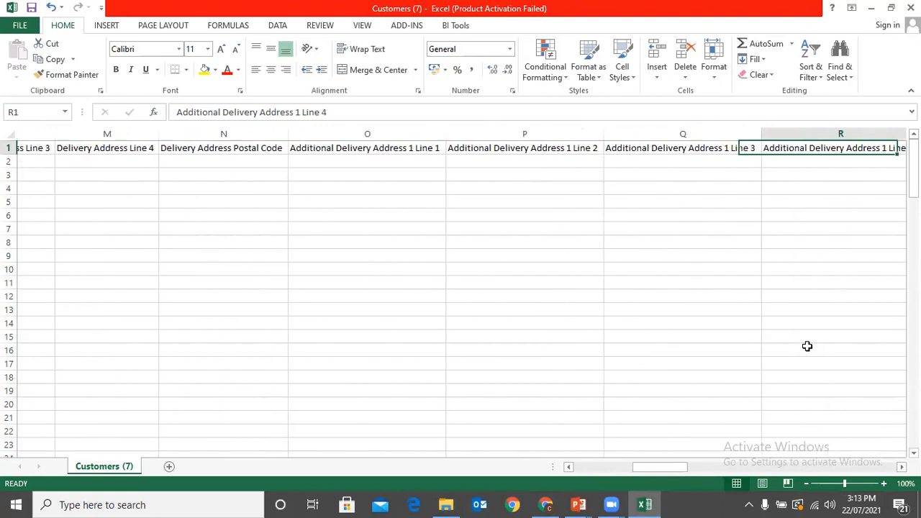
{"action": "key", "text": "Right"}
{"action": "key", "text": "Right"}
{"action": "key", "text": "Right"}
{"action": "key", "text": "Right"}
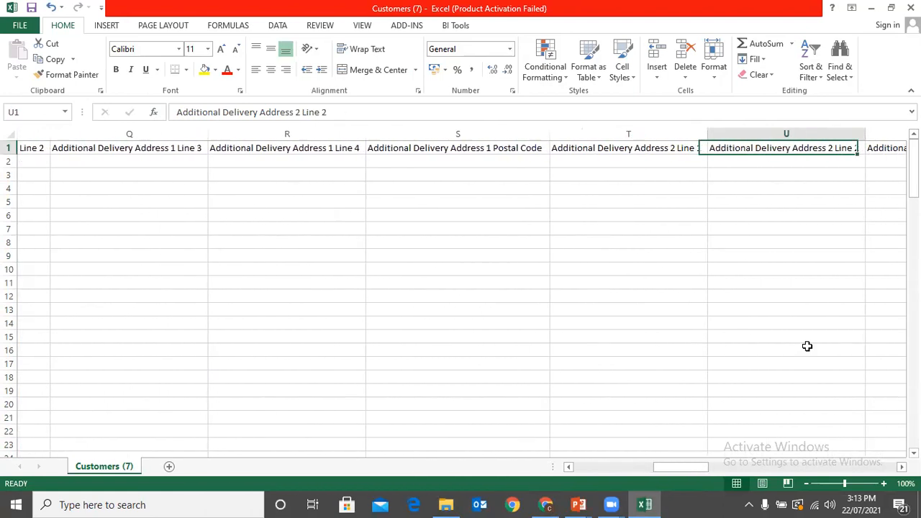
{"action": "key", "text": "Right"}
{"action": "key", "text": "Right"}
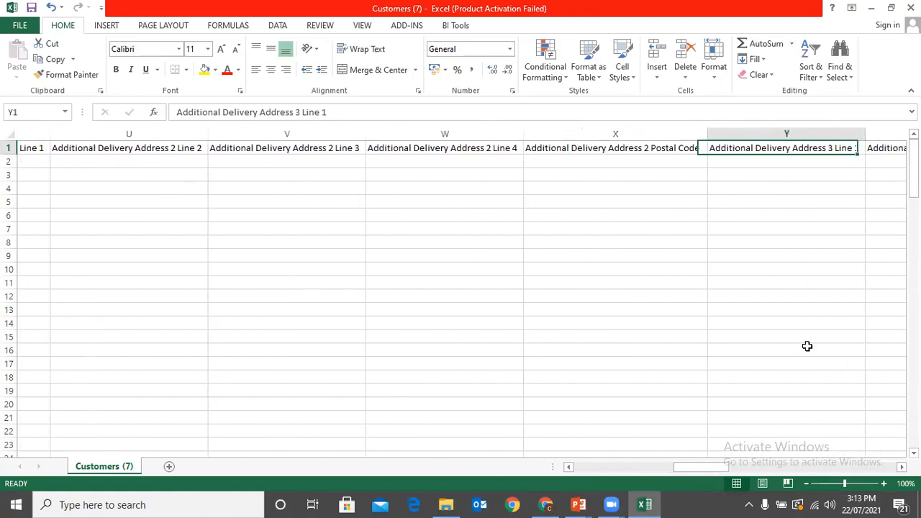
{"action": "key", "text": "Right"}
{"action": "key", "text": "Right"}
{"action": "key", "text": "Right"}
{"action": "key", "text": "Right"}
{"action": "key", "text": "Right"}
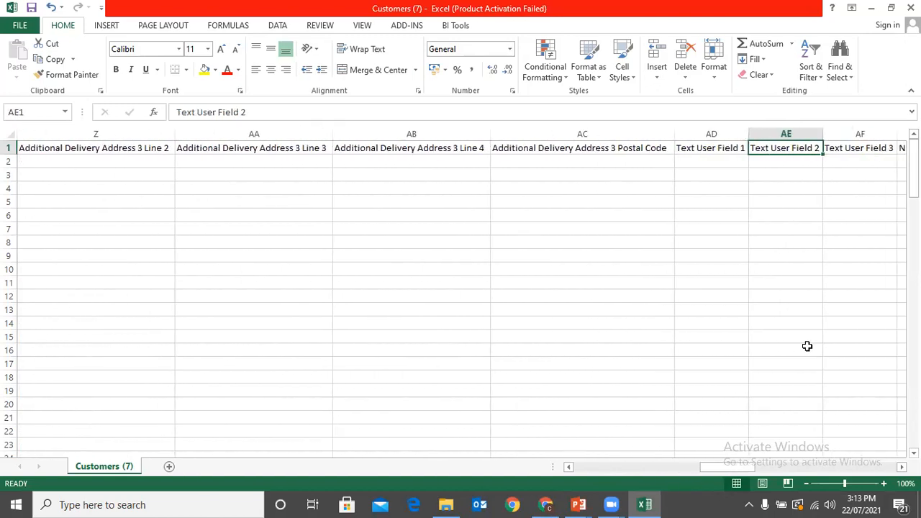
{"action": "key", "text": "Left"}
{"action": "key", "text": "Right"}
{"action": "key", "text": "Right"}
{"action": "key", "text": "Right"}
{"action": "key", "text": "Right"}
{"action": "key", "text": "Right"}
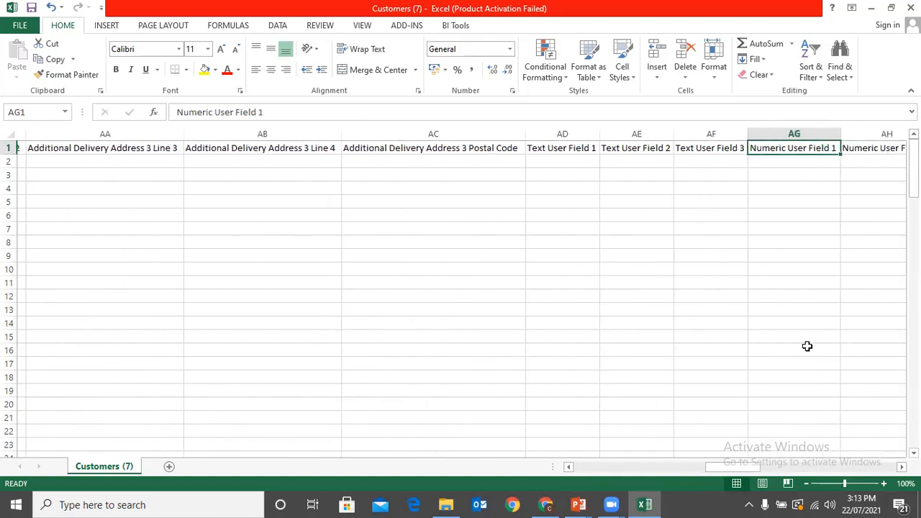
{"action": "key", "text": "Right"}
{"action": "key", "text": "Right"}
{"action": "key", "text": "Right"}
{"action": "key", "text": "Right"}
{"action": "key", "text": "Right"}
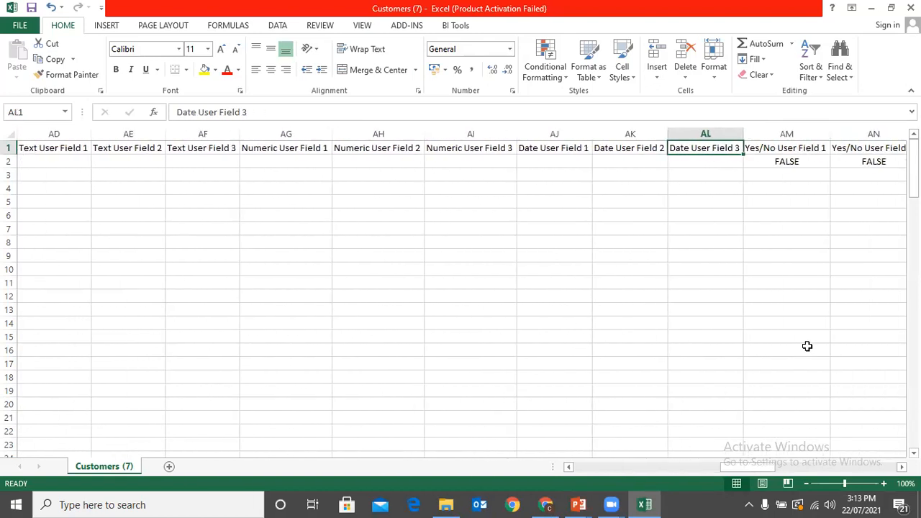
{"action": "key", "text": "Right"}
{"action": "key", "text": "Right"}
{"action": "key", "text": "Right"}
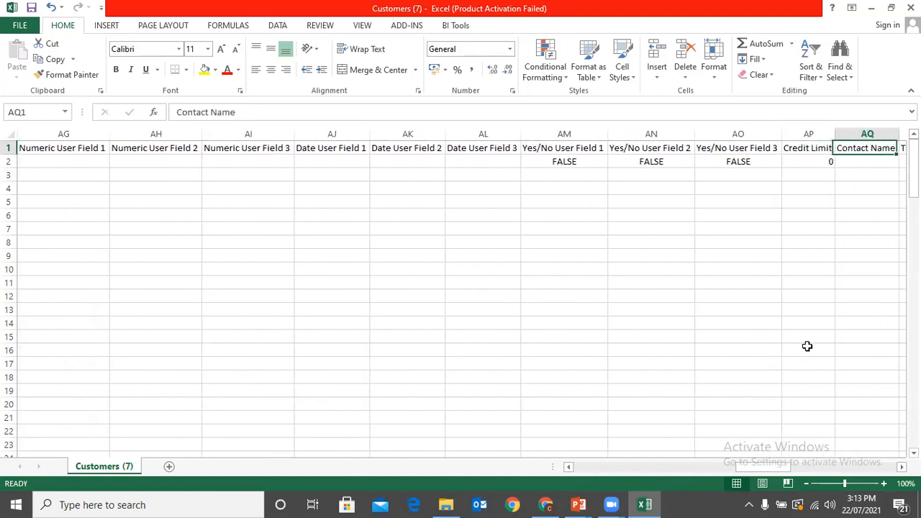
{"action": "key", "text": "Left"}
{"action": "key", "text": "Right"}
{"action": "key", "text": "Right"}
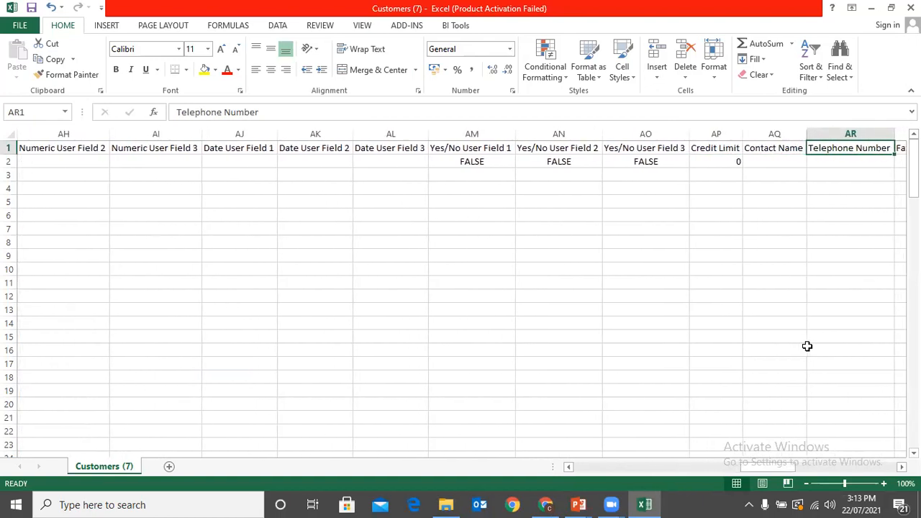
{"action": "key", "text": "Left"}
{"action": "key", "text": "Right"}
{"action": "key", "text": "Right"}
{"action": "key", "text": "Right"}
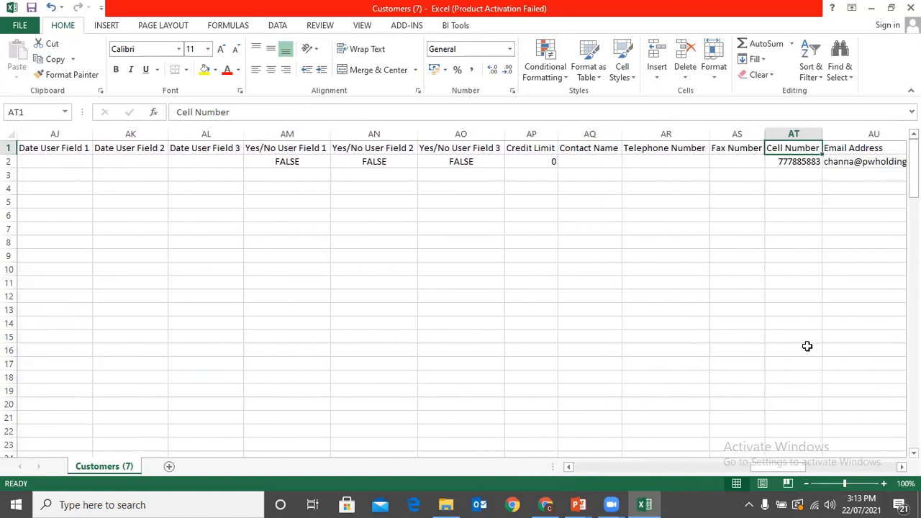
{"action": "key", "text": "Right"}
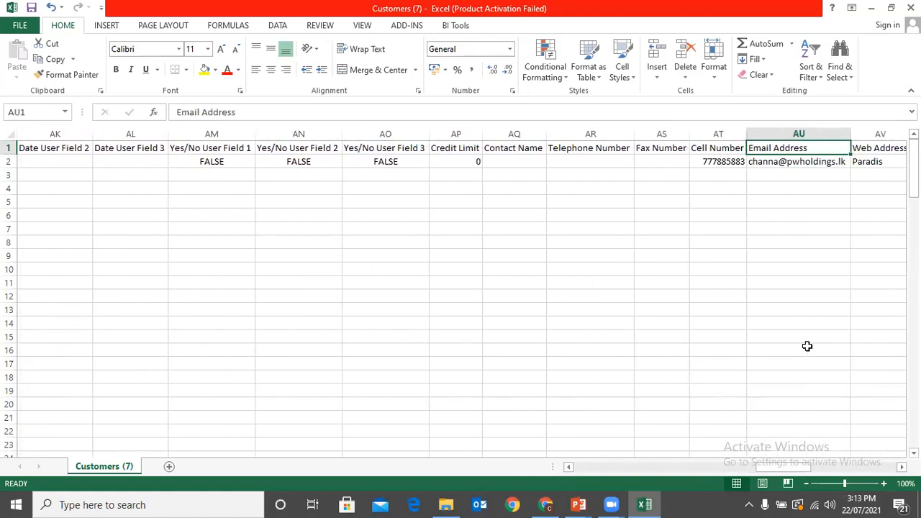
{"action": "key", "text": "Right"}
{"action": "key", "text": "Right"}
{"action": "key", "text": "Right"}
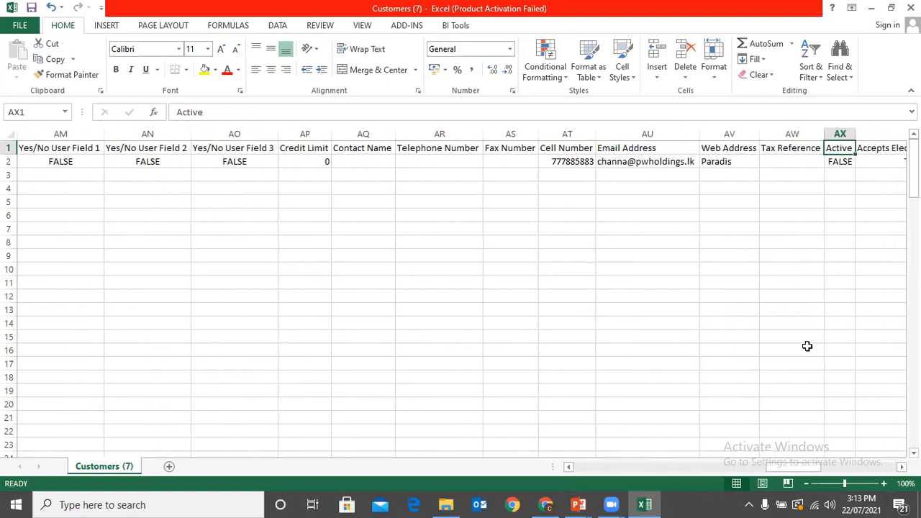
{"action": "key", "text": "Right"}
{"action": "key", "text": "Right"}
{"action": "key", "text": "Right"}
{"action": "key", "text": "Right"}
{"action": "key", "text": "Right"}
{"action": "key", "text": "Right"}
{"action": "key", "text": "Right"}
{"action": "key", "text": "Right"}
{"action": "key", "text": "Right"}
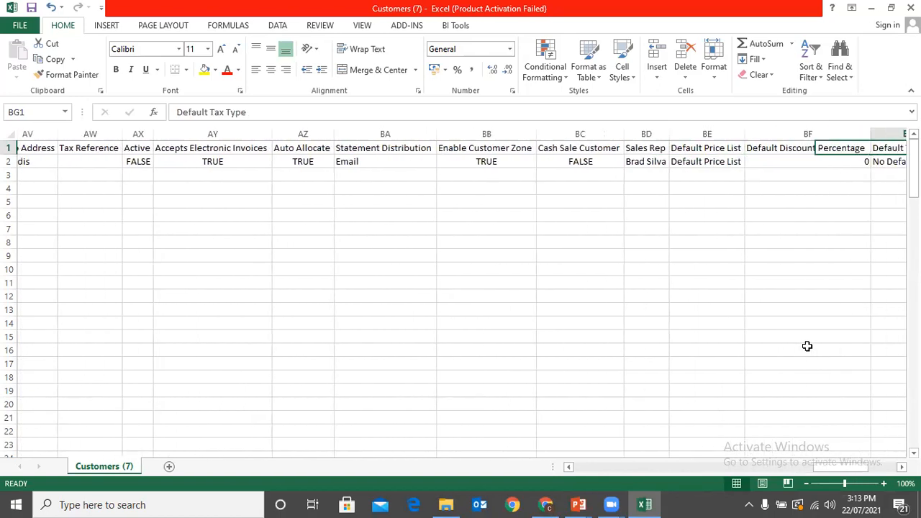
{"action": "key", "text": "Right"}
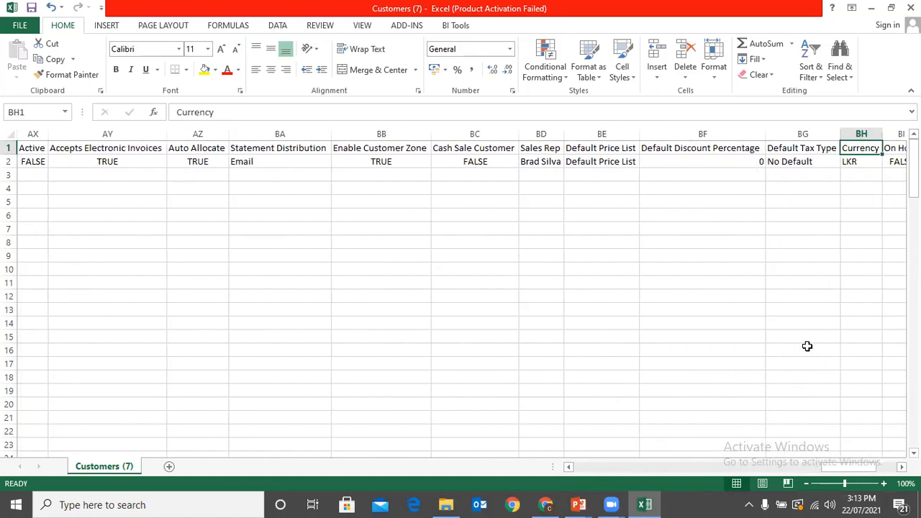
{"action": "key", "text": "Right"}
{"action": "key", "text": "Right"}
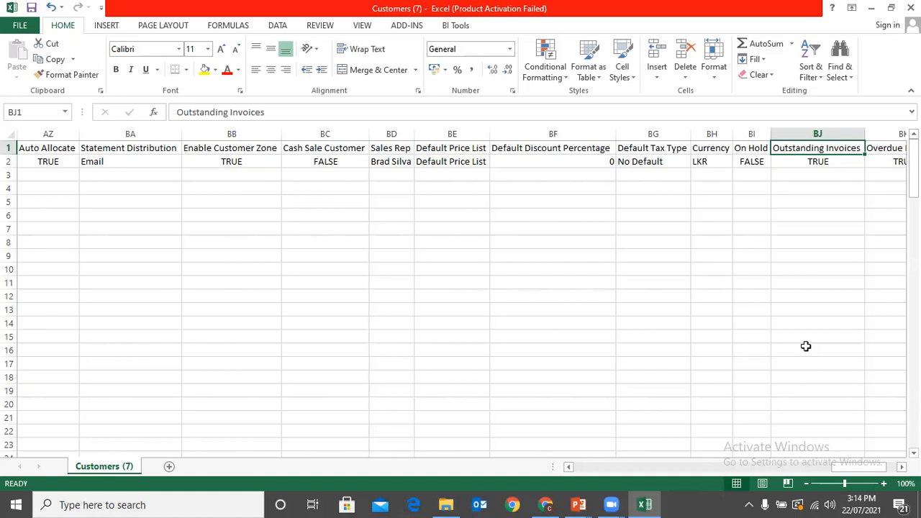
{"action": "left_click_drag", "start_coordinate": [853, 468], "coordinate": [877, 469]}
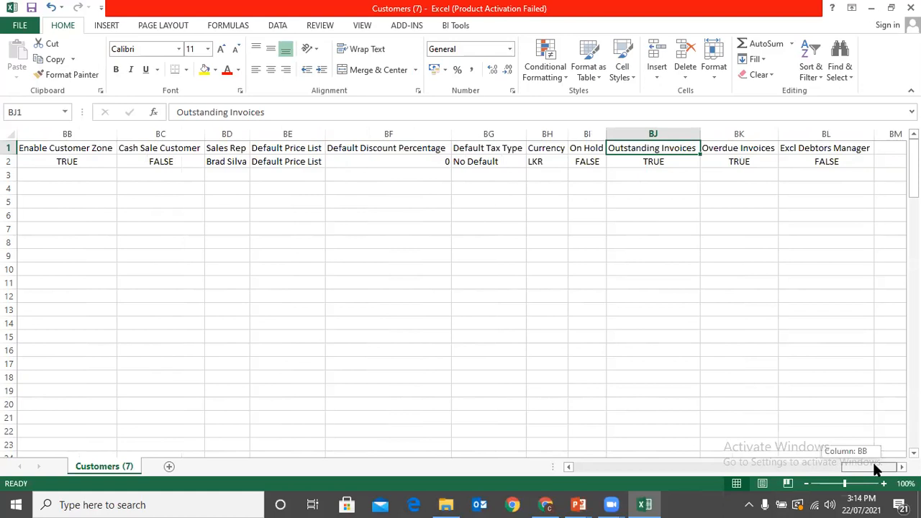
- Switch to Sage Accounting in the browser and open a blank New Customer form to compare its fields
{"action": "left_click", "coordinate": [546, 504]}
{"action": "left_click", "coordinate": [111, 10]}
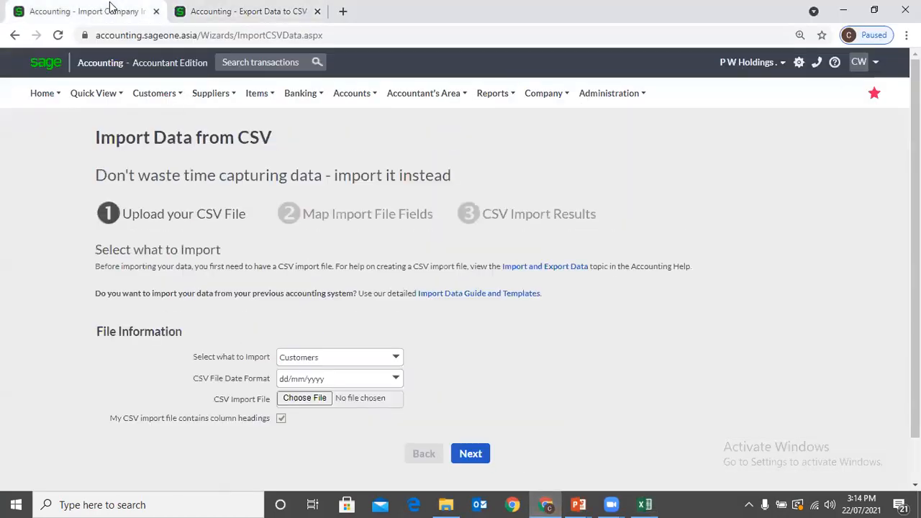
{"action": "mouse_move", "coordinate": [153, 98]}
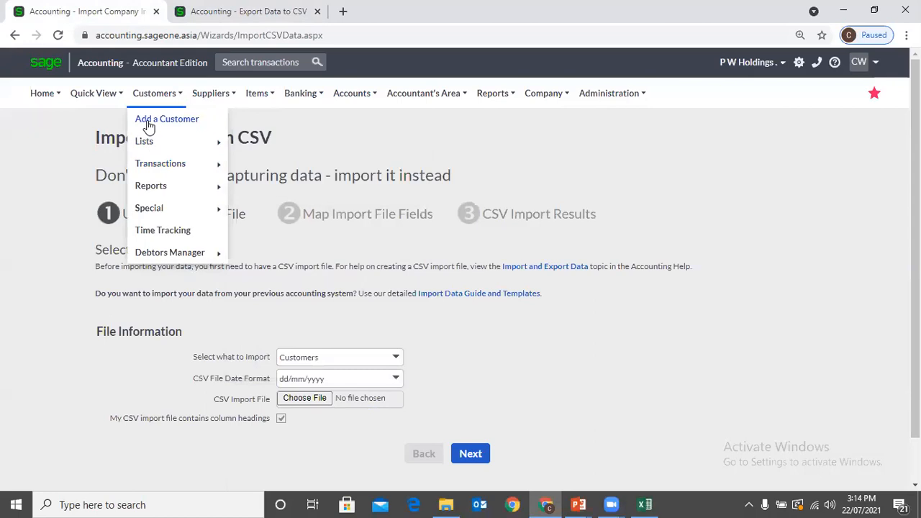
{"action": "left_click", "coordinate": [148, 122]}
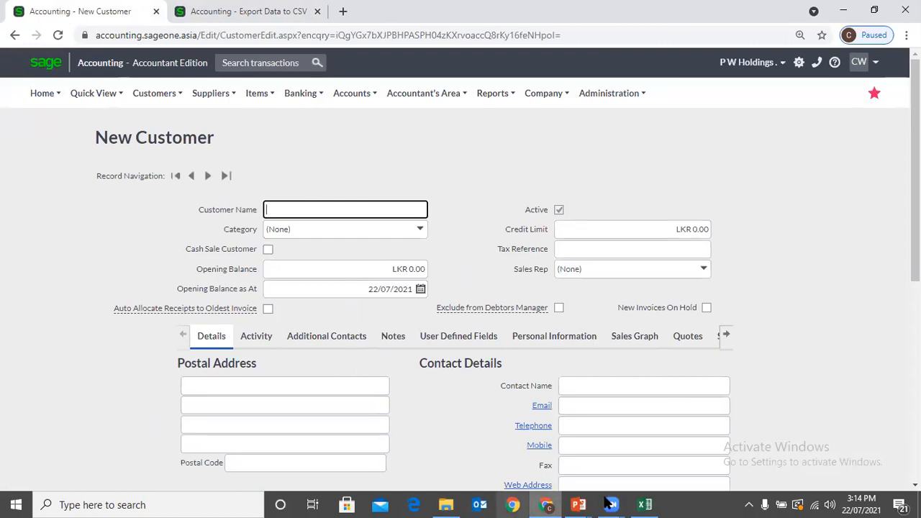
- Back in the Excel sheet, duplicate the customer record in row 2 into row 3 and name the copy A 02
{"action": "left_click", "coordinate": [645, 505]}
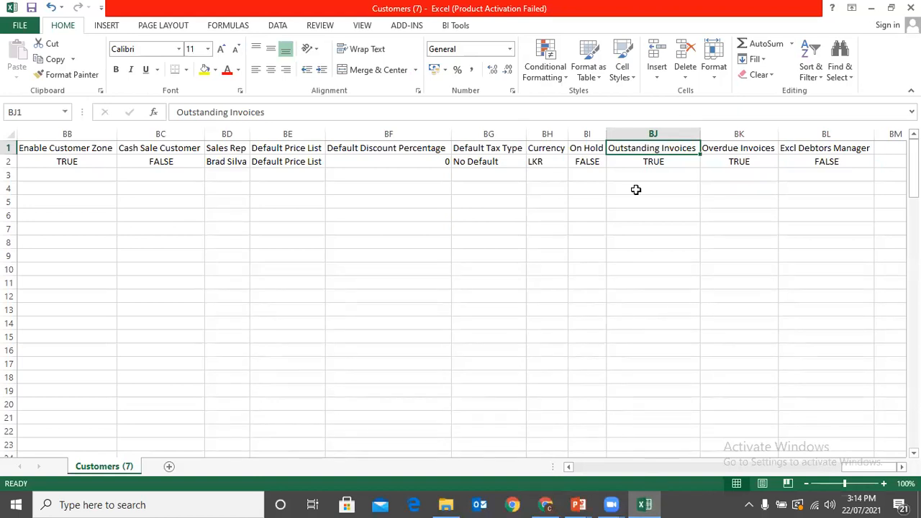
{"action": "key", "text": "ctrl+Home"}
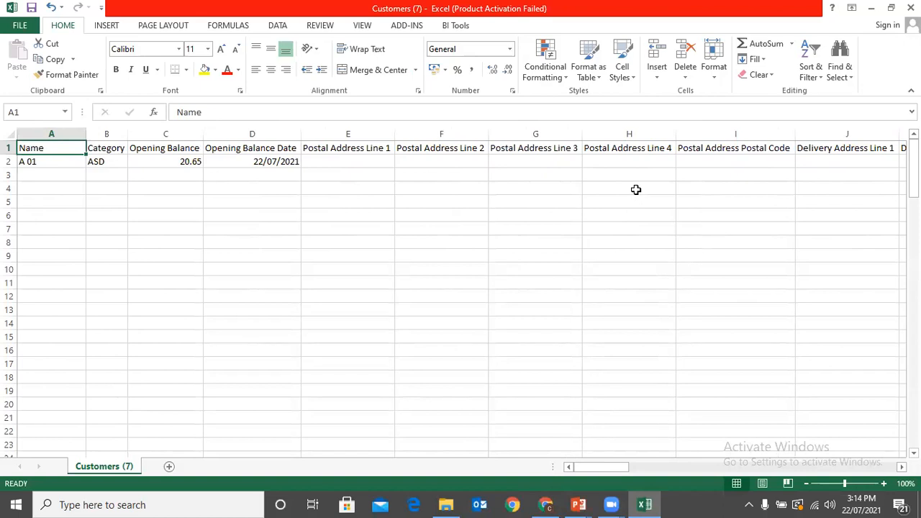
{"action": "left_click", "coordinate": [10, 162]}
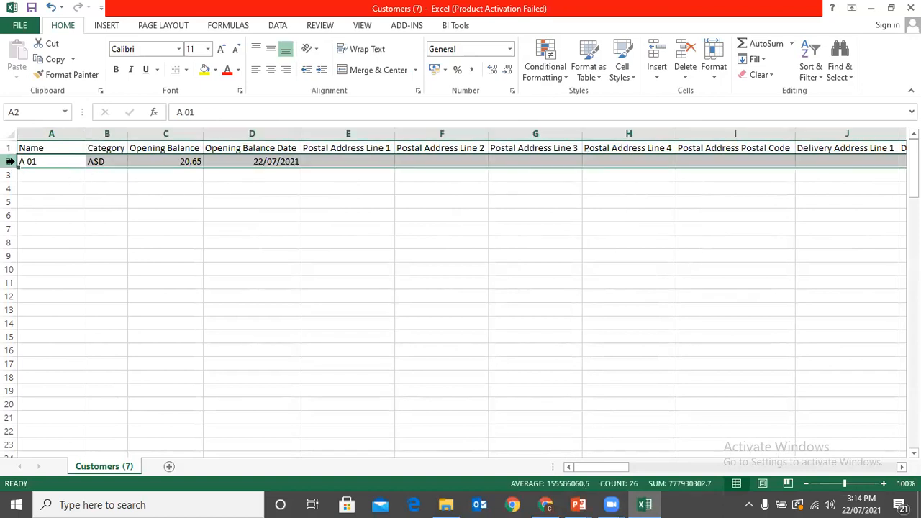
{"action": "key", "text": "ctrl+c"}
{"action": "left_click", "coordinate": [27, 179]}
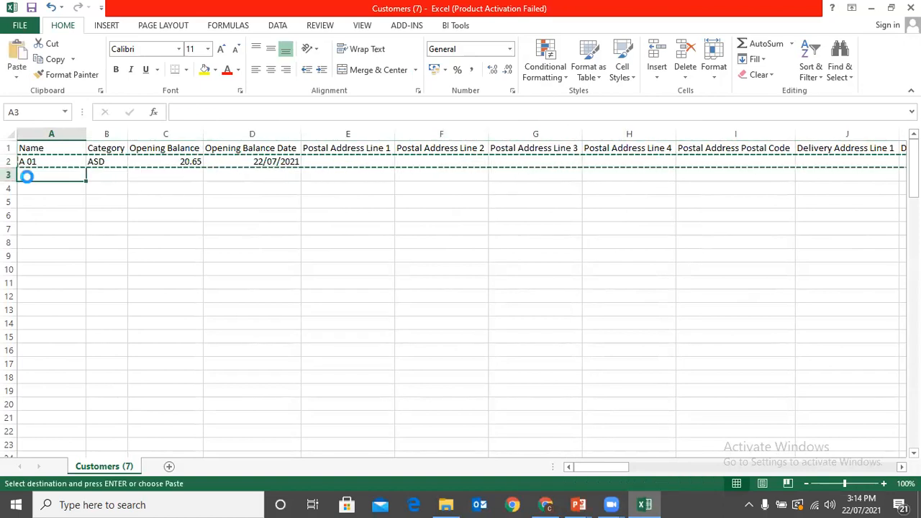
{"action": "key", "text": "Return"}
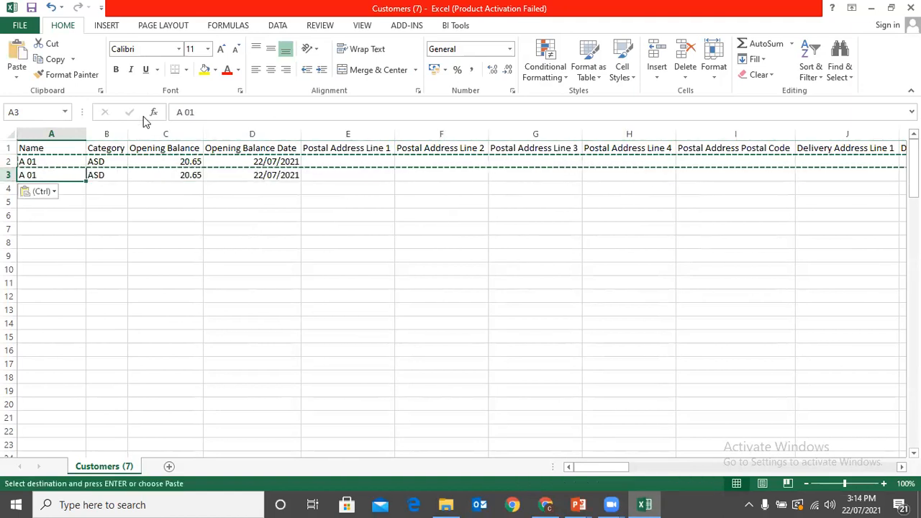
{"action": "left_click", "coordinate": [281, 106]}
{"action": "key", "text": "BackSpace"}
{"action": "type", "text": "2"}
{"action": "key", "text": "Return"}
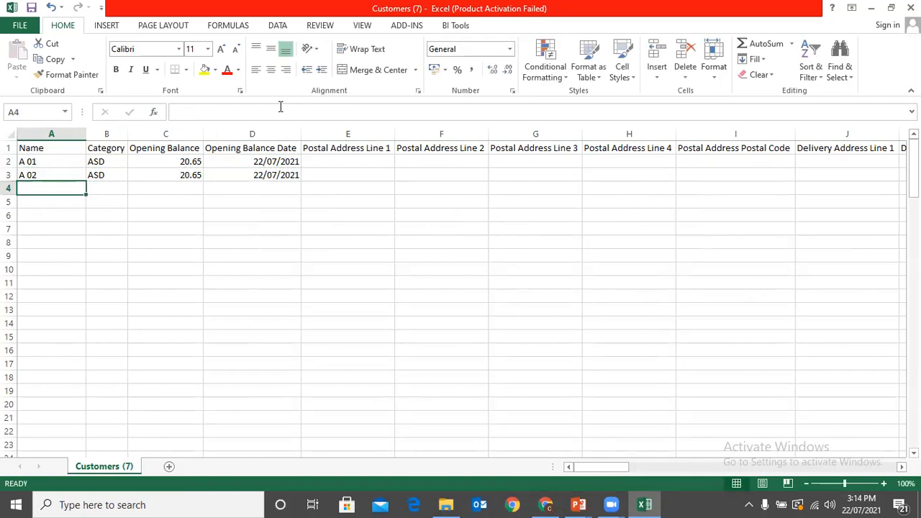
- Duplicate the customer record in row 3 into row 4 and name the copy A 03
{"action": "left_click", "coordinate": [8, 176]}
{"action": "key", "text": "ctrl+c"}
{"action": "left_click_drag", "start_coordinate": [9, 188], "coordinate": [10, 188]}
{"action": "key", "text": "ctrl+v"}
{"action": "key", "text": "Escape"}
{"action": "left_click", "coordinate": [225, 111]}
{"action": "key", "text": "BackSpace"}
{"action": "type", "text": "3"}
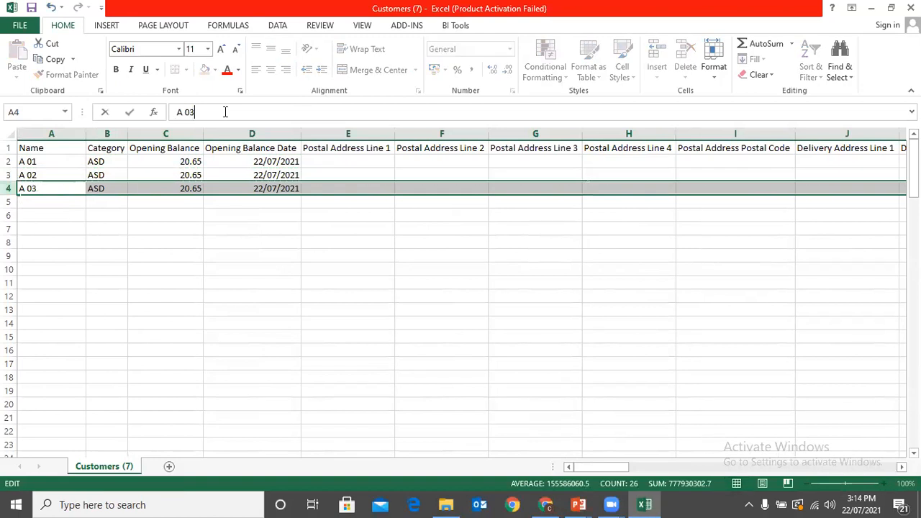
{"action": "key", "text": "Tab"}
- Save the Customers (7) file, keeping the CSV (Comma delimited) format
{"action": "left_click", "coordinate": [278, 206]}
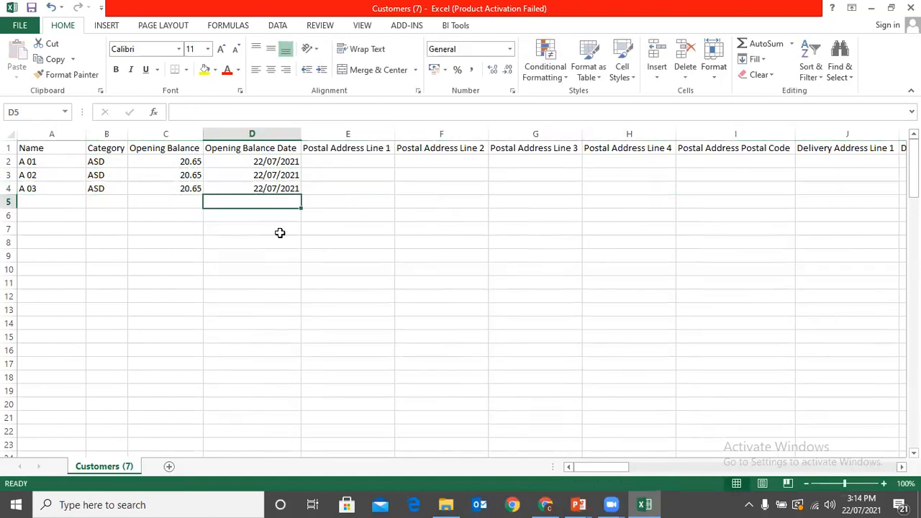
{"action": "key", "text": "ctrl+s"}
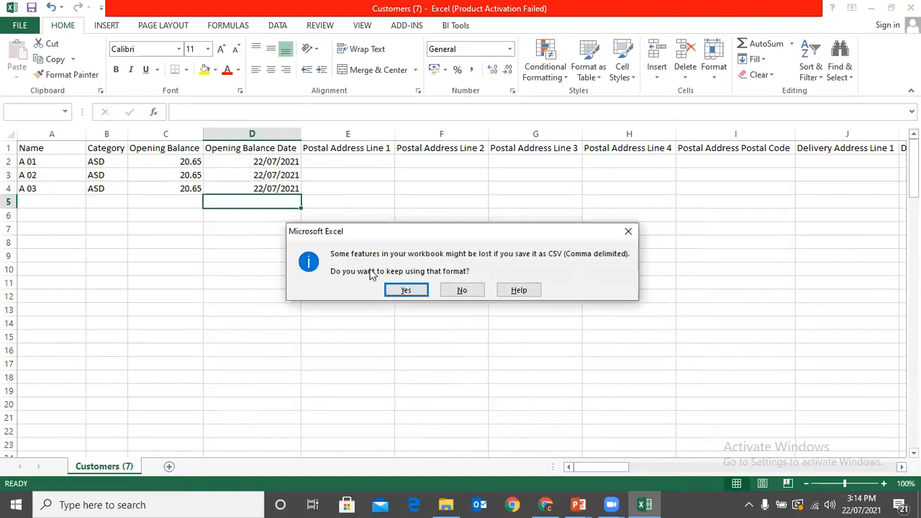
{"action": "left_click", "coordinate": [407, 291]}
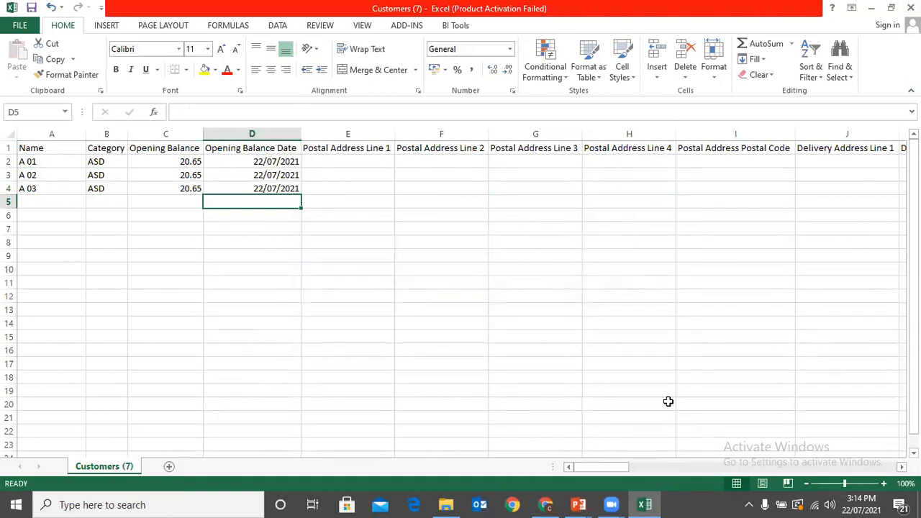
- Close the Customers (7) workbook in Excel, saving it as CSV (Comma delimited) over the existing file in Downloads
{"action": "left_click", "coordinate": [545, 502]}
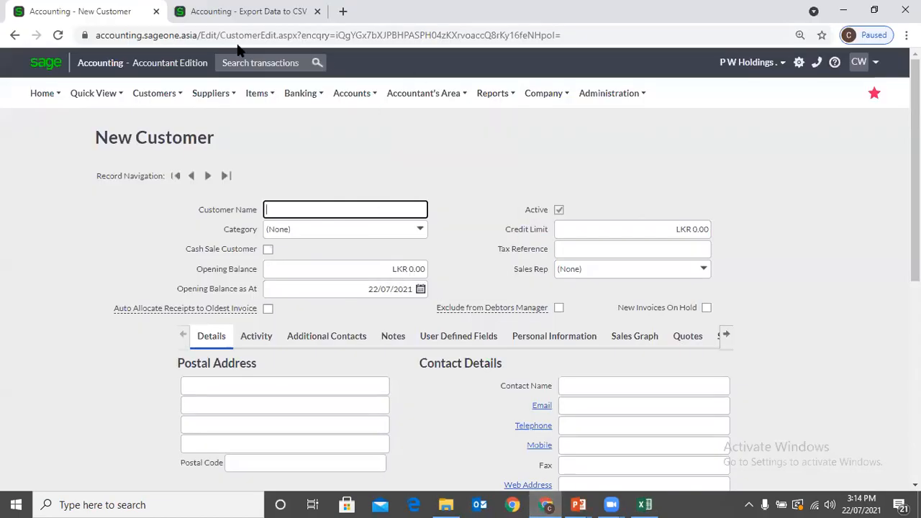
{"action": "left_click", "coordinate": [232, 12]}
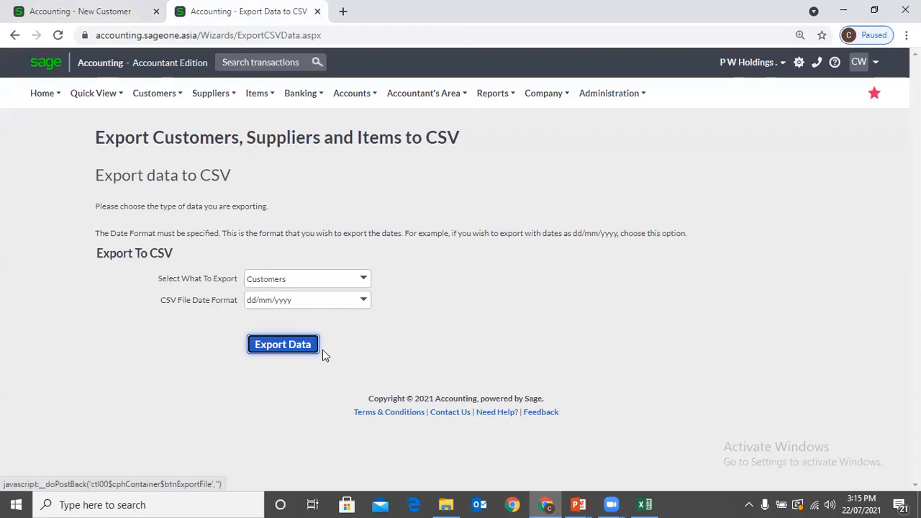
{"action": "left_click", "coordinate": [645, 505]}
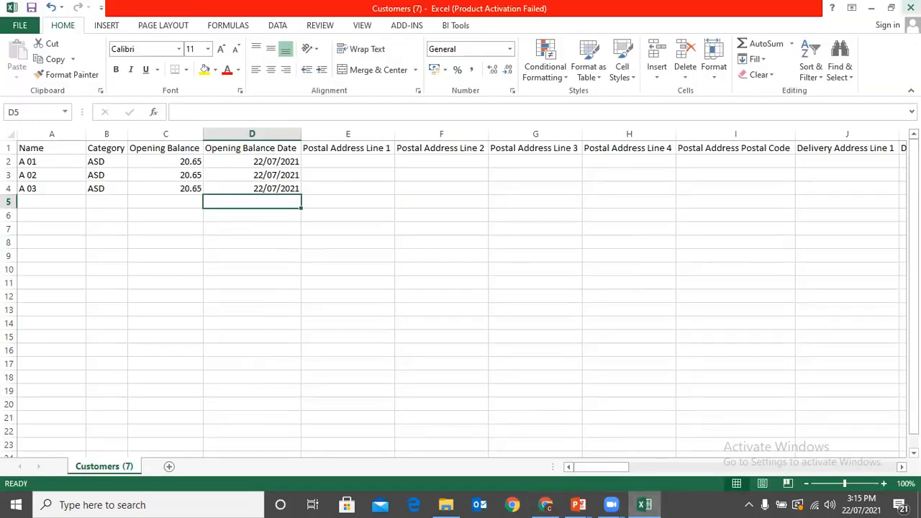
{"action": "left_click", "coordinate": [911, 8]}
{"action": "left_click", "coordinate": [401, 268]}
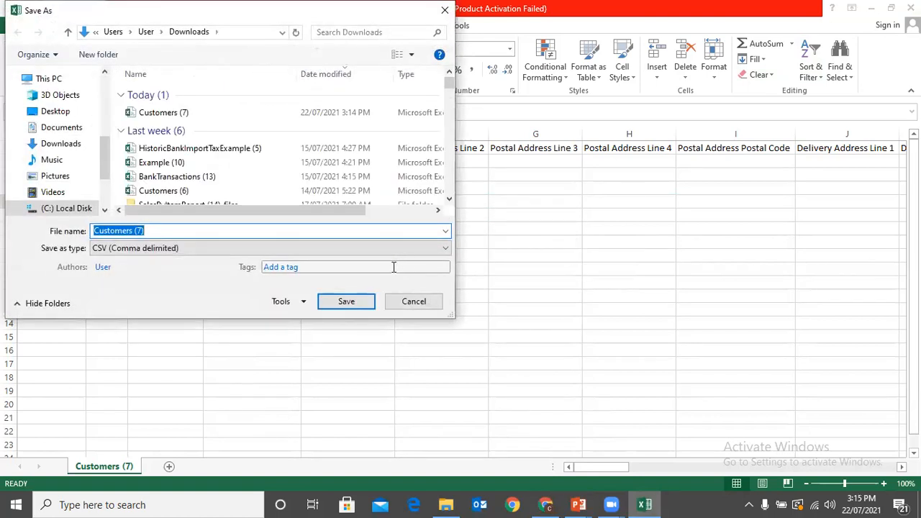
{"action": "left_click", "coordinate": [362, 301]}
{"action": "left_click", "coordinate": [500, 257]}
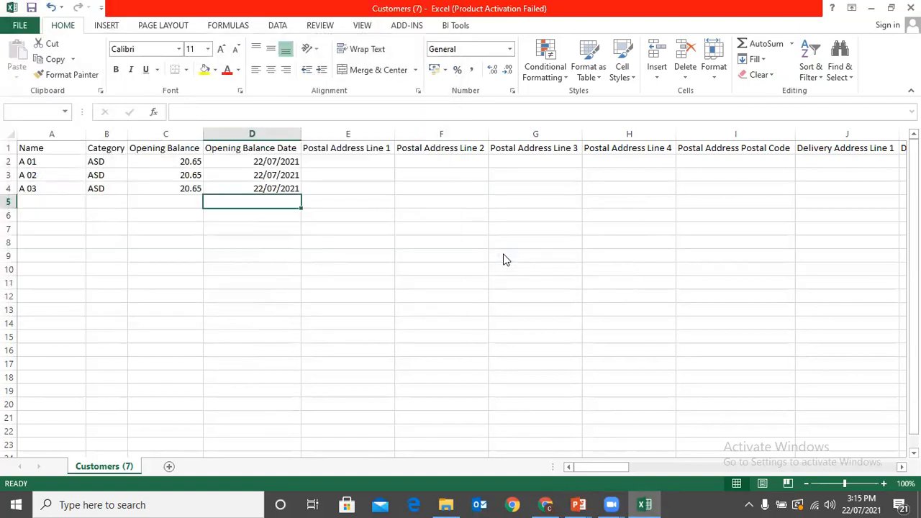
{"action": "left_click", "coordinate": [405, 290]}
{"action": "key", "text": "alt+F4"}
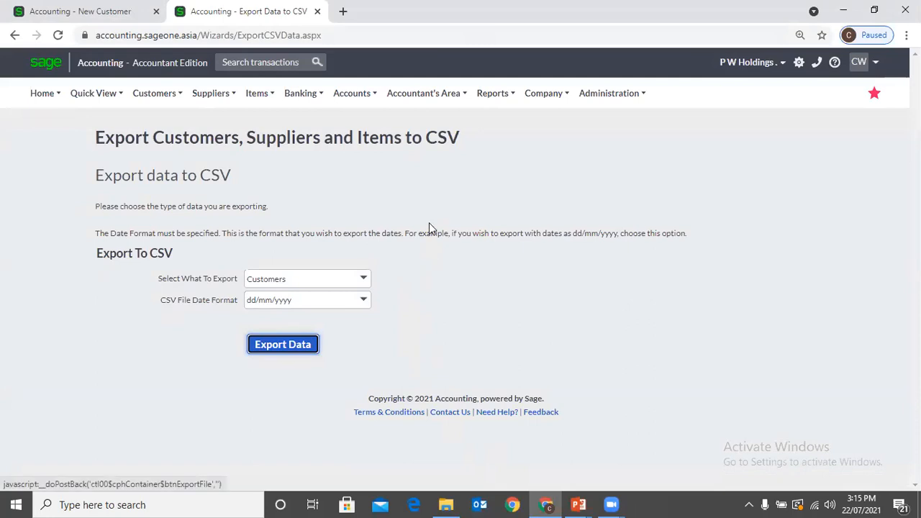
- Open Sage Accounting's CSV data import for Customers and choose Customers (7).csv from Downloads as the import file
{"action": "left_click", "coordinate": [551, 94]}
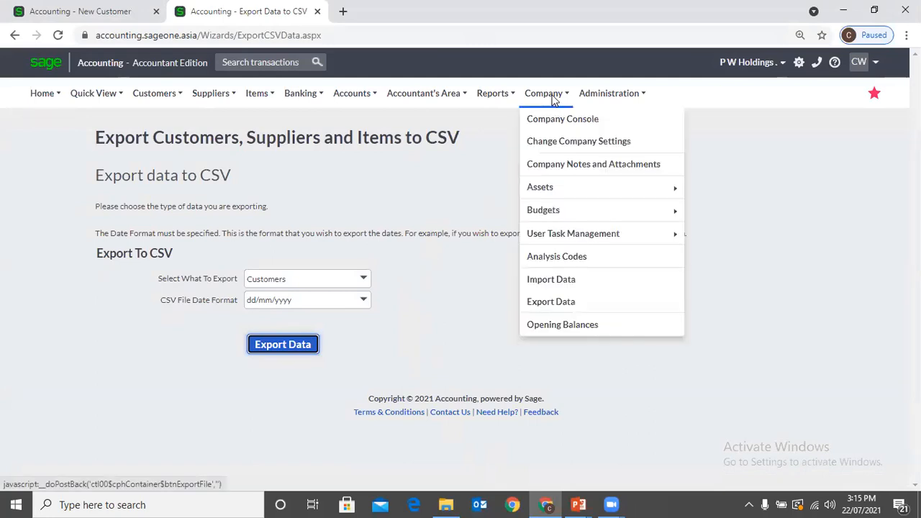
{"action": "left_click", "coordinate": [559, 281]}
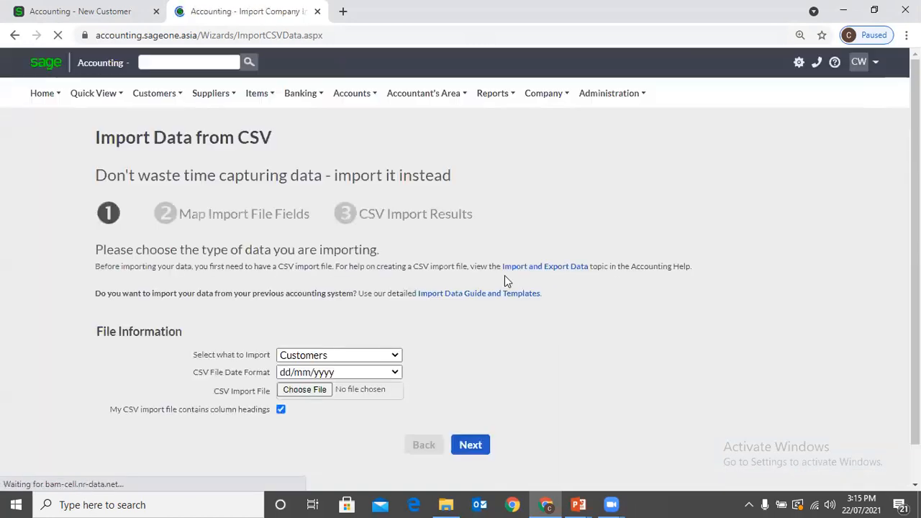
{"action": "scroll", "coordinate": [340, 369], "scroll_direction": "down", "scroll_amount": 1}
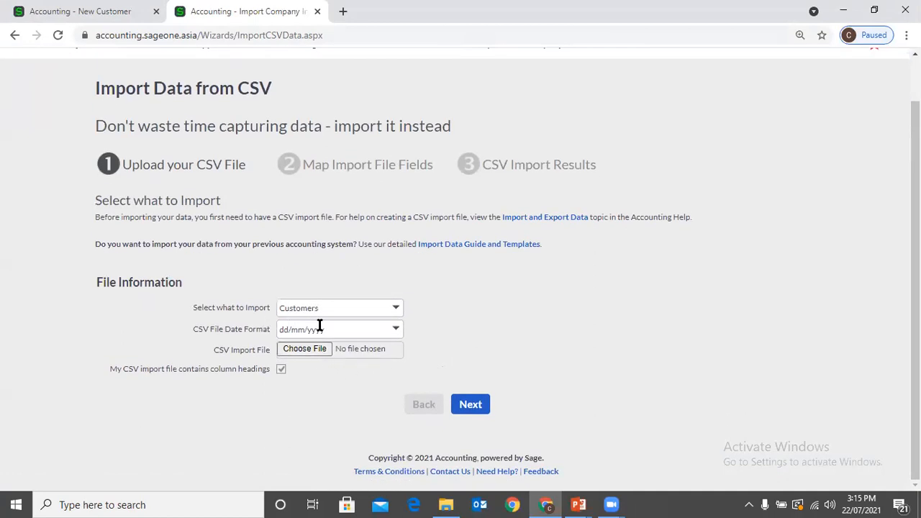
{"action": "left_click", "coordinate": [314, 349]}
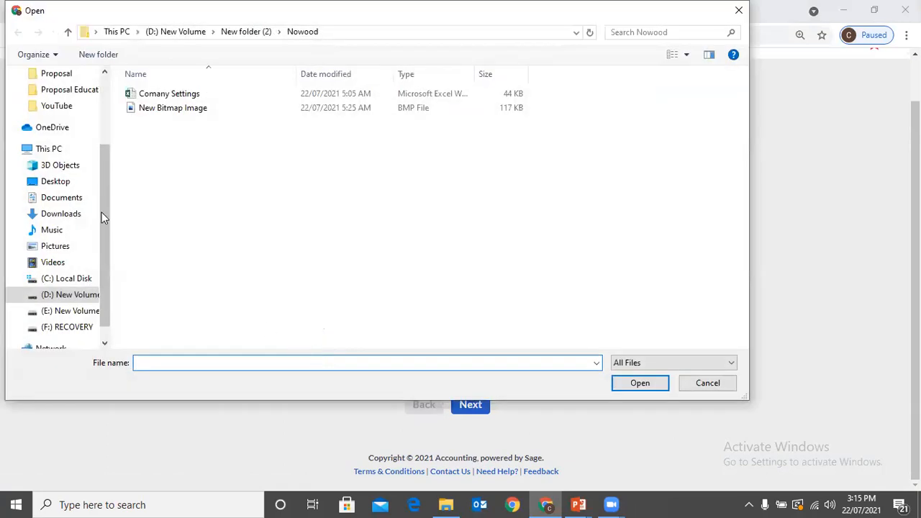
{"action": "scroll", "coordinate": [83, 152], "scroll_direction": "up", "scroll_amount": 2}
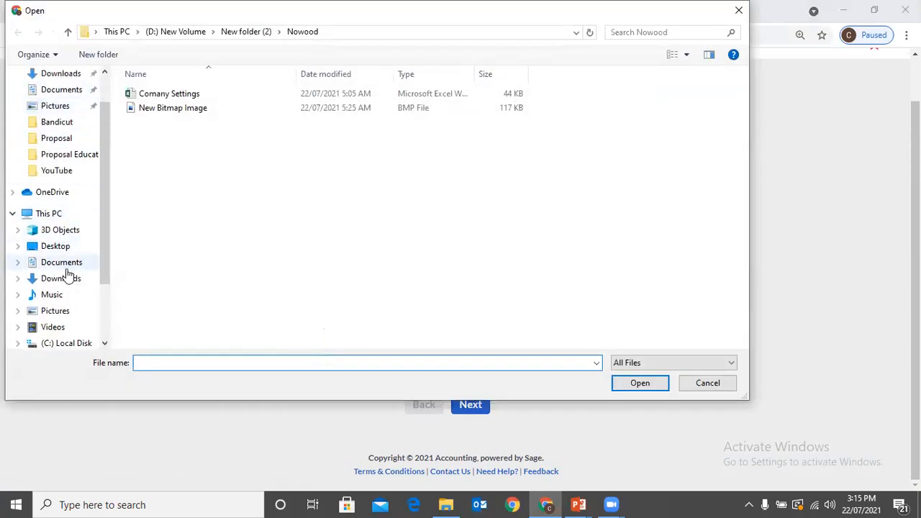
{"action": "left_click", "coordinate": [62, 278]}
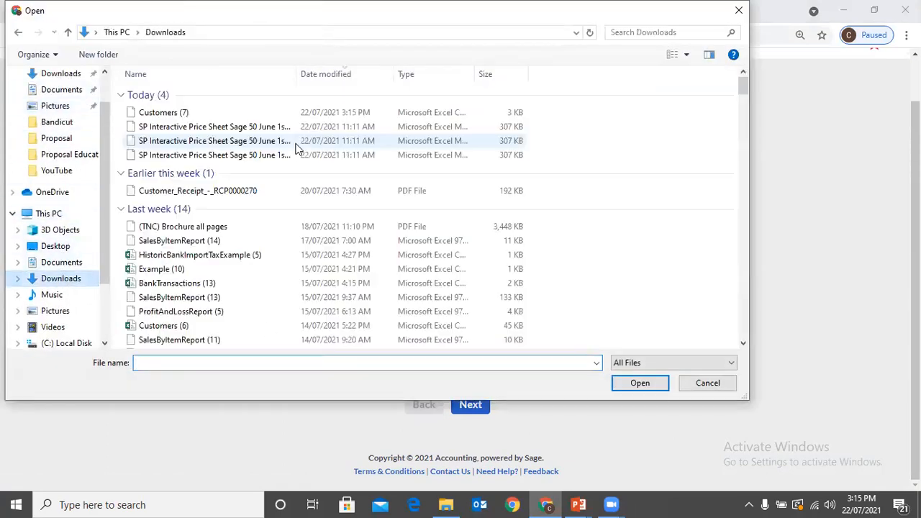
{"action": "double_click", "coordinate": [229, 116]}
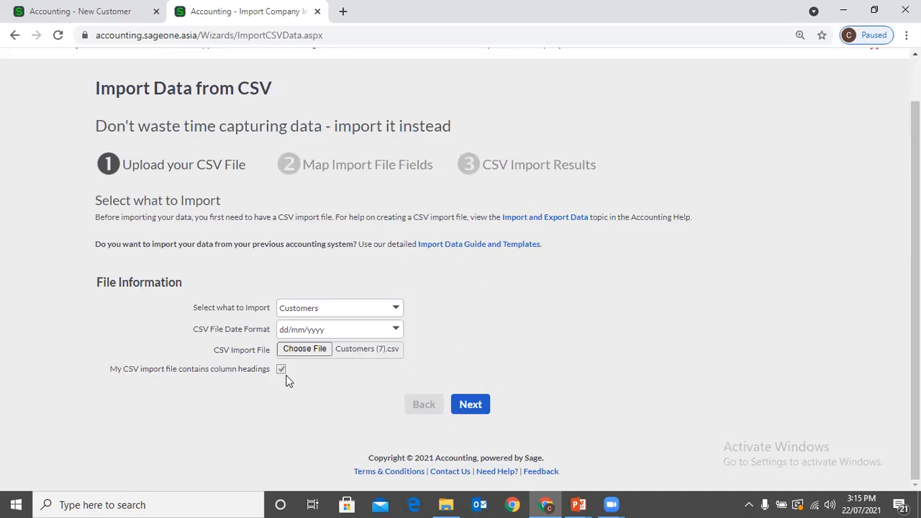
- Go on to the field mapping, check the matched fields down to Excl Debtors Manager, then run and finish the customer import
{"action": "left_click", "coordinate": [468, 405]}
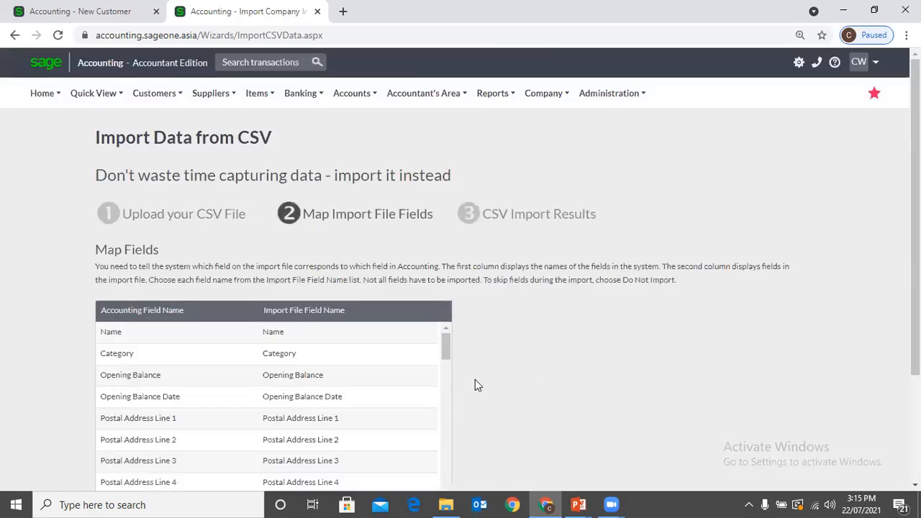
{"action": "scroll", "coordinate": [490, 374], "scroll_direction": "down", "scroll_amount": 3}
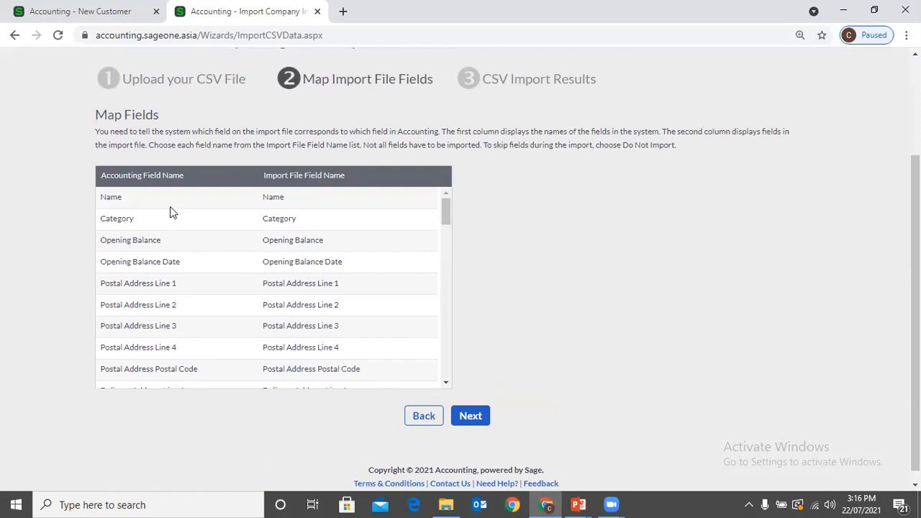
{"action": "scroll", "coordinate": [172, 211], "scroll_direction": "down", "scroll_amount": 12}
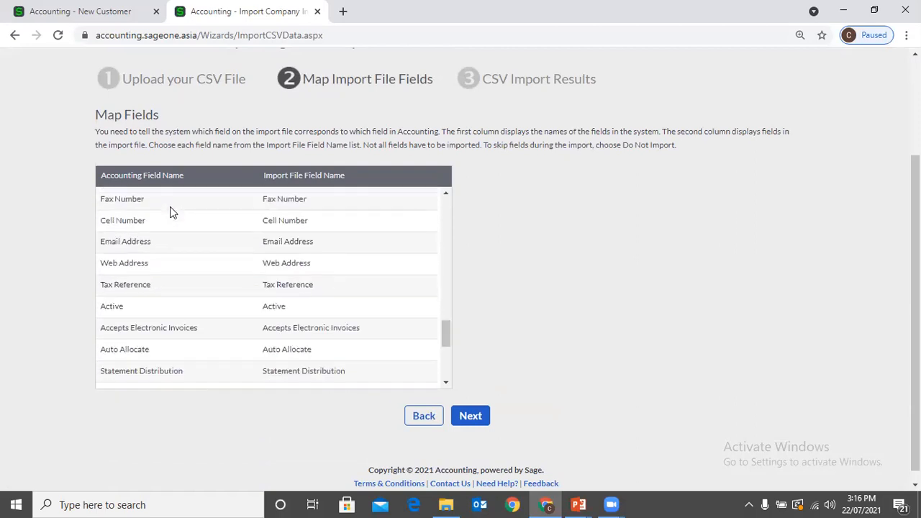
{"action": "scroll", "coordinate": [171, 212], "scroll_direction": "down", "scroll_amount": 3}
{"action": "left_click", "coordinate": [471, 424]}
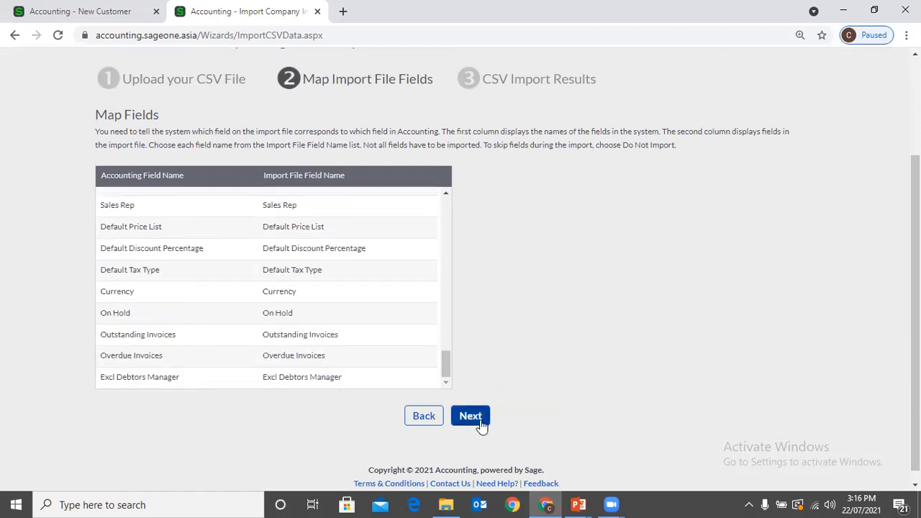
{"action": "left_click", "coordinate": [480, 422]}
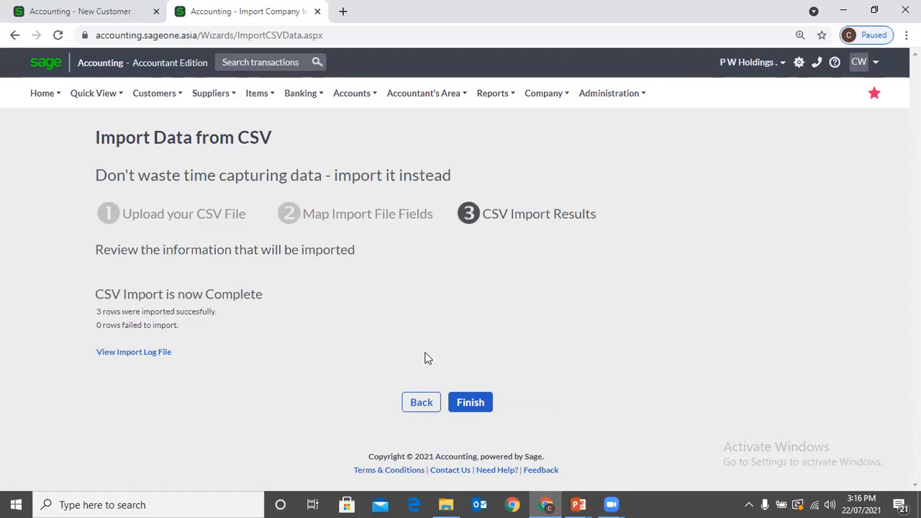
{"action": "left_click", "coordinate": [466, 405]}
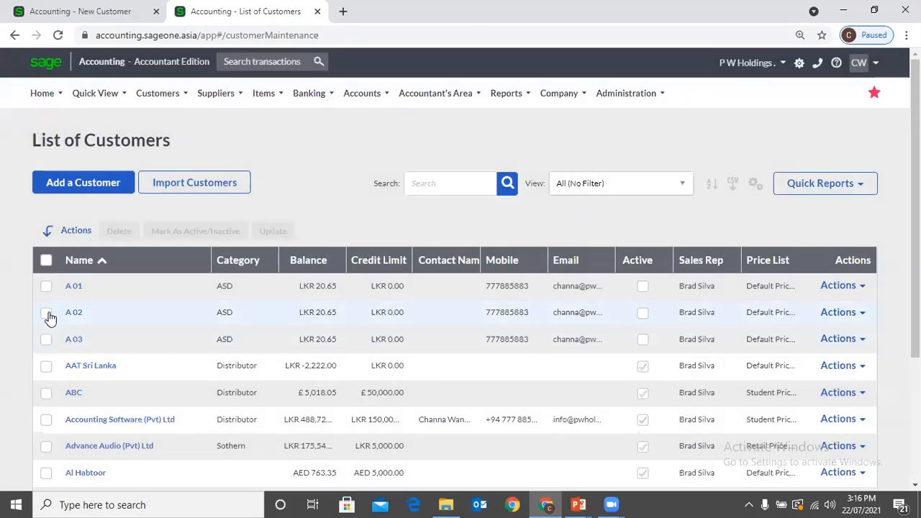
- Examine the customer list for the imported records, marking A 02 and A 03 and clearing both selections again
{"action": "left_click", "coordinate": [48, 342]}
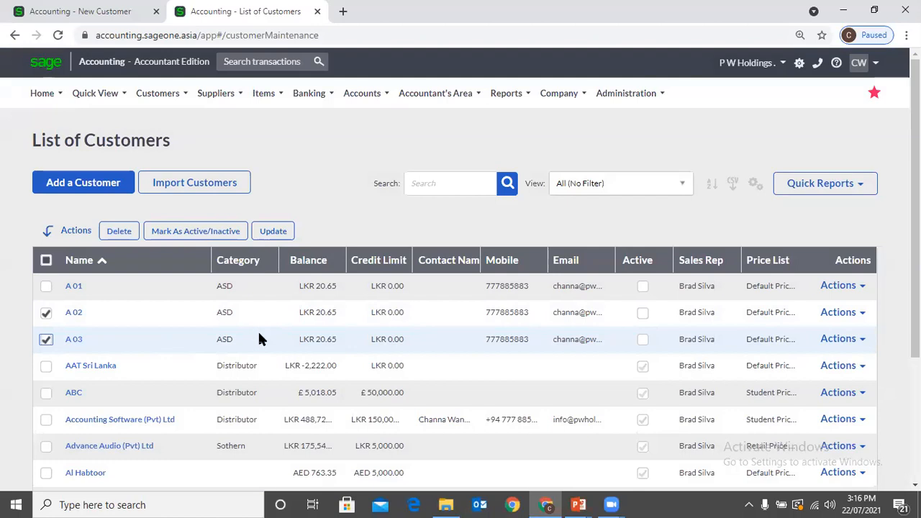
{"action": "scroll", "coordinate": [260, 337], "scroll_direction": "down", "scroll_amount": 2}
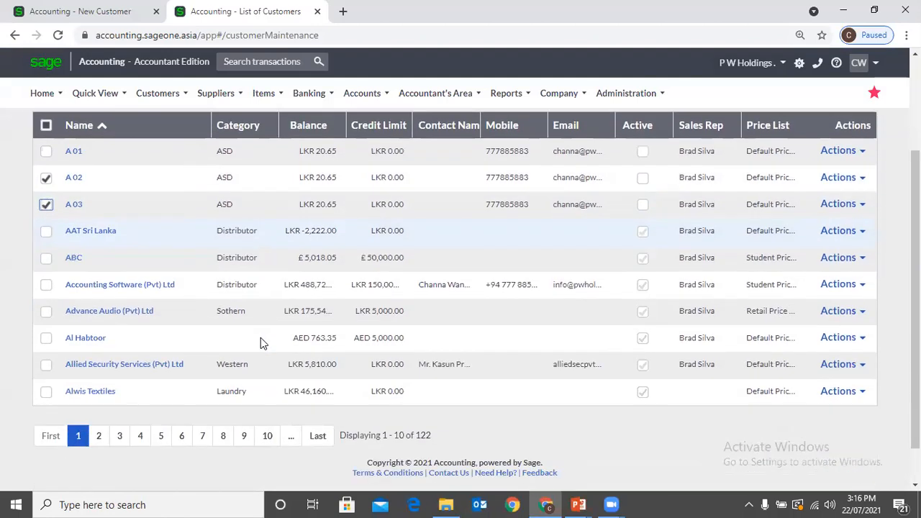
{"action": "scroll", "coordinate": [261, 338], "scroll_direction": "up", "scroll_amount": 2}
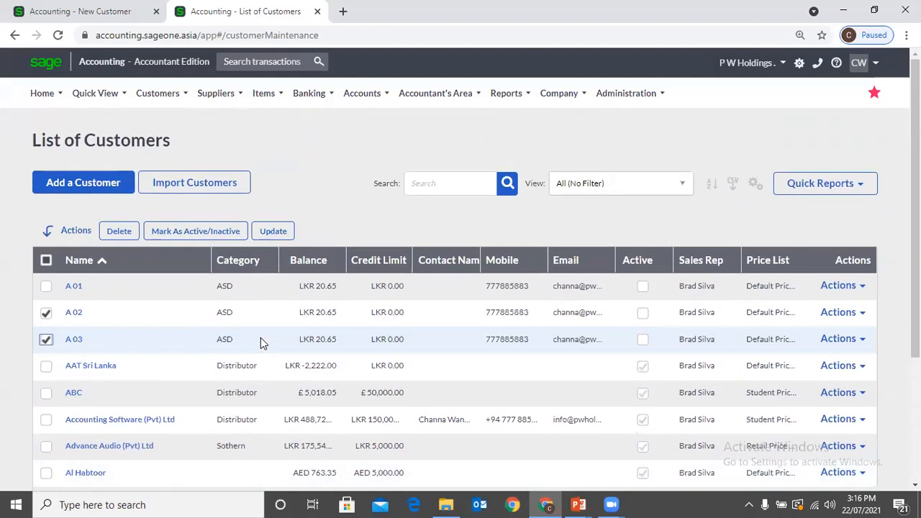
{"action": "left_click", "coordinate": [45, 312]}
{"action": "left_click", "coordinate": [45, 339]}
- Reopen the Customers (7) CSV file from the Downloads folder in Excel
{"action": "left_click", "coordinate": [447, 504]}
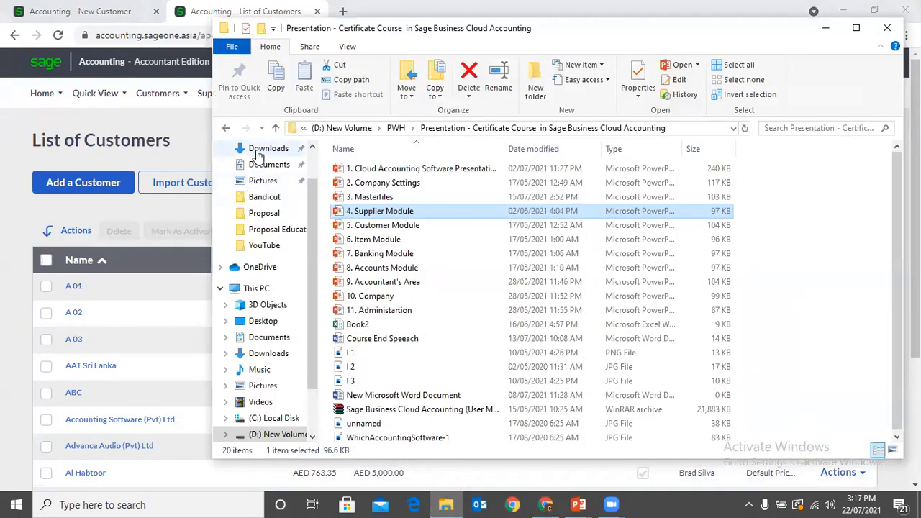
{"action": "left_click", "coordinate": [257, 151]}
{"action": "double_click", "coordinate": [367, 187]}
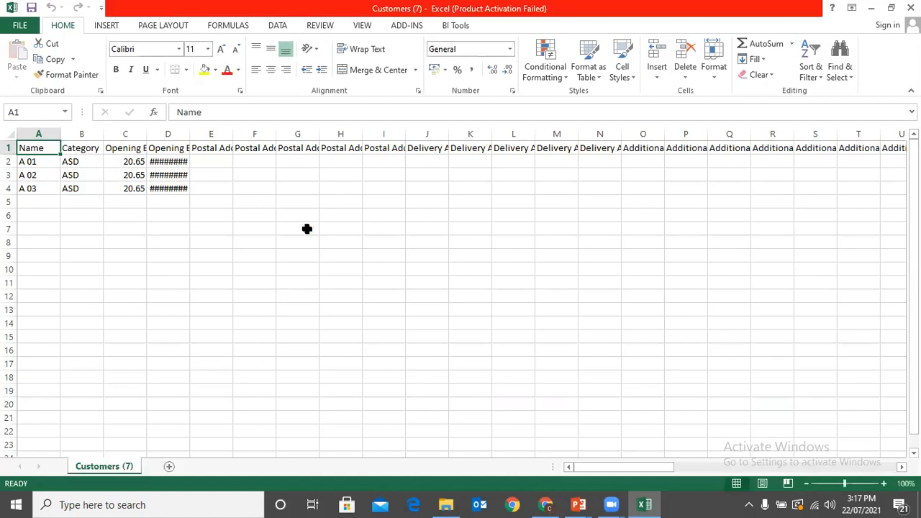
{"action": "left_click", "coordinate": [596, 380]}
- Duplicate the A 03 customer record from row 4 into row 5 and change the copy's name to A 0 3, with extra spacing before the 3
{"action": "left_click", "coordinate": [10, 188]}
{"action": "key", "text": "ctrl+c"}
{"action": "left_click", "coordinate": [10, 201]}
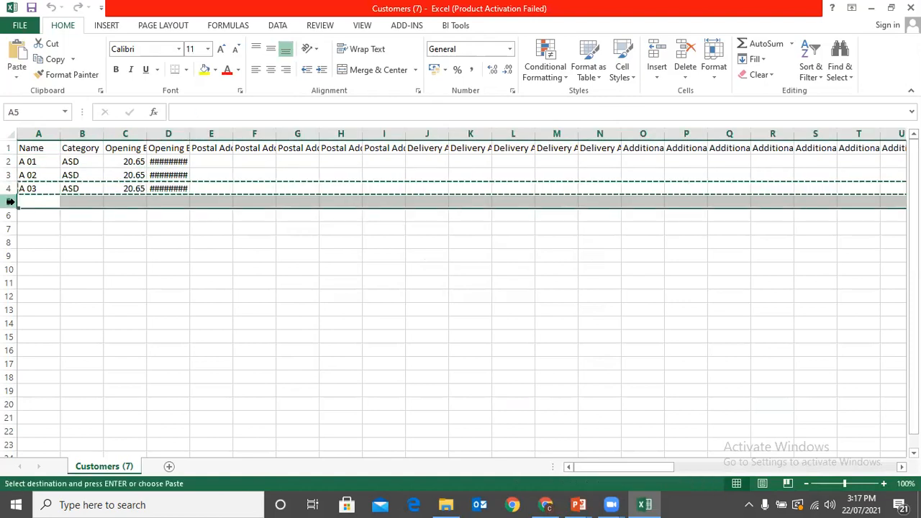
{"action": "key", "text": "ctrl+v"}
{"action": "left_click", "coordinate": [70, 254]}
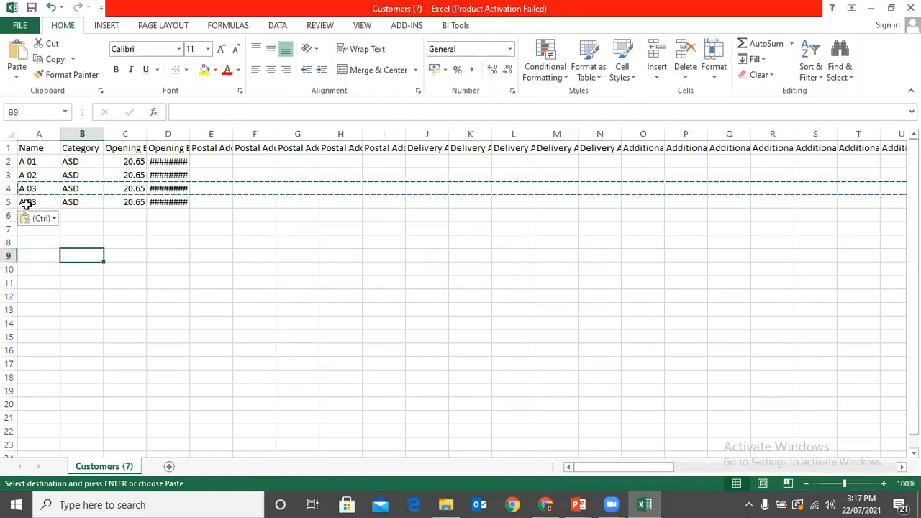
{"action": "left_click", "coordinate": [26, 203]}
{"action": "left_click", "coordinate": [190, 111]}
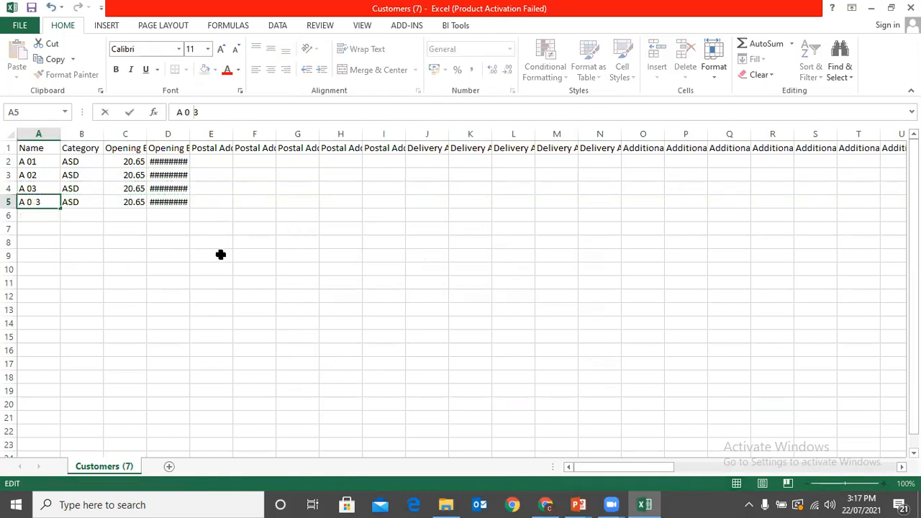
{"action": "left_click", "coordinate": [178, 270]}
- Save Customers (7) in CSV (Comma delimited) format, replacing the existing file in Downloads, and close the workbook
{"action": "key", "text": "ctrl+s"}
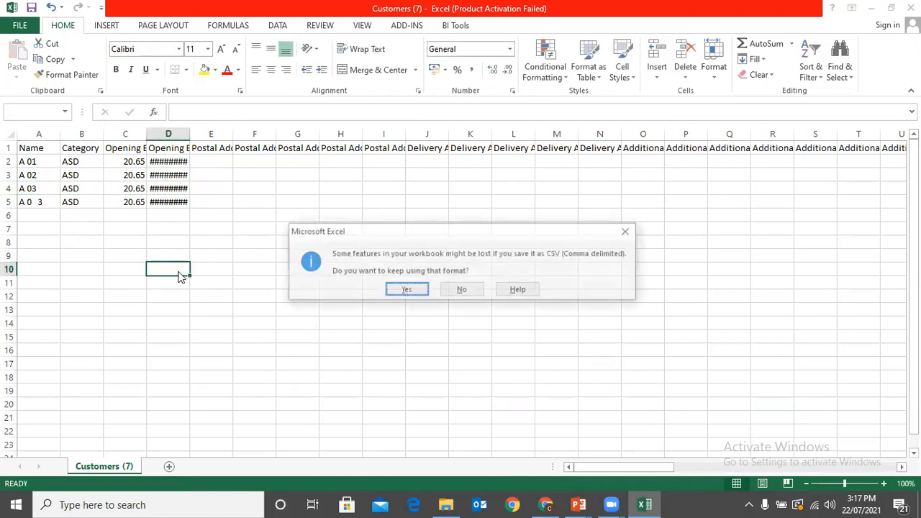
{"action": "left_click", "coordinate": [416, 288]}
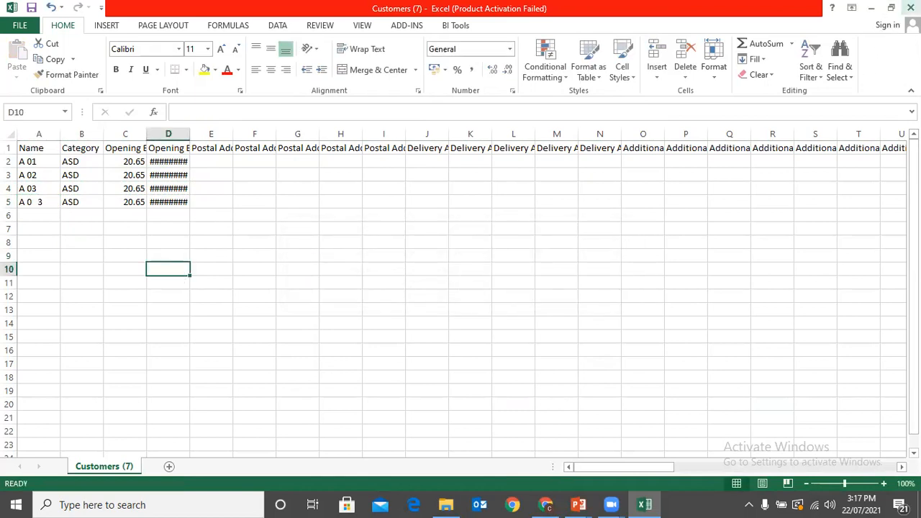
{"action": "left_click", "coordinate": [912, 8]}
{"action": "left_click", "coordinate": [423, 268]}
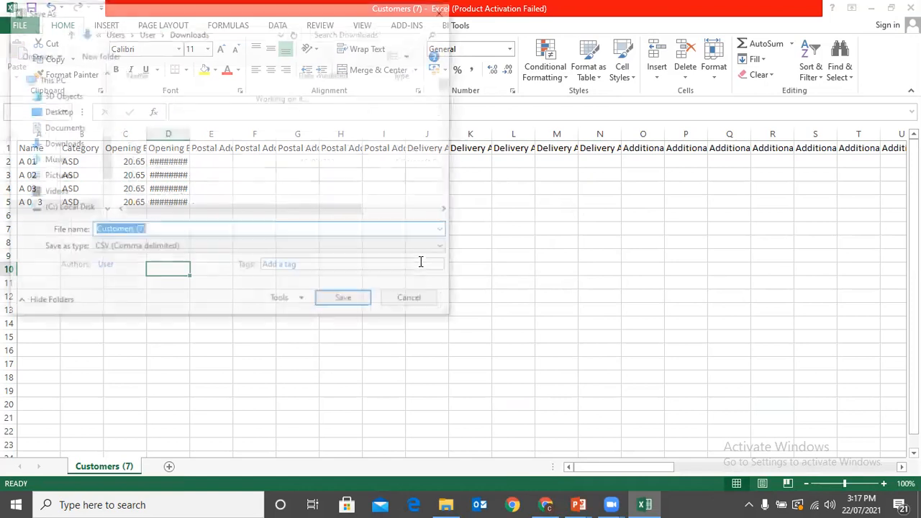
{"action": "left_click", "coordinate": [339, 301]}
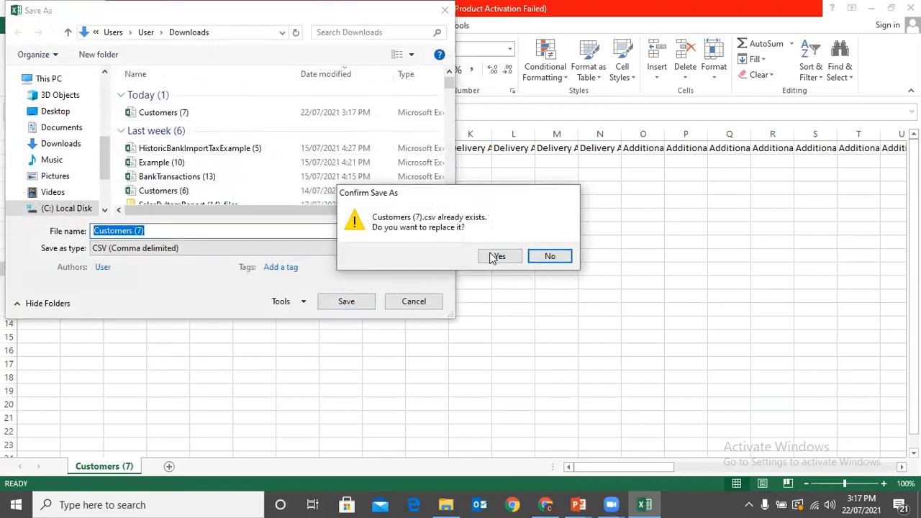
{"action": "left_click", "coordinate": [498, 255]}
{"action": "left_click", "coordinate": [403, 295]}
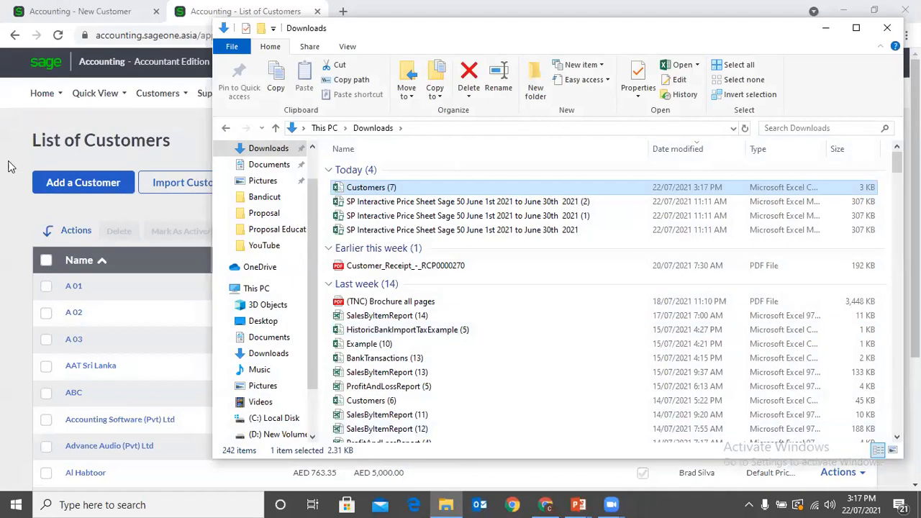
- Switch to Sage Accounting and import Customers (7).csv from Downloads as Customers data with dd/mm/yyyy dates and the suggested field mapping
{"action": "left_click", "coordinate": [68, 167]}
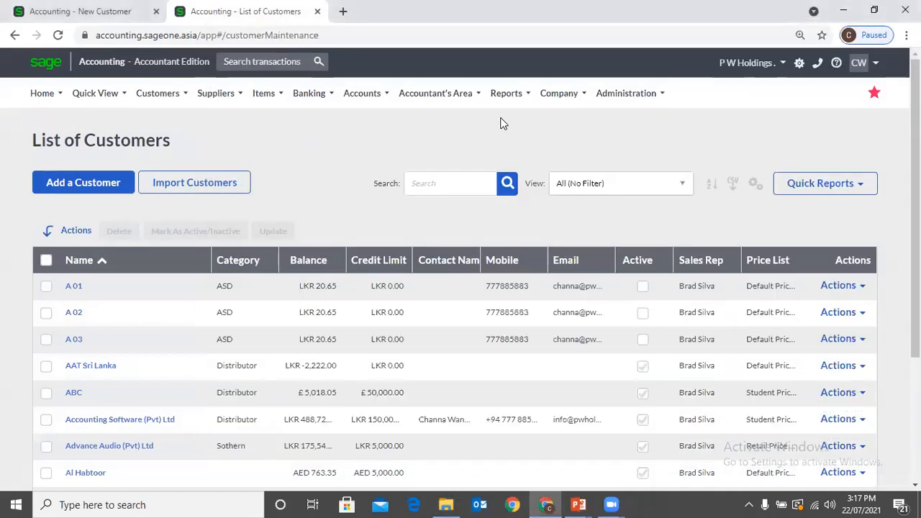
{"action": "mouse_move", "coordinate": [548, 100]}
{"action": "left_click", "coordinate": [574, 293]}
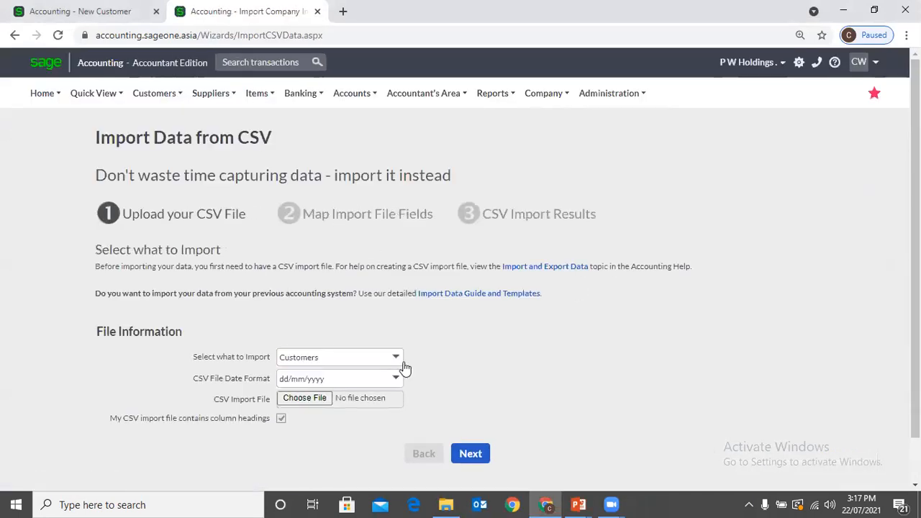
{"action": "left_click", "coordinate": [320, 402]}
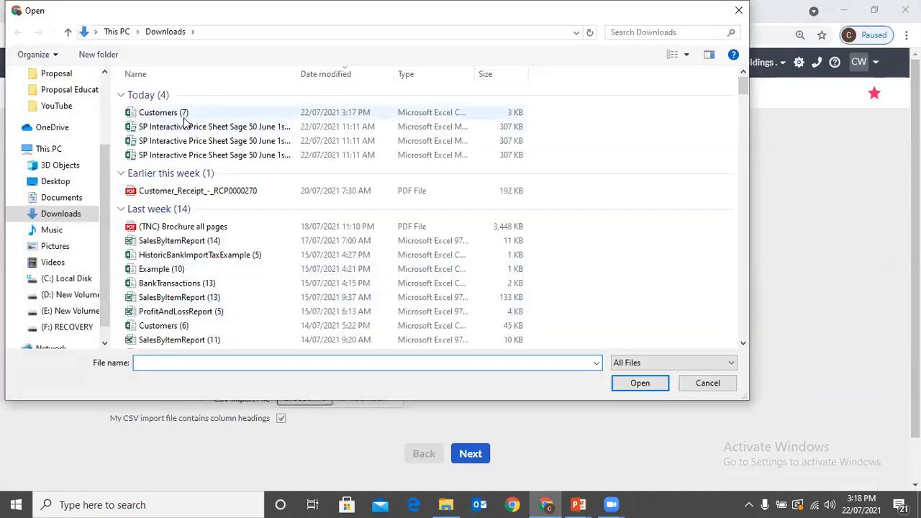
{"action": "double_click", "coordinate": [184, 116]}
{"action": "left_click", "coordinate": [470, 454]}
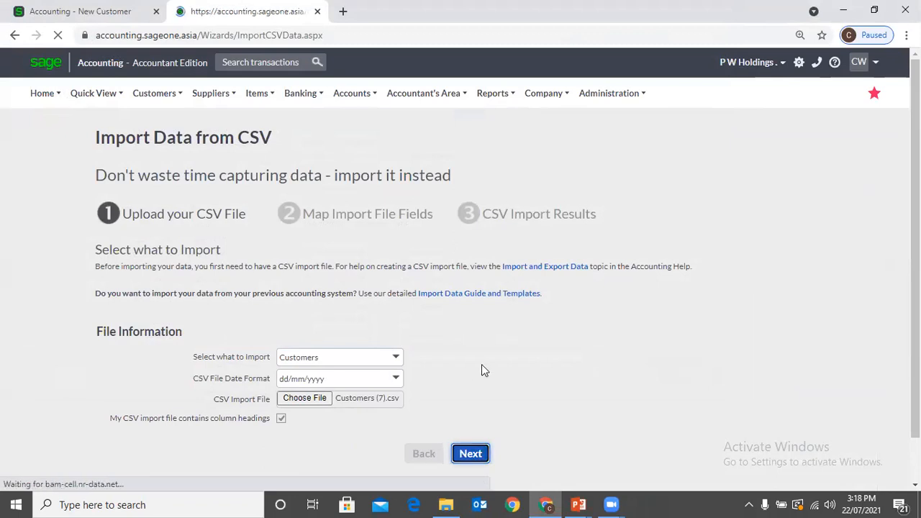
{"action": "scroll", "coordinate": [481, 371], "scroll_direction": "down", "scroll_amount": 3}
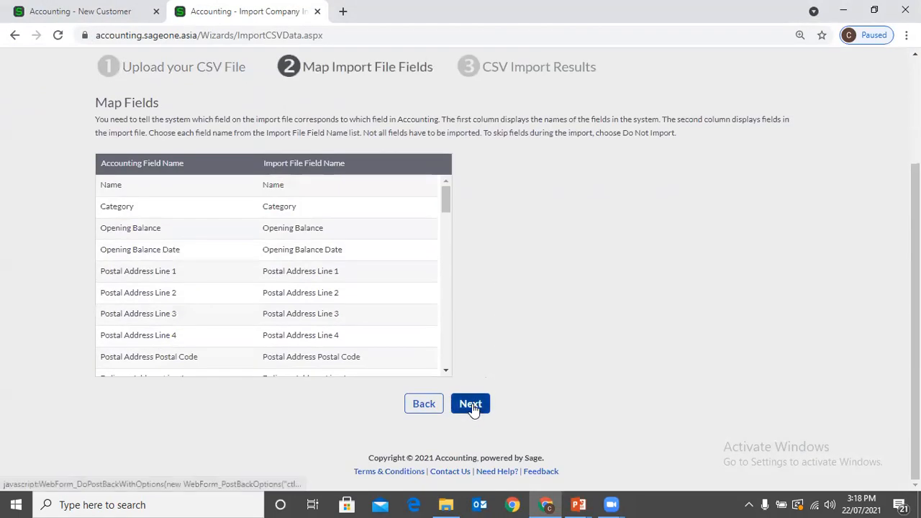
{"action": "left_click", "coordinate": [472, 406]}
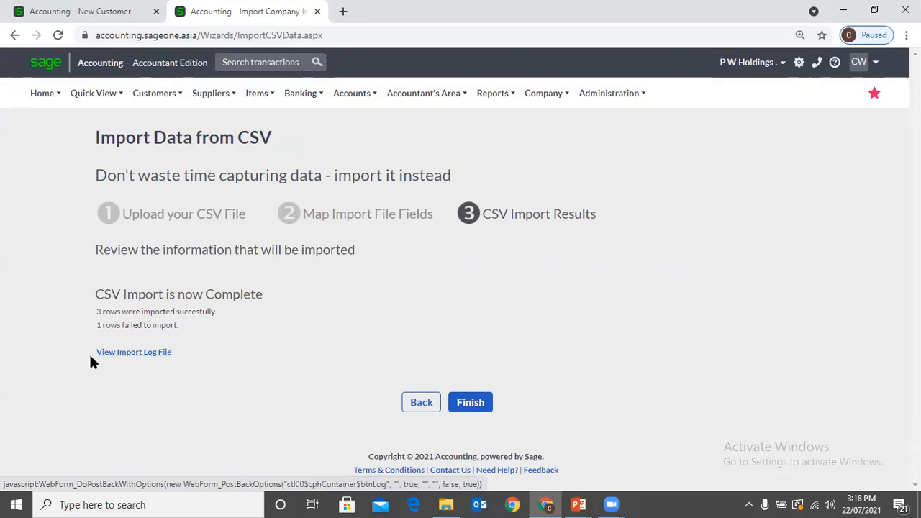
- Open the import log file in Notepad and reopen the Customers (7) CSV file from Downloads in Excel
{"action": "left_click", "coordinate": [113, 360]}
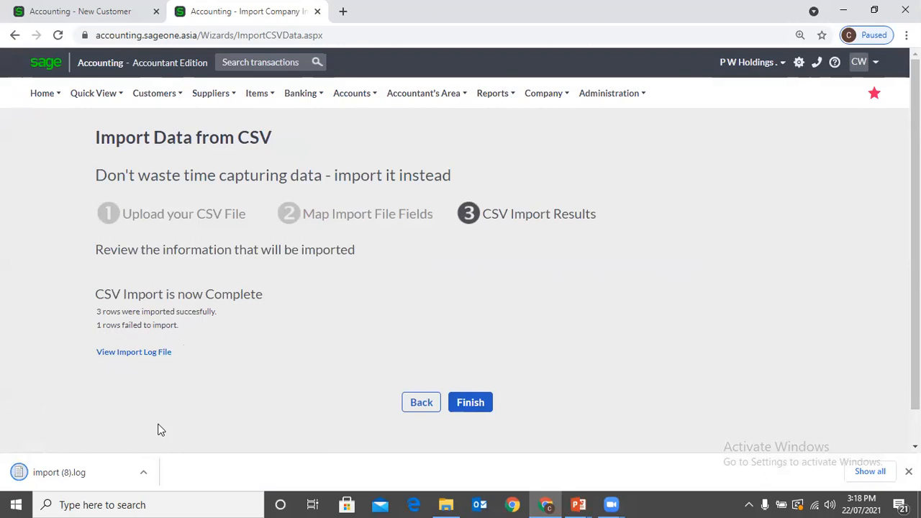
{"action": "left_click", "coordinate": [90, 470]}
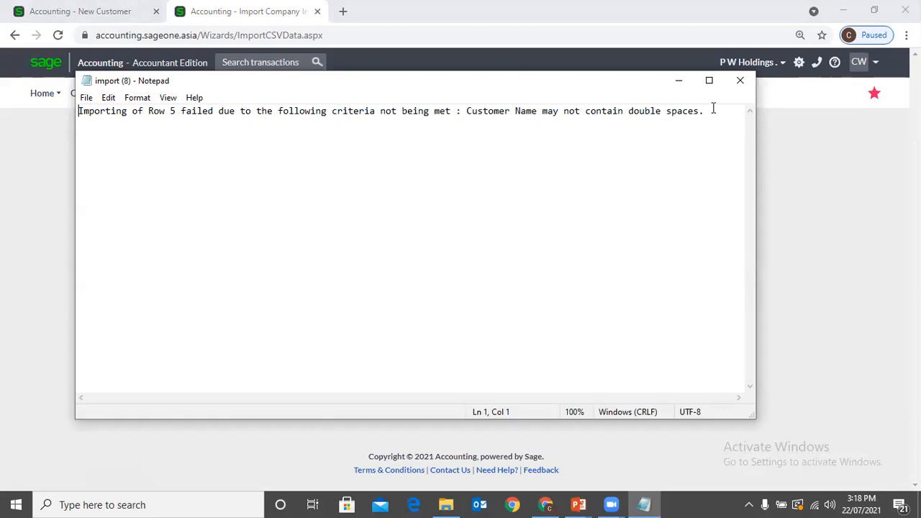
{"action": "left_click", "coordinate": [446, 505]}
{"action": "double_click", "coordinate": [398, 192]}
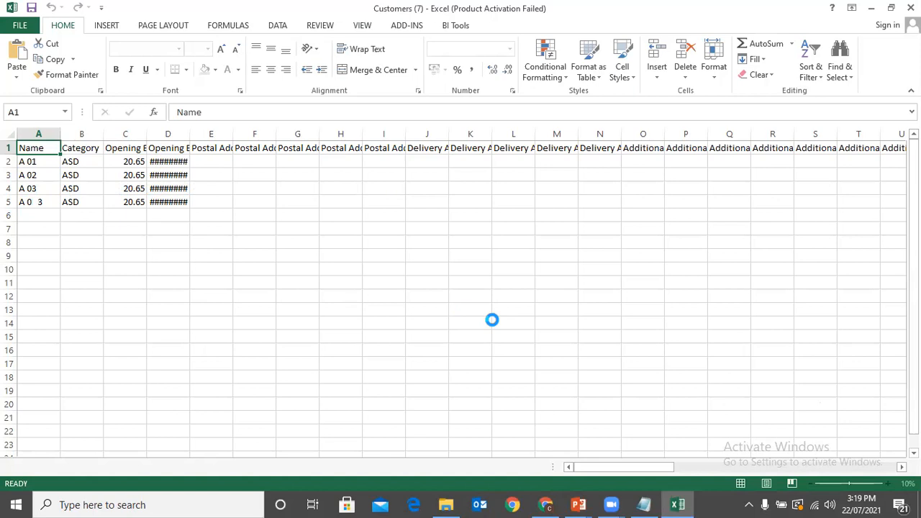
{"action": "left_click", "coordinate": [604, 377]}
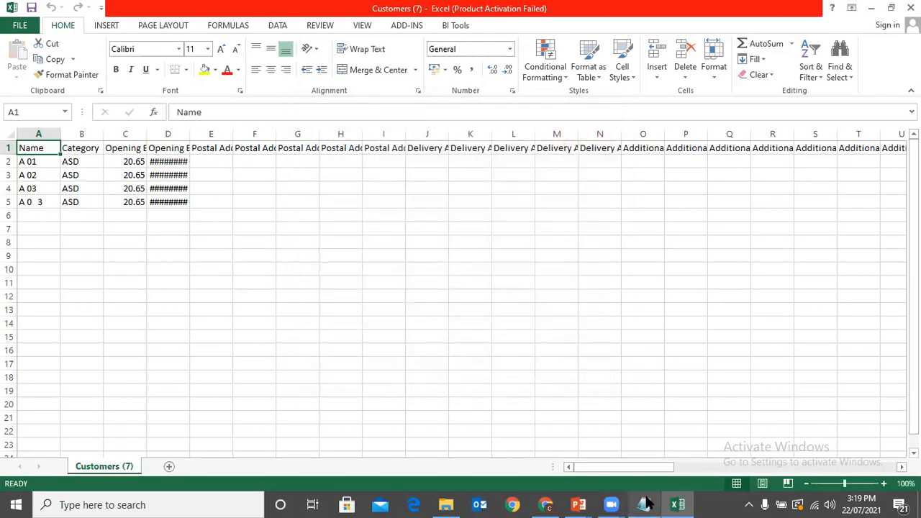
- Compare the import log's message with the customer record in row 5 of the workbook
{"action": "left_click", "coordinate": [643, 504]}
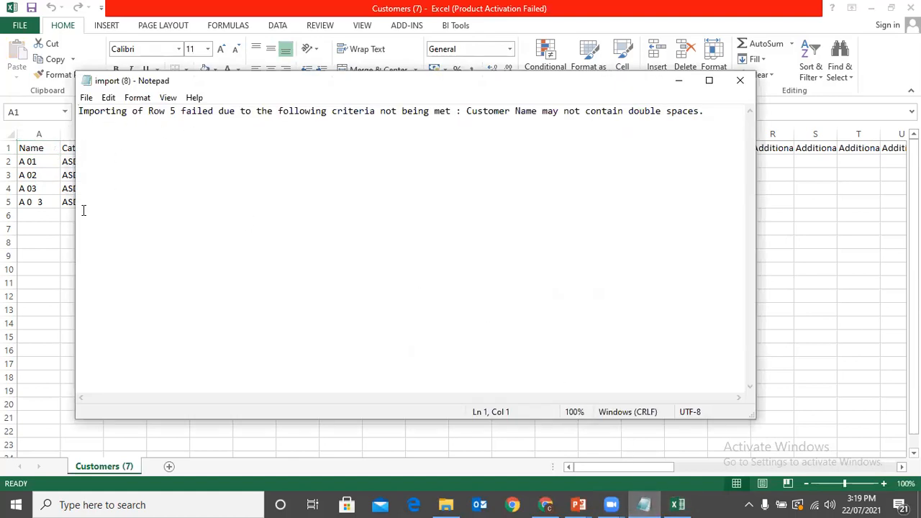
{"action": "left_click", "coordinate": [41, 231]}
{"action": "left_click", "coordinate": [8, 202]}
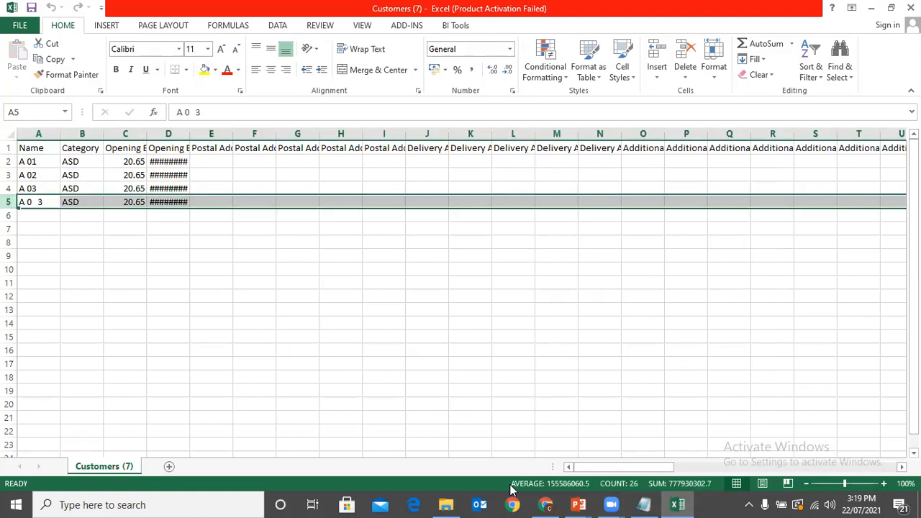
{"action": "left_click", "coordinate": [644, 504]}
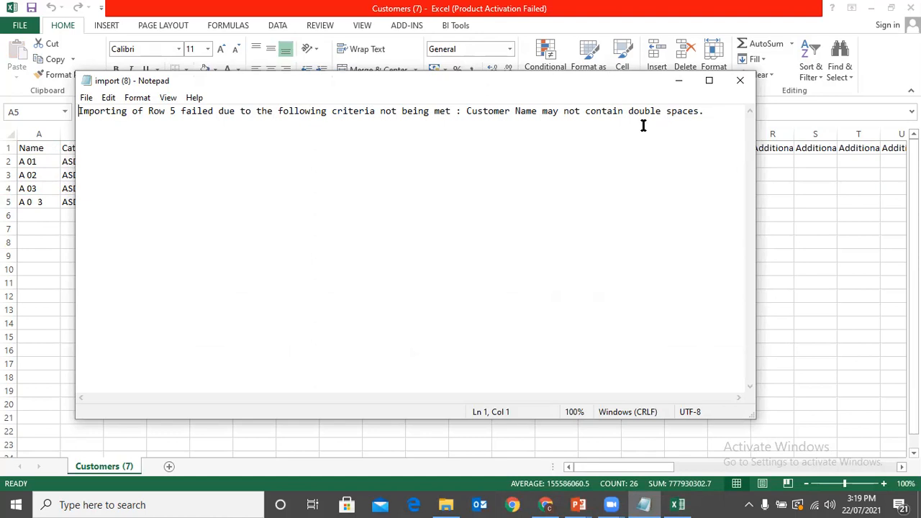
{"action": "key", "text": "alt+Tab"}
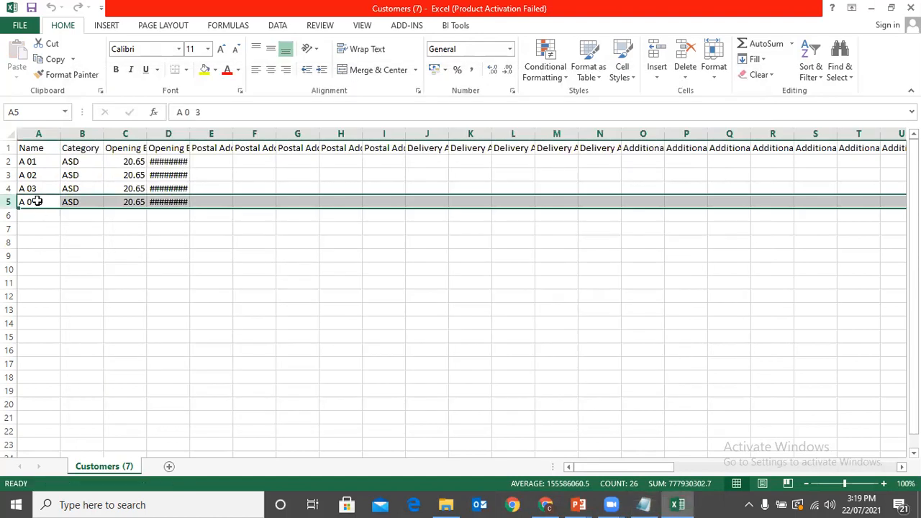
- Inspect the spacing between 0 and 3 in the customer name in cell A5
{"action": "left_click", "coordinate": [32, 201]}
{"action": "left_click", "coordinate": [190, 113]}
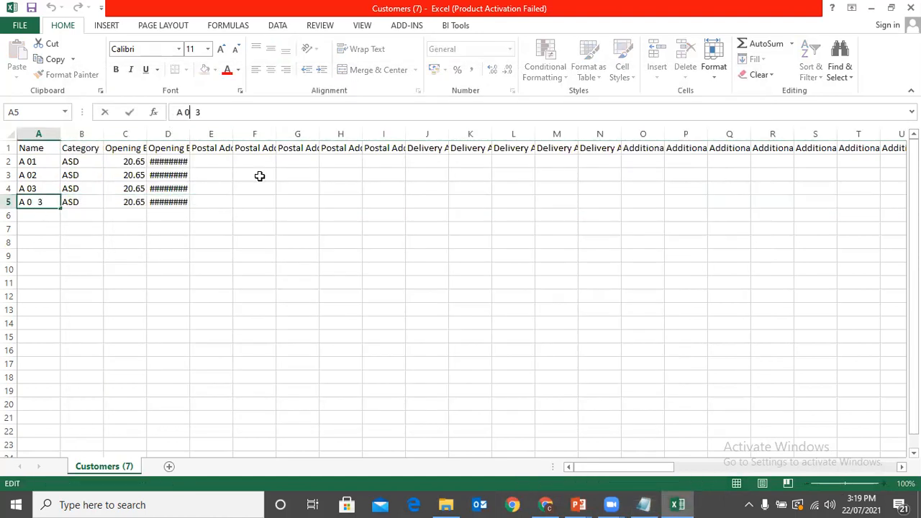
{"action": "key", "text": "Right"}
{"action": "key", "text": "Return"}
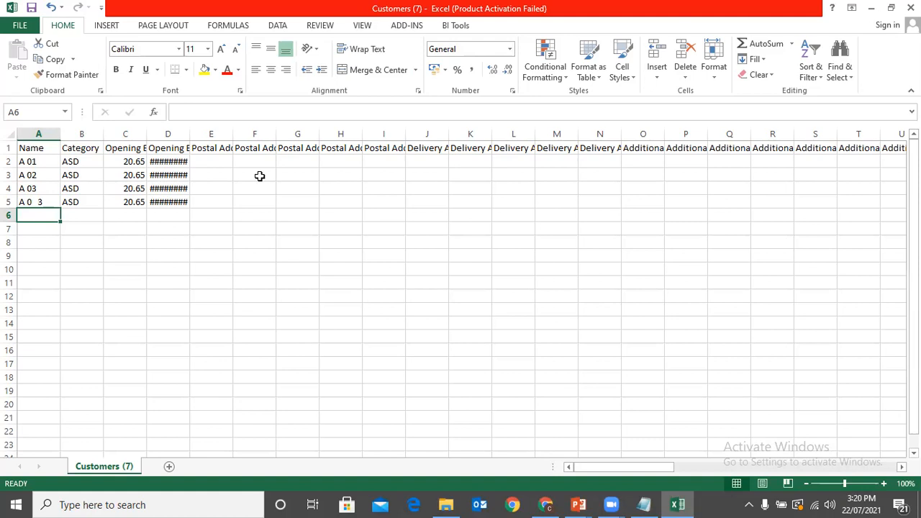
- Search the sheet for double spaces, listing all matching cells, and close the search
{"action": "key", "text": "ctrl+f"}
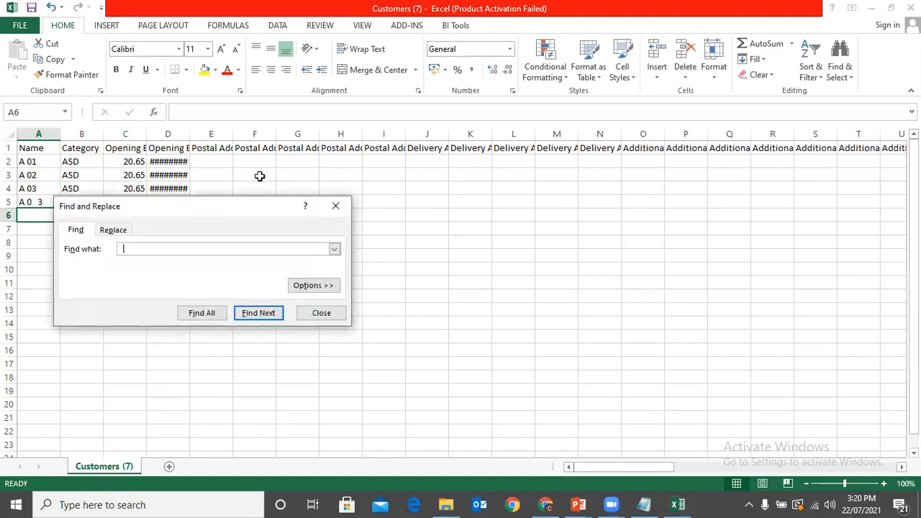
{"action": "left_click", "coordinate": [251, 314]}
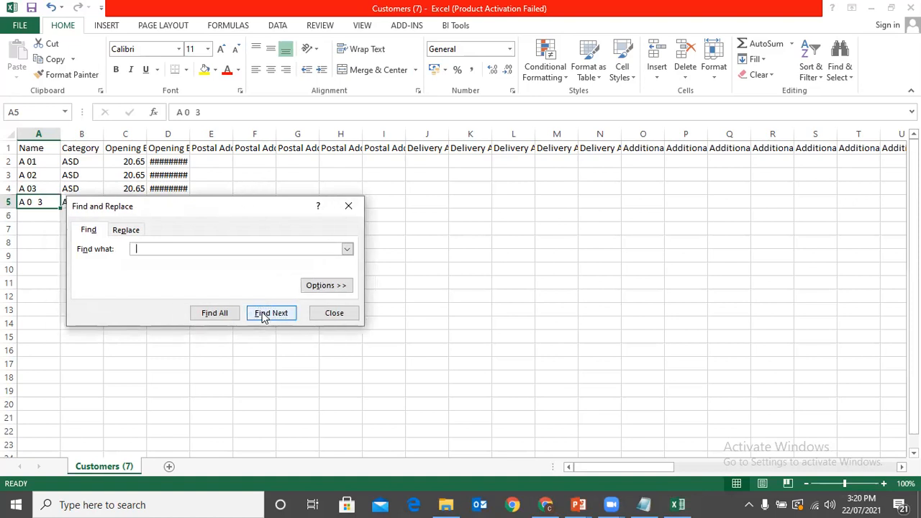
{"action": "left_click_drag", "start_coordinate": [191, 206], "coordinate": [458, 208]}
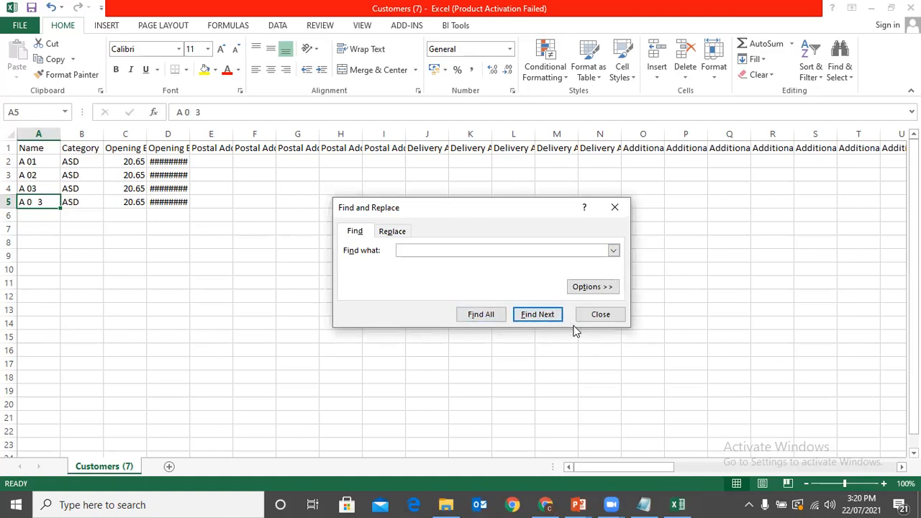
{"action": "left_click", "coordinate": [481, 315]}
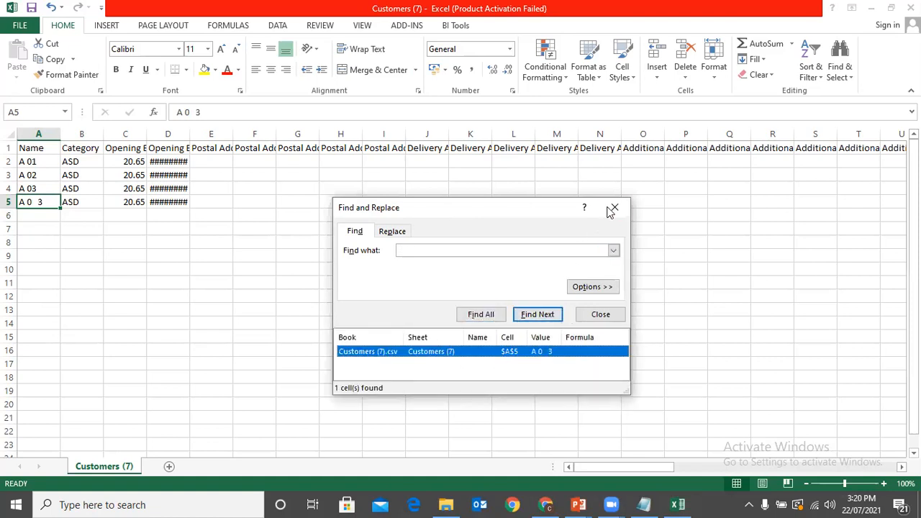
{"action": "left_click", "coordinate": [613, 208]}
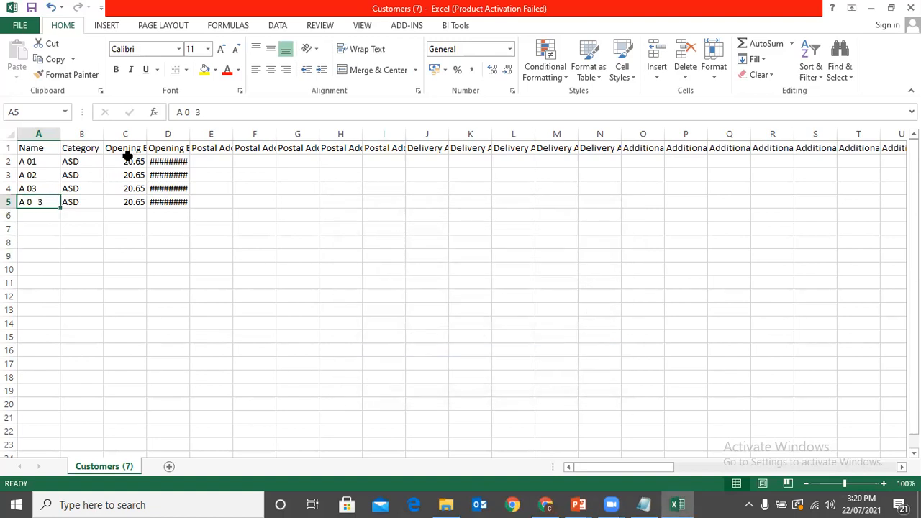
- Remove the extra space before the 3 from the customer name in cell A5, making it A 0 3
{"action": "left_click", "coordinate": [197, 112]}
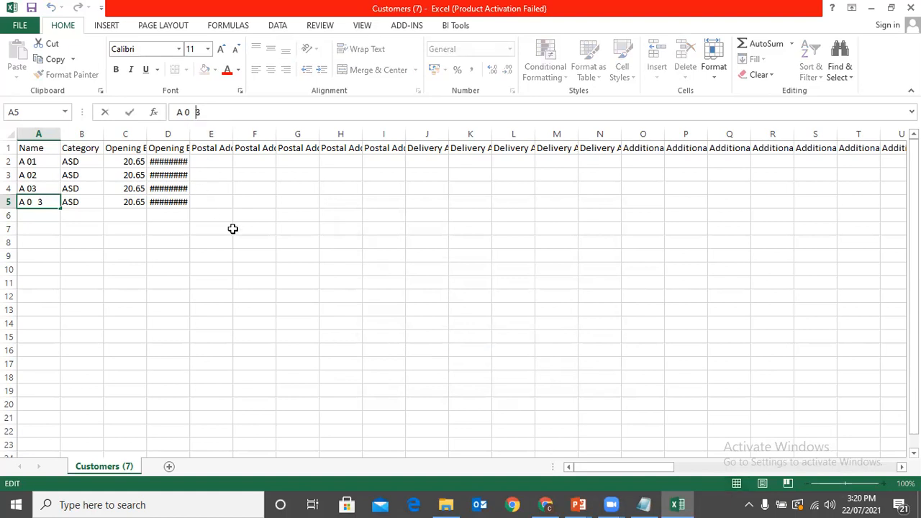
{"action": "key", "text": "BackSpace"}
{"action": "left_click", "coordinate": [149, 299]}
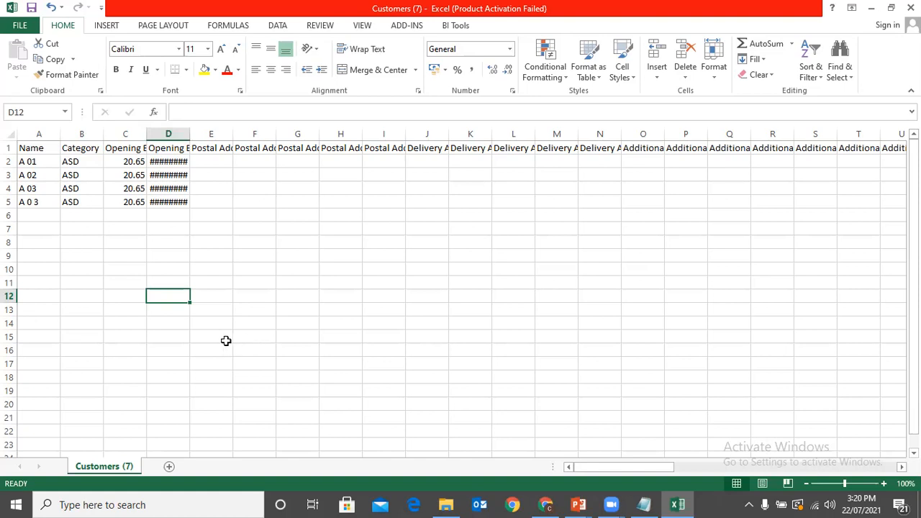
- Widen column D to fit its contents and inspect the Opening Balance Date column
{"action": "double_click", "coordinate": [191, 130]}
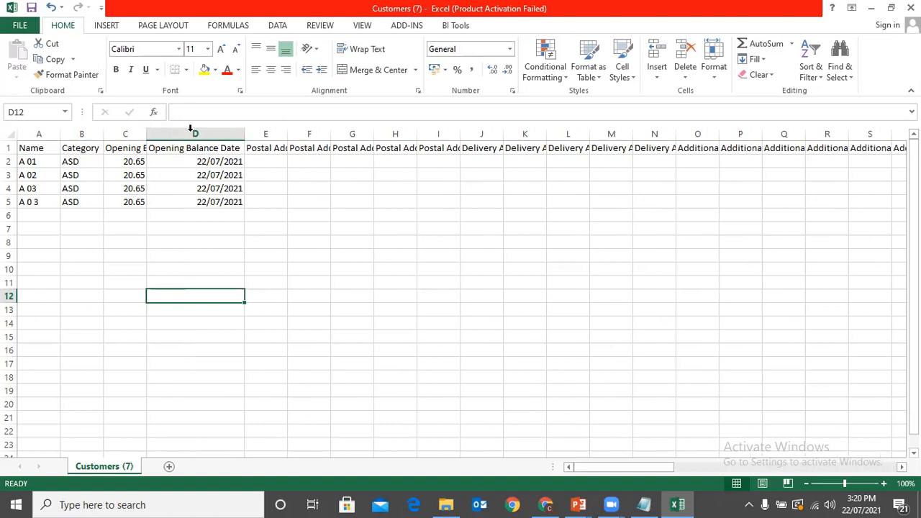
{"action": "left_click", "coordinate": [226, 161]}
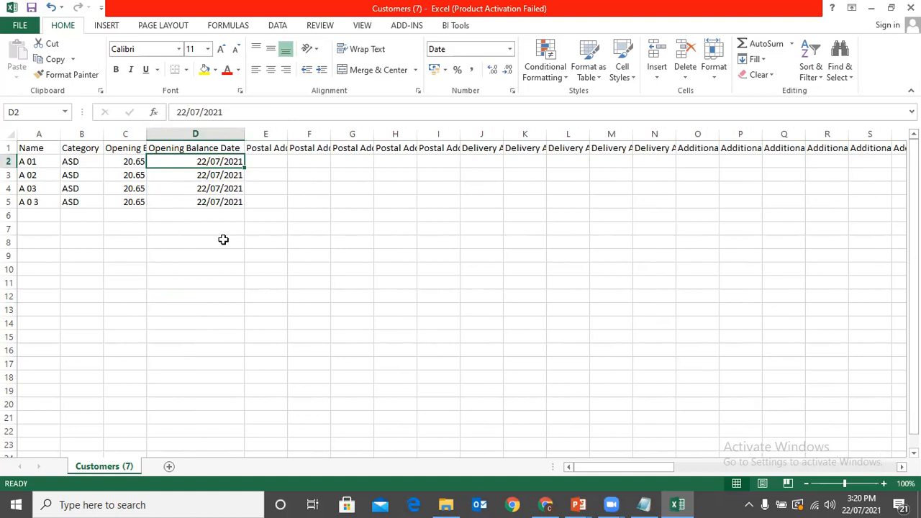
{"action": "left_click", "coordinate": [247, 256]}
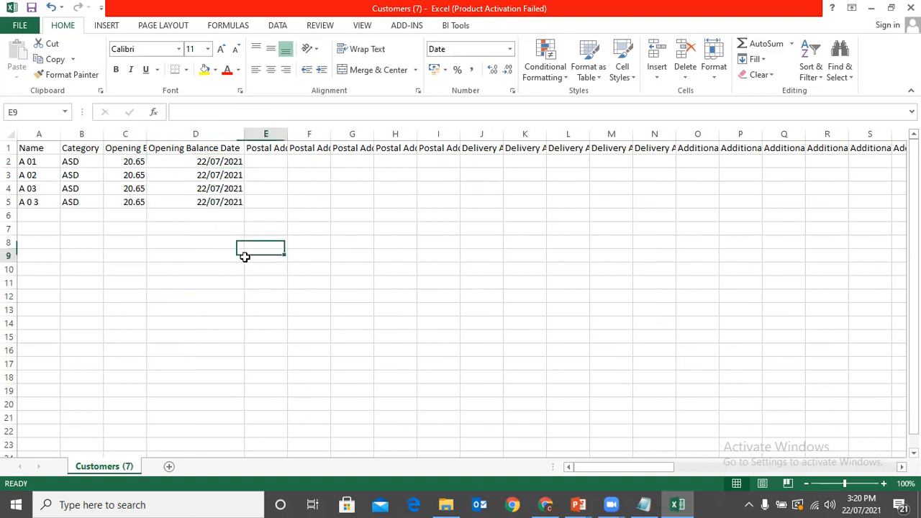
{"action": "left_click", "coordinate": [208, 129]}
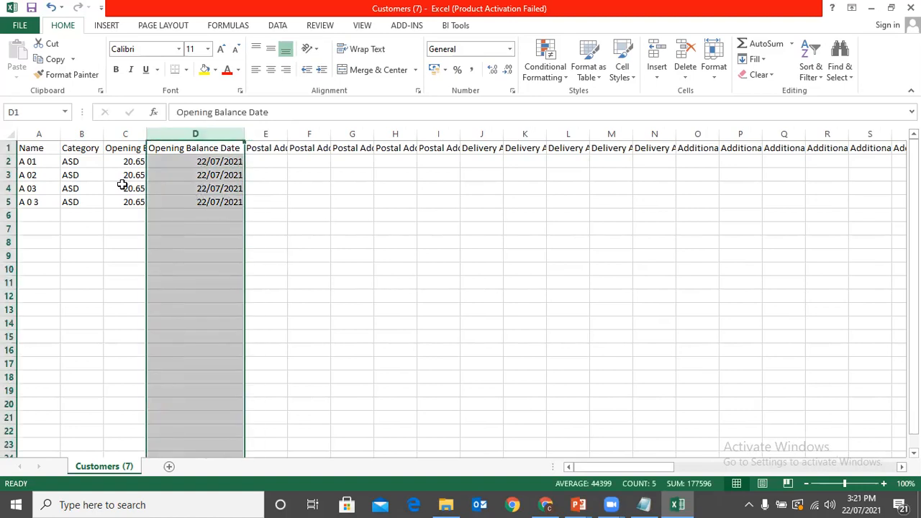
- Check the number formats of the Category, Opening Balance Date and Opening Balance cells in row 2, including the available format choices
{"action": "left_click", "coordinate": [84, 163]}
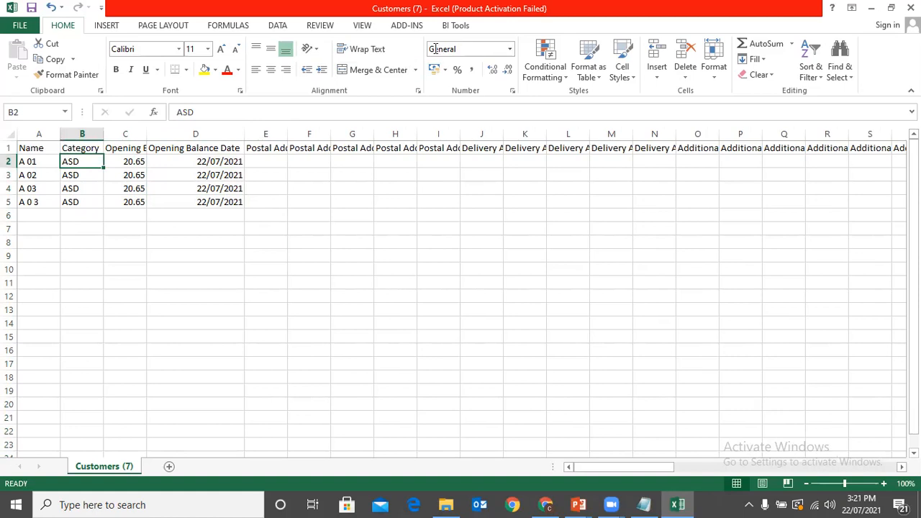
{"action": "left_click", "coordinate": [203, 162]}
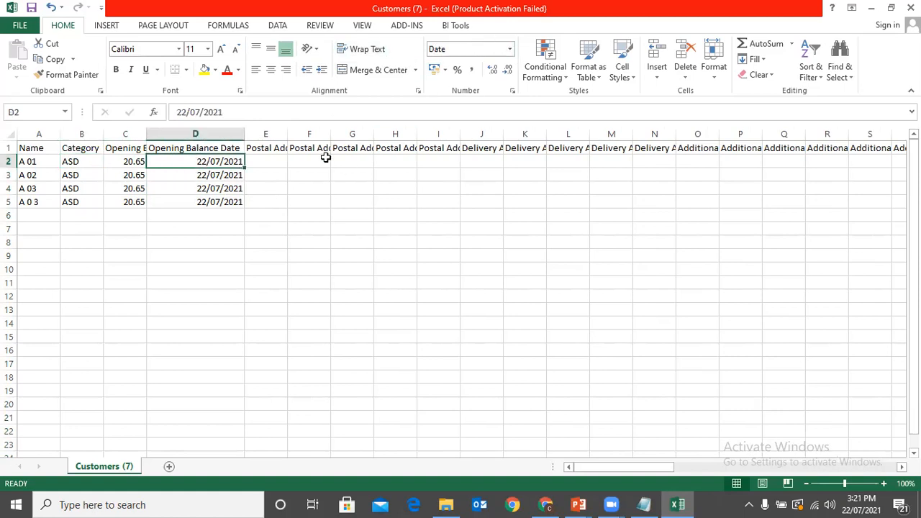
{"action": "left_click", "coordinate": [123, 163]}
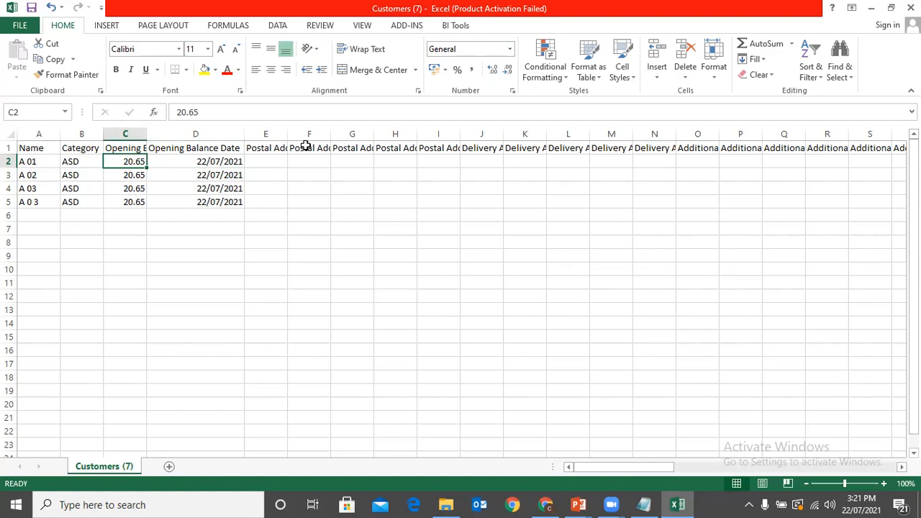
{"action": "left_click", "coordinate": [511, 49]}
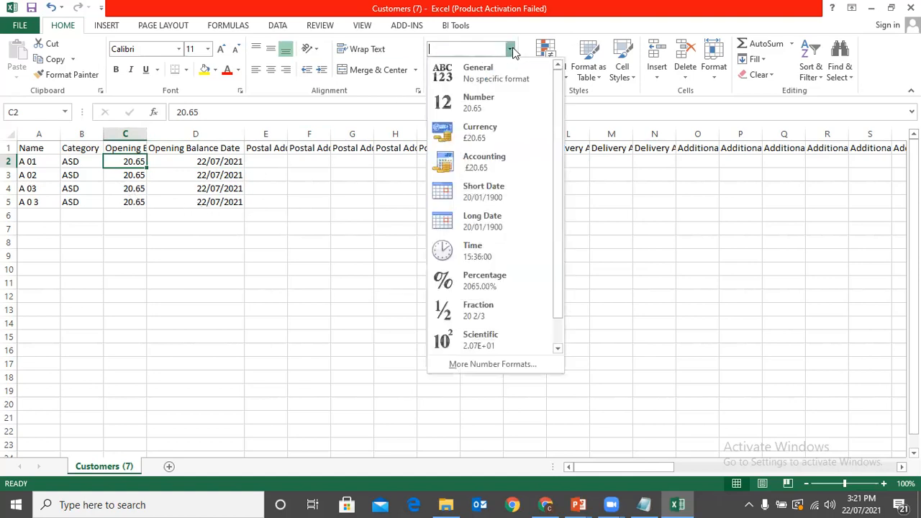
{"action": "left_click", "coordinate": [489, 45]}
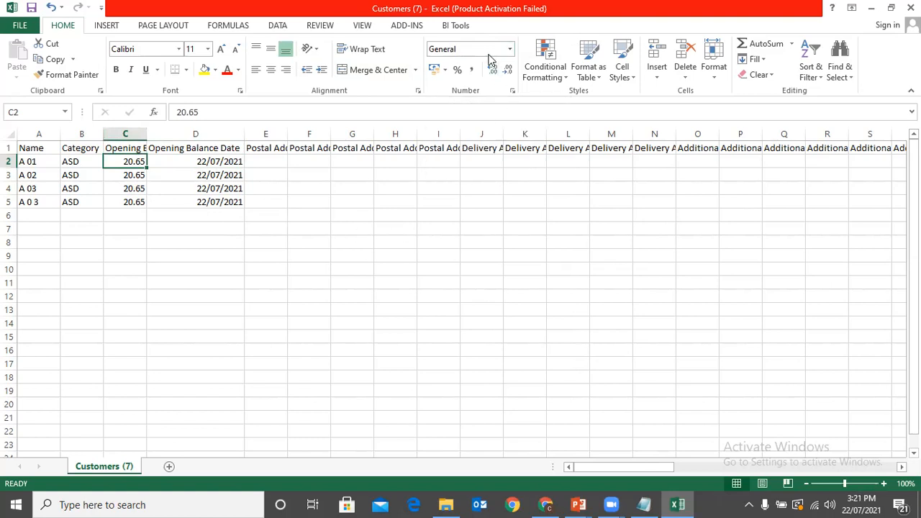
{"action": "left_click", "coordinate": [466, 266]}
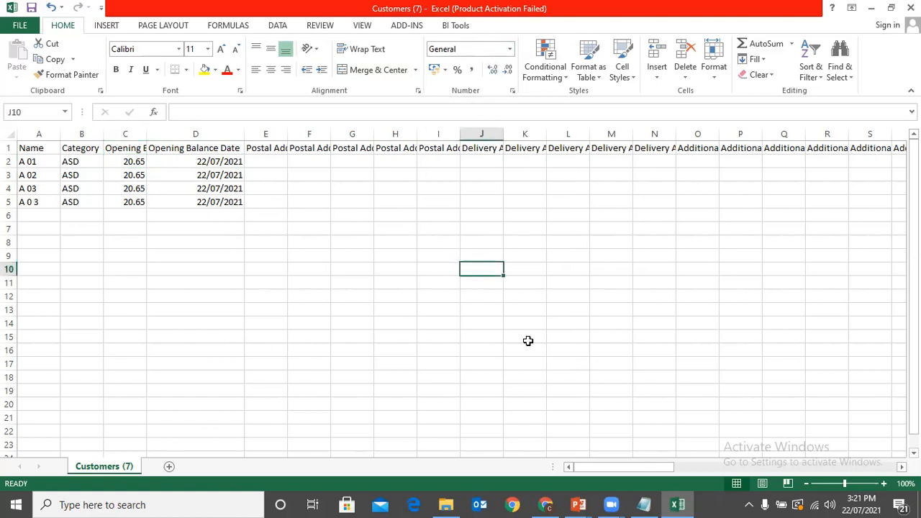
- Switch to Sage Accounting in the browser, start a new CSV data import and review the record types available for import
{"action": "left_click", "coordinate": [554, 502]}
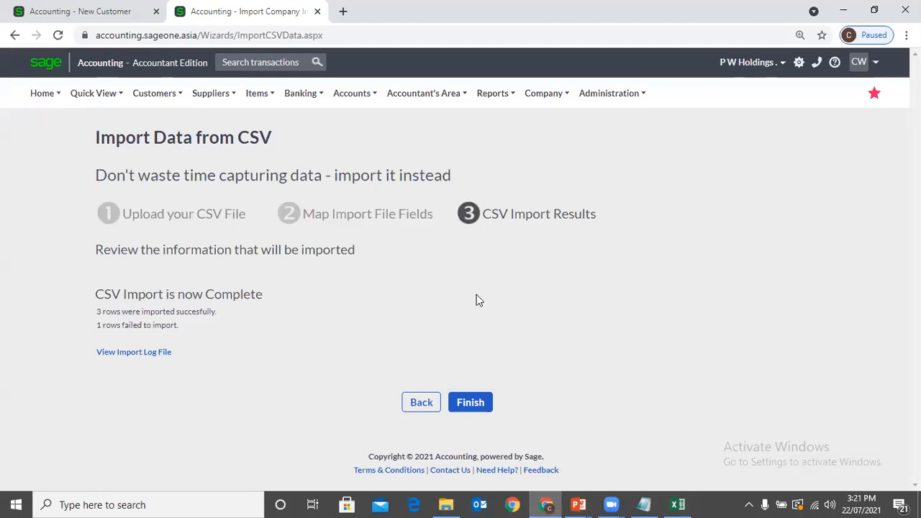
{"action": "left_click", "coordinate": [545, 95]}
{"action": "left_click", "coordinate": [565, 287]}
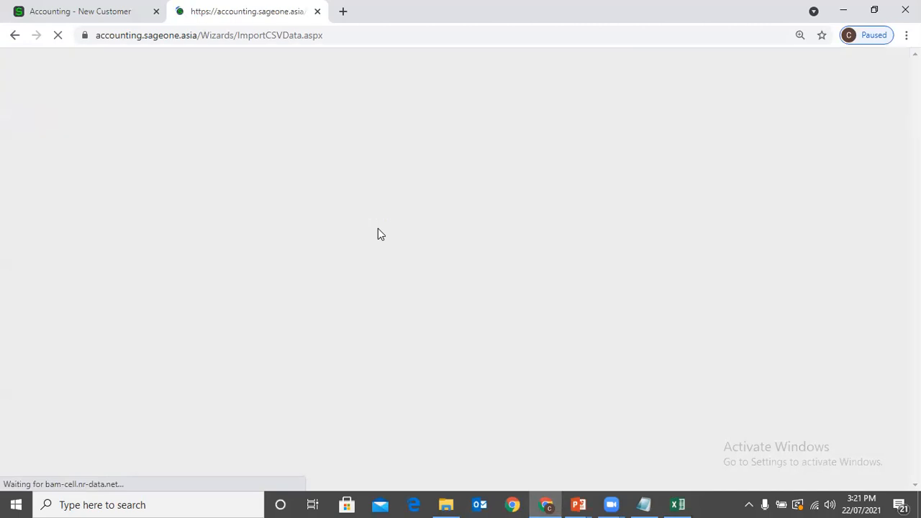
{"action": "left_click", "coordinate": [397, 357]}
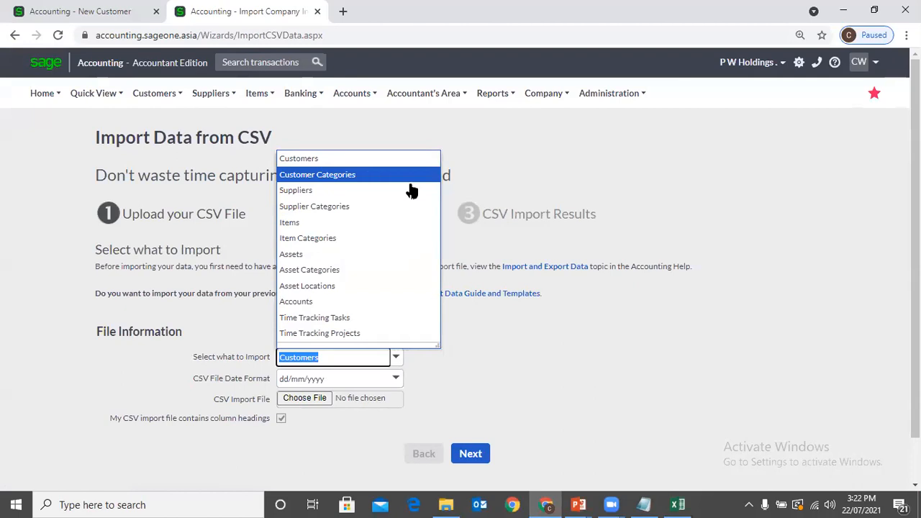
{"action": "left_click", "coordinate": [738, 303]}
- Check the Category value in cell B2 of the Customers (7) sheet in Excel, then review the importable record types in Sage Accounting
{"action": "left_click", "coordinate": [678, 505]}
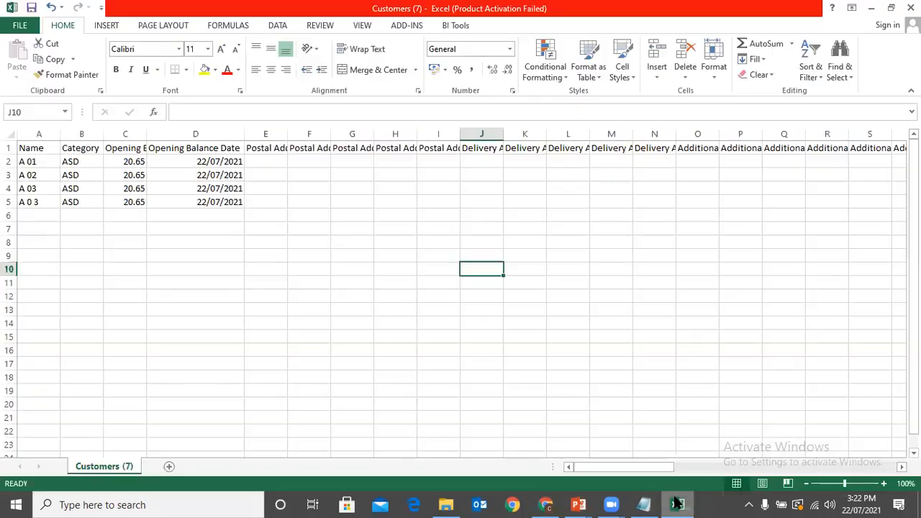
{"action": "left_click", "coordinate": [96, 163]}
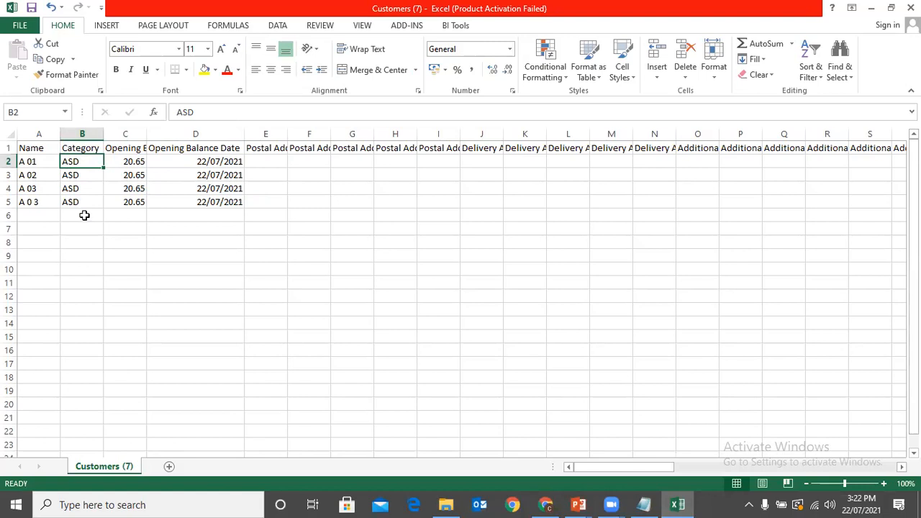
{"action": "mouse_move", "coordinate": [549, 502]}
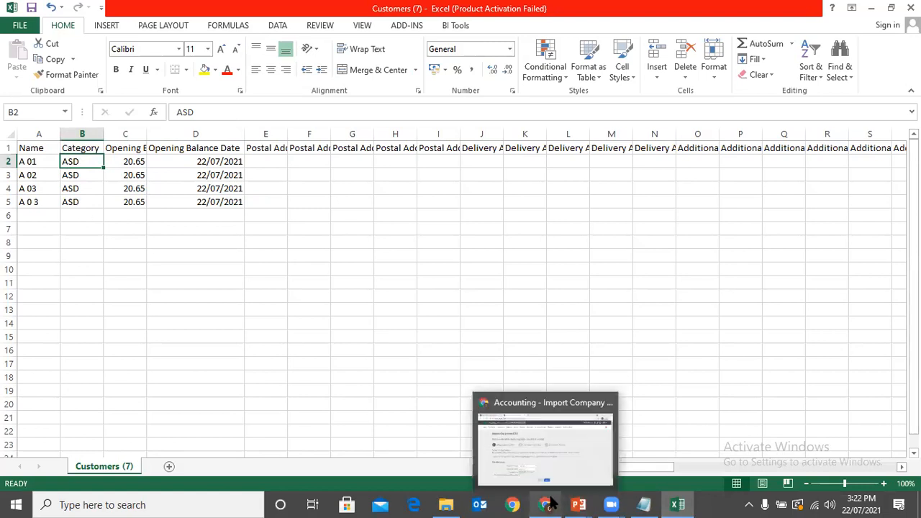
{"action": "left_click", "coordinate": [552, 464]}
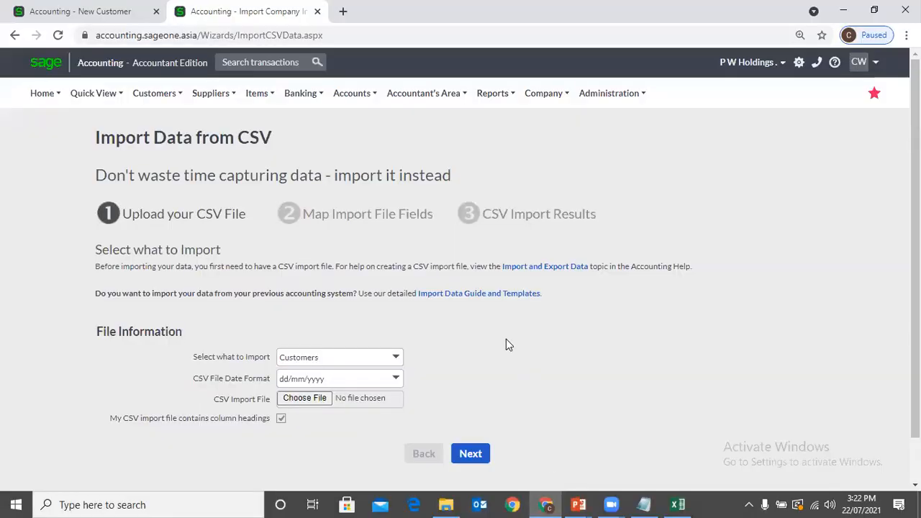
{"action": "left_click", "coordinate": [396, 357]}
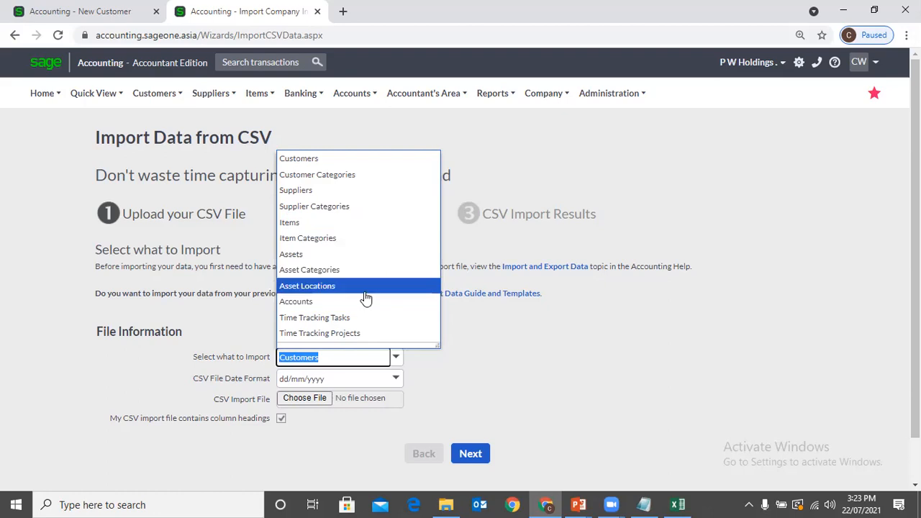
{"action": "left_click", "coordinate": [626, 323]}
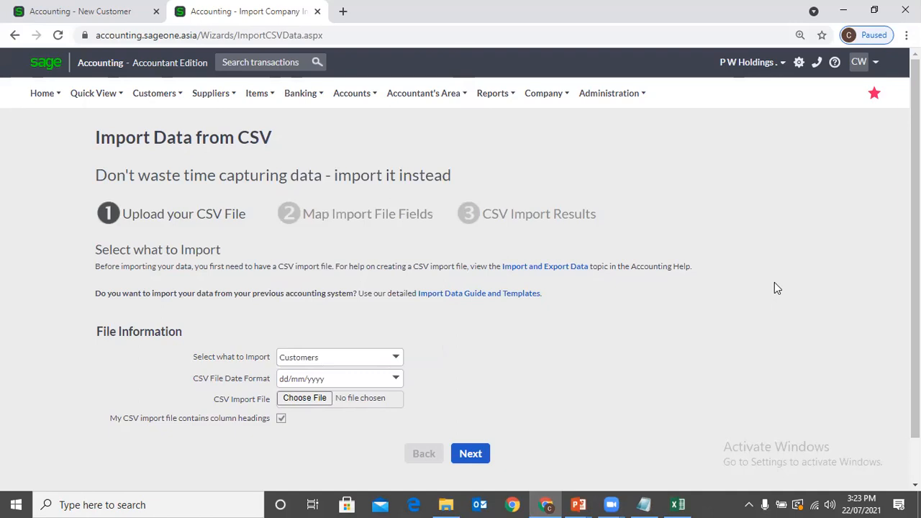
- Switch to Excel and check the name in A5, the opening balance date in D2 and the opening balance in C5
{"action": "left_click", "coordinate": [676, 505]}
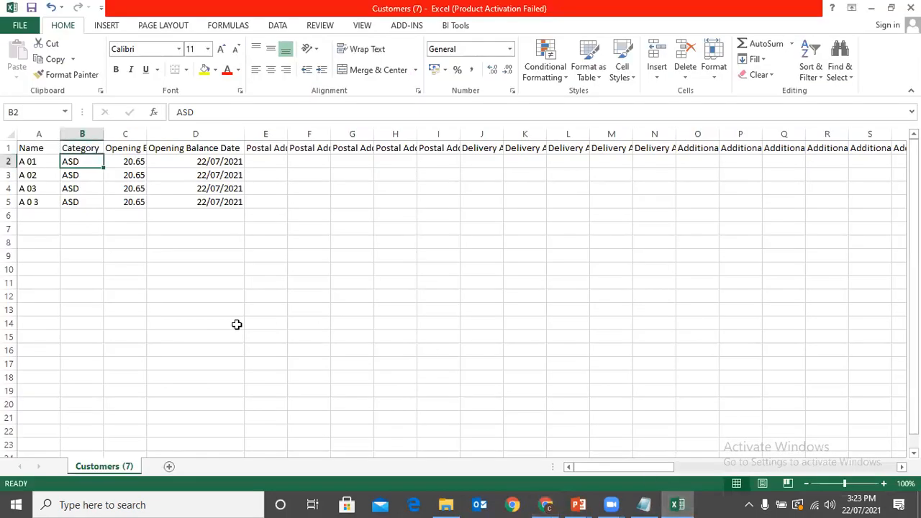
{"action": "left_click", "coordinate": [36, 202]}
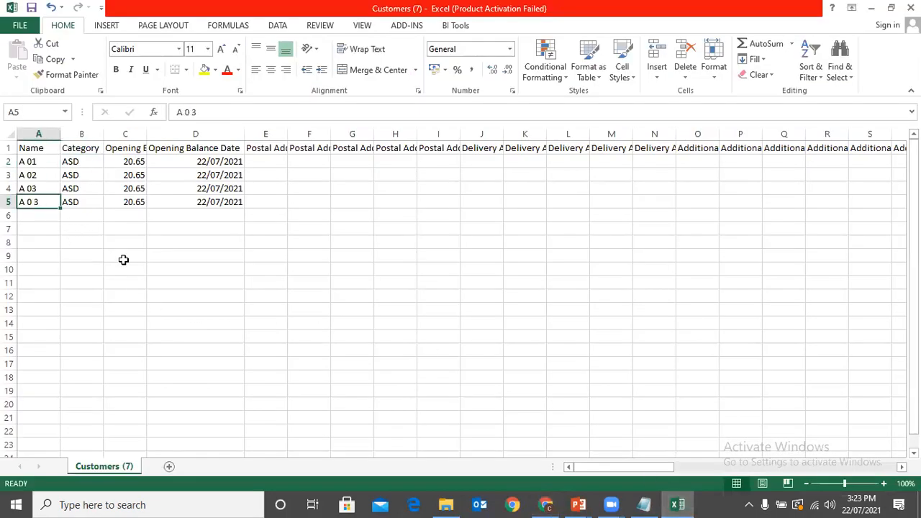
{"action": "left_click", "coordinate": [208, 160]}
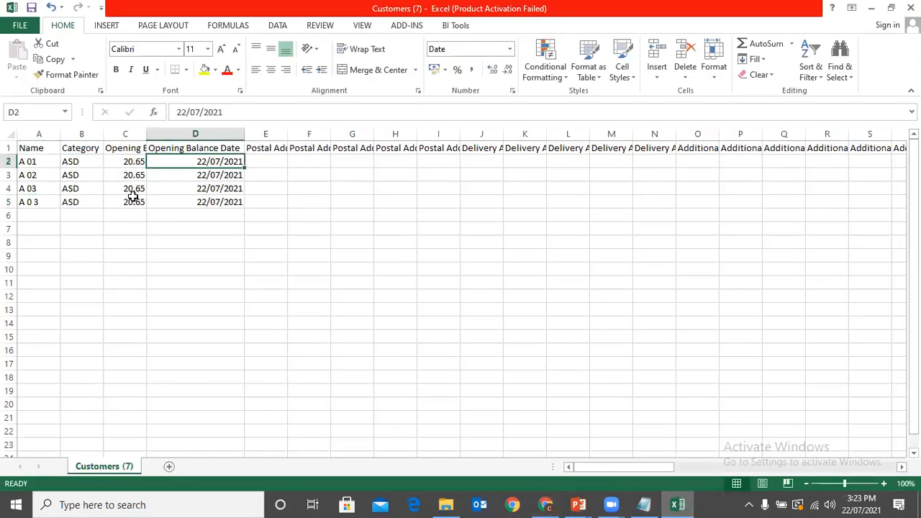
{"action": "left_click", "coordinate": [133, 201]}
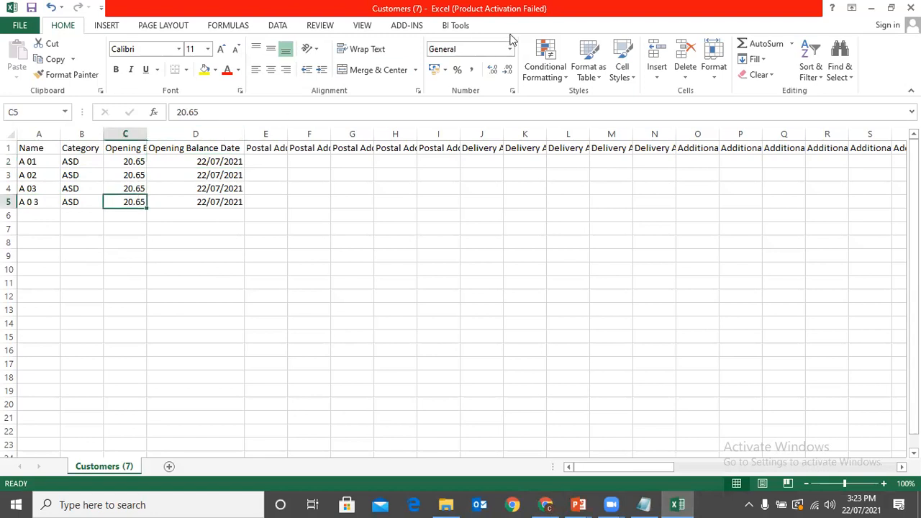
{"action": "left_click", "coordinate": [358, 225]}
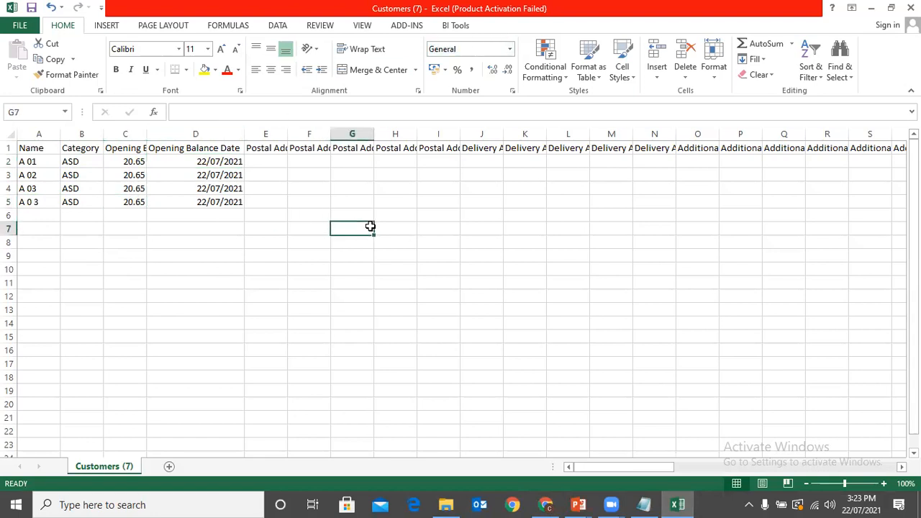
- Return to Sage Accounting and look through the CSV upload page, including its list of record types to import
{"action": "left_click", "coordinate": [549, 504]}
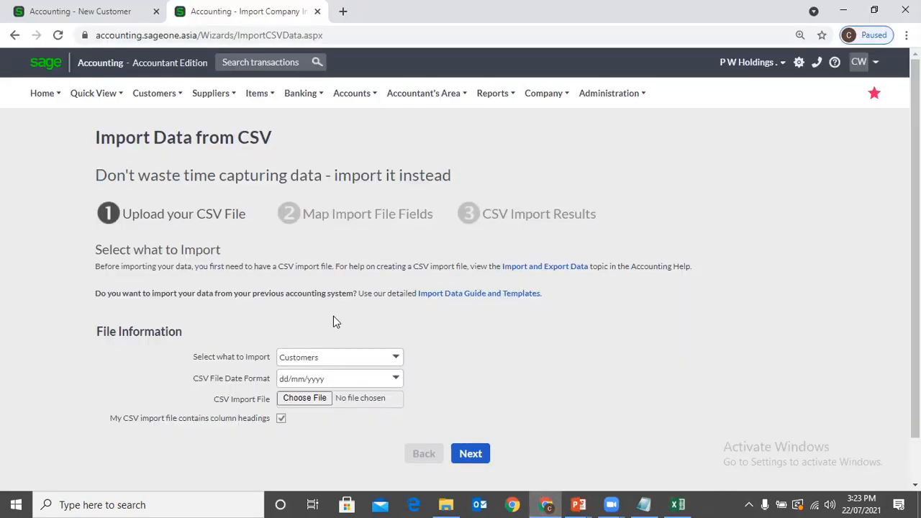
{"action": "left_click", "coordinate": [396, 357]}
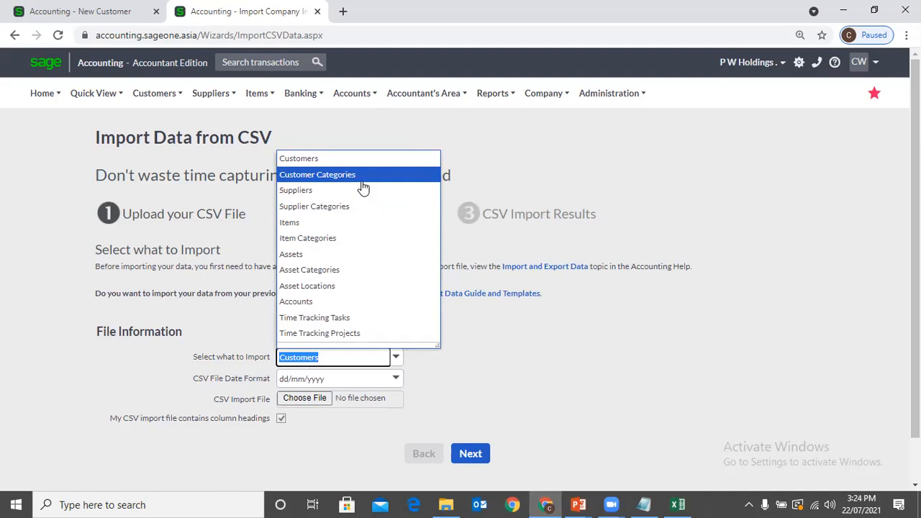
{"action": "left_click", "coordinate": [669, 174]}
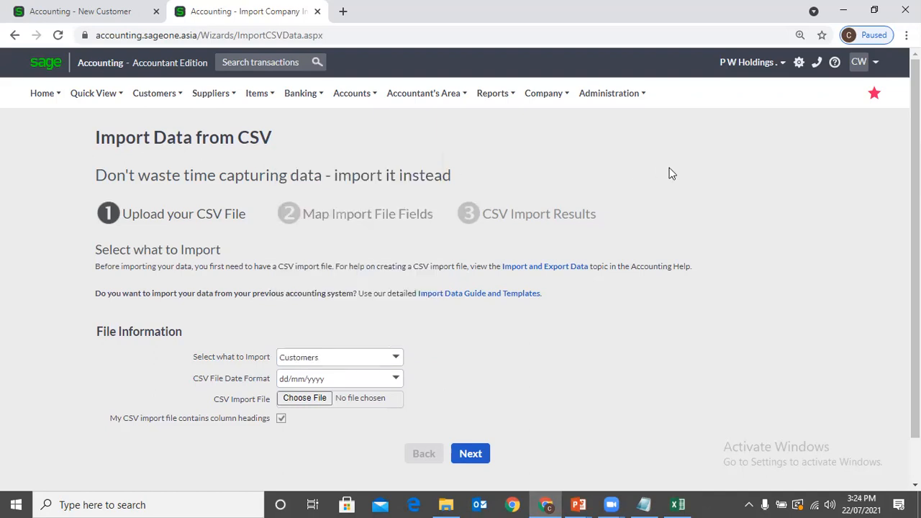
{"action": "scroll", "coordinate": [670, 174], "scroll_direction": "down", "scroll_amount": 2}
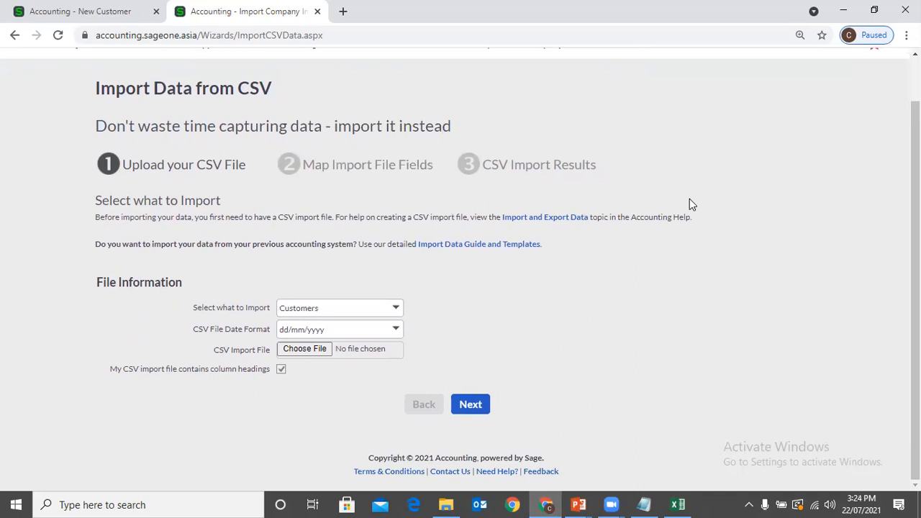
{"action": "scroll", "coordinate": [689, 204], "scroll_direction": "up", "scroll_amount": 2}
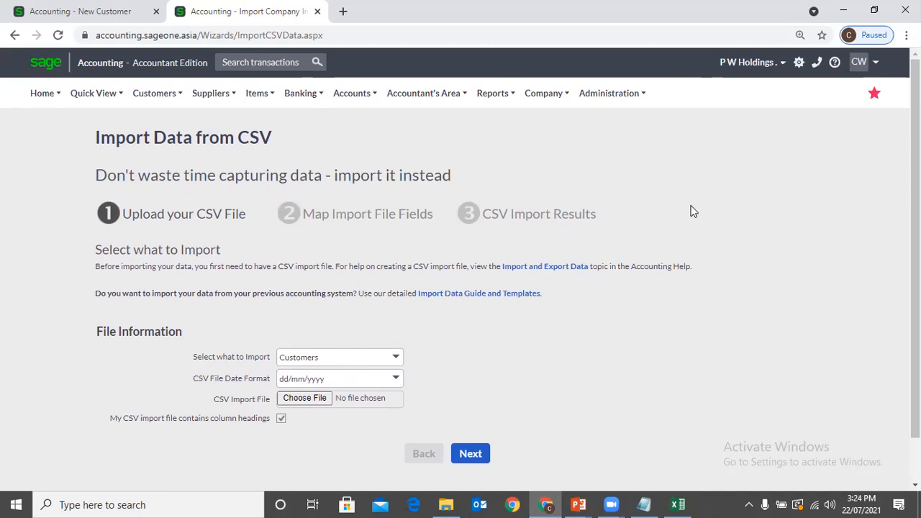
- Open the company's Export Data page and review which record types can be exported to CSV
{"action": "mouse_move", "coordinate": [152, 108]}
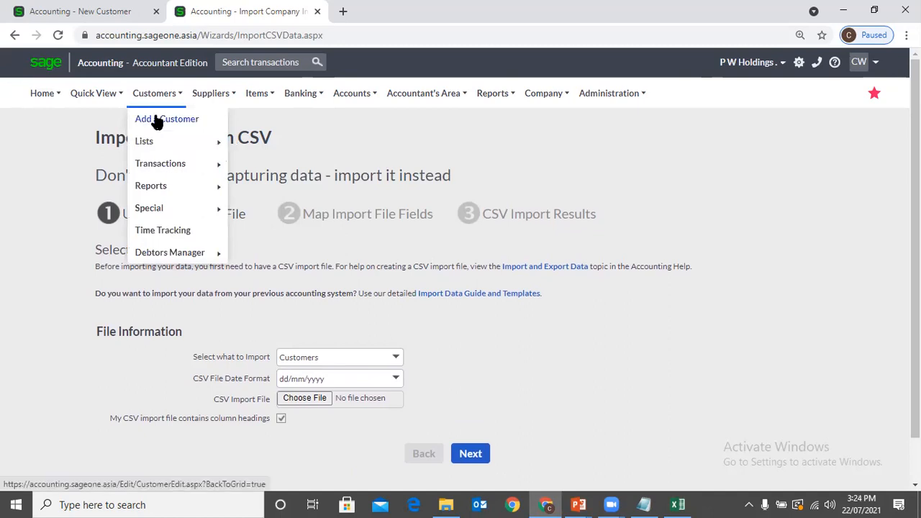
{"action": "mouse_move", "coordinate": [245, 101]}
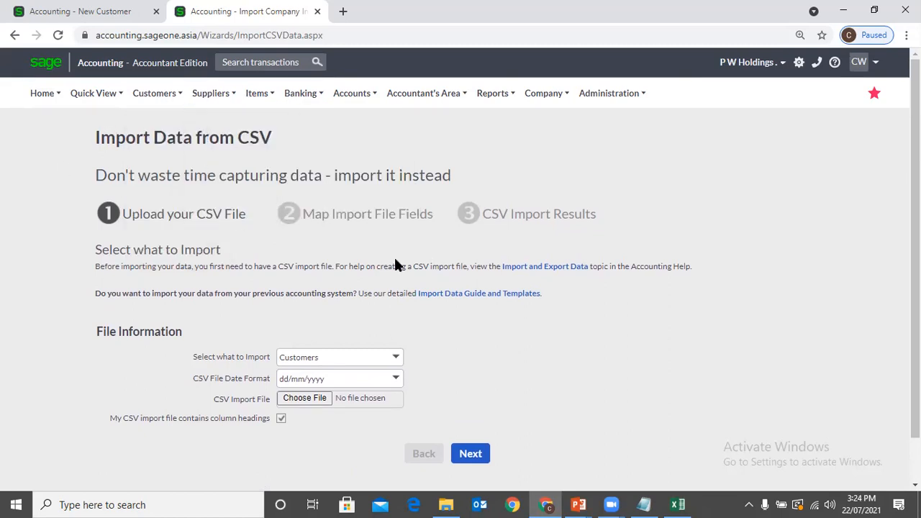
{"action": "mouse_move", "coordinate": [495, 106]}
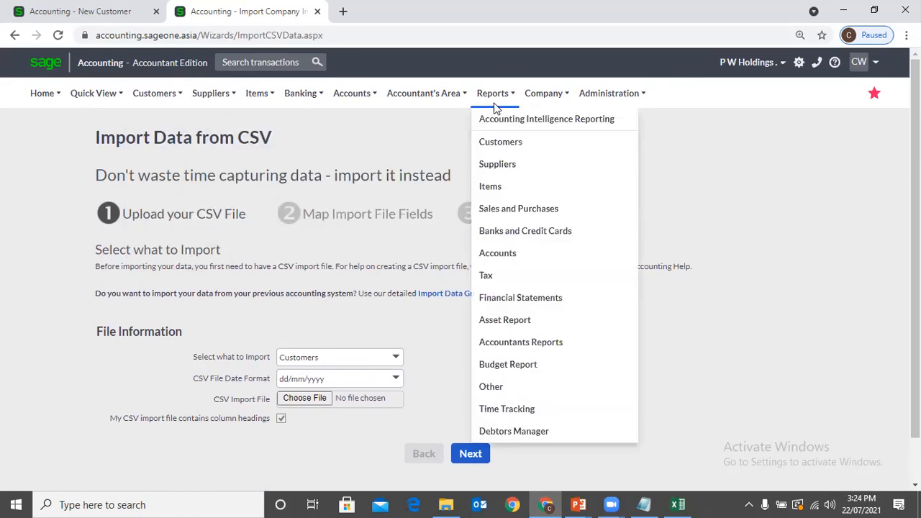
{"action": "mouse_move", "coordinate": [545, 99]}
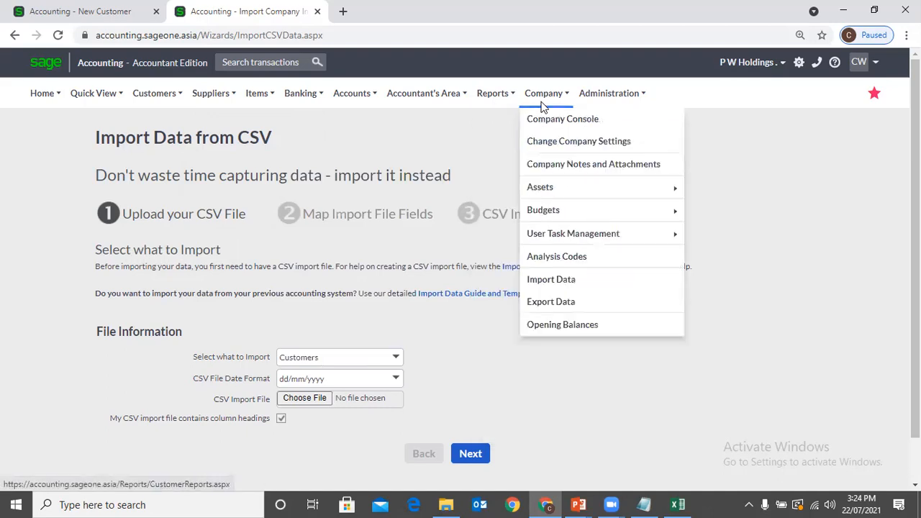
{"action": "left_click", "coordinate": [552, 303]}
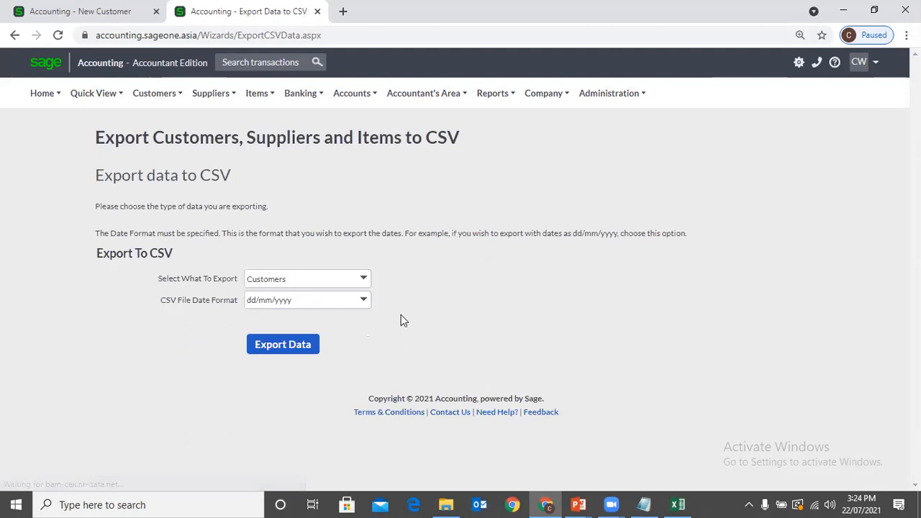
{"action": "left_click", "coordinate": [363, 279]}
{"action": "left_click", "coordinate": [485, 278]}
- Reload the Export Data page and go through its full list of record types again, keeping Customers as the selection
{"action": "mouse_move", "coordinate": [539, 103]}
{"action": "mouse_move", "coordinate": [139, 107]}
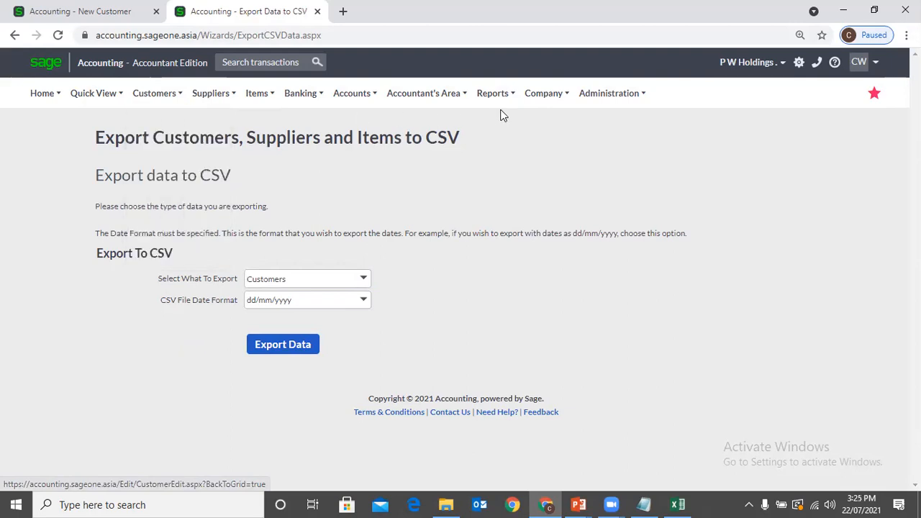
{"action": "mouse_move", "coordinate": [569, 94]}
{"action": "left_click", "coordinate": [584, 309]}
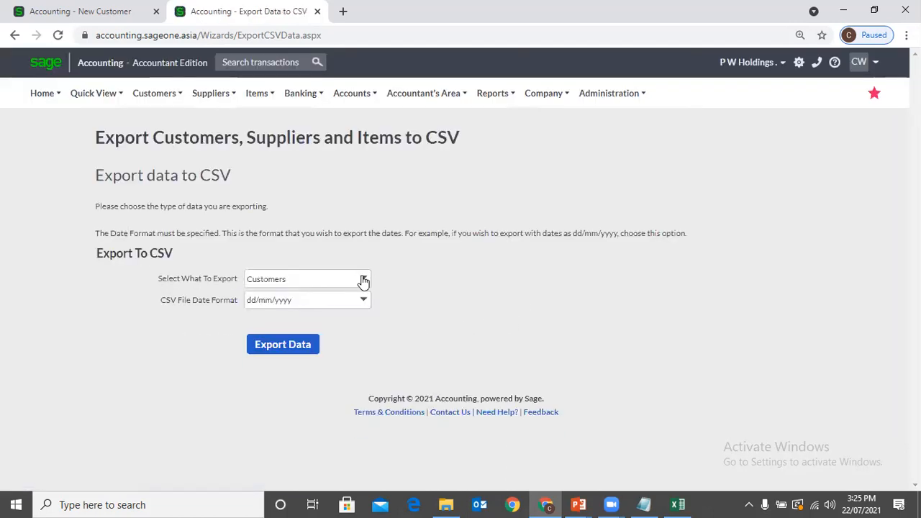
{"action": "left_click", "coordinate": [364, 280]}
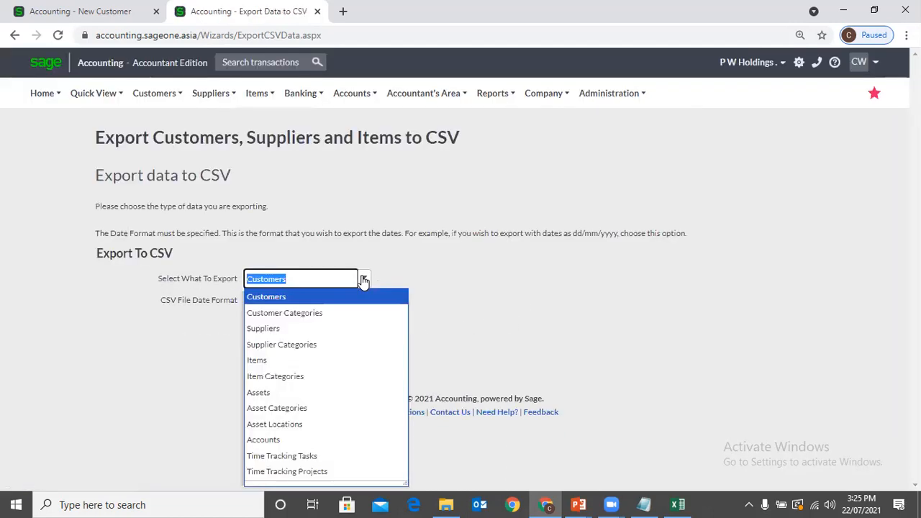
{"action": "left_click", "coordinate": [419, 269]}
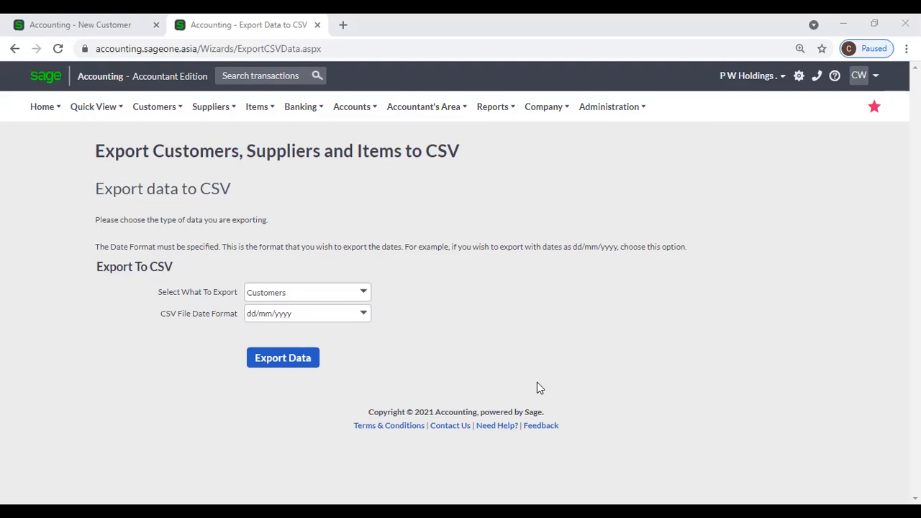
{"action": "left_click", "coordinate": [365, 294]}
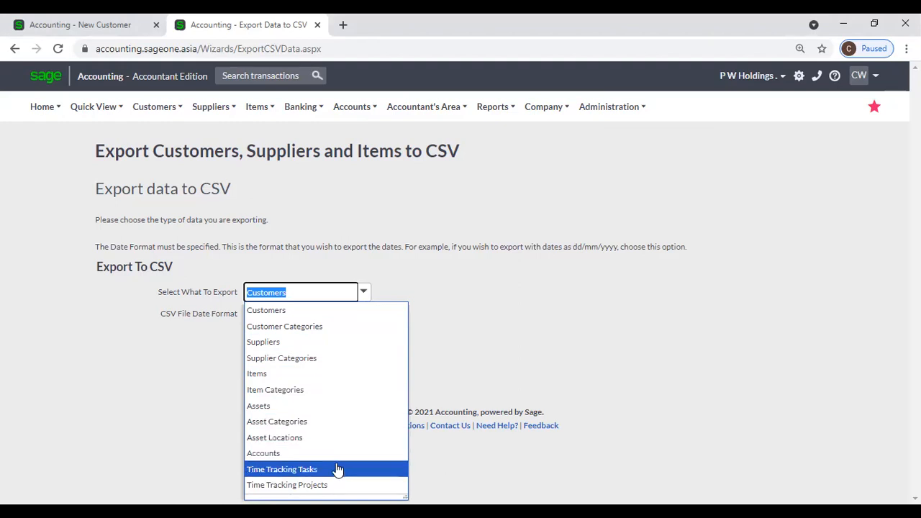
{"action": "left_click", "coordinate": [539, 278]}
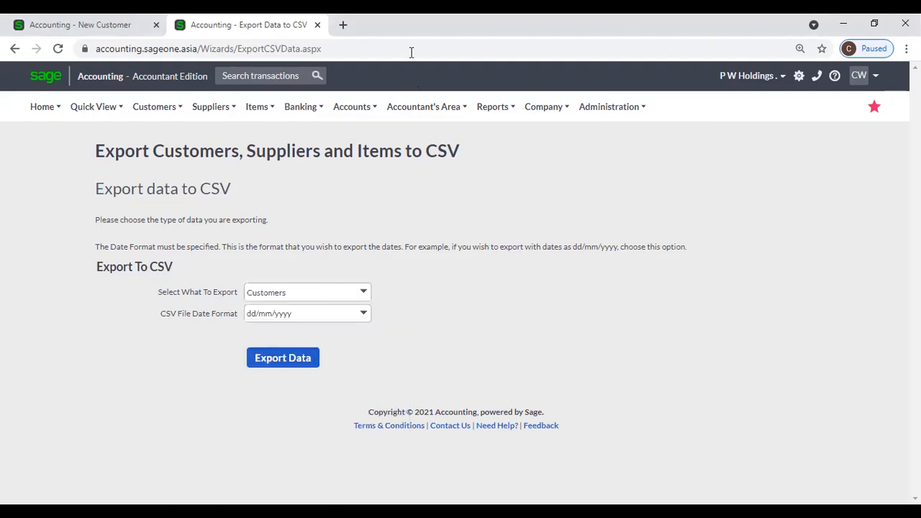
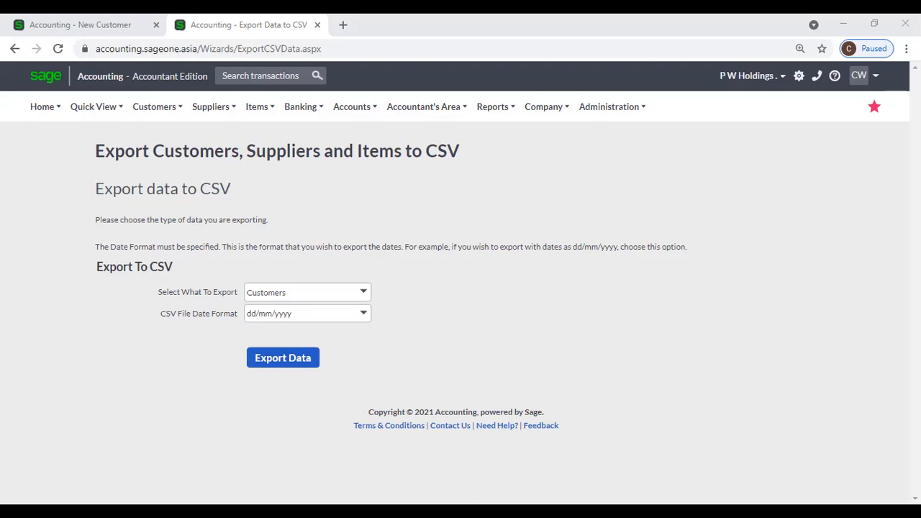
- Import the Customers (7) file from Downloads as customer records, with the dd/mm/yyyy date format, column headings and the field mapping as matched
{"action": "left_click", "coordinate": [633, 319]}
{"action": "left_click", "coordinate": [544, 108]}
{"action": "mouse_move", "coordinate": [499, 124]}
{"action": "mouse_move", "coordinate": [560, 119]}
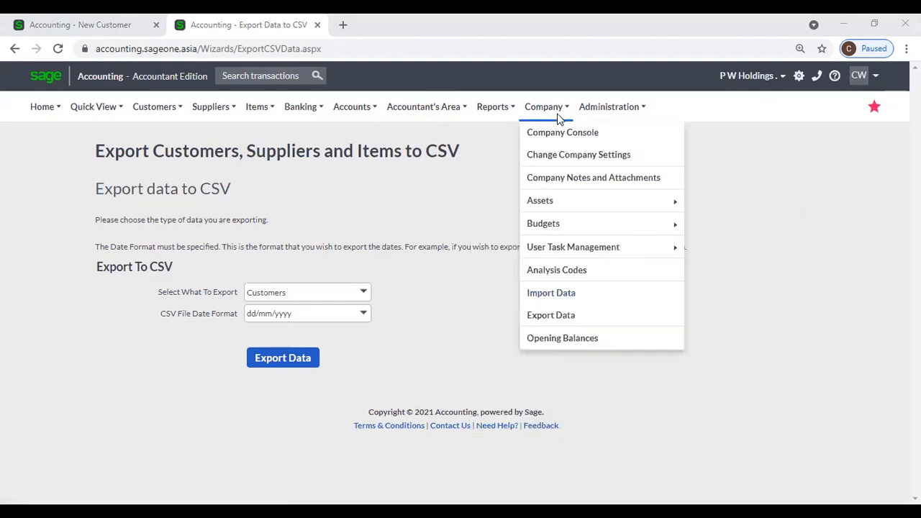
{"action": "left_click", "coordinate": [567, 301]}
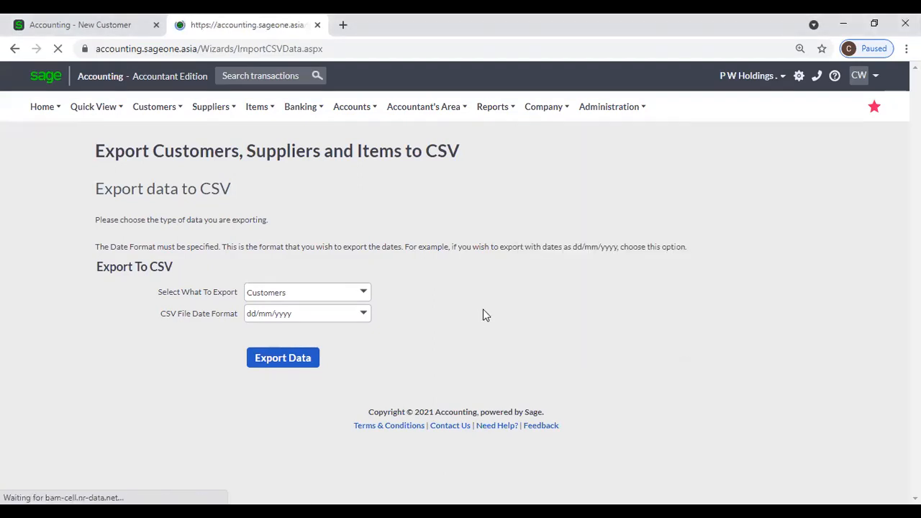
{"action": "scroll", "coordinate": [475, 346], "scroll_direction": "down", "scroll_amount": 1}
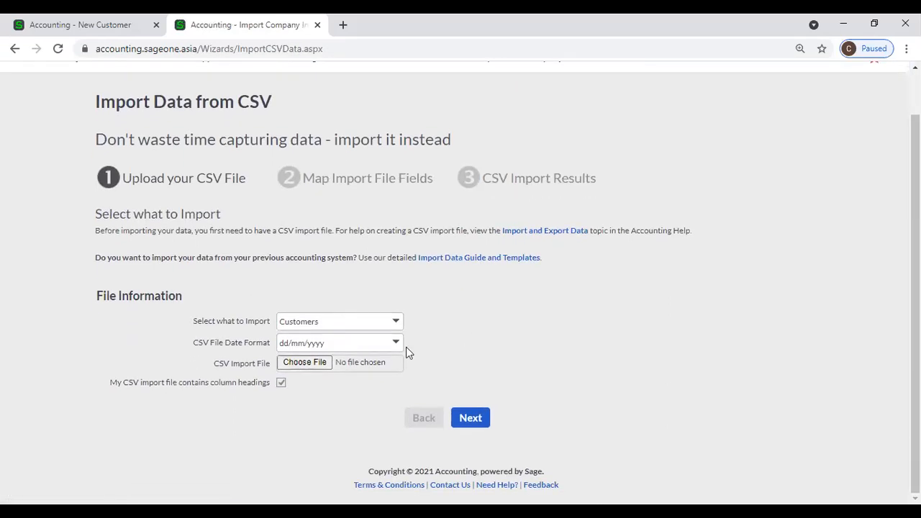
{"action": "left_click", "coordinate": [317, 364]}
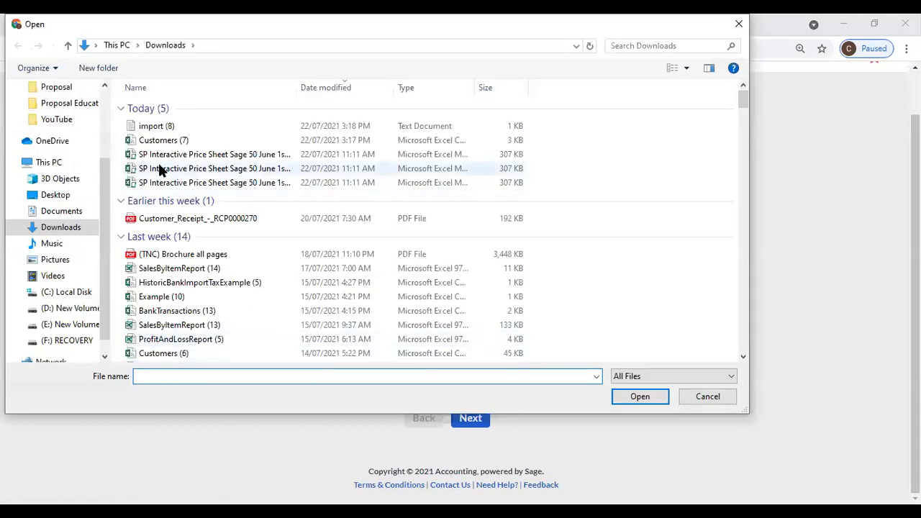
{"action": "left_click", "coordinate": [169, 141]}
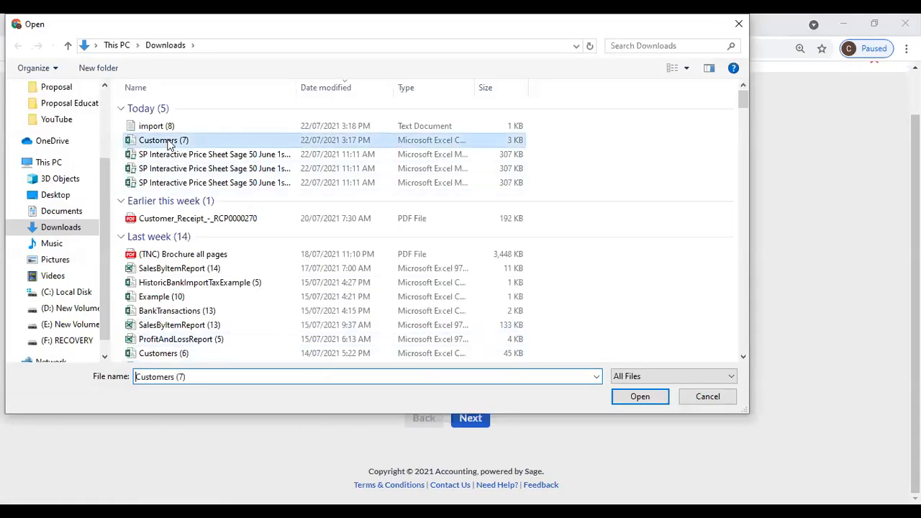
{"action": "double_click", "coordinate": [169, 142]}
{"action": "left_click", "coordinate": [472, 420]}
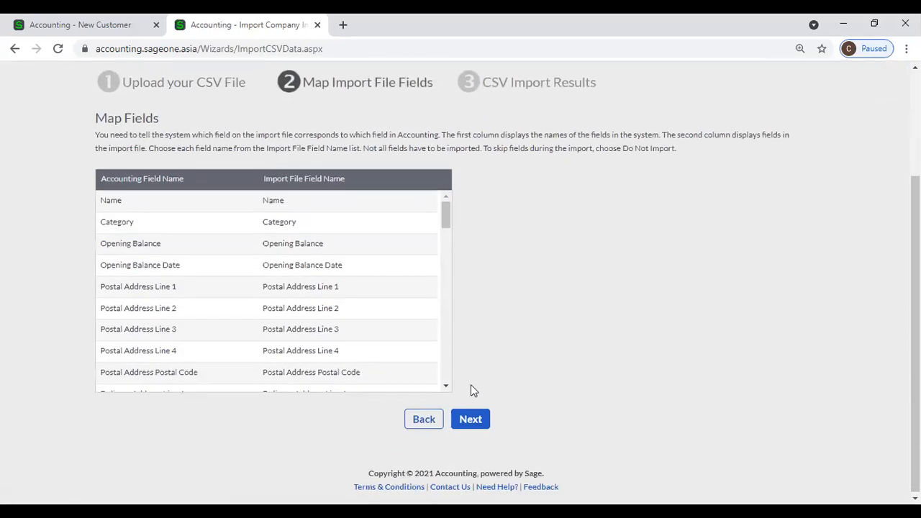
{"action": "left_click", "coordinate": [472, 416]}
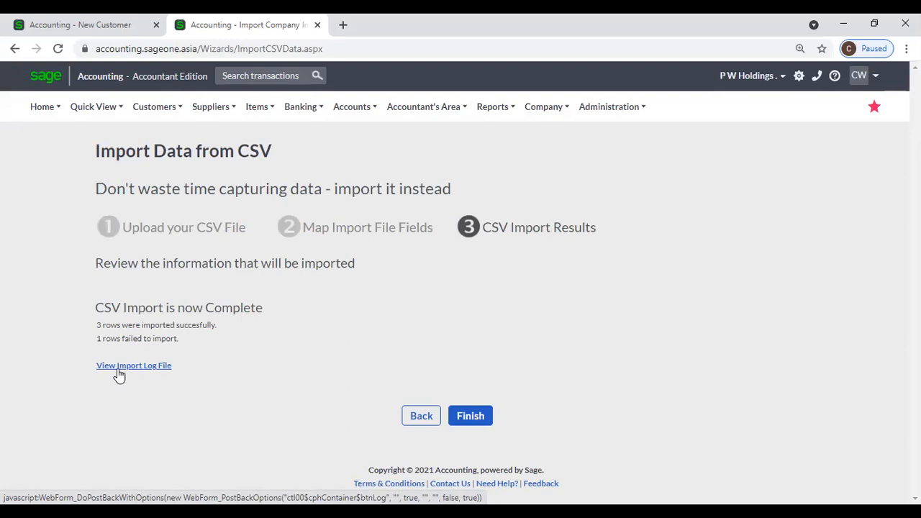
- Open the import log file to check the failed row, and close it again
{"action": "left_click", "coordinate": [119, 369]}
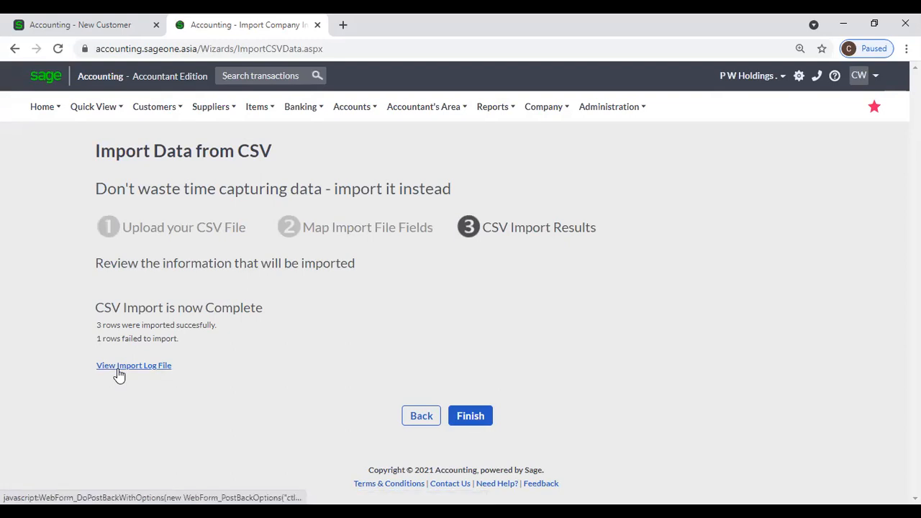
{"action": "left_click", "coordinate": [63, 485]}
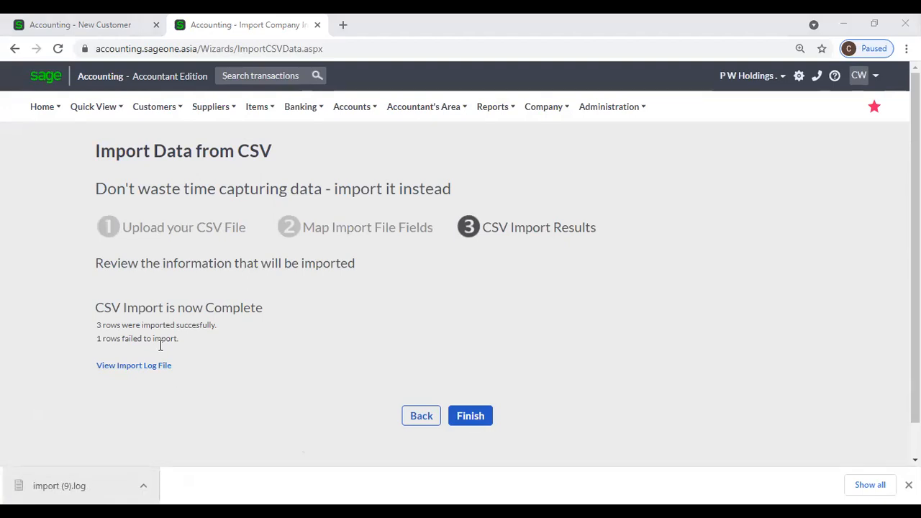
{"action": "left_click", "coordinate": [777, 217]}
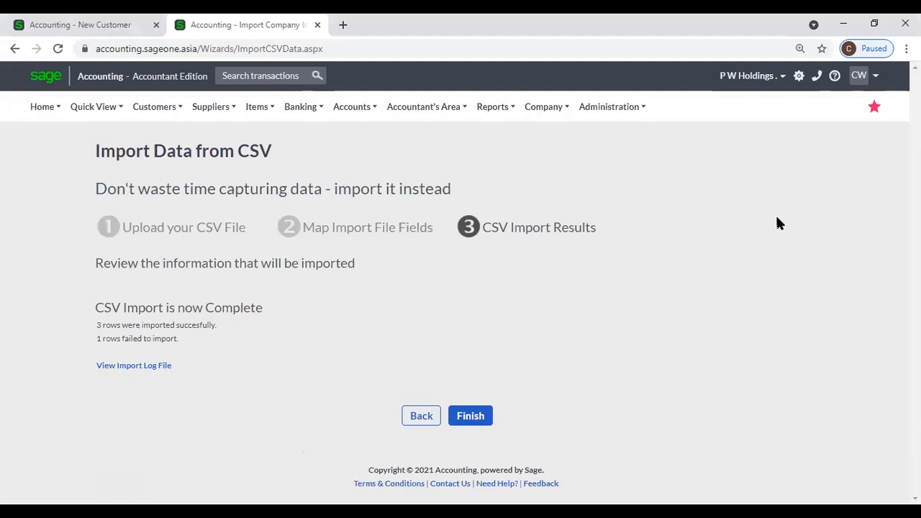
- Open the company's Opening Balances page and look through the accounts with their debit and credit fields
{"action": "left_click", "coordinate": [561, 106]}
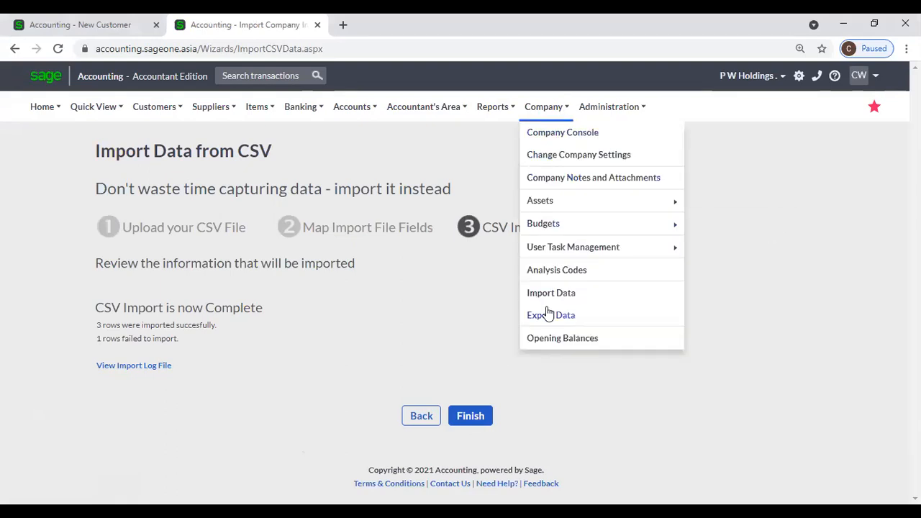
{"action": "left_click", "coordinate": [551, 341]}
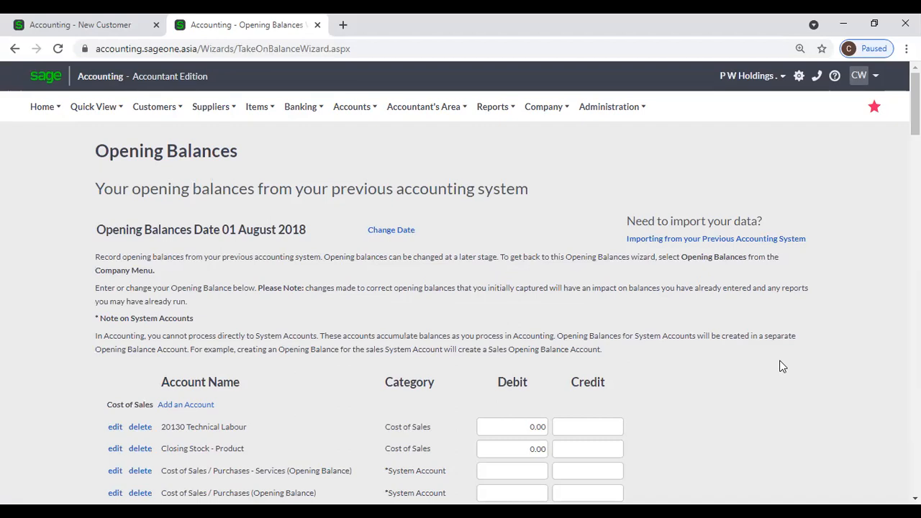
{"action": "scroll", "coordinate": [783, 366], "scroll_direction": "down", "scroll_amount": 5}
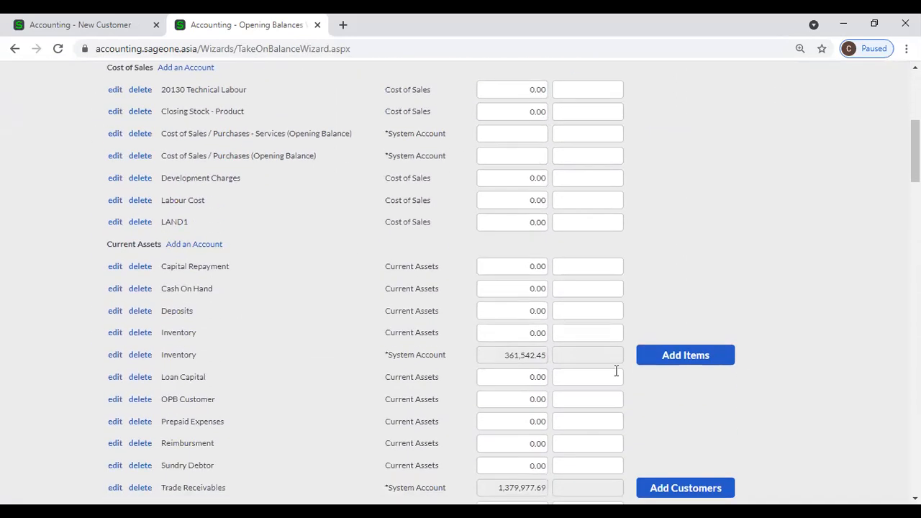
{"action": "scroll", "coordinate": [769, 376], "scroll_direction": "down", "scroll_amount": 5}
{"action": "scroll", "coordinate": [769, 377], "scroll_direction": "down", "scroll_amount": 6}
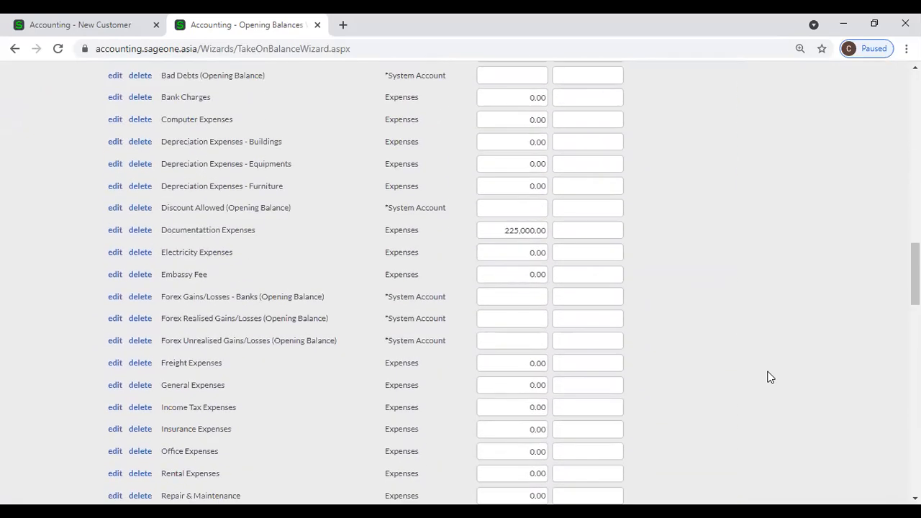
{"action": "scroll", "coordinate": [769, 376], "scroll_direction": "up", "scroll_amount": 11}
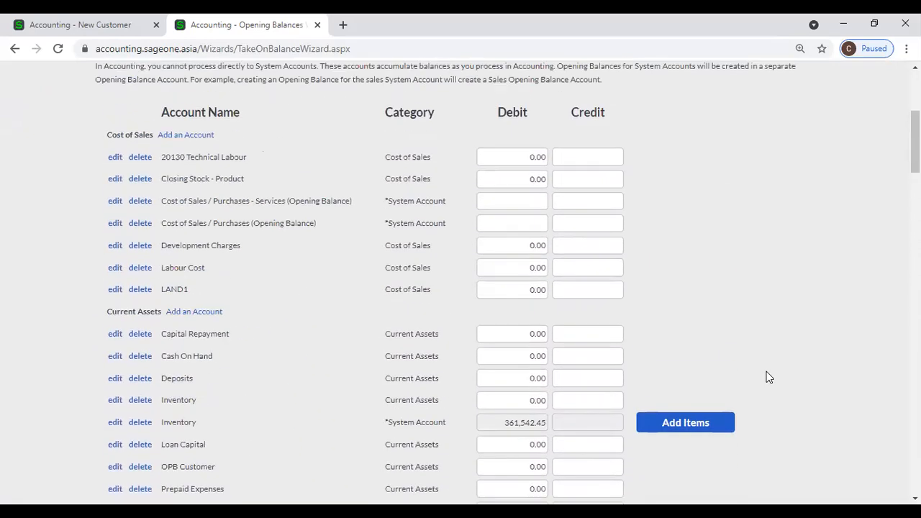
{"action": "scroll", "coordinate": [770, 377], "scroll_direction": "up", "scroll_amount": 2}
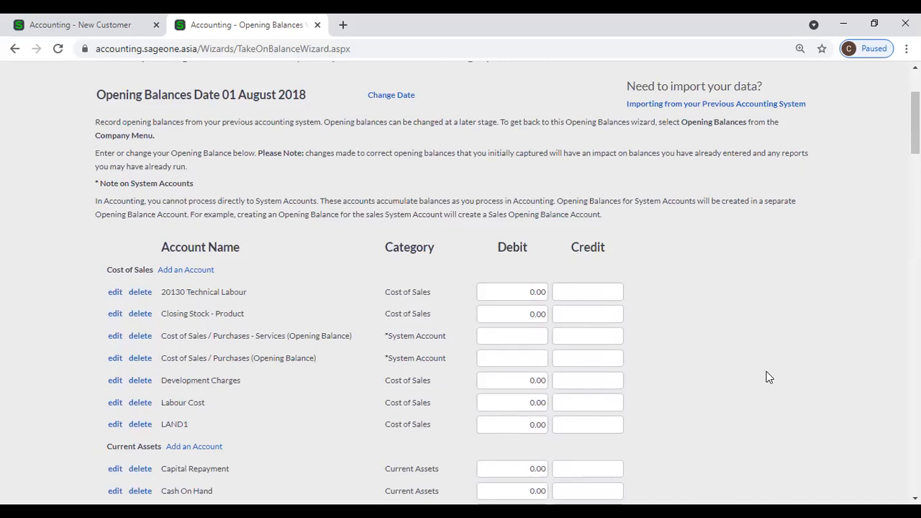
{"action": "scroll", "coordinate": [764, 377], "scroll_direction": "up", "scroll_amount": 2}
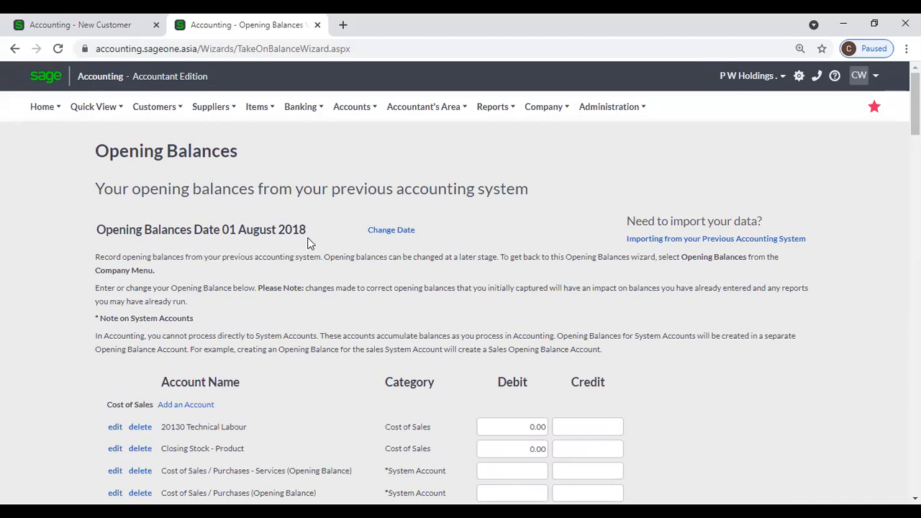
- Examine the option for changing the opening balances date, and close it without saving
{"action": "left_click", "coordinate": [387, 232]}
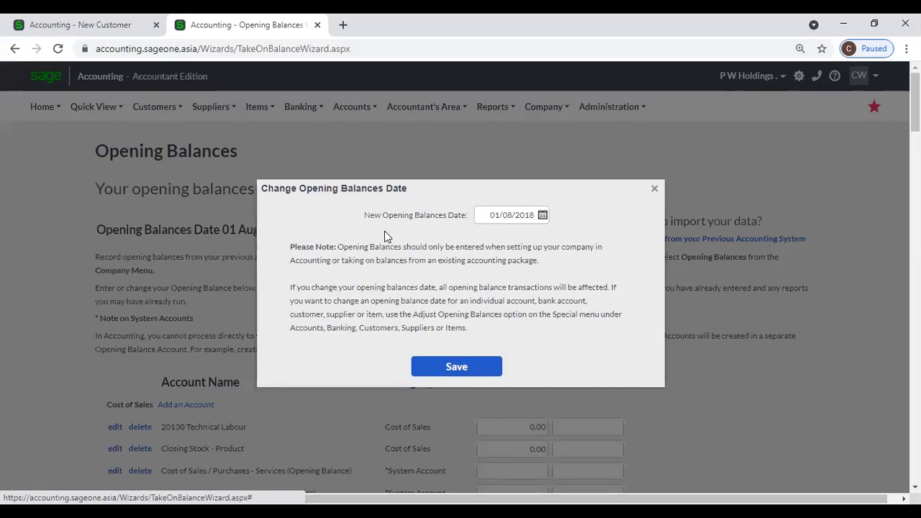
{"action": "left_click", "coordinate": [519, 217]}
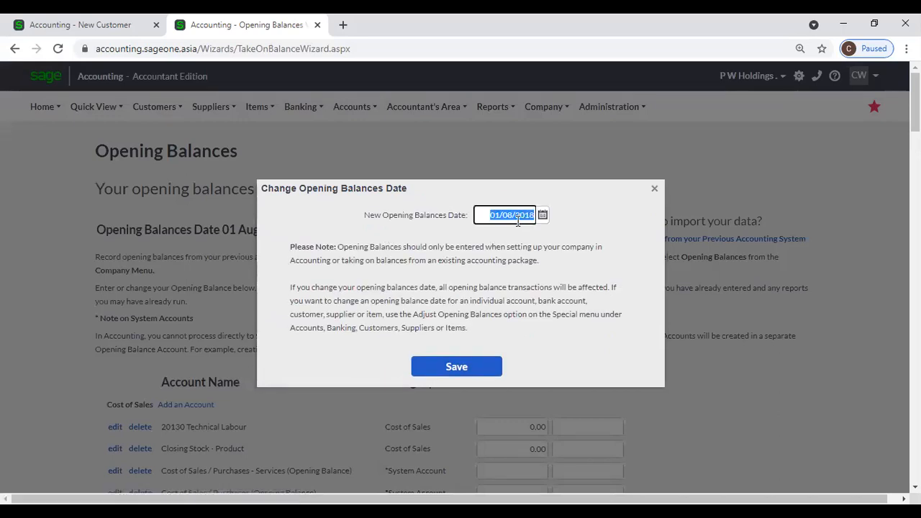
{"action": "left_click", "coordinate": [656, 190]}
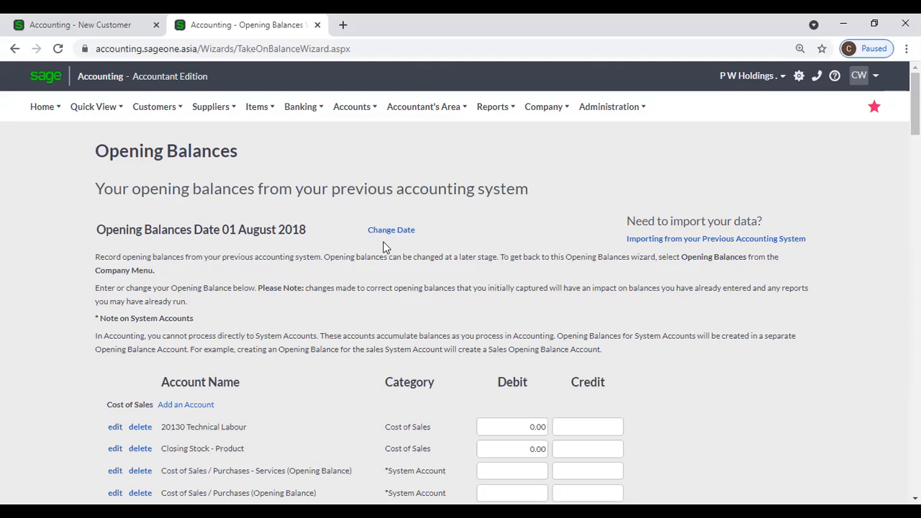
- Open the customer opening balances from the Trade Receivables account and review the import option and the list of customers
{"action": "scroll", "coordinate": [569, 336], "scroll_direction": "down", "scroll_amount": 3}
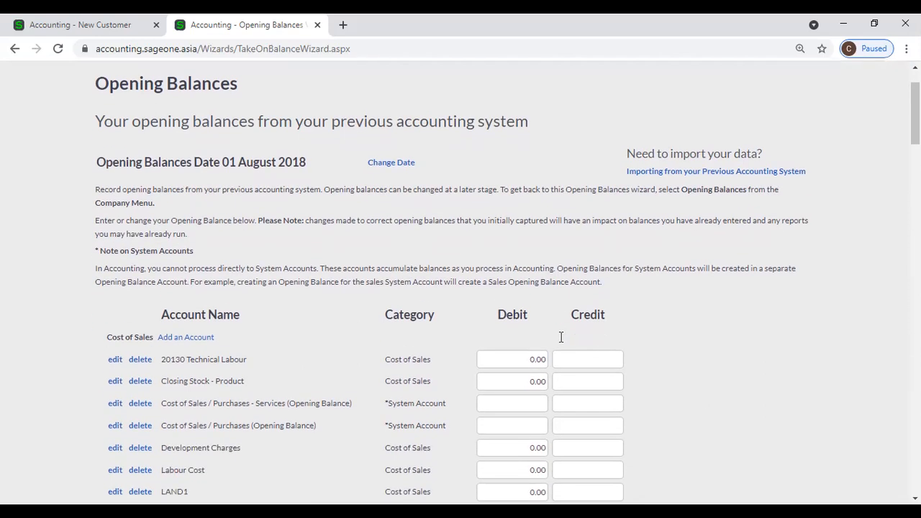
{"action": "scroll", "coordinate": [578, 336], "scroll_direction": "down", "scroll_amount": 2}
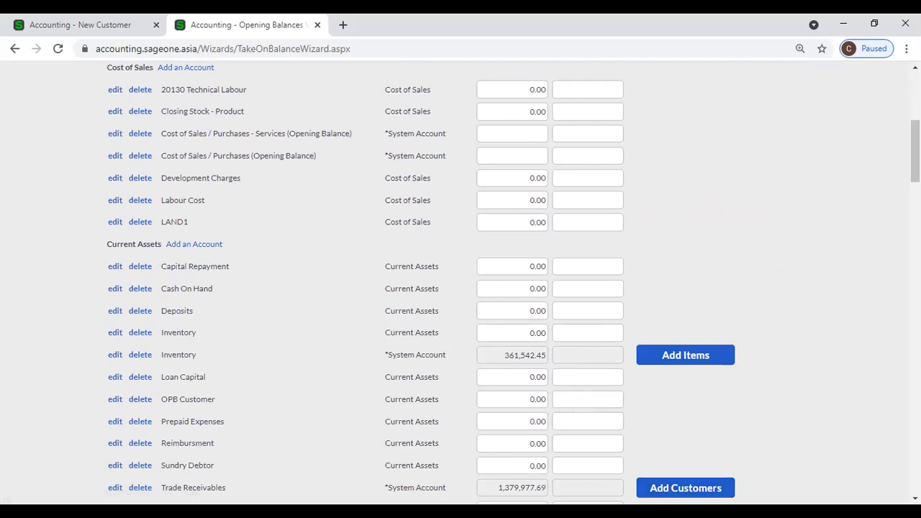
{"action": "scroll", "coordinate": [542, 486], "scroll_direction": "down", "scroll_amount": 1}
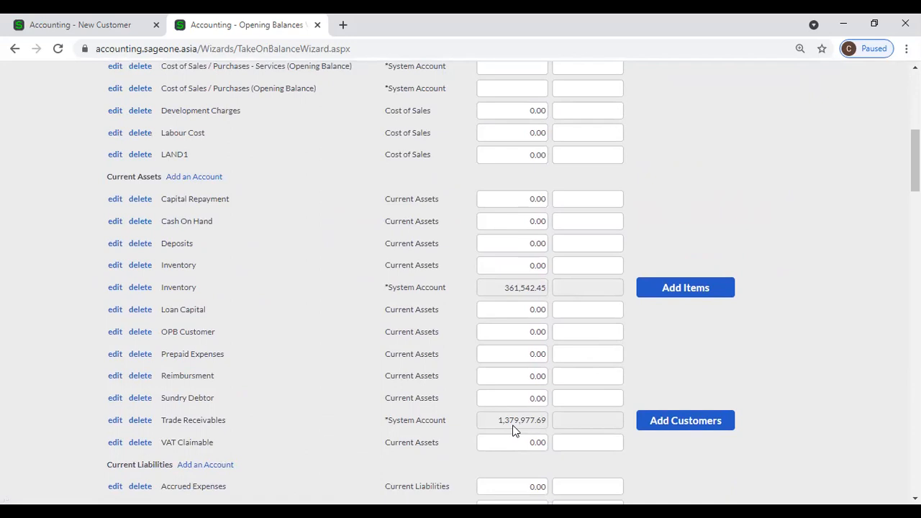
{"action": "left_click", "coordinate": [651, 428]}
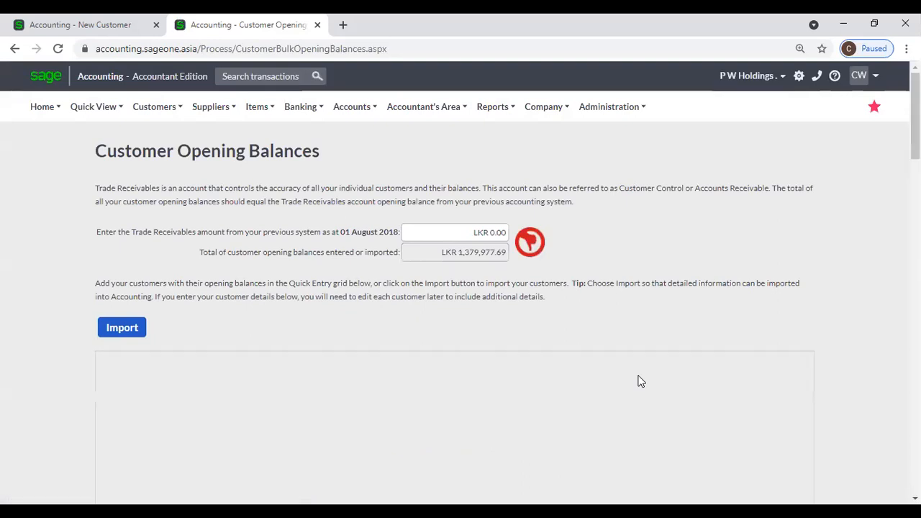
{"action": "scroll", "coordinate": [634, 403], "scroll_direction": "down", "scroll_amount": 5}
{"action": "scroll", "coordinate": [634, 342], "scroll_direction": "down", "scroll_amount": 3}
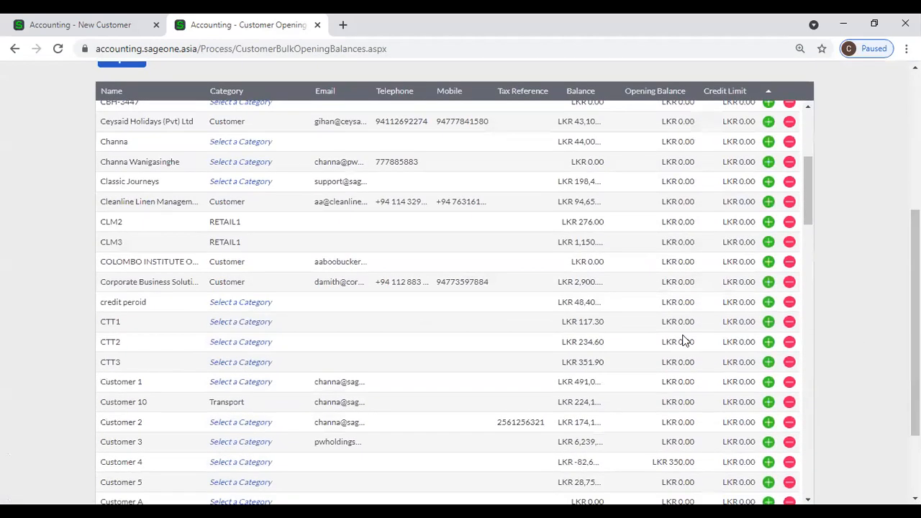
{"action": "scroll", "coordinate": [193, 220], "scroll_direction": "up", "scroll_amount": 6}
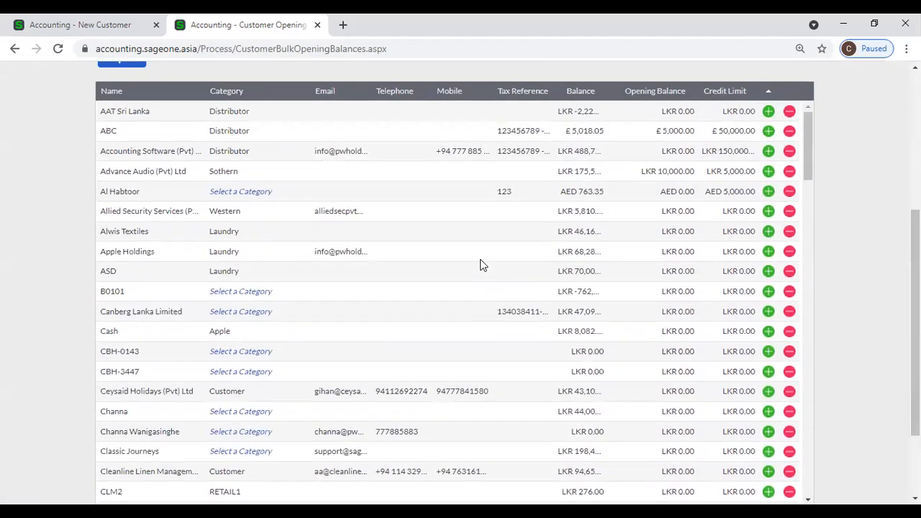
{"action": "scroll", "coordinate": [559, 221], "scroll_direction": "up", "scroll_amount": 4}
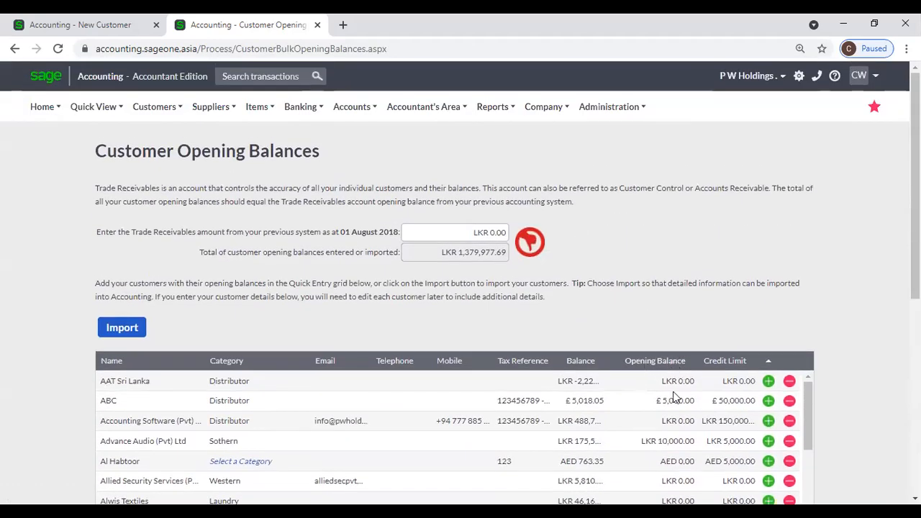
- Return to the Opening Balances page, close the New Customer browser tab, and locate the options for adding items and suppliers
{"action": "left_click", "coordinate": [15, 52]}
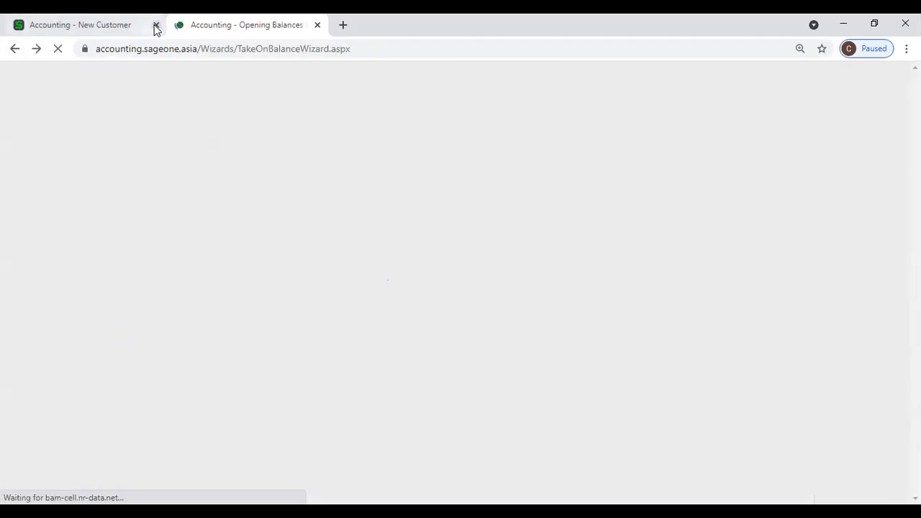
{"action": "left_click", "coordinate": [155, 26]}
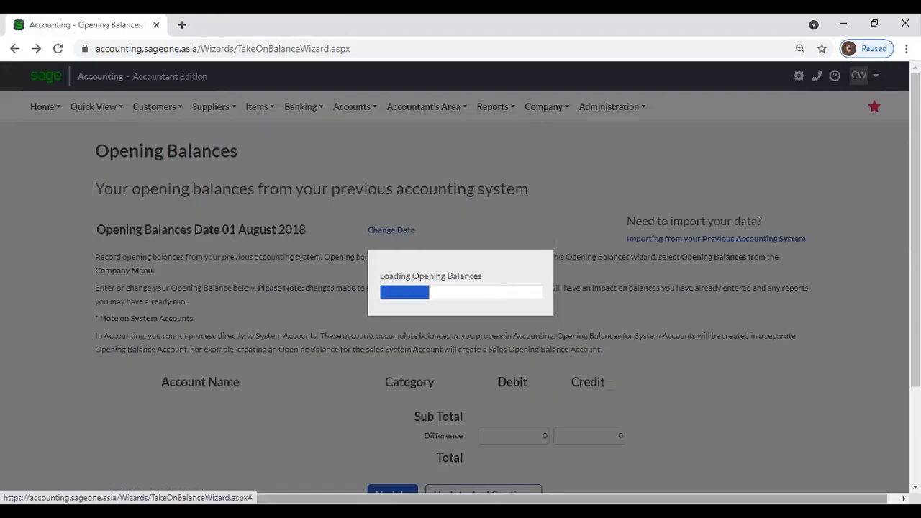
{"action": "scroll", "coordinate": [582, 432], "scroll_direction": "down", "scroll_amount": 3}
{"action": "scroll", "coordinate": [581, 432], "scroll_direction": "down", "scroll_amount": 3}
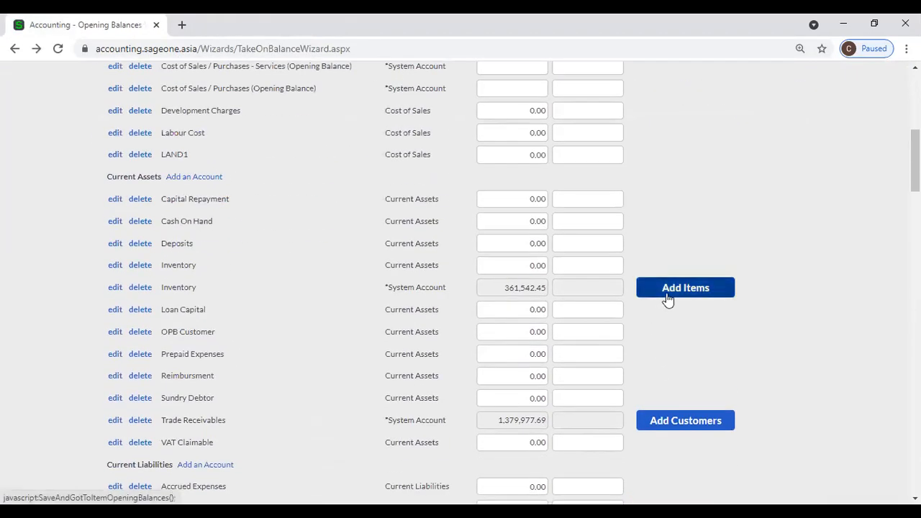
{"action": "scroll", "coordinate": [668, 299], "scroll_direction": "down", "scroll_amount": 6}
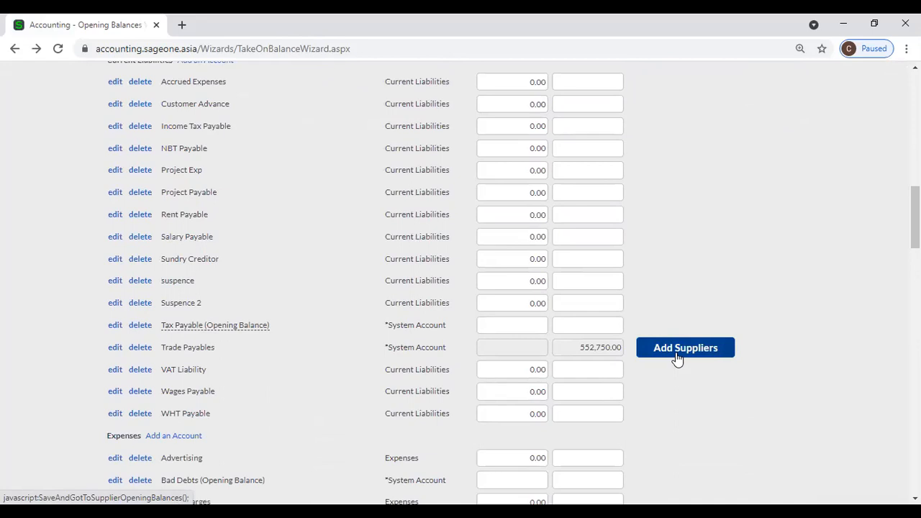
{"action": "scroll", "coordinate": [677, 359], "scroll_direction": "up", "scroll_amount": 2}
- Duplicate the Opening Balances browser tab and open the form for adding a customer in the copy
{"action": "right_click", "coordinate": [85, 29]}
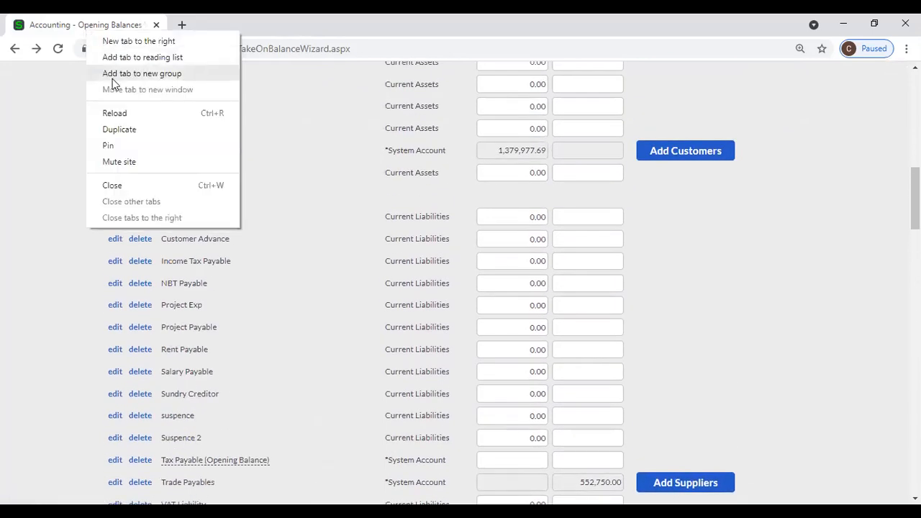
{"action": "left_click", "coordinate": [120, 130]}
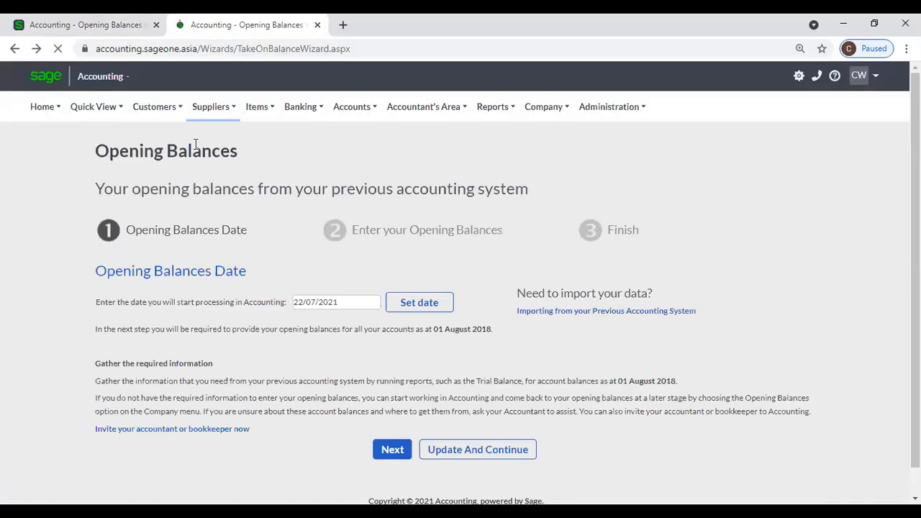
{"action": "left_click", "coordinate": [154, 108]}
{"action": "mouse_move", "coordinate": [161, 166]}
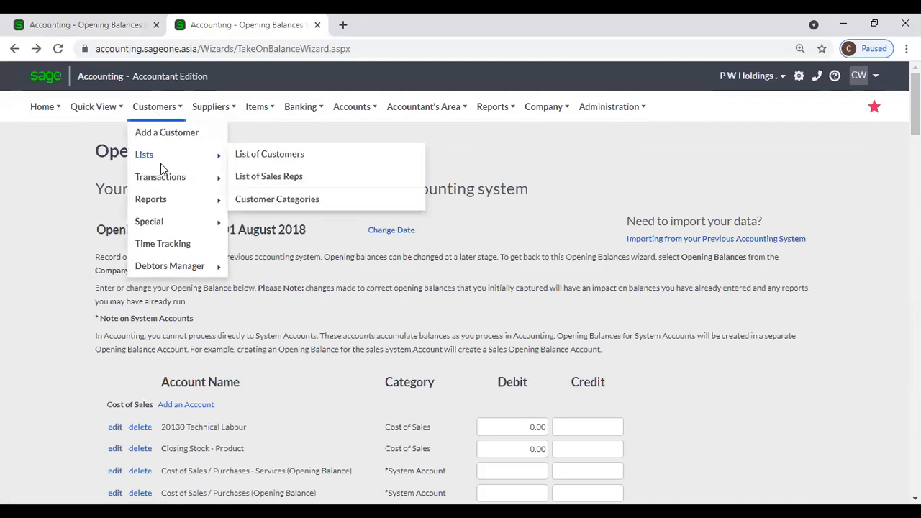
{"action": "left_click", "coordinate": [151, 136]}
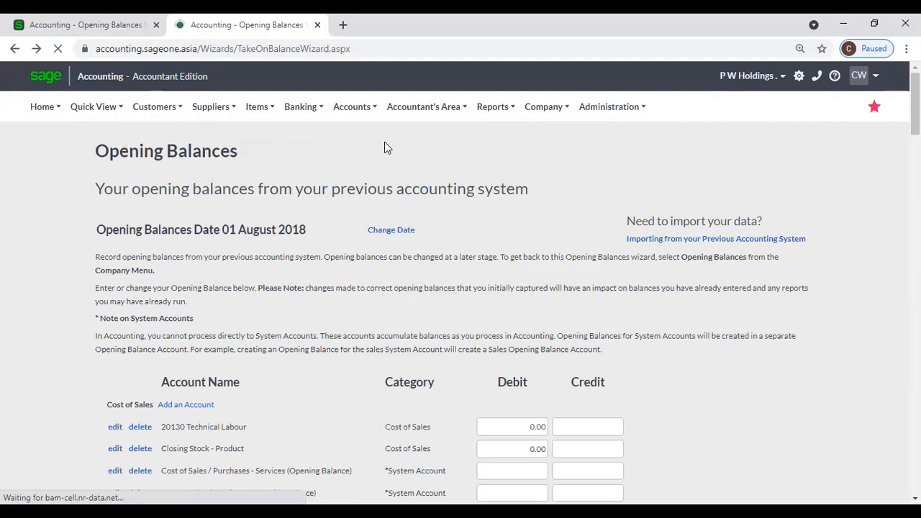
- Examine the opening balance amount and opening balance date fields on the new customer form
{"action": "scroll", "coordinate": [453, 232], "scroll_direction": "down", "scroll_amount": 1}
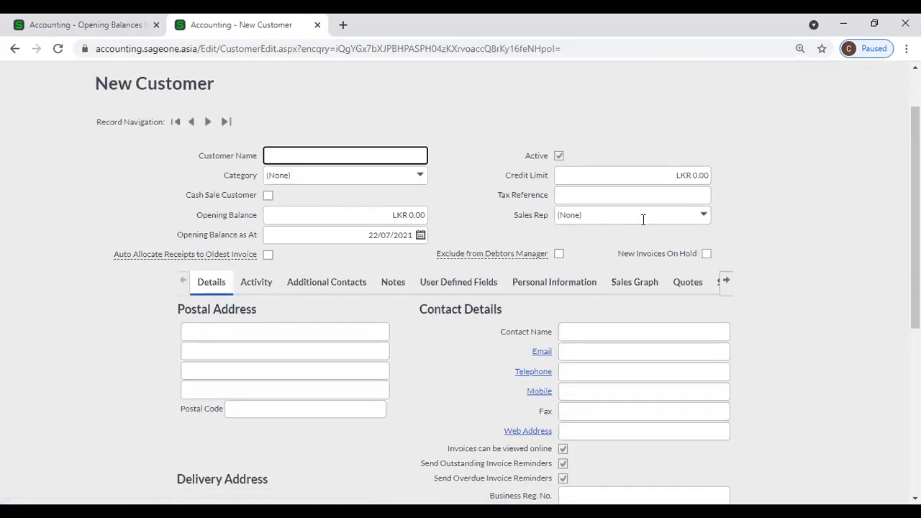
{"action": "left_click", "coordinate": [331, 218]}
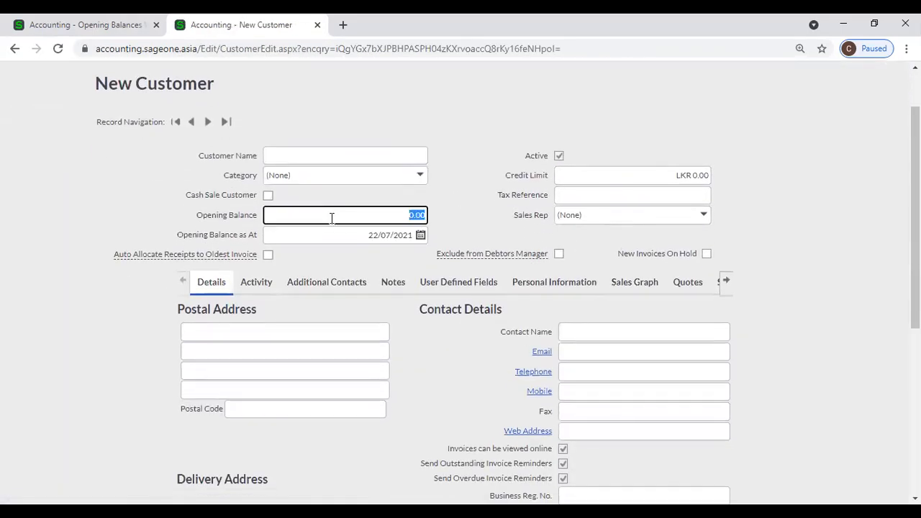
{"action": "left_click", "coordinate": [337, 239]}
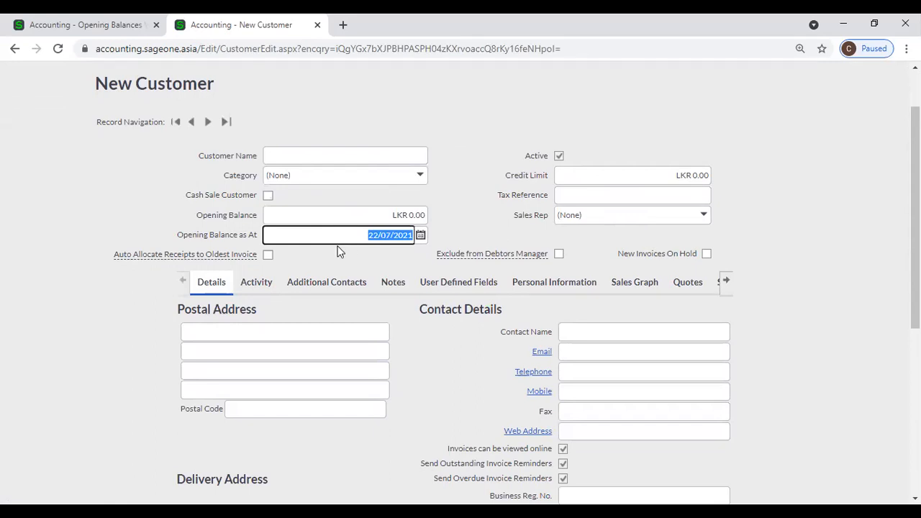
- Return to the Opening Balances page and review the options for adding items, customers and suppliers beside their system accounts
{"action": "left_click", "coordinate": [85, 23]}
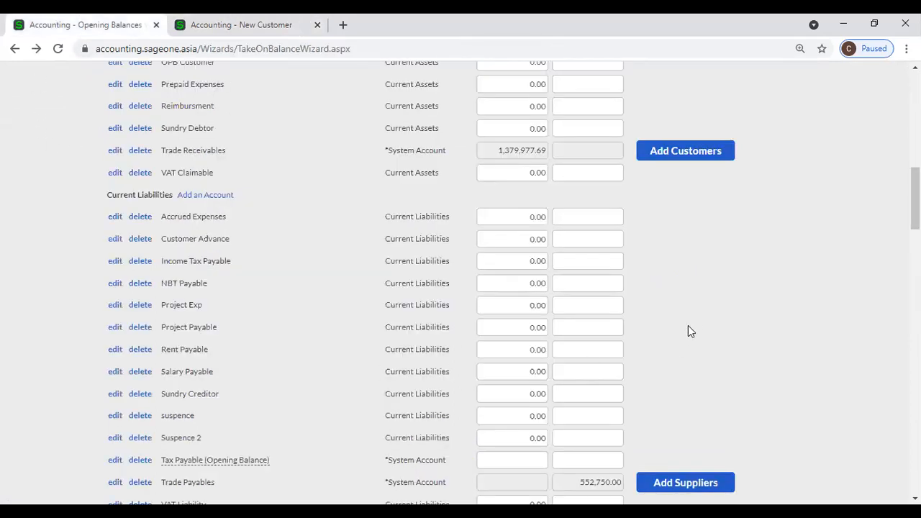
{"action": "scroll", "coordinate": [695, 271], "scroll_direction": "up", "scroll_amount": 3}
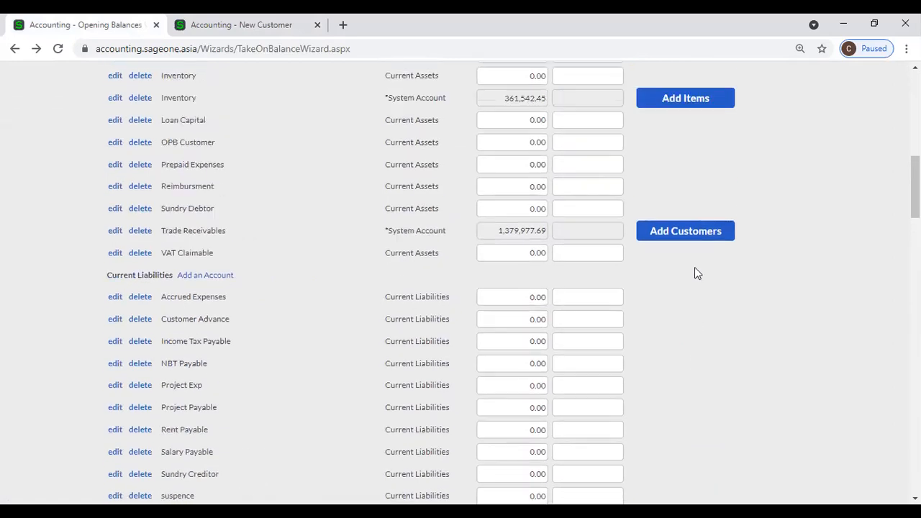
{"action": "scroll", "coordinate": [686, 381], "scroll_direction": "down", "scroll_amount": 3}
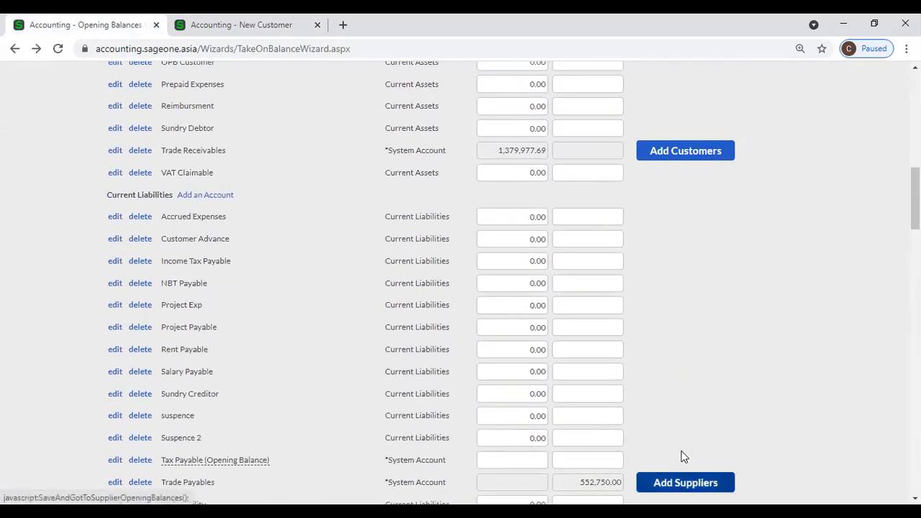
{"action": "scroll", "coordinate": [638, 381], "scroll_direction": "up", "scroll_amount": 2}
{"action": "scroll", "coordinate": [638, 382], "scroll_direction": "up", "scroll_amount": 4}
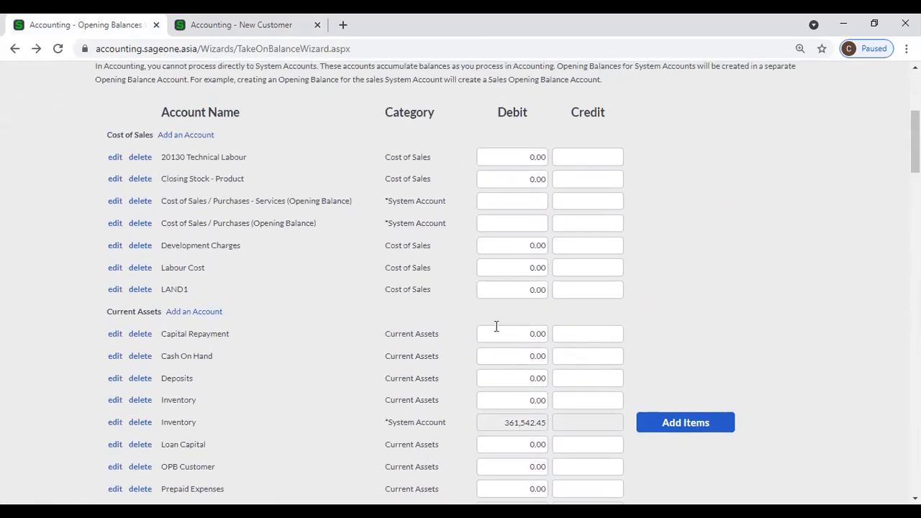
- Examine the Labour Cost account's debit and credit fields and review the remaining accounts down to the totals
{"action": "left_click", "coordinate": [533, 267]}
{"action": "left_click", "coordinate": [583, 273]}
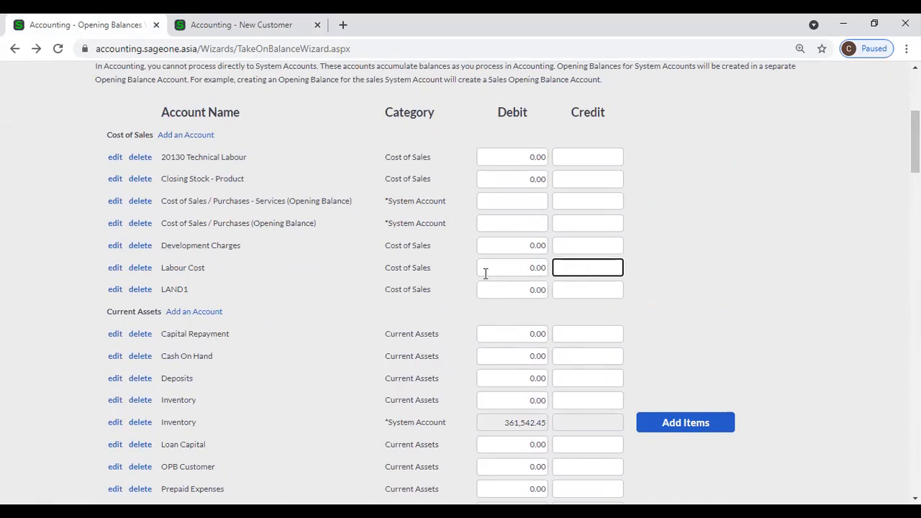
{"action": "scroll", "coordinate": [486, 277], "scroll_direction": "down", "scroll_amount": 7}
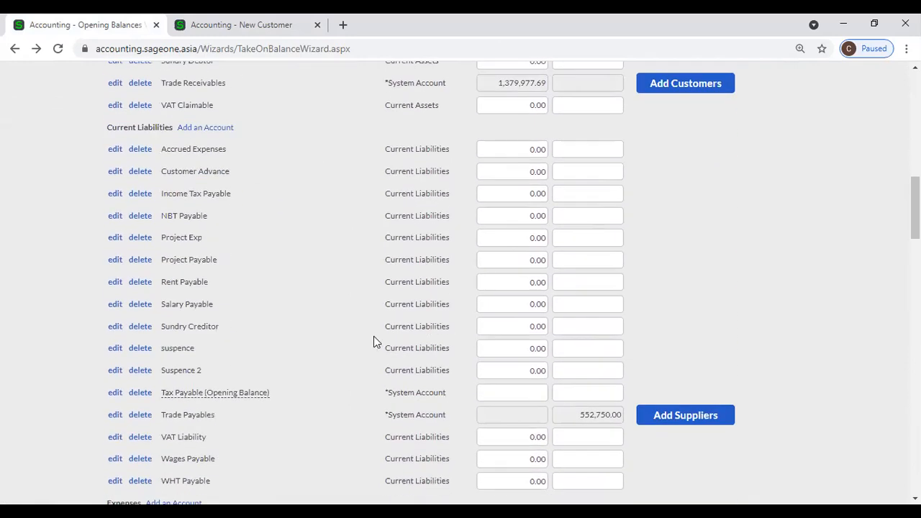
{"action": "scroll", "coordinate": [374, 336], "scroll_direction": "up", "scroll_amount": 2}
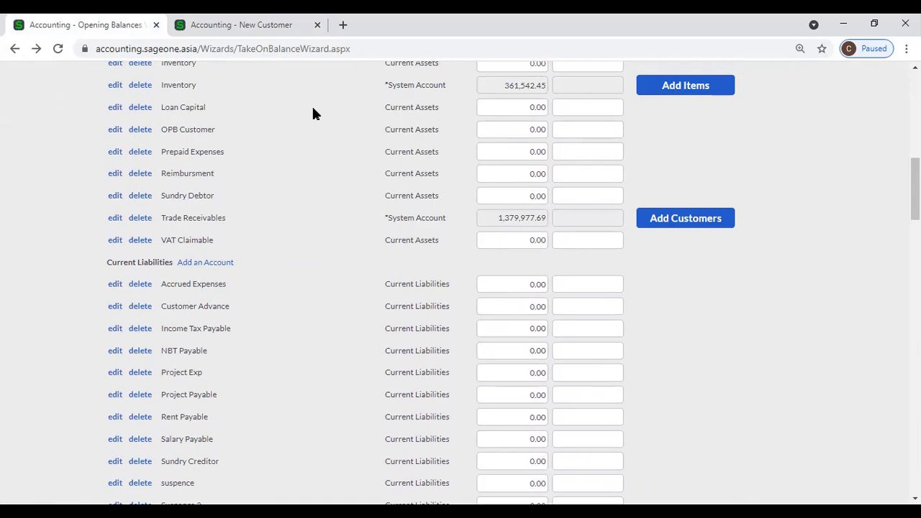
{"action": "scroll", "coordinate": [653, 244], "scroll_direction": "down", "scroll_amount": 6}
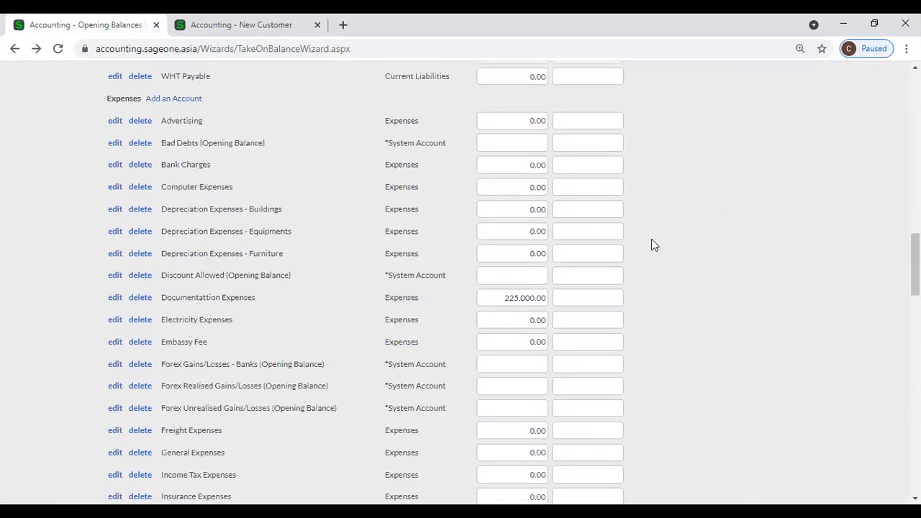
{"action": "scroll", "coordinate": [655, 245], "scroll_direction": "down", "scroll_amount": 9}
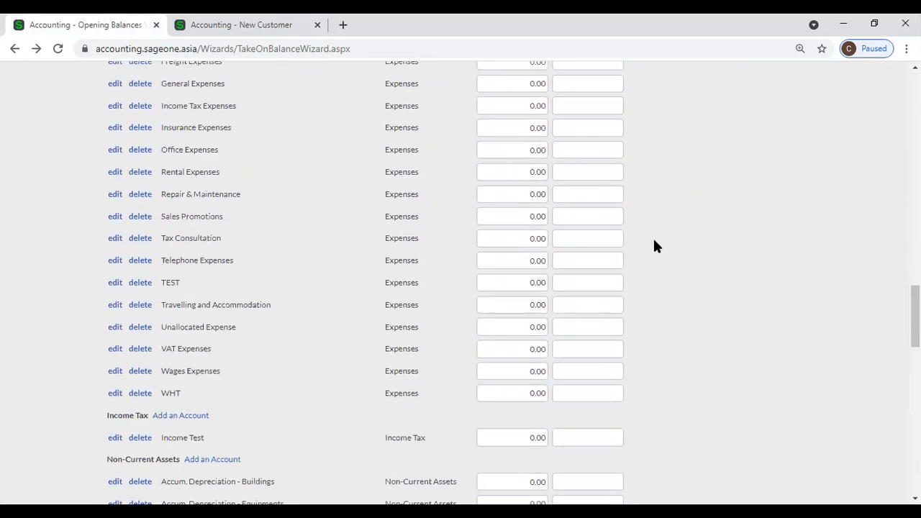
{"action": "scroll", "coordinate": [646, 259], "scroll_direction": "down", "scroll_amount": 15}
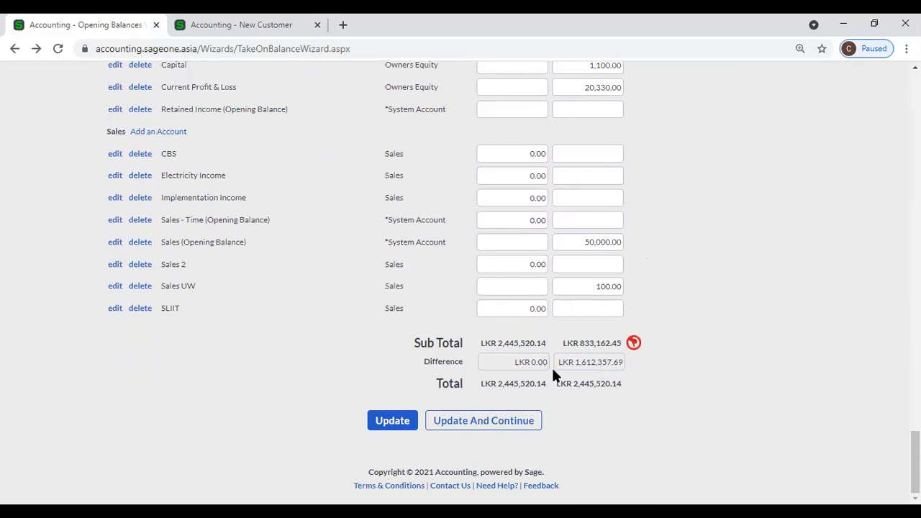
- Review the Other Income, Owners Equity and Sales opening balances together with the subtotals and the difference
{"action": "scroll", "coordinate": [687, 382], "scroll_direction": "up", "scroll_amount": 3}
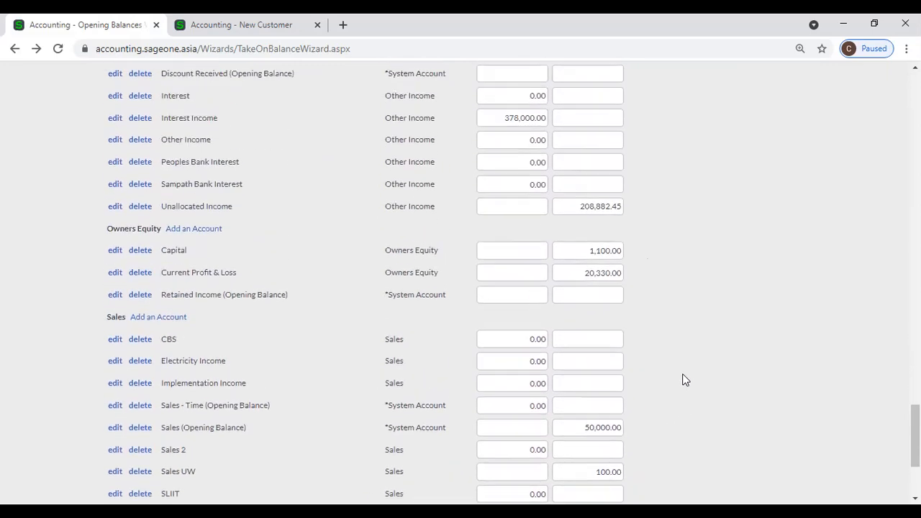
{"action": "scroll", "coordinate": [685, 380], "scroll_direction": "up", "scroll_amount": 1}
{"action": "scroll", "coordinate": [685, 380], "scroll_direction": "up", "scroll_amount": 3}
{"action": "left_click_drag", "start_coordinate": [915, 387], "coordinate": [915, 407]}
{"action": "scroll", "coordinate": [812, 401], "scroll_direction": "down", "scroll_amount": 5}
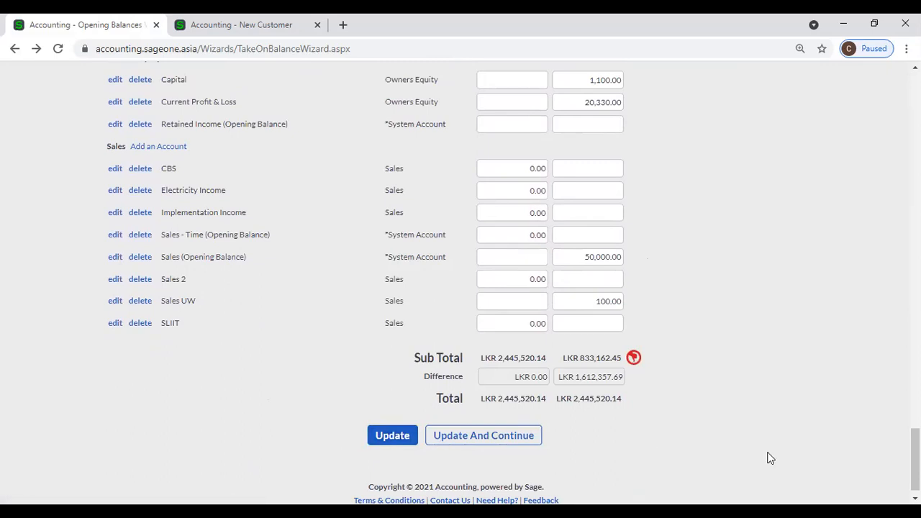
- Review the opening balances date and notes, and the Cost of Sales, Current Assets and Current Liabilities accounts
{"action": "scroll", "coordinate": [803, 392], "scroll_direction": "up", "scroll_amount": 20}
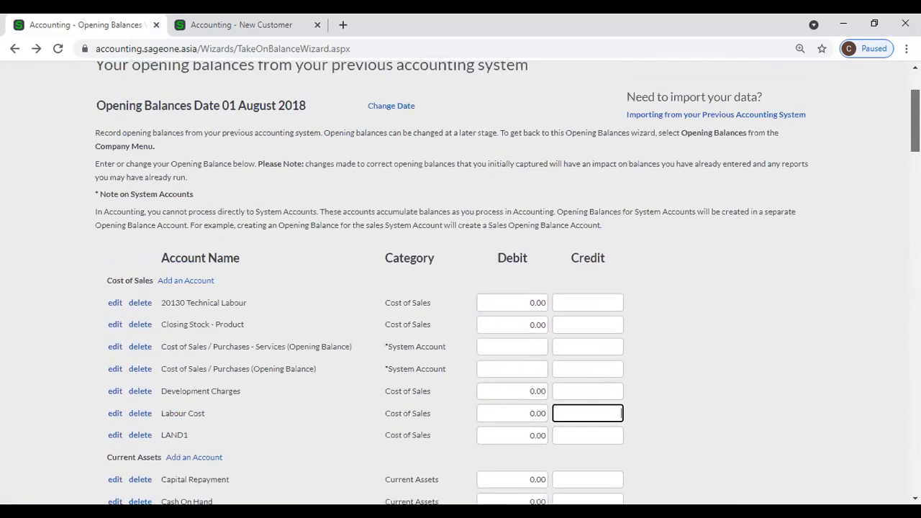
{"action": "scroll", "coordinate": [804, 392], "scroll_direction": "down", "scroll_amount": 2}
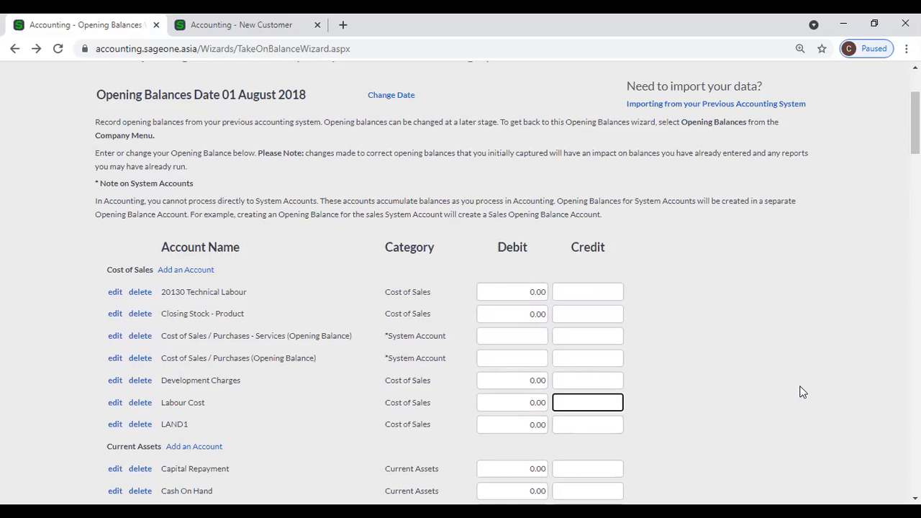
{"action": "scroll", "coordinate": [709, 371], "scroll_direction": "down", "scroll_amount": 3}
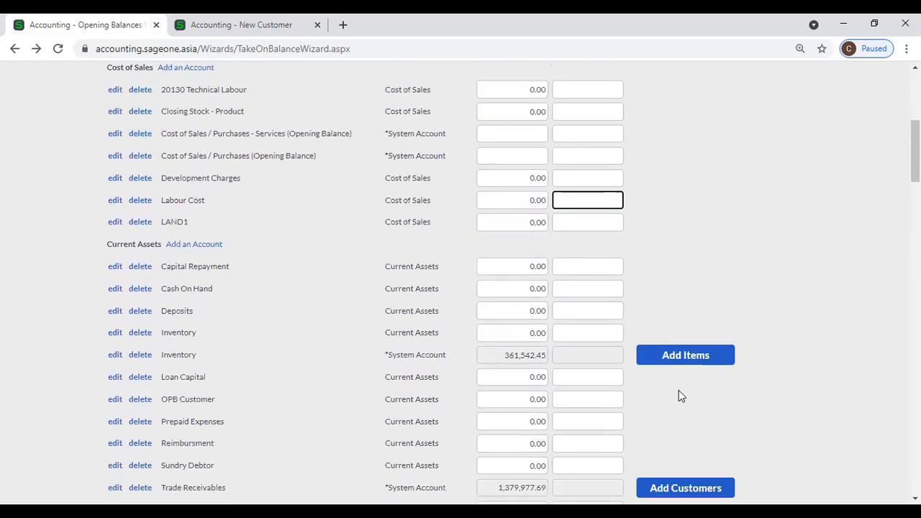
{"action": "scroll", "coordinate": [679, 397], "scroll_direction": "up", "scroll_amount": 2}
{"action": "scroll", "coordinate": [675, 390], "scroll_direction": "down", "scroll_amount": 3}
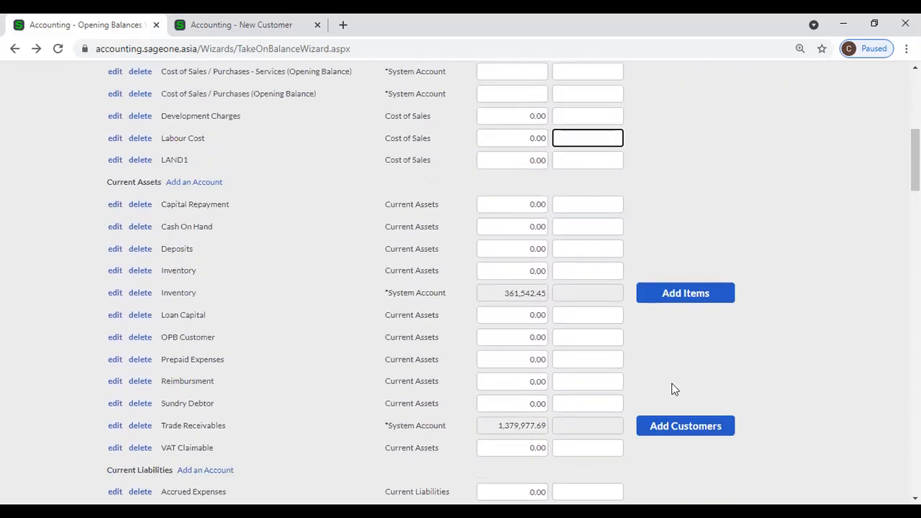
{"action": "scroll", "coordinate": [678, 378], "scroll_direction": "down", "scroll_amount": 6}
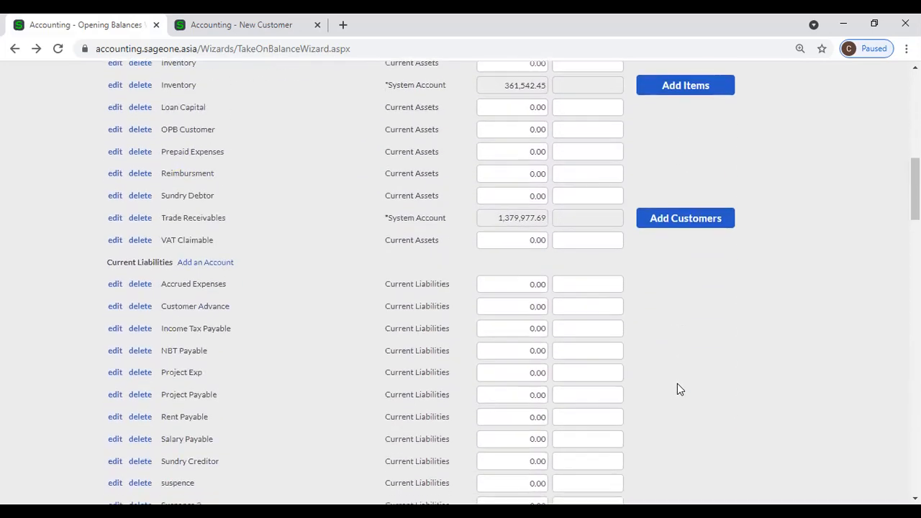
{"action": "scroll", "coordinate": [709, 405], "scroll_direction": "up", "scroll_amount": 3}
{"action": "scroll", "coordinate": [709, 403], "scroll_direction": "up", "scroll_amount": 7}
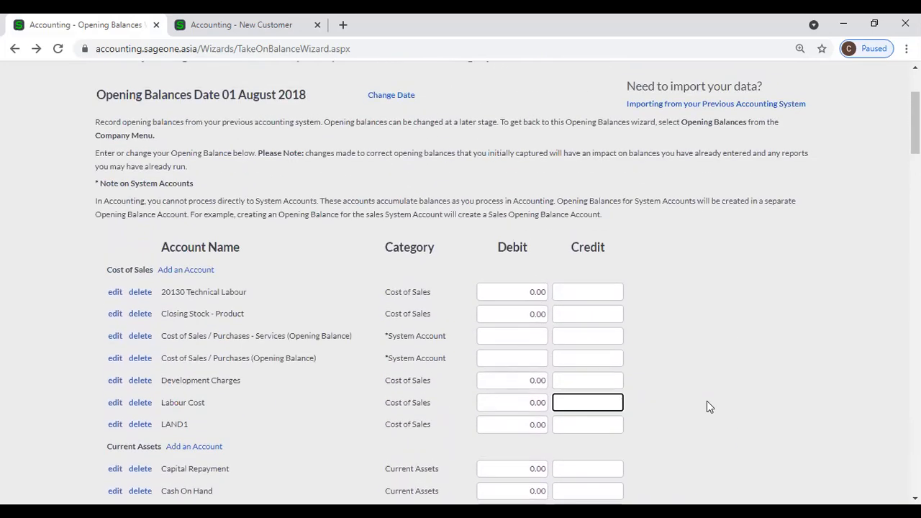
- Look through all account categories to the totals and the update options, and return to the start of the page
{"action": "scroll", "coordinate": [702, 389], "scroll_direction": "down", "scroll_amount": 12}
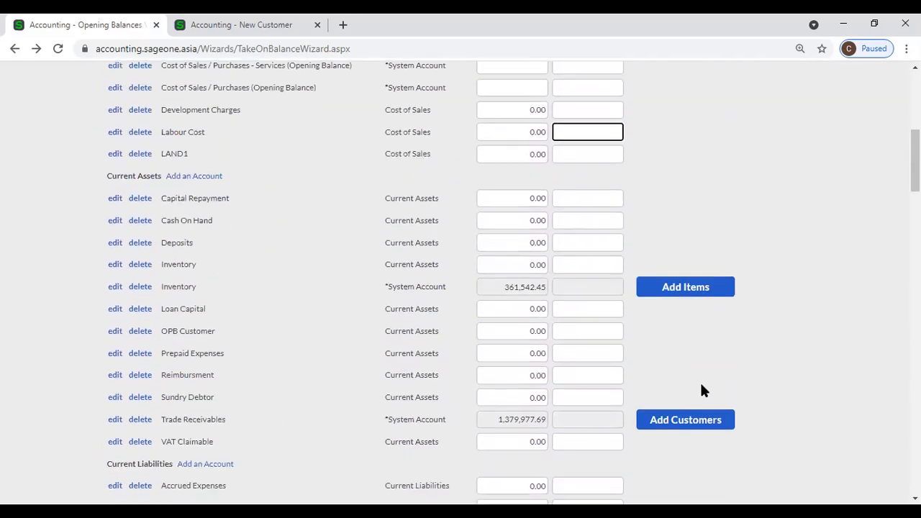
{"action": "scroll", "coordinate": [704, 391], "scroll_direction": "down", "scroll_amount": 16}
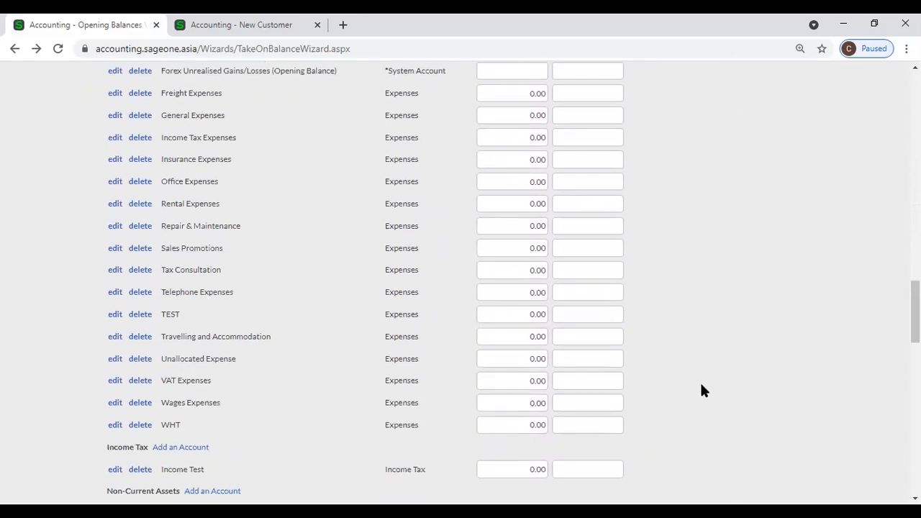
{"action": "scroll", "coordinate": [485, 413], "scroll_direction": "down", "scroll_amount": 8}
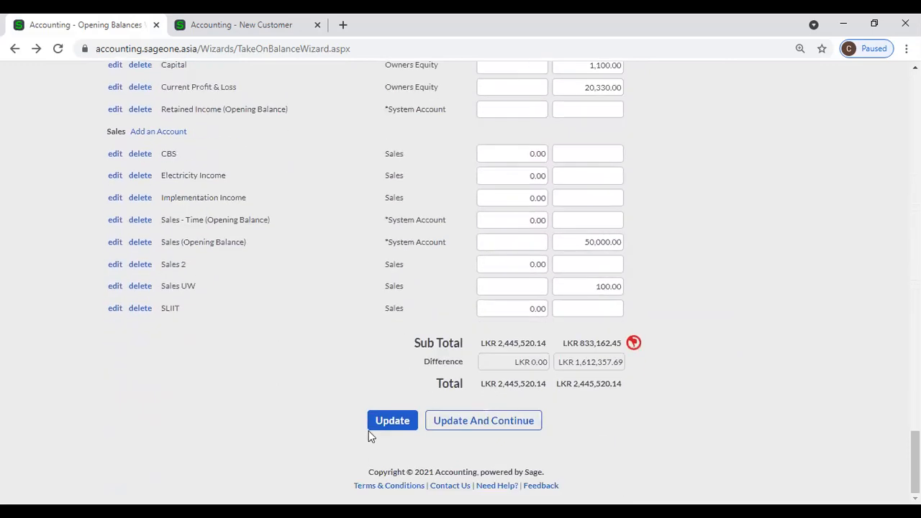
{"action": "left_click_drag", "start_coordinate": [915, 463], "coordinate": [915, 100]}
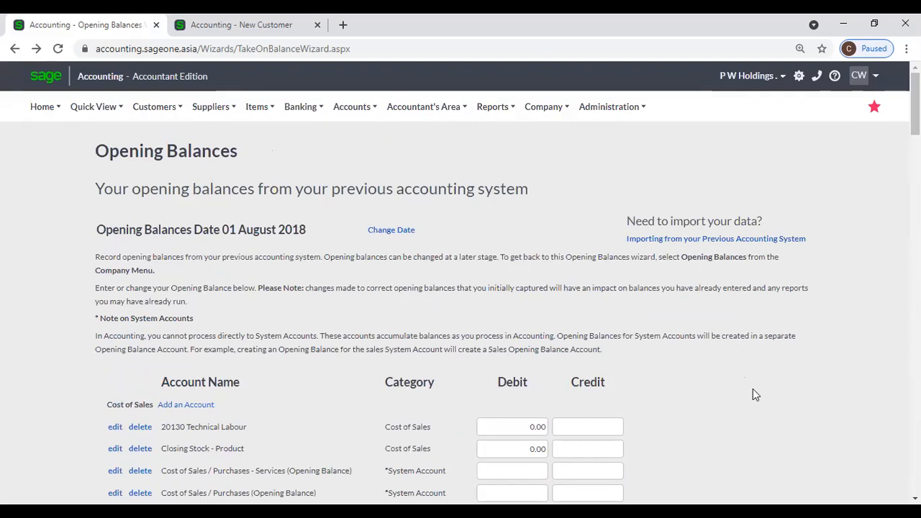
- Review the account list once more, including the expense accounts, bank accounts and closing totals
{"action": "scroll", "coordinate": [753, 390], "scroll_direction": "down", "scroll_amount": 3}
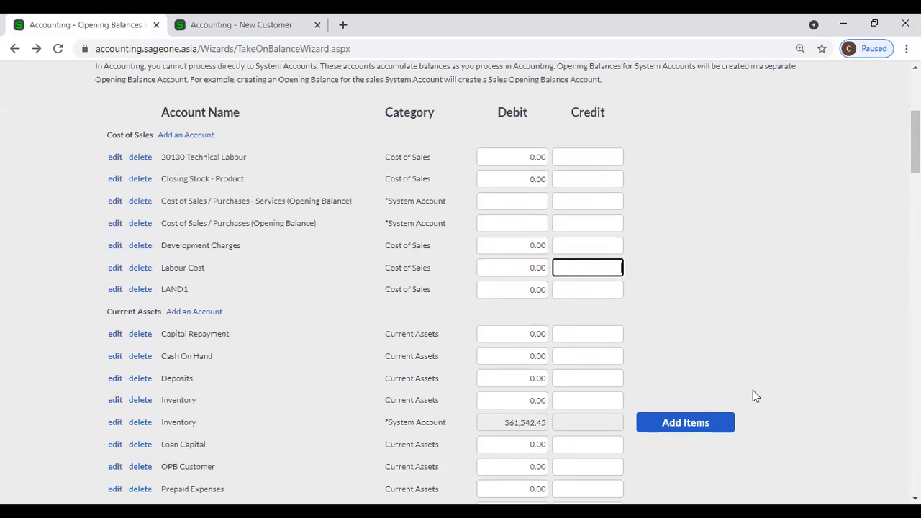
{"action": "scroll", "coordinate": [410, 347], "scroll_direction": "down", "scroll_amount": 13}
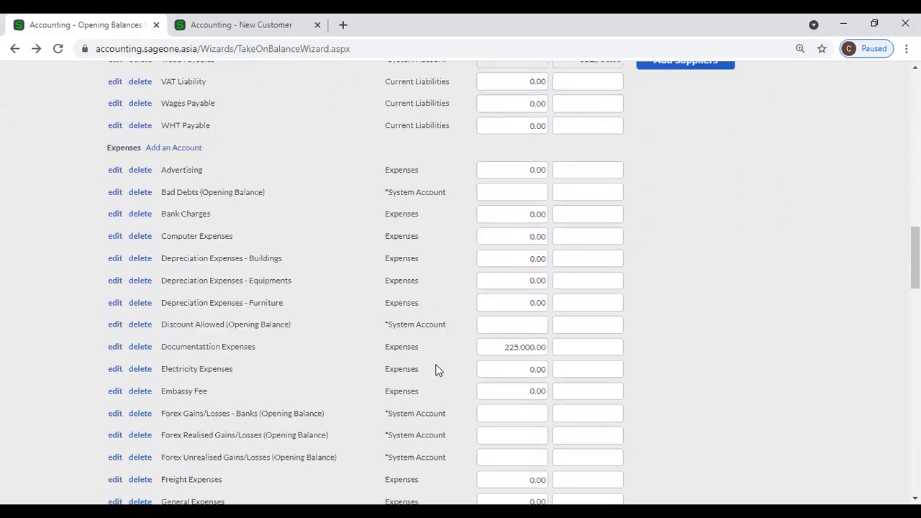
{"action": "scroll", "coordinate": [532, 389], "scroll_direction": "down", "scroll_amount": 18}
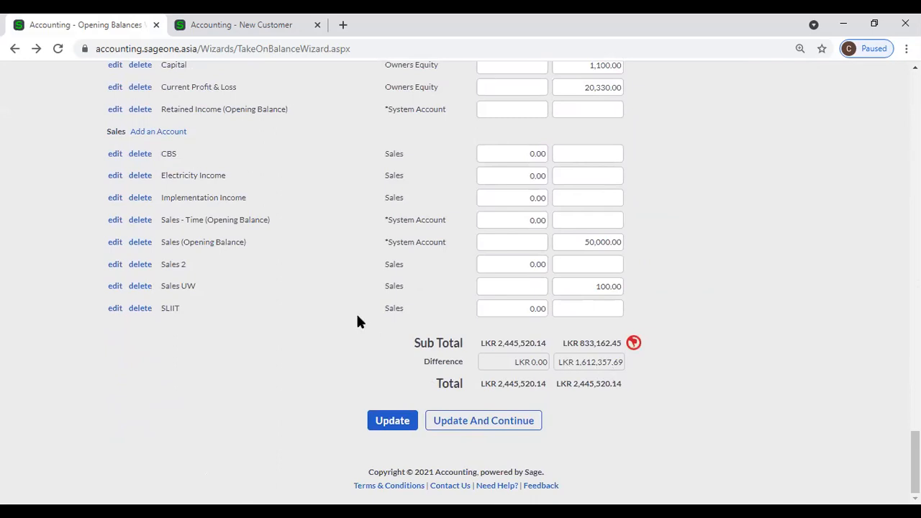
{"action": "scroll", "coordinate": [355, 308], "scroll_direction": "up", "scroll_amount": 12}
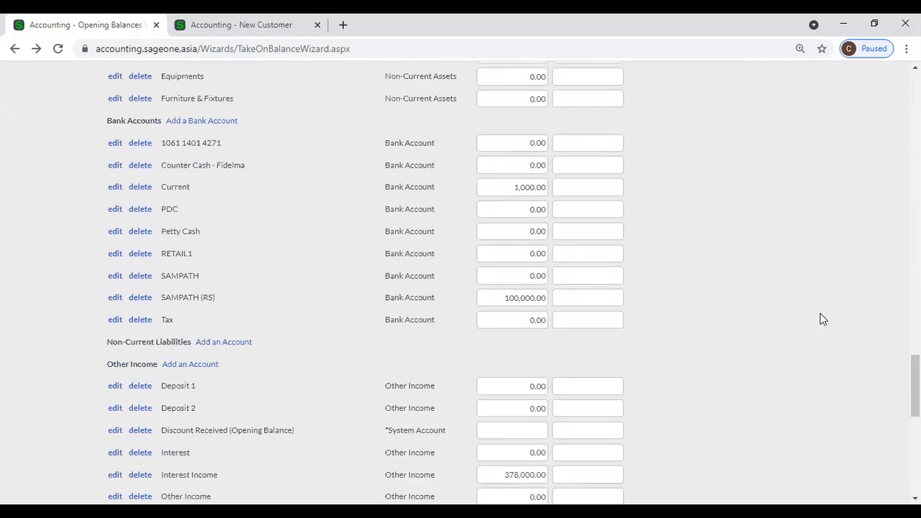
{"action": "scroll", "coordinate": [597, 212], "scroll_direction": "up", "scroll_amount": 10}
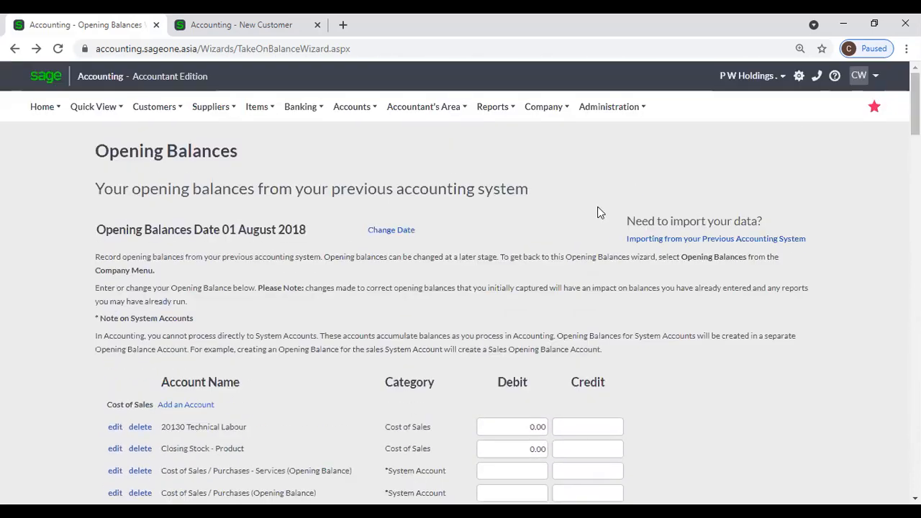
- Locate the company's Opening Balances option and review the page from the Cost of Sales accounts to the totals
{"action": "left_click", "coordinate": [544, 106]}
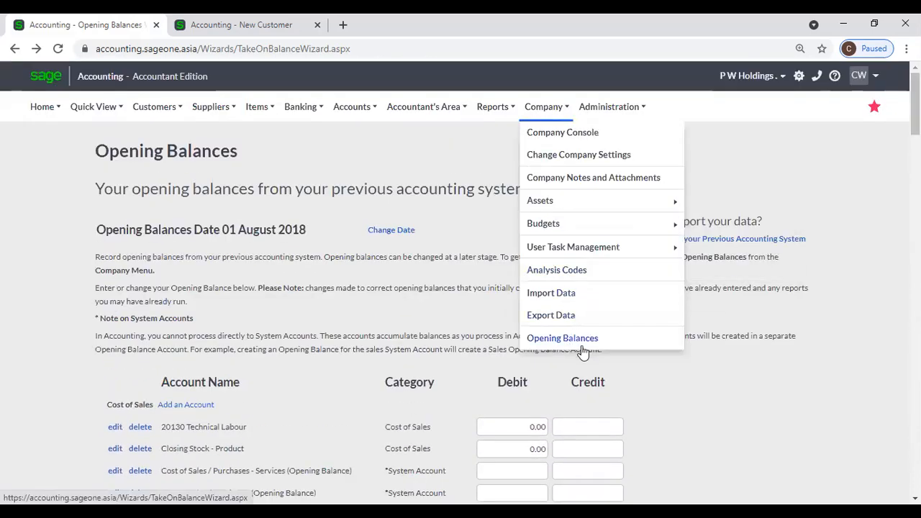
{"action": "left_click", "coordinate": [572, 338]}
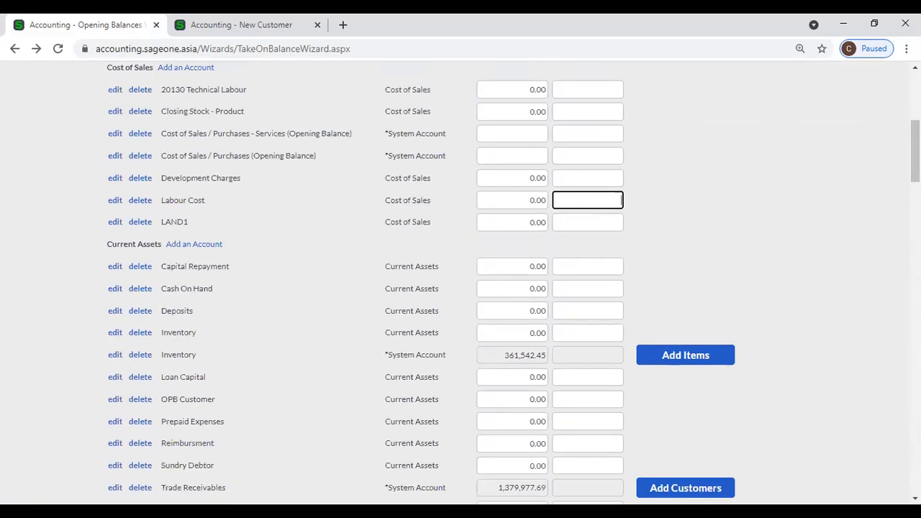
{"action": "scroll", "coordinate": [460, 288], "scroll_direction": "down", "scroll_amount": 15}
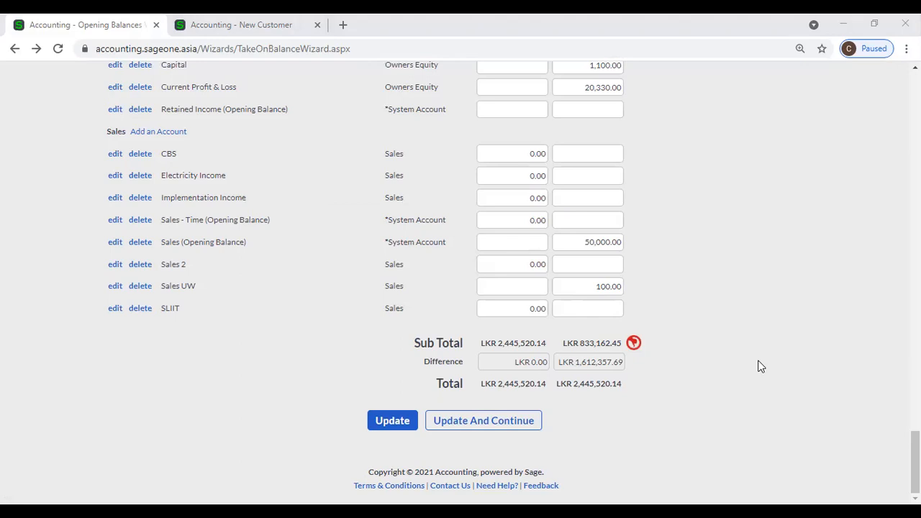
{"action": "scroll", "coordinate": [761, 366], "scroll_direction": "up", "scroll_amount": 9}
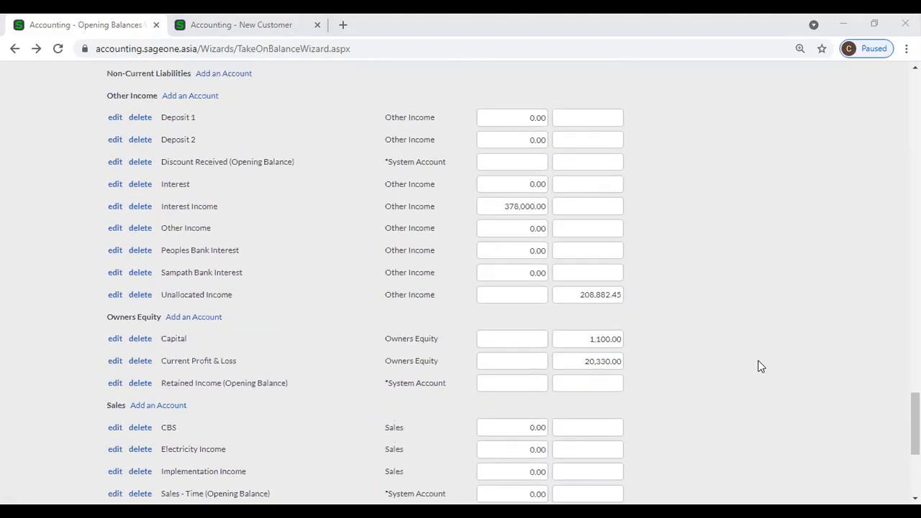
{"action": "left_click_drag", "start_coordinate": [915, 374], "coordinate": [915, 72]}
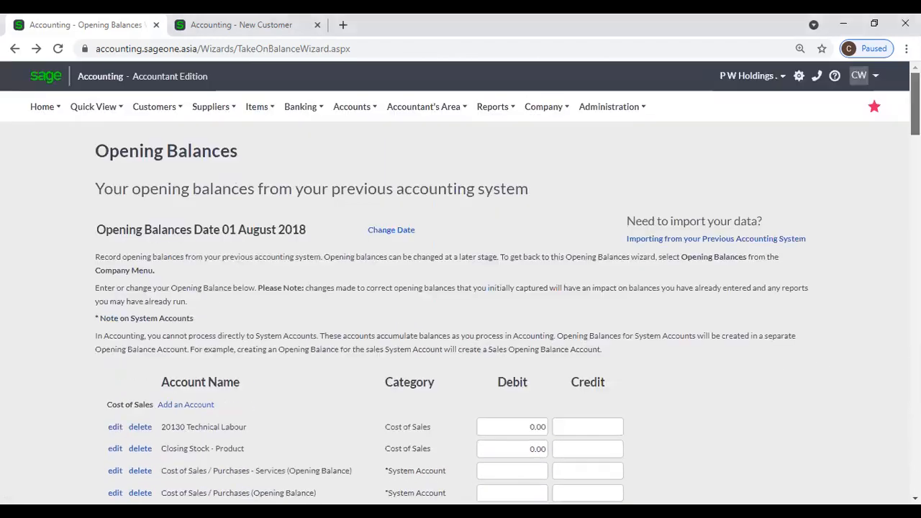
{"action": "left_click", "coordinate": [545, 106]}
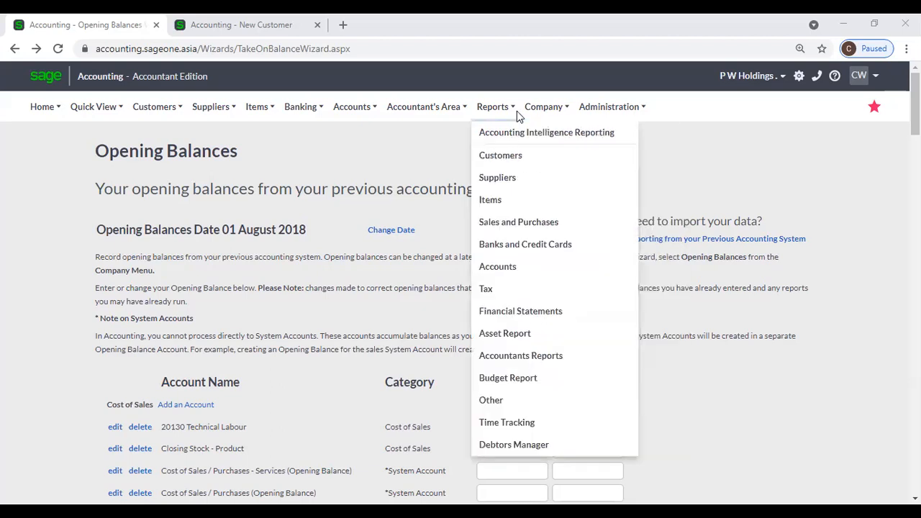
{"action": "mouse_move", "coordinate": [533, 108]}
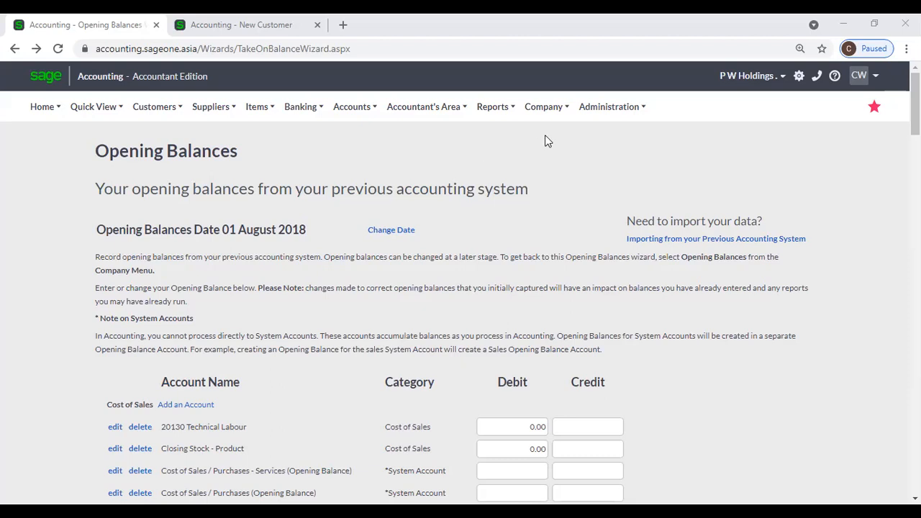
{"action": "left_click", "coordinate": [553, 112]}
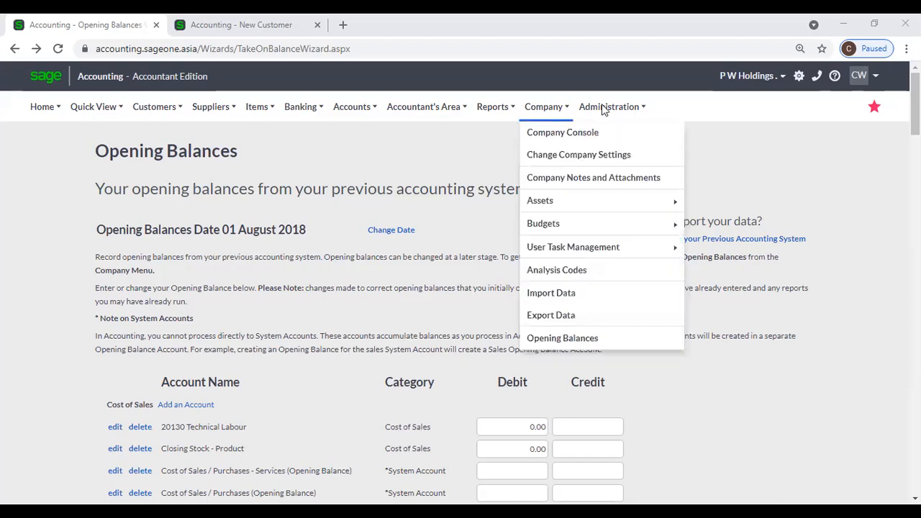
{"action": "left_click", "coordinate": [467, 128]}
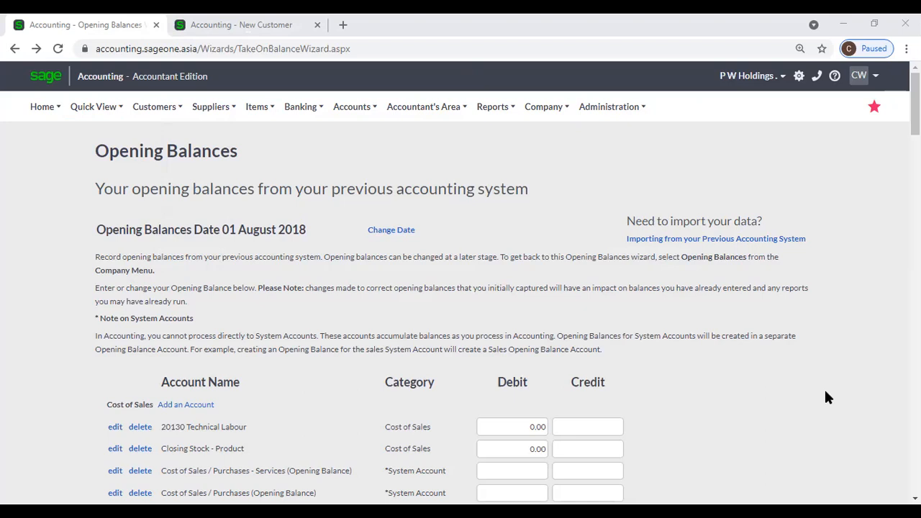
- Open the company settings and review the tax settings, document numbers, customer document messages, and invoice and statement layouts
{"action": "mouse_move", "coordinate": [545, 117]}
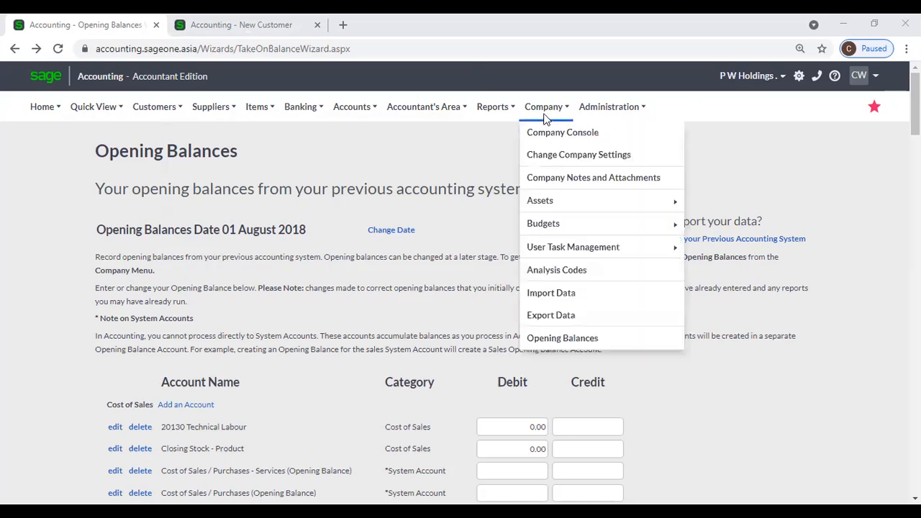
{"action": "left_click", "coordinate": [558, 159]}
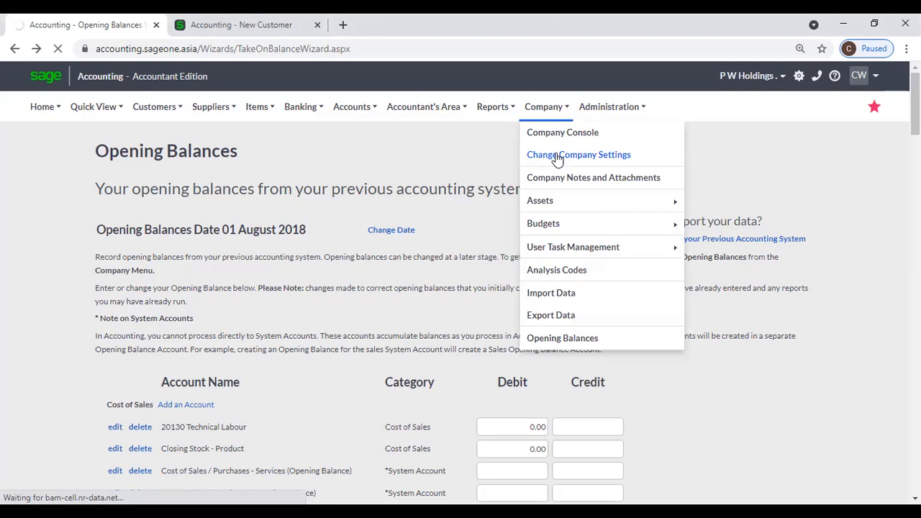
{"action": "left_click", "coordinate": [558, 157]}
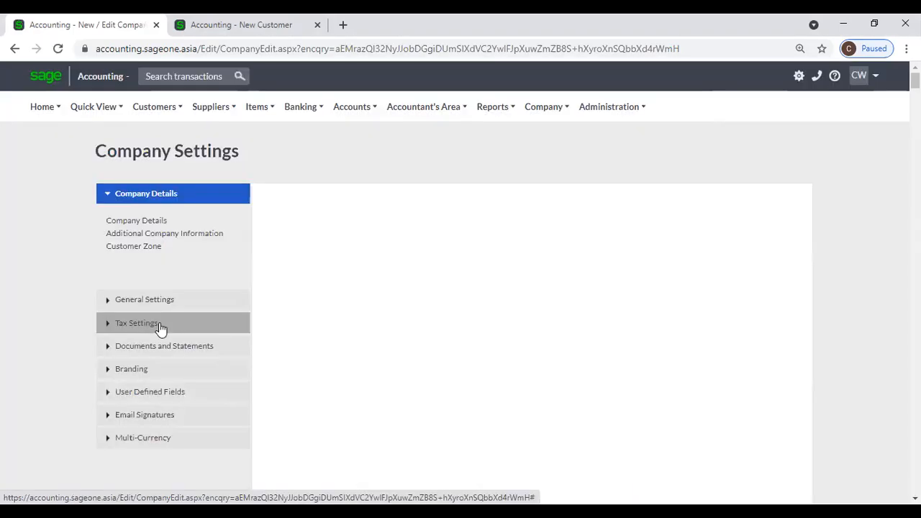
{"action": "left_click", "coordinate": [160, 326]}
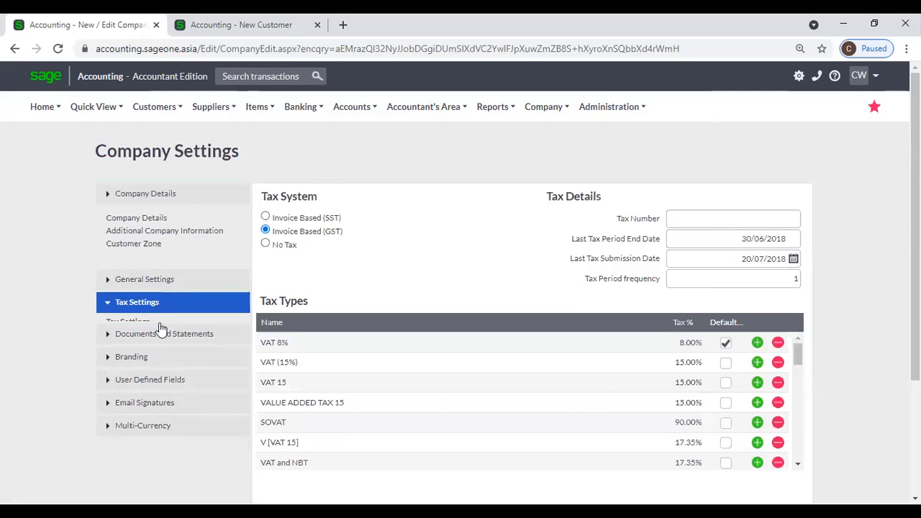
{"action": "left_click", "coordinate": [154, 297]}
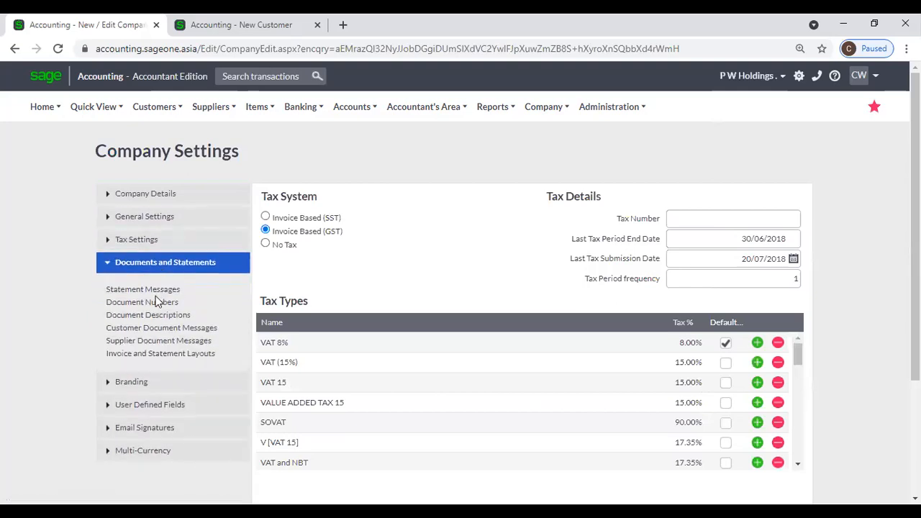
{"action": "left_click", "coordinate": [170, 303]}
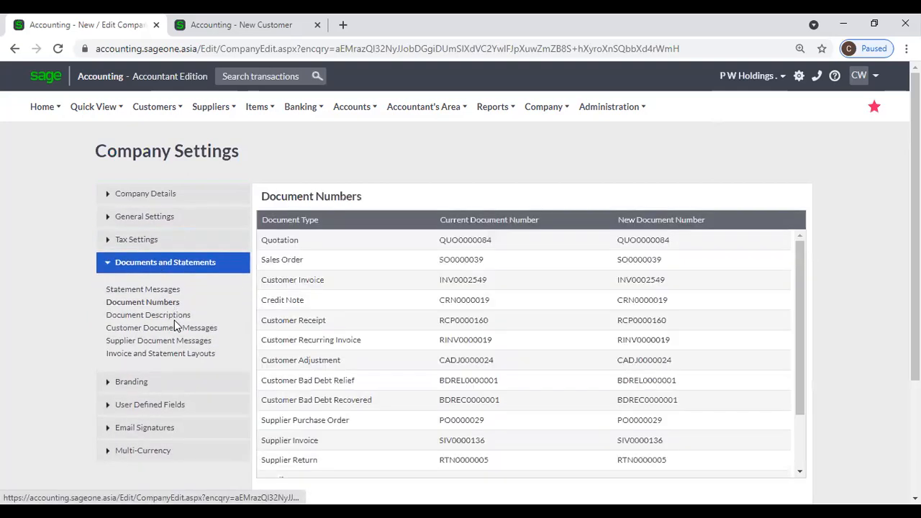
{"action": "left_click", "coordinate": [177, 329]}
{"action": "left_click", "coordinate": [191, 354]}
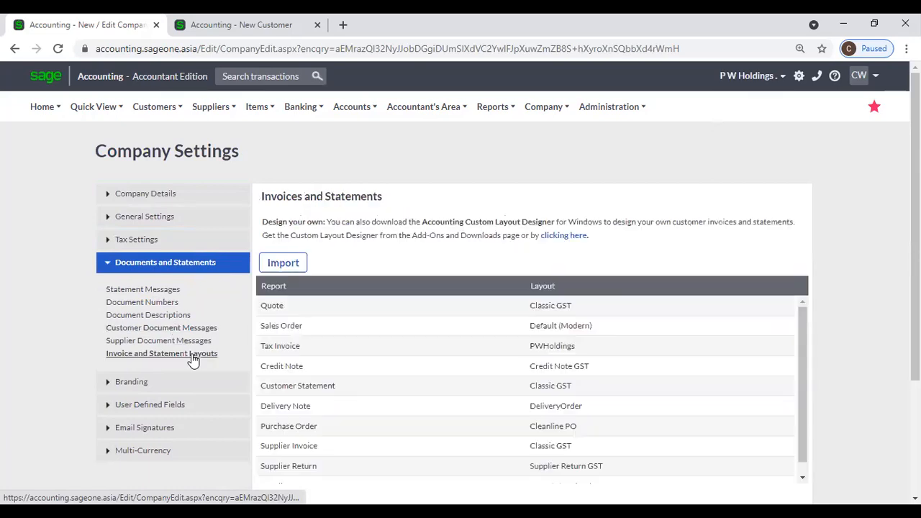
- Review the company's branding, user defined fields, email signatures and multi-currency settings
{"action": "scroll", "coordinate": [193, 358], "scroll_direction": "down", "scroll_amount": 1}
{"action": "left_click", "coordinate": [151, 323]}
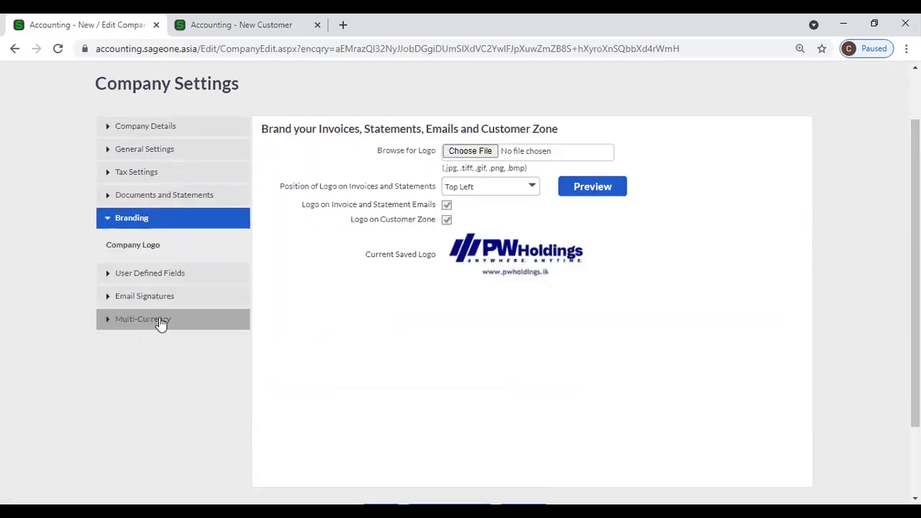
{"action": "left_click", "coordinate": [159, 279]}
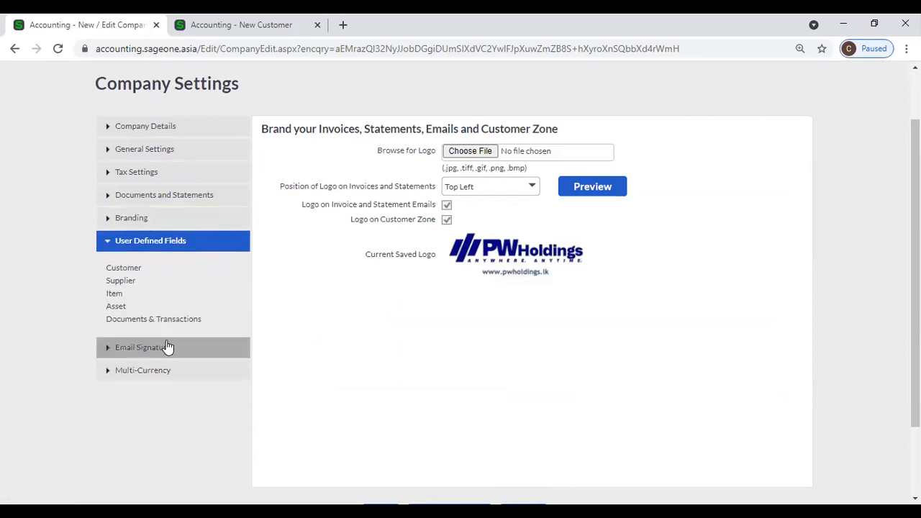
{"action": "left_click", "coordinate": [168, 347]}
{"action": "left_click", "coordinate": [165, 323]}
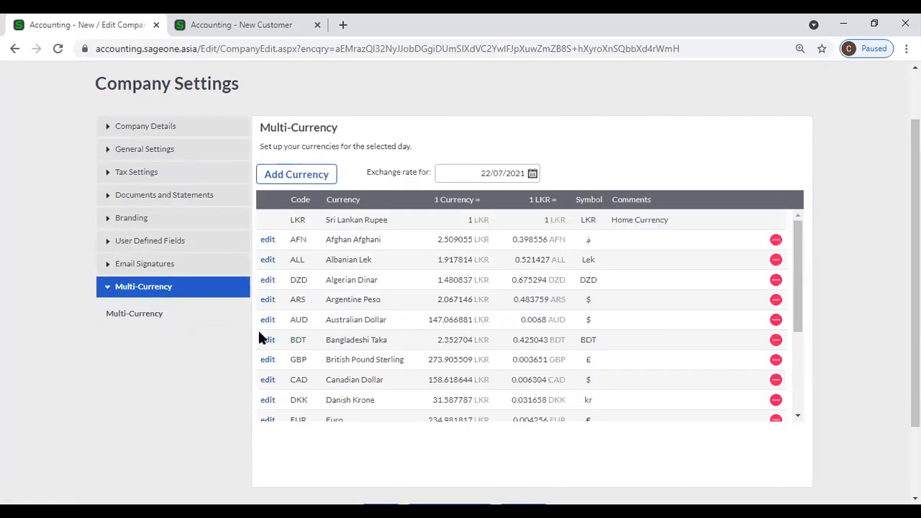
{"action": "scroll", "coordinate": [189, 348], "scroll_direction": "up", "scroll_amount": 2}
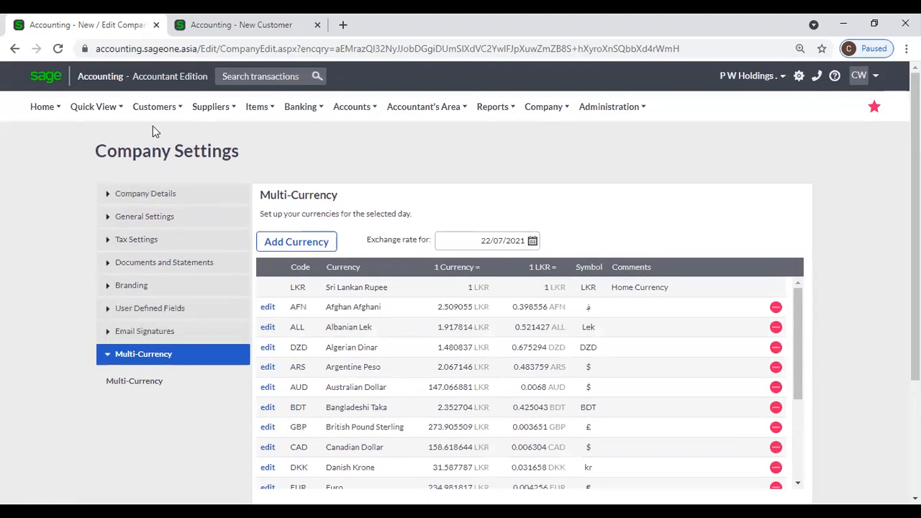
{"action": "mouse_move", "coordinate": [152, 118]}
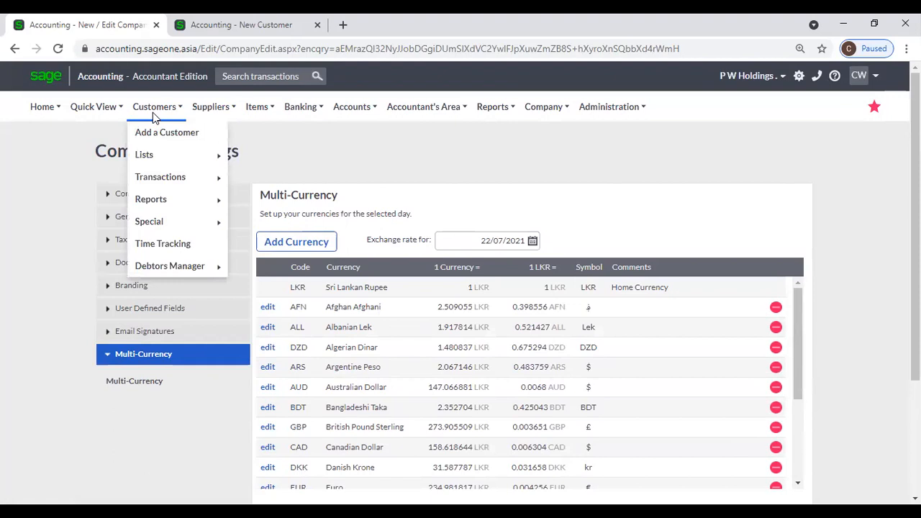
{"action": "mouse_move", "coordinate": [165, 161]}
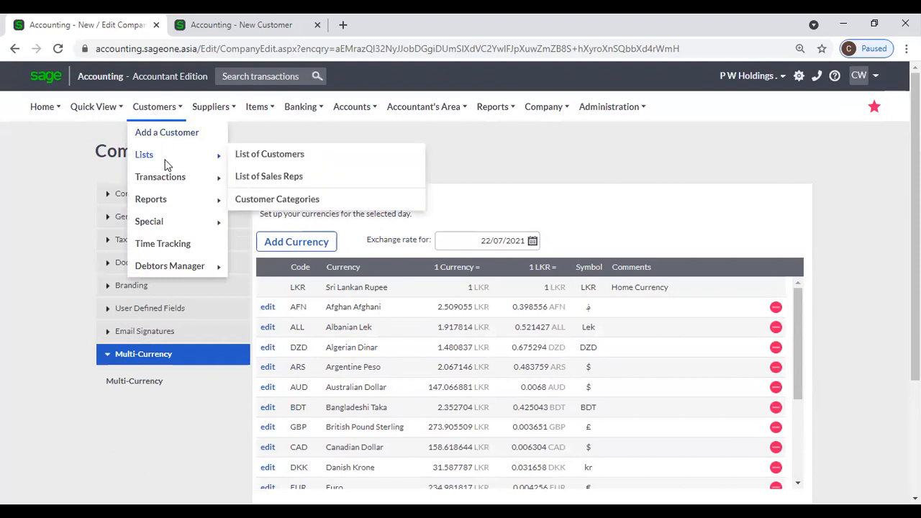
{"action": "mouse_move", "coordinate": [216, 119]}
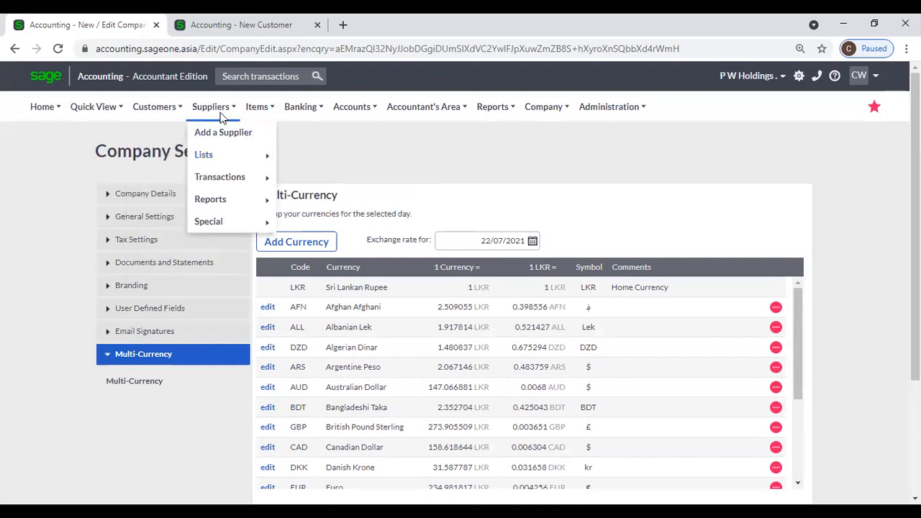
{"action": "mouse_move", "coordinate": [227, 149]}
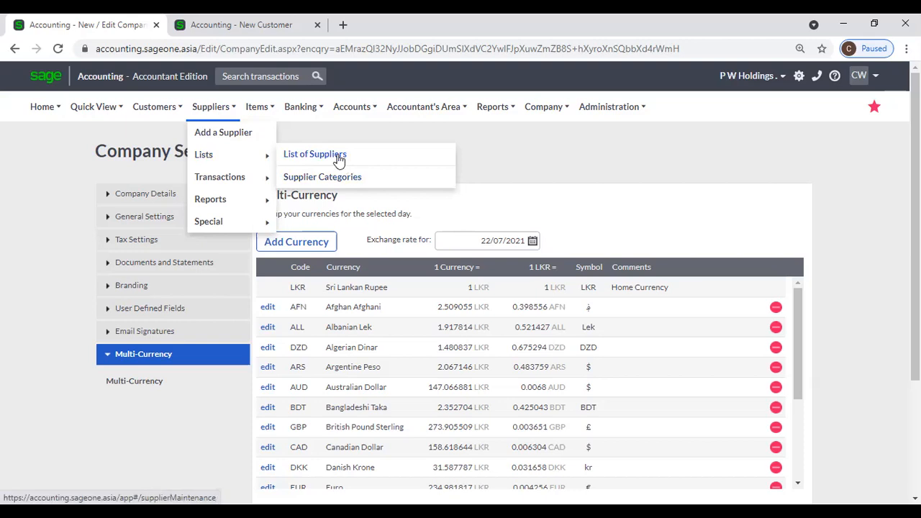
{"action": "mouse_move", "coordinate": [291, 119]}
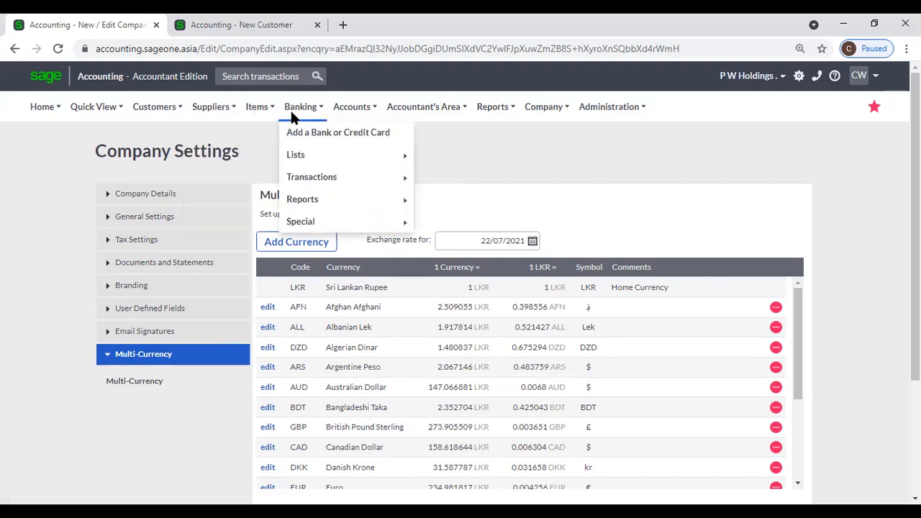
{"action": "mouse_move", "coordinate": [355, 109]}
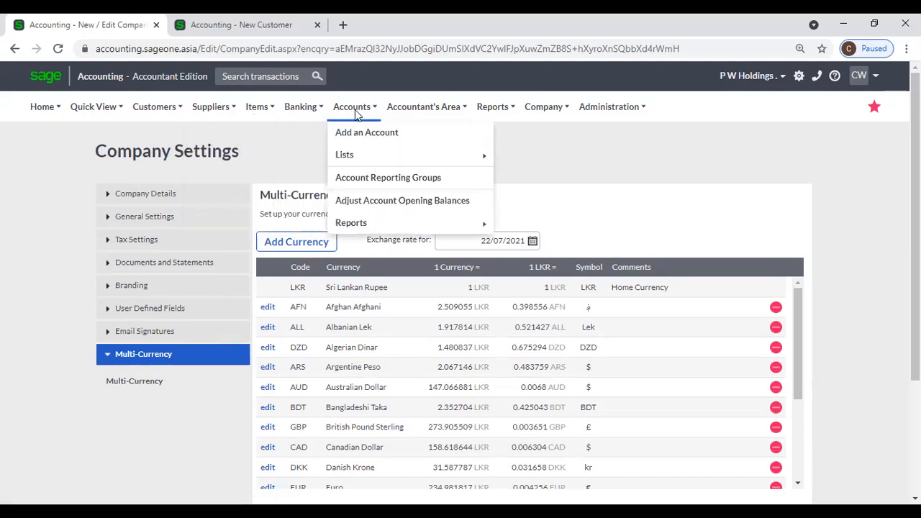
{"action": "mouse_move", "coordinate": [481, 105]}
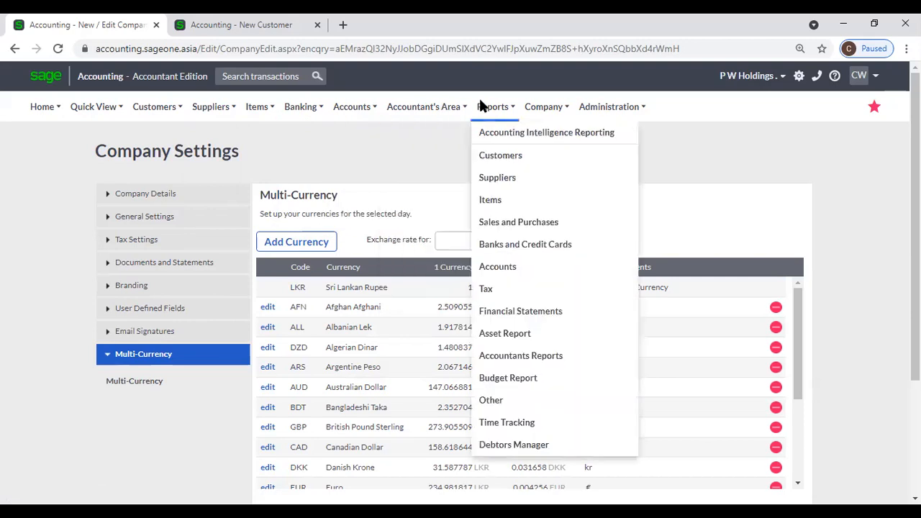
{"action": "mouse_move", "coordinate": [540, 106]}
{"action": "mouse_move", "coordinate": [561, 201]}
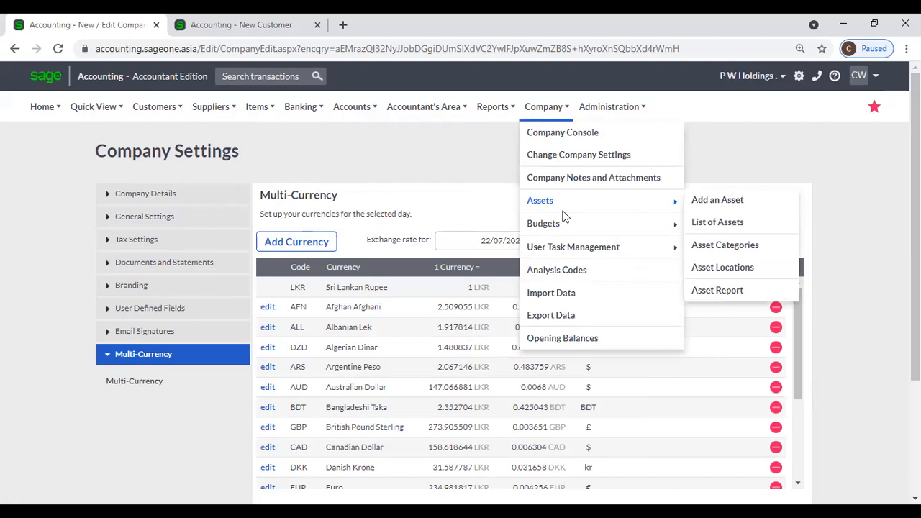
{"action": "mouse_move", "coordinate": [565, 225]}
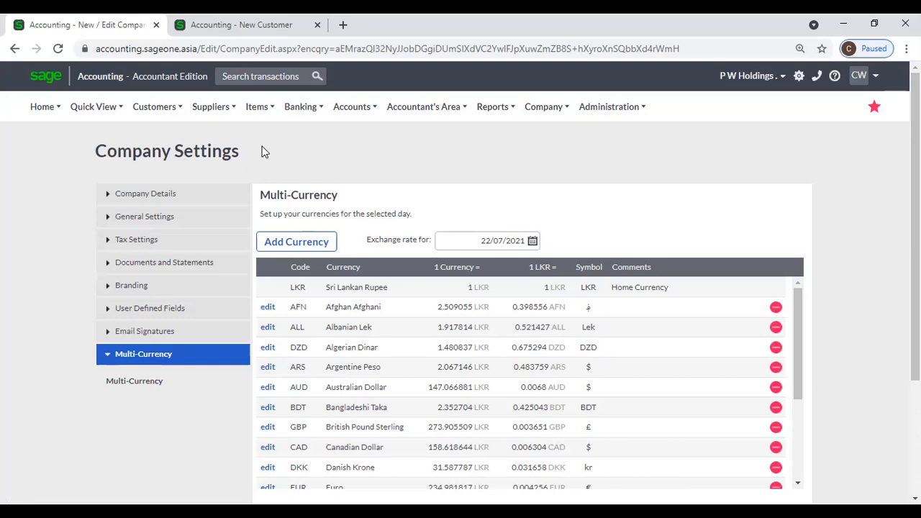
- Open a blank new supplier form and close the New Customer browser tab
{"action": "left_click", "coordinate": [211, 108]}
{"action": "mouse_move", "coordinate": [208, 109]}
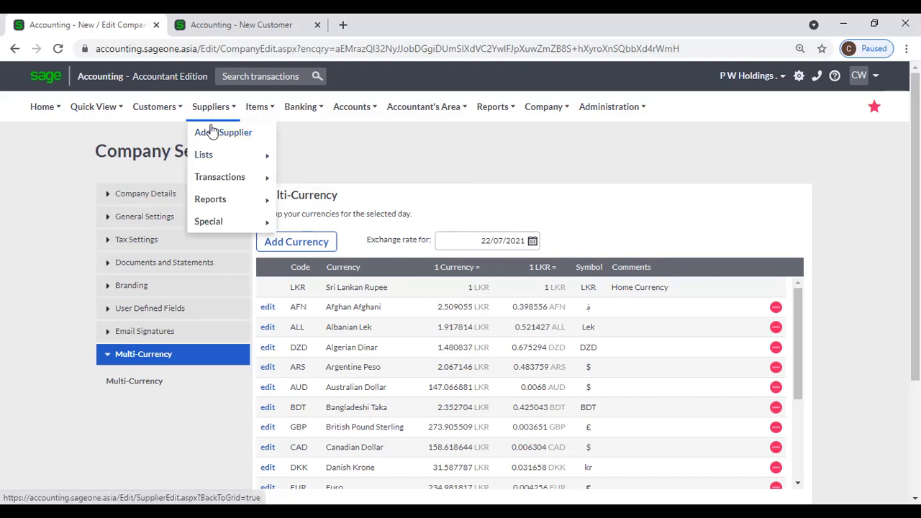
{"action": "left_click", "coordinate": [216, 135]}
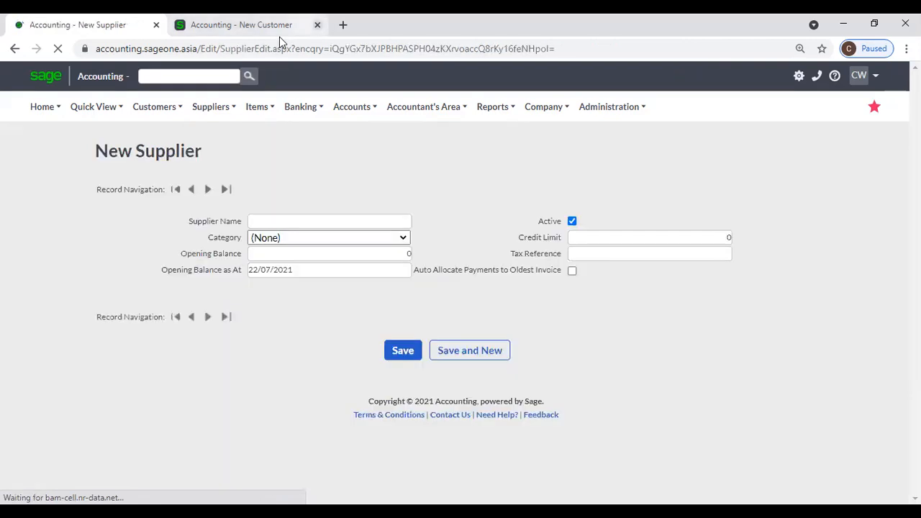
{"action": "left_click", "coordinate": [318, 24]}
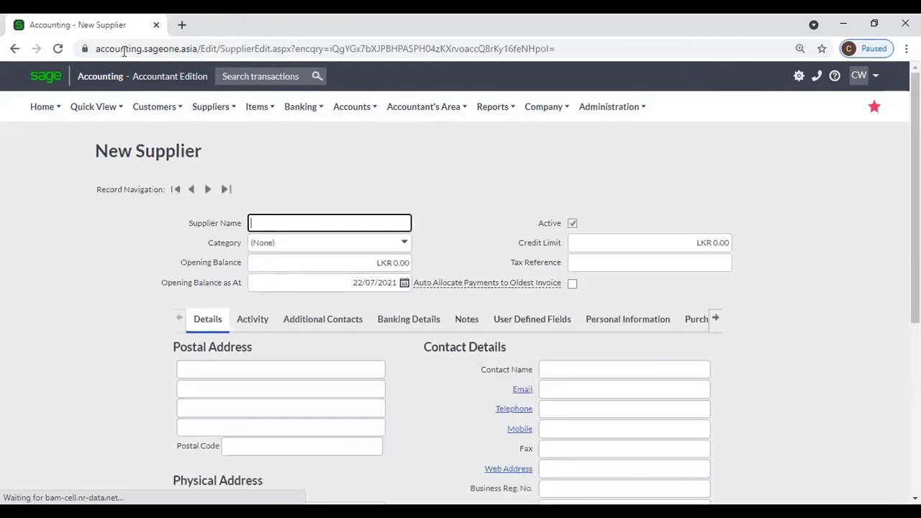
- Open the list of supplier purchase orders and start adding a new purchase order
{"action": "mouse_move", "coordinate": [201, 120]}
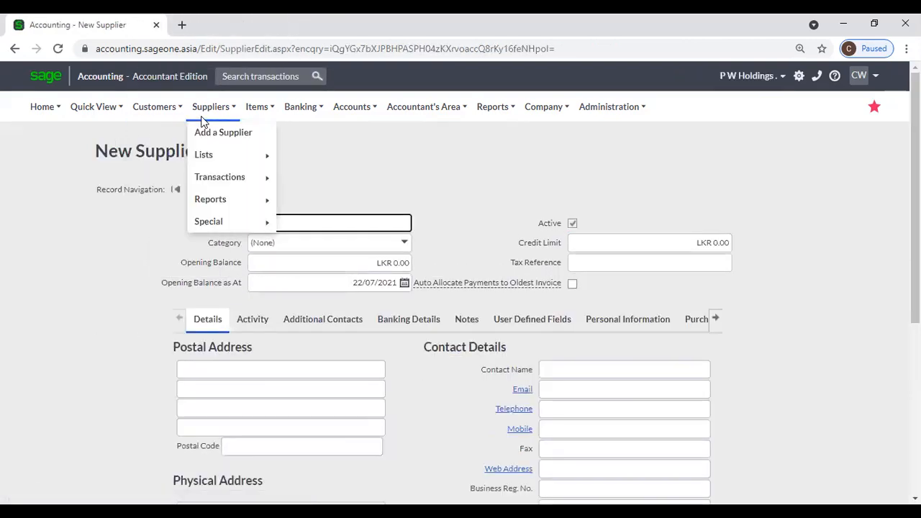
{"action": "mouse_move", "coordinate": [214, 156]}
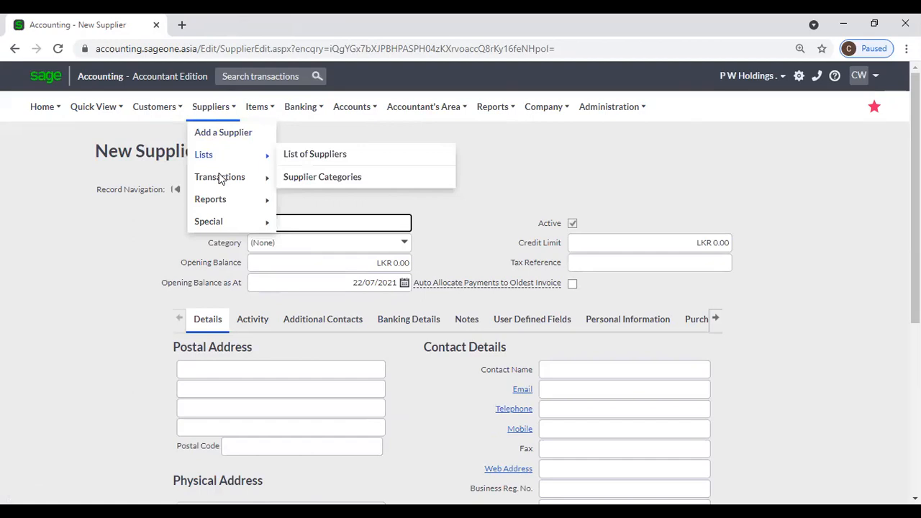
{"action": "mouse_move", "coordinate": [221, 182]}
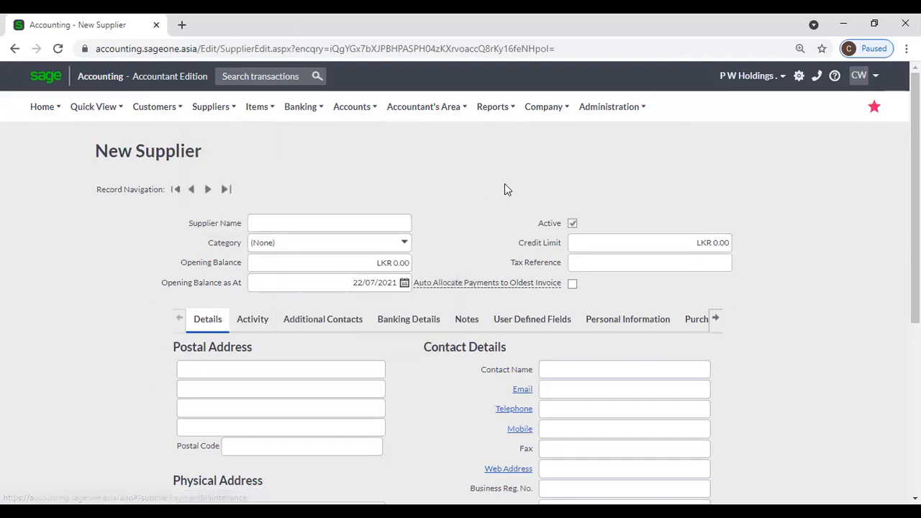
{"action": "mouse_move", "coordinate": [211, 108]}
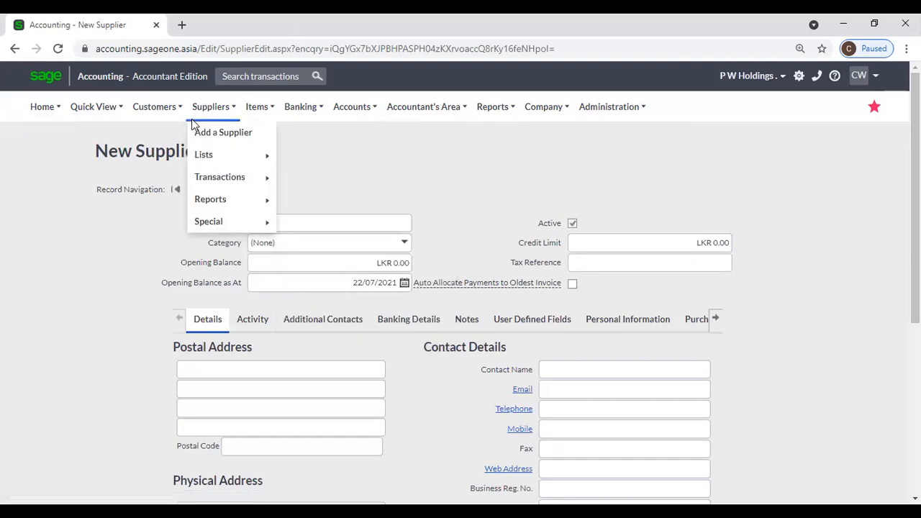
{"action": "mouse_move", "coordinate": [208, 178]}
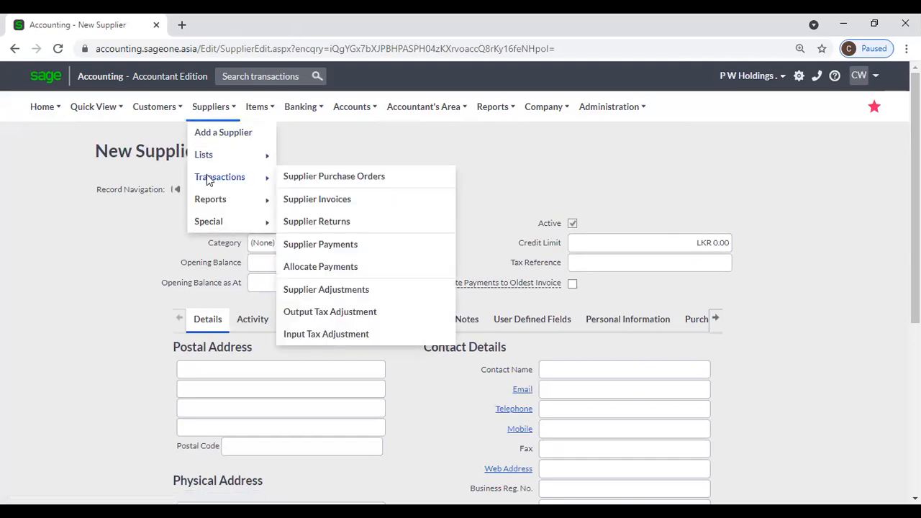
{"action": "left_click", "coordinate": [387, 182]}
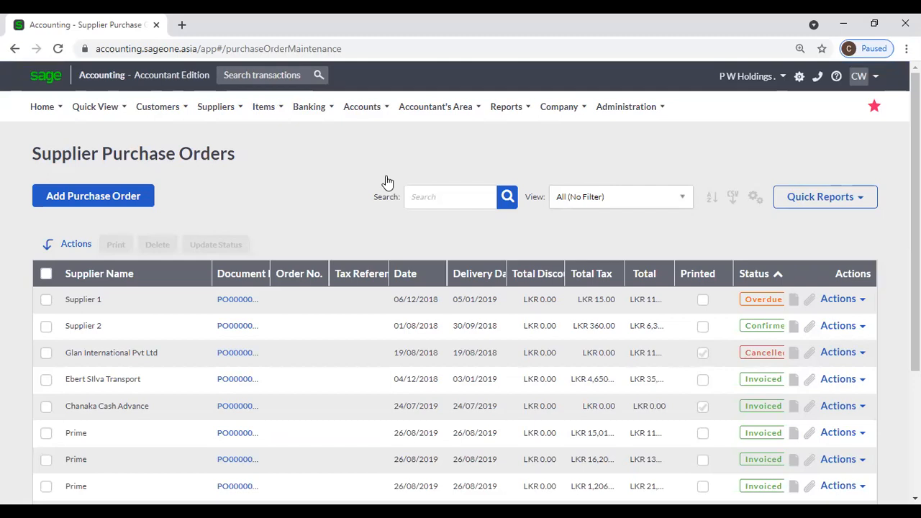
{"action": "left_click", "coordinate": [142, 205]}
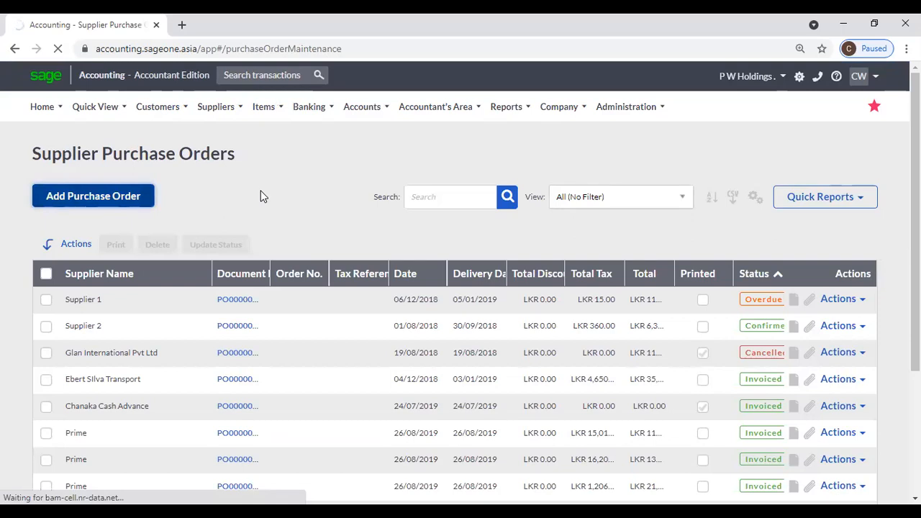
- Duplicate the purchase orders browser tab and choose P W Holdings as the supplier on the new purchase order
{"action": "right_click", "coordinate": [114, 31]}
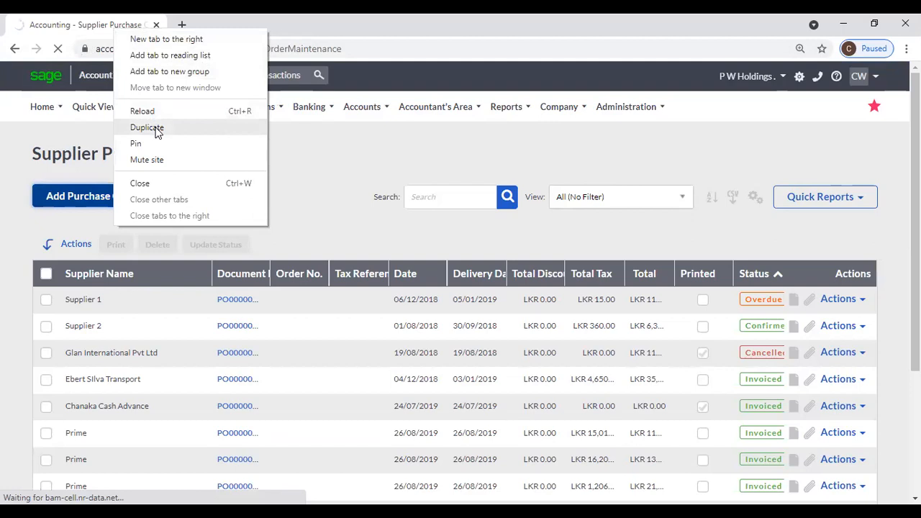
{"action": "left_click", "coordinate": [148, 127]}
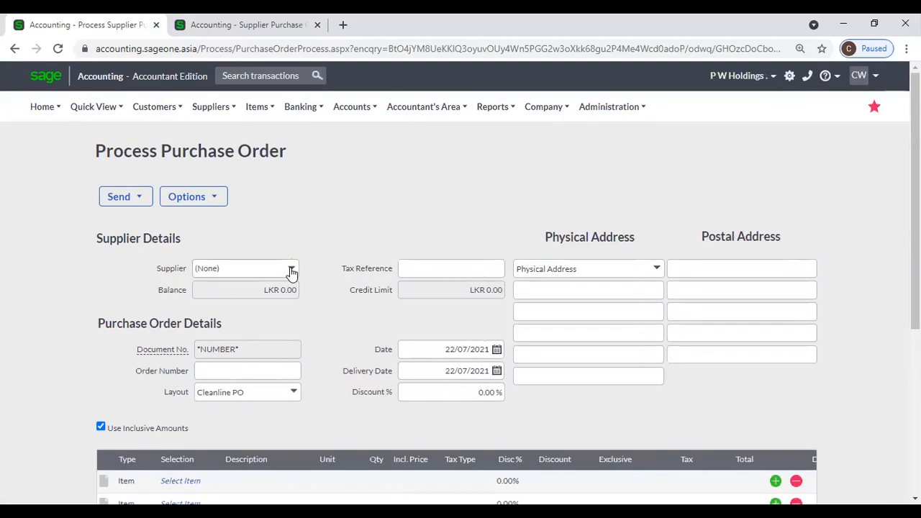
{"action": "left_click", "coordinate": [291, 270]}
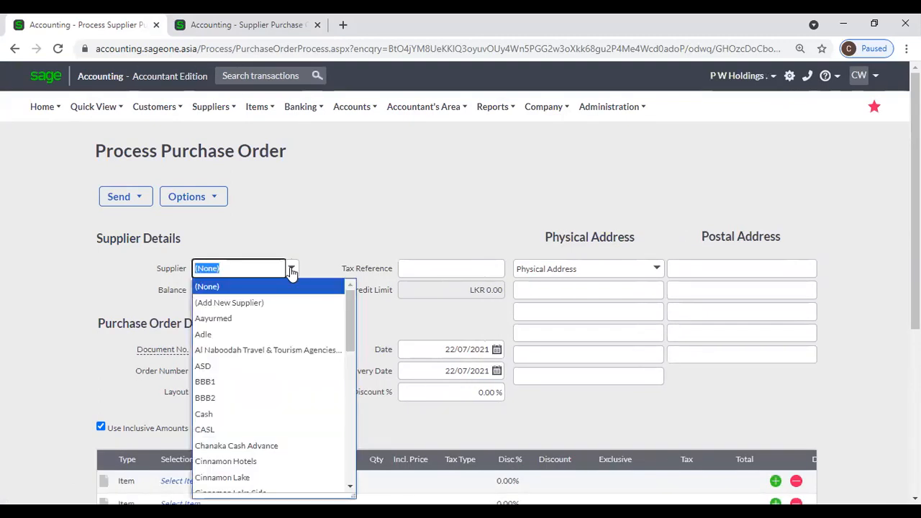
{"action": "type", "text": "p"}
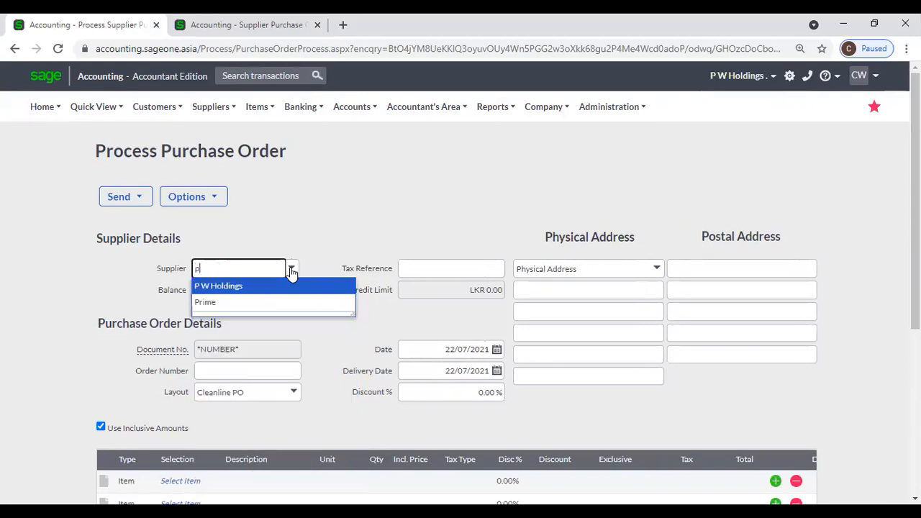
{"action": "left_click", "coordinate": [293, 285]}
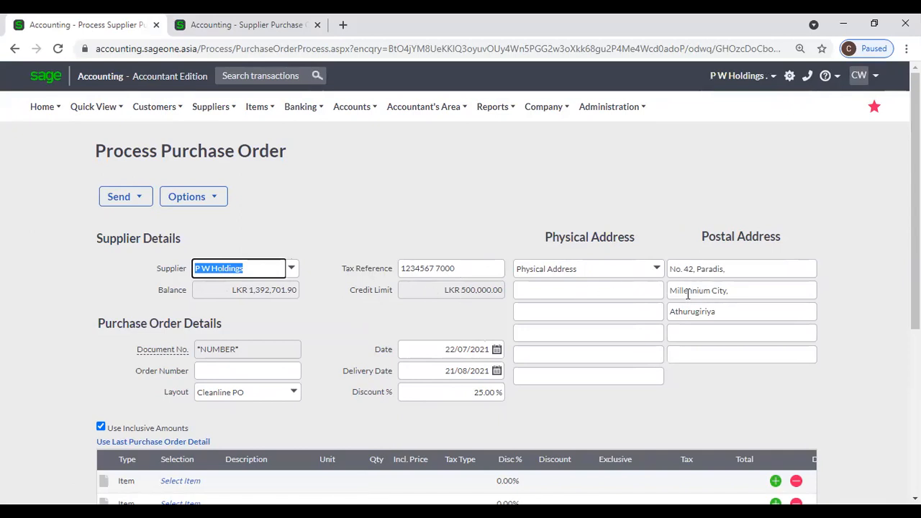
- Check the purchase order's document number help, then review the Document Numbers list in the company settings in the duplicated tab
{"action": "scroll", "coordinate": [316, 225], "scroll_direction": "down", "scroll_amount": 1}
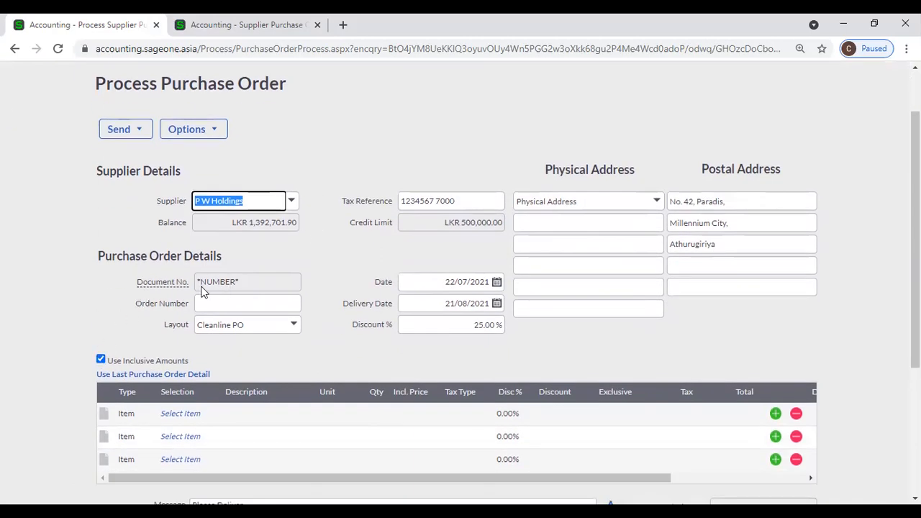
{"action": "mouse_move", "coordinate": [187, 284]}
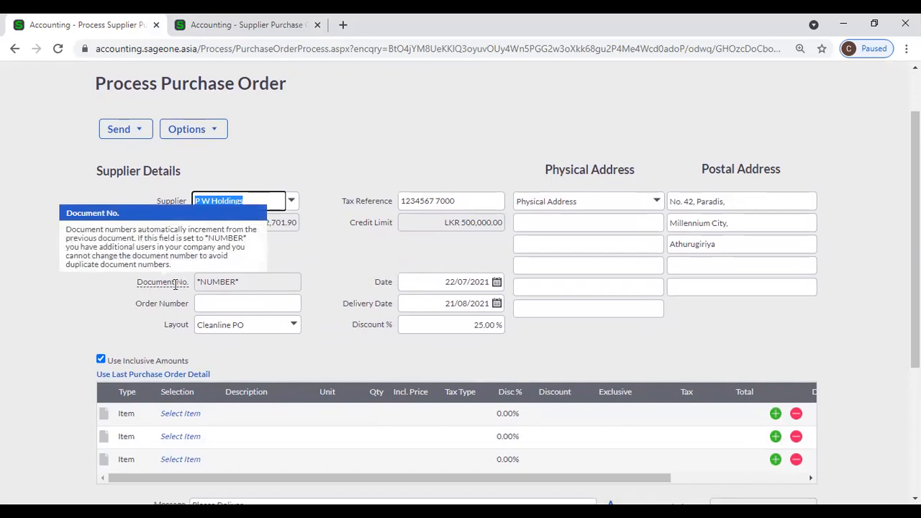
{"action": "left_click", "coordinate": [230, 33]}
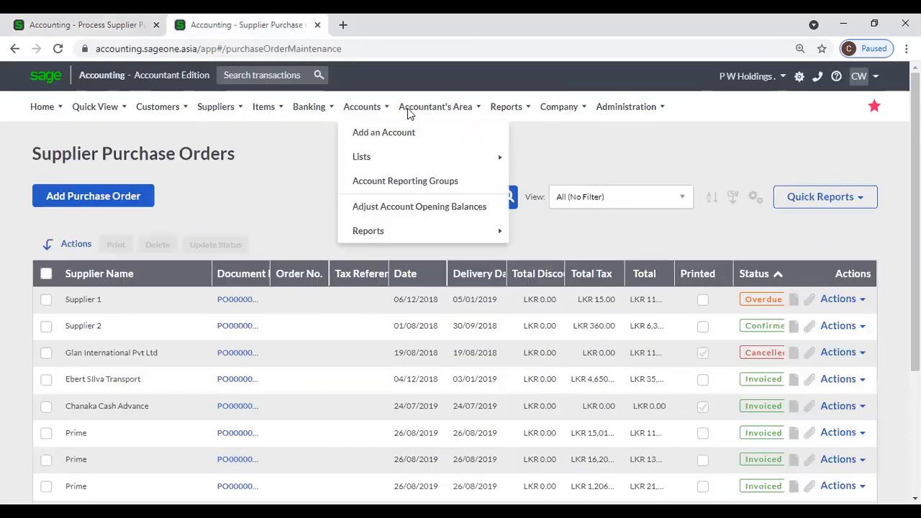
{"action": "mouse_move", "coordinate": [554, 109]}
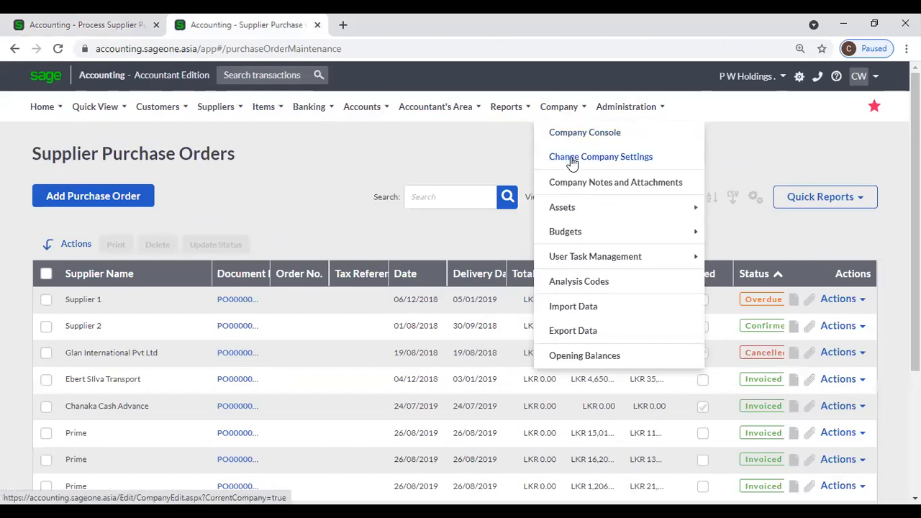
{"action": "left_click", "coordinate": [571, 157]}
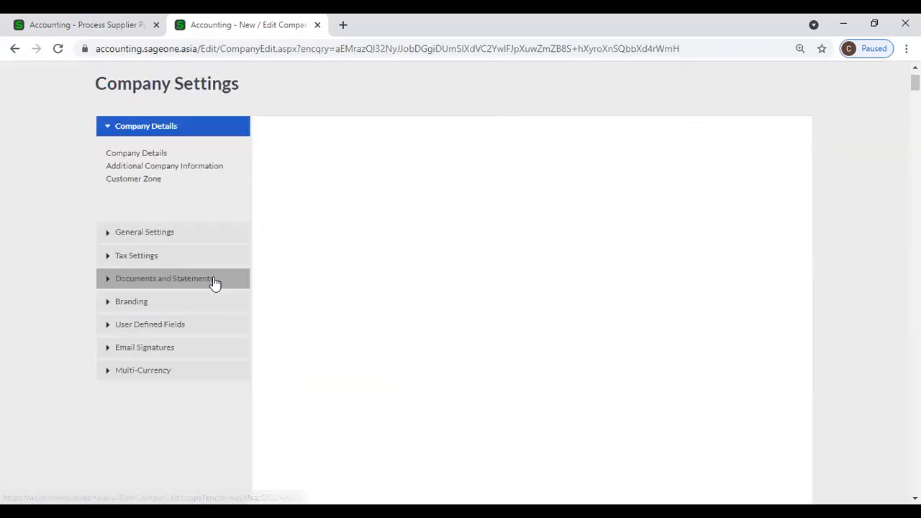
{"action": "left_click", "coordinate": [214, 279]}
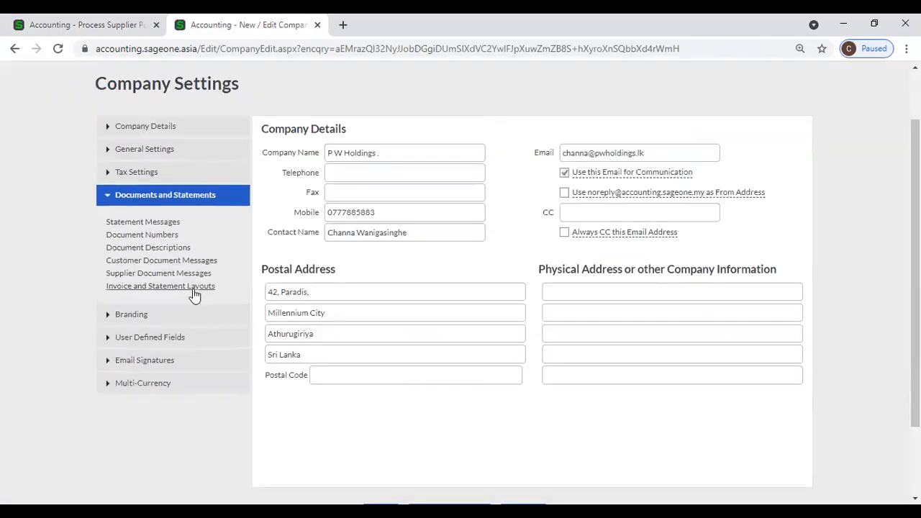
{"action": "left_click", "coordinate": [165, 236]}
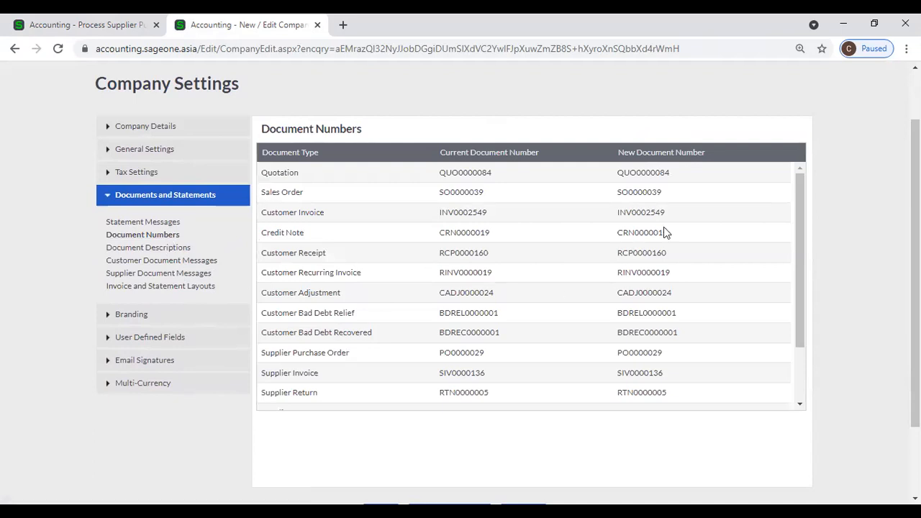
{"action": "scroll", "coordinate": [677, 185], "scroll_direction": "down", "scroll_amount": 3}
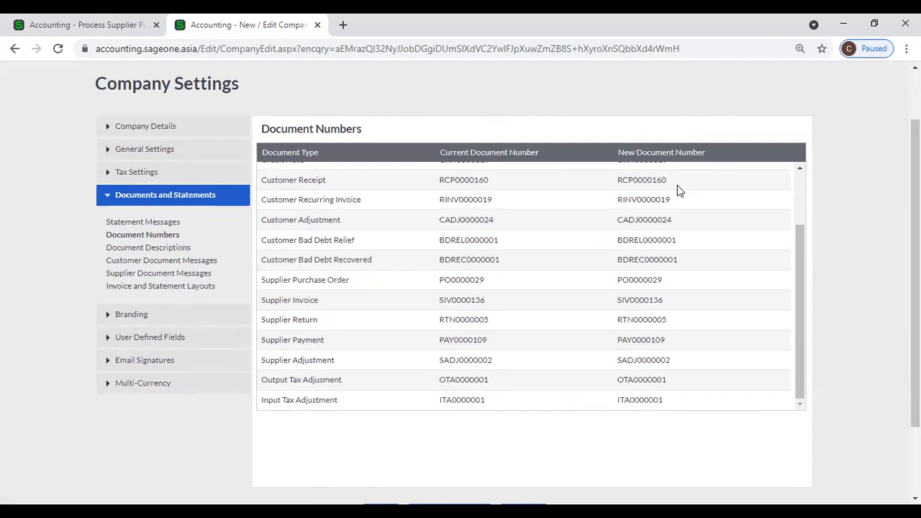
{"action": "scroll", "coordinate": [678, 185], "scroll_direction": "up", "scroll_amount": 3}
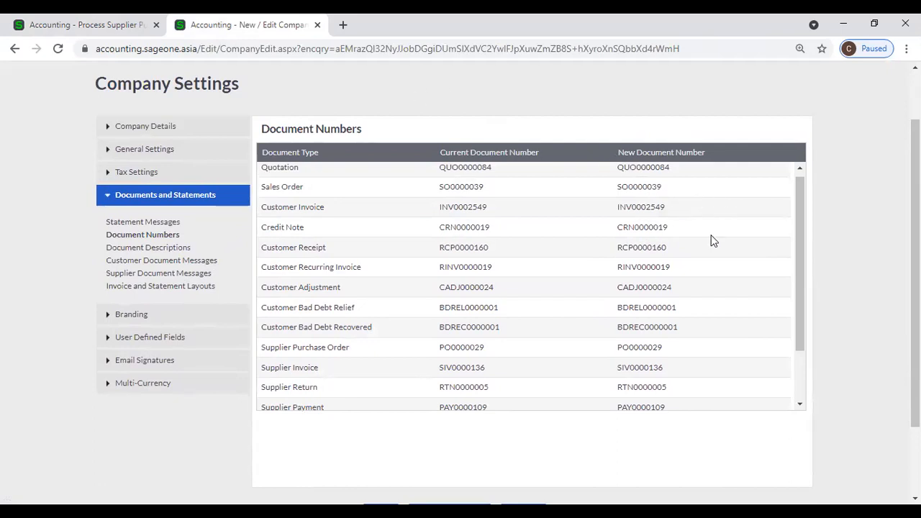
- Return to the purchase order and review the available document layouts, keeping Cleanline PO
{"action": "left_click", "coordinate": [81, 26]}
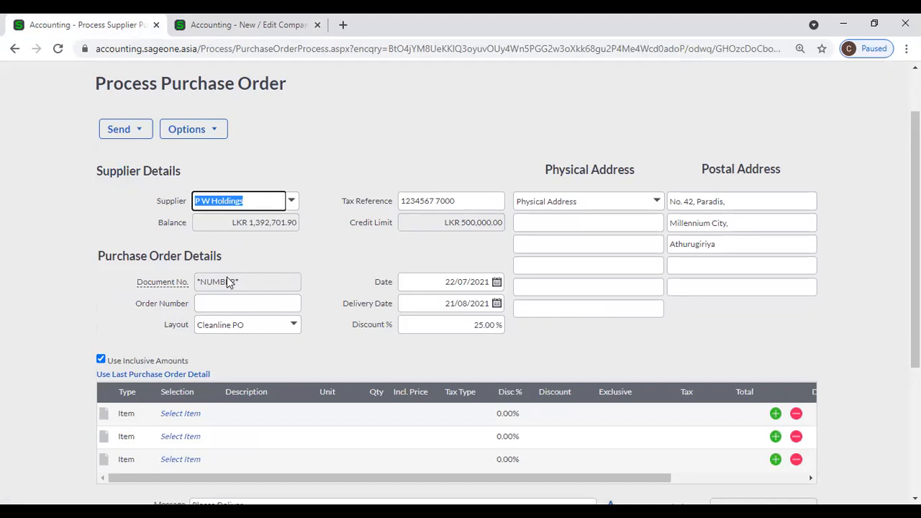
{"action": "left_click", "coordinate": [314, 262]}
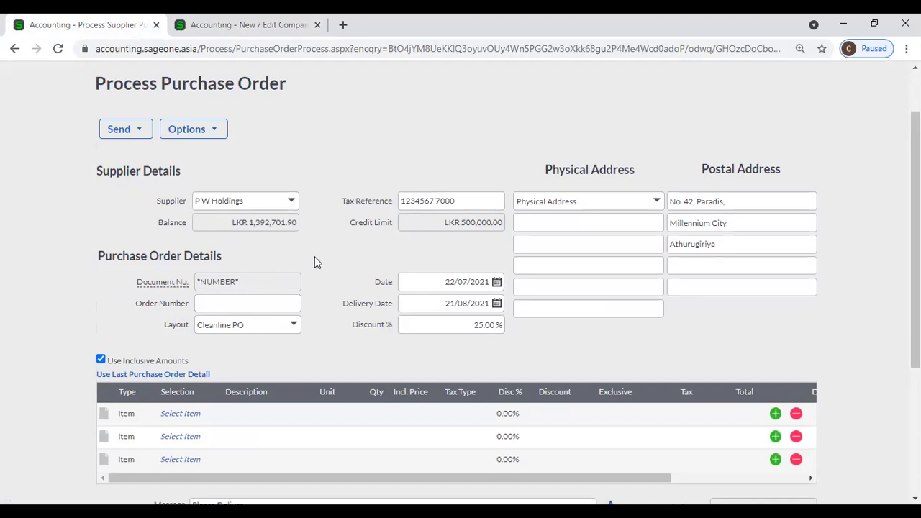
{"action": "scroll", "coordinate": [321, 257], "scroll_direction": "down", "scroll_amount": 1}
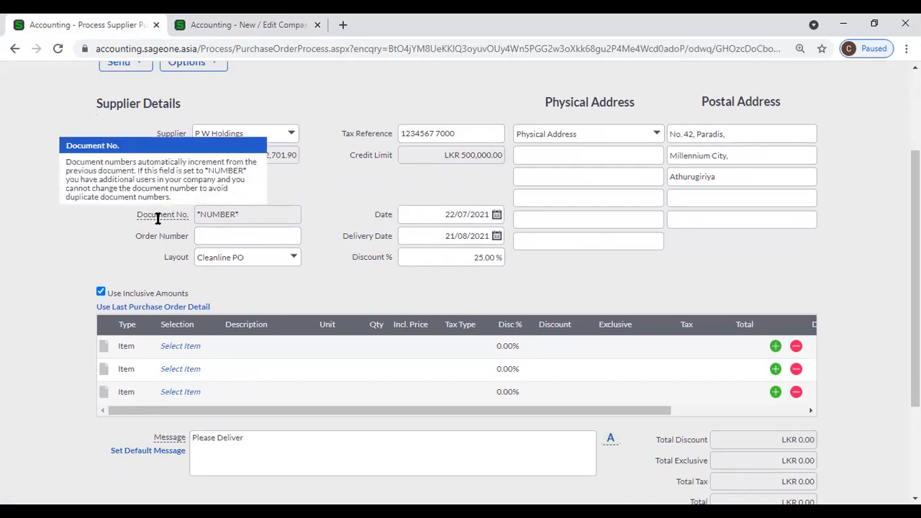
{"action": "scroll", "coordinate": [349, 208], "scroll_direction": "down", "scroll_amount": 1}
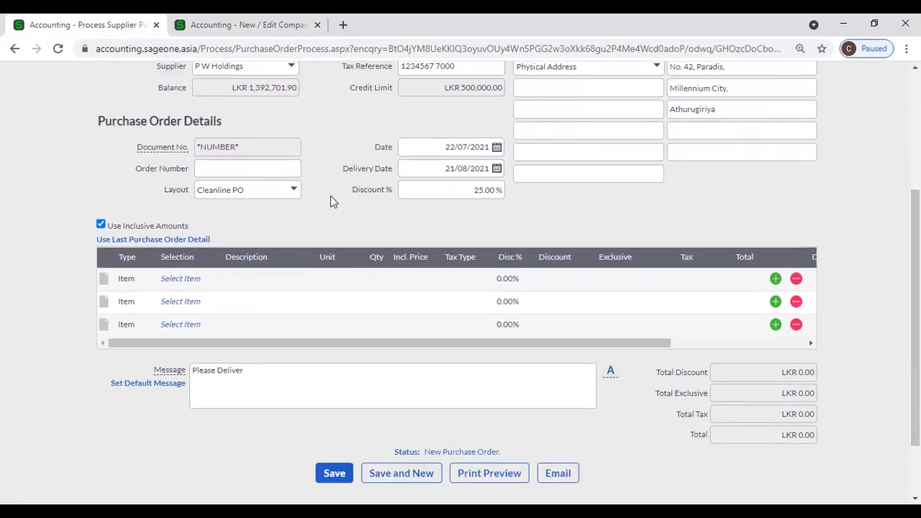
{"action": "left_click", "coordinate": [303, 195]}
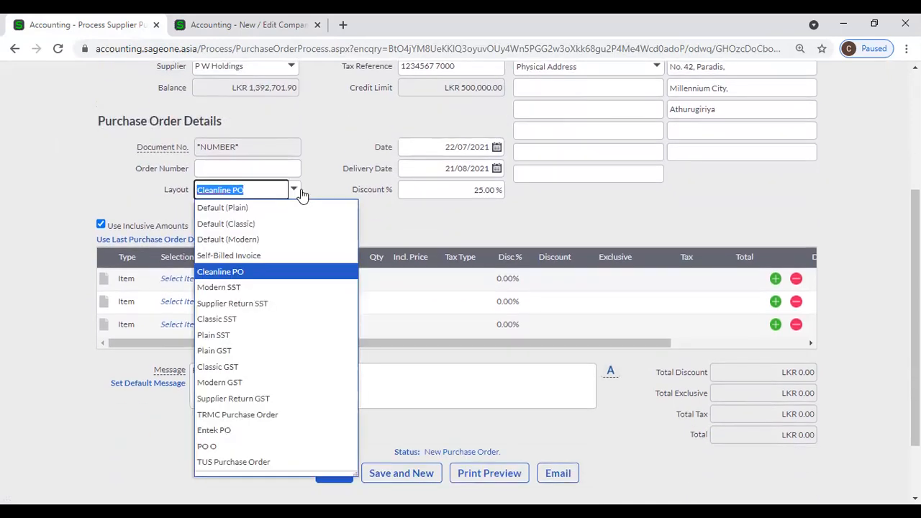
{"action": "left_click", "coordinate": [329, 179]}
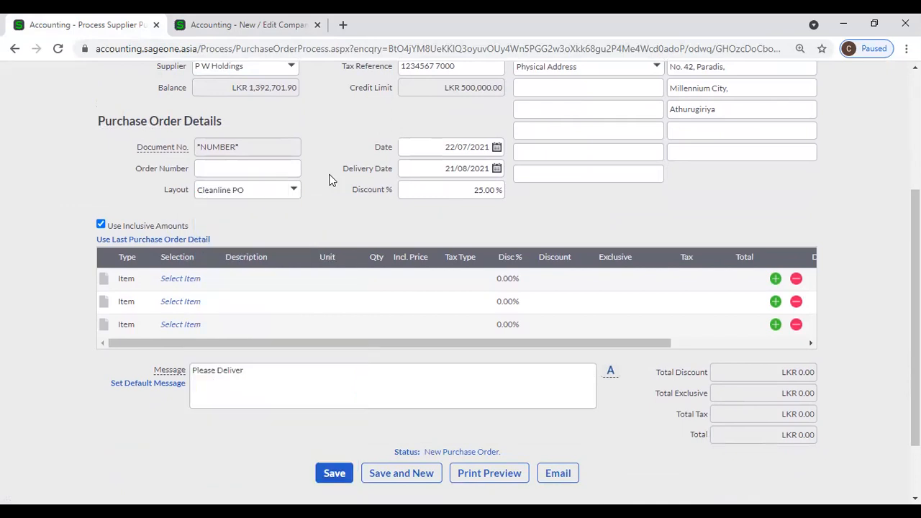
{"action": "scroll", "coordinate": [341, 207], "scroll_direction": "up", "scroll_amount": 2}
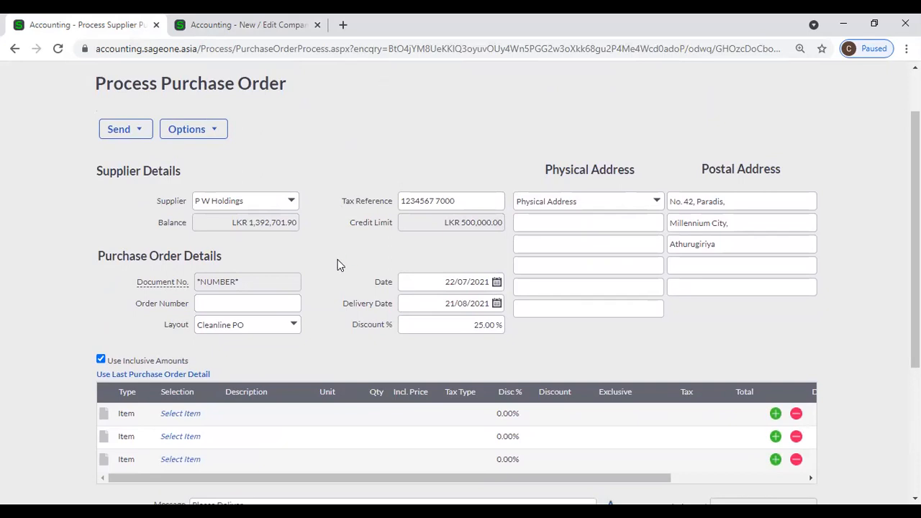
{"action": "left_click", "coordinate": [301, 324]}
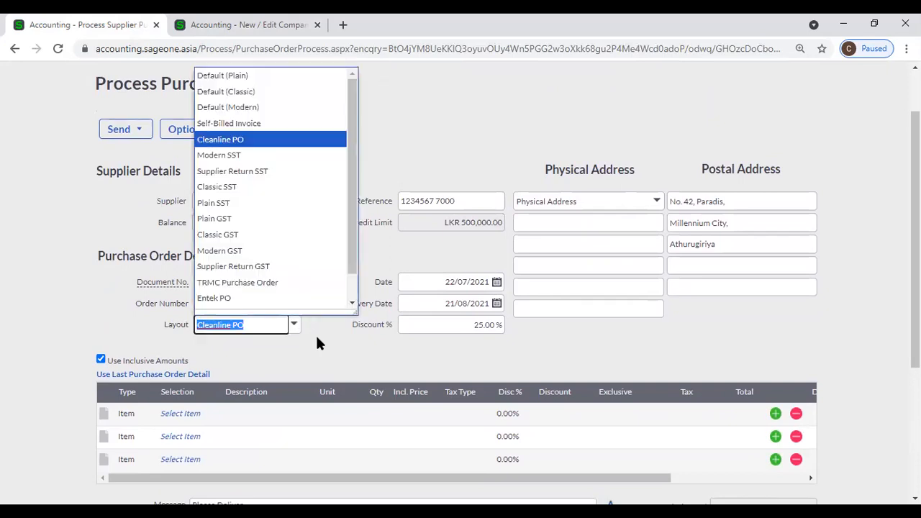
{"action": "left_click", "coordinate": [318, 344]}
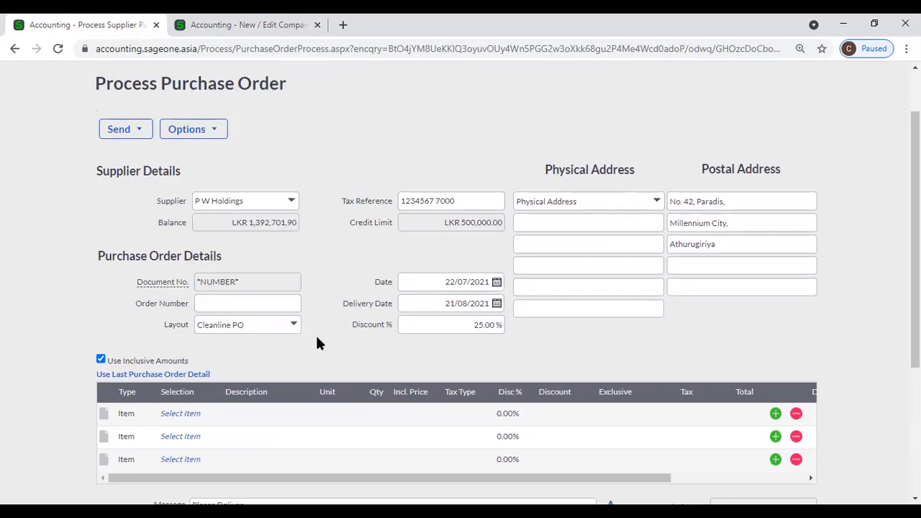
- Review the purchase order's date, delivery date and discount percentage fields
{"action": "left_click", "coordinate": [399, 305]}
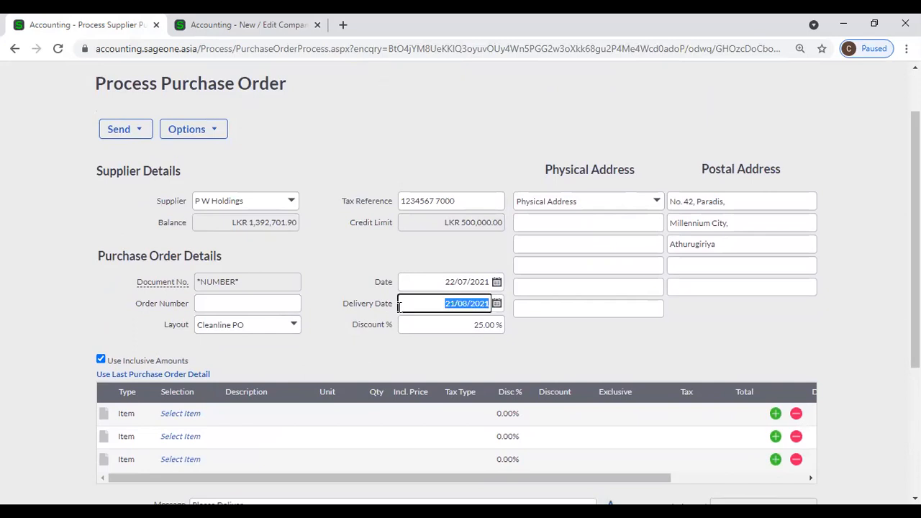
{"action": "left_click", "coordinate": [436, 284]}
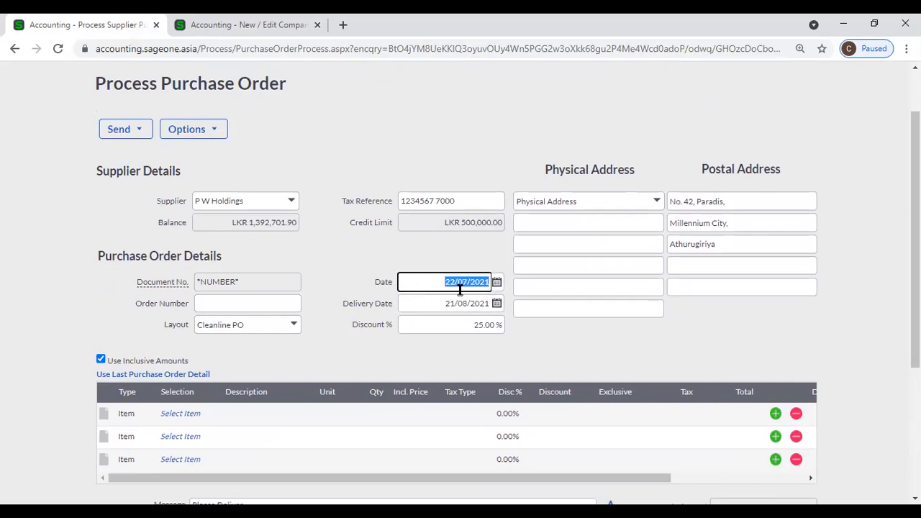
{"action": "left_click", "coordinate": [428, 304]}
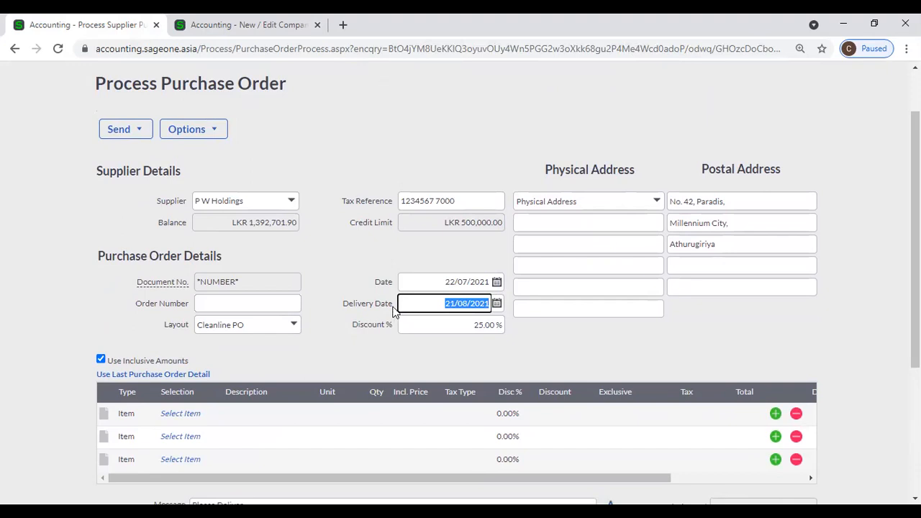
{"action": "left_click", "coordinate": [363, 343]}
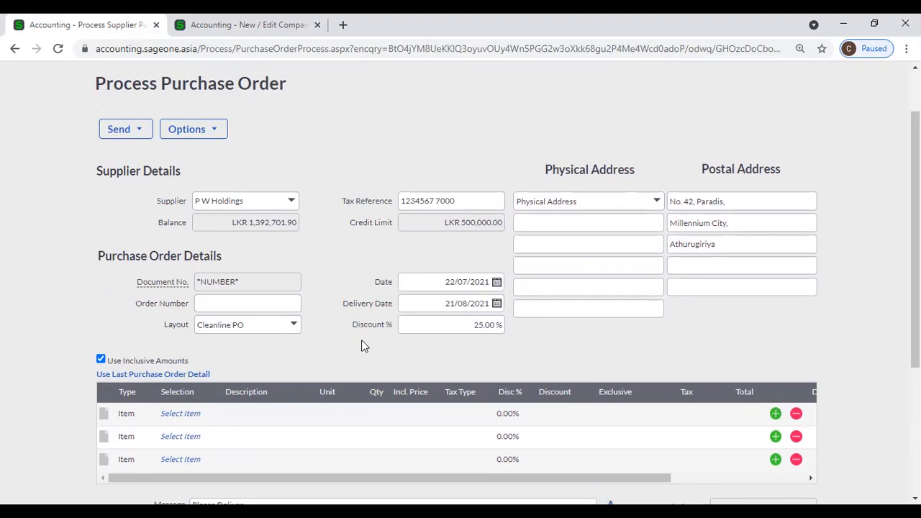
{"action": "left_click", "coordinate": [453, 325]}
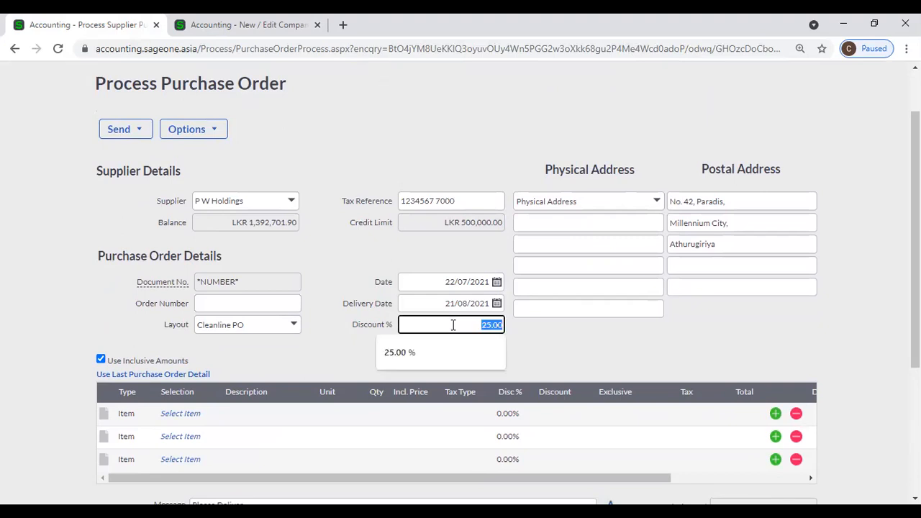
{"action": "left_click", "coordinate": [554, 336]}
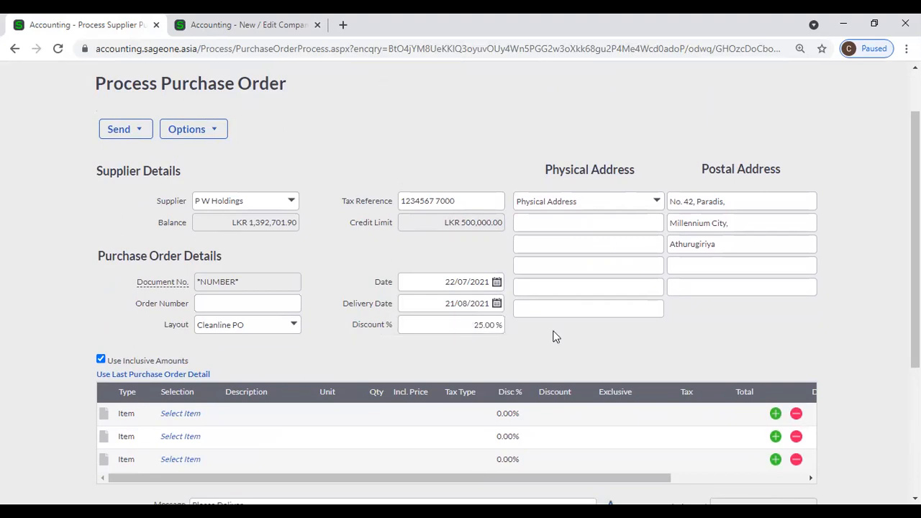
- Open a blank new supplier form in the second browser tab and examine its default discount and payment due date settings
{"action": "left_click", "coordinate": [258, 30]}
{"action": "scroll", "coordinate": [180, 153], "scroll_direction": "up", "scroll_amount": 1}
{"action": "mouse_move", "coordinate": [211, 106]}
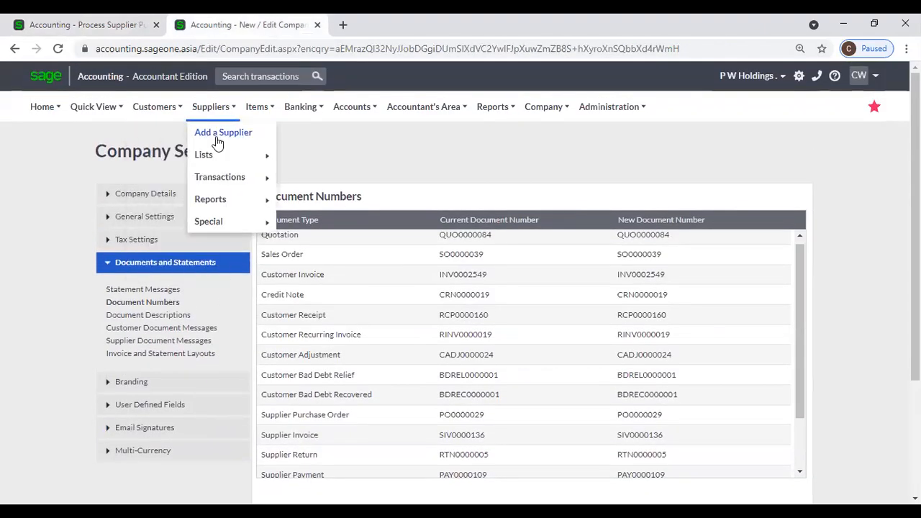
{"action": "left_click", "coordinate": [214, 137]}
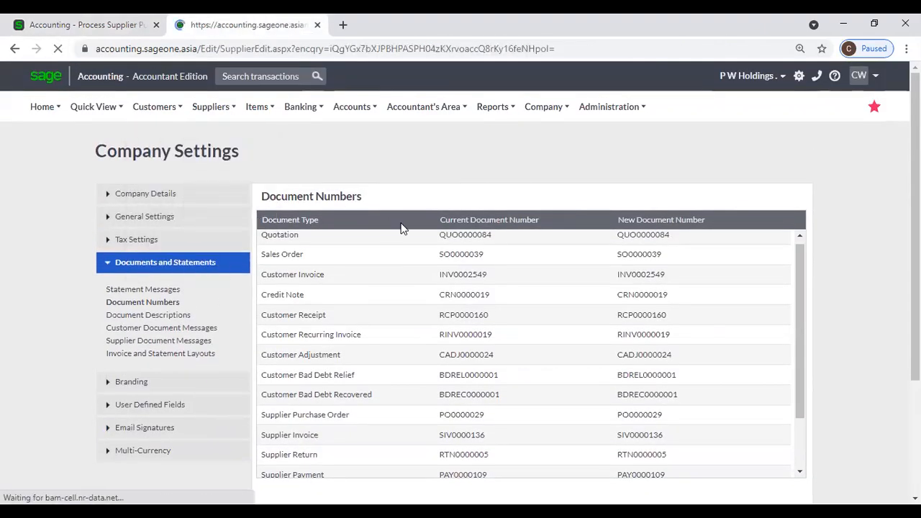
{"action": "scroll", "coordinate": [463, 242], "scroll_direction": "down", "scroll_amount": 3}
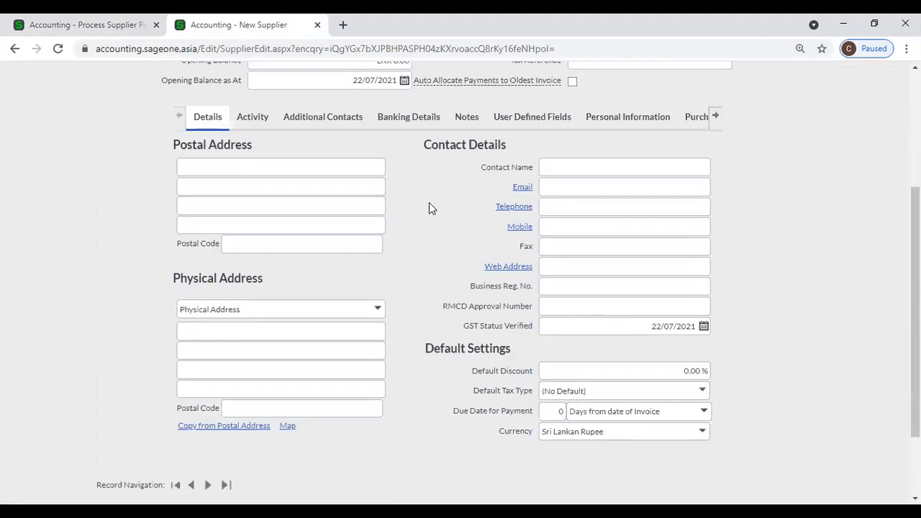
{"action": "scroll", "coordinate": [689, 309], "scroll_direction": "down", "scroll_amount": 2}
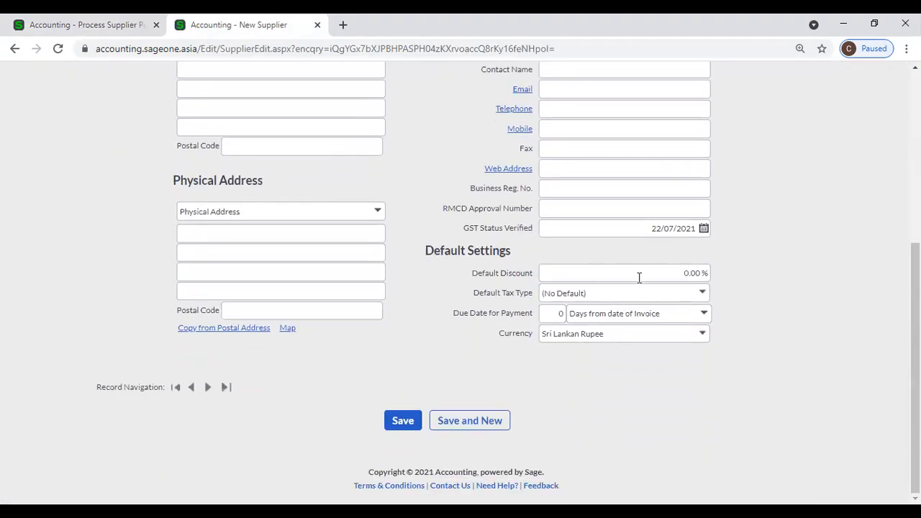
{"action": "left_click", "coordinate": [638, 276]}
{"action": "scroll", "coordinate": [370, 208], "scroll_direction": "up", "scroll_amount": 4}
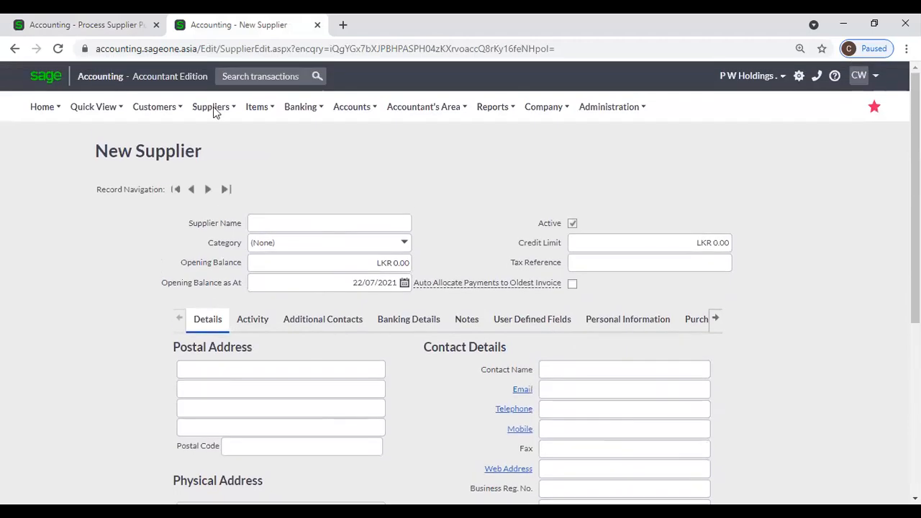
- Open the list of suppliers in the second browser tab
{"action": "left_click", "coordinate": [214, 107]}
{"action": "mouse_move", "coordinate": [216, 156]}
{"action": "left_click", "coordinate": [309, 157]}
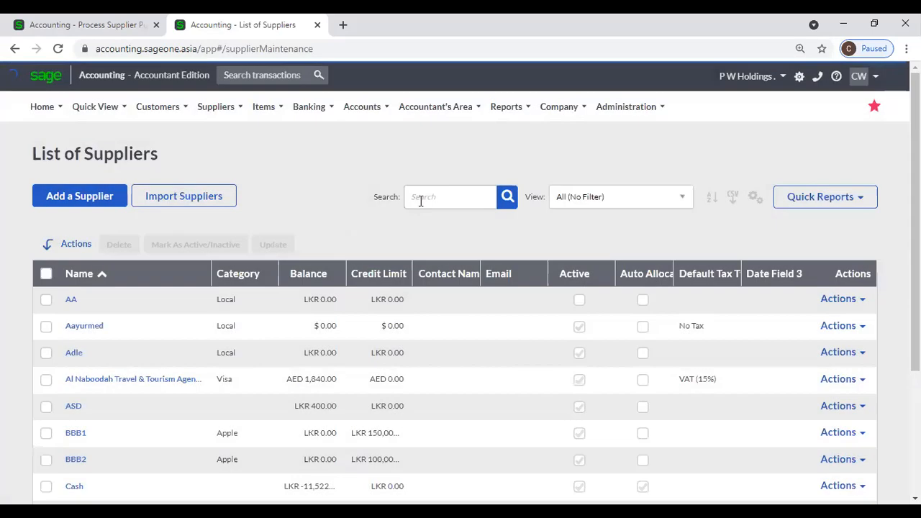
- Search the supplier list for "p W" and open the P W Holdings supplier record
{"action": "left_click", "coordinate": [427, 201]}
{"action": "type", "text": "p W"}
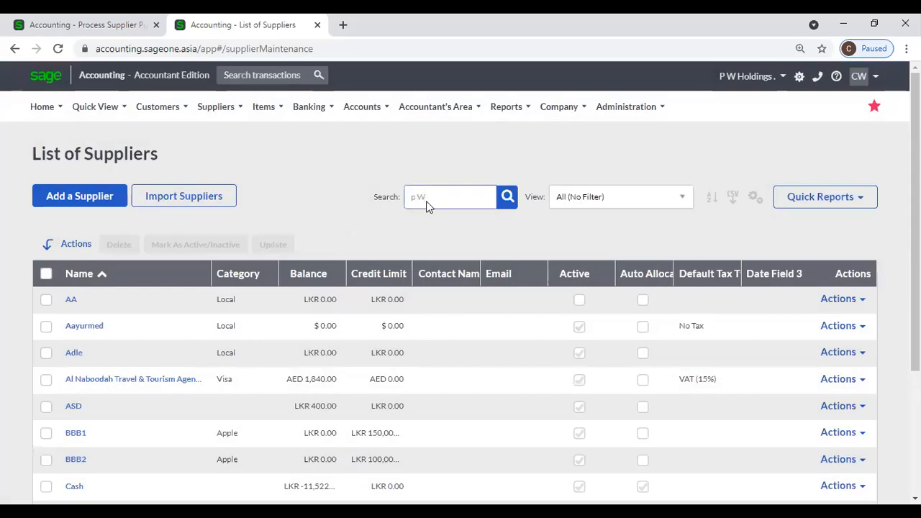
{"action": "key", "text": "Return"}
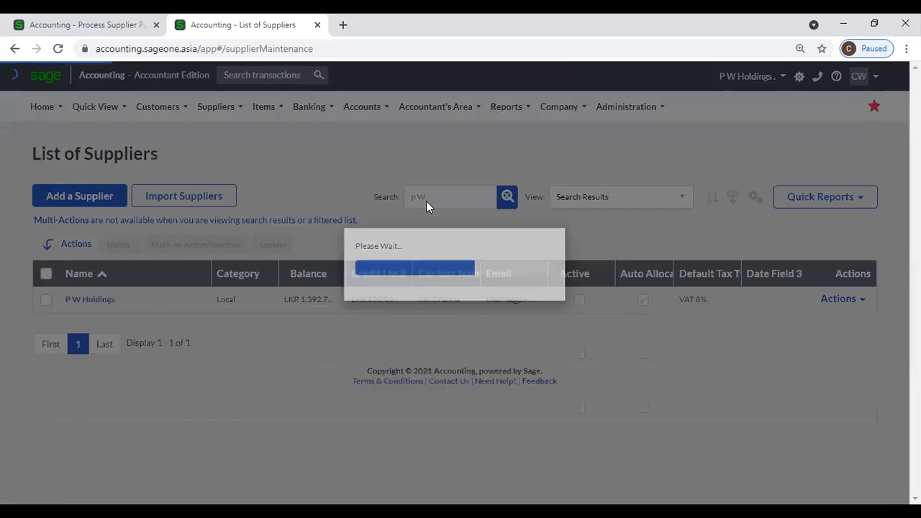
{"action": "left_click", "coordinate": [88, 303]}
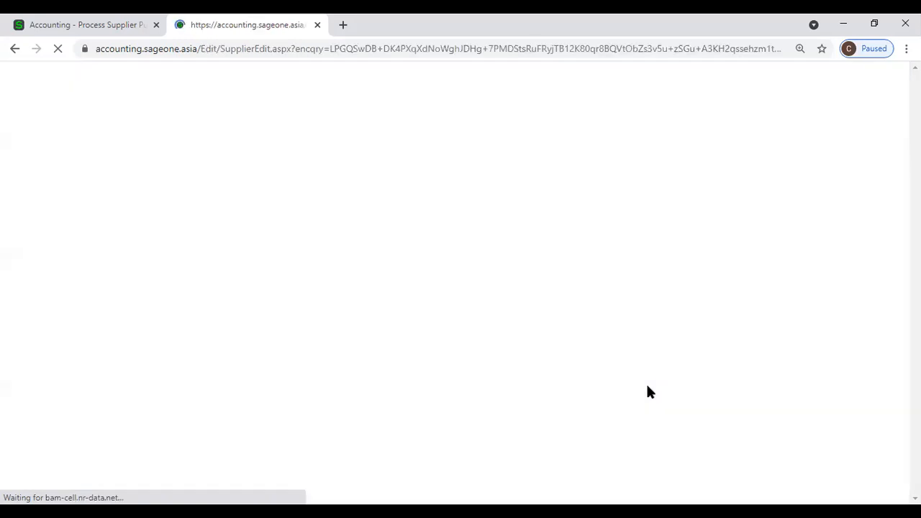
{"action": "scroll", "coordinate": [647, 391], "scroll_direction": "down", "scroll_amount": 5}
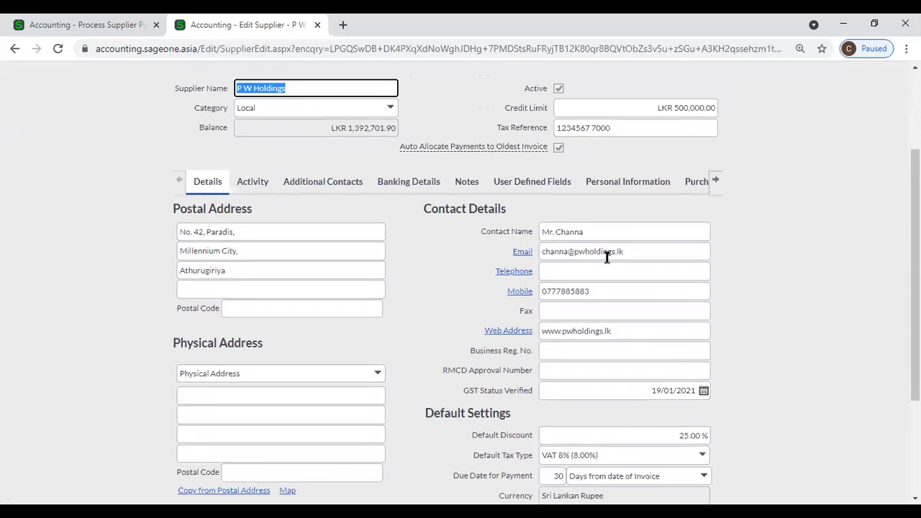
- View the report layouts assigned to P W Holdings and compare them with the layout on the purchase order
{"action": "left_click", "coordinate": [717, 181]}
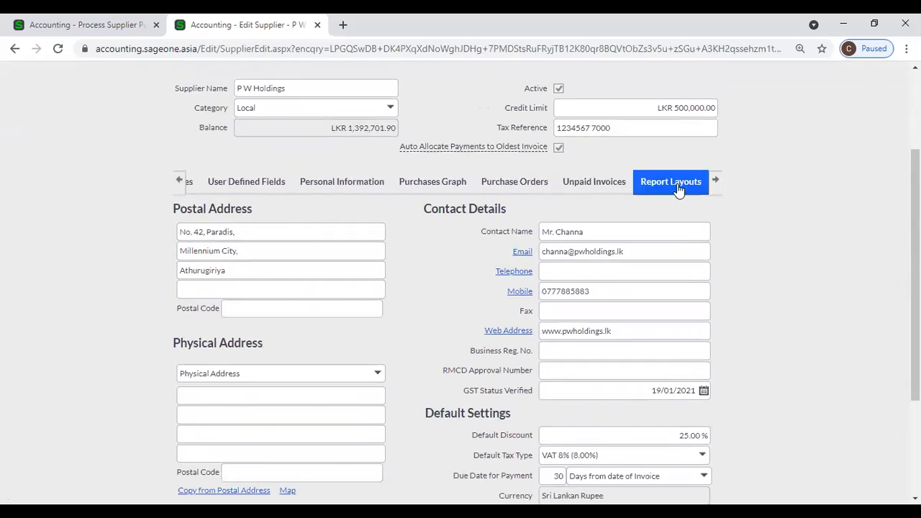
{"action": "left_click", "coordinate": [679, 189]}
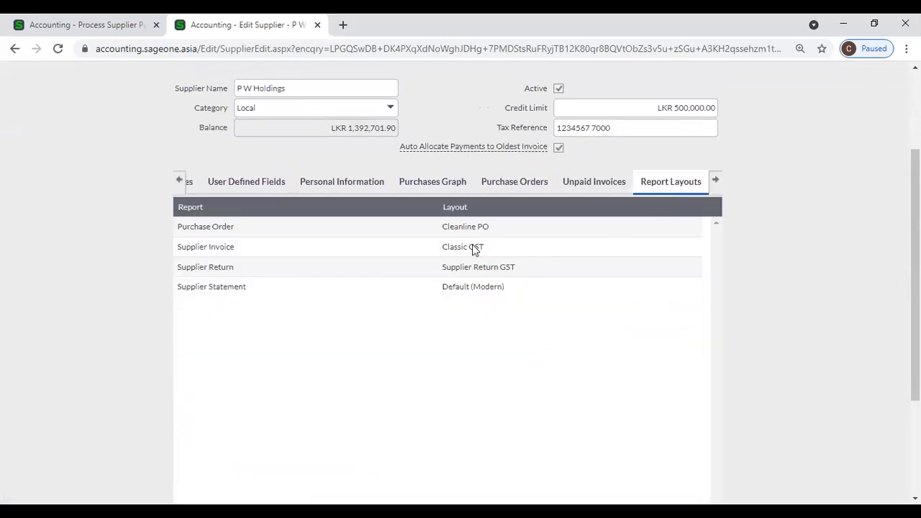
{"action": "left_click", "coordinate": [76, 25]}
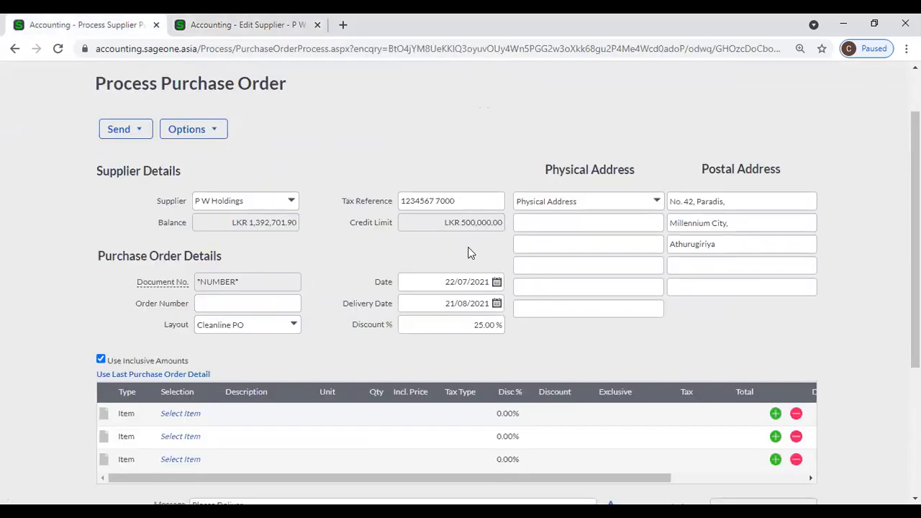
- Review the default discount, tax type and payment due date in the P W Holdings supplier details, and return to the purchase order
{"action": "left_click", "coordinate": [177, 26]}
{"action": "scroll", "coordinate": [546, 242], "scroll_direction": "up", "scroll_amount": 2}
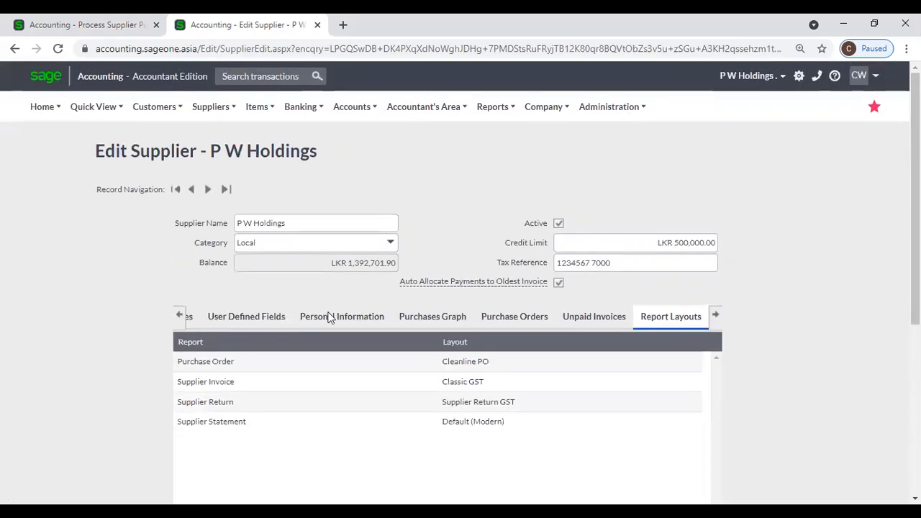
{"action": "left_click", "coordinate": [179, 316]}
{"action": "left_click", "coordinate": [178, 318]}
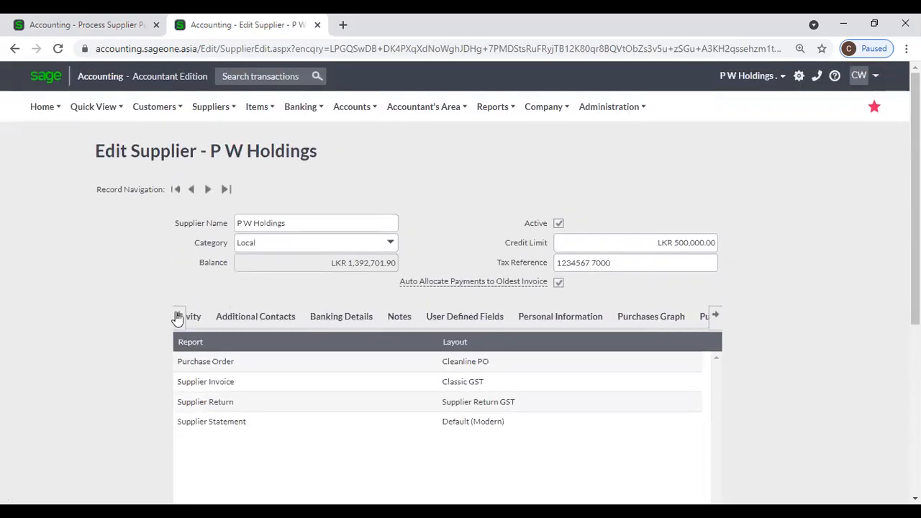
{"action": "left_click", "coordinate": [205, 316]}
{"action": "scroll", "coordinate": [710, 400], "scroll_direction": "down", "scroll_amount": 1}
{"action": "scroll", "coordinate": [710, 399], "scroll_direction": "down", "scroll_amount": 2}
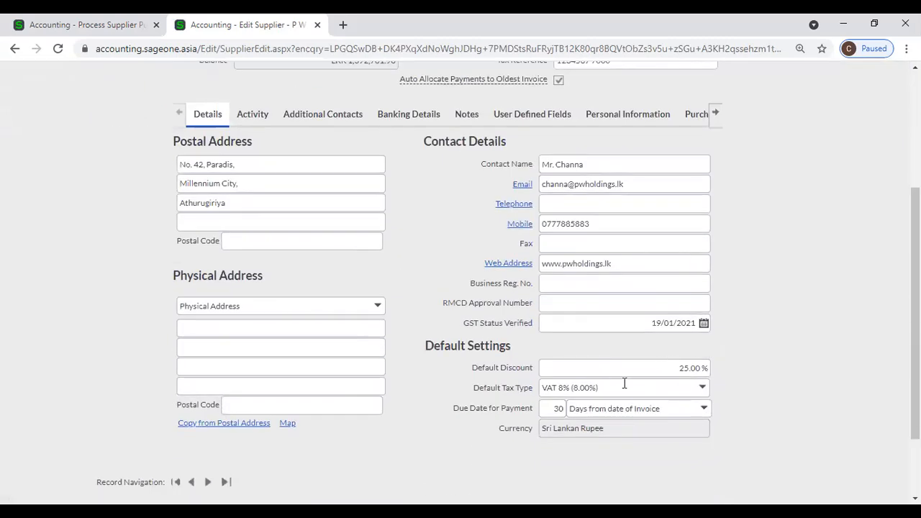
{"action": "left_click", "coordinate": [90, 28]}
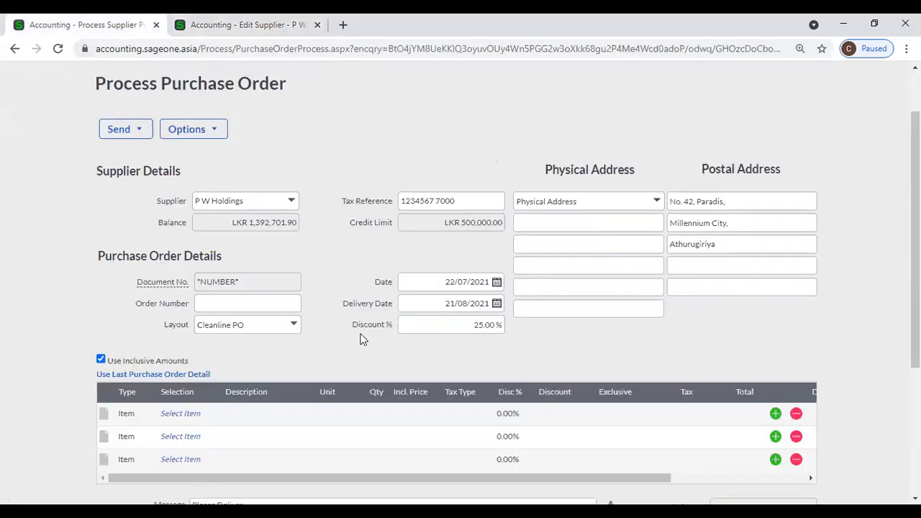
- Add item S50U5Prm, Sage 50 US Premium 5 User, to the first line of the purchase order
{"action": "scroll", "coordinate": [251, 360], "scroll_direction": "down", "scroll_amount": 2}
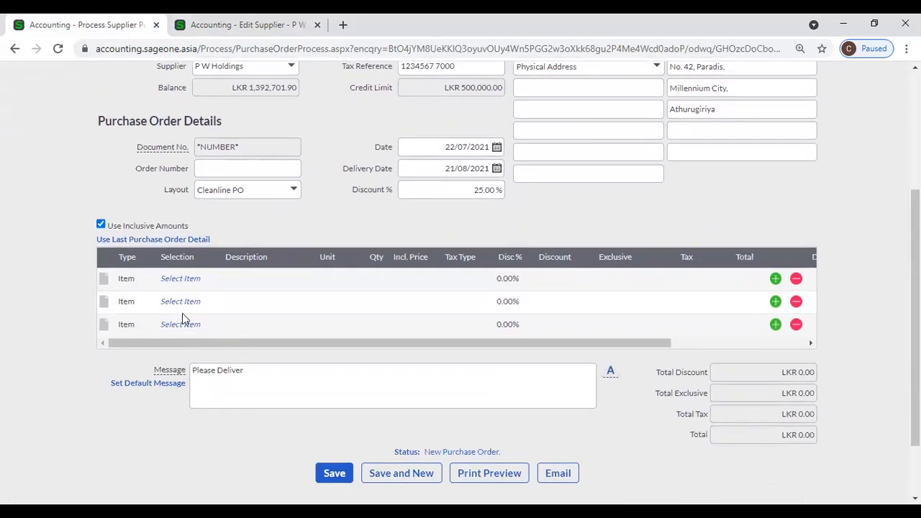
{"action": "left_click", "coordinate": [184, 279]}
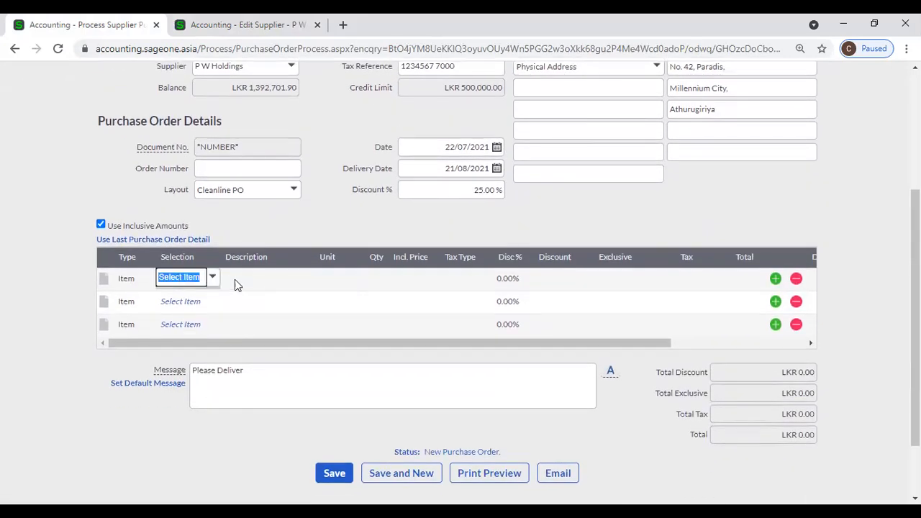
{"action": "left_click", "coordinate": [212, 279]}
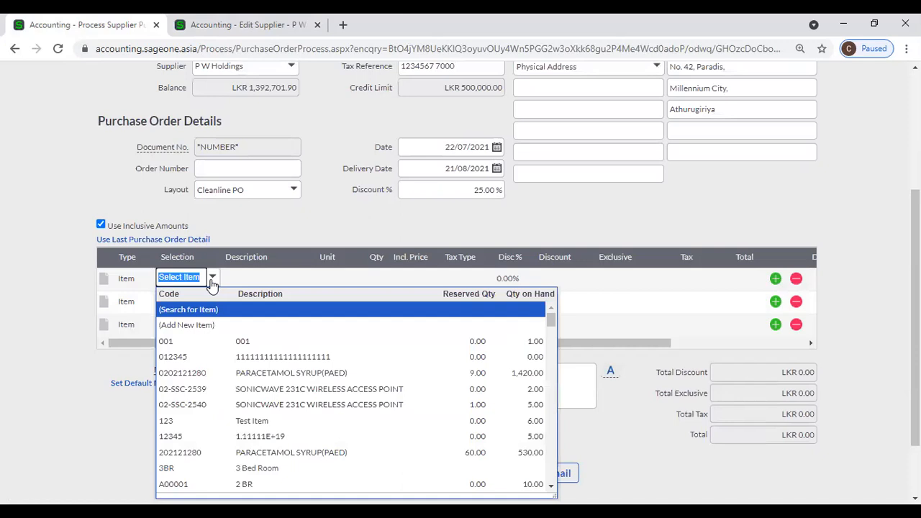
{"action": "type", "text": "sa"}
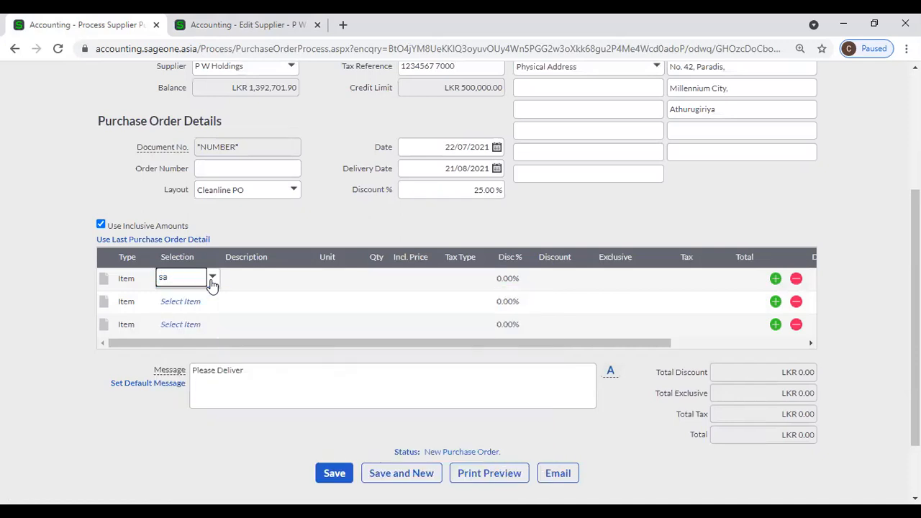
{"action": "key", "text": "BackSpace"}
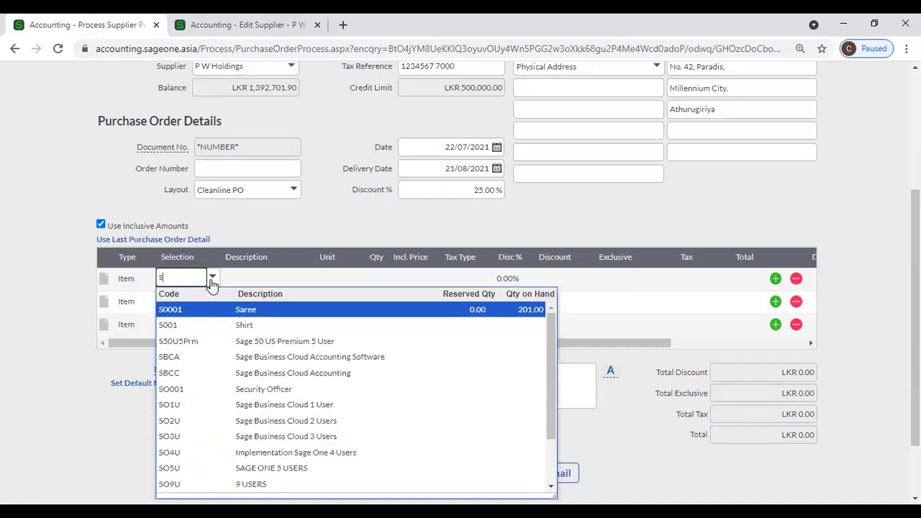
{"action": "left_click", "coordinate": [264, 340]}
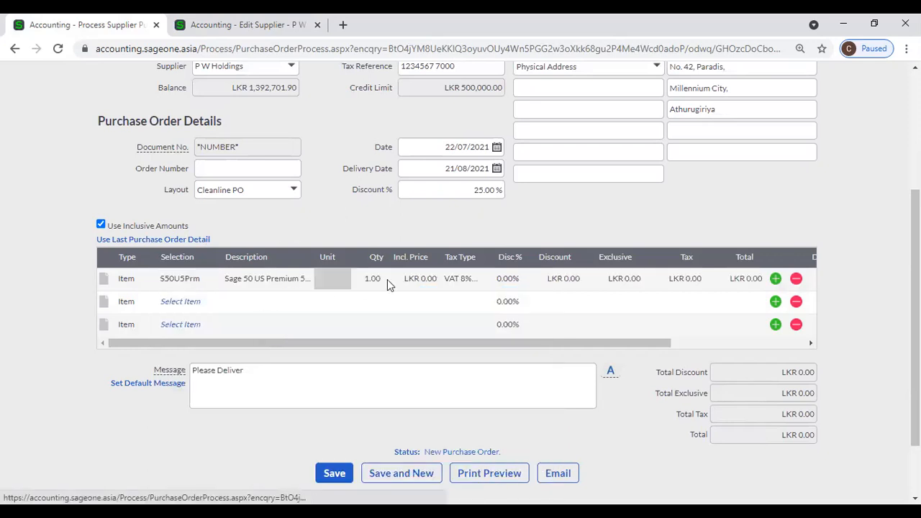
{"action": "left_click", "coordinate": [200, 283]}
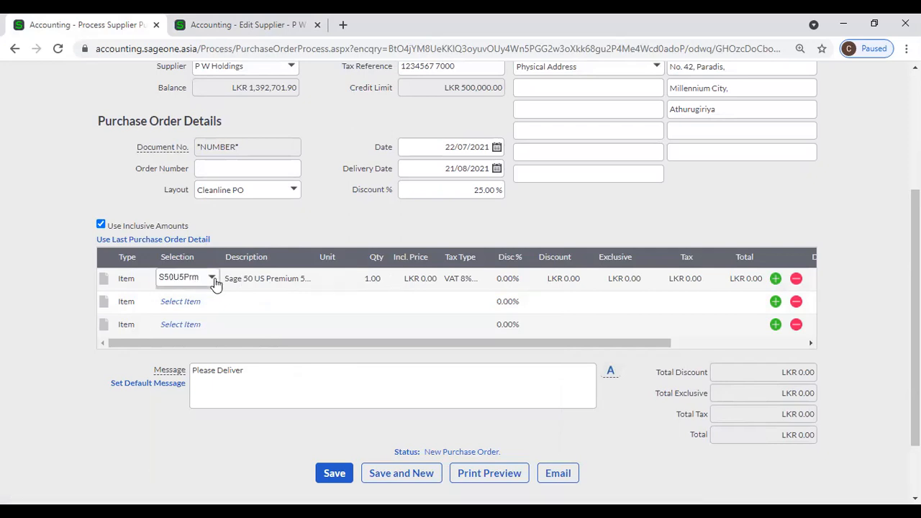
{"action": "left_click", "coordinate": [212, 278]}
{"action": "left_click", "coordinate": [282, 229]}
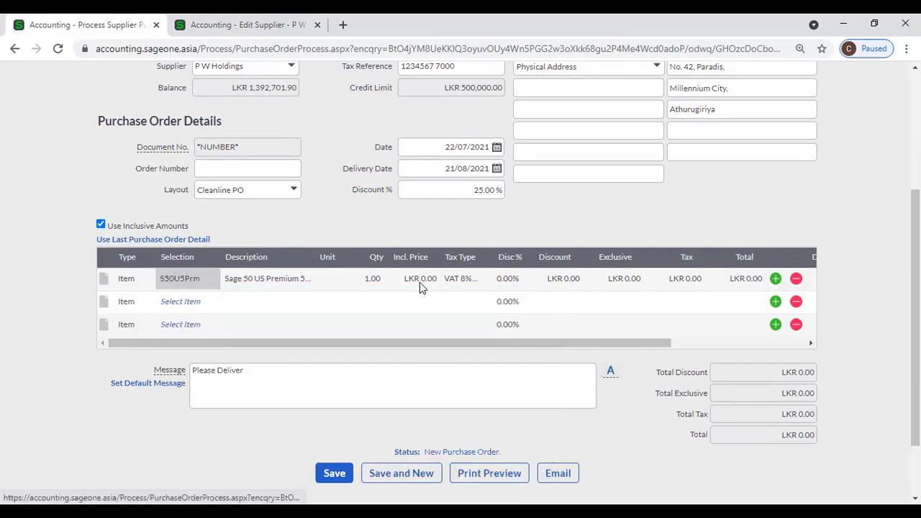
- Set the inclusive price of the S50U5Prm line to 350000 and review the line's remaining columns
{"action": "left_click", "coordinate": [421, 281]}
{"action": "type", "text": "5"}
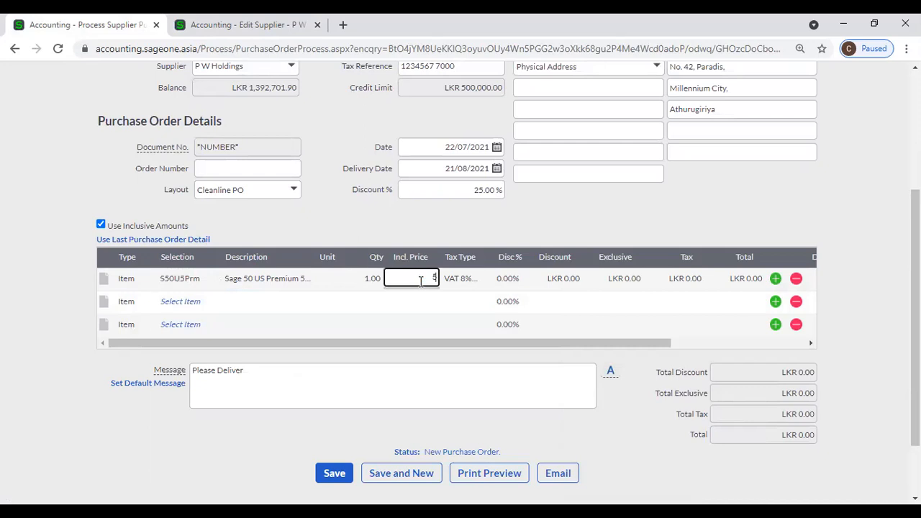
{"action": "type", "text": "50000"}
{"action": "key", "text": "Tab"}
{"action": "left_click", "coordinate": [480, 236]}
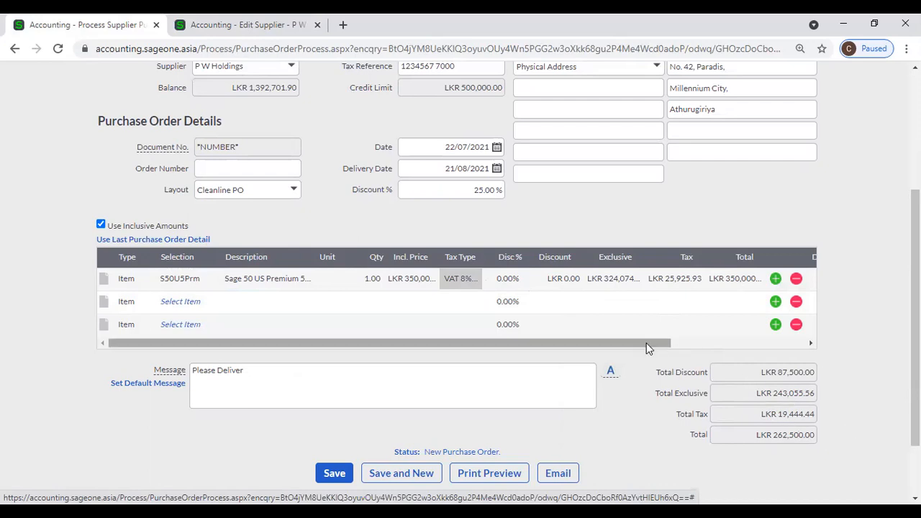
{"action": "left_click", "coordinate": [698, 346]}
{"action": "left_click_drag", "start_coordinate": [697, 346], "coordinate": [473, 346]}
- Set the quantity of the S50U5Prm line to 2 and review the order totals against the supplier's credit limit
{"action": "left_click", "coordinate": [374, 285]}
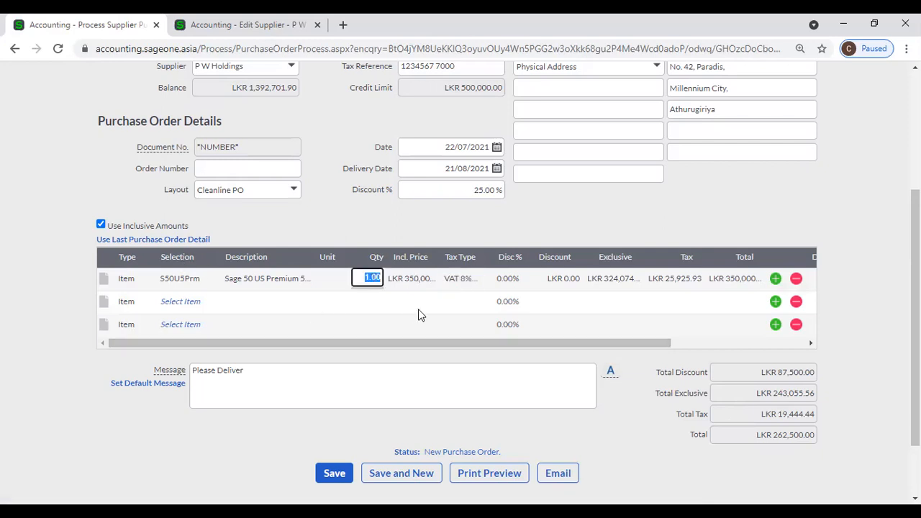
{"action": "type", "text": "2"}
{"action": "key", "text": "Tab"}
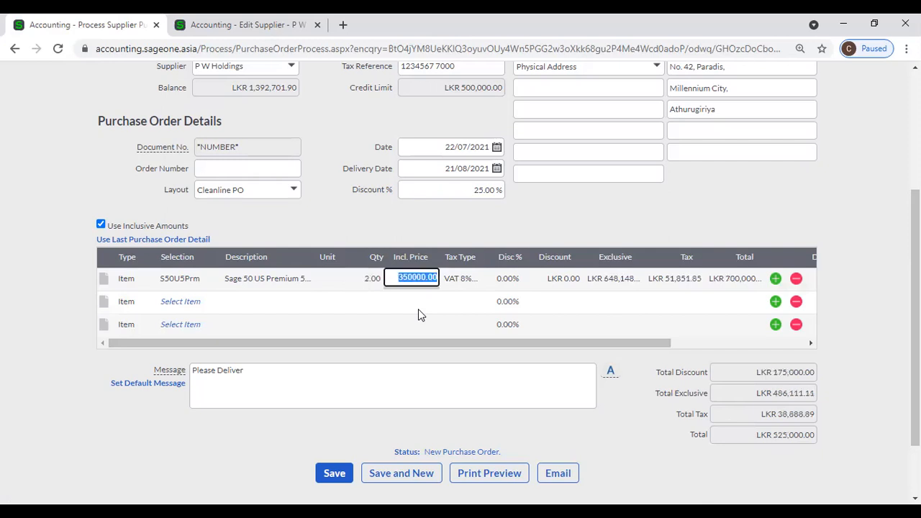
{"action": "left_click", "coordinate": [617, 434]}
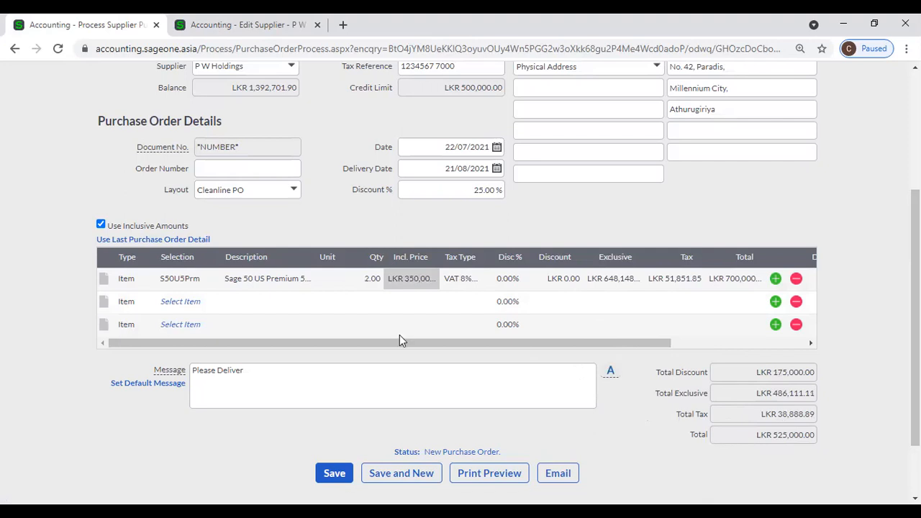
{"action": "scroll", "coordinate": [332, 324], "scroll_direction": "up", "scroll_amount": 1}
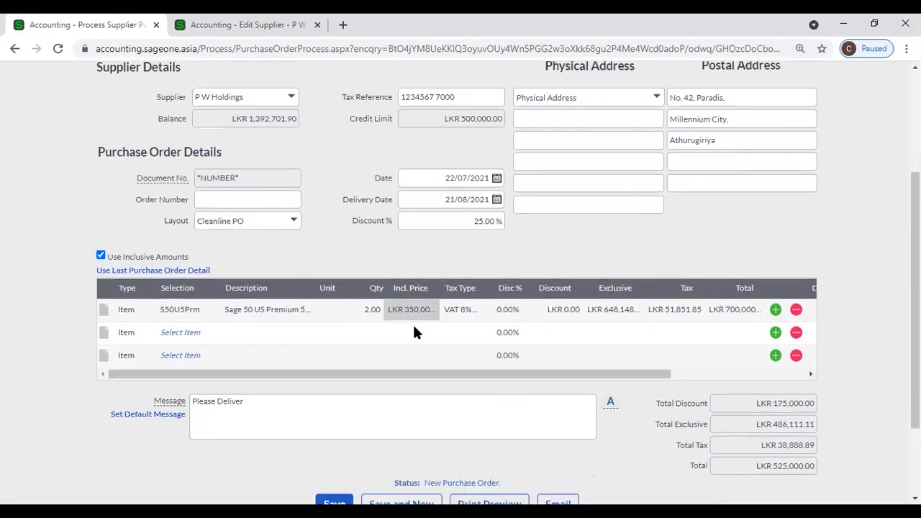
{"action": "scroll", "coordinate": [417, 329], "scroll_direction": "down", "scroll_amount": 2}
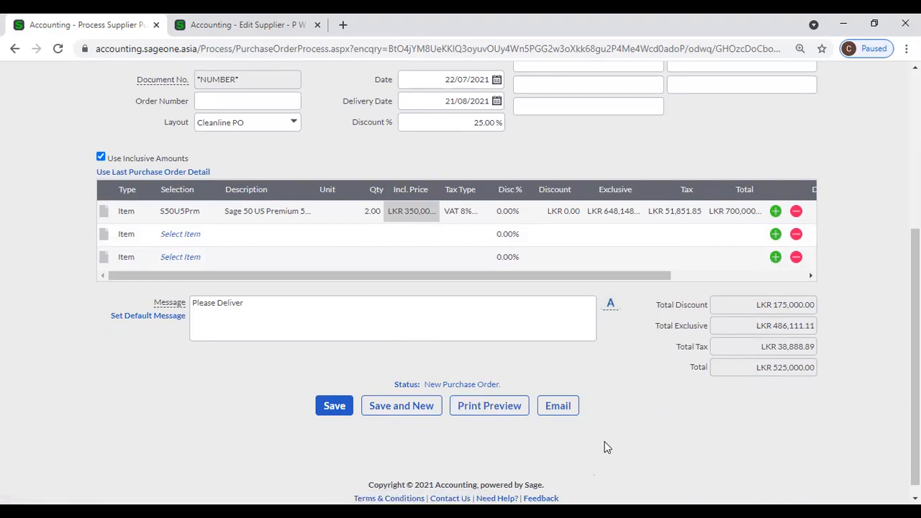
{"action": "scroll", "coordinate": [605, 446], "scroll_direction": "up", "scroll_amount": 1}
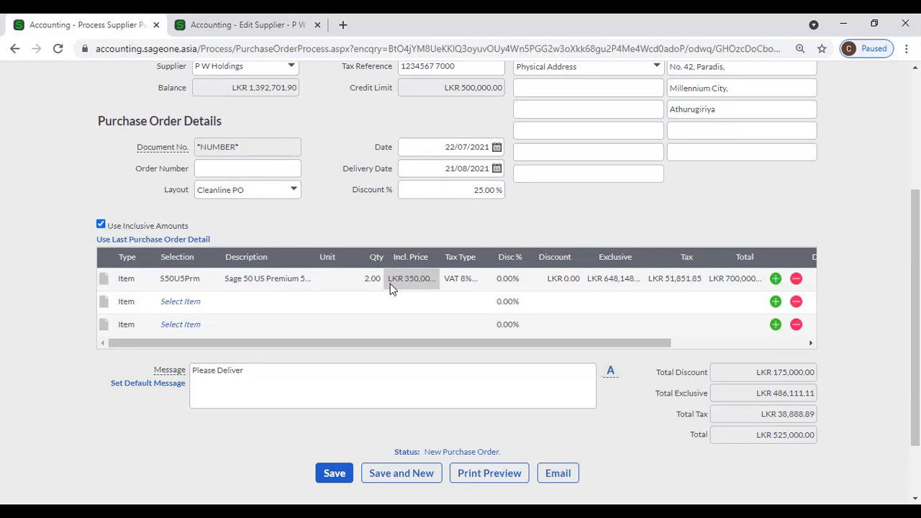
- Set the quantity of the S50U5Prm line to 1
{"action": "left_click", "coordinate": [362, 286]}
{"action": "type", "text": "1"}
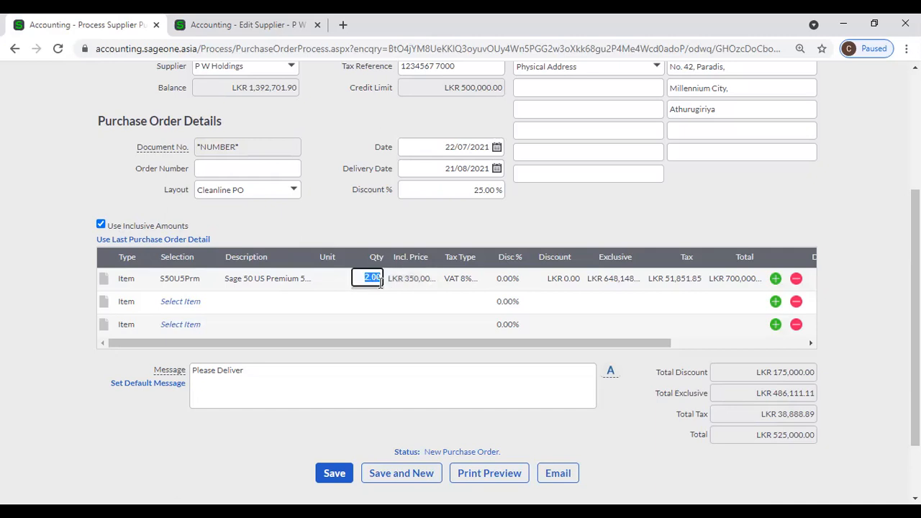
{"action": "key", "text": "Tab"}
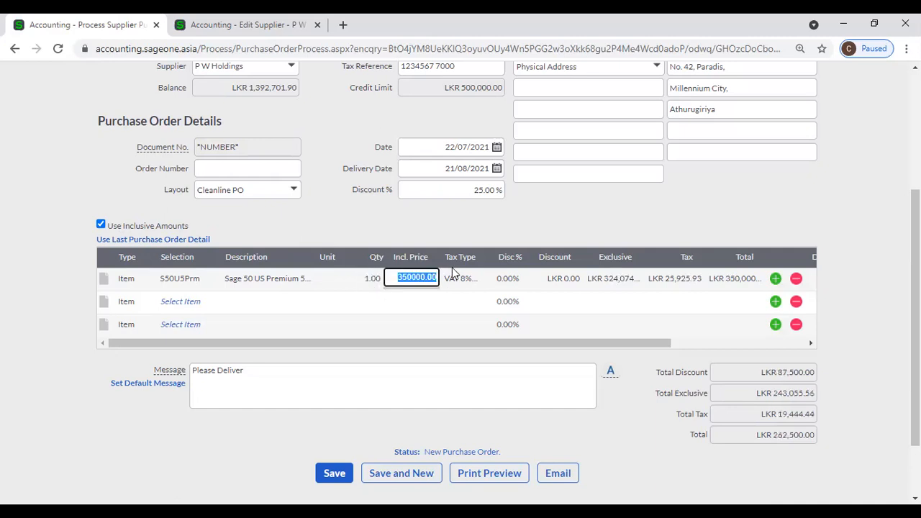
{"action": "left_click", "coordinate": [483, 230]}
- Set the purchase order's discount to 0% and turn off Use Inclusive Amounts
{"action": "left_click", "coordinate": [452, 197]}
{"action": "key", "text": "BackSpace"}
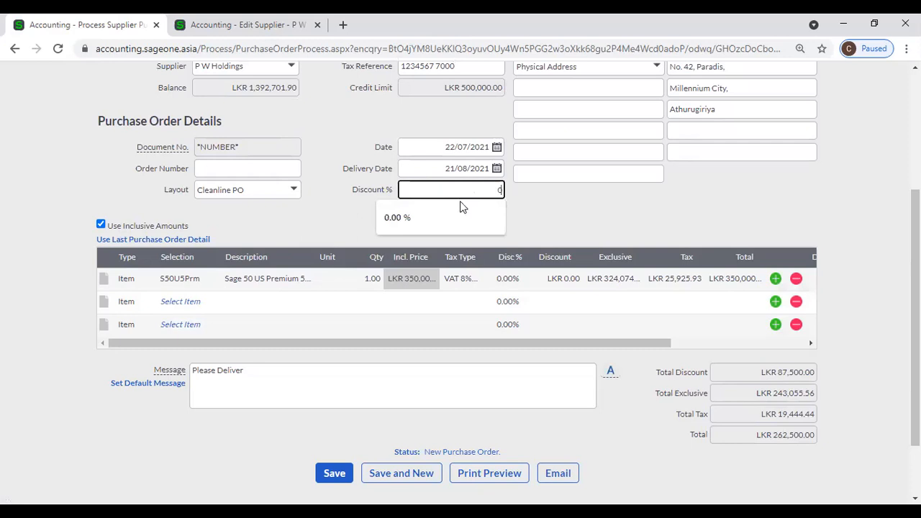
{"action": "left_click", "coordinate": [543, 229]}
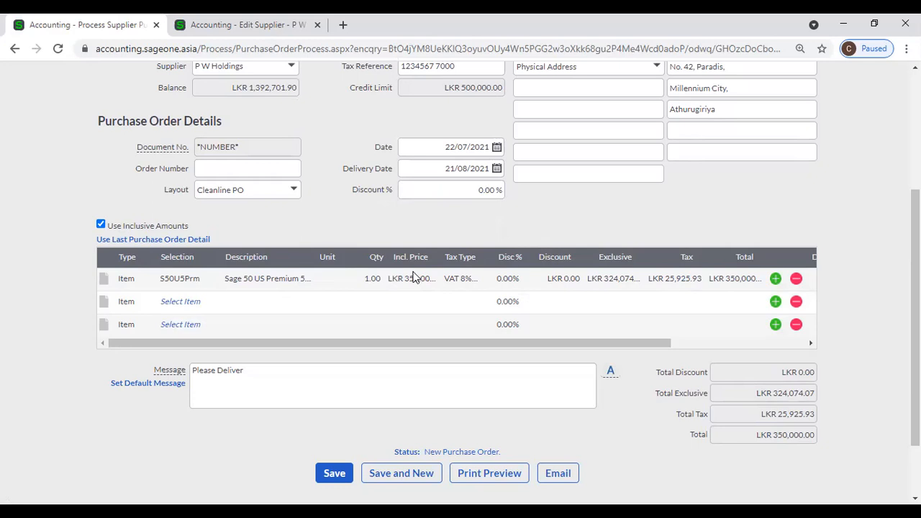
{"action": "left_click", "coordinate": [101, 226]}
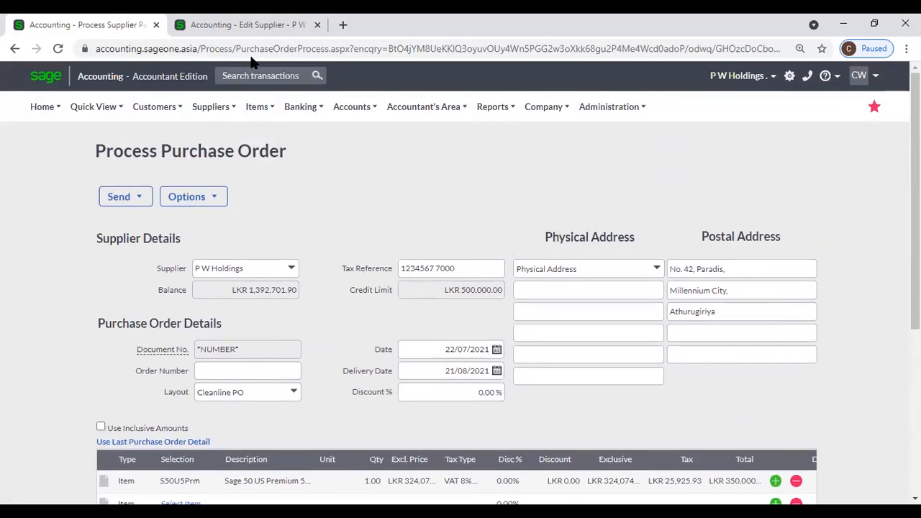
- Open the Company Settings page in the second browser tab
{"action": "left_click", "coordinate": [245, 24]}
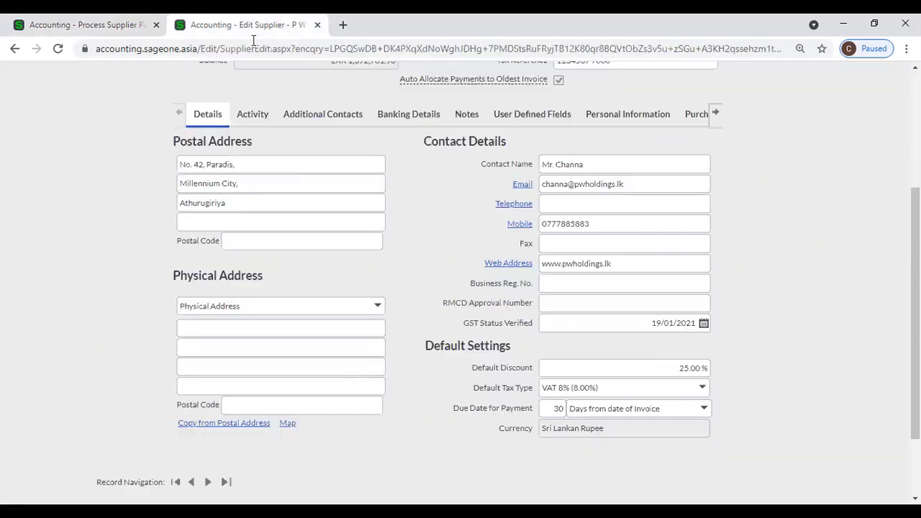
{"action": "scroll", "coordinate": [750, 122], "scroll_direction": "up", "scroll_amount": 3}
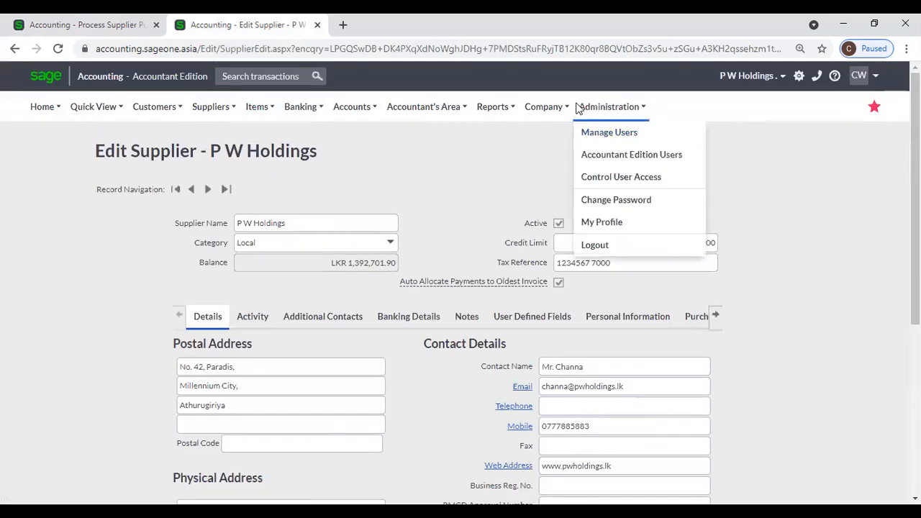
{"action": "mouse_move", "coordinate": [543, 115]}
{"action": "left_click", "coordinate": [544, 160]}
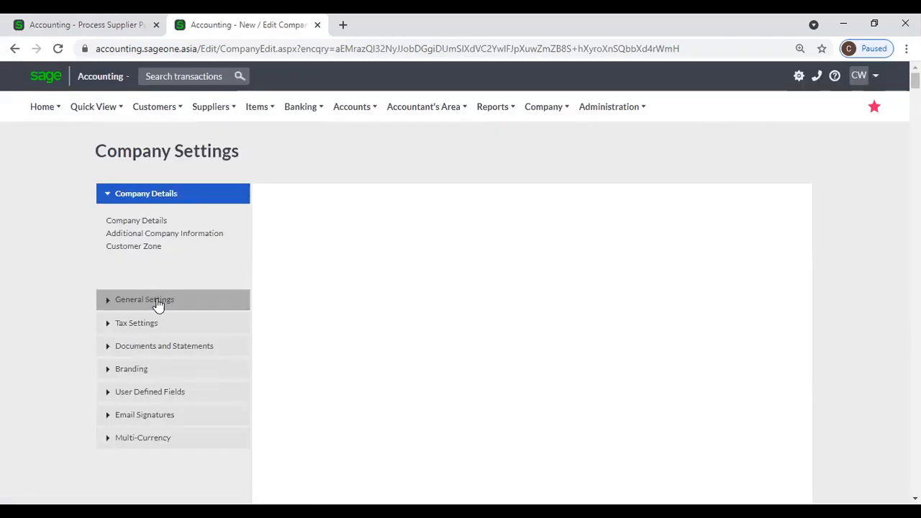
- Turn off inclusive processing on customer/supplier documents by default in the Customer and Supplier Settings and save the company settings
{"action": "left_click", "coordinate": [159, 302]}
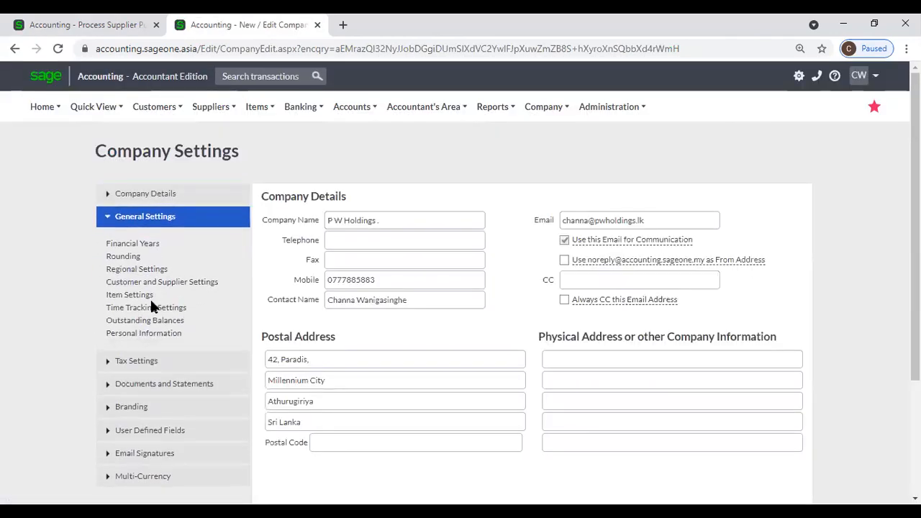
{"action": "left_click", "coordinate": [140, 295]}
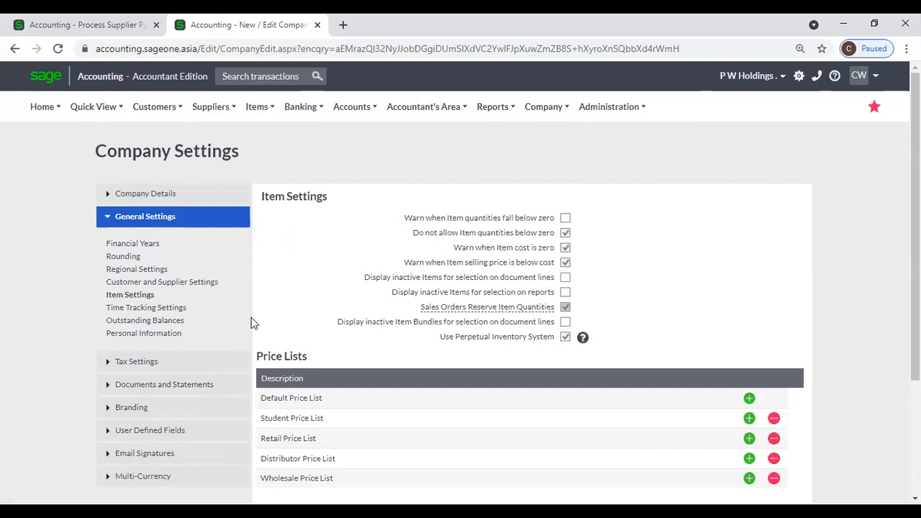
{"action": "left_click", "coordinate": [127, 284]}
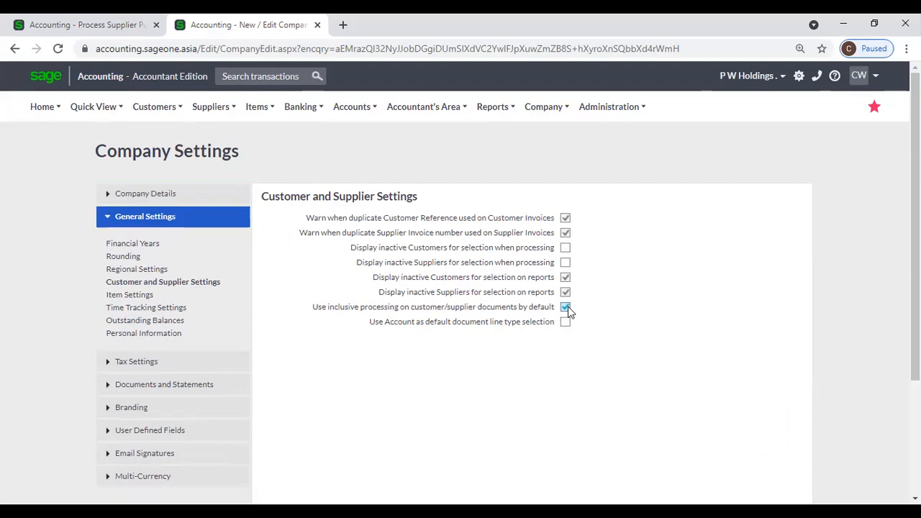
{"action": "scroll", "coordinate": [466, 380], "scroll_direction": "down", "scroll_amount": 3}
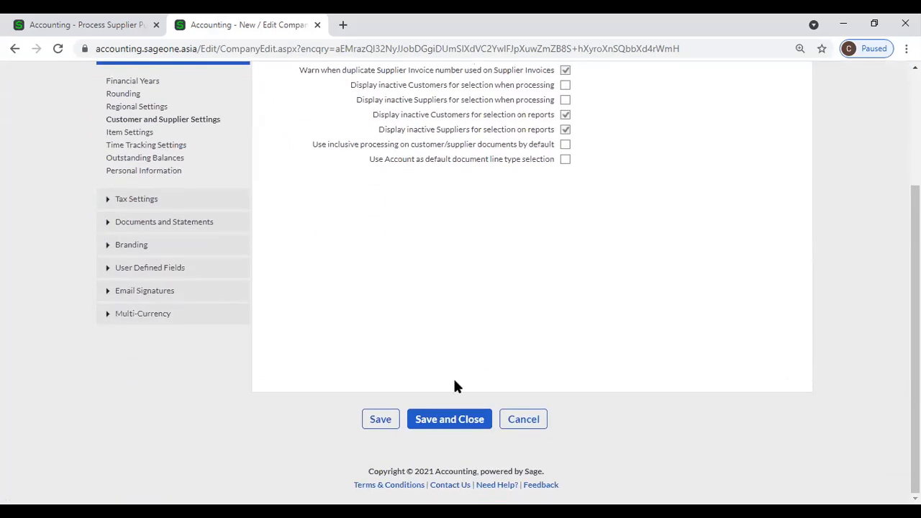
{"action": "left_click", "coordinate": [386, 422]}
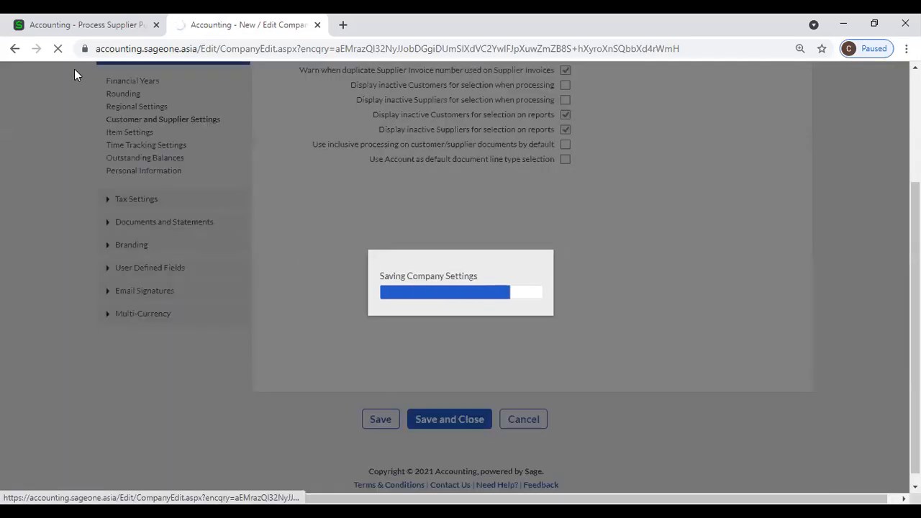
- Start emailing the P W Holdings purchase order from its form, and close the browser tab with the company settings
{"action": "left_click", "coordinate": [70, 24]}
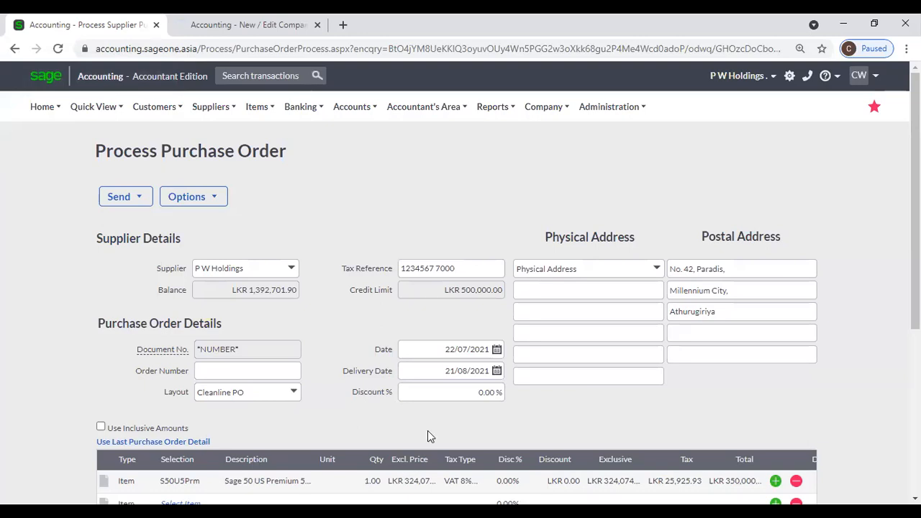
{"action": "scroll", "coordinate": [428, 433], "scroll_direction": "down", "scroll_amount": 5}
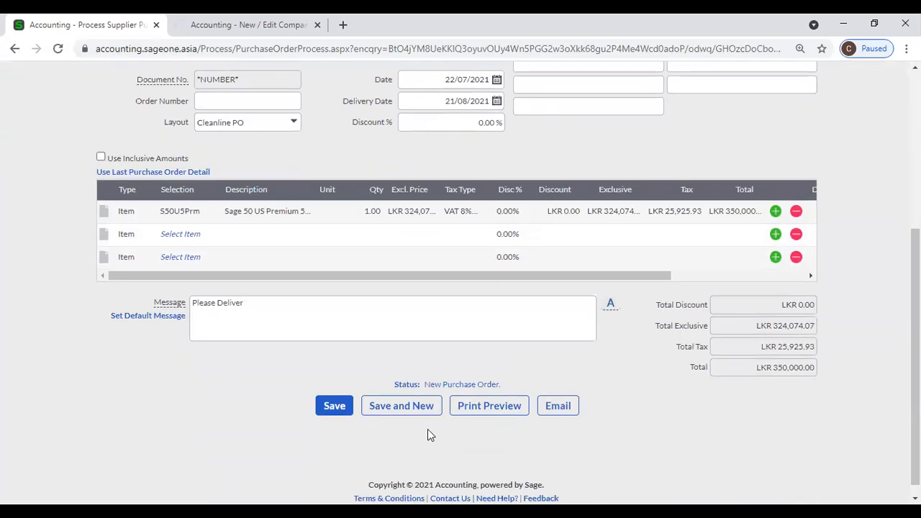
{"action": "left_click", "coordinate": [553, 409]}
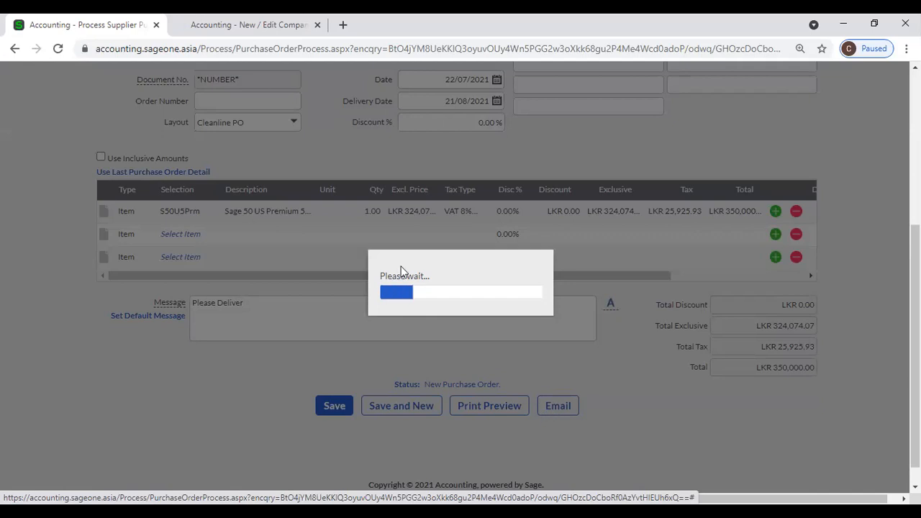
{"action": "middle_click", "coordinate": [242, 32]}
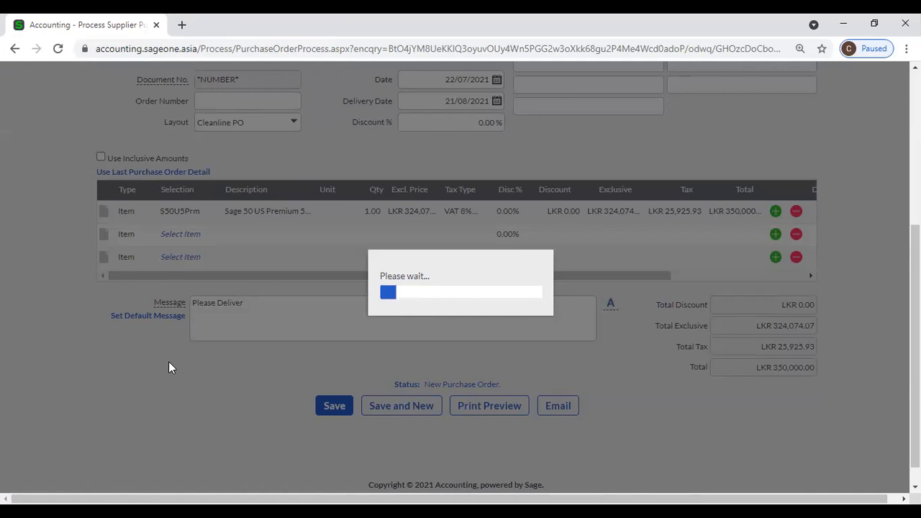
{"action": "scroll", "coordinate": [170, 367], "scroll_direction": "up", "scroll_amount": 2}
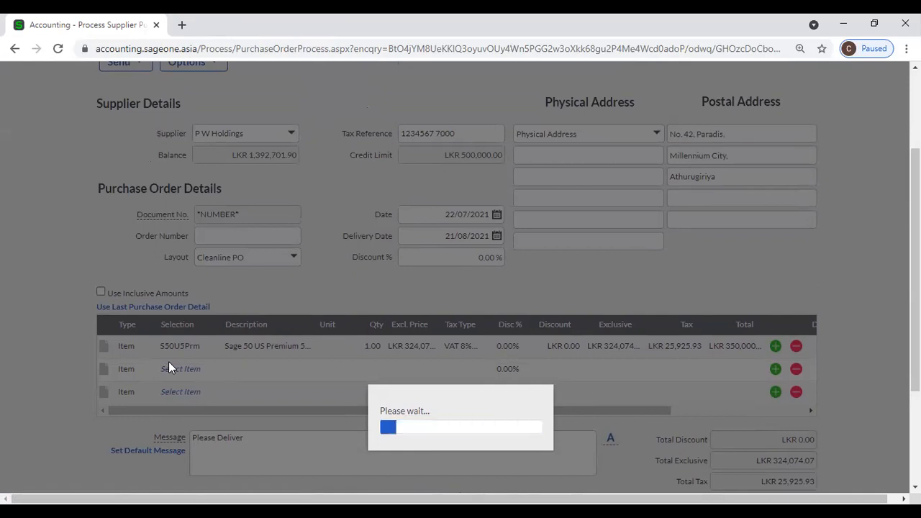
{"action": "scroll", "coordinate": [169, 361], "scroll_direction": "down", "scroll_amount": 1}
{"action": "scroll", "coordinate": [169, 361], "scroll_direction": "down", "scroll_amount": 1}
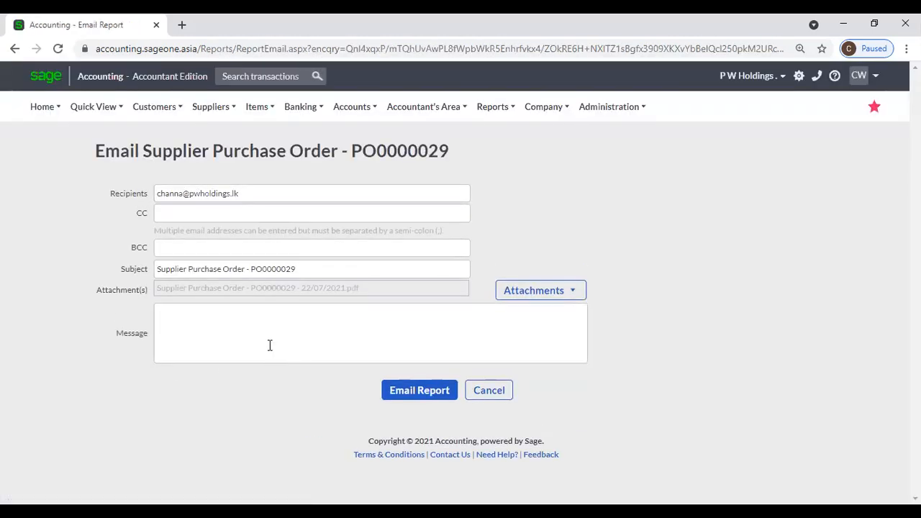
{"action": "left_click", "coordinate": [222, 332]}
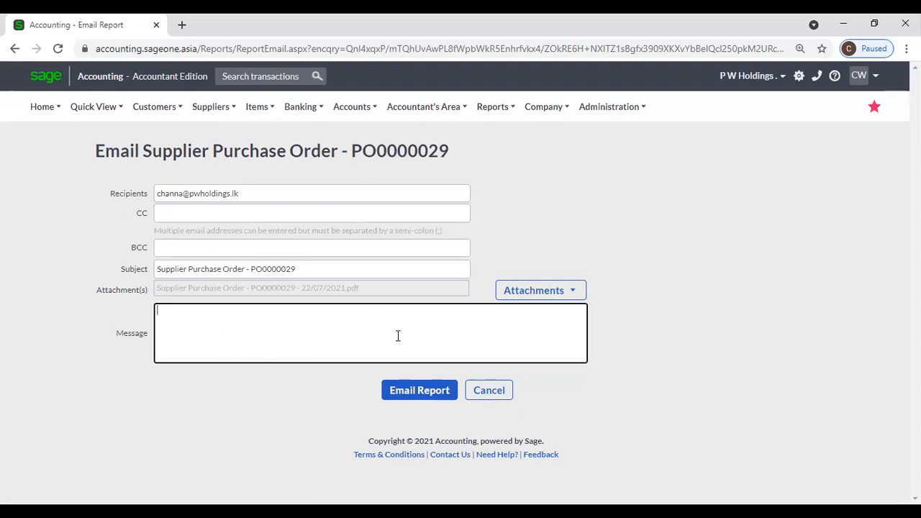
- Open Company Settings in a duplicate browser tab and examine the default email signatures for each document type
{"action": "left_click", "coordinate": [495, 106]}
{"action": "right_click", "coordinate": [74, 22]}
{"action": "left_click", "coordinate": [106, 118]}
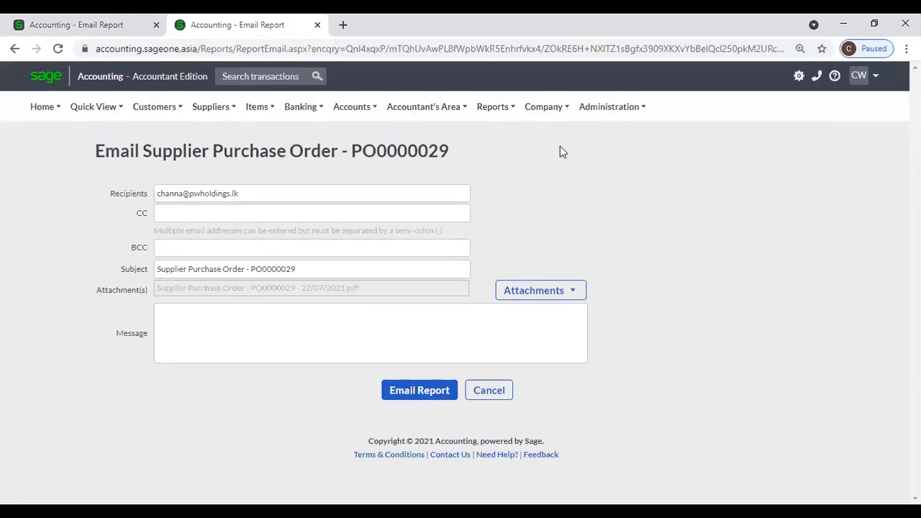
{"action": "left_click", "coordinate": [546, 108]}
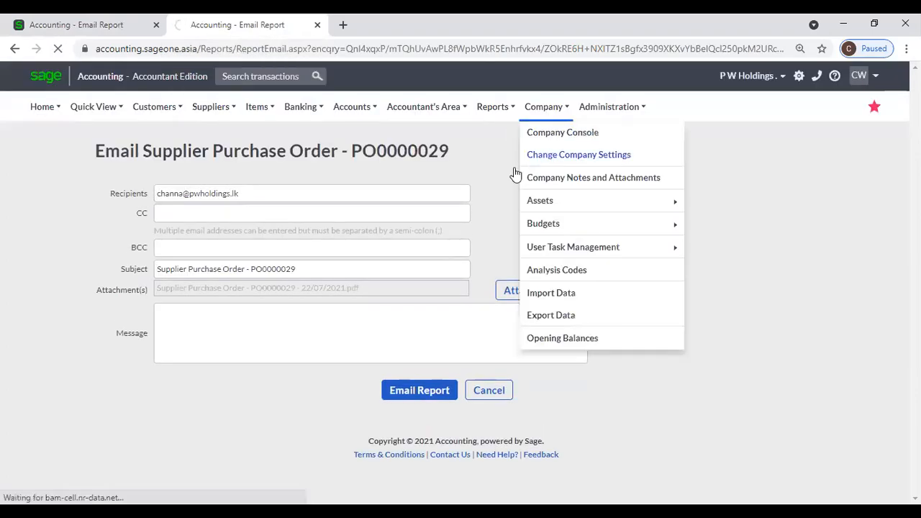
{"action": "left_click", "coordinate": [549, 156]}
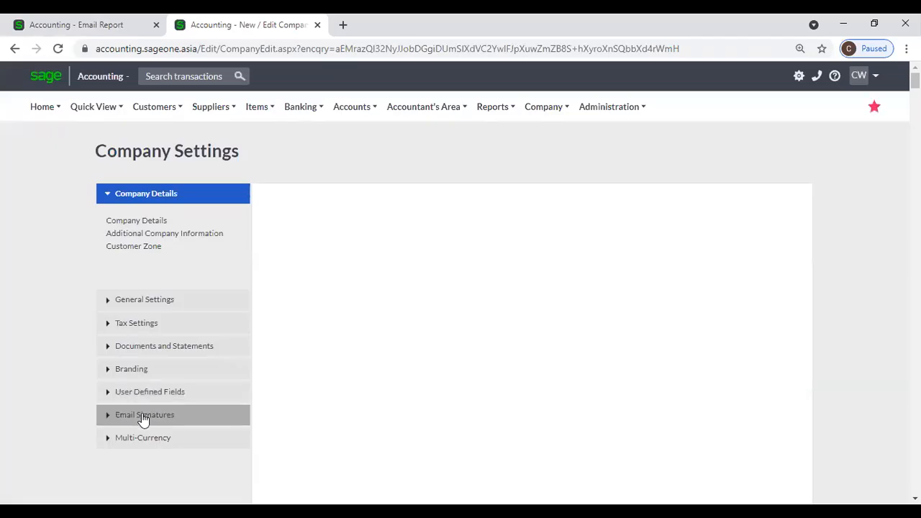
{"action": "left_click", "coordinate": [143, 417]}
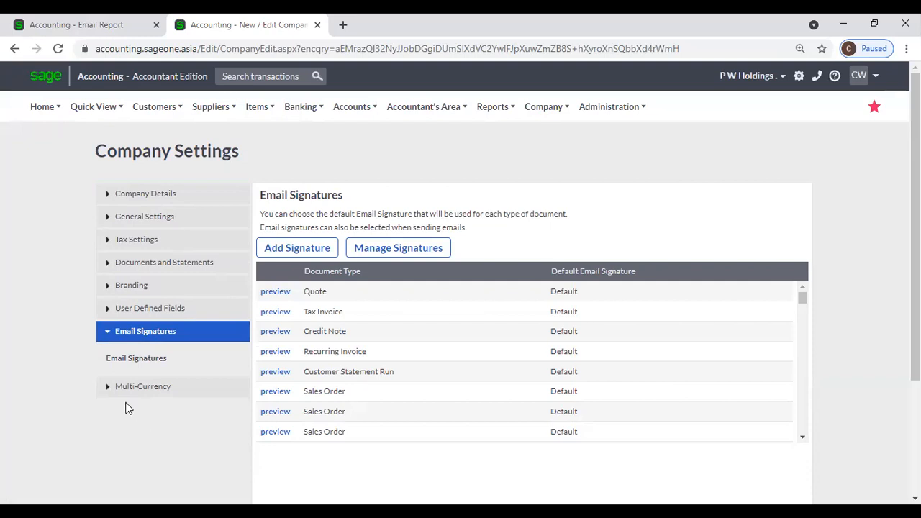
{"action": "scroll", "coordinate": [355, 358], "scroll_direction": "down", "scroll_amount": 1}
{"action": "scroll", "coordinate": [429, 369], "scroll_direction": "down", "scroll_amount": 1}
{"action": "scroll", "coordinate": [429, 368], "scroll_direction": "down", "scroll_amount": 2}
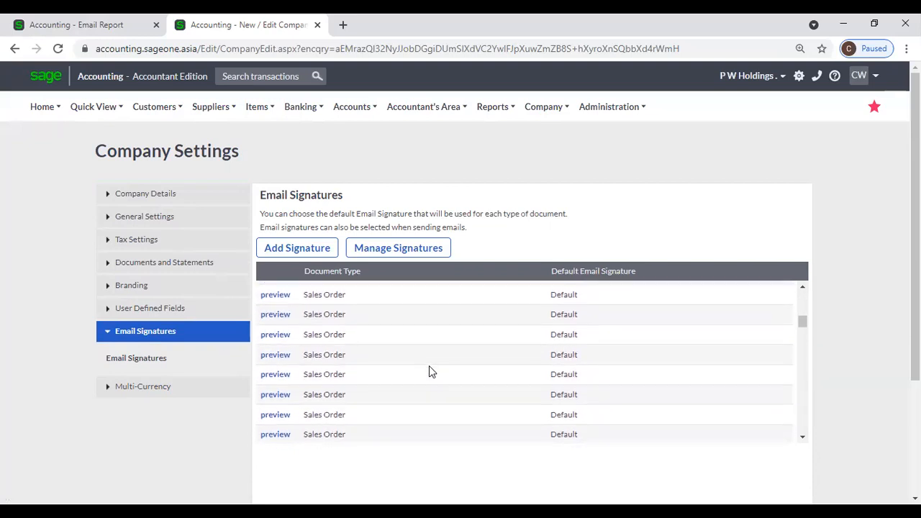
{"action": "scroll", "coordinate": [429, 371], "scroll_direction": "down", "scroll_amount": 3}
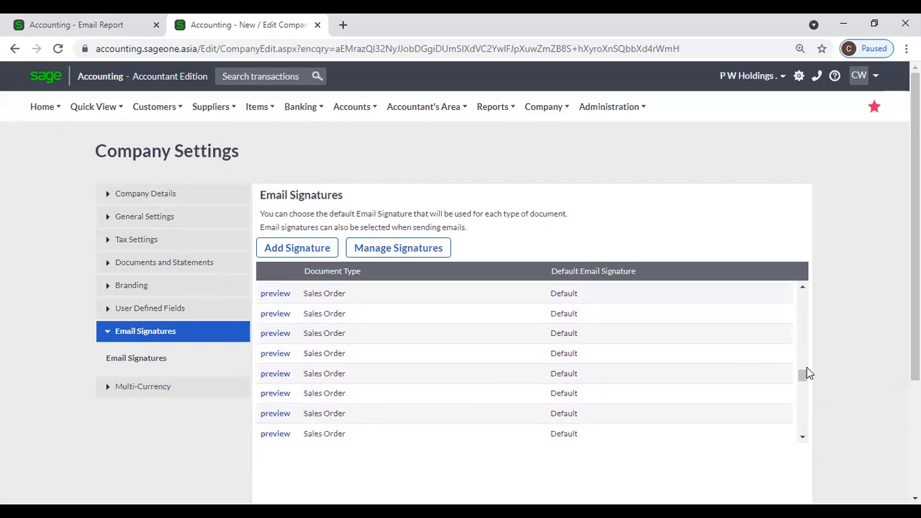
{"action": "left_click_drag", "start_coordinate": [806, 379], "coordinate": [813, 302]}
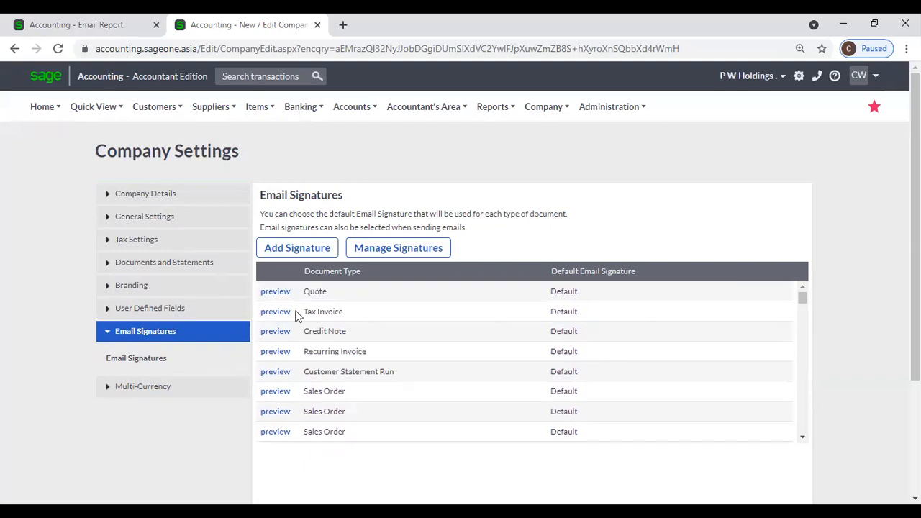
- Leave the purchase order email without sending it and open the Supplier Purchase Orders list
{"action": "left_click", "coordinate": [105, 25]}
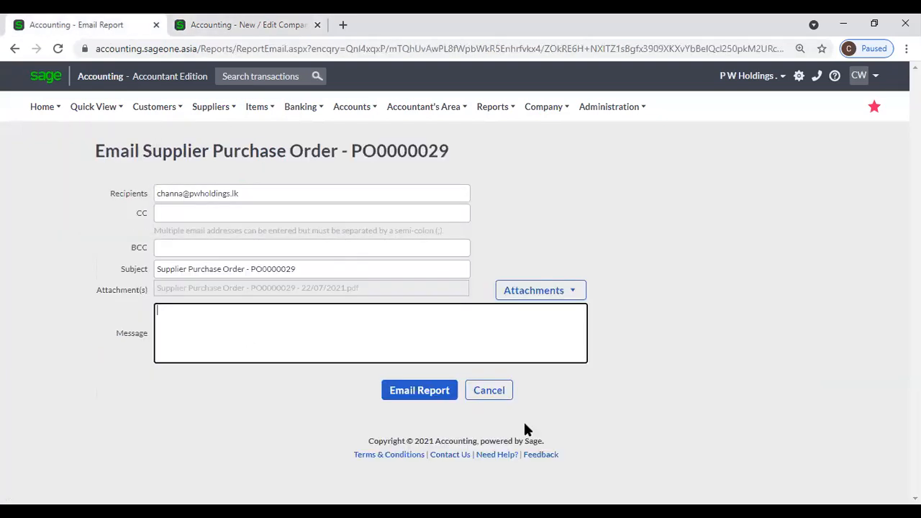
{"action": "left_click", "coordinate": [16, 49]}
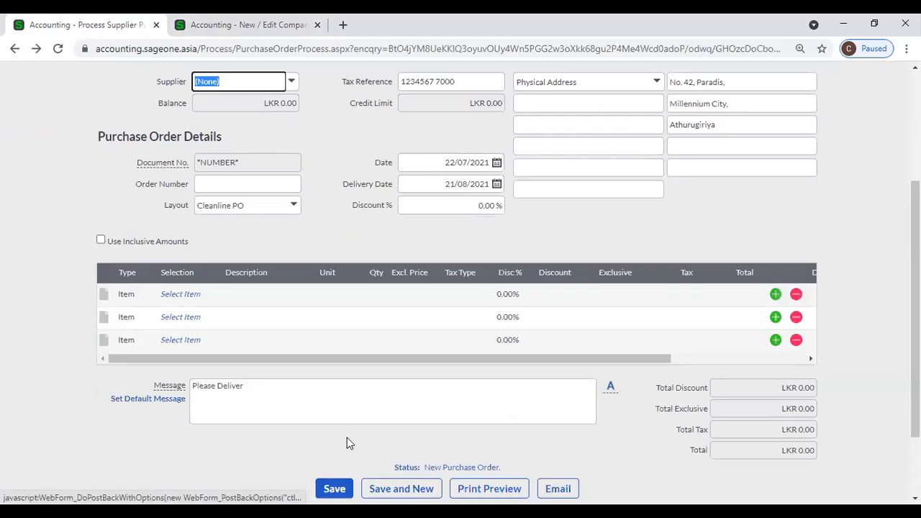
{"action": "scroll", "coordinate": [376, 417], "scroll_direction": "up", "scroll_amount": 1}
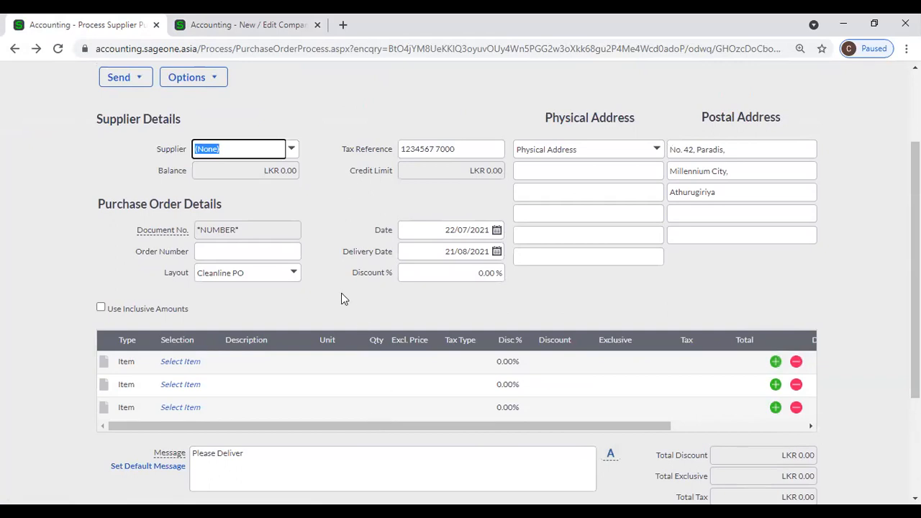
{"action": "scroll", "coordinate": [341, 293], "scroll_direction": "up", "scroll_amount": 2}
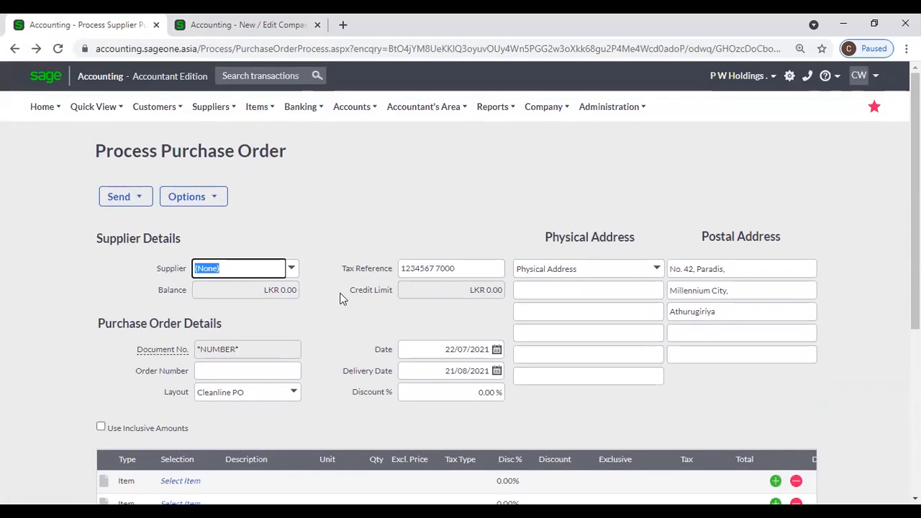
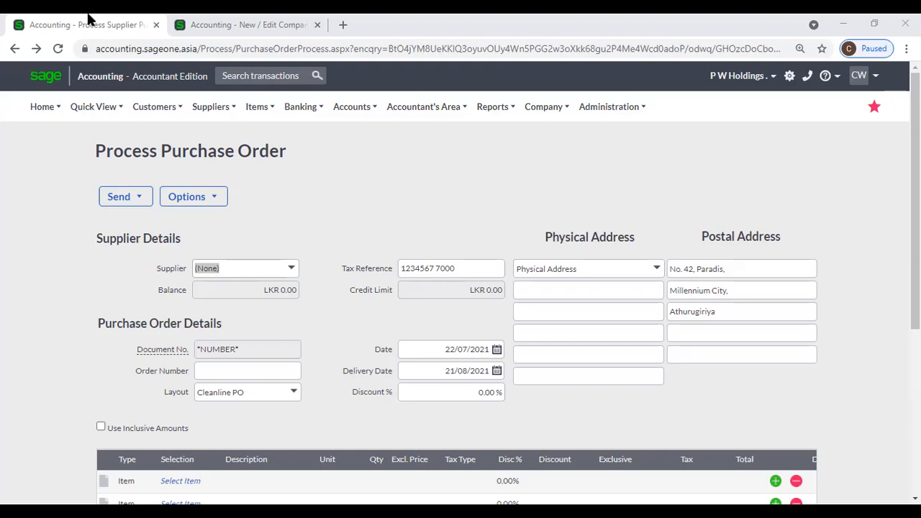
{"action": "left_click", "coordinate": [68, 269]}
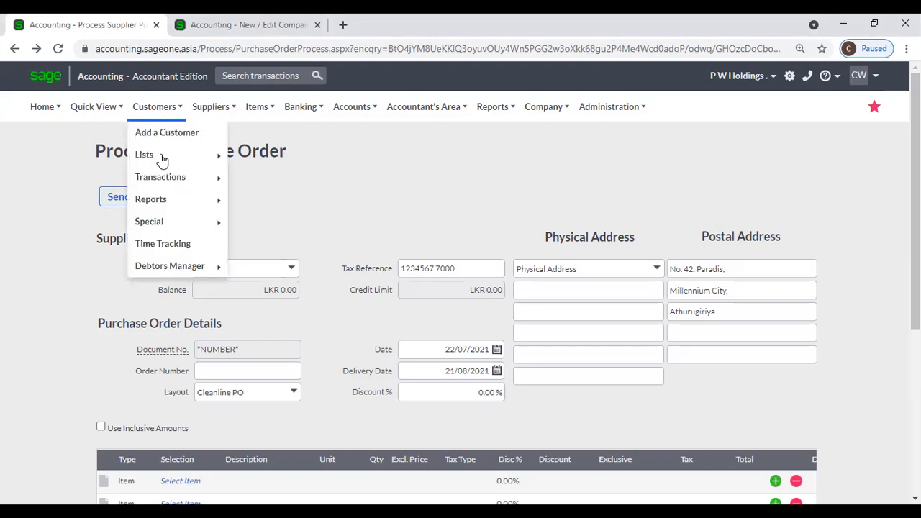
{"action": "mouse_move", "coordinate": [197, 118]}
{"action": "mouse_move", "coordinate": [209, 180]}
{"action": "left_click", "coordinate": [398, 173]}
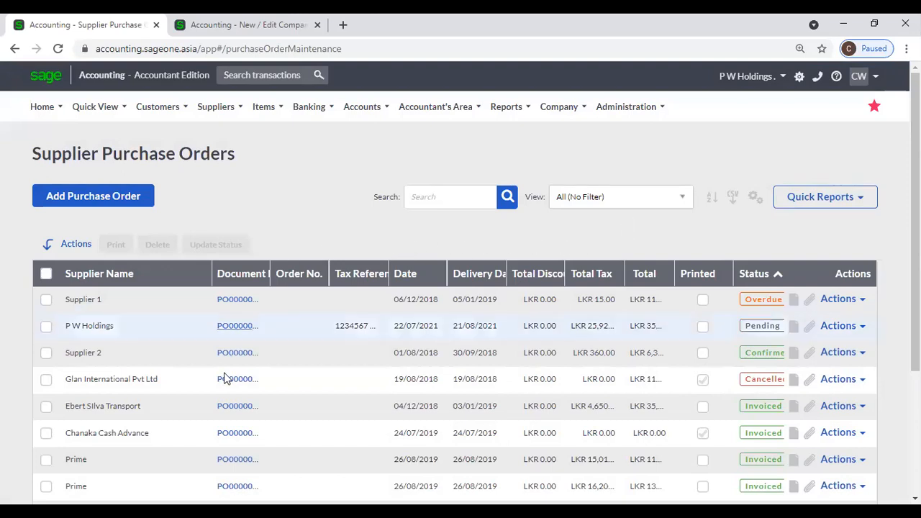
- Bring up the choice of supplier transaction types
{"action": "left_click", "coordinate": [216, 107]}
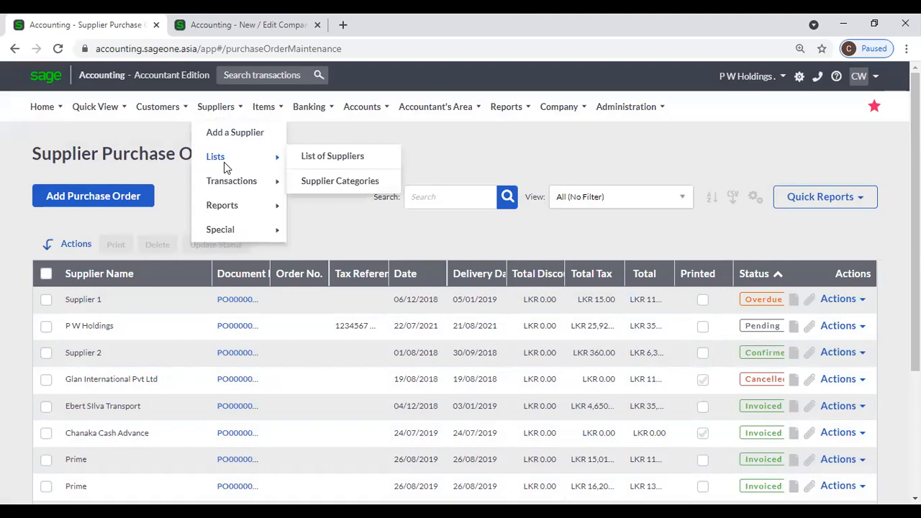
{"action": "mouse_move", "coordinate": [225, 176]}
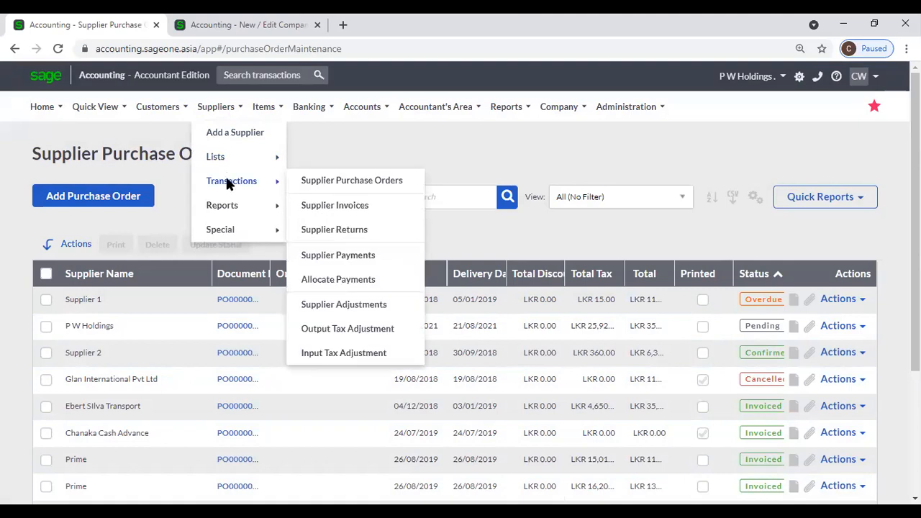
- Open the list of supplier purchase orders and widen its Document Number and Total columns
{"action": "left_click", "coordinate": [333, 192]}
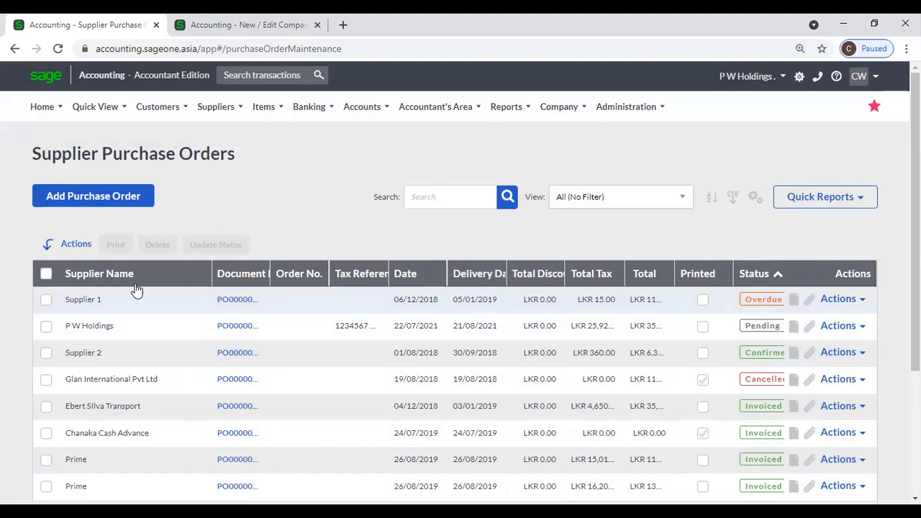
{"action": "left_click_drag", "start_coordinate": [270, 274], "coordinate": [286, 274]}
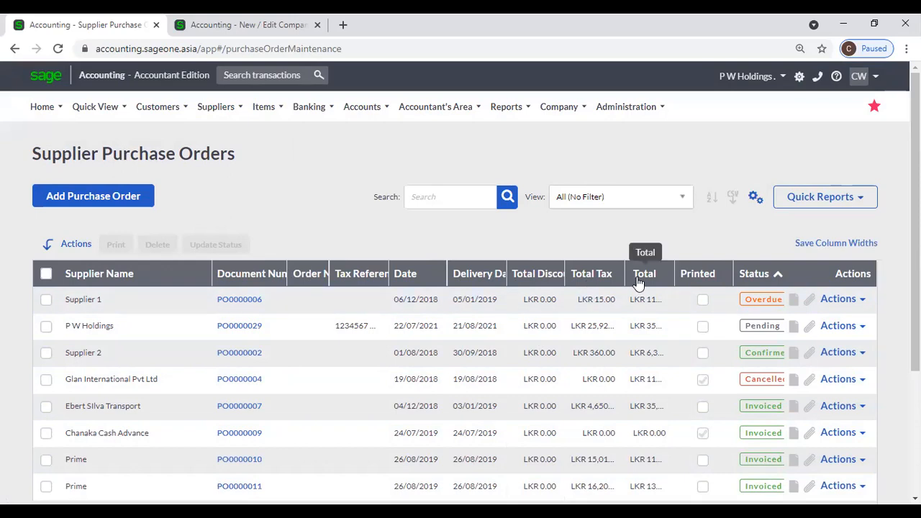
{"action": "left_click_drag", "start_coordinate": [671, 268], "coordinate": [681, 269]}
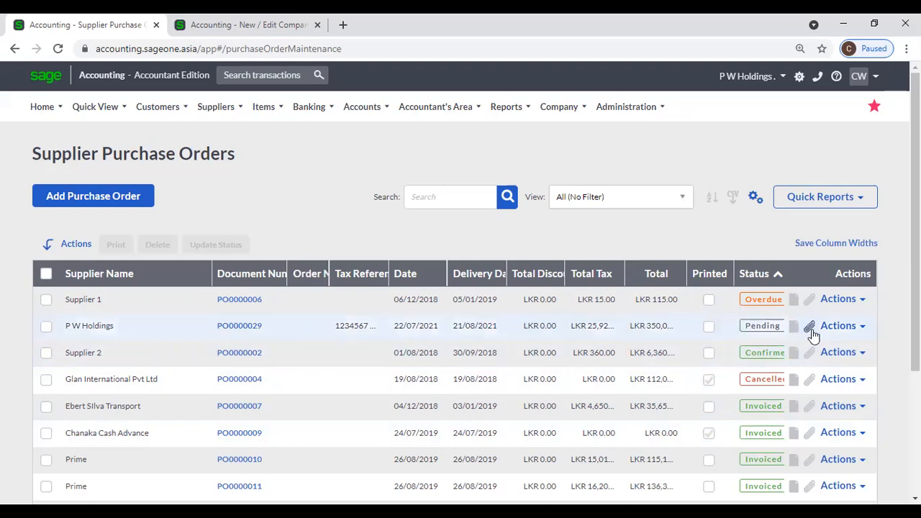
- Customise the purchase orders grid to hide the Total Discount column and save the layout
{"action": "left_click", "coordinate": [756, 197]}
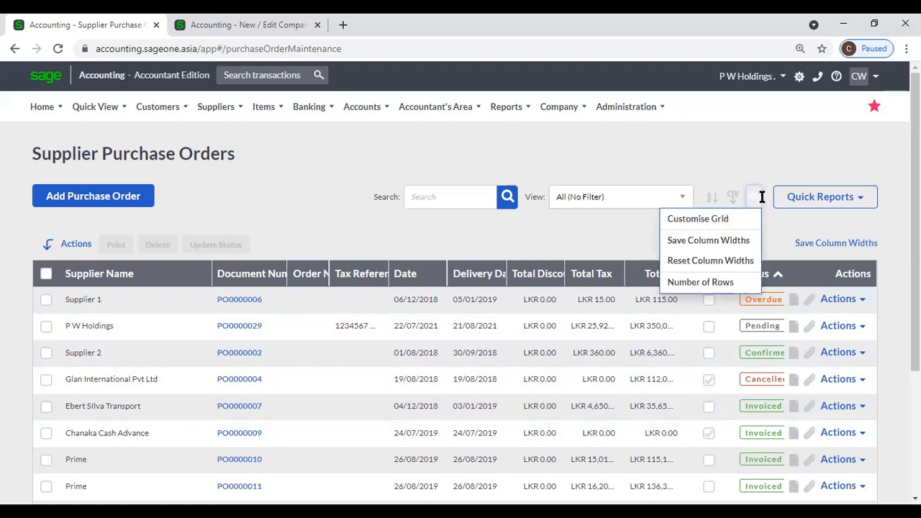
{"action": "left_click", "coordinate": [733, 221]}
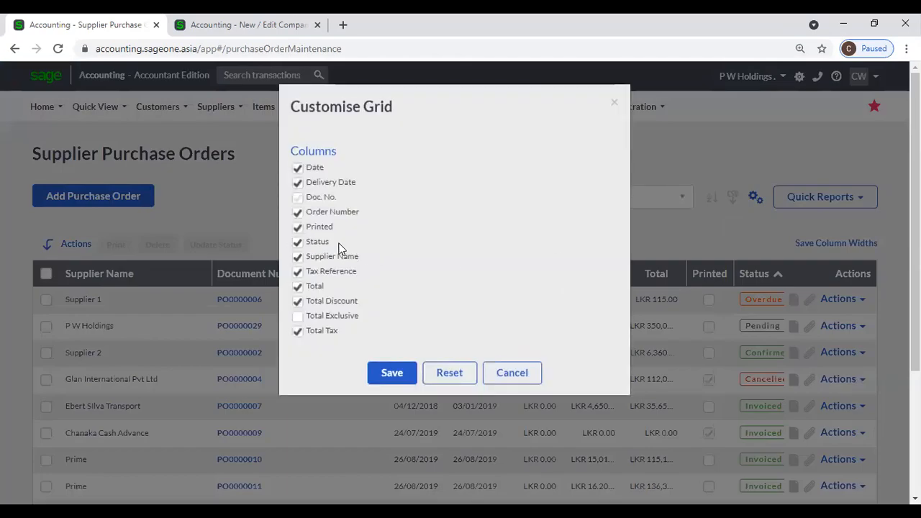
{"action": "left_click", "coordinate": [297, 256]}
{"action": "left_click", "coordinate": [297, 271]}
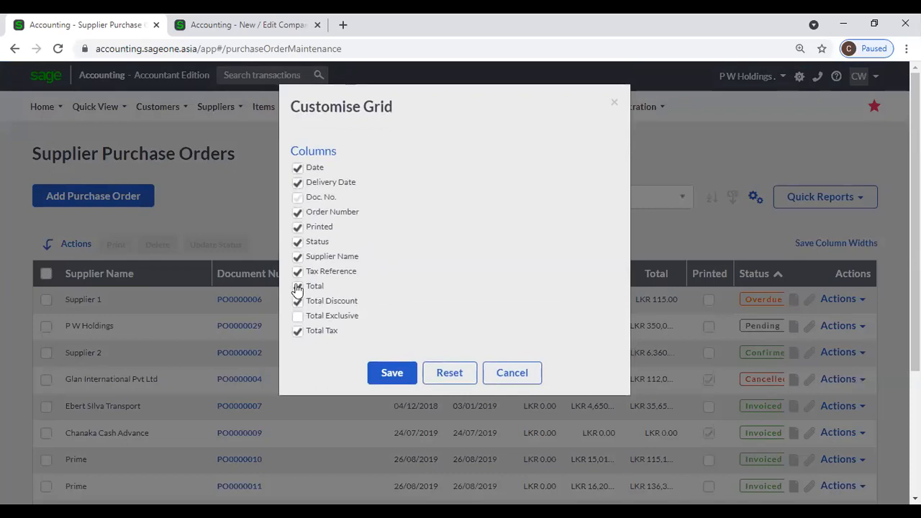
{"action": "left_click", "coordinate": [297, 301]}
{"action": "left_click", "coordinate": [395, 373]}
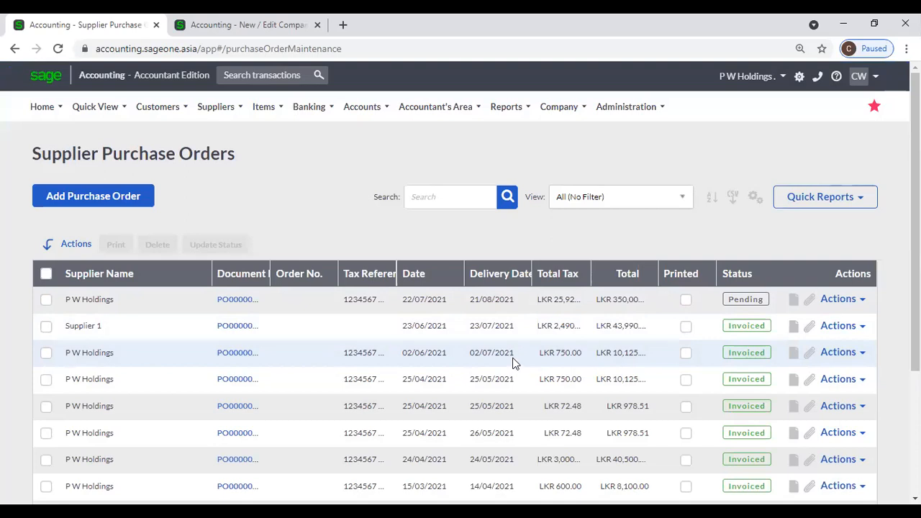
- Narrow Supplier Name, widen Document Number, and sort the purchase orders by document number in both directions, finishing with a sort by status
{"action": "left_click", "coordinate": [206, 272]}
{"action": "left_click_drag", "start_coordinate": [206, 273], "coordinate": [178, 273]}
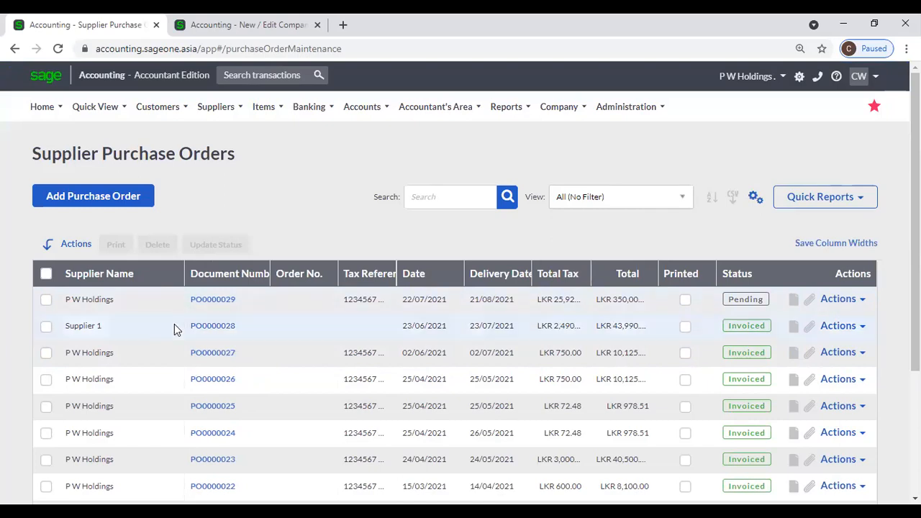
{"action": "left_click", "coordinate": [216, 275]}
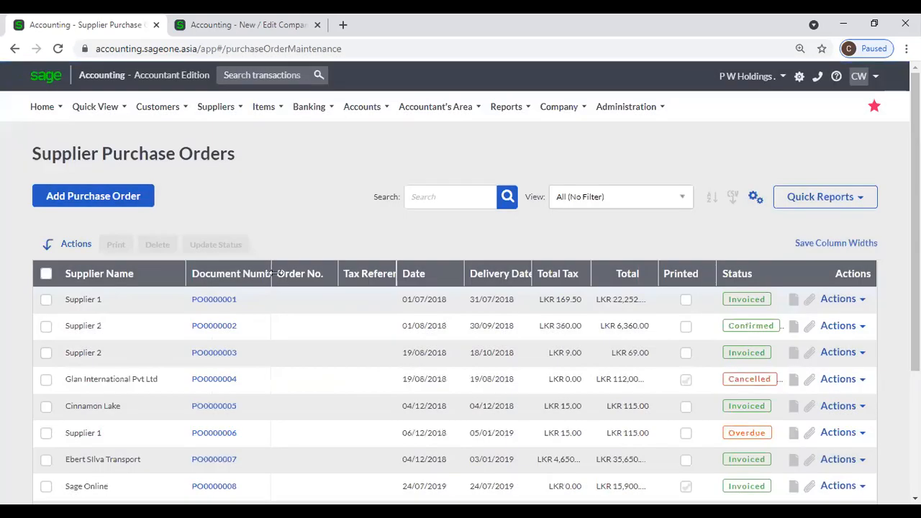
{"action": "left_click_drag", "start_coordinate": [271, 274], "coordinate": [300, 274]}
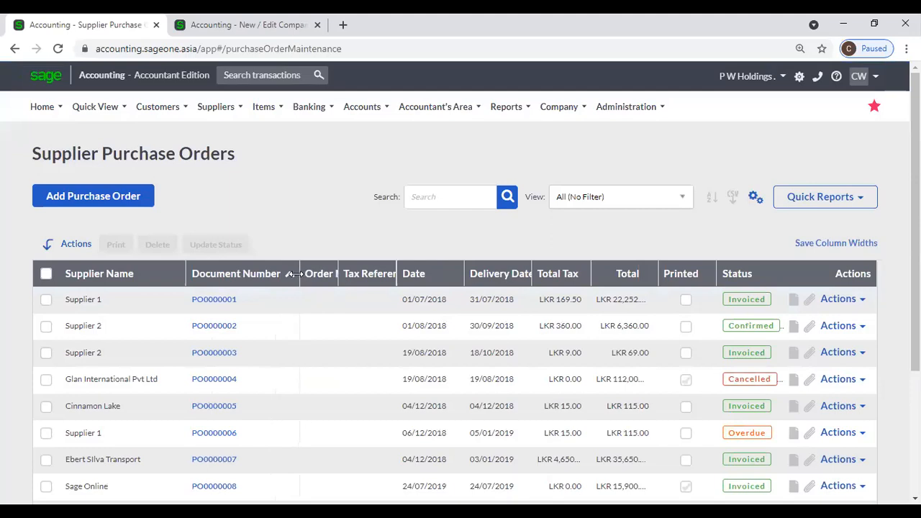
{"action": "left_click", "coordinate": [246, 279]}
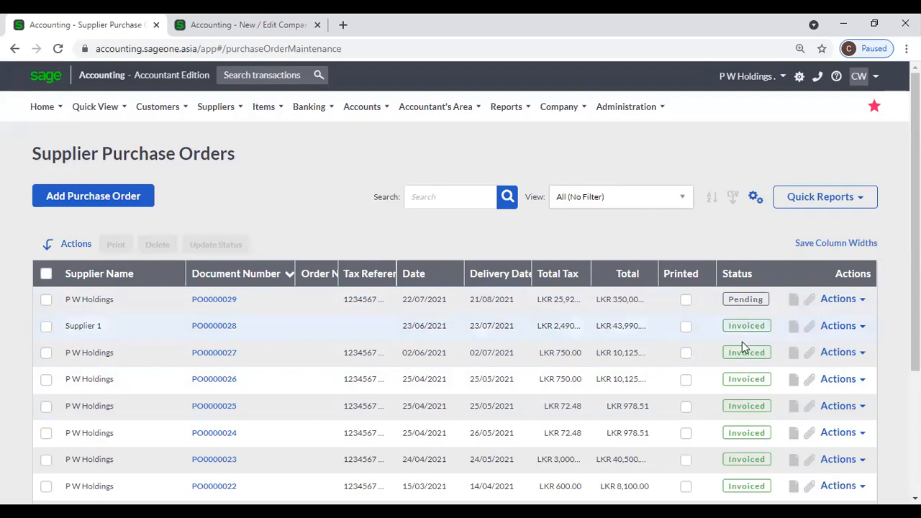
{"action": "left_click", "coordinate": [749, 273]}
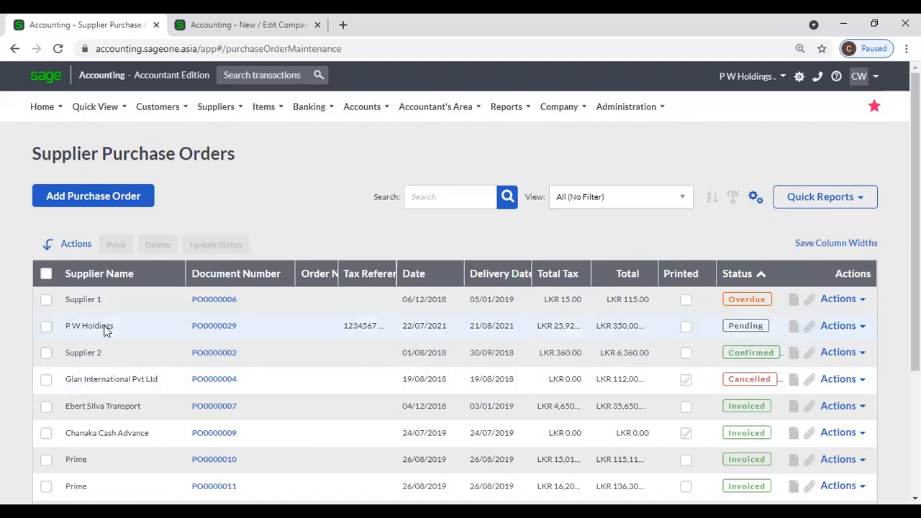
- Widen the Delivery Date column and leave only the overdue Supplier 1 purchase order selected
{"action": "left_click", "coordinate": [45, 327]}
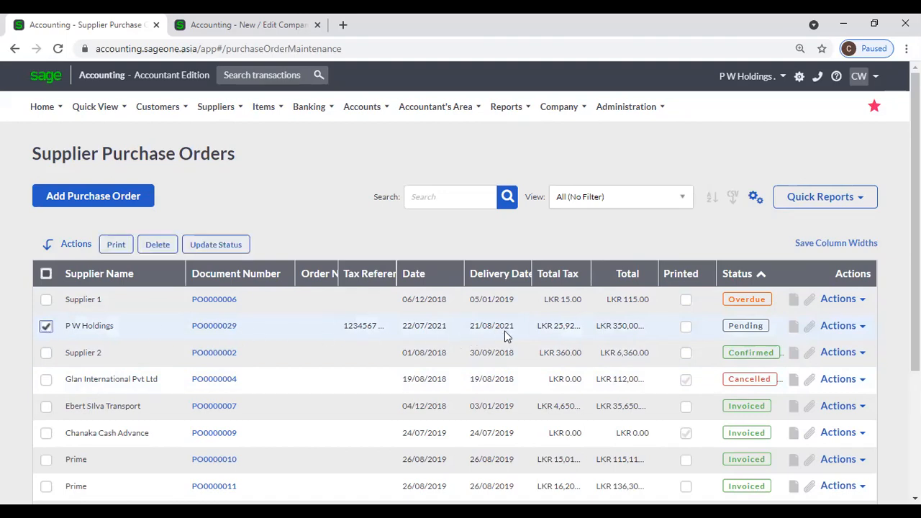
{"action": "left_click_drag", "start_coordinate": [533, 274], "coordinate": [548, 275]}
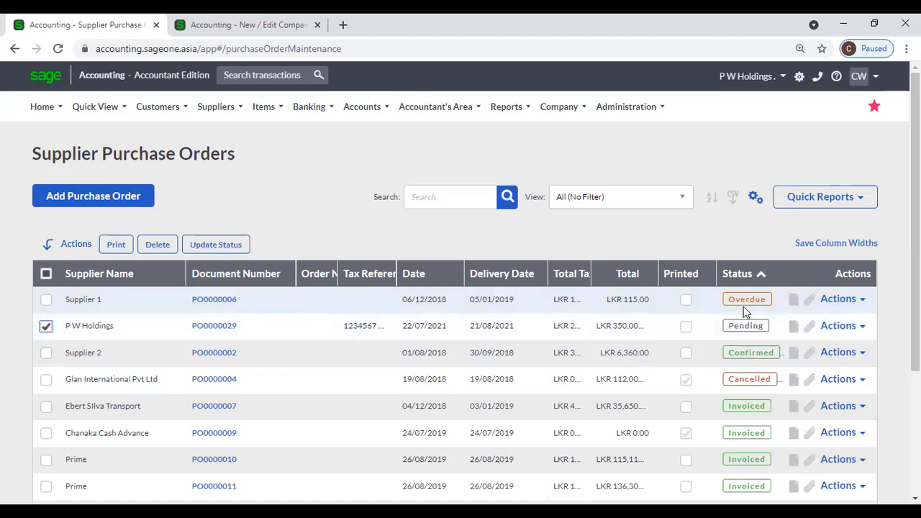
{"action": "left_click", "coordinate": [46, 299]}
{"action": "left_click", "coordinate": [45, 326]}
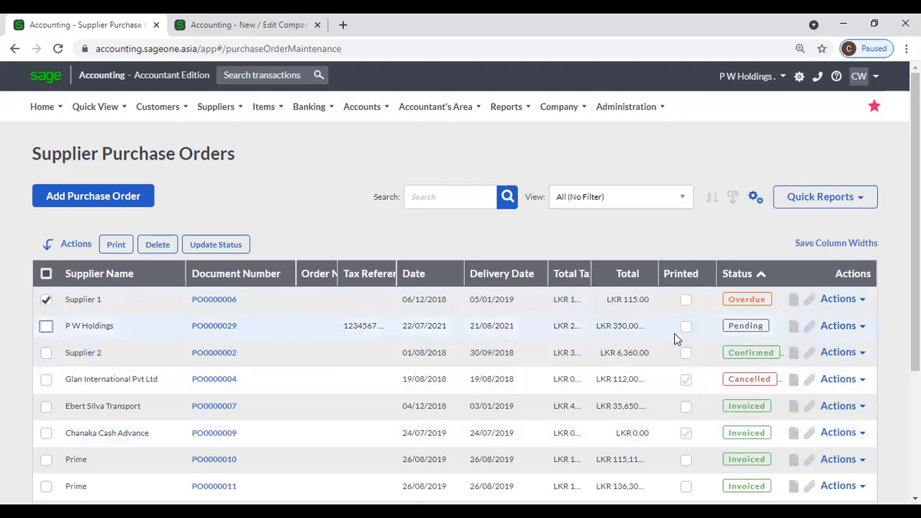
- Filter the purchase orders by the Overdue view and return the view to All (No Filter)
{"action": "left_click", "coordinate": [712, 202]}
{"action": "left_click", "coordinate": [566, 107]}
{"action": "left_click", "coordinate": [621, 200]}
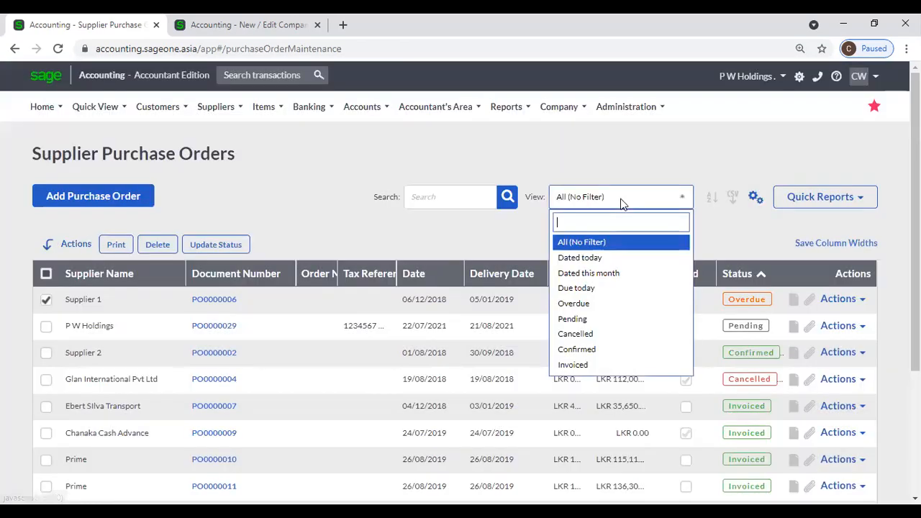
{"action": "left_click", "coordinate": [613, 303]}
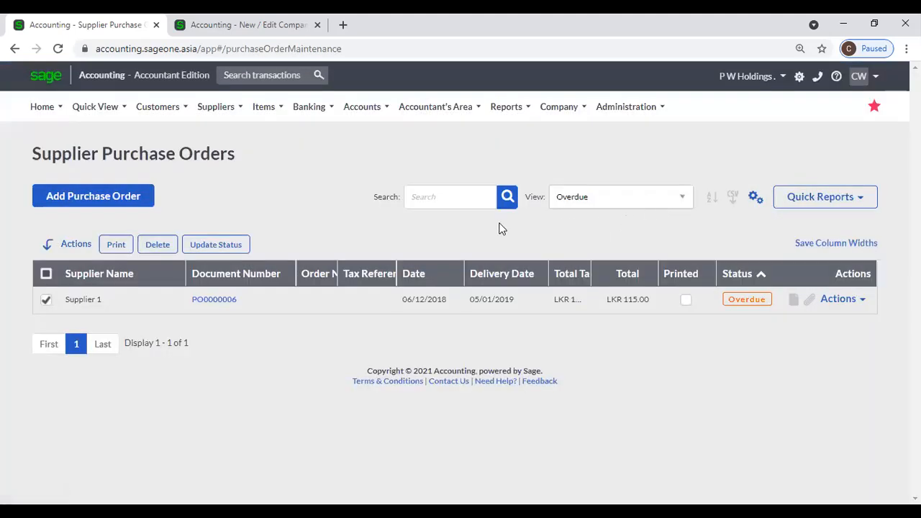
{"action": "left_click", "coordinate": [672, 203]}
{"action": "left_click", "coordinate": [580, 245]}
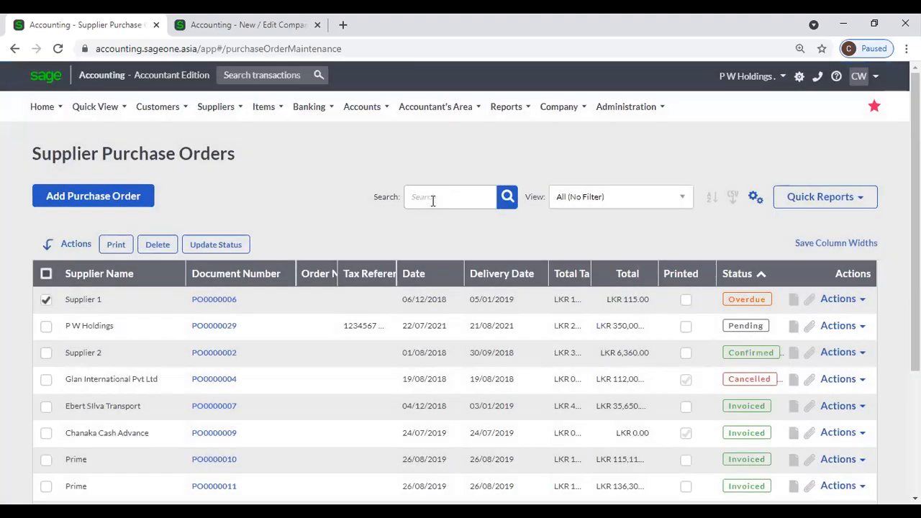
- Search the purchase orders for 011 and clear the search to return to the full list
{"action": "left_click", "coordinate": [433, 201]}
{"action": "type", "text": "011"}
{"action": "key", "text": "Return"}
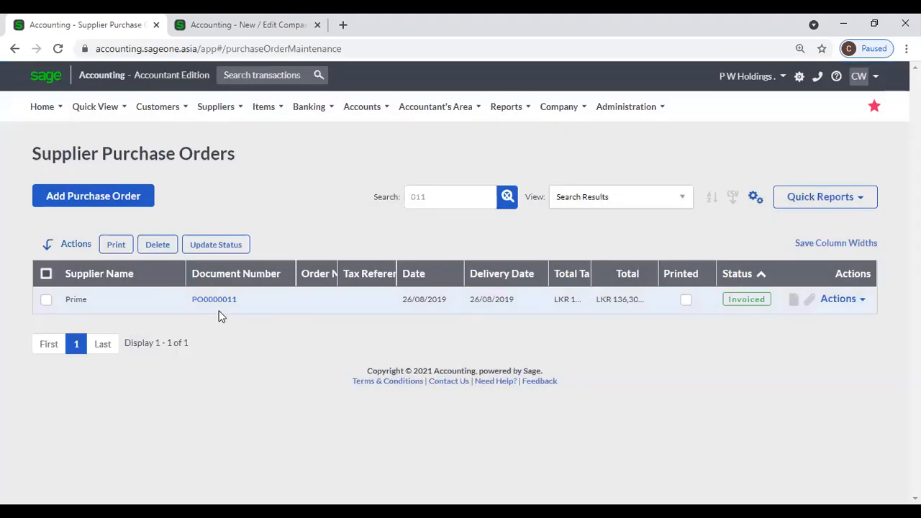
{"action": "left_click", "coordinate": [507, 196]}
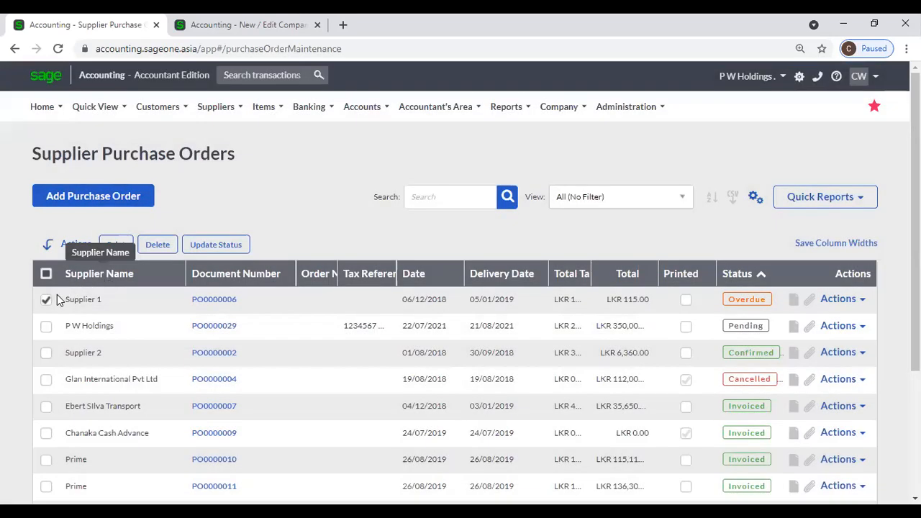
- Deselect the Supplier 1 order and apply a two-level sort by Date, then Supplier Name, with Date ordered Oldest to Newest
{"action": "left_click", "coordinate": [47, 303]}
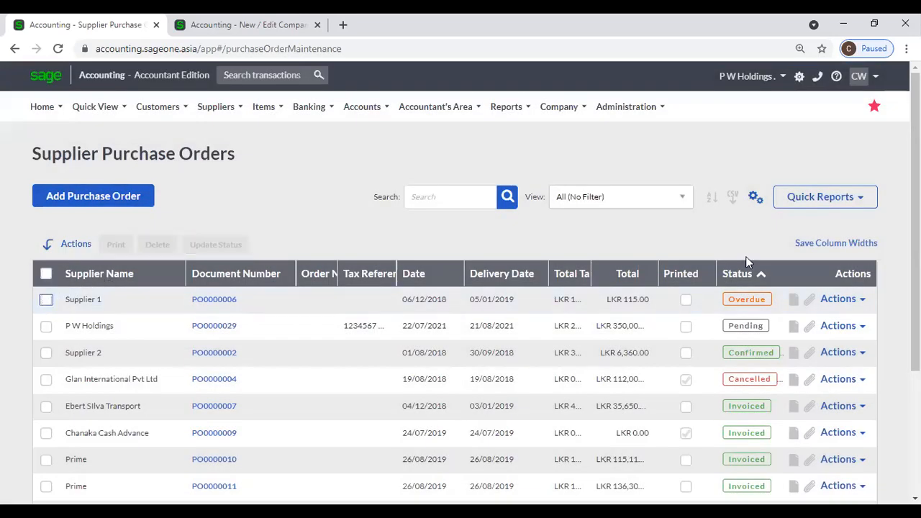
{"action": "left_click", "coordinate": [711, 201]}
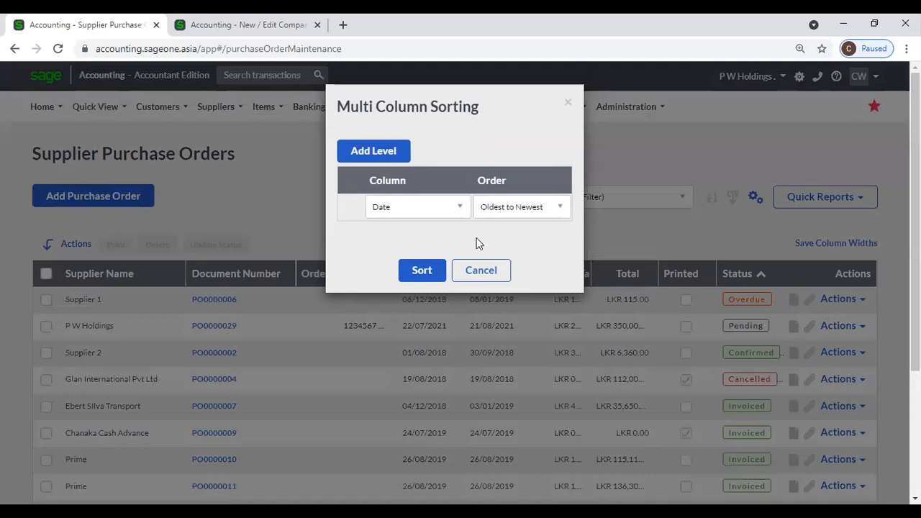
{"action": "left_click", "coordinate": [409, 208]}
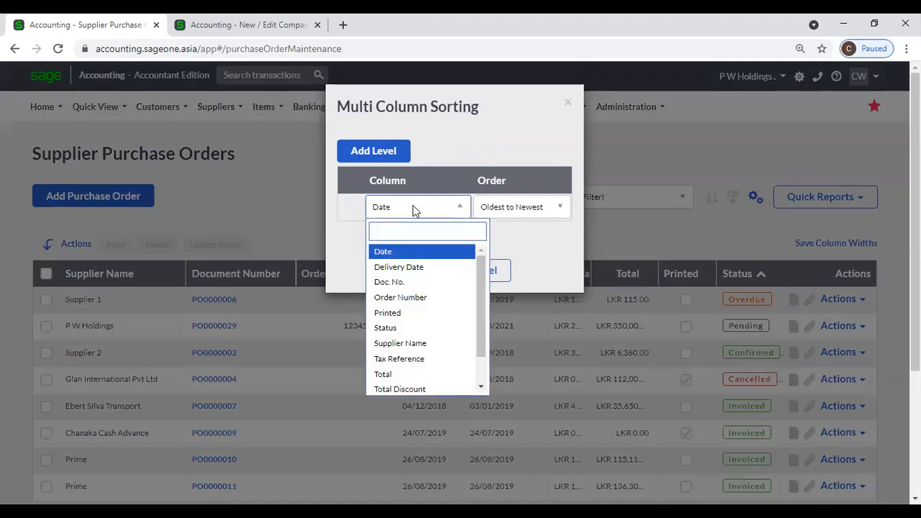
{"action": "left_click", "coordinate": [391, 149]}
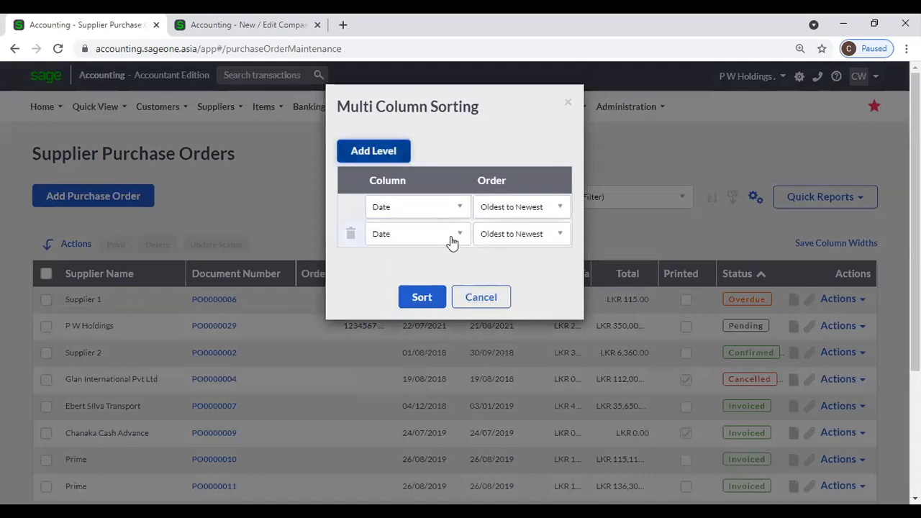
{"action": "left_click", "coordinate": [452, 238]}
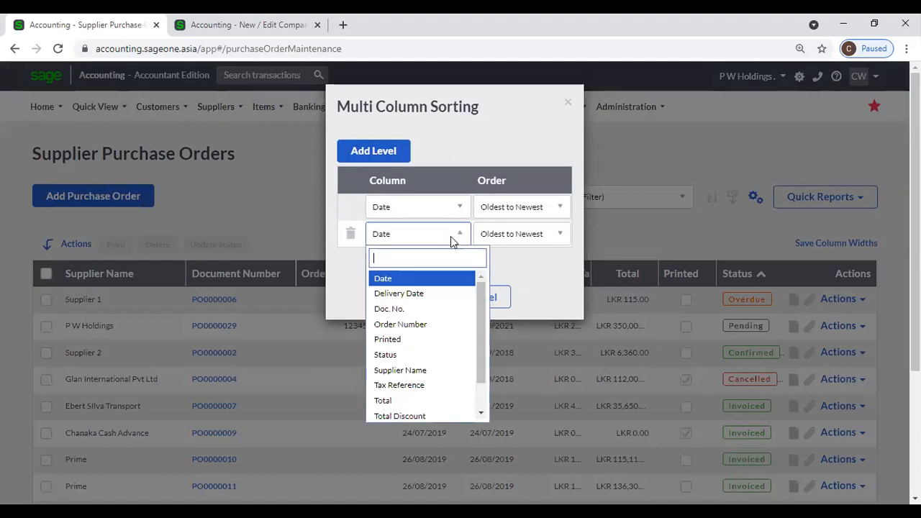
{"action": "left_click", "coordinate": [426, 371]}
{"action": "left_click", "coordinate": [423, 298]}
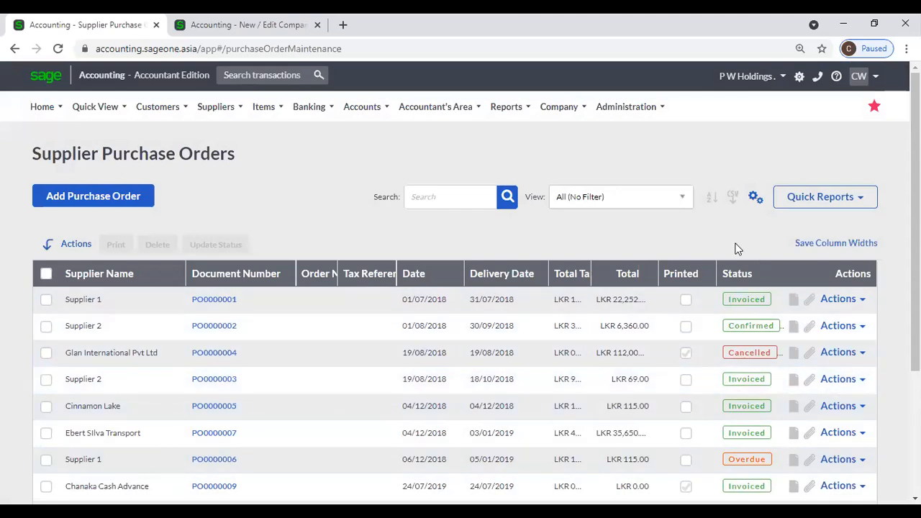
- Select the first three purchase orders in the list, for Supplier 1, Supplier 2 and Glan International Pvt Ltd
{"action": "left_click", "coordinate": [46, 300]}
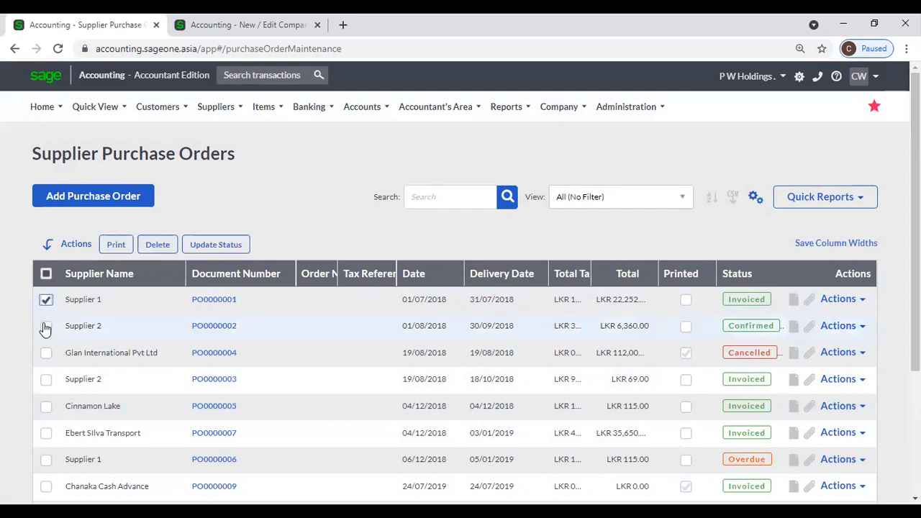
{"action": "left_click", "coordinate": [47, 300]}
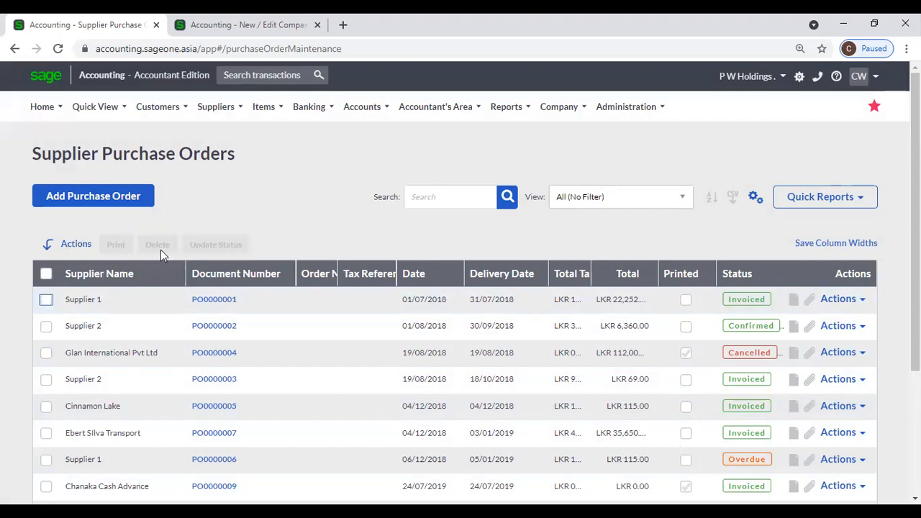
{"action": "left_click", "coordinate": [46, 301]}
{"action": "left_click", "coordinate": [46, 328]}
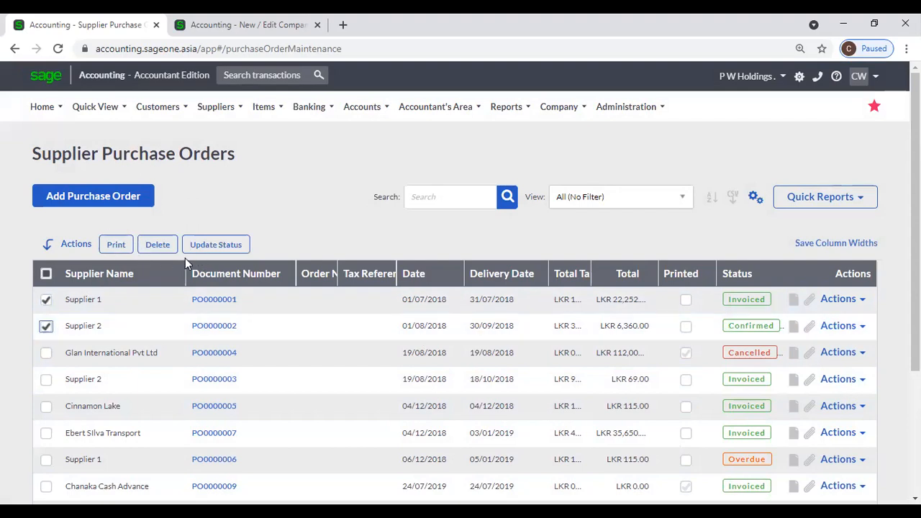
{"action": "left_click", "coordinate": [46, 355]}
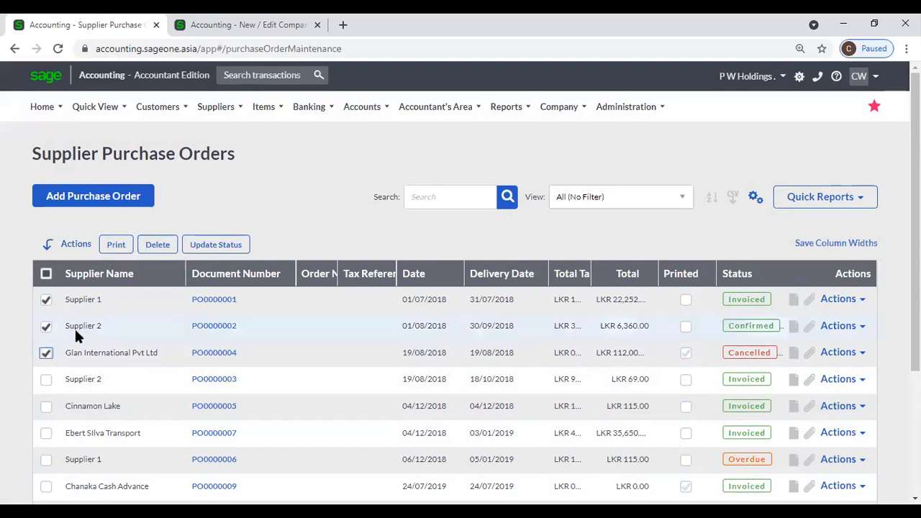
- Review the status options offered for a bulk update of the selected purchase orders and leave without saving
{"action": "left_click", "coordinate": [216, 246]}
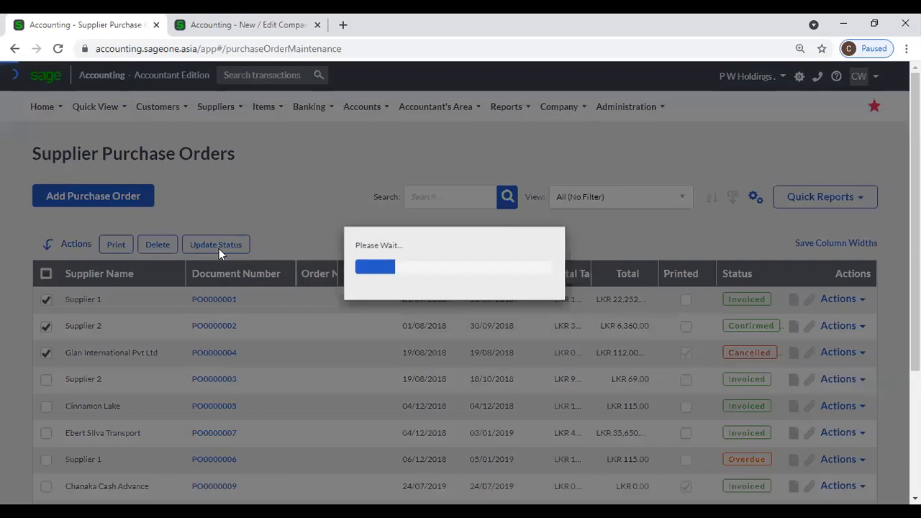
{"action": "left_click", "coordinate": [483, 165]}
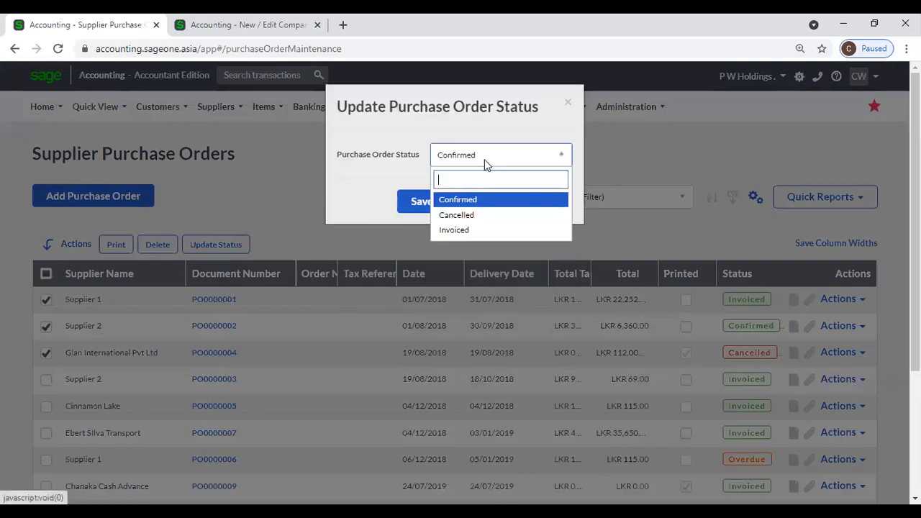
{"action": "left_click", "coordinate": [362, 208]}
{"action": "left_click", "coordinate": [494, 204]}
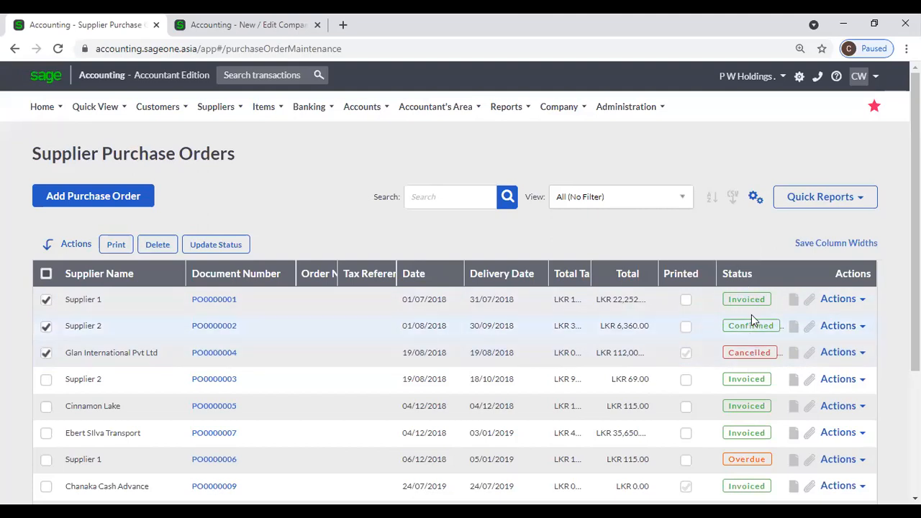
- Examine the actions available for the first Supplier 1 purchase order in the list
{"action": "left_click", "coordinate": [858, 303]}
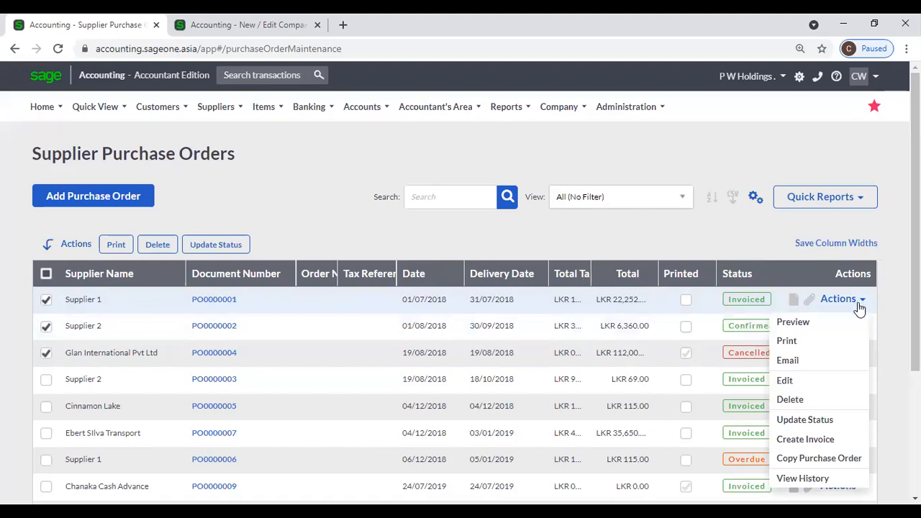
{"action": "scroll", "coordinate": [855, 346], "scroll_direction": "down", "scroll_amount": 1}
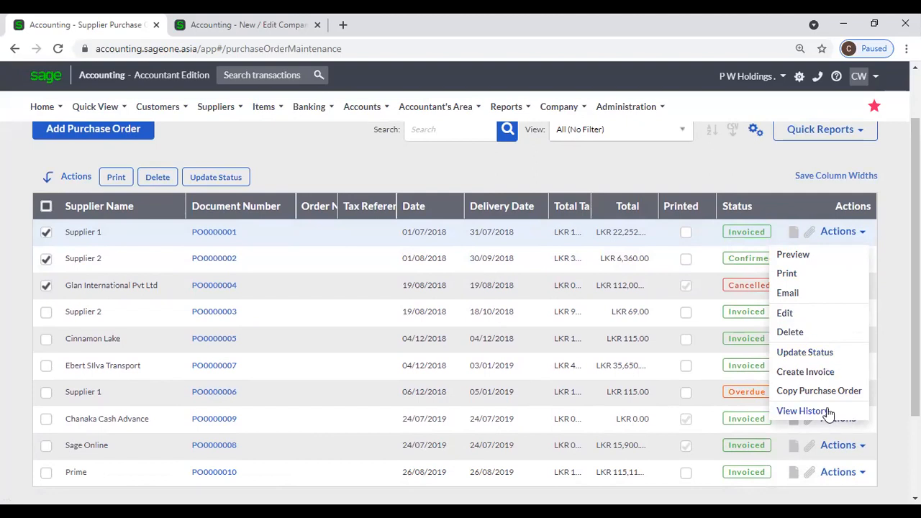
- Deselect the three selected purchase orders and sort the list by Document Number in descending order
{"action": "left_click", "coordinate": [598, 180]}
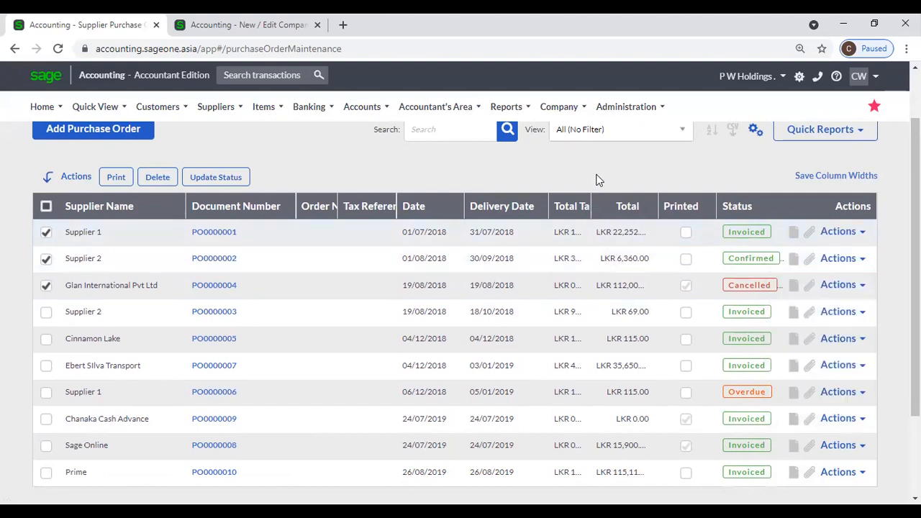
{"action": "left_click", "coordinate": [46, 233]}
{"action": "left_click", "coordinate": [46, 259]}
{"action": "left_click", "coordinate": [46, 287]}
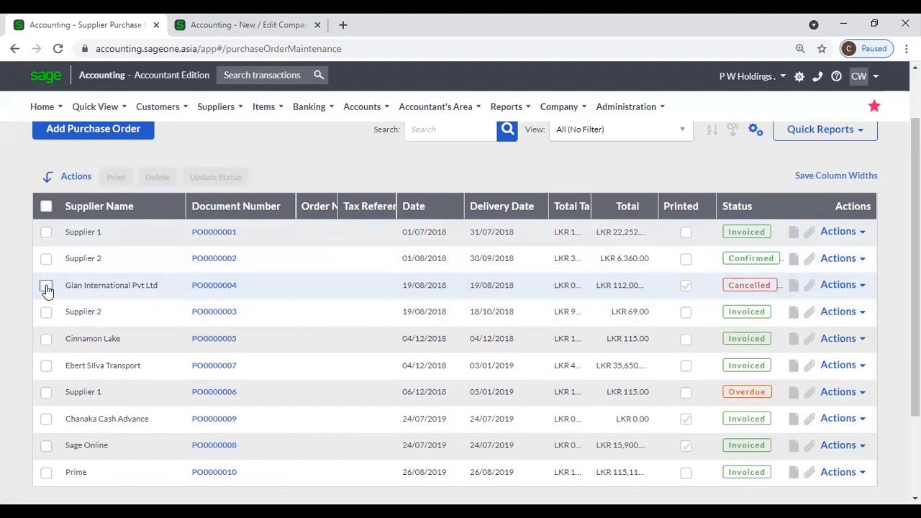
{"action": "left_click", "coordinate": [250, 210]}
{"action": "left_click", "coordinate": [249, 214]}
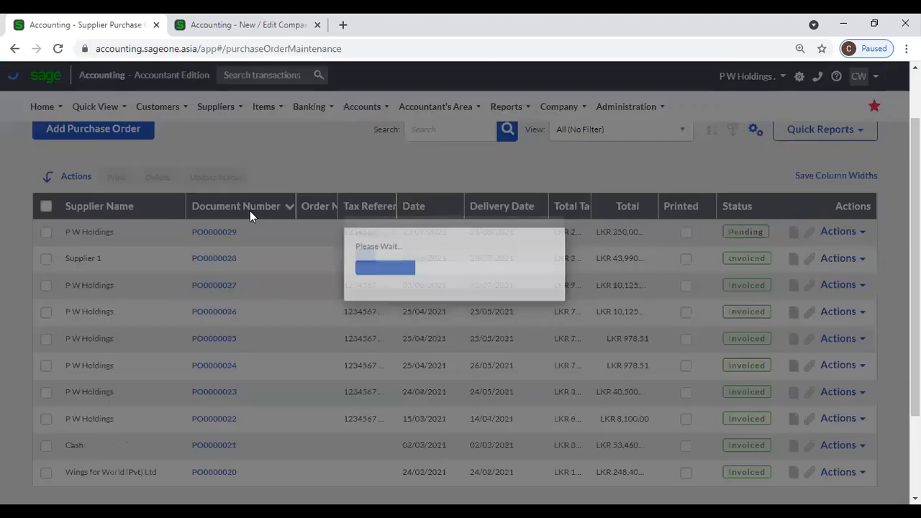
- Open the newest P W Holdings purchase order, set the item line's exclusive price to 325000 and save the order
{"action": "left_click", "coordinate": [208, 236]}
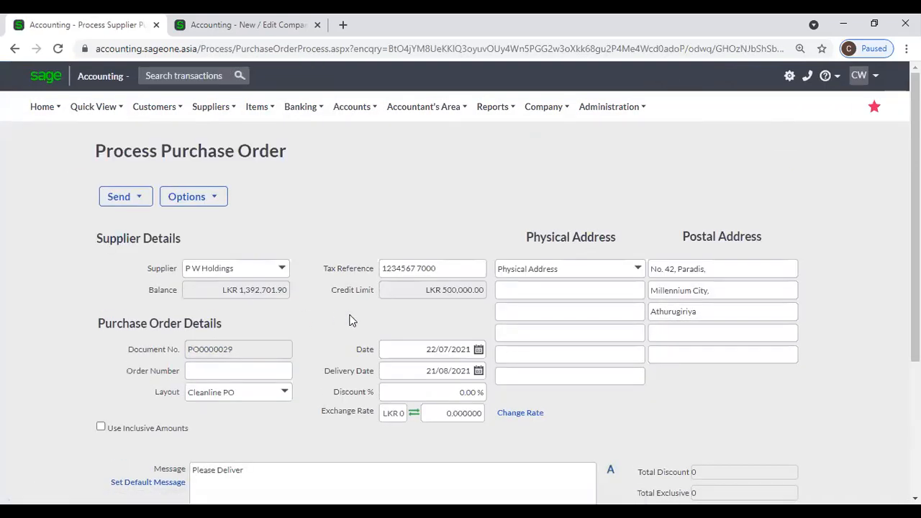
{"action": "scroll", "coordinate": [350, 315], "scroll_direction": "down", "scroll_amount": 2}
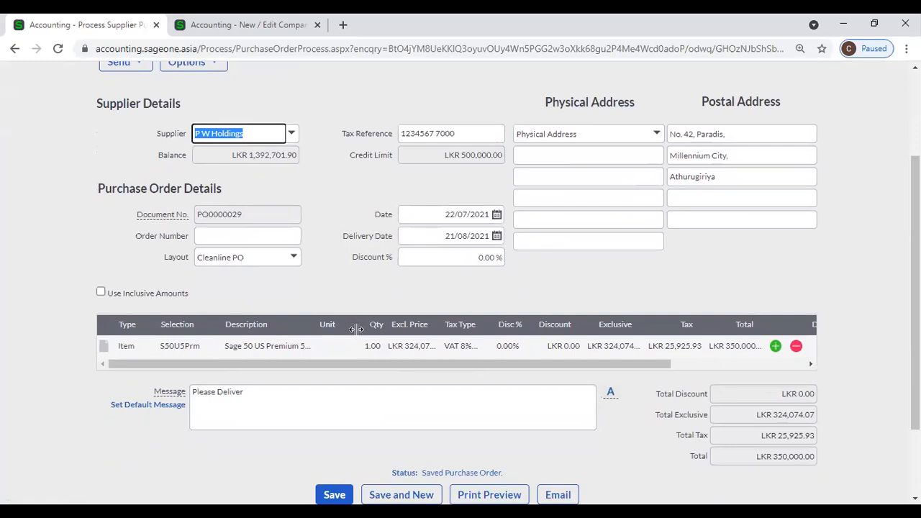
{"action": "left_click", "coordinate": [401, 346]}
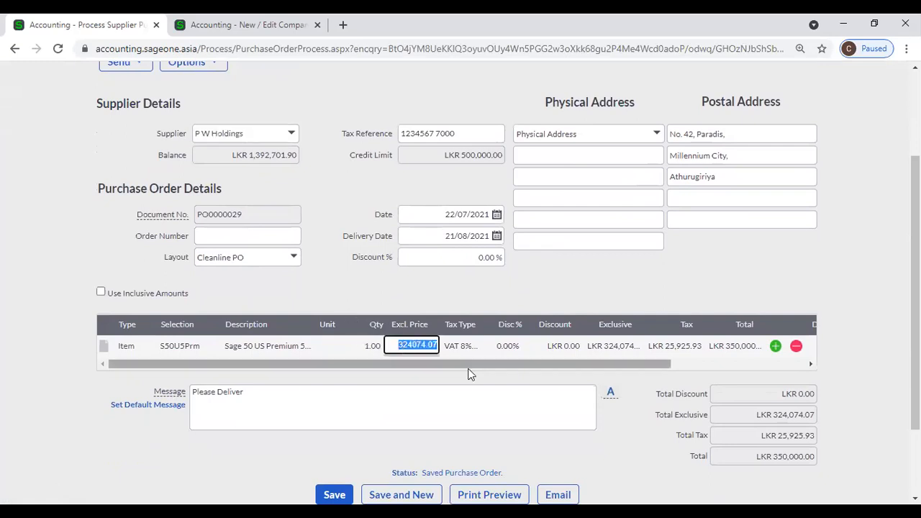
{"action": "type", "text": "325000"}
{"action": "left_click", "coordinate": [327, 352]}
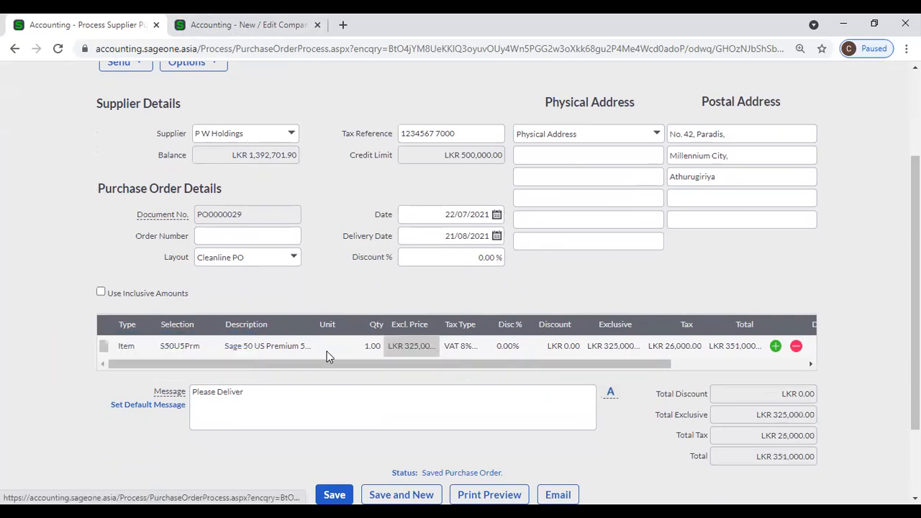
{"action": "scroll", "coordinate": [330, 374], "scroll_direction": "down", "scroll_amount": 2}
{"action": "left_click", "coordinate": [334, 399]}
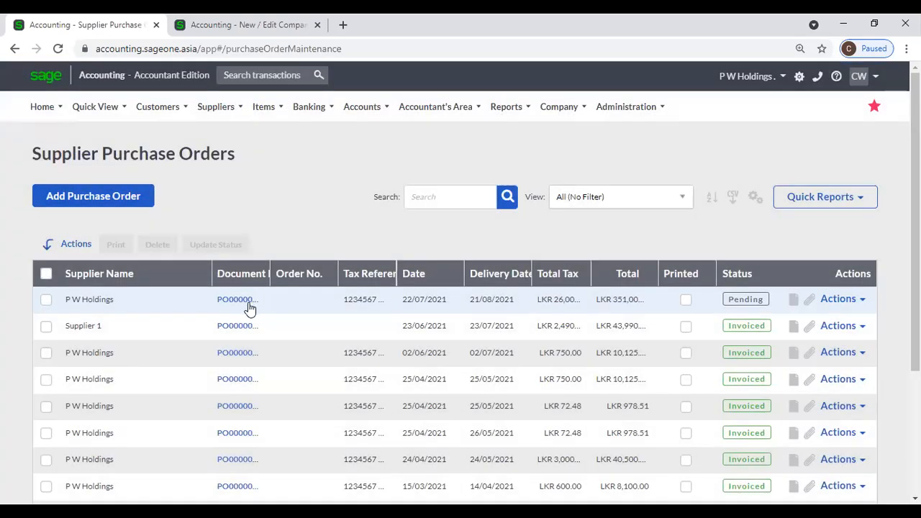
- Reopen the newest P W Holdings purchase order, review its Purchase Order History and close the history
{"action": "left_click", "coordinate": [244, 305]}
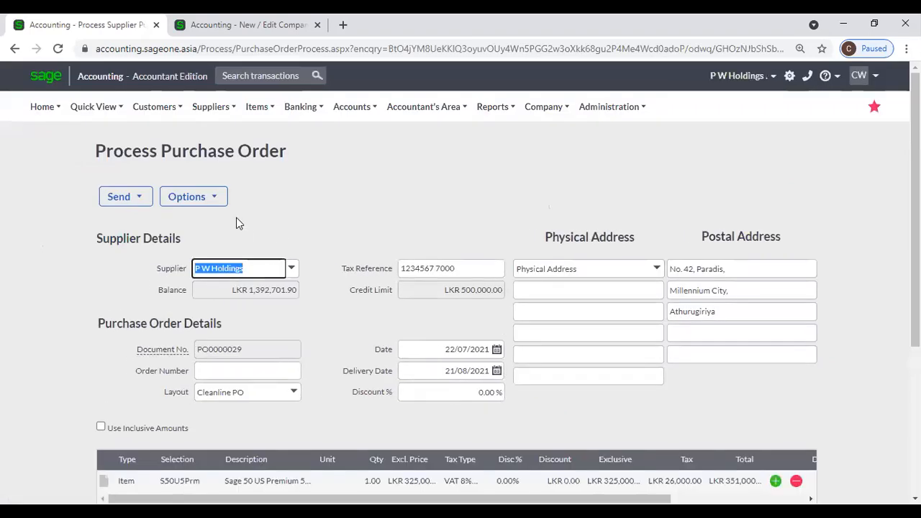
{"action": "scroll", "coordinate": [321, 218], "scroll_direction": "down", "scroll_amount": 3}
{"action": "scroll", "coordinate": [326, 216], "scroll_direction": "up", "scroll_amount": 3}
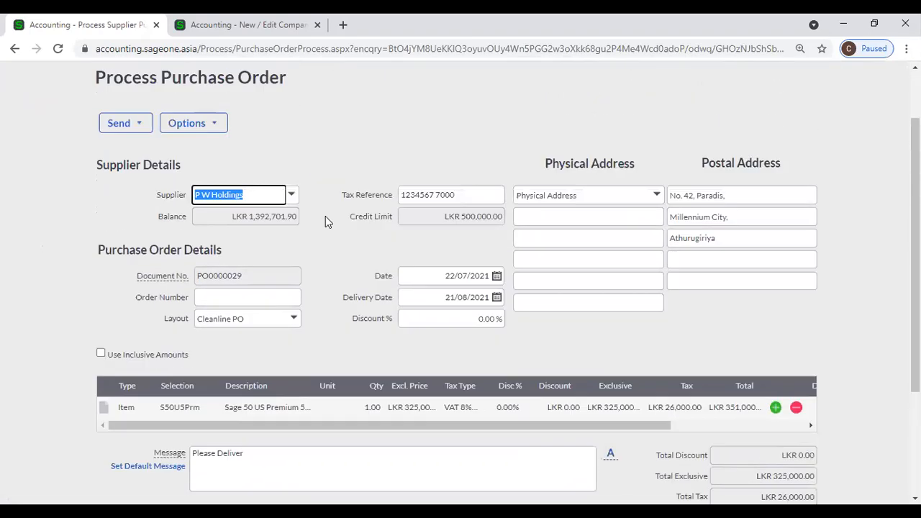
{"action": "left_click", "coordinate": [224, 203]}
{"action": "left_click", "coordinate": [223, 203]}
{"action": "left_click", "coordinate": [183, 204]}
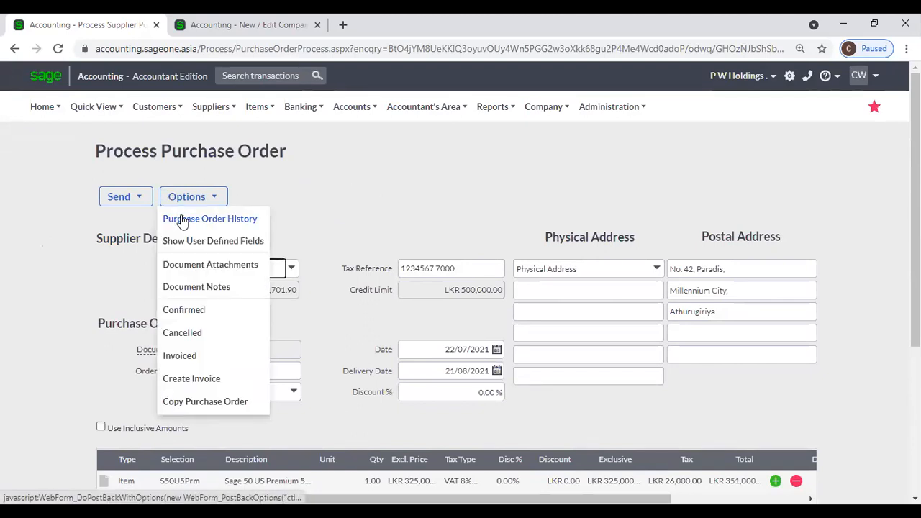
{"action": "left_click", "coordinate": [183, 220]}
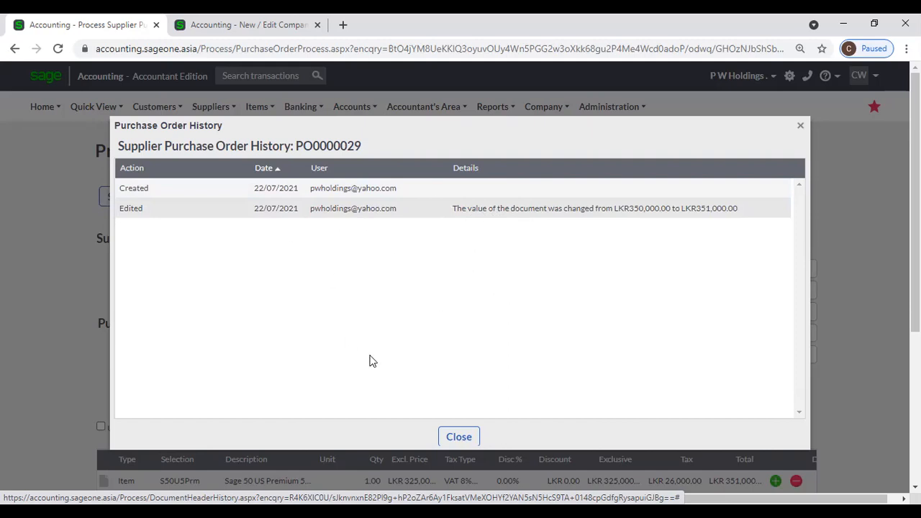
{"action": "left_click", "coordinate": [444, 434]}
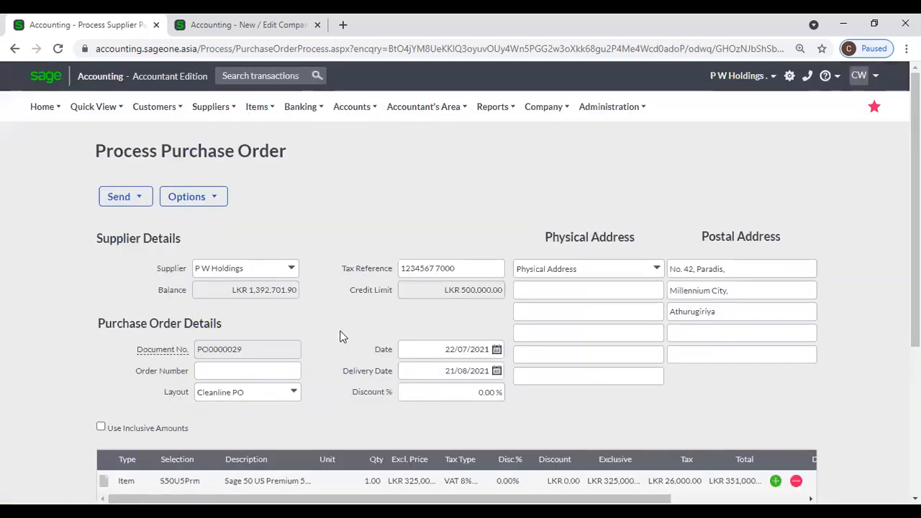
- Review the user defined fields available for the purchase order and leave them without saving
{"action": "scroll", "coordinate": [338, 328], "scroll_direction": "down", "scroll_amount": 2}
{"action": "left_click", "coordinate": [189, 69]}
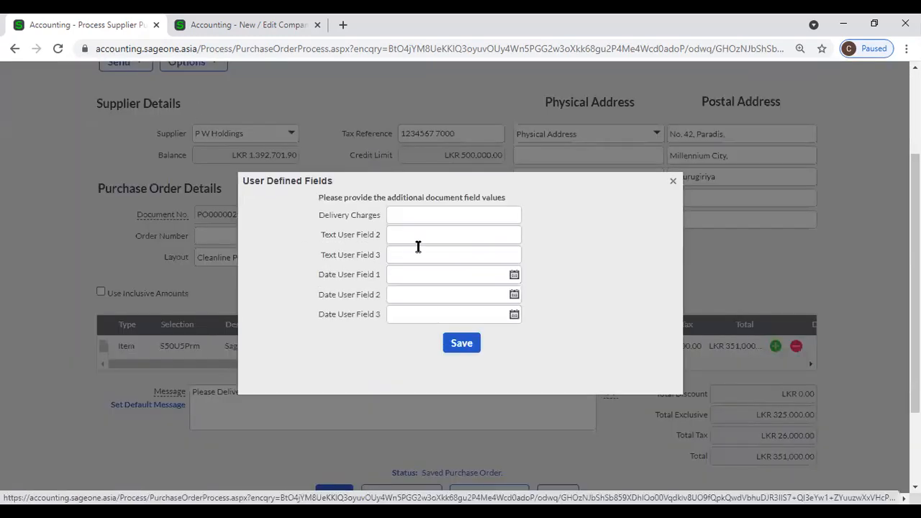
{"action": "left_click", "coordinate": [673, 181]}
{"action": "scroll", "coordinate": [527, 160], "scroll_direction": "up", "scroll_amount": 1}
{"action": "left_click", "coordinate": [190, 129]}
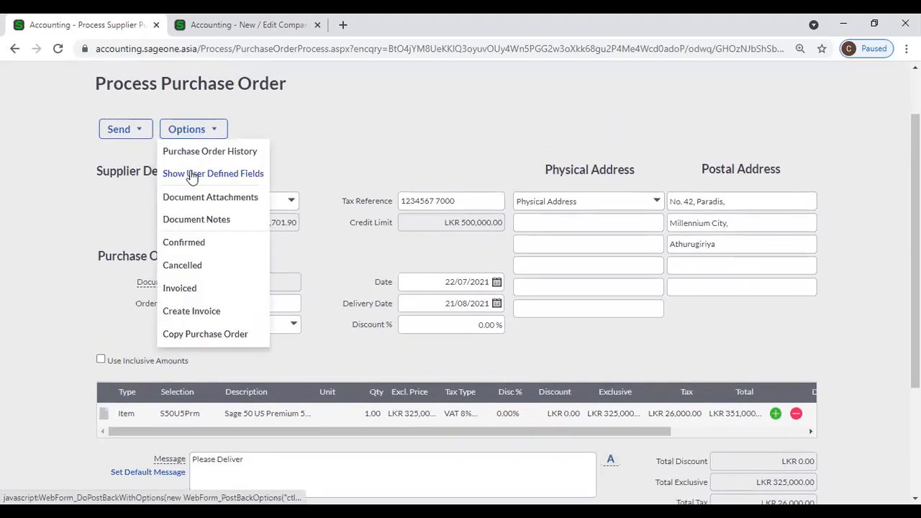
{"action": "left_click", "coordinate": [191, 173]}
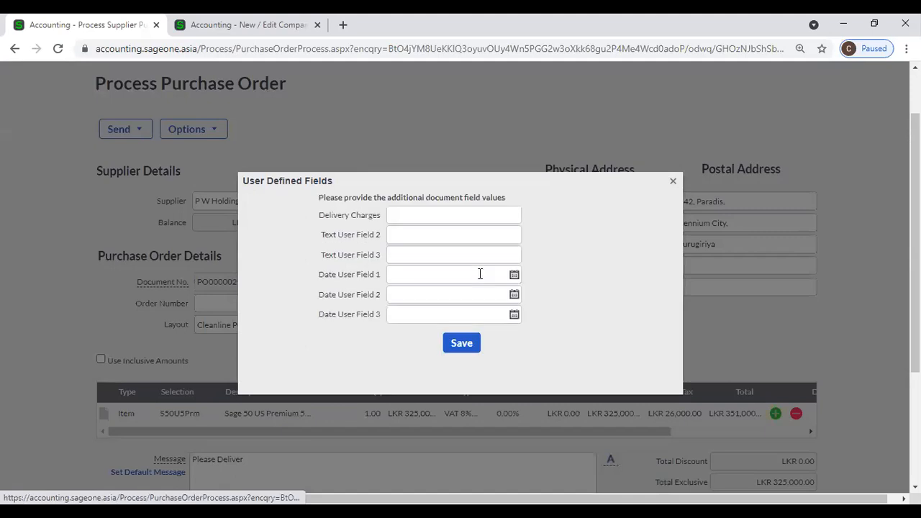
{"action": "left_click", "coordinate": [671, 182]}
- Review the document attachments of the purchase order, including the size limits for files, and close them
{"action": "left_click", "coordinate": [209, 130]}
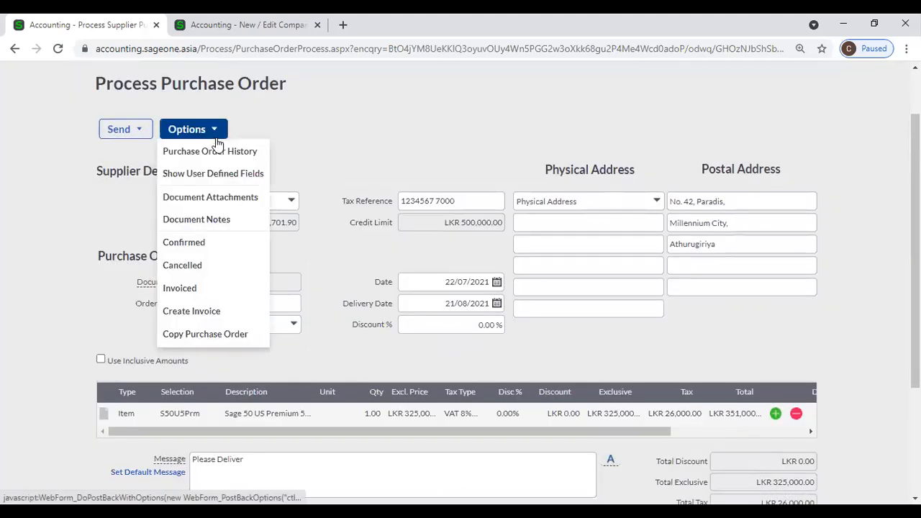
{"action": "left_click", "coordinate": [226, 200]}
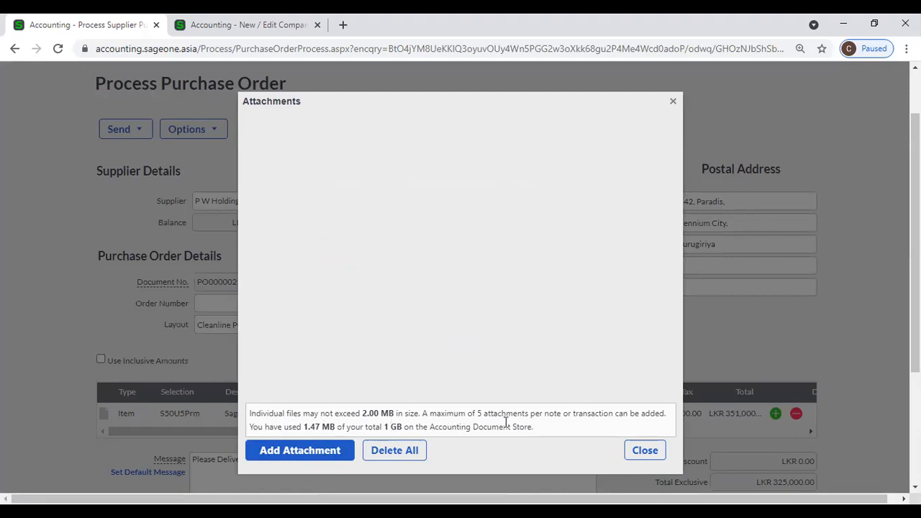
{"action": "left_click", "coordinate": [644, 450]}
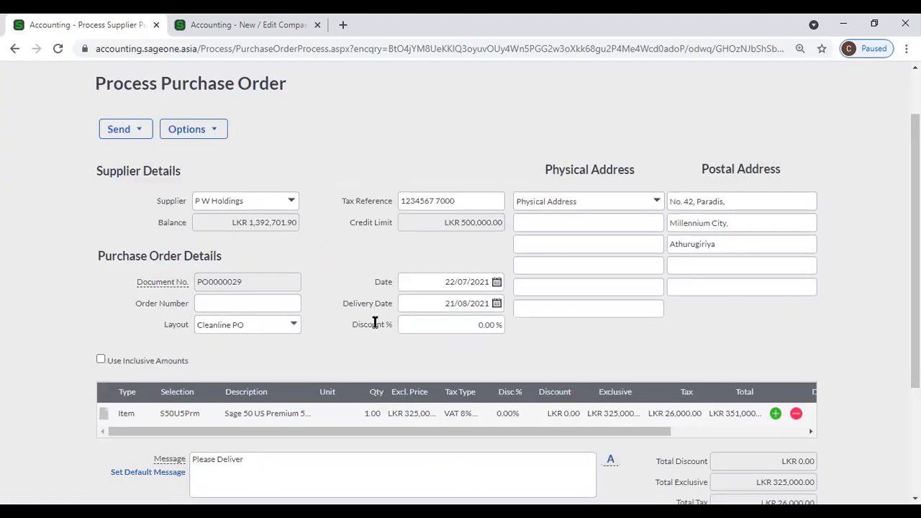
- Open a blank document note for the purchase order to review its action date, completion and note fields
{"action": "left_click", "coordinate": [196, 134]}
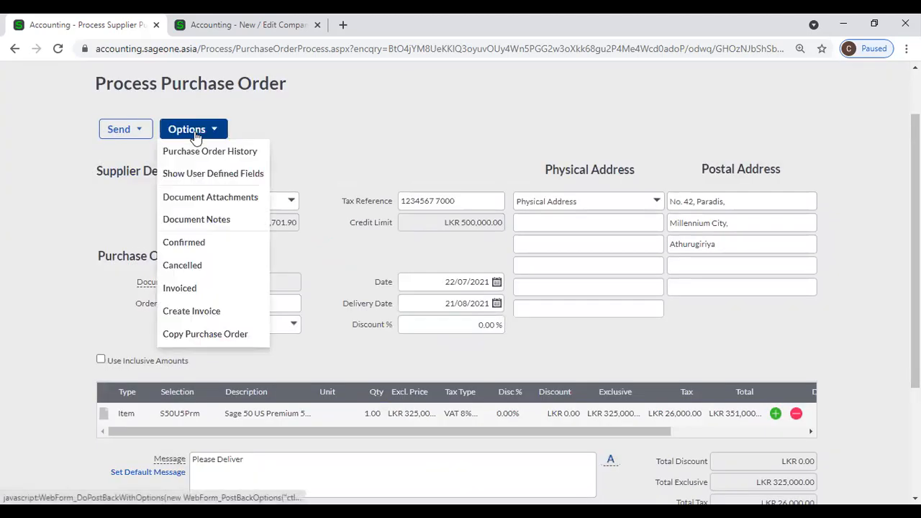
{"action": "left_click", "coordinate": [204, 219]}
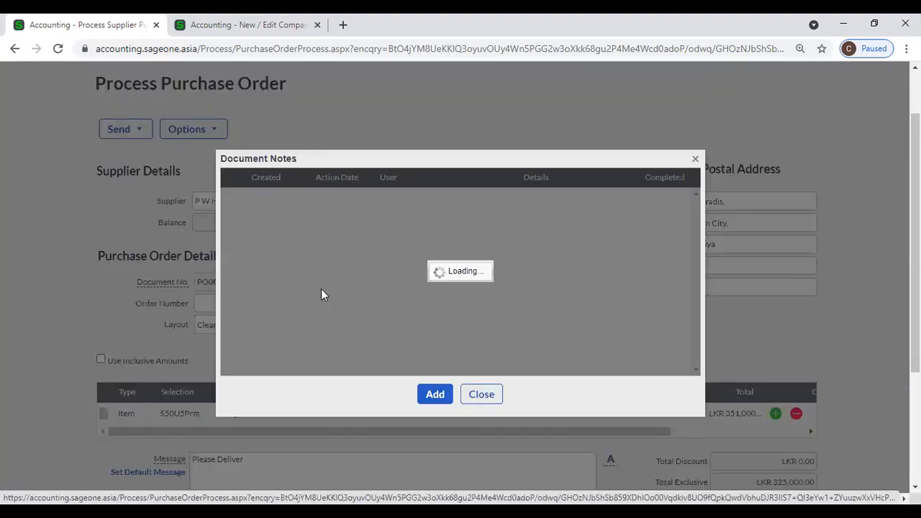
{"action": "left_click", "coordinate": [433, 396]}
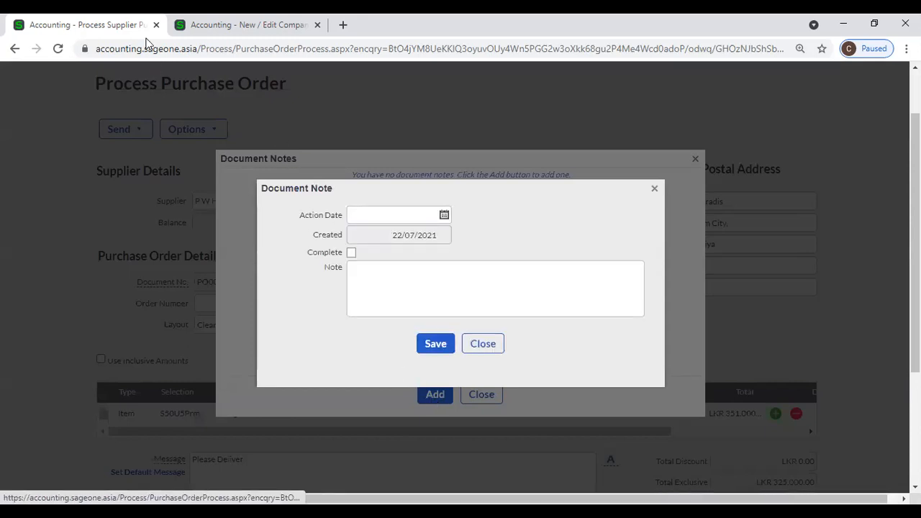
- Load the Dashboard in the second browser tab and expand the overdue purchase order entry in its To Do List
{"action": "key", "text": "ctrl+Tab"}
{"action": "mouse_move", "coordinate": [42, 108]}
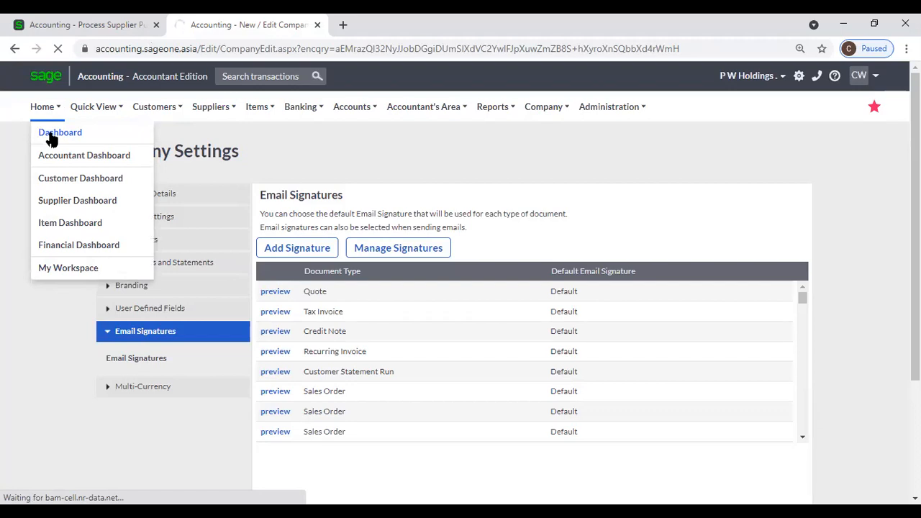
{"action": "left_click", "coordinate": [70, 24]}
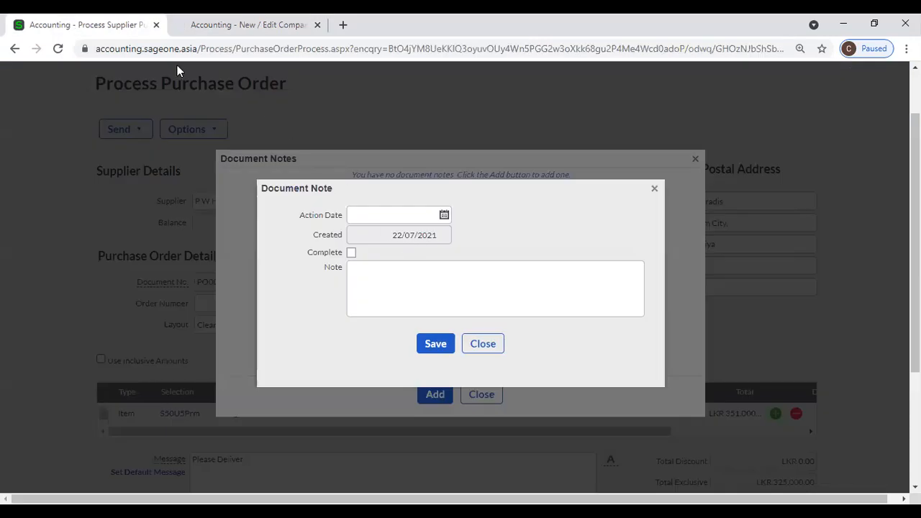
{"action": "left_click", "coordinate": [190, 26]}
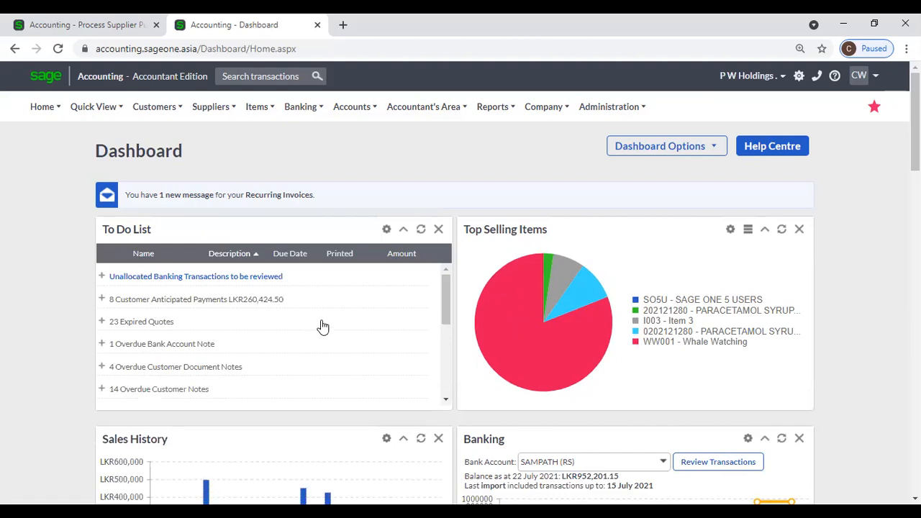
{"action": "scroll", "coordinate": [322, 328], "scroll_direction": "down", "scroll_amount": 1}
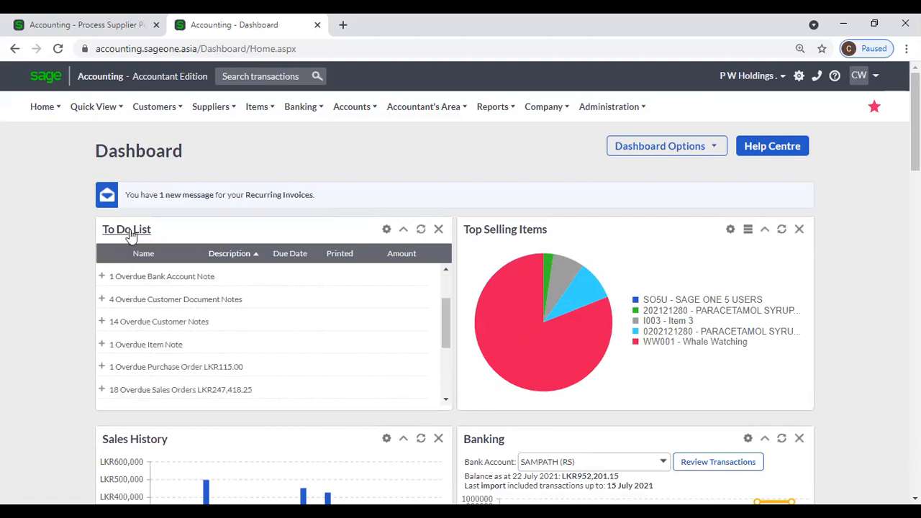
{"action": "left_click", "coordinate": [100, 368]}
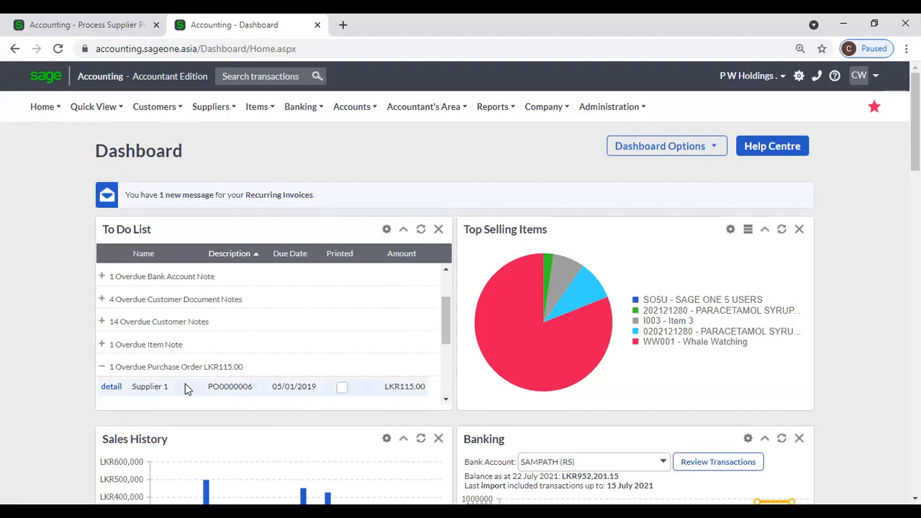
- Return to the purchase order and close the blank note and the document notes without saving
{"action": "left_click", "coordinate": [74, 23]}
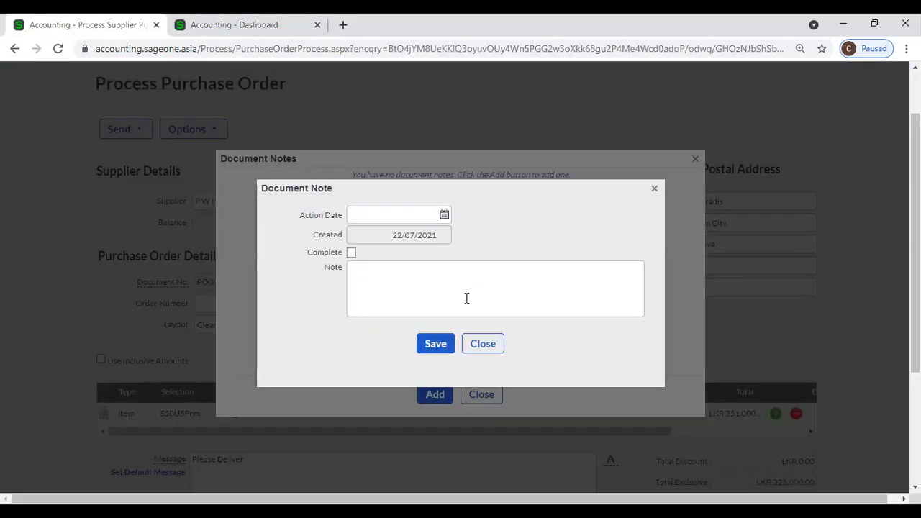
{"action": "left_click", "coordinate": [483, 344]}
{"action": "left_click", "coordinate": [483, 394]}
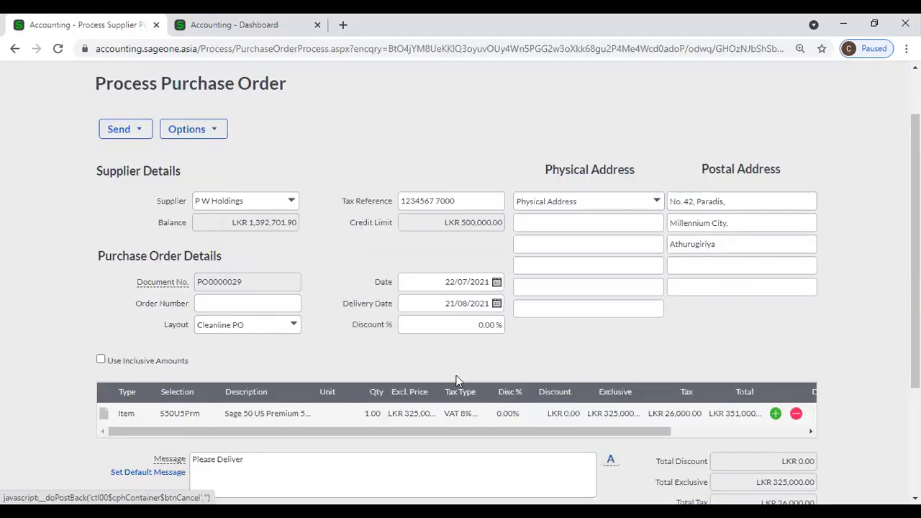
- Create a new purchase order as a copy of the open P W Holdings order
{"action": "left_click", "coordinate": [192, 134]}
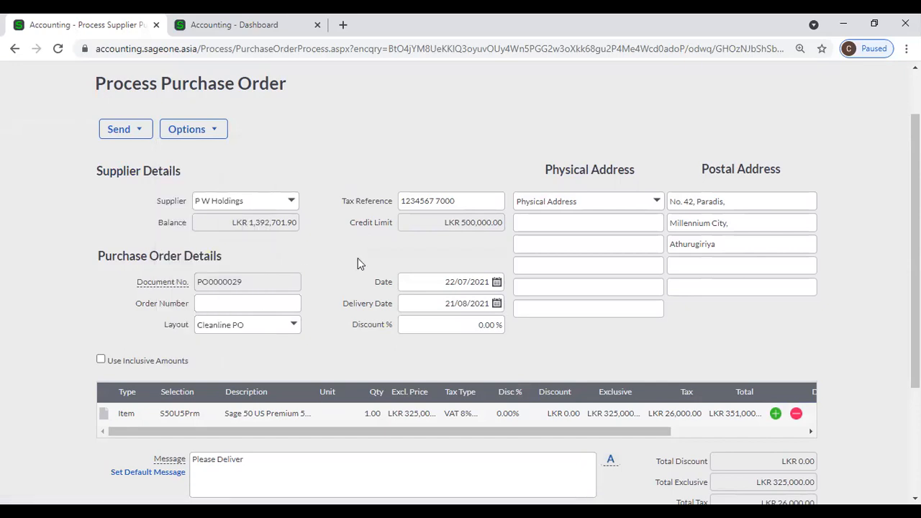
{"action": "left_click", "coordinate": [182, 136]}
{"action": "scroll", "coordinate": [312, 256], "scroll_direction": "up", "scroll_amount": 1}
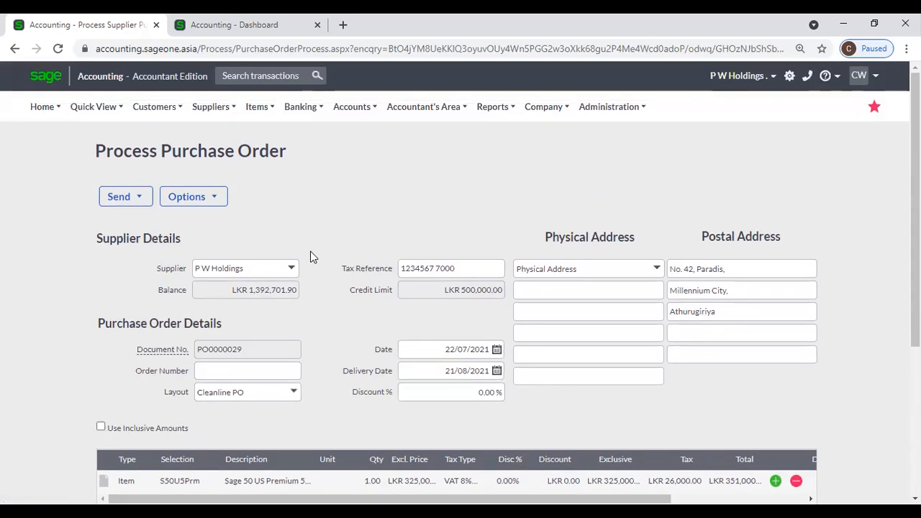
{"action": "left_click", "coordinate": [209, 205]}
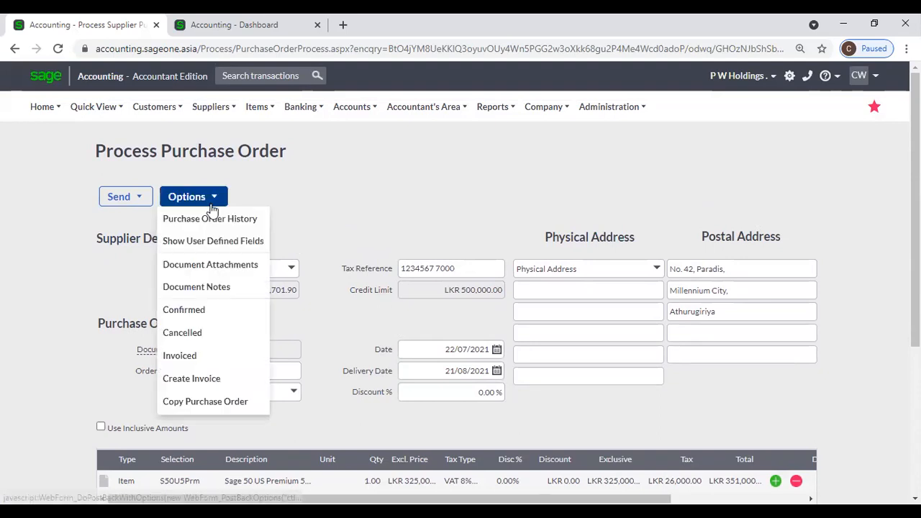
{"action": "left_click", "coordinate": [213, 407]}
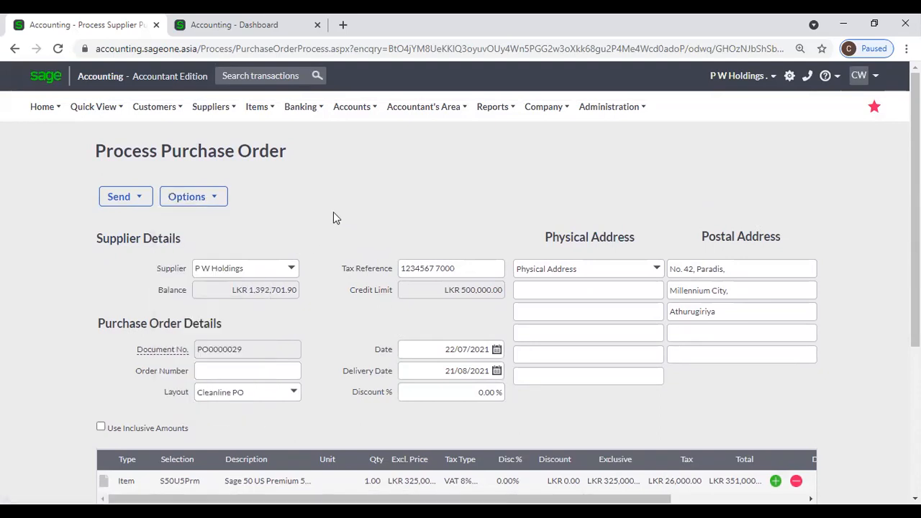
{"action": "scroll", "coordinate": [333, 212], "scroll_direction": "down", "scroll_amount": 1}
{"action": "left_click", "coordinate": [187, 129]}
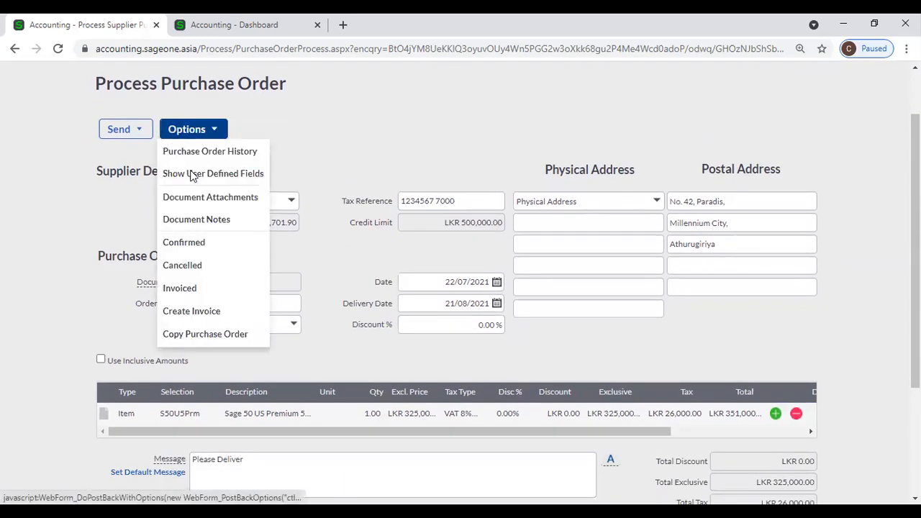
{"action": "left_click", "coordinate": [208, 335]}
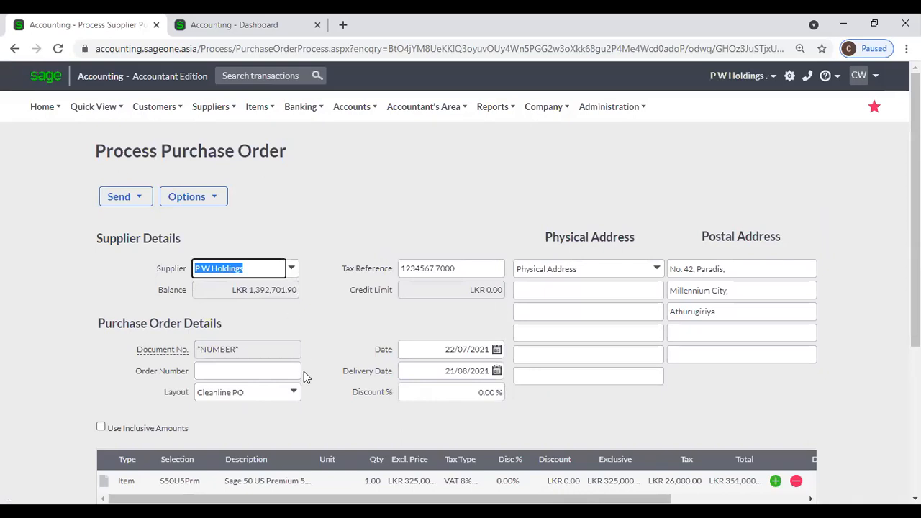
- Examine the copied order's item line through to the Department and Job columns and open its Department field
{"action": "scroll", "coordinate": [303, 378], "scroll_direction": "down", "scroll_amount": 2}
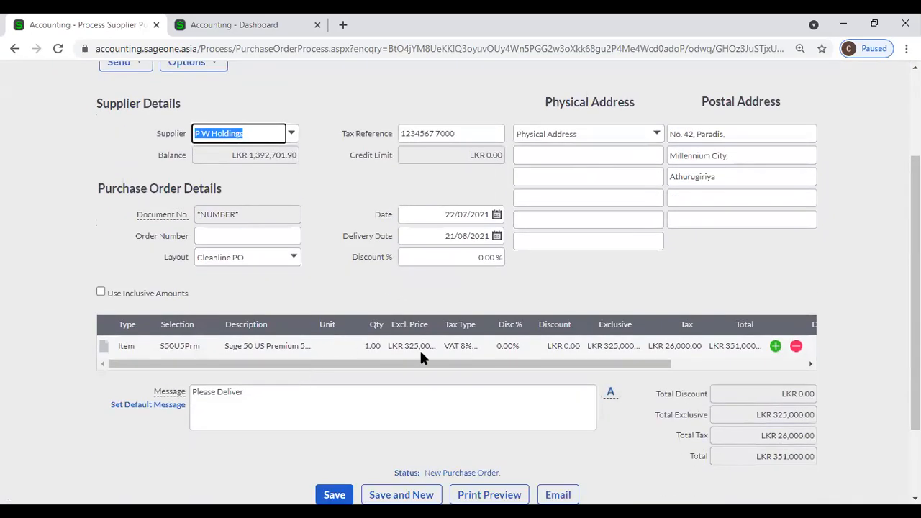
{"action": "left_click_drag", "start_coordinate": [426, 364], "coordinate": [594, 366]}
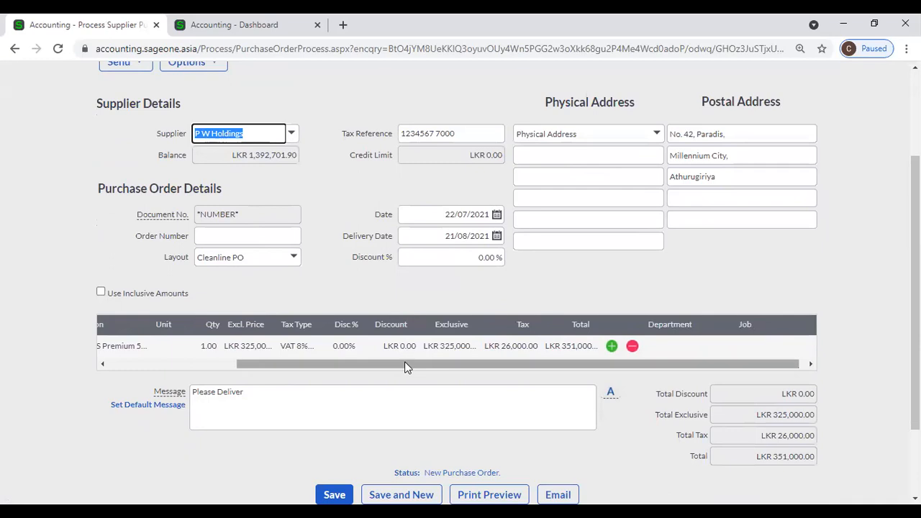
{"action": "left_click_drag", "start_coordinate": [405, 367], "coordinate": [13, 363]}
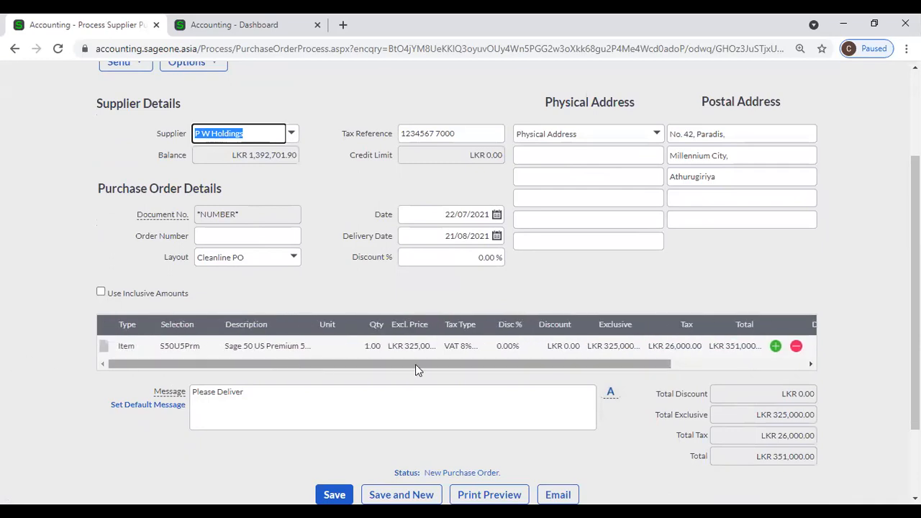
{"action": "left_click", "coordinate": [675, 363]}
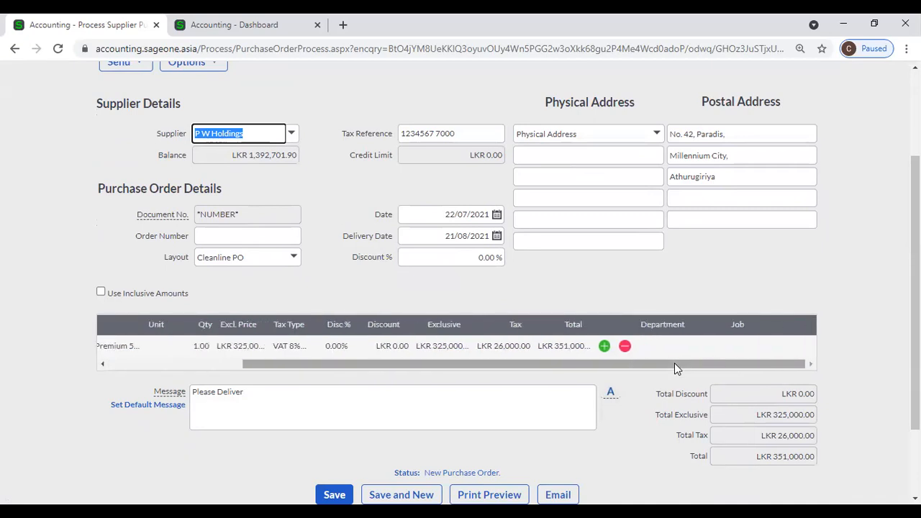
{"action": "left_click", "coordinate": [668, 346]}
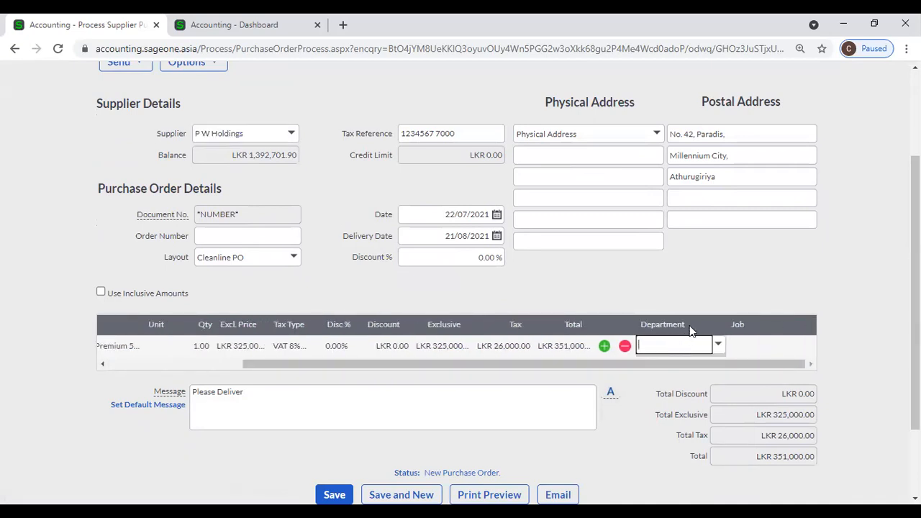
- Open the company's Analysis Codes in the second browser tab and review the Department, Job and Area codes
{"action": "left_click", "coordinate": [224, 24]}
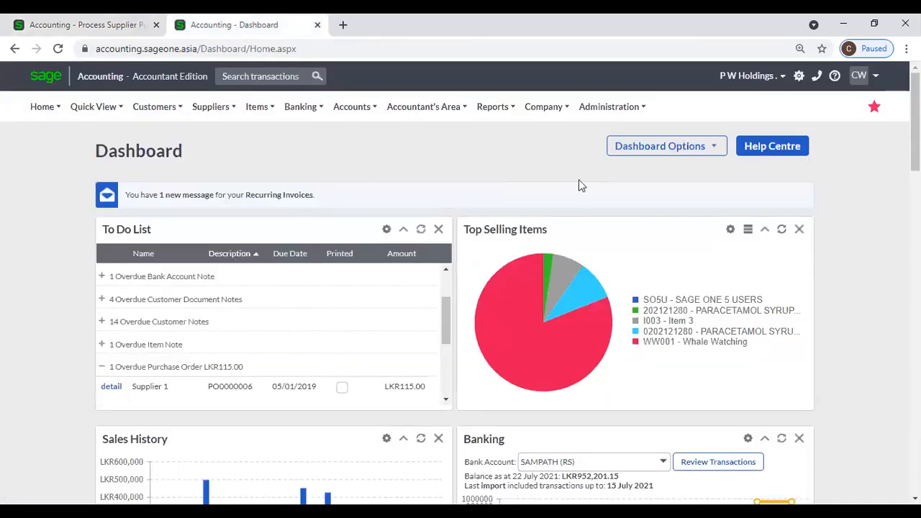
{"action": "left_click", "coordinate": [544, 107]}
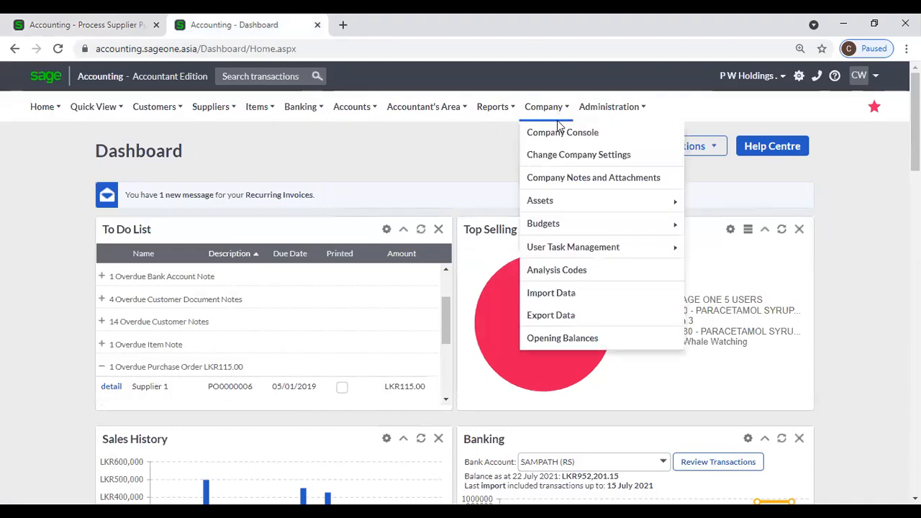
{"action": "mouse_move", "coordinate": [552, 205]}
{"action": "left_click", "coordinate": [558, 272]}
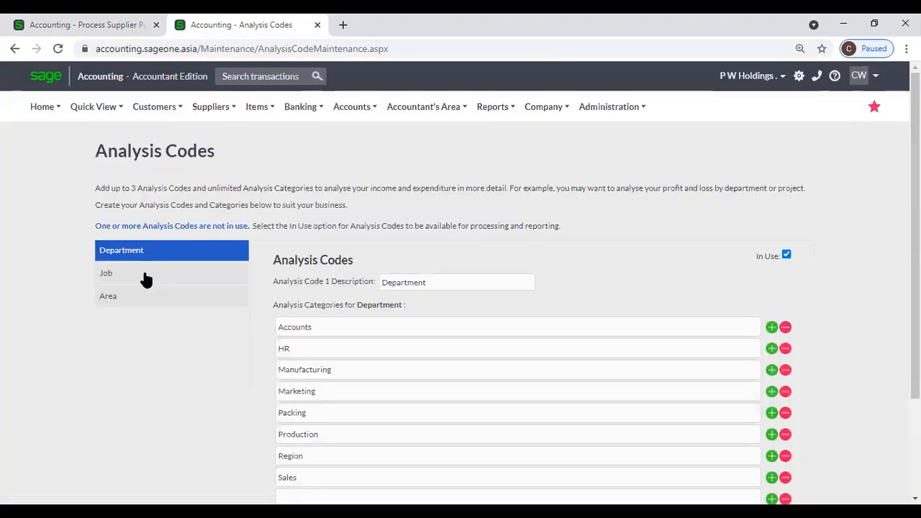
{"action": "left_click", "coordinate": [144, 276]}
{"action": "left_click", "coordinate": [144, 297]}
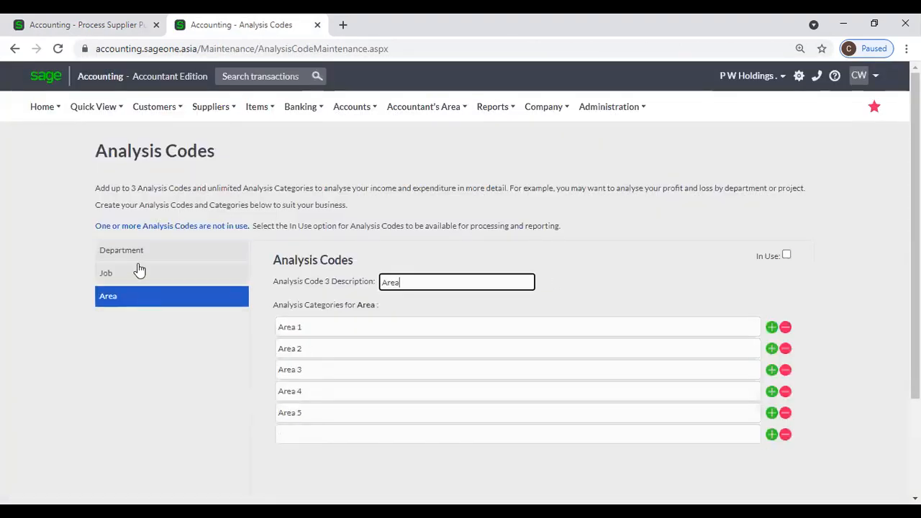
{"action": "left_click", "coordinate": [138, 259]}
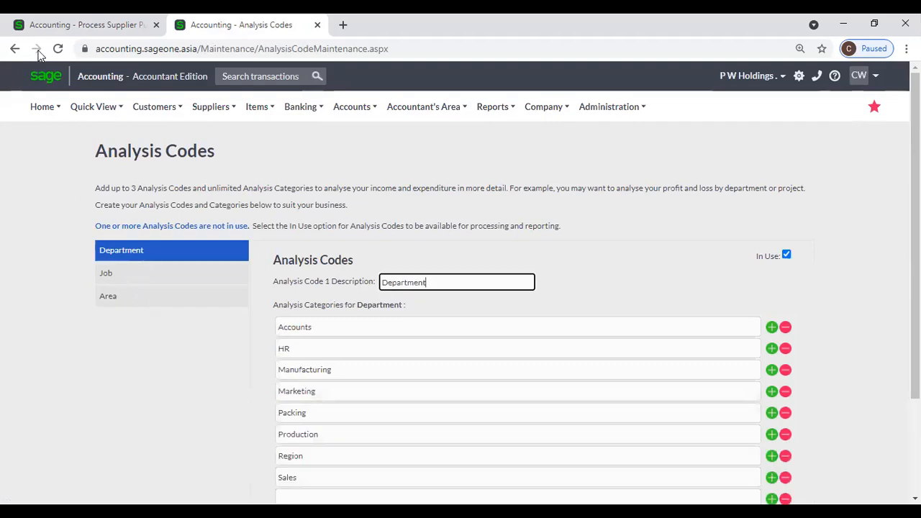
- Return to the purchase order and set the item line's Department to Manufacturing
{"action": "left_click", "coordinate": [154, 107]}
{"action": "mouse_move", "coordinate": [173, 200]}
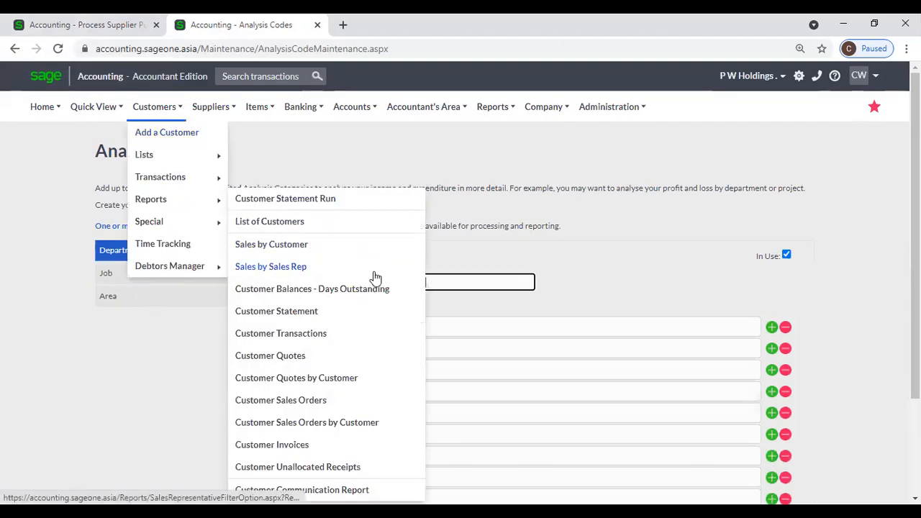
{"action": "left_click", "coordinate": [79, 24]}
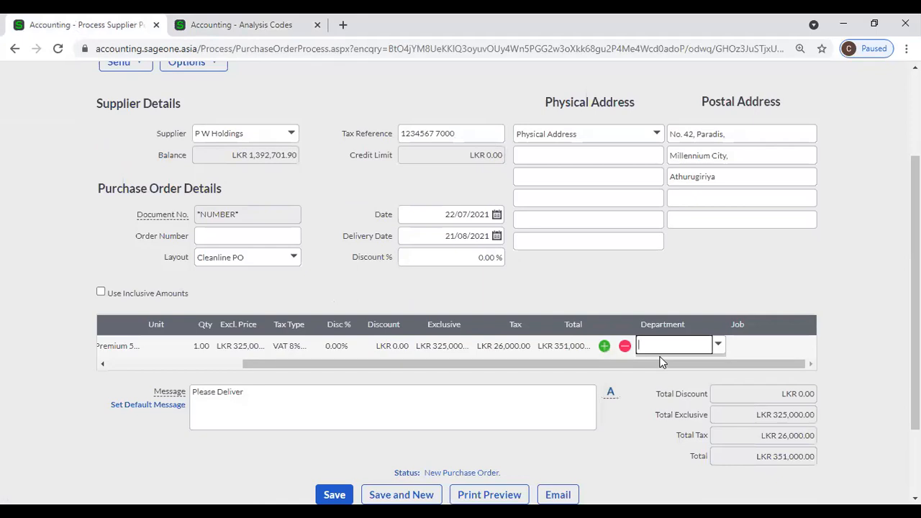
{"action": "left_click", "coordinate": [717, 348]}
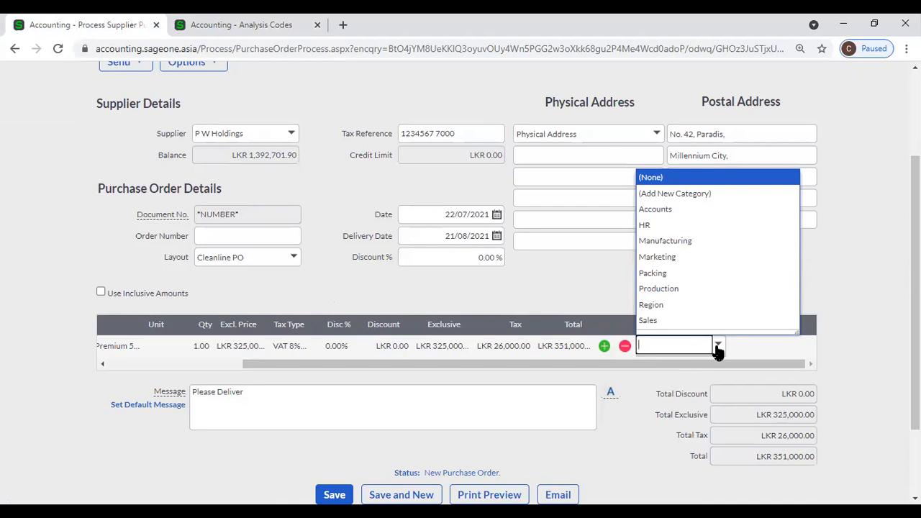
{"action": "left_click", "coordinate": [670, 242]}
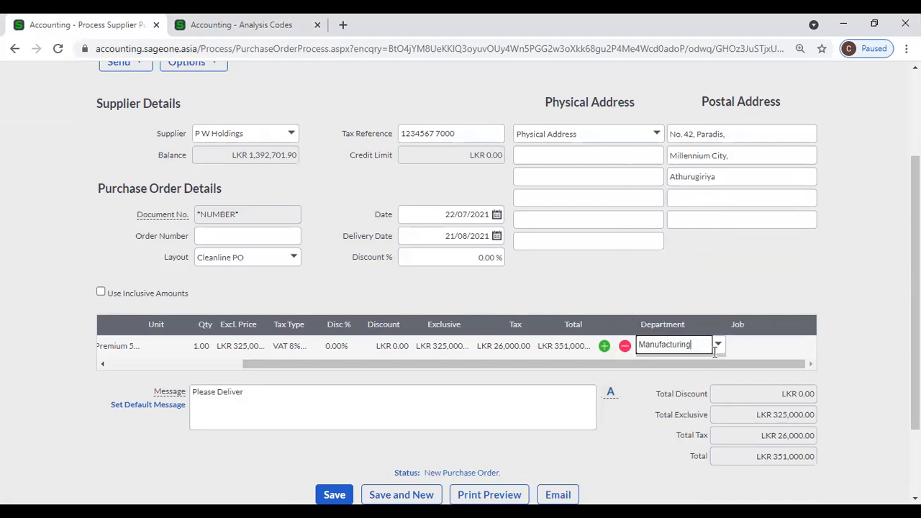
{"action": "left_click", "coordinate": [745, 353]}
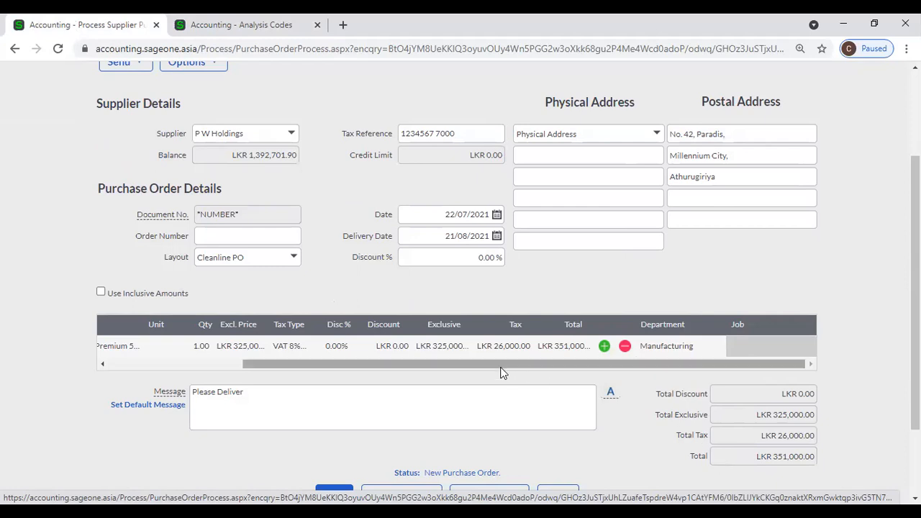
- Review all columns of the purchase order's item line along with the totals and saving options below it
{"action": "left_click_drag", "start_coordinate": [478, 364], "coordinate": [342, 364]}
{"action": "left_click", "coordinate": [695, 365]}
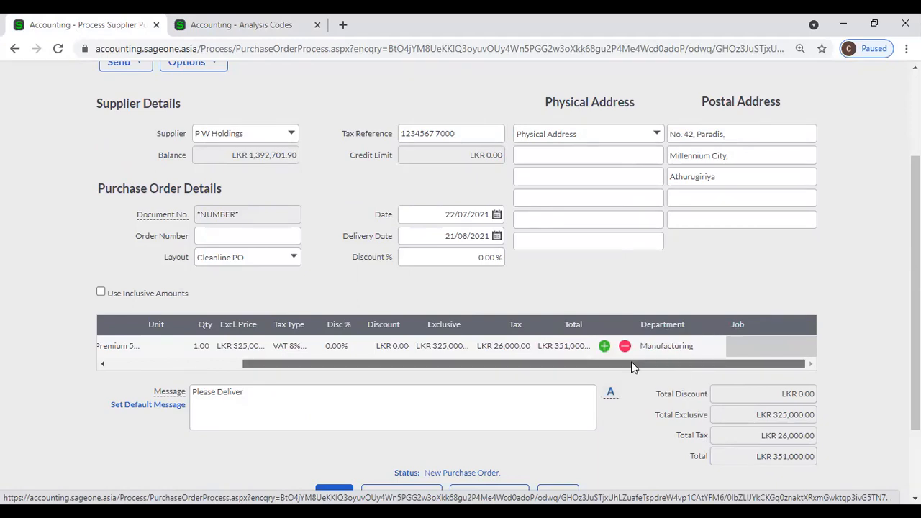
{"action": "left_click_drag", "start_coordinate": [610, 365], "coordinate": [475, 365]}
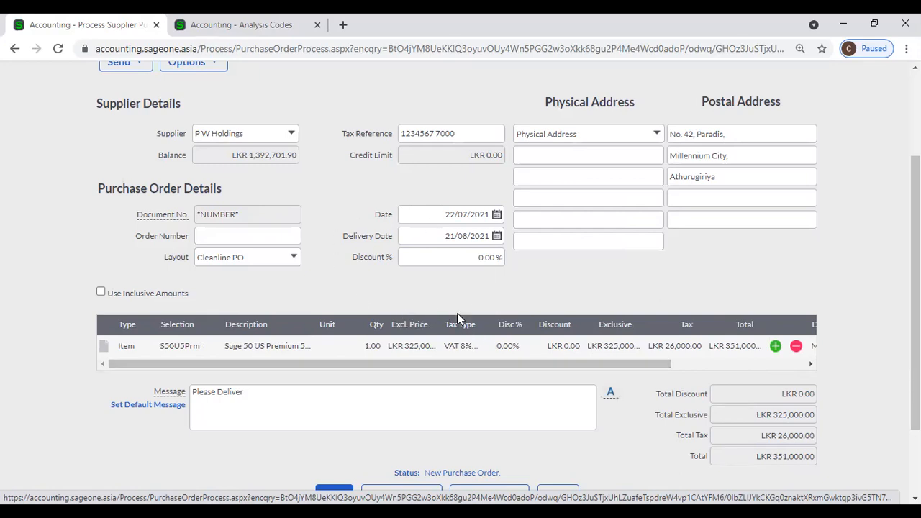
{"action": "scroll", "coordinate": [460, 328], "scroll_direction": "down", "scroll_amount": 3}
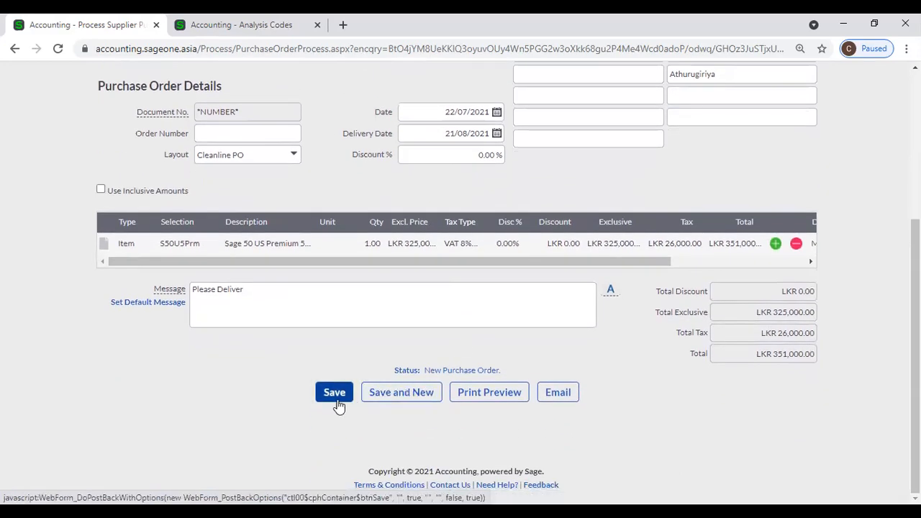
{"action": "left_click", "coordinate": [334, 393]}
{"action": "scroll", "coordinate": [240, 454], "scroll_direction": "up", "scroll_amount": 2}
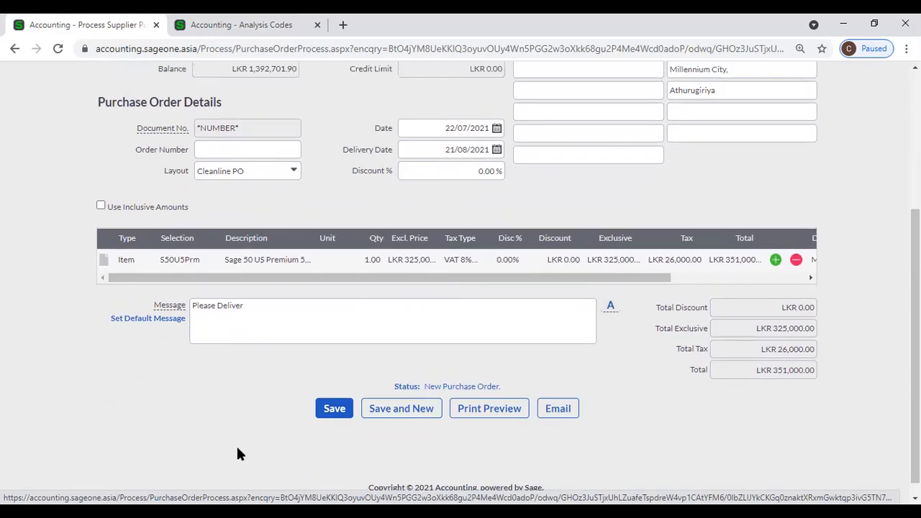
{"action": "left_click_drag", "start_coordinate": [377, 395], "coordinate": [571, 393]}
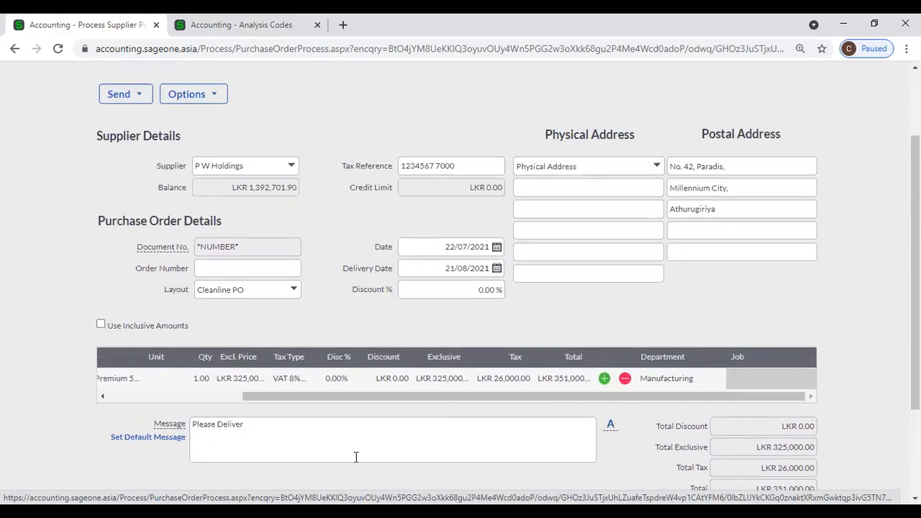
- Review the order's message and check the default Purchase Order text under Supplier Document Messages in the Company Settings in the second browser tab
{"action": "triple_click", "coordinate": [279, 438]}
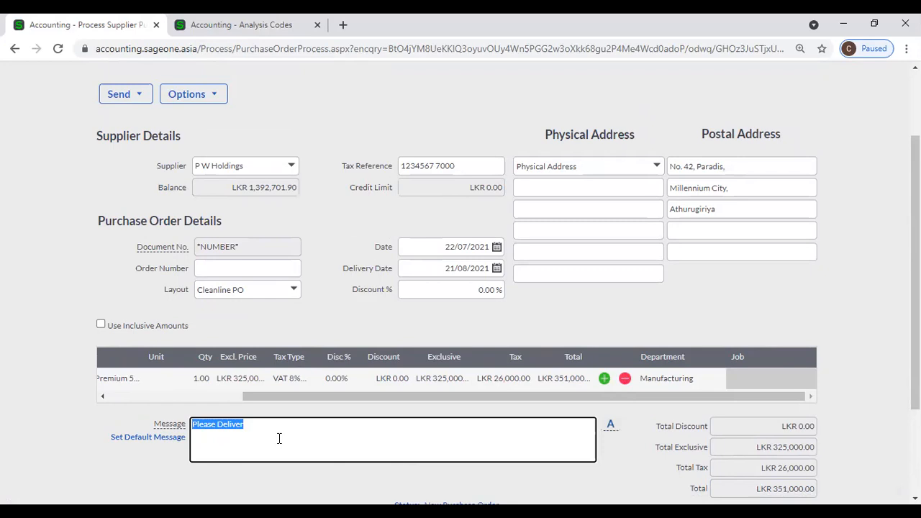
{"action": "scroll", "coordinate": [279, 439], "scroll_direction": "up", "scroll_amount": 3}
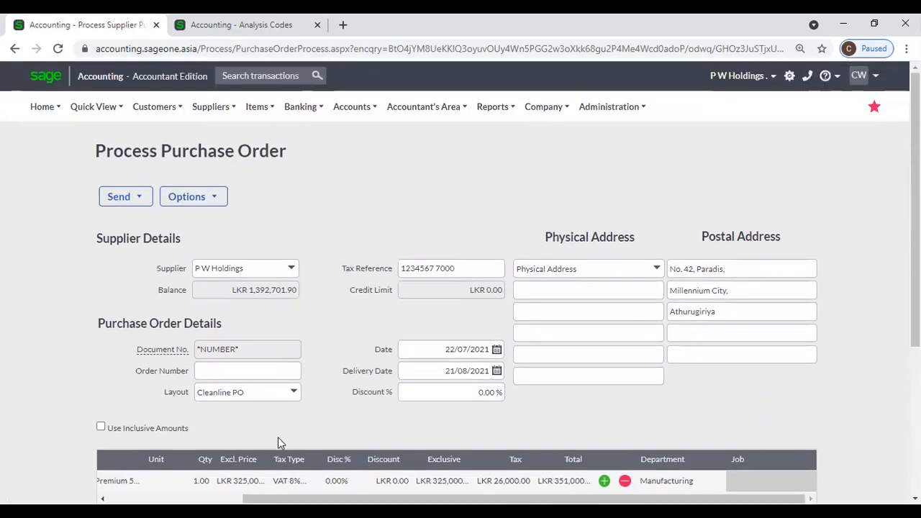
{"action": "scroll", "coordinate": [278, 437], "scroll_direction": "down", "scroll_amount": 2}
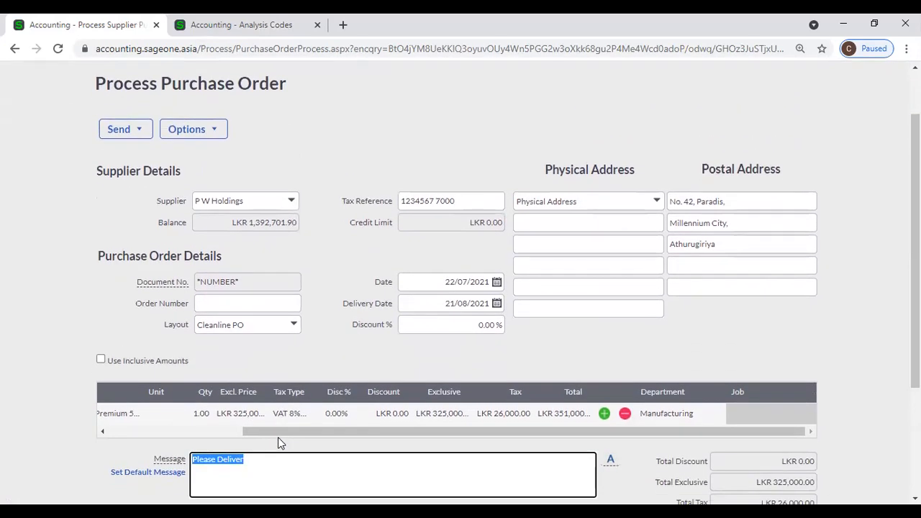
{"action": "scroll", "coordinate": [279, 441], "scroll_direction": "down", "scroll_amount": 3}
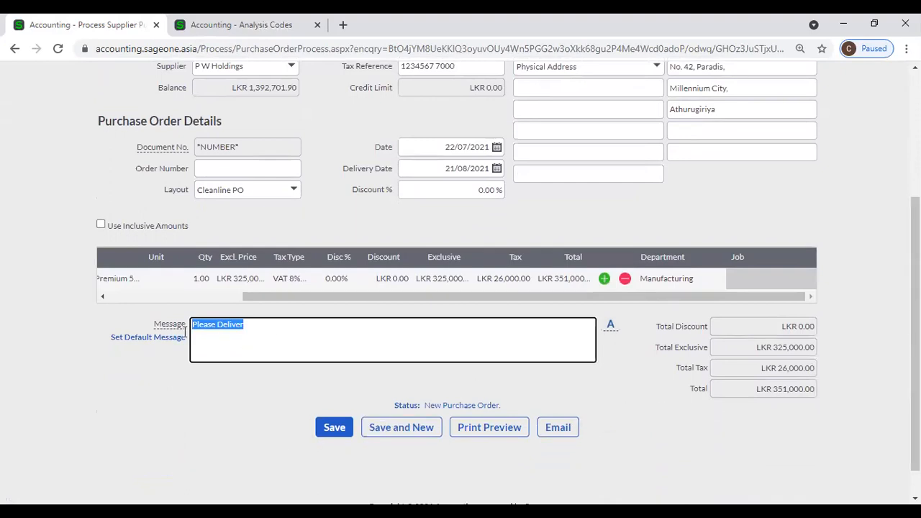
{"action": "left_click", "coordinate": [237, 24]}
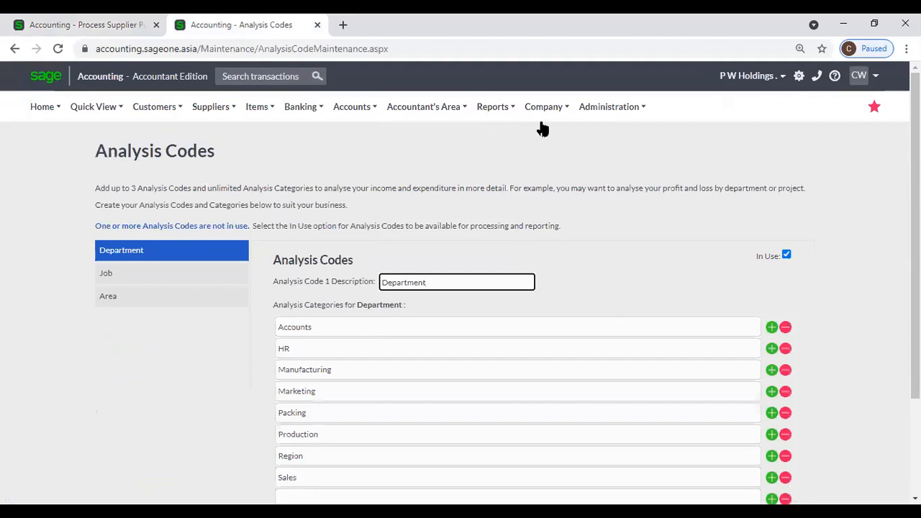
{"action": "mouse_move", "coordinate": [542, 114]}
{"action": "left_click", "coordinate": [547, 157]}
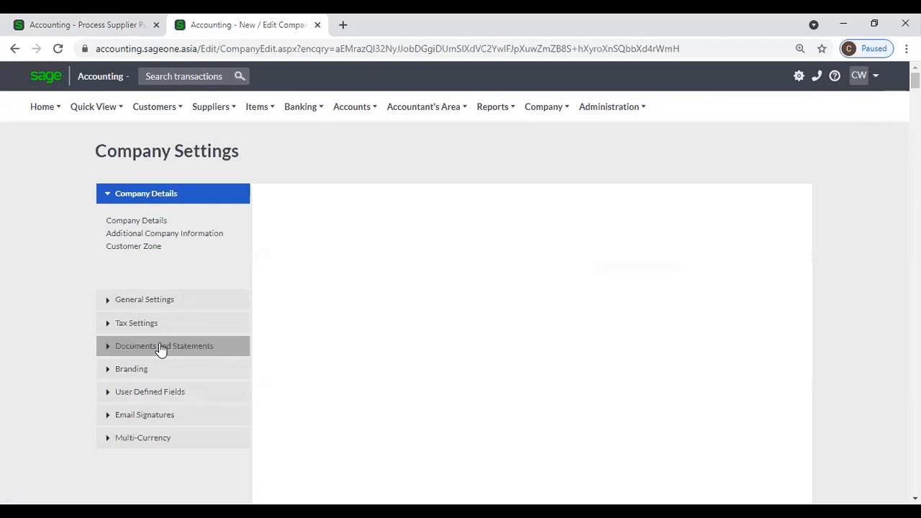
{"action": "left_click", "coordinate": [161, 346]}
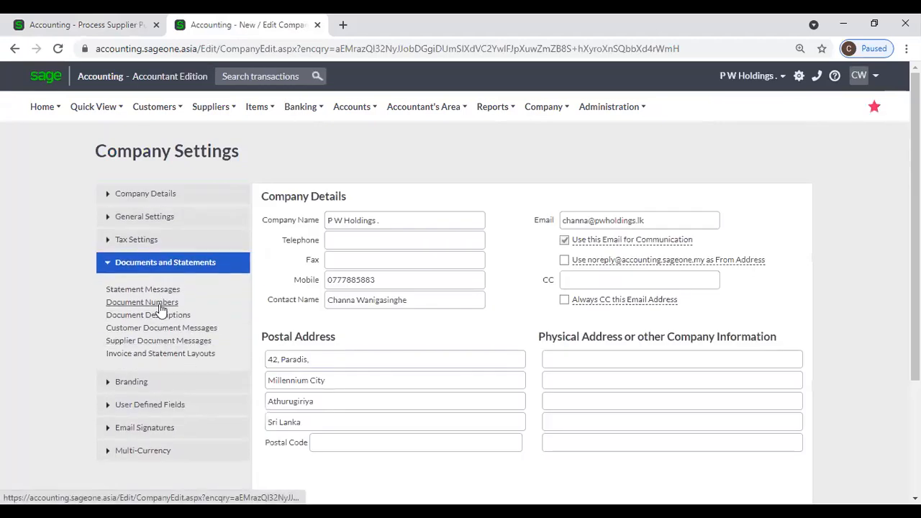
{"action": "left_click", "coordinate": [179, 342]}
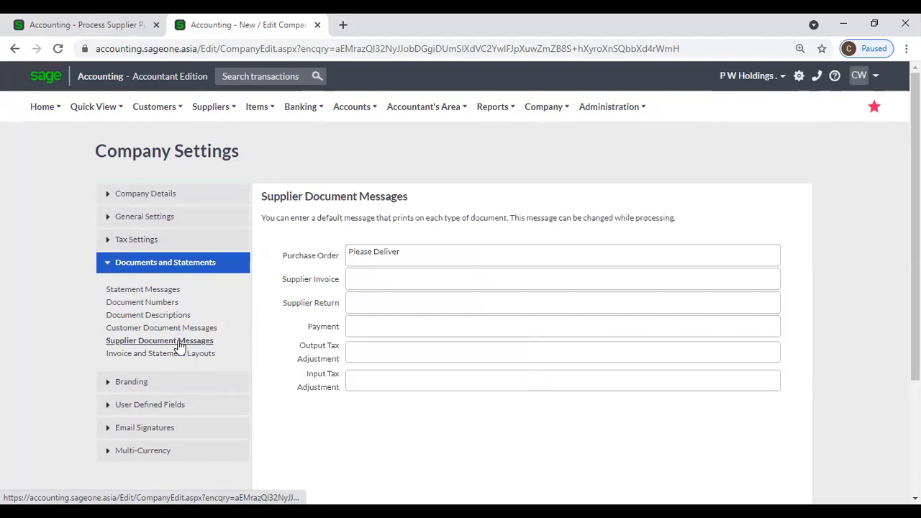
{"action": "triple_click", "coordinate": [388, 256]}
- Back in the purchase order, add a reusable document message described as Deliver with the text "Please deliver within 3 days"
{"action": "left_click", "coordinate": [90, 24]}
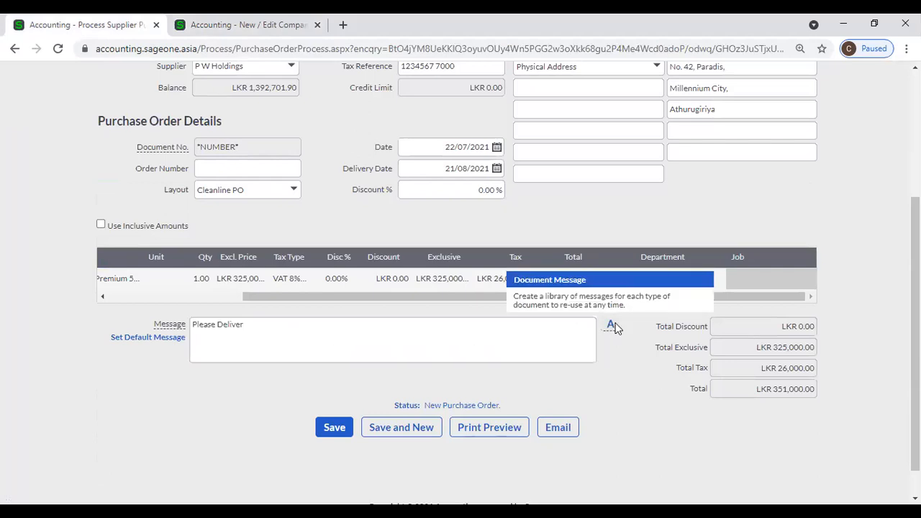
{"action": "left_click", "coordinate": [614, 327]}
{"action": "left_click", "coordinate": [249, 209]}
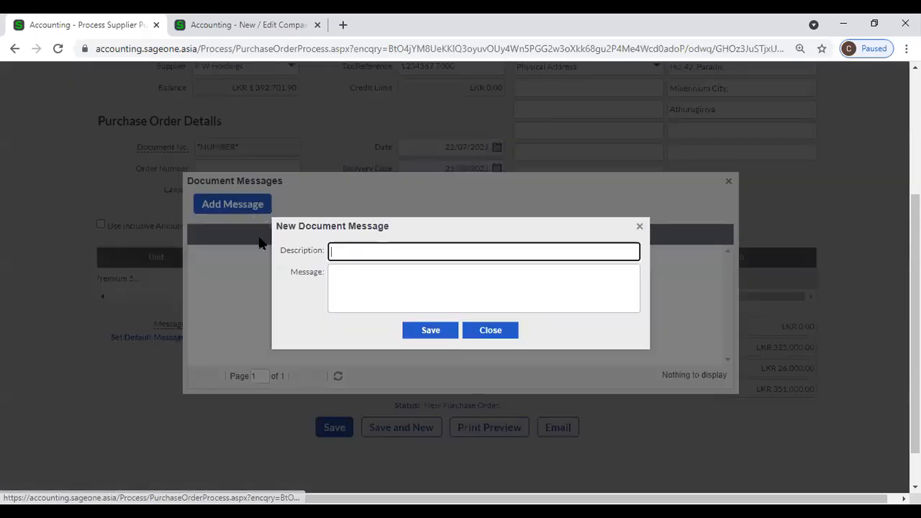
{"action": "type", "text": "Deliver"}
{"action": "left_click", "coordinate": [391, 272]}
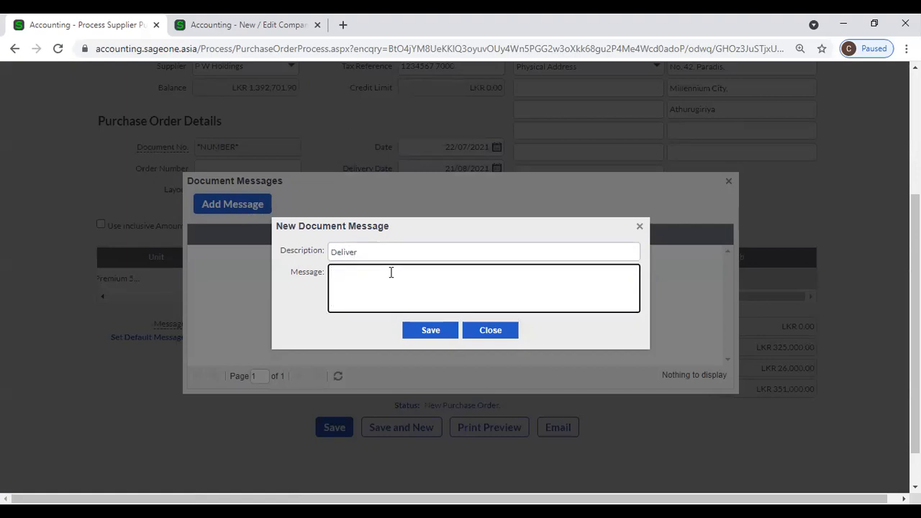
{"action": "type", "text": "Please deliver within 3 days"}
{"action": "left_click", "coordinate": [426, 331]}
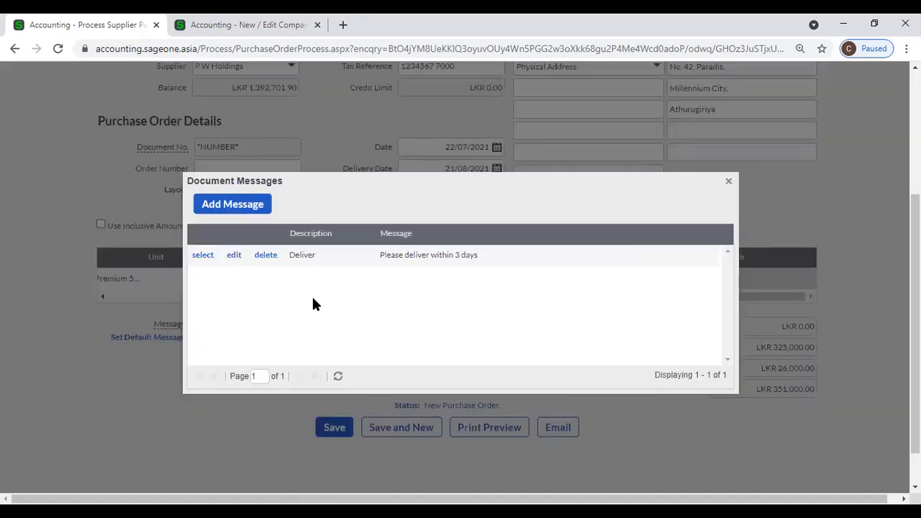
{"action": "left_click", "coordinate": [730, 182]}
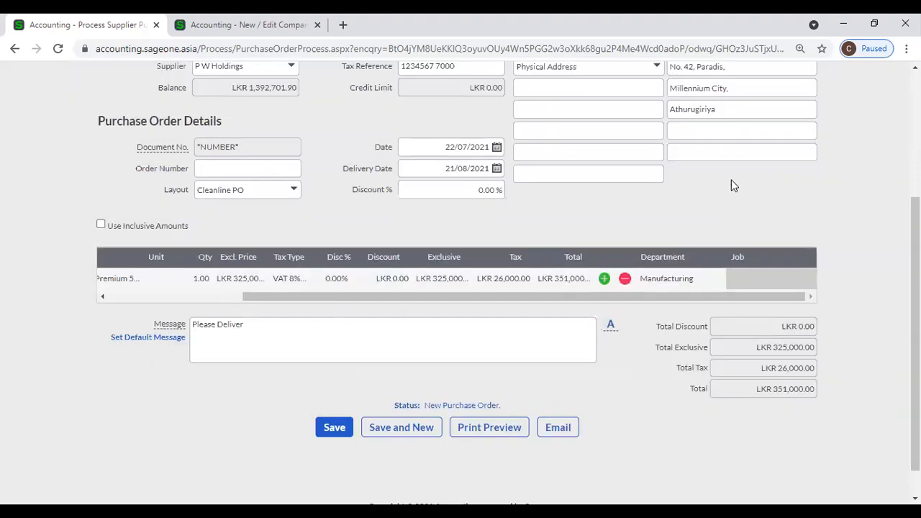
- Apply the saved Deliver document message to the purchase order
{"action": "left_click", "coordinate": [612, 326]}
{"action": "left_click", "coordinate": [206, 258]}
- Add a reusable document message described as Deliver Add with the text "Please deliver to Kandy"
{"action": "left_click", "coordinate": [611, 328]}
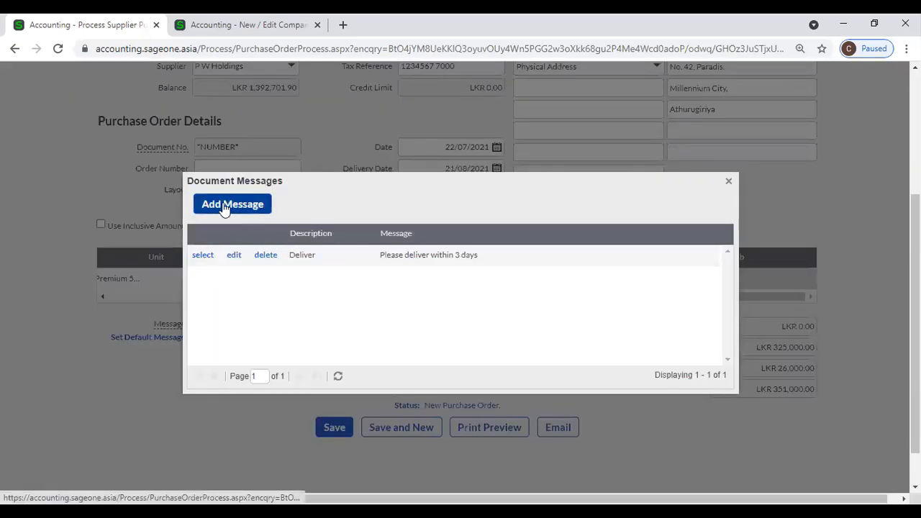
{"action": "left_click", "coordinate": [225, 206]}
{"action": "type", "text": "De"}
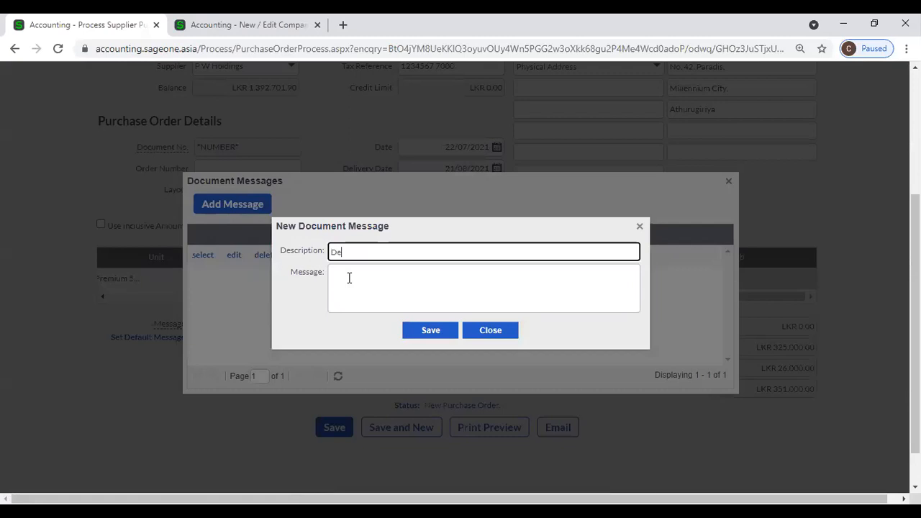
{"action": "type", "text": "liver Add"}
{"action": "left_click", "coordinate": [349, 278]}
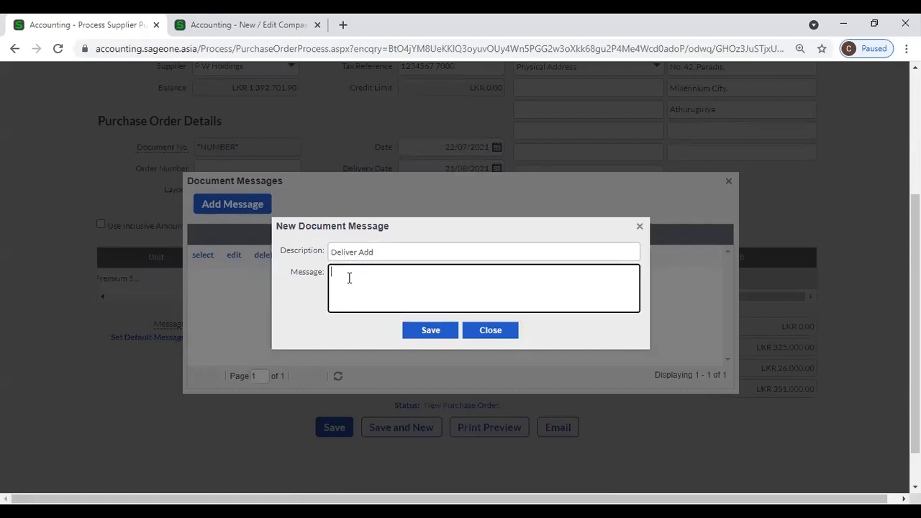
{"action": "type", "text": "Please deliver to Col"}
{"action": "key", "text": "BackSpace"}
{"action": "key", "text": "BackSpace"}
{"action": "key", "text": "BackSpace"}
{"action": "type", "text": "Kandy"}
{"action": "left_click", "coordinate": [432, 332]}
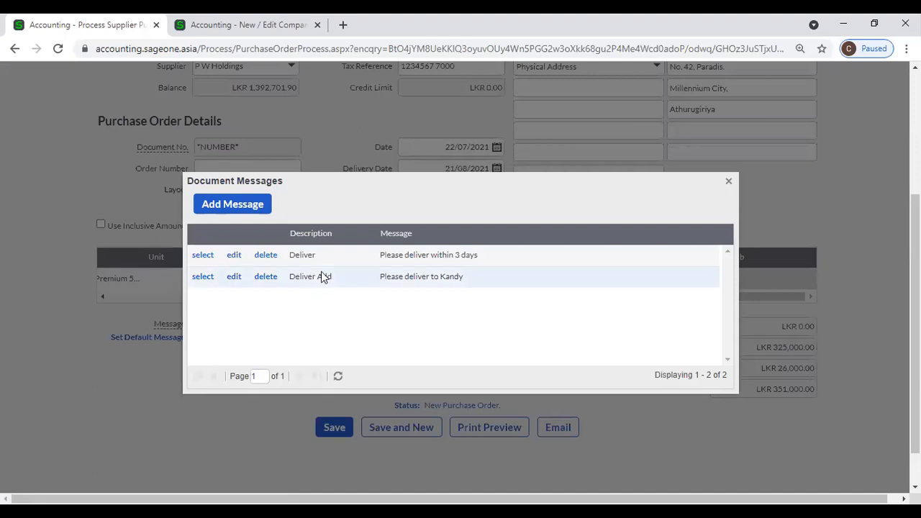
- Apply the Deliver Add document message to the purchase order and save the order
{"action": "left_click", "coordinate": [728, 181]}
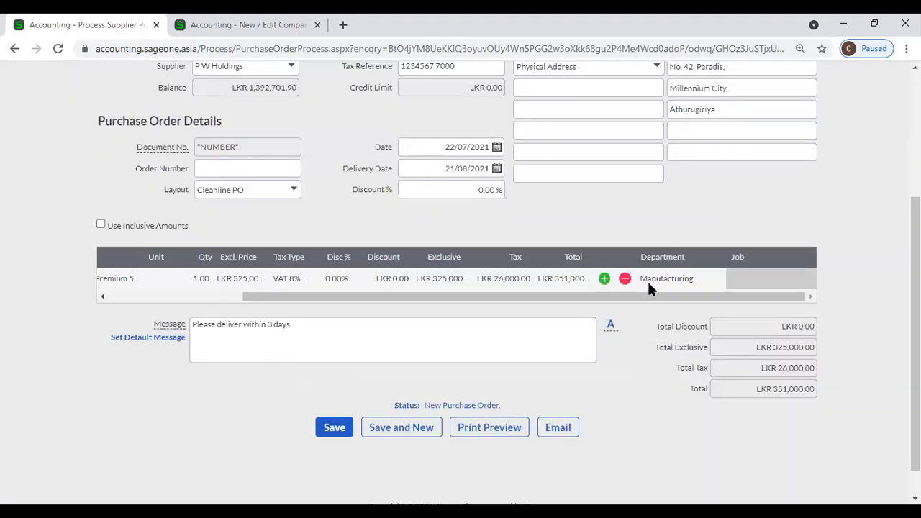
{"action": "left_click", "coordinate": [610, 325]}
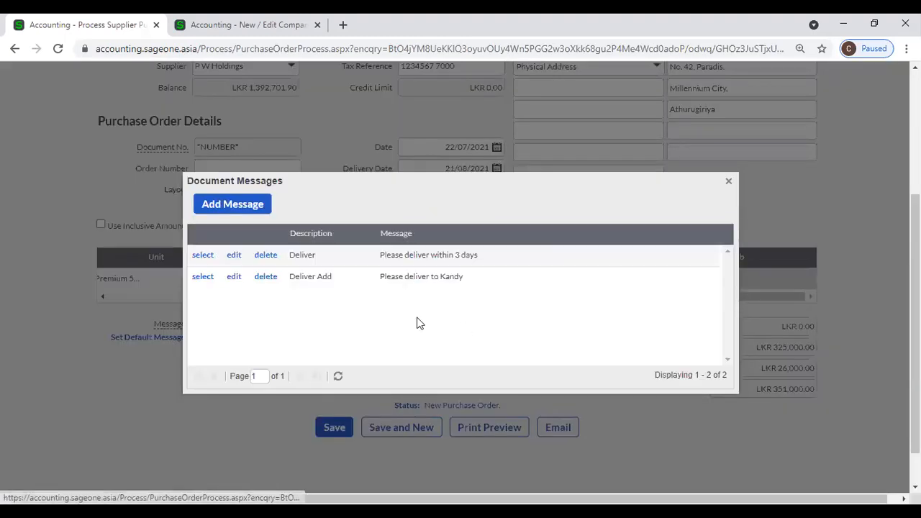
{"action": "left_click", "coordinate": [201, 277]}
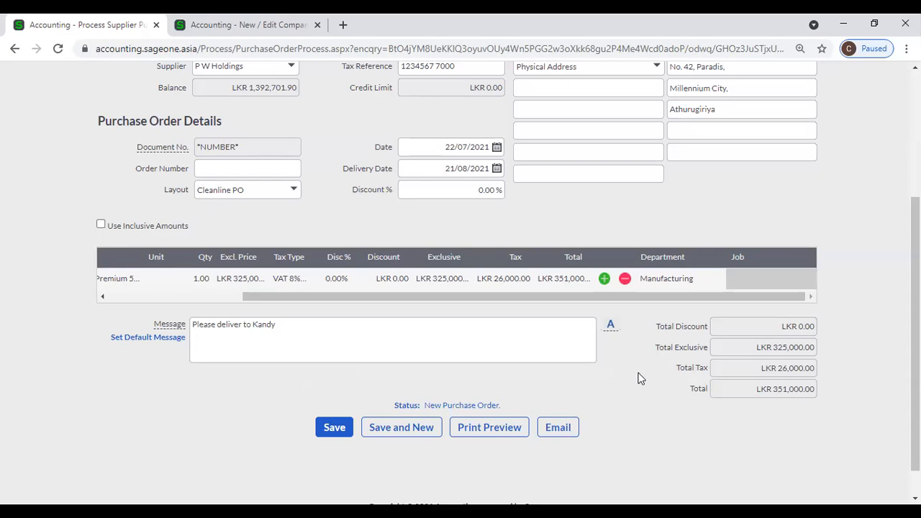
{"action": "left_click", "coordinate": [322, 435]}
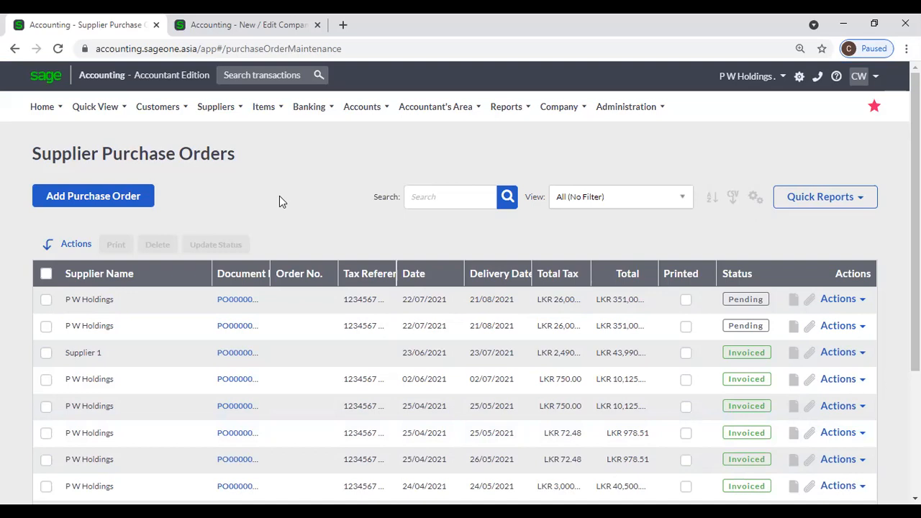
- Start a new supplier invoice from the Supplier Invoices list and choose P W Holdings as the supplier
{"action": "mouse_move", "coordinate": [223, 120]}
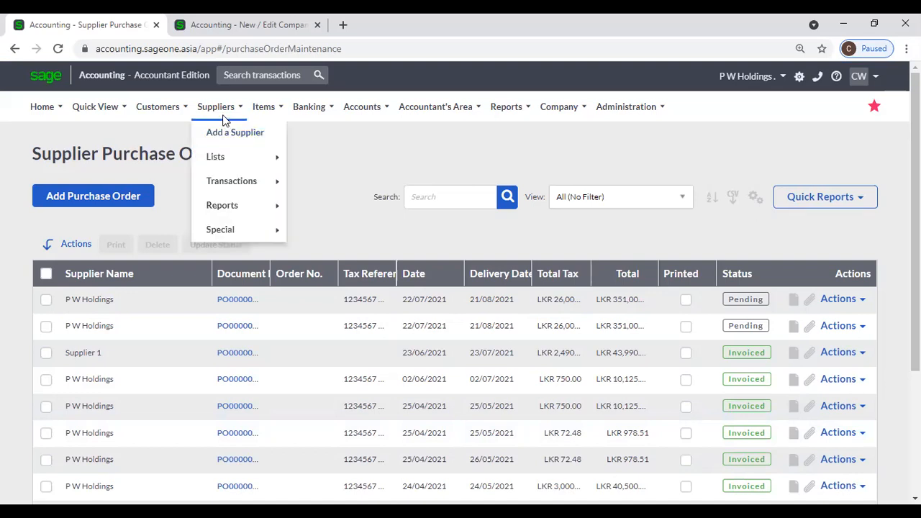
{"action": "mouse_move", "coordinate": [231, 191]}
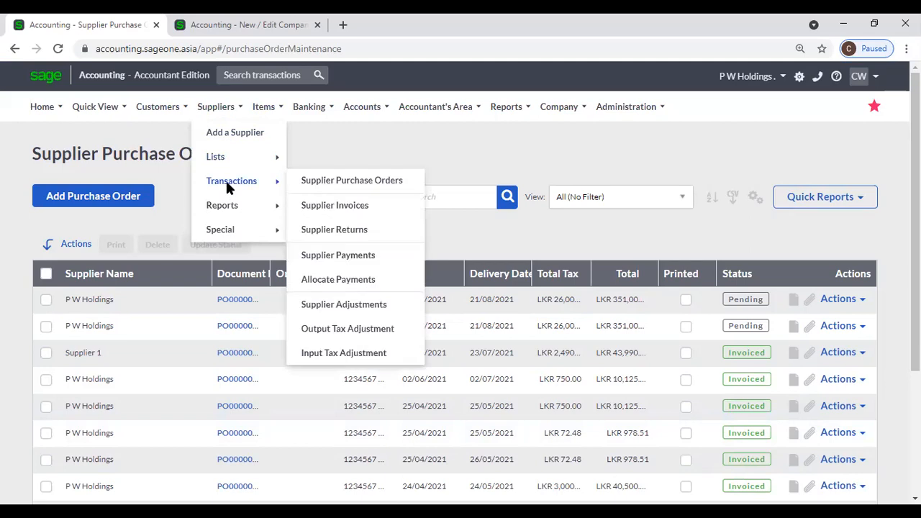
{"action": "left_click", "coordinate": [336, 206]}
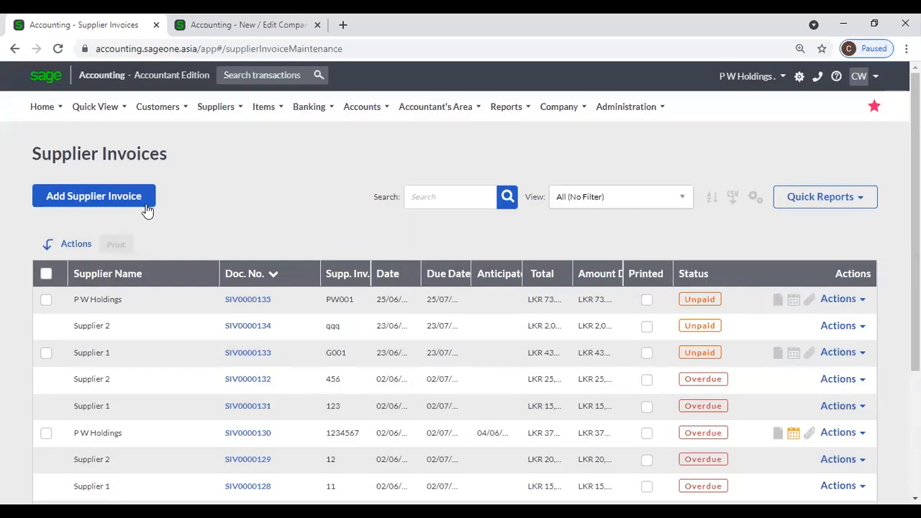
{"action": "left_click", "coordinate": [142, 204]}
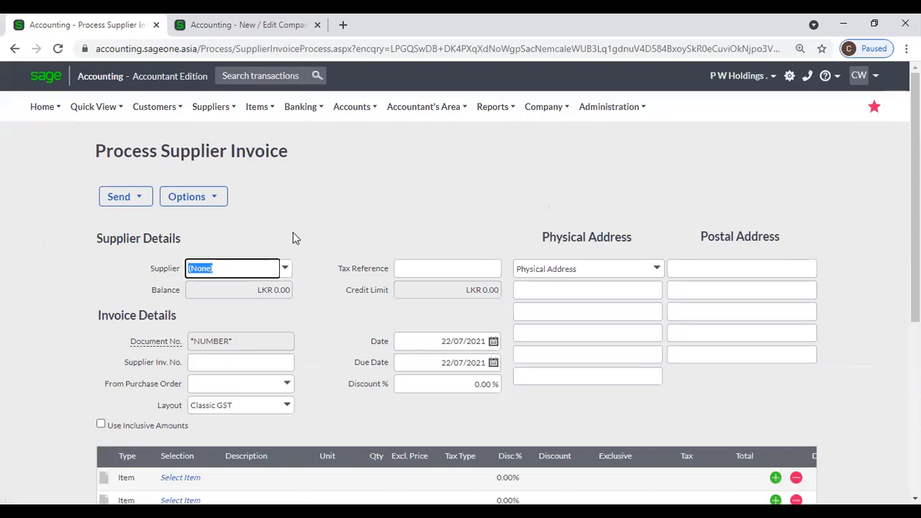
{"action": "type", "text": "P W Holdings"}
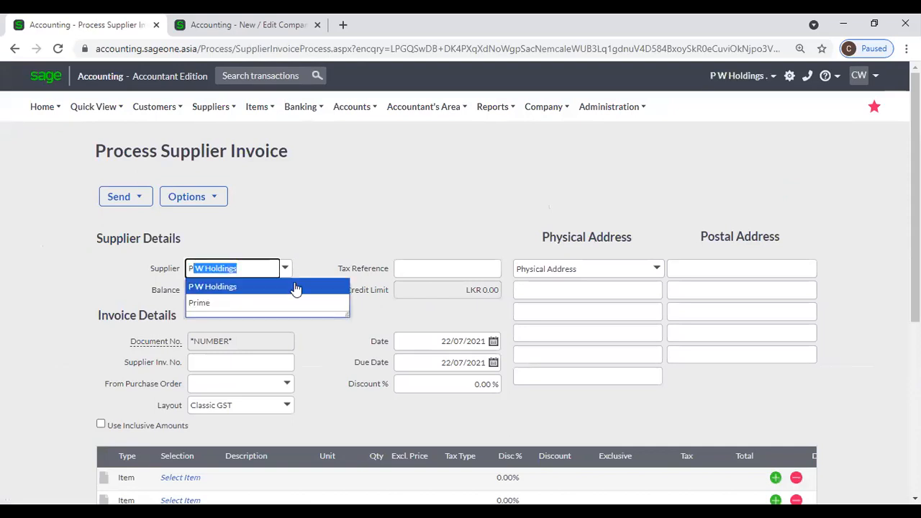
{"action": "left_click", "coordinate": [296, 287]}
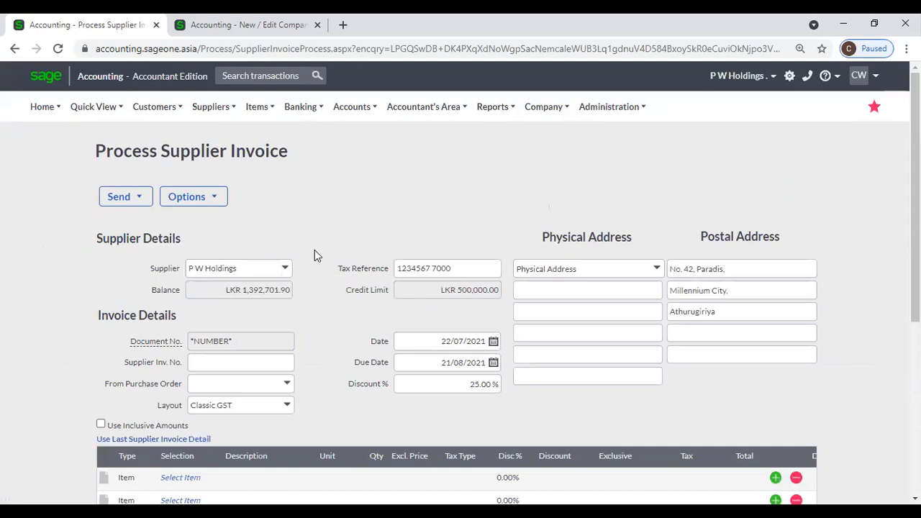
- Add item S50U5Prm to the invoice's first line with an exclusive price of 325000
{"action": "scroll", "coordinate": [343, 317], "scroll_direction": "down", "scroll_amount": 1}
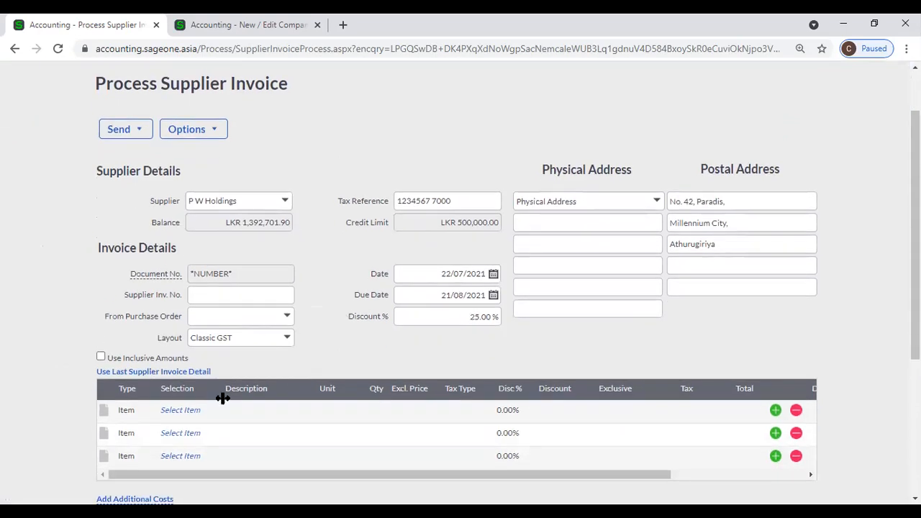
{"action": "left_click", "coordinate": [193, 410]}
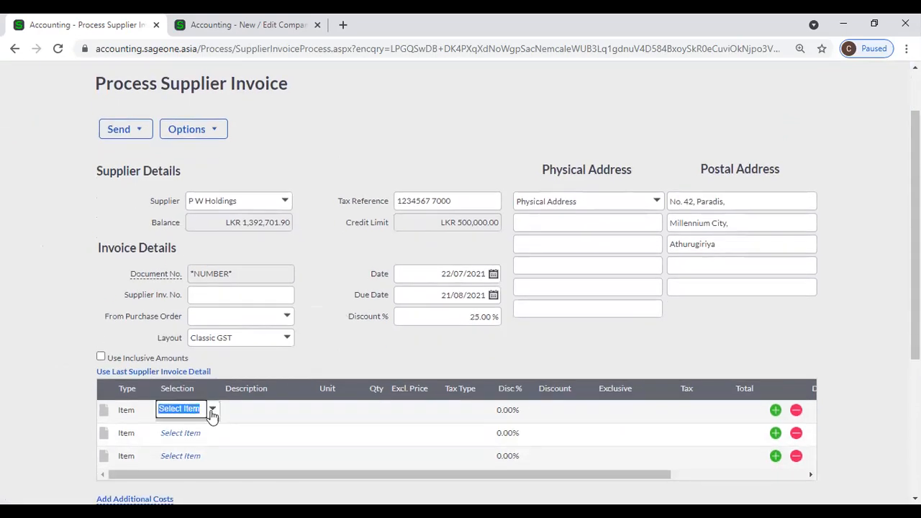
{"action": "left_click", "coordinate": [212, 410]}
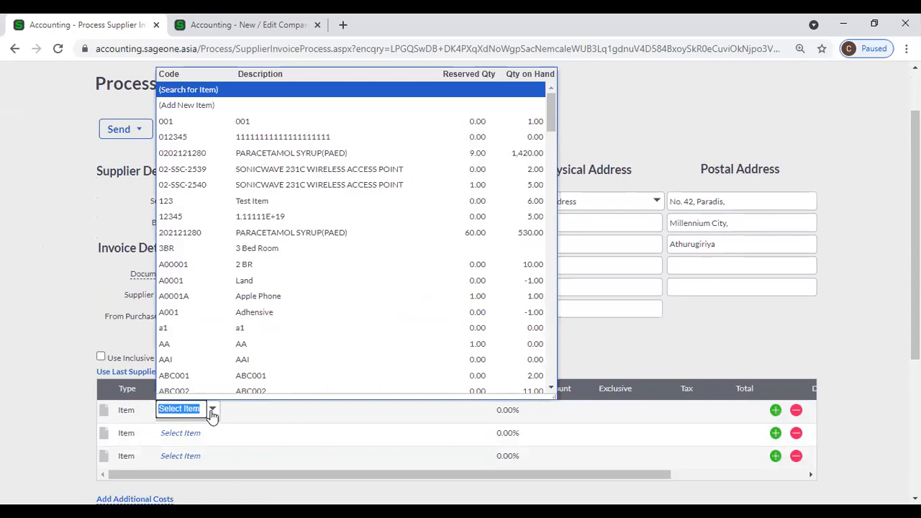
{"action": "type", "text": "s5"}
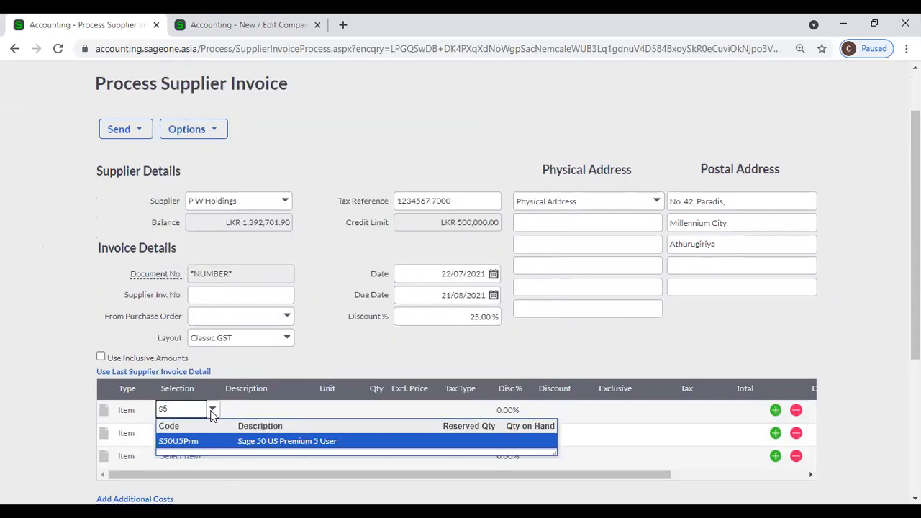
{"action": "key", "text": "Tab"}
{"action": "key", "text": "Tab"}
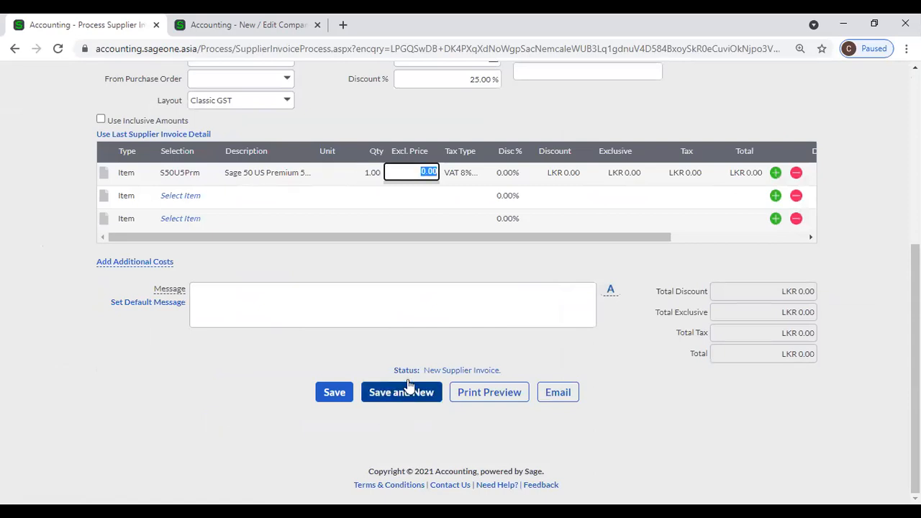
{"action": "left_click", "coordinate": [365, 178]}
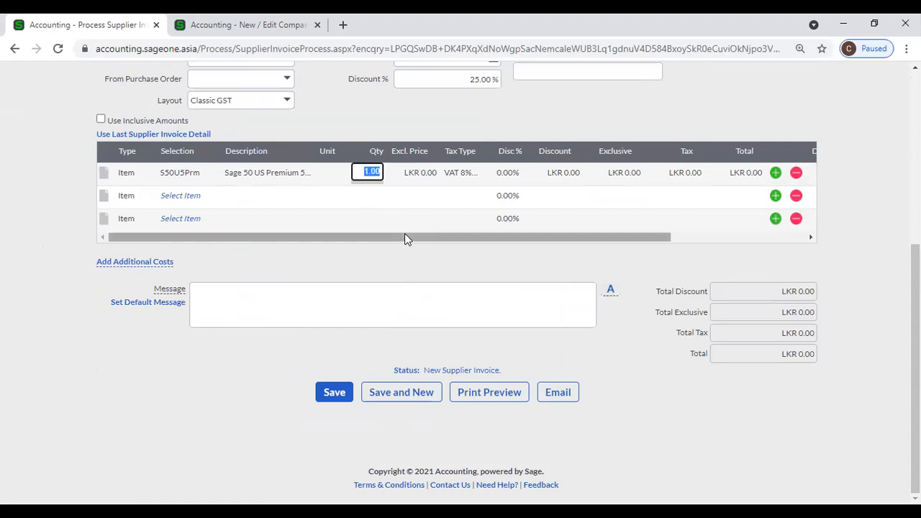
{"action": "key", "text": "Tab"}
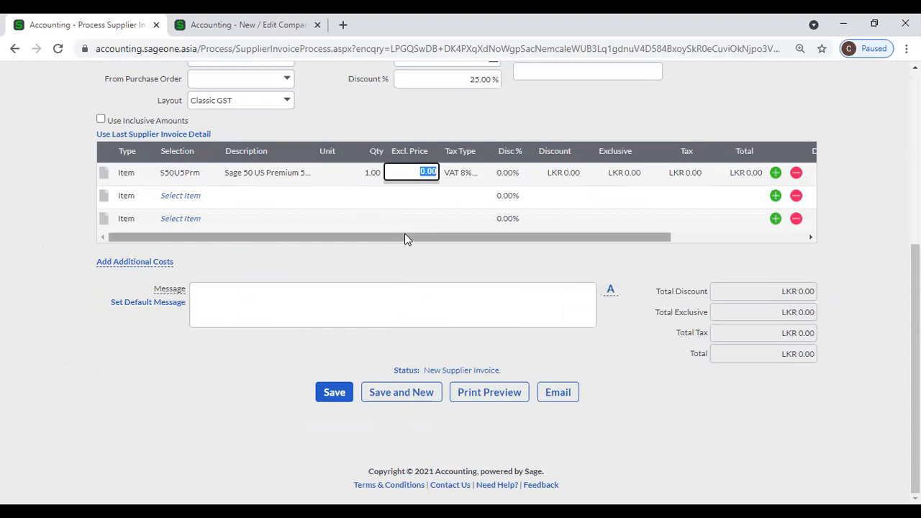
{"action": "type", "text": "325000"}
{"action": "key", "text": "Tab"}
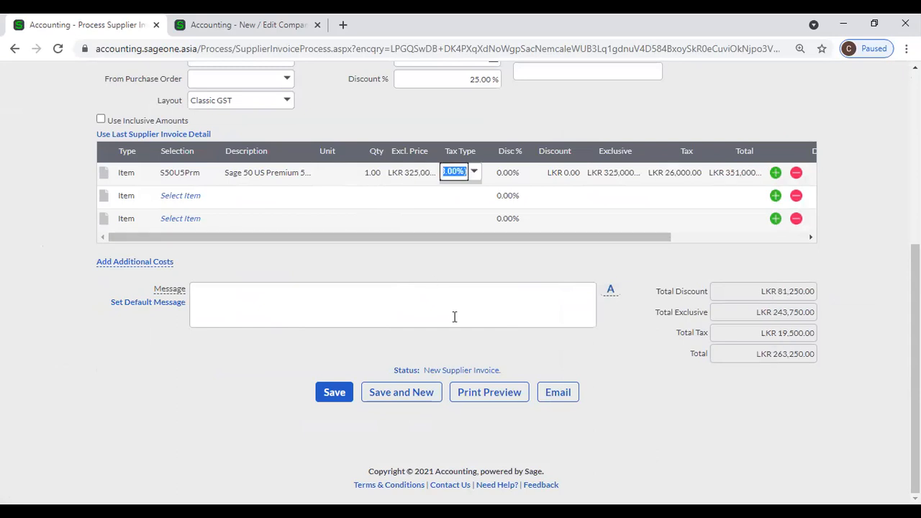
- Set the supplier invoice number to 123456 in the invoice details
{"action": "scroll", "coordinate": [452, 316], "scroll_direction": "up", "scroll_amount": 1}
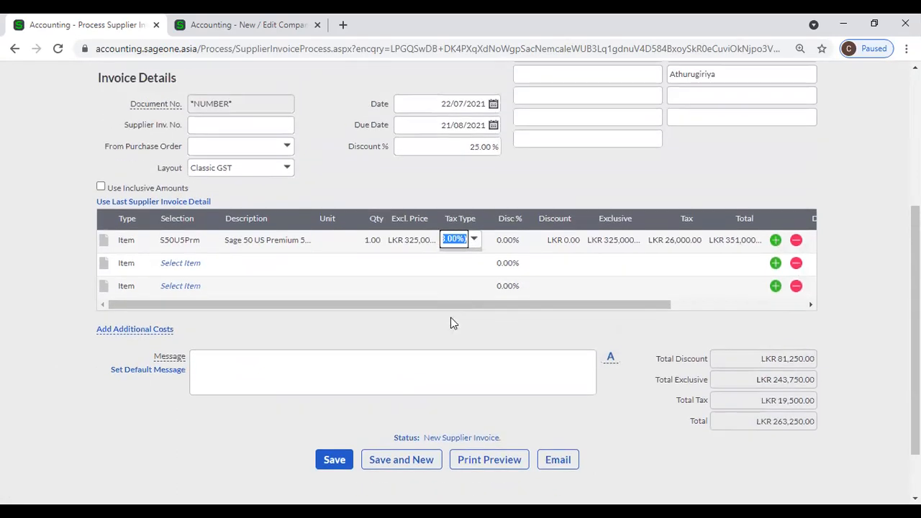
{"action": "scroll", "coordinate": [451, 318], "scroll_direction": "up", "scroll_amount": 1}
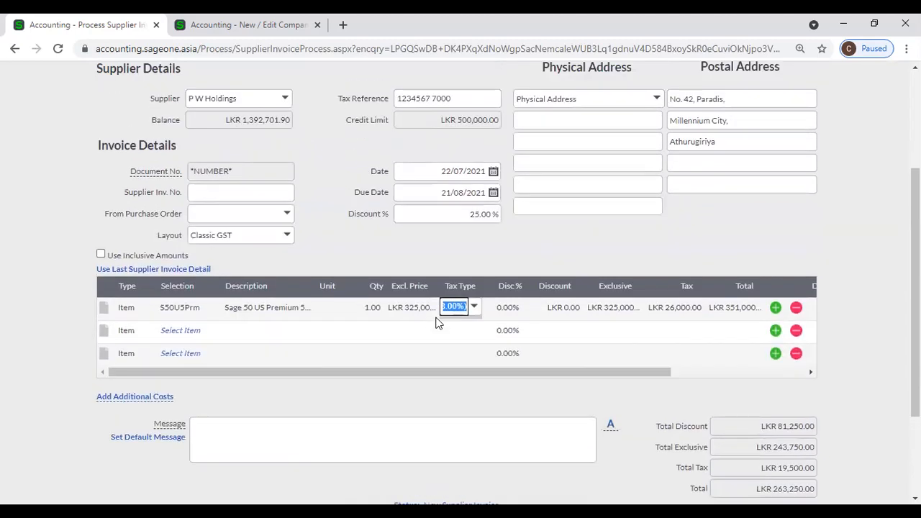
{"action": "scroll", "coordinate": [332, 358], "scroll_direction": "down", "scroll_amount": 1}
{"action": "scroll", "coordinate": [332, 358], "scroll_direction": "up", "scroll_amount": 2}
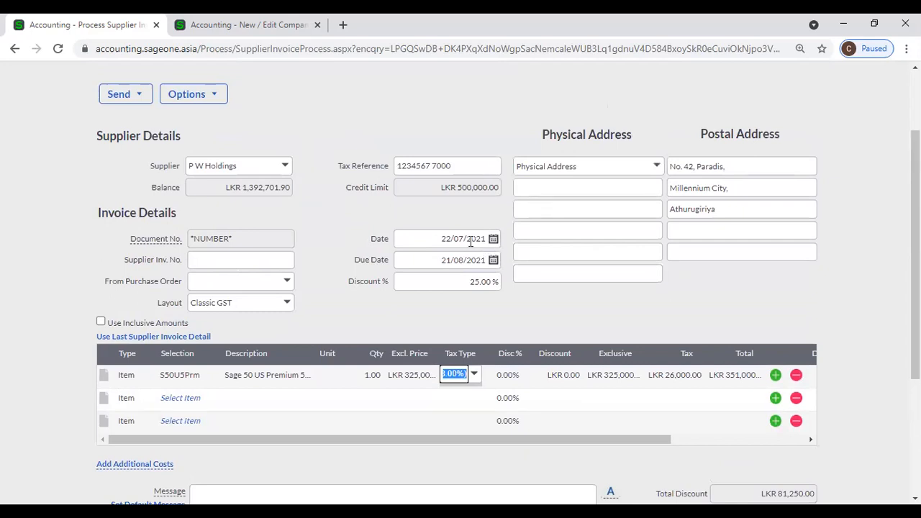
{"action": "left_click", "coordinate": [284, 261]}
{"action": "left_click", "coordinate": [282, 259]}
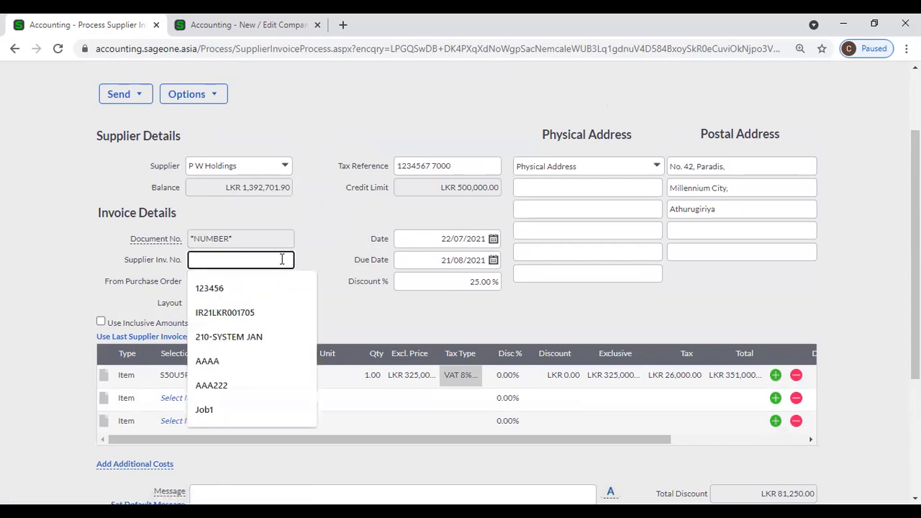
{"action": "type", "text": "123456"}
{"action": "left_click", "coordinate": [313, 264]}
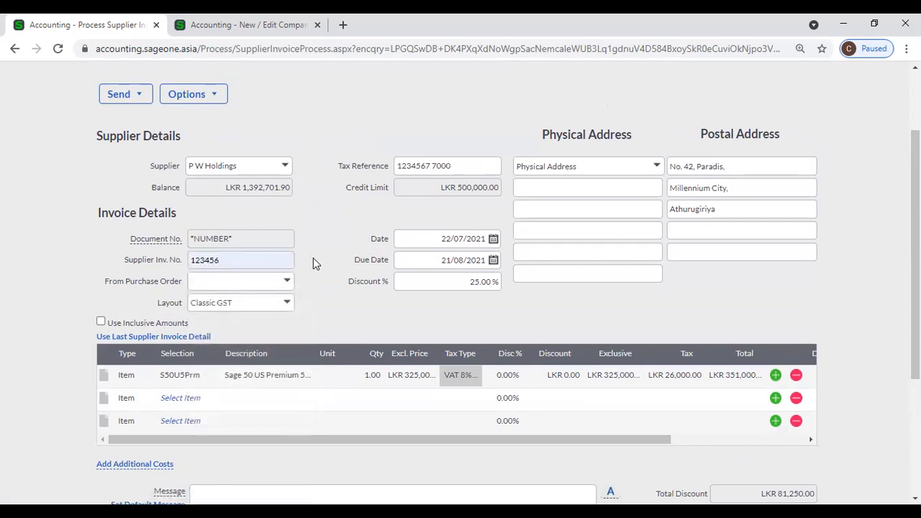
- Save the supplier invoice and agree to continue beyond the supplier's credit limit
{"action": "scroll", "coordinate": [304, 276], "scroll_direction": "down", "scroll_amount": 3}
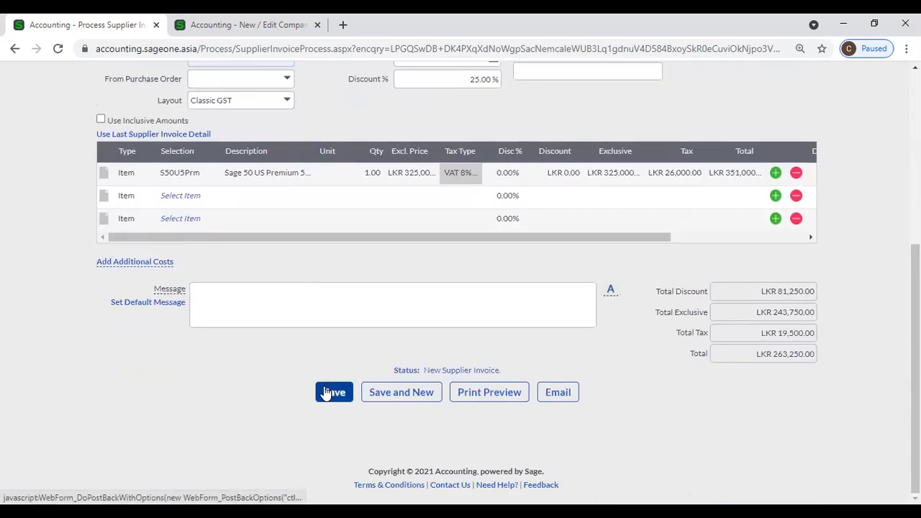
{"action": "left_click", "coordinate": [325, 394]}
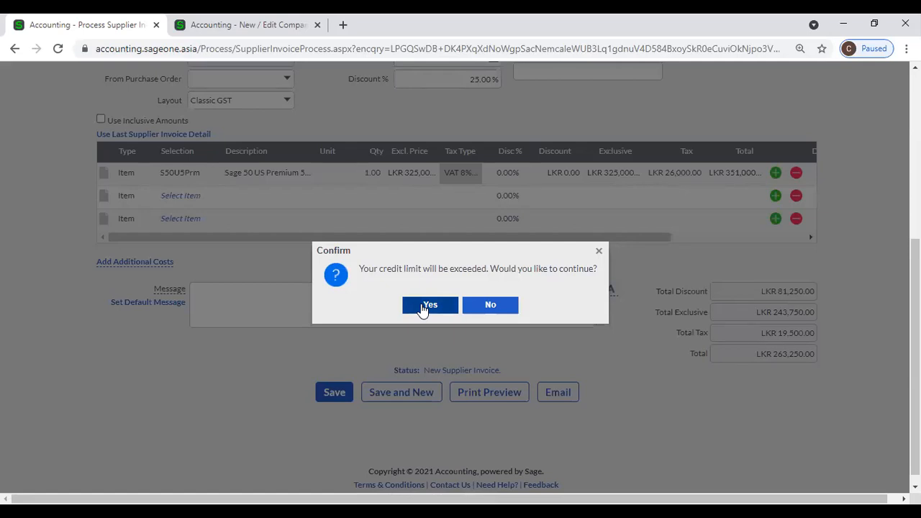
{"action": "left_click", "coordinate": [426, 305]}
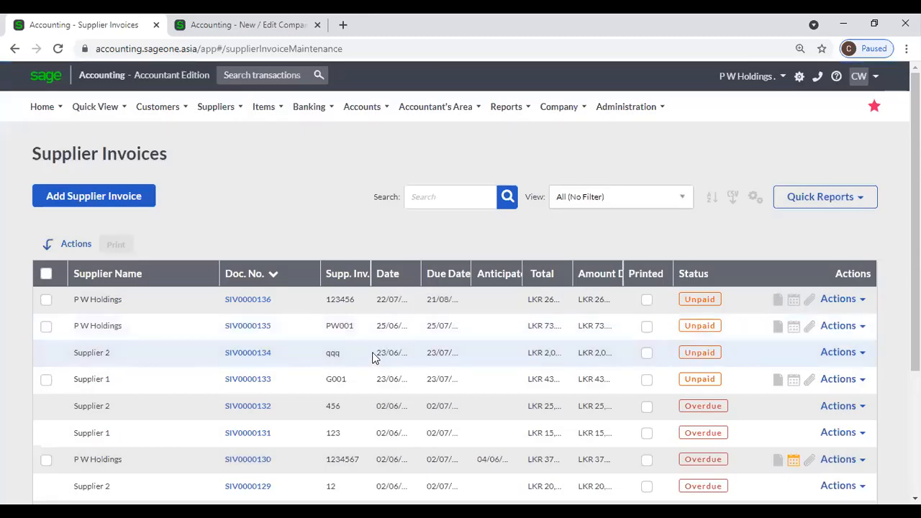
- Create another supplier invoice from the Supplier Invoices list, with P W Holdings as its supplier
{"action": "mouse_move", "coordinate": [223, 114]}
{"action": "mouse_move", "coordinate": [228, 182]}
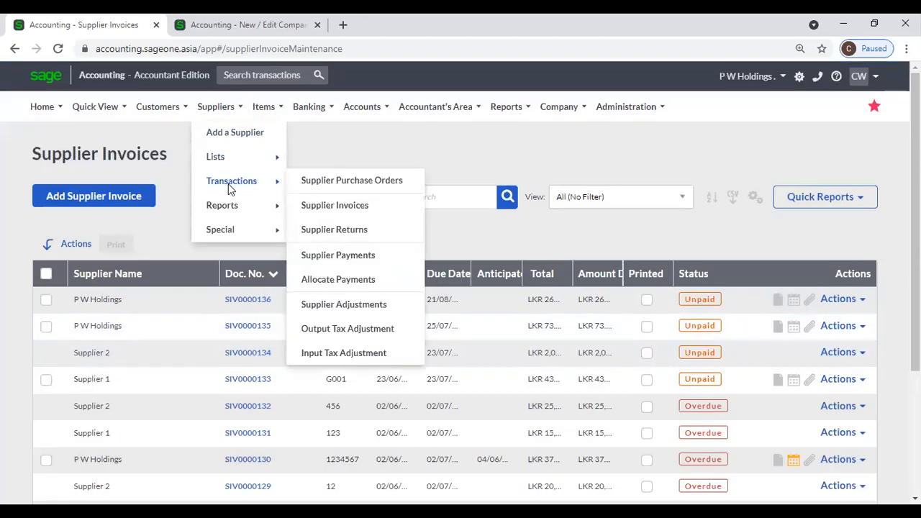
{"action": "left_click", "coordinate": [310, 209]}
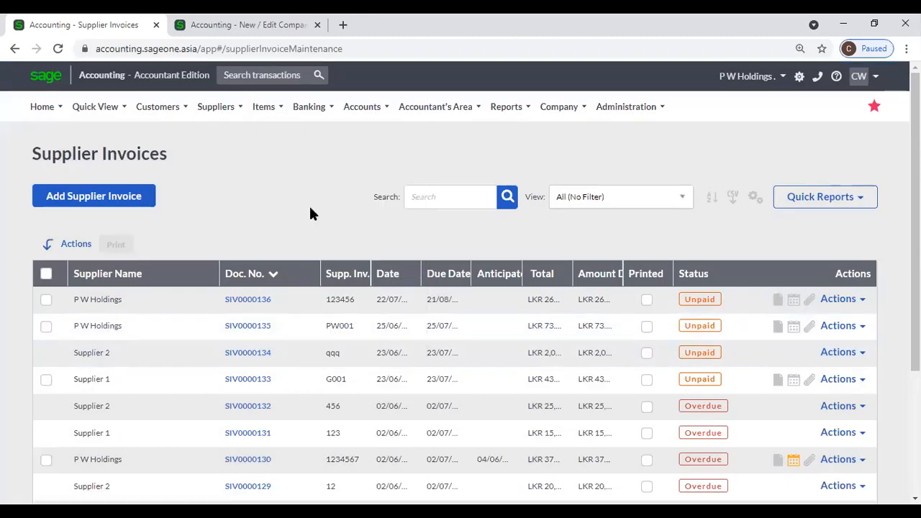
{"action": "left_click", "coordinate": [134, 199]}
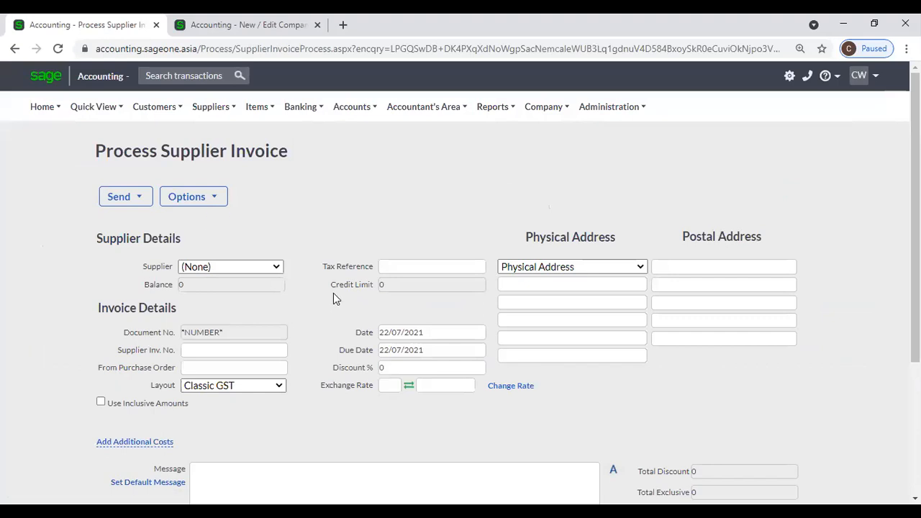
{"action": "left_click", "coordinate": [285, 269]}
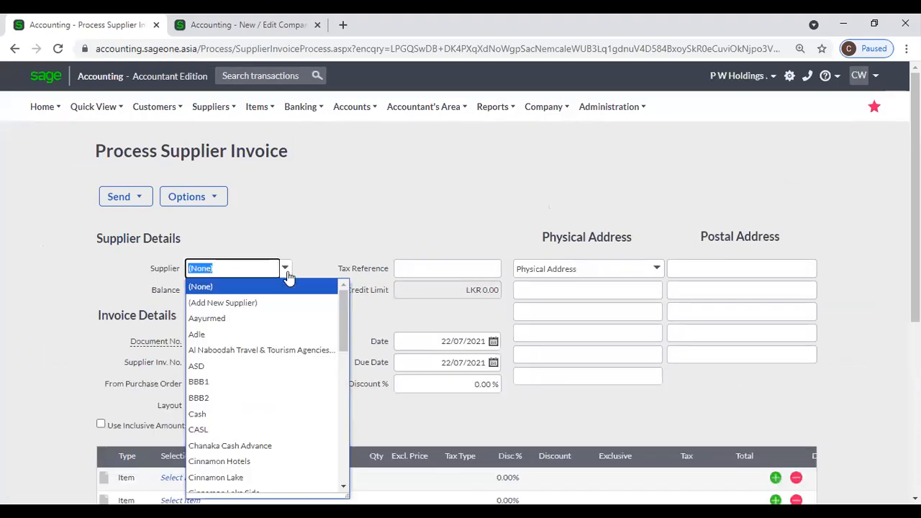
{"action": "type", "text": "p"}
{"action": "left_click", "coordinate": [294, 285]}
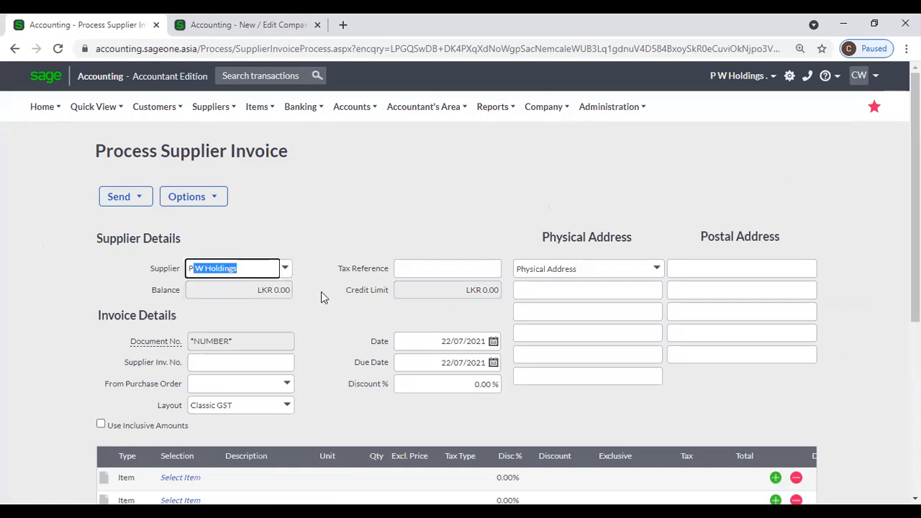
- Discard the new supplier invoice without saving it and return to the Supplier Invoices list
{"action": "scroll", "coordinate": [360, 288], "scroll_direction": "down", "scroll_amount": 1}
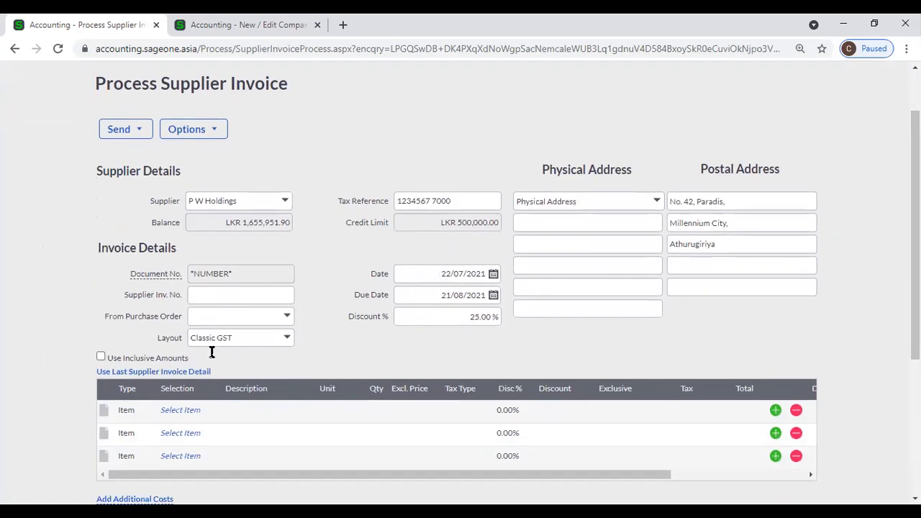
{"action": "left_click", "coordinate": [193, 416]}
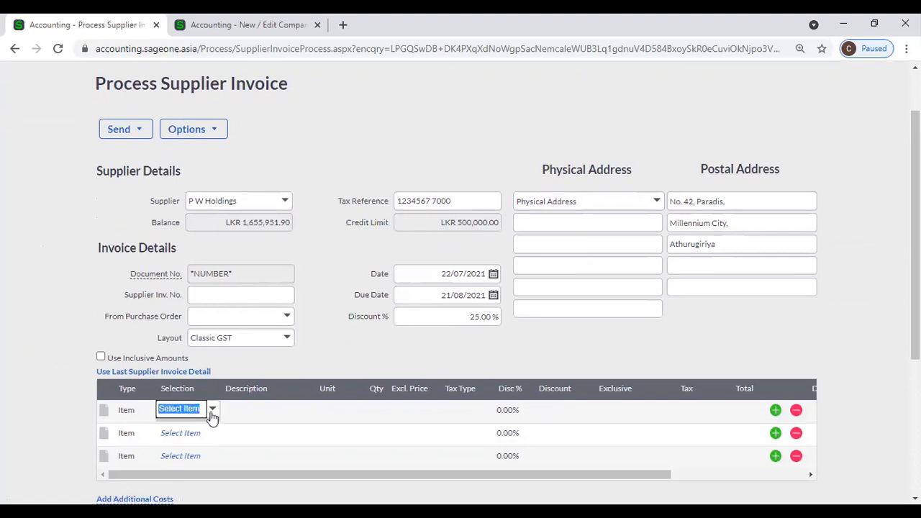
{"action": "left_click", "coordinate": [329, 338]}
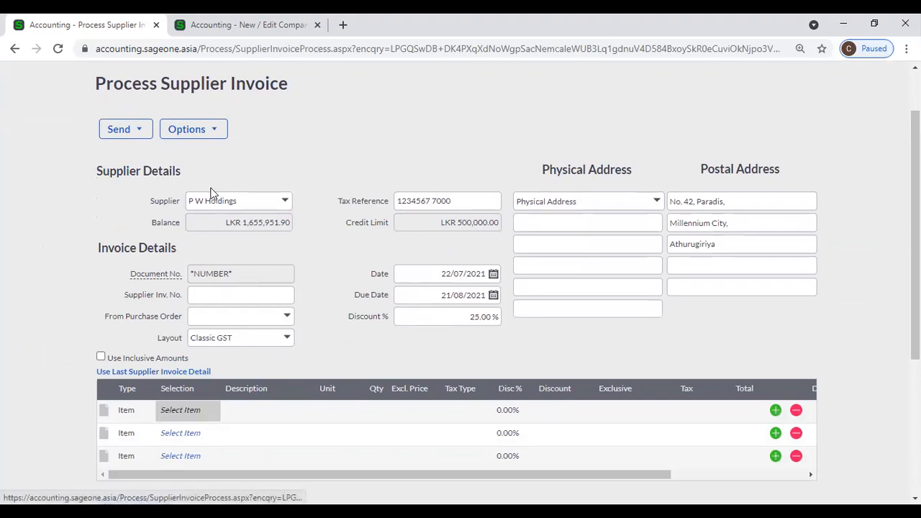
{"action": "left_click", "coordinate": [13, 49]}
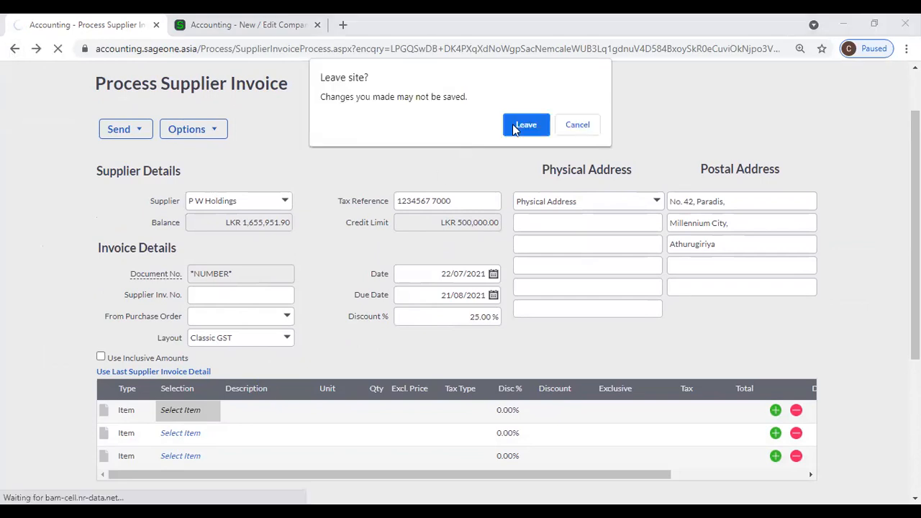
{"action": "left_click", "coordinate": [525, 125]}
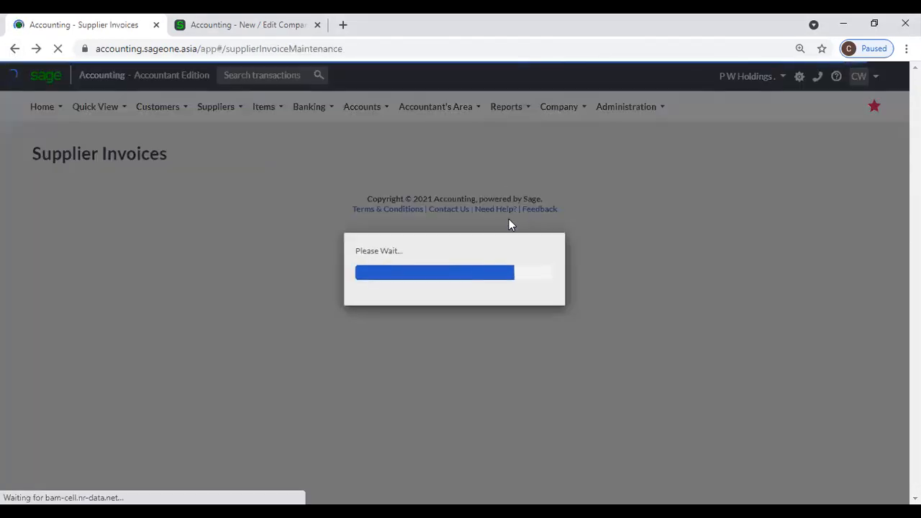
- From the Supplier Purchase Orders list, create a supplier invoice from the first pending P W Holdings order and accept its status change
{"action": "mouse_move", "coordinate": [186, 114]}
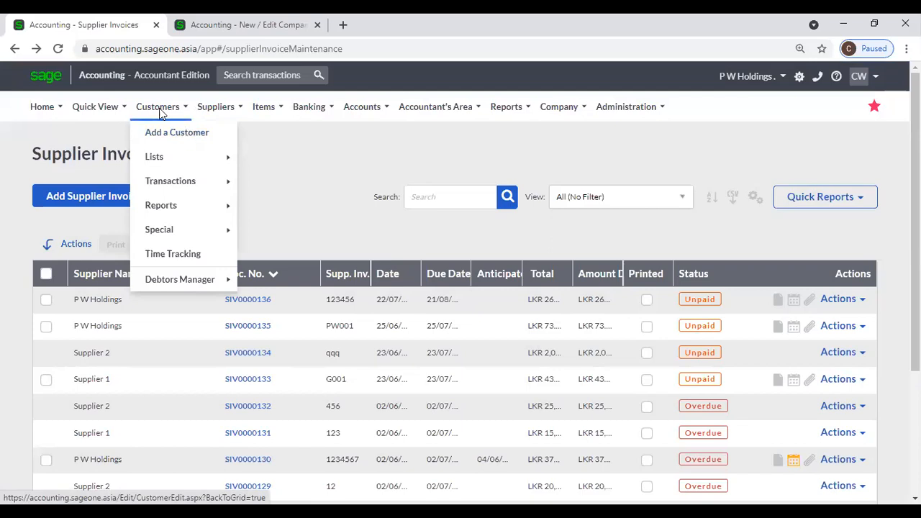
{"action": "mouse_move", "coordinate": [226, 108]}
{"action": "mouse_move", "coordinate": [226, 157]}
{"action": "mouse_move", "coordinate": [244, 180]}
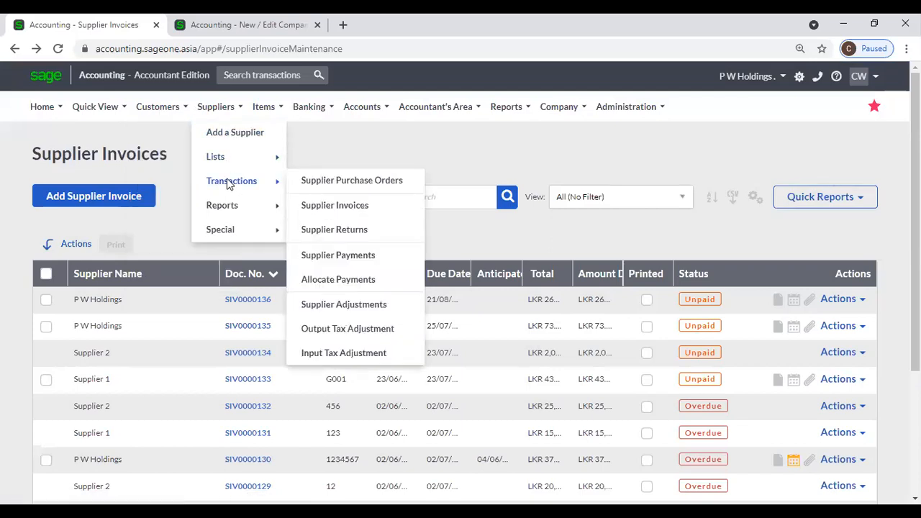
{"action": "left_click", "coordinate": [352, 182]}
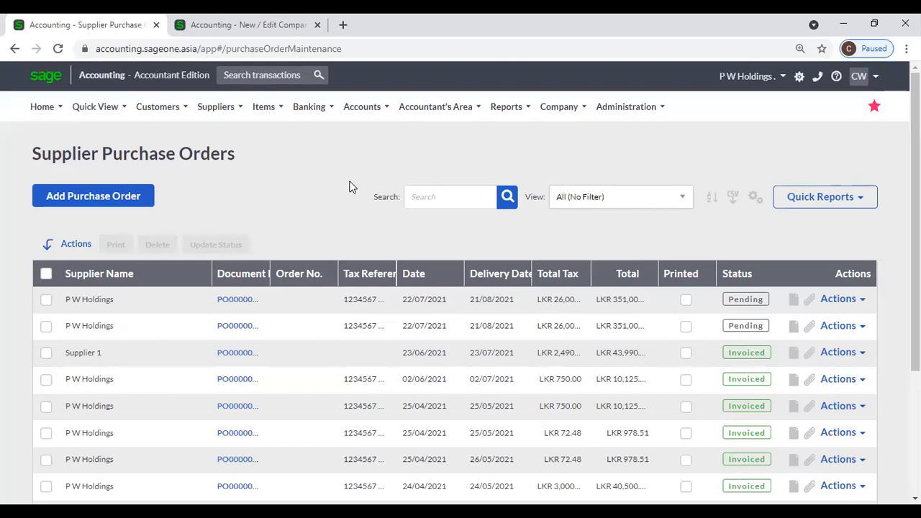
{"action": "left_click", "coordinate": [862, 301]}
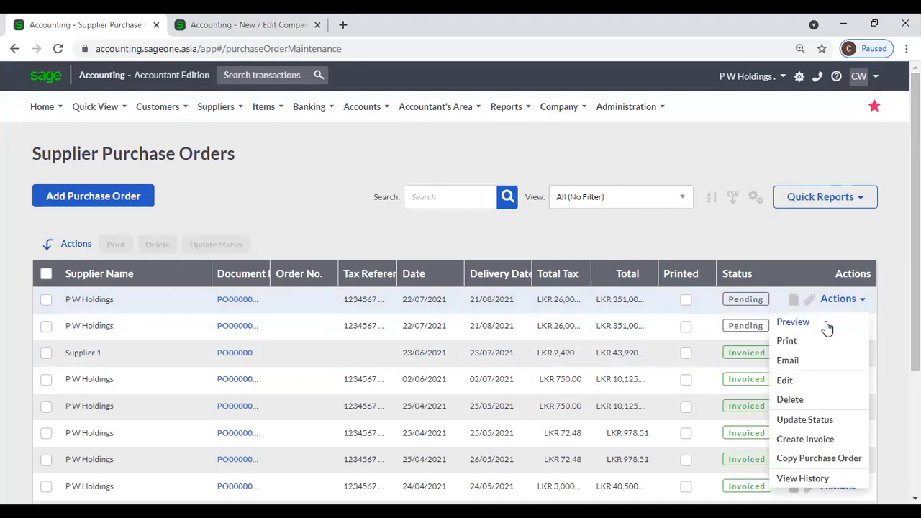
{"action": "left_click", "coordinate": [838, 441]}
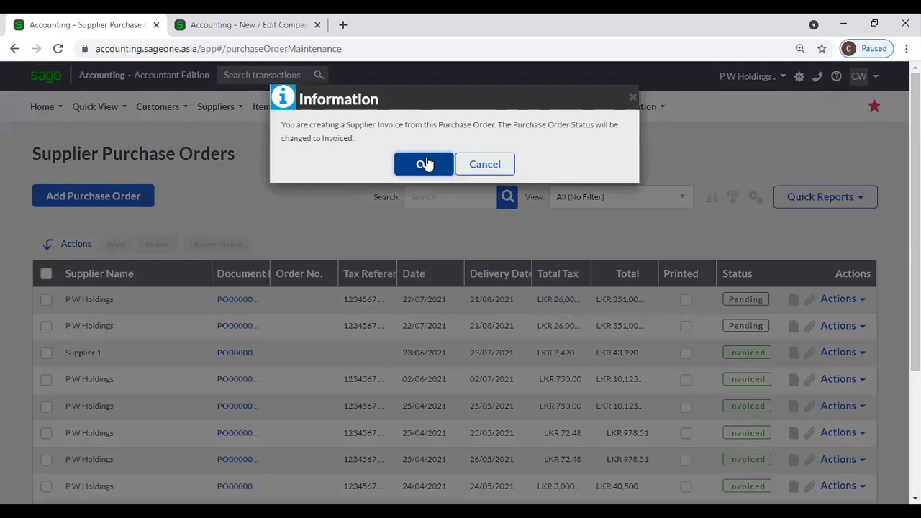
{"action": "left_click", "coordinate": [425, 164]}
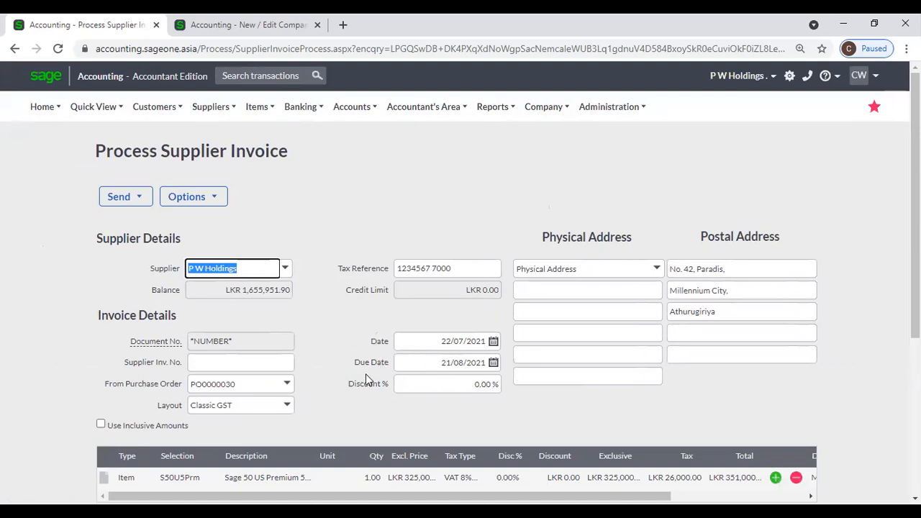
- Set the supplier invoice number to 1234567 on the invoice created from the purchase order
{"action": "scroll", "coordinate": [373, 375], "scroll_direction": "down", "scroll_amount": 2}
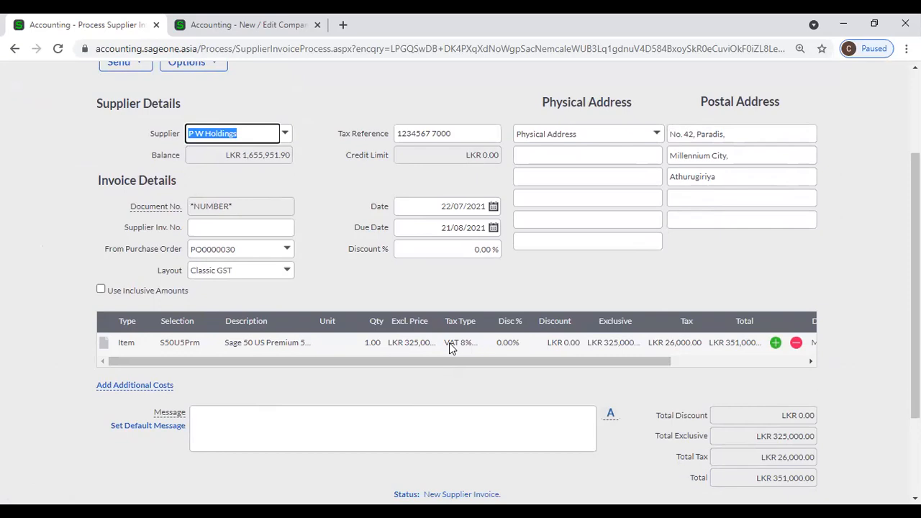
{"action": "left_click", "coordinate": [198, 226]}
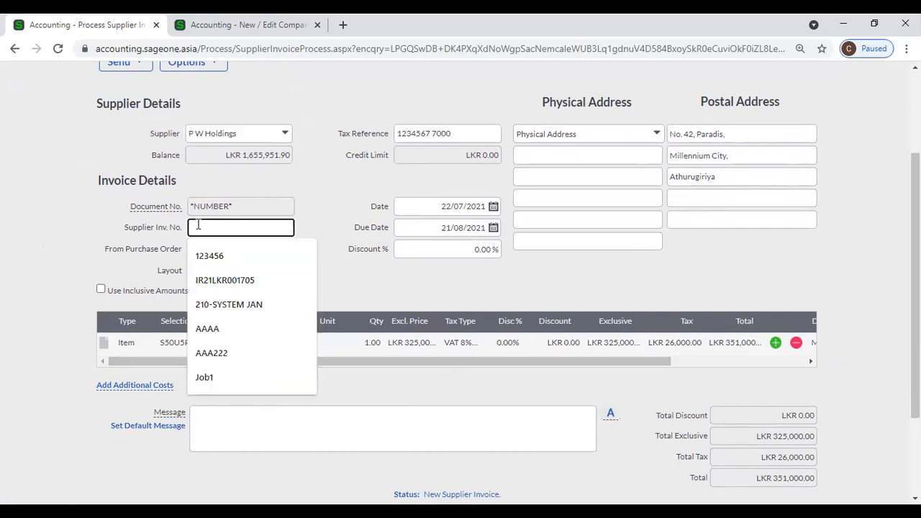
{"action": "left_click", "coordinate": [241, 257]}
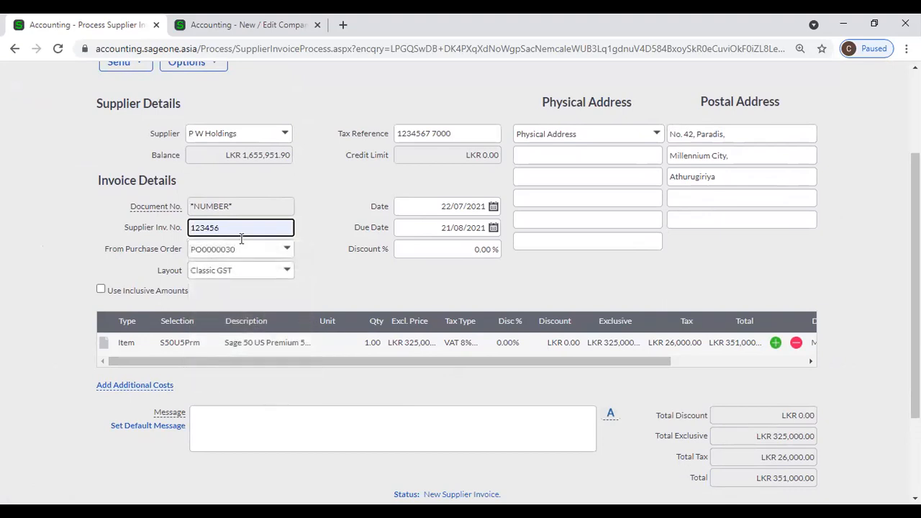
{"action": "type", "text": "7"}
{"action": "left_click", "coordinate": [324, 262]}
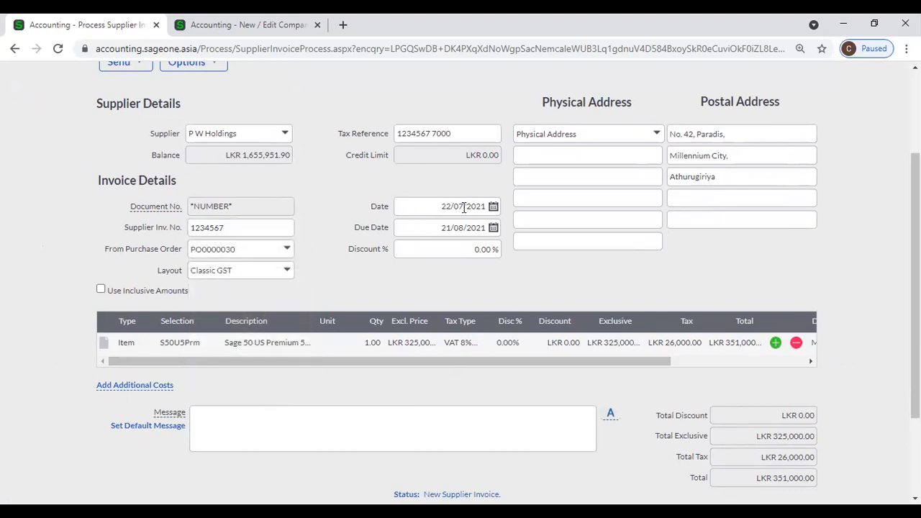
{"action": "scroll", "coordinate": [416, 272], "scroll_direction": "down", "scroll_amount": 2}
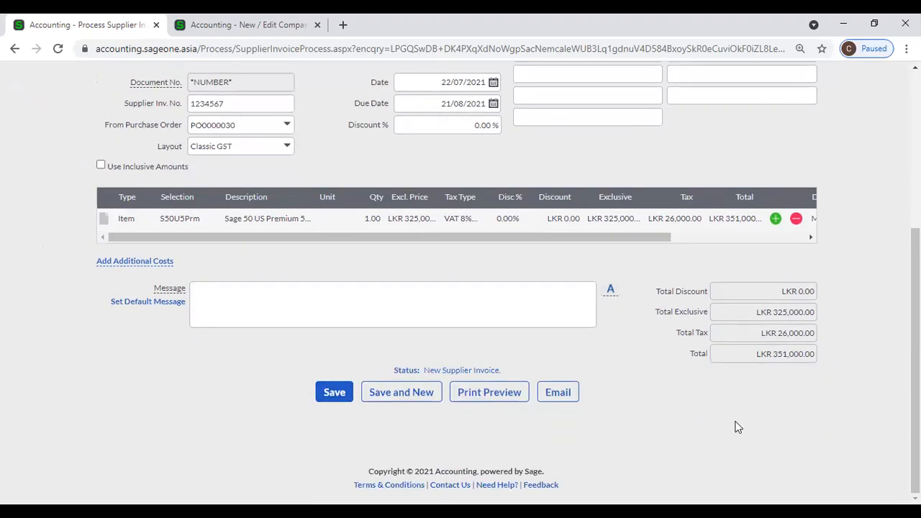
- Abandon the unsaved purchase order invoice and go to the Supplier Invoices list
{"action": "scroll", "coordinate": [733, 422], "scroll_direction": "up", "scroll_amount": 3}
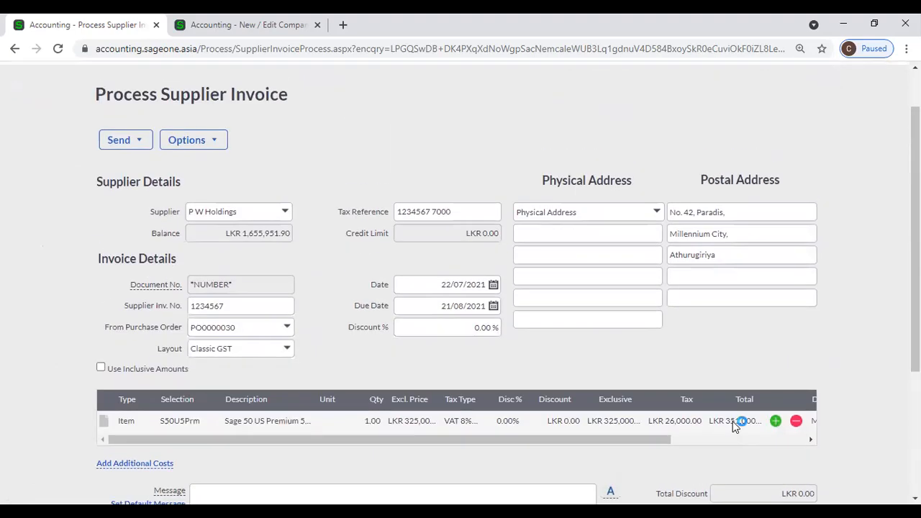
{"action": "scroll", "coordinate": [78, 116], "scroll_direction": "up", "scroll_amount": 1}
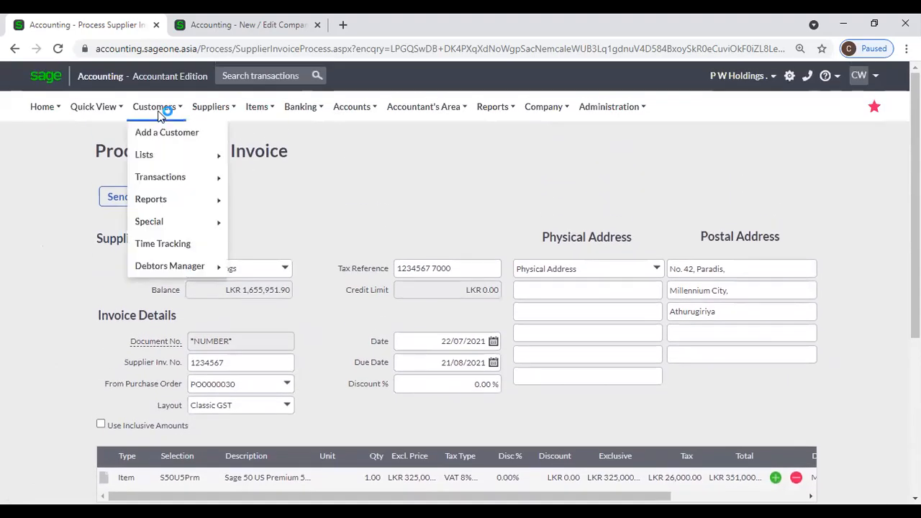
{"action": "mouse_move", "coordinate": [215, 114]}
{"action": "mouse_move", "coordinate": [222, 180]}
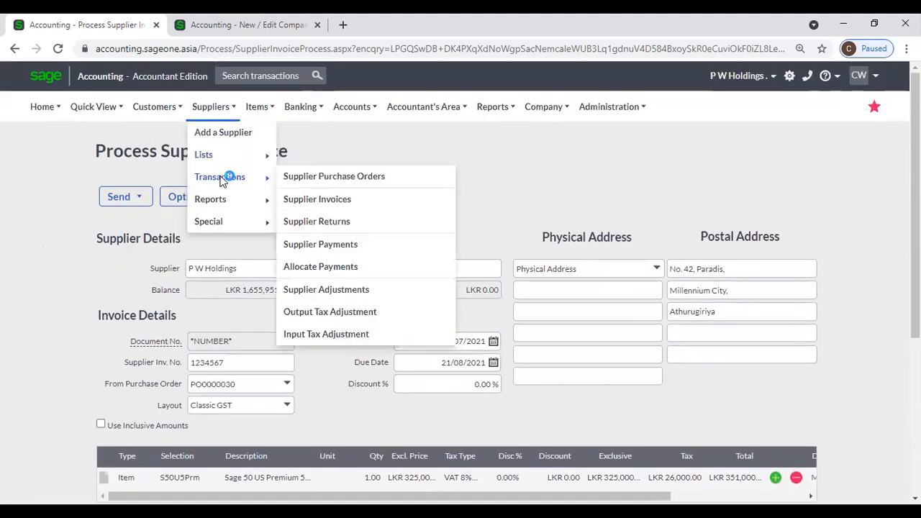
{"action": "left_click", "coordinate": [316, 199]}
{"action": "left_click", "coordinate": [509, 134]}
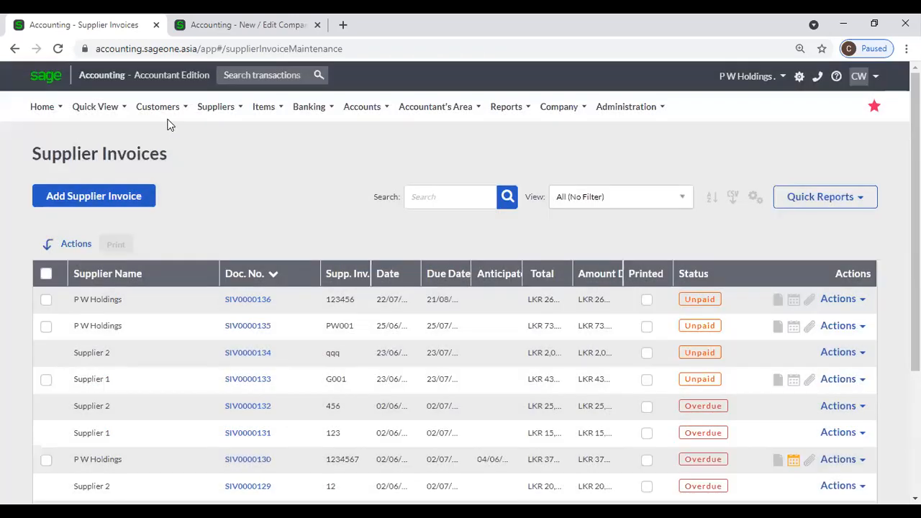
- Add a supplier invoice and choose P W Holdings as its supplier
{"action": "left_click", "coordinate": [93, 201]}
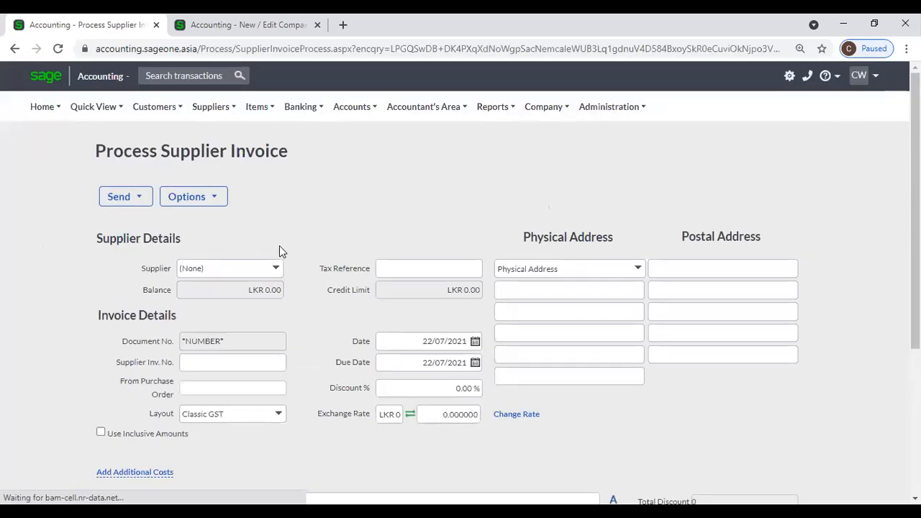
{"action": "left_click", "coordinate": [285, 270]}
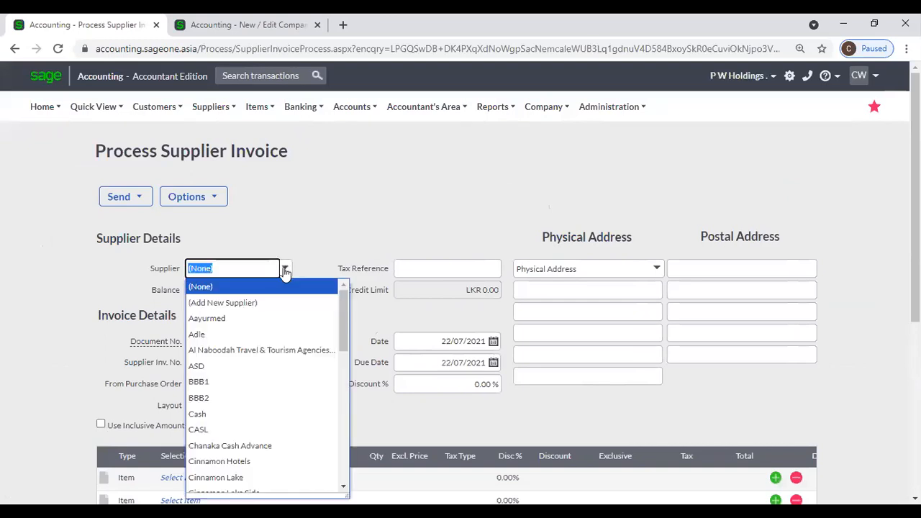
{"action": "type", "text": "p"}
{"action": "left_click", "coordinate": [284, 285]}
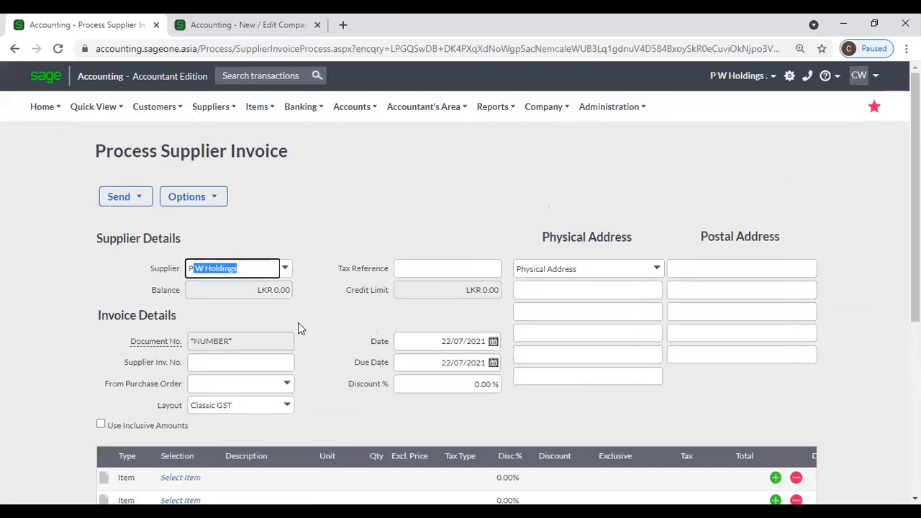
- Link the second-listed purchase order dated 22/07/2021 to the supplier invoice and agree to mark that order as invoiced
{"action": "left_click", "coordinate": [287, 385]}
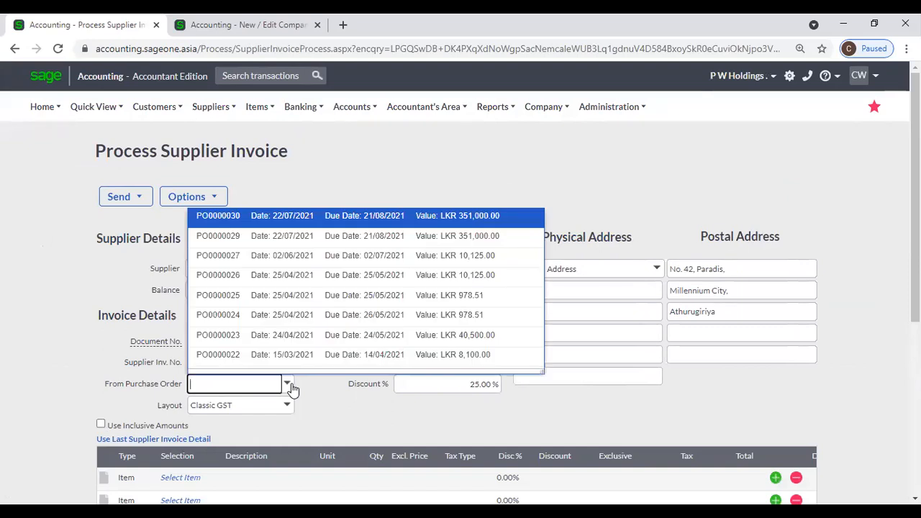
{"action": "left_click", "coordinate": [289, 386]}
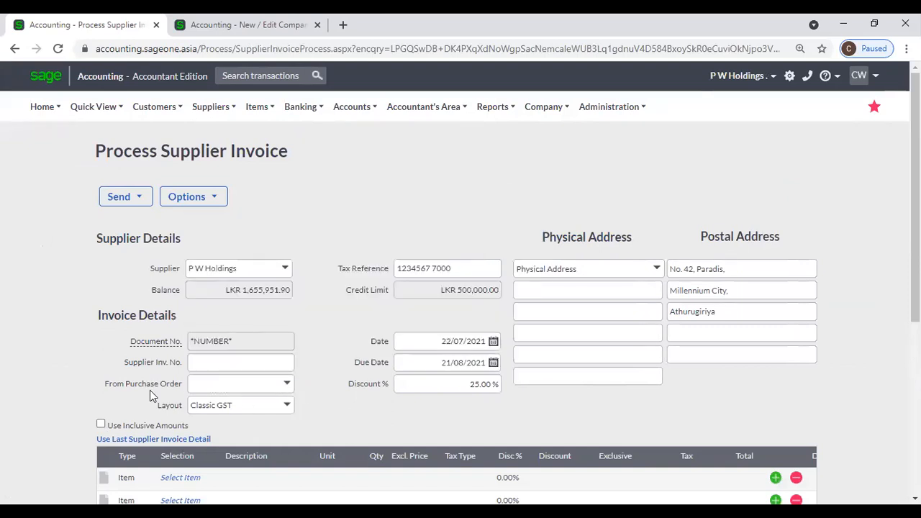
{"action": "left_click", "coordinate": [291, 389]}
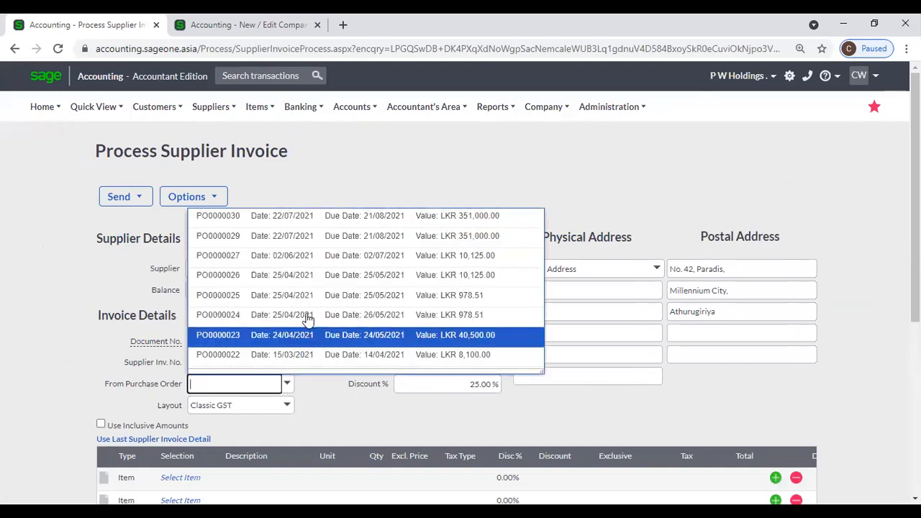
{"action": "left_click", "coordinate": [338, 245]}
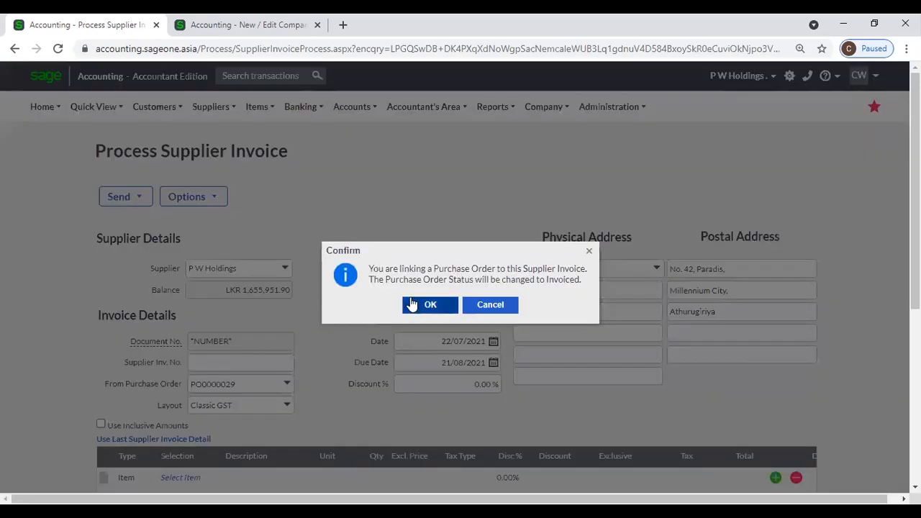
{"action": "left_click", "coordinate": [414, 306]}
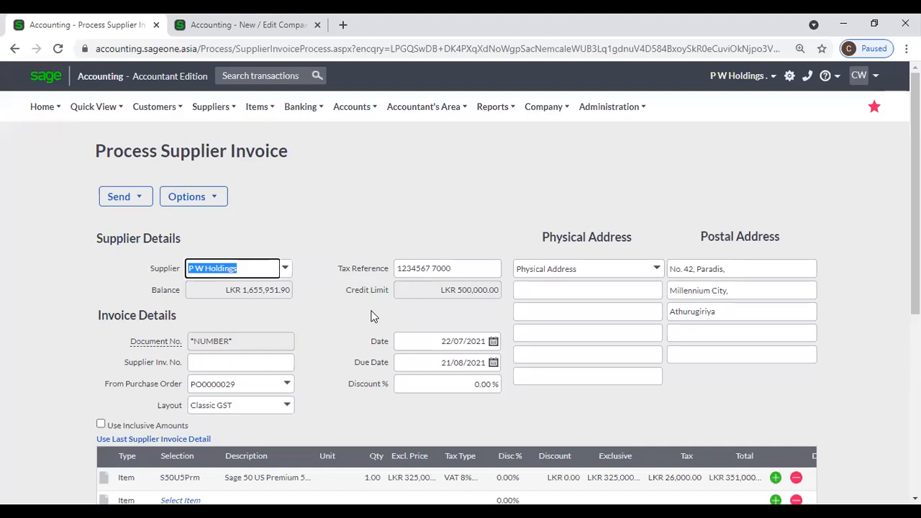
- Review the purchase orders available for linking, and examine the invoice's item lines and totals
{"action": "scroll", "coordinate": [371, 314], "scroll_direction": "down", "scroll_amount": 1}
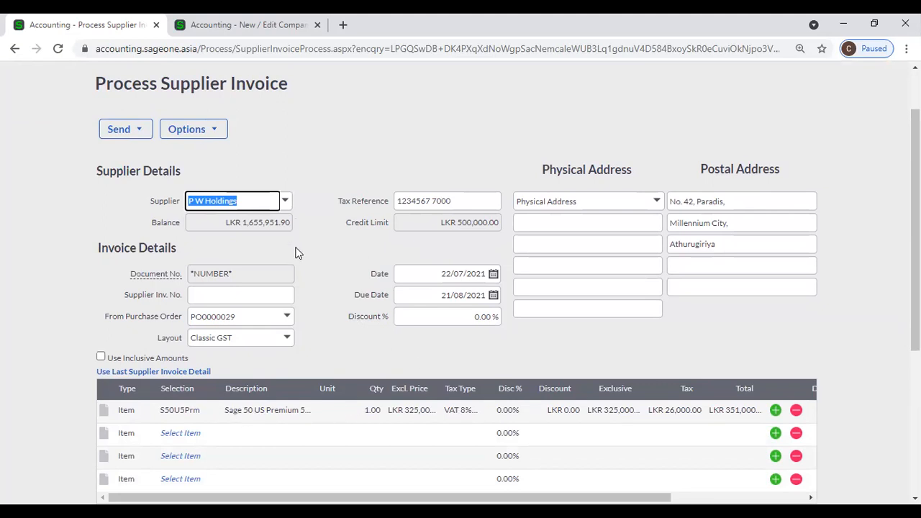
{"action": "left_click", "coordinate": [287, 317]}
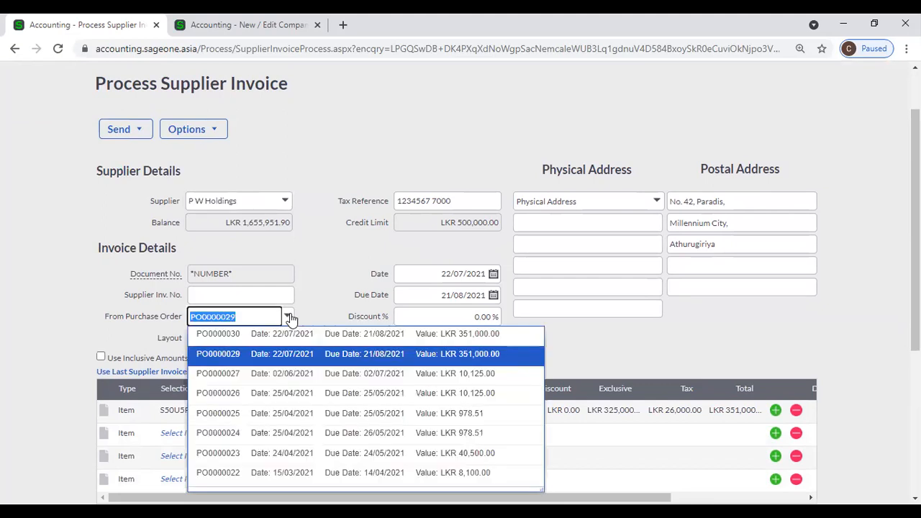
{"action": "left_click", "coordinate": [326, 296]}
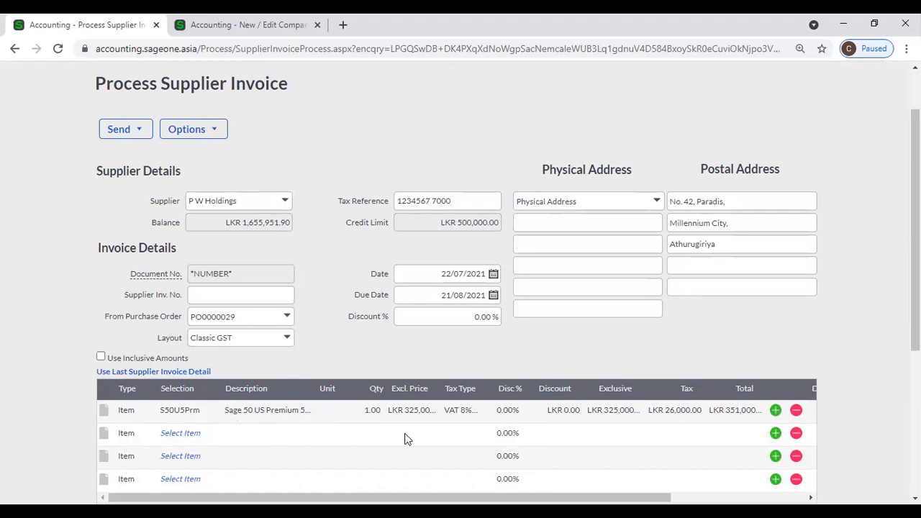
{"action": "scroll", "coordinate": [358, 350], "scroll_direction": "down", "scroll_amount": 3}
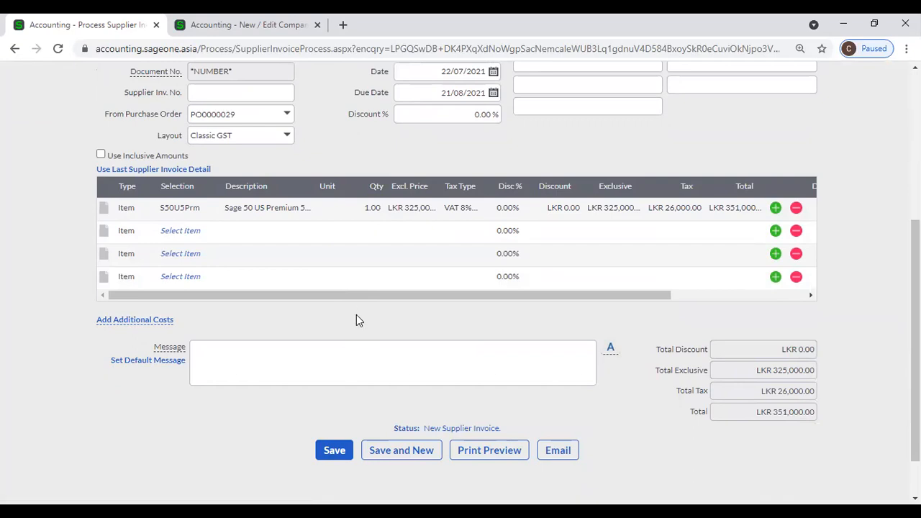
{"action": "scroll", "coordinate": [355, 308], "scroll_direction": "up", "scroll_amount": 5}
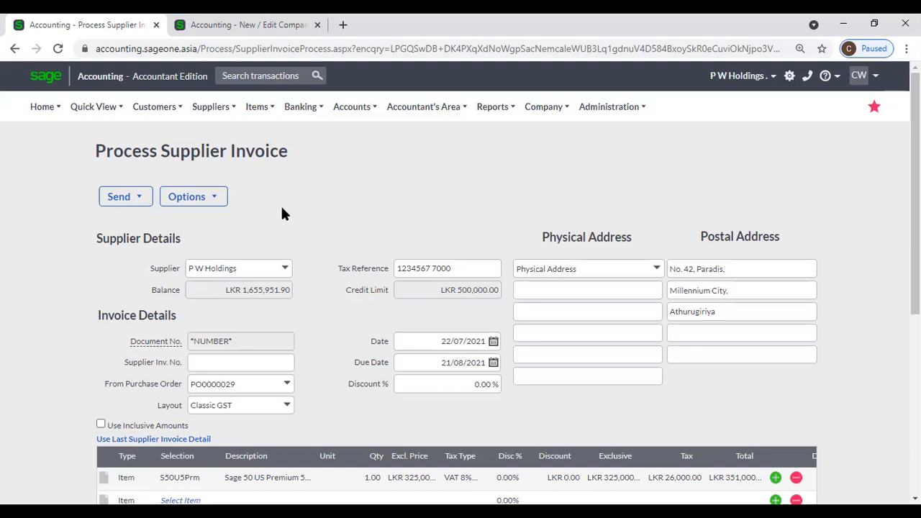
{"action": "scroll", "coordinate": [388, 359], "scroll_direction": "down", "scroll_amount": 2}
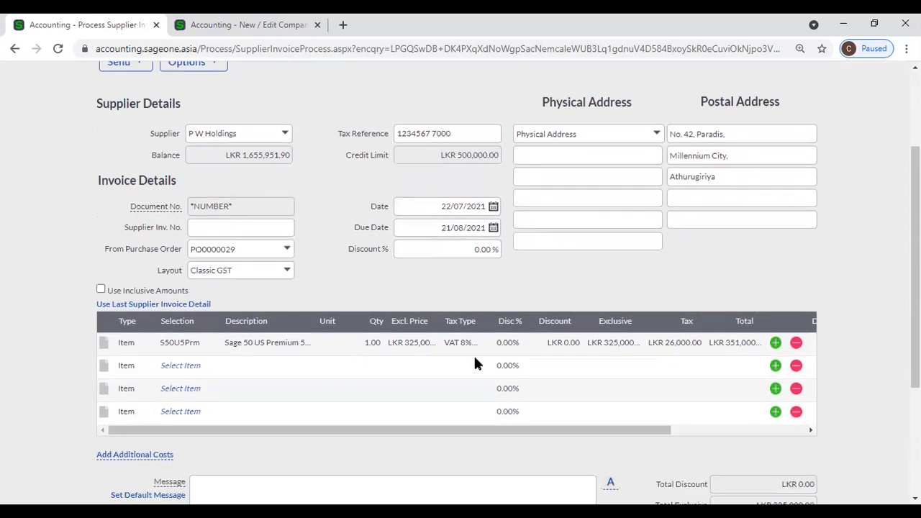
{"action": "scroll", "coordinate": [627, 382], "scroll_direction": "down", "scroll_amount": 2}
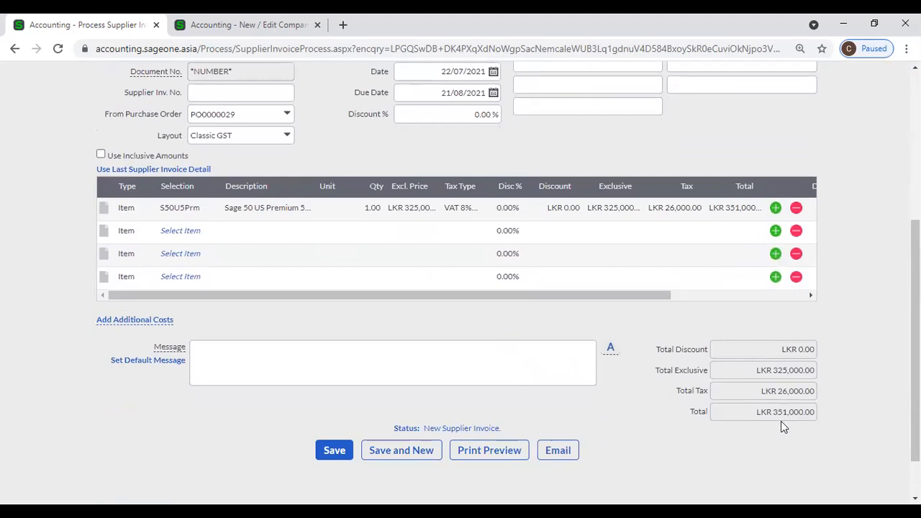
- Examine the supplier invoice's supplier details, dates, linked purchase order, item line and totals before saving
{"action": "scroll", "coordinate": [576, 426], "scroll_direction": "up", "scroll_amount": 3}
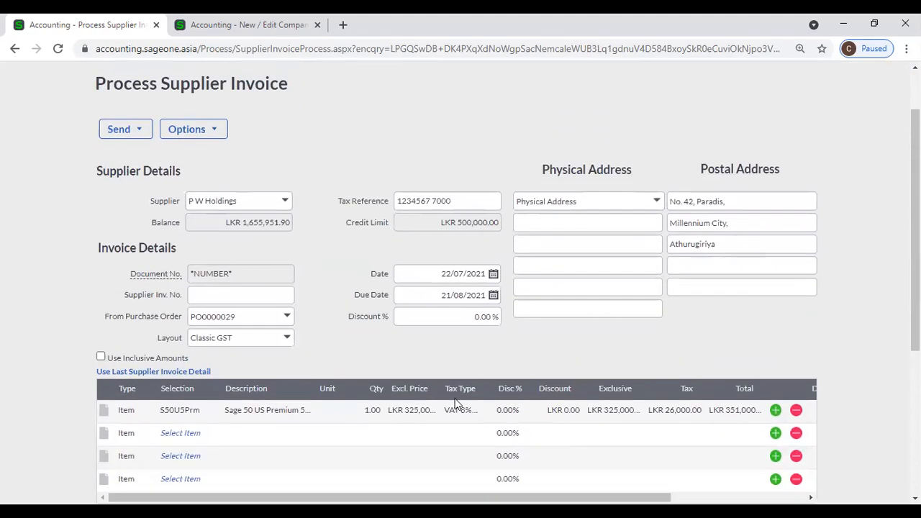
{"action": "scroll", "coordinate": [455, 400], "scroll_direction": "up", "scroll_amount": 1}
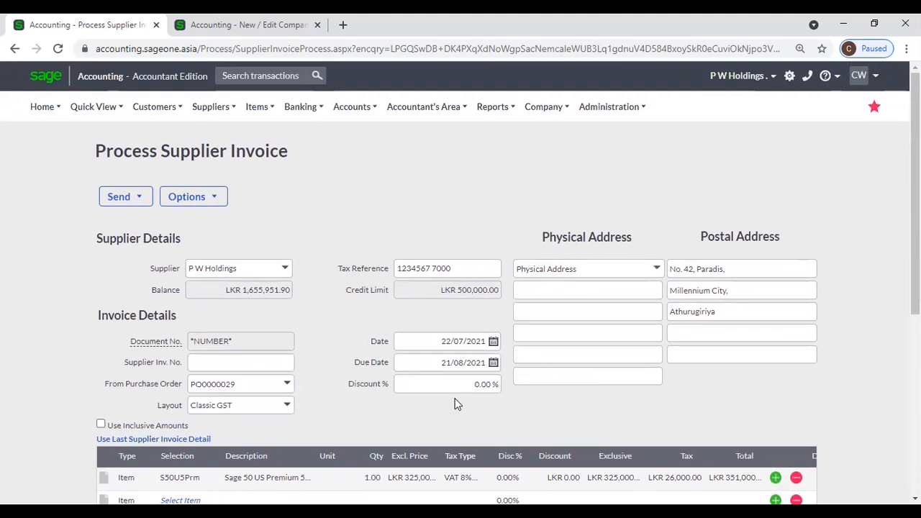
{"action": "scroll", "coordinate": [454, 403], "scroll_direction": "down", "scroll_amount": 2}
{"action": "scroll", "coordinate": [455, 407], "scroll_direction": "down", "scroll_amount": 1}
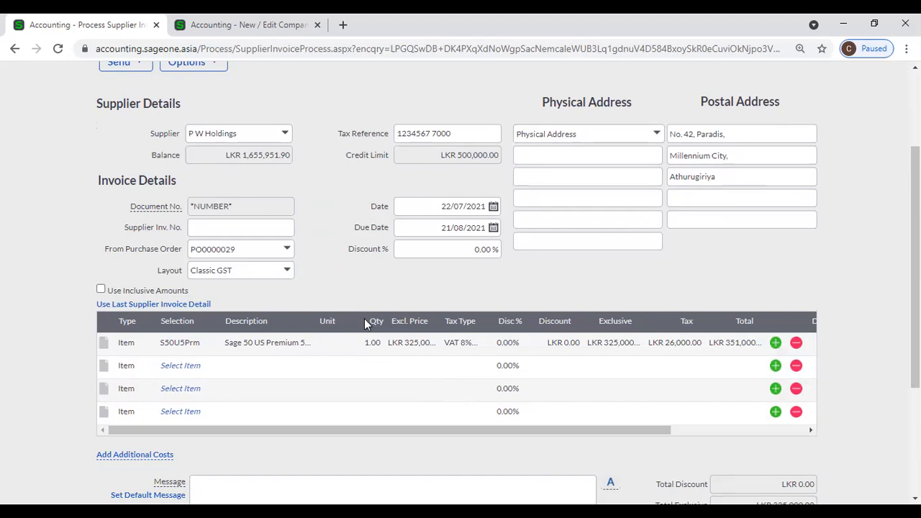
{"action": "scroll", "coordinate": [365, 320], "scroll_direction": "up", "scroll_amount": 2}
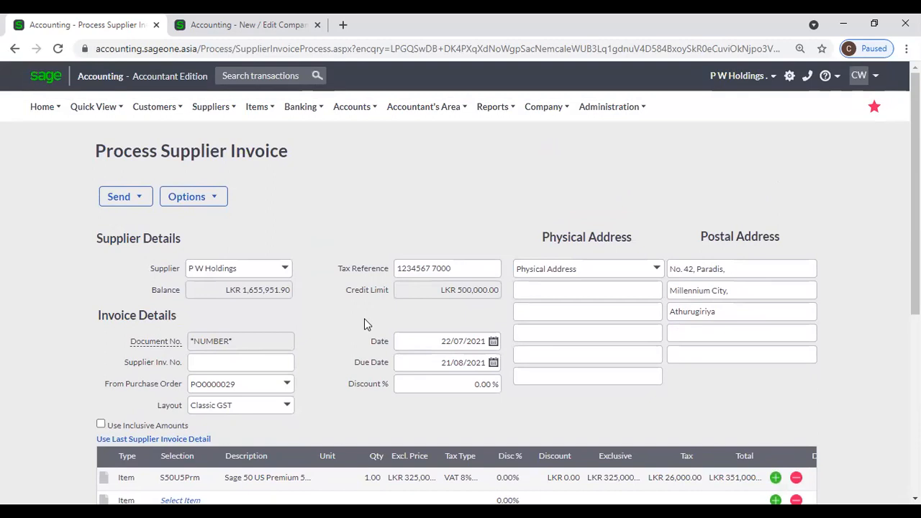
{"action": "scroll", "coordinate": [364, 324], "scroll_direction": "down", "scroll_amount": 2}
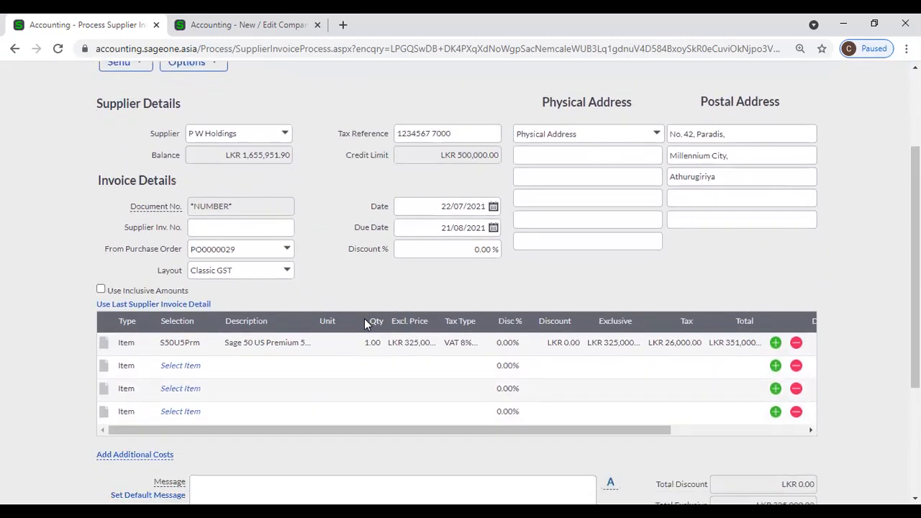
{"action": "scroll", "coordinate": [365, 324], "scroll_direction": "up", "scroll_amount": 2}
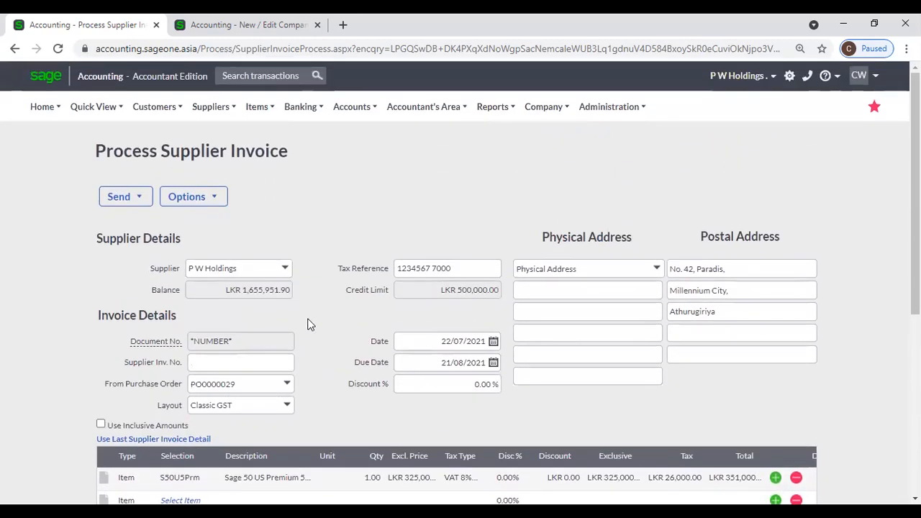
{"action": "scroll", "coordinate": [310, 325], "scroll_direction": "down", "scroll_amount": 2}
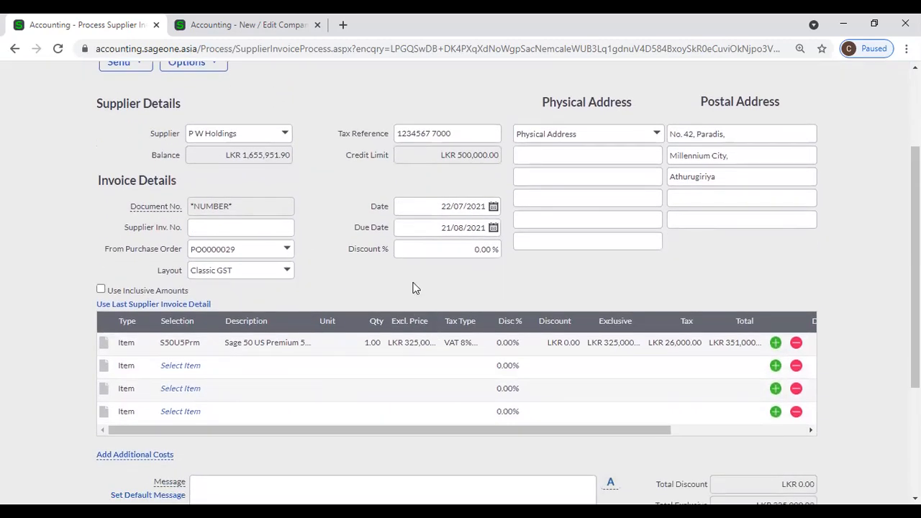
{"action": "scroll", "coordinate": [413, 288], "scroll_direction": "up", "scroll_amount": 2}
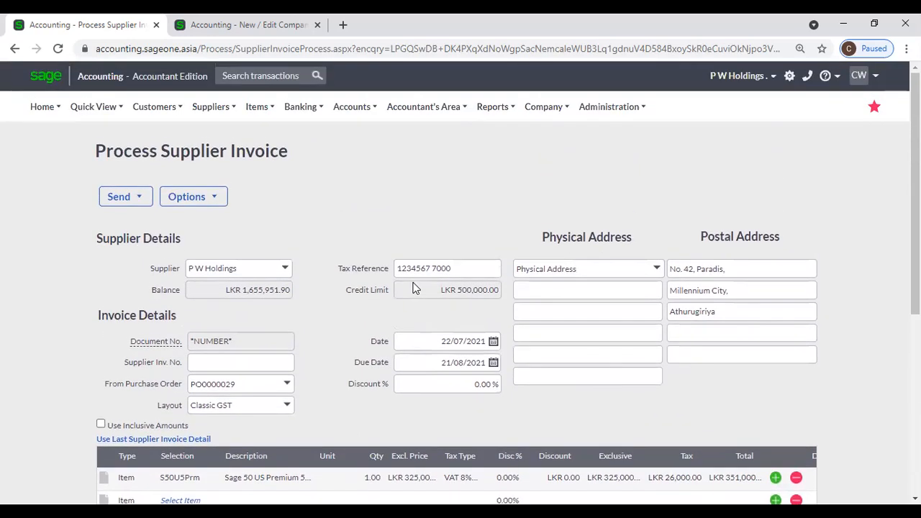
{"action": "scroll", "coordinate": [414, 317], "scroll_direction": "down", "scroll_amount": 2}
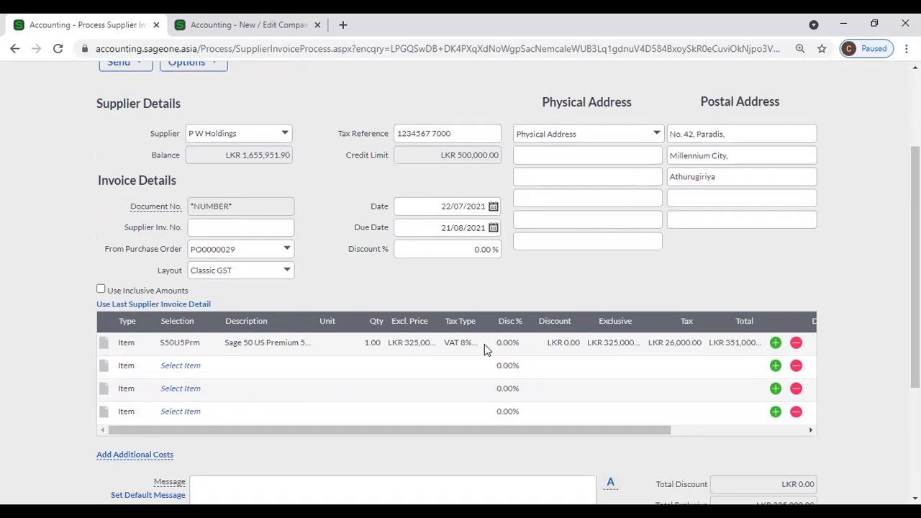
{"action": "scroll", "coordinate": [360, 285], "scroll_direction": "up", "scroll_amount": 2}
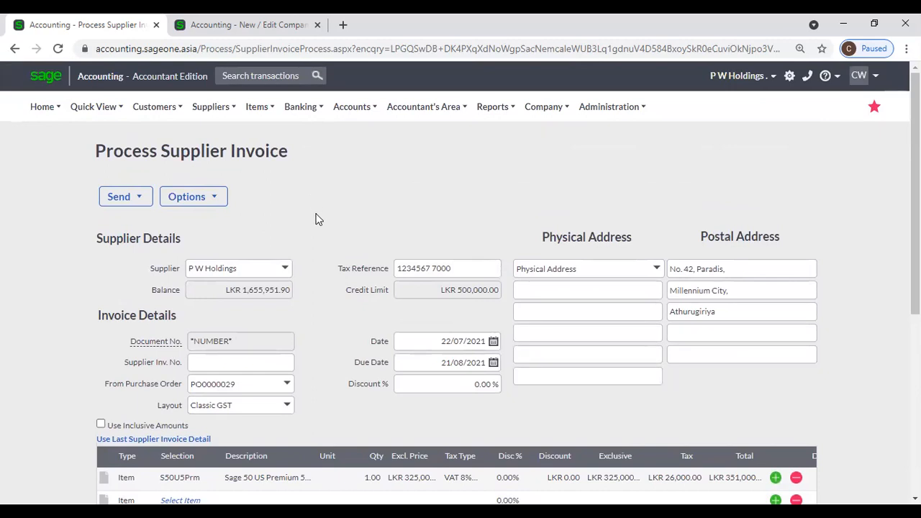
{"action": "scroll", "coordinate": [343, 256], "scroll_direction": "down", "scroll_amount": 5}
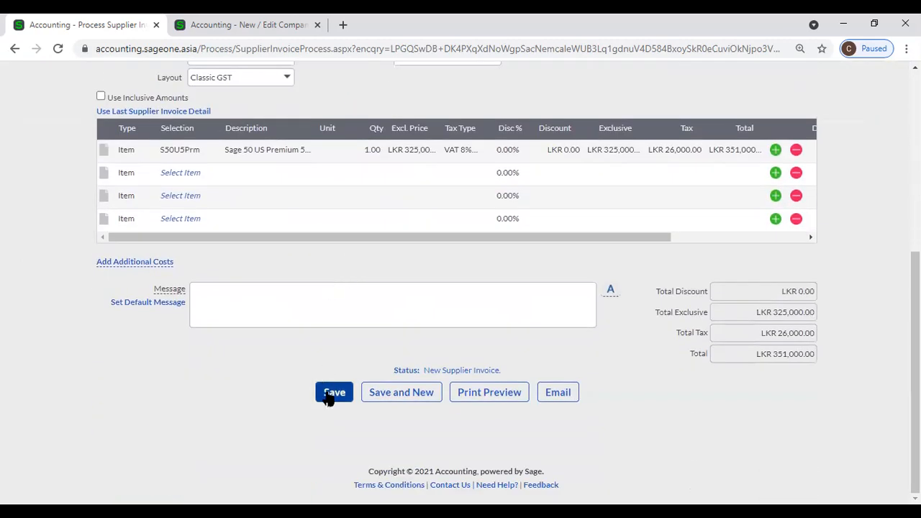
{"action": "scroll", "coordinate": [278, 418], "scroll_direction": "up", "scroll_amount": 5}
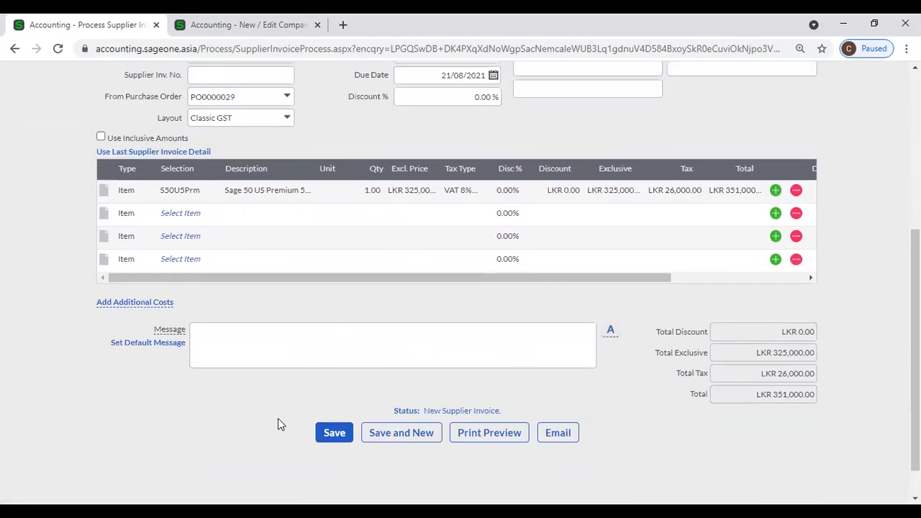
{"action": "scroll", "coordinate": [278, 418], "scroll_direction": "up", "scroll_amount": 1}
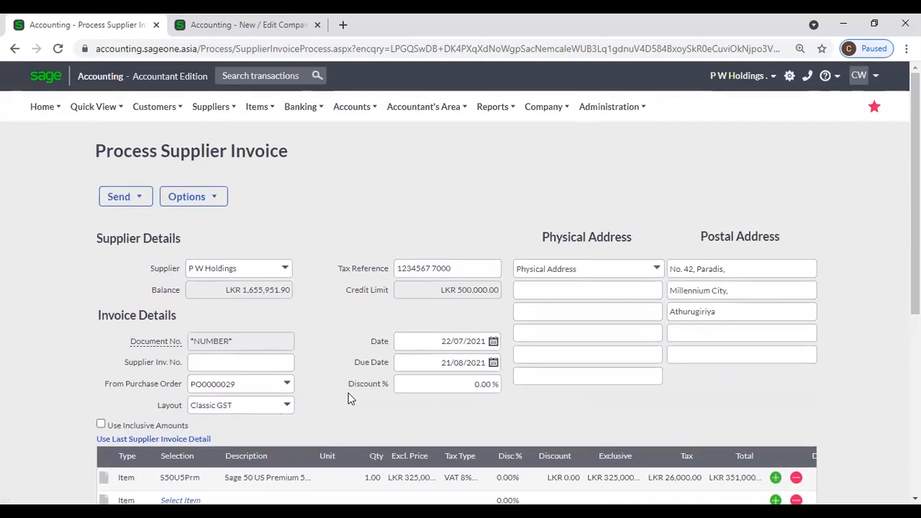
{"action": "scroll", "coordinate": [349, 398], "scroll_direction": "down", "scroll_amount": 1}
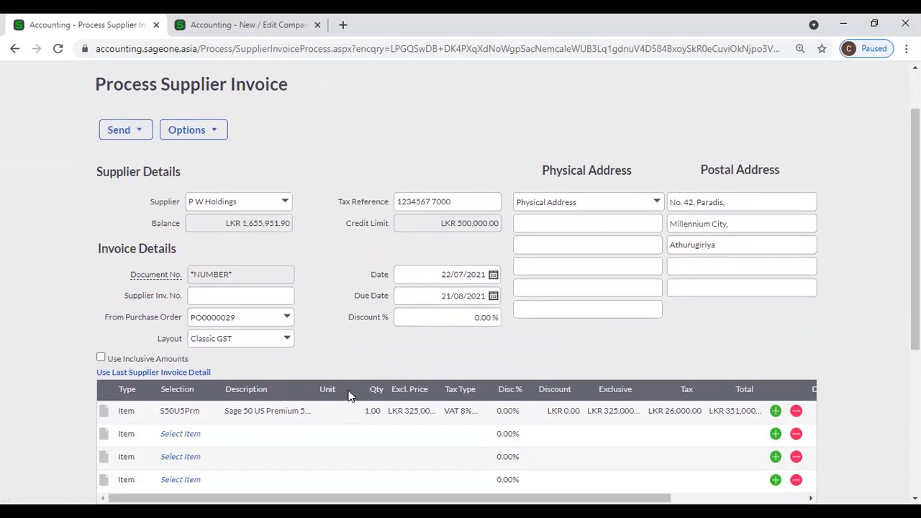
{"action": "scroll", "coordinate": [351, 393], "scroll_direction": "up", "scroll_amount": 1}
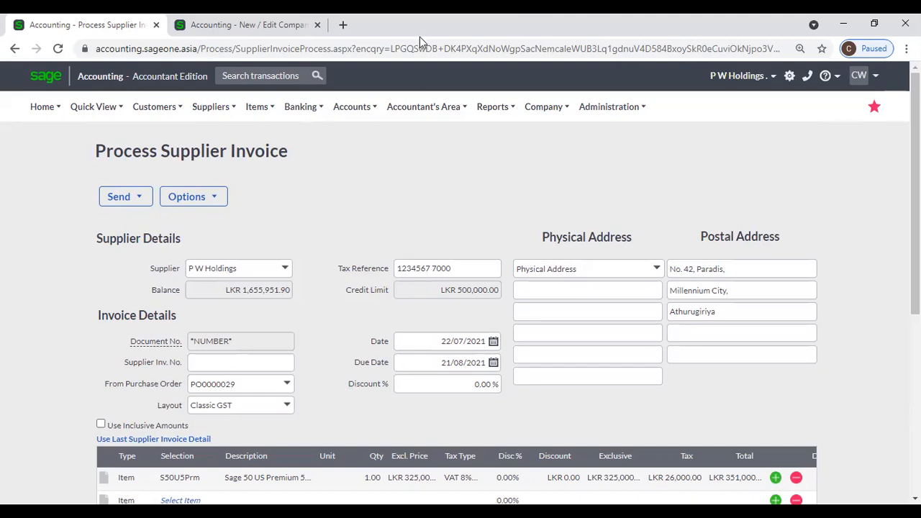
{"action": "left_click", "coordinate": [93, 106]}
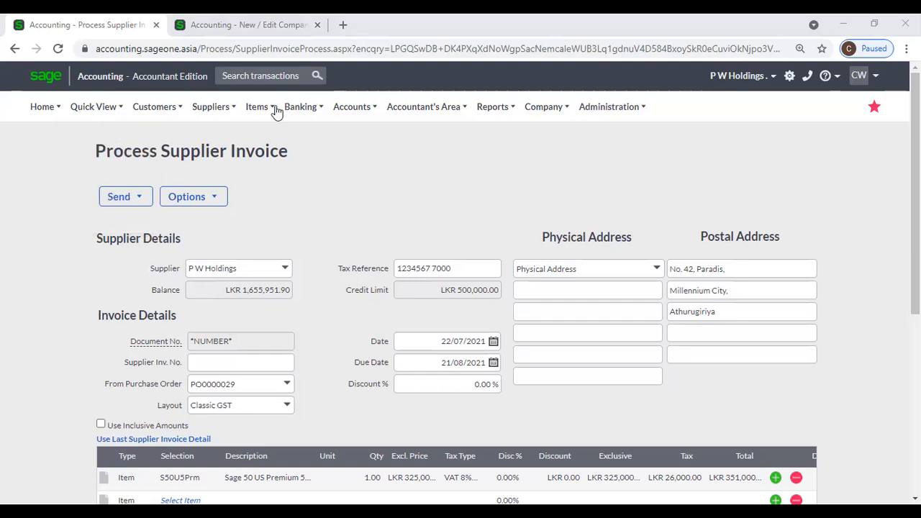
{"action": "left_click", "coordinate": [119, 197]}
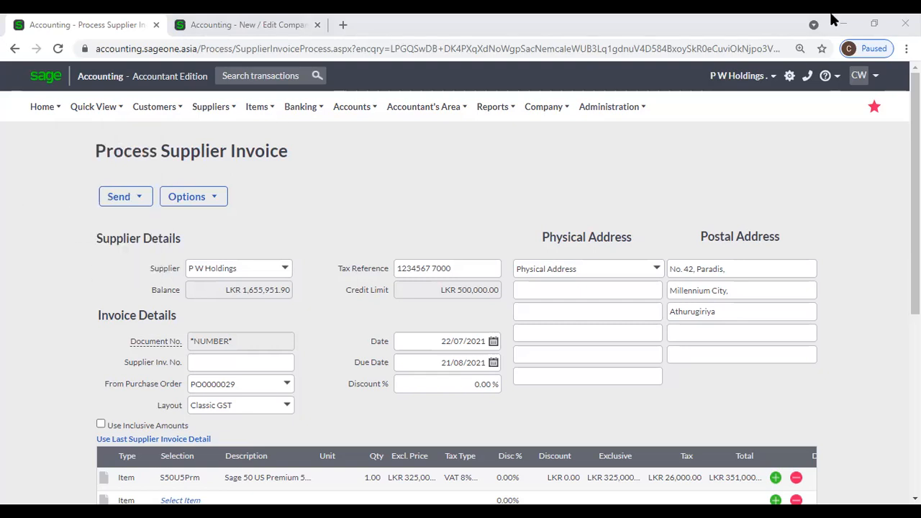
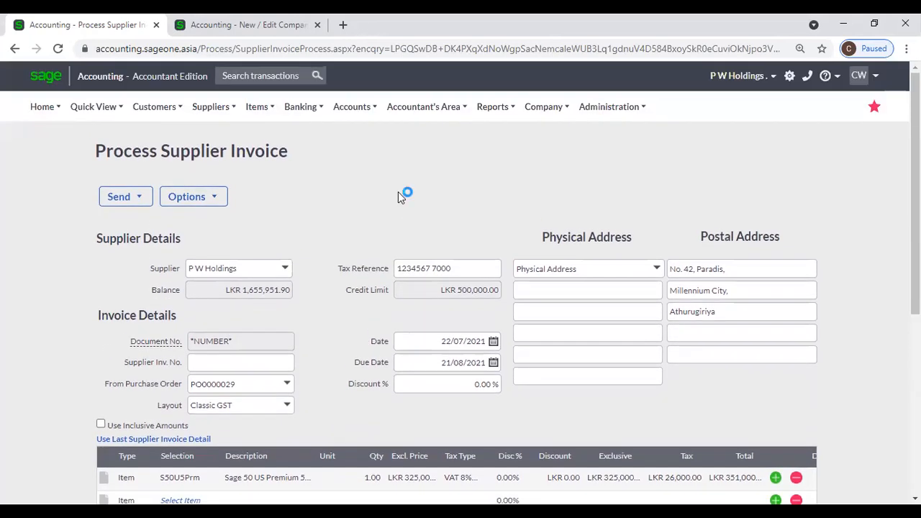
{"action": "left_click", "coordinate": [262, 360]}
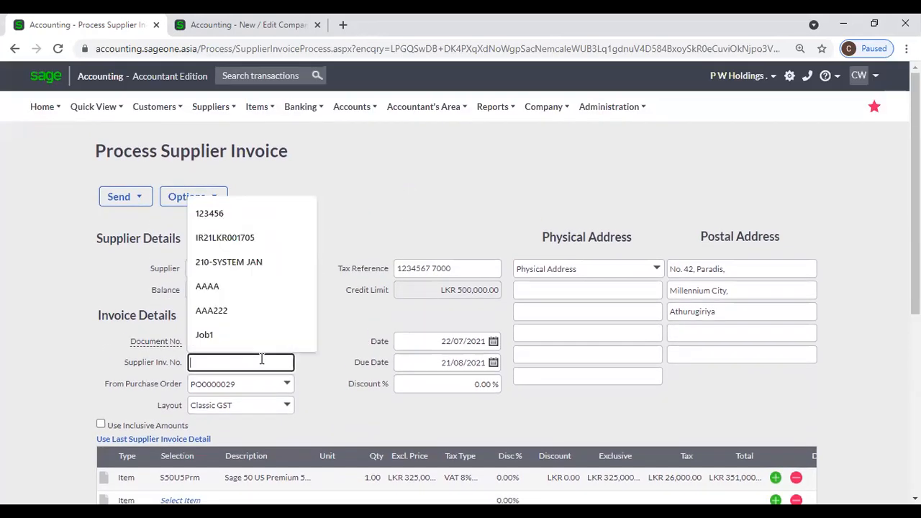
{"action": "left_click", "coordinate": [347, 324]}
{"action": "scroll", "coordinate": [344, 327], "scroll_direction": "down", "scroll_amount": 2}
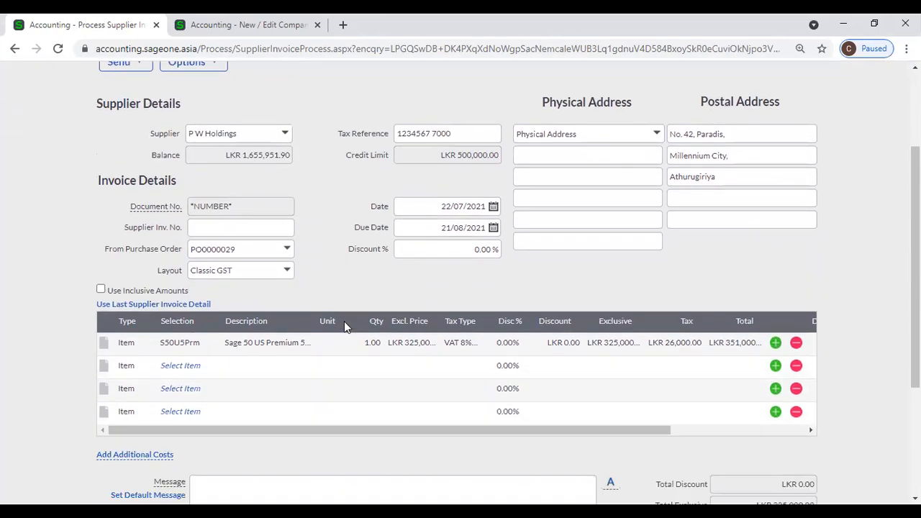
{"action": "scroll", "coordinate": [344, 328], "scroll_direction": "down", "scroll_amount": 2}
{"action": "scroll", "coordinate": [344, 327], "scroll_direction": "up", "scroll_amount": 3}
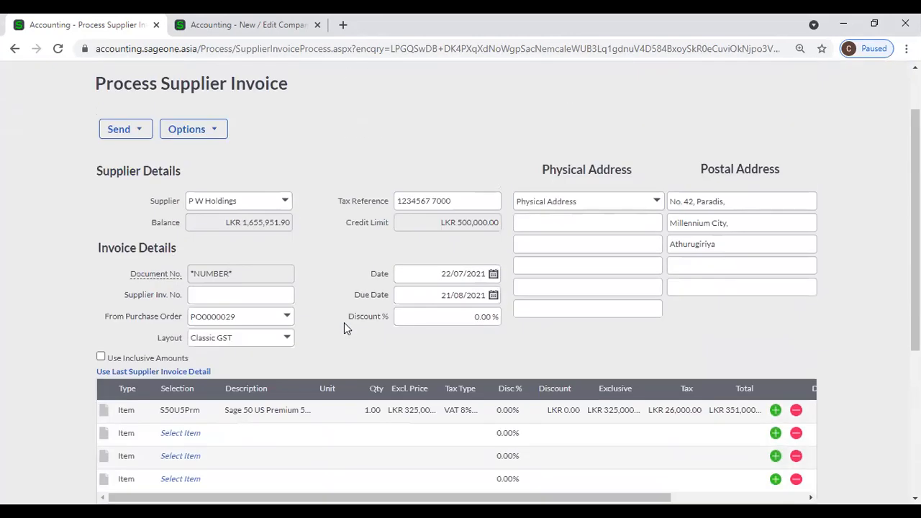
{"action": "scroll", "coordinate": [344, 327], "scroll_direction": "down", "scroll_amount": 2}
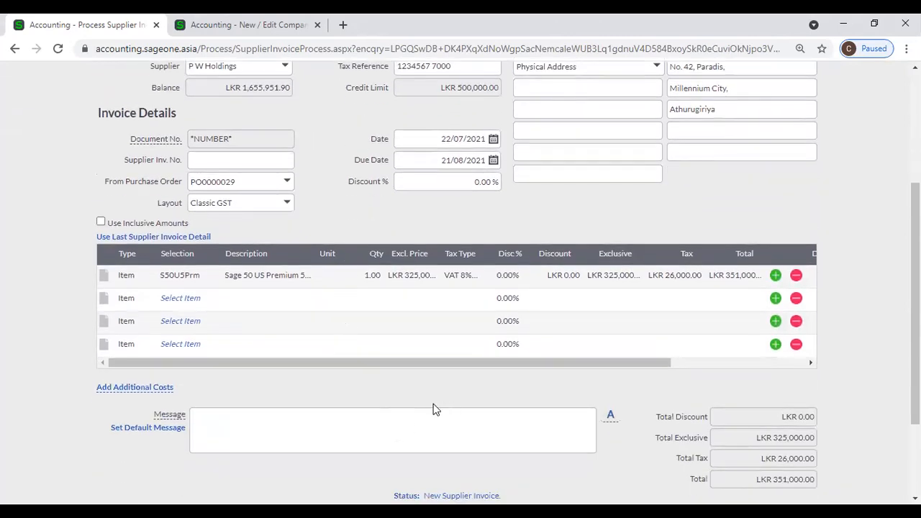
- Set the first invoice line's type to Account and view the accounts available for it
{"action": "left_click", "coordinate": [128, 278]}
{"action": "left_click", "coordinate": [151, 276]}
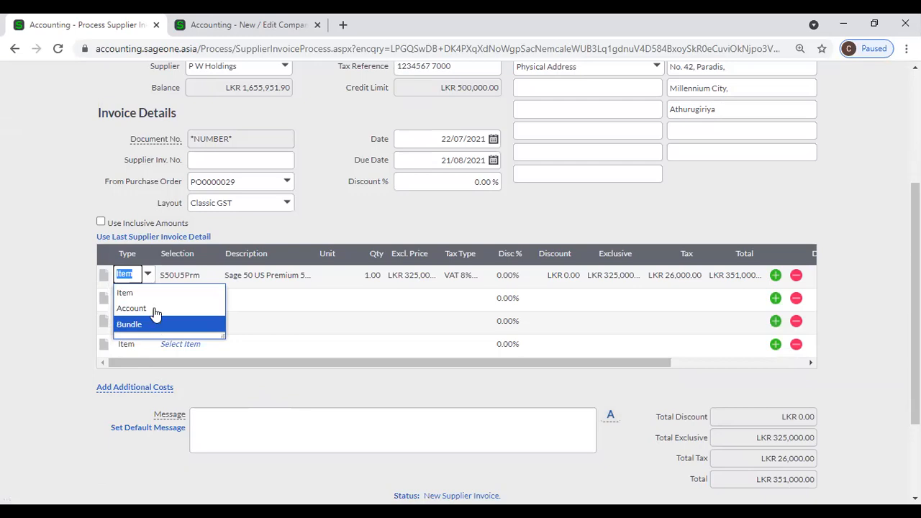
{"action": "left_click", "coordinate": [32, 265]}
{"action": "left_click", "coordinate": [147, 275]}
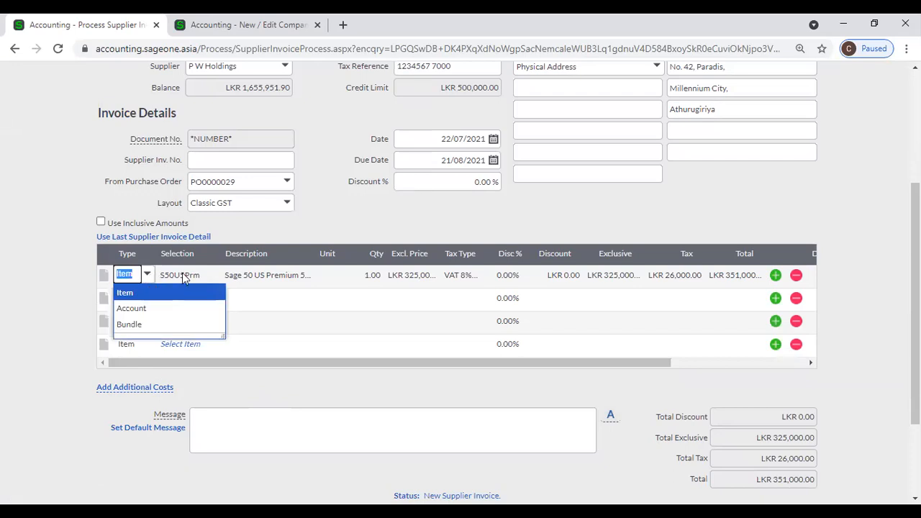
{"action": "left_click", "coordinate": [185, 315]}
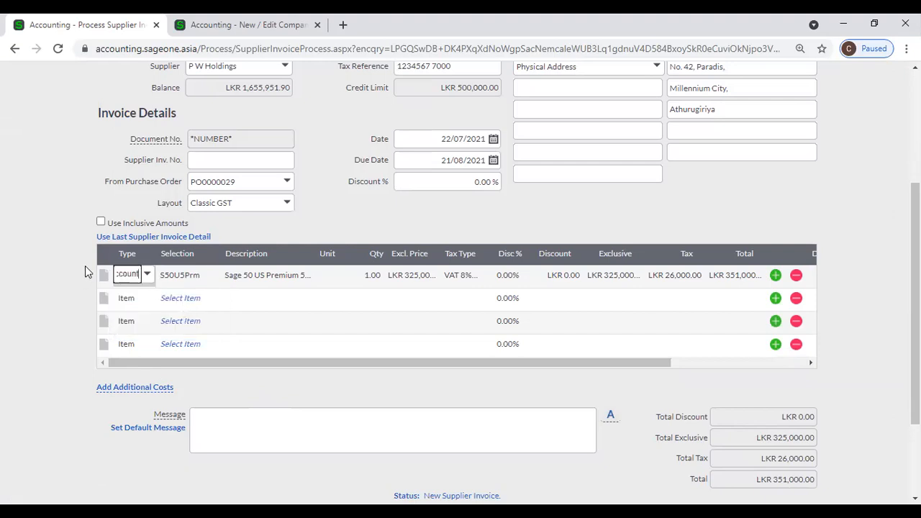
{"action": "left_click", "coordinate": [213, 275]}
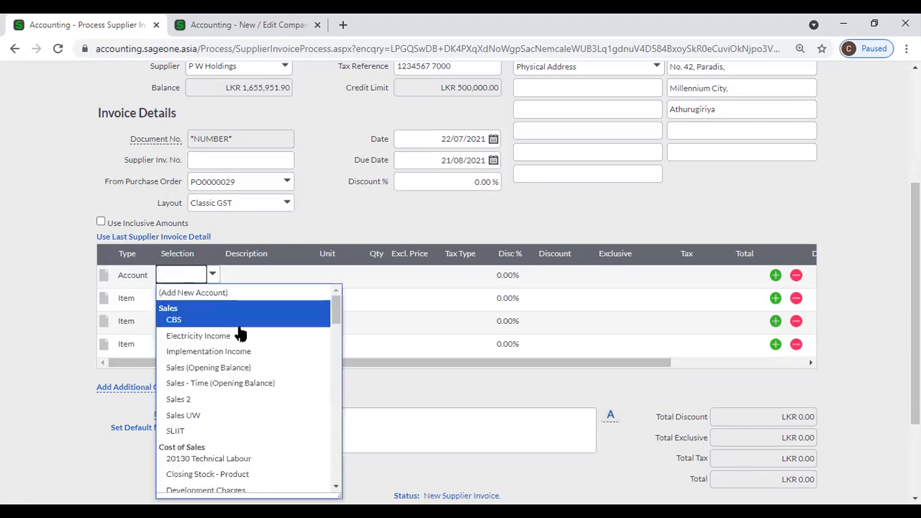
{"action": "left_click", "coordinate": [356, 216]}
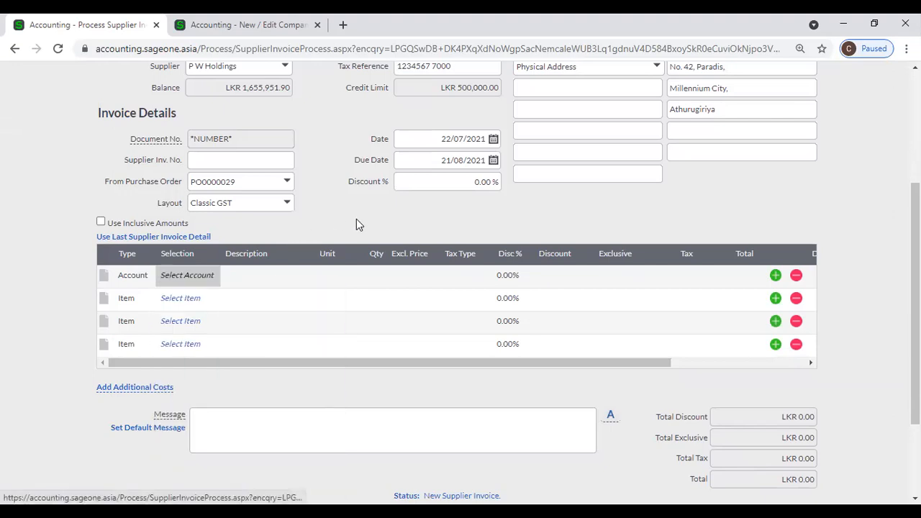
- Reselect P W Holdings as the supplier of the invoice
{"action": "scroll", "coordinate": [357, 225], "scroll_direction": "up", "scroll_amount": 1}
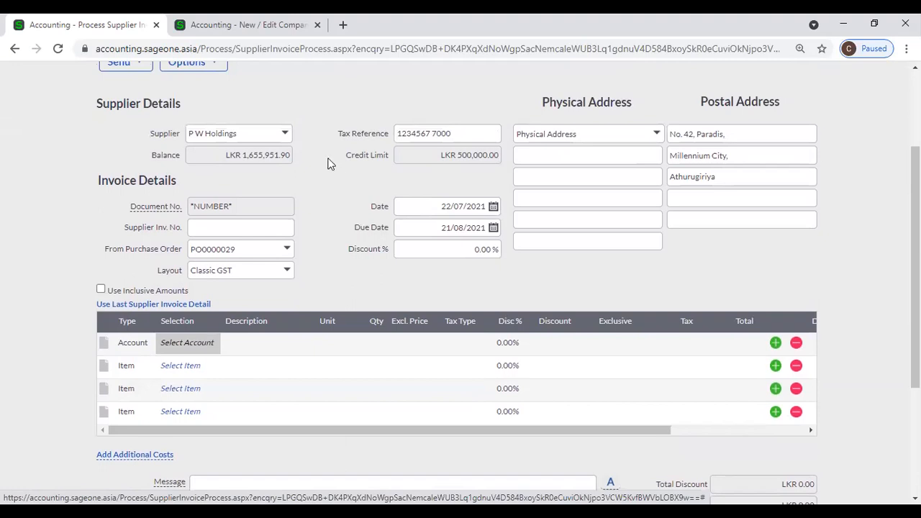
{"action": "left_click", "coordinate": [287, 134]}
{"action": "type", "text": "c"}
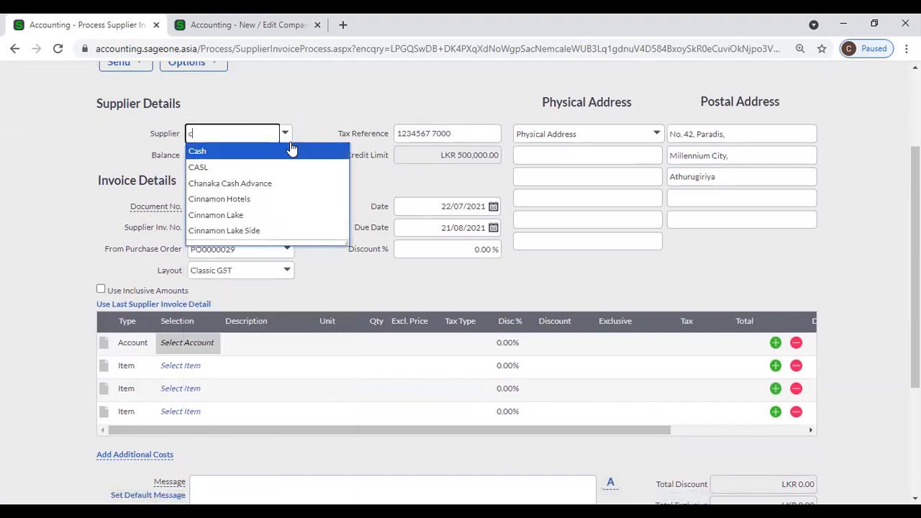
{"action": "type", "text": "o"}
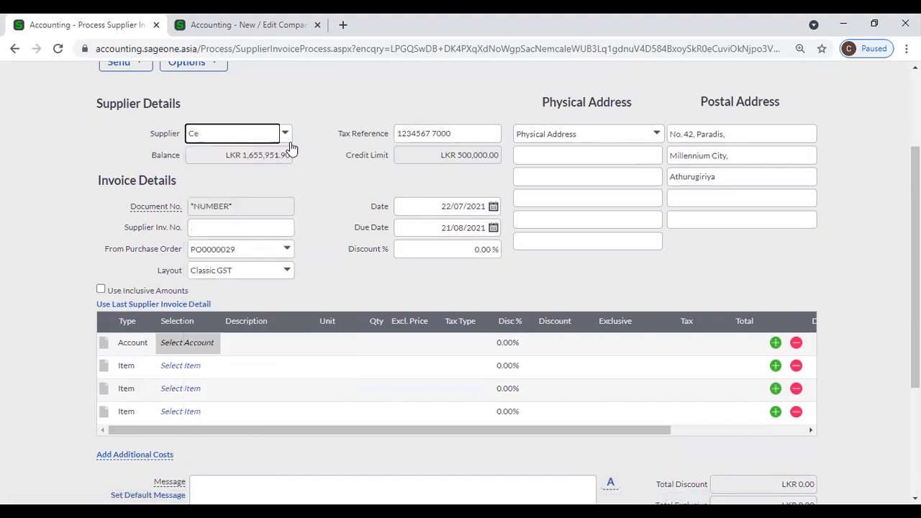
{"action": "key", "text": "BackSpace"}
{"action": "key", "text": "BackSpace"}
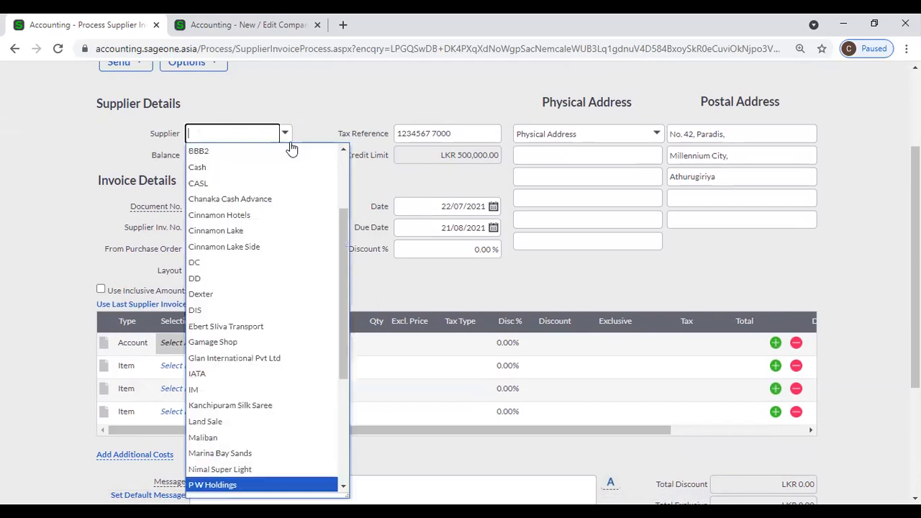
{"action": "type", "text": "p"}
{"action": "left_click", "coordinate": [292, 152]}
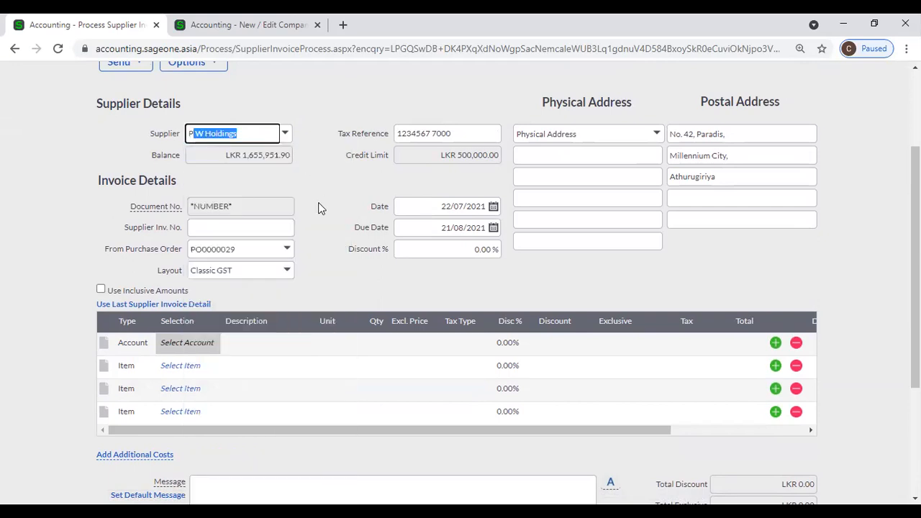
- Assign the Electricity Expenses account to the first invoice line
{"action": "left_click", "coordinate": [214, 347]}
{"action": "left_click", "coordinate": [214, 344]}
{"action": "type", "text": "enses"}
{"action": "left_click", "coordinate": [237, 375]}
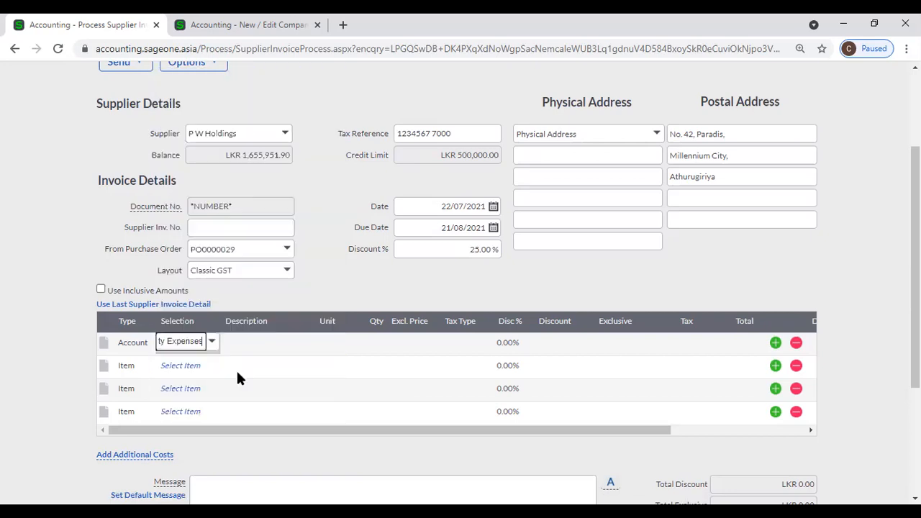
{"action": "key", "text": "Tab"}
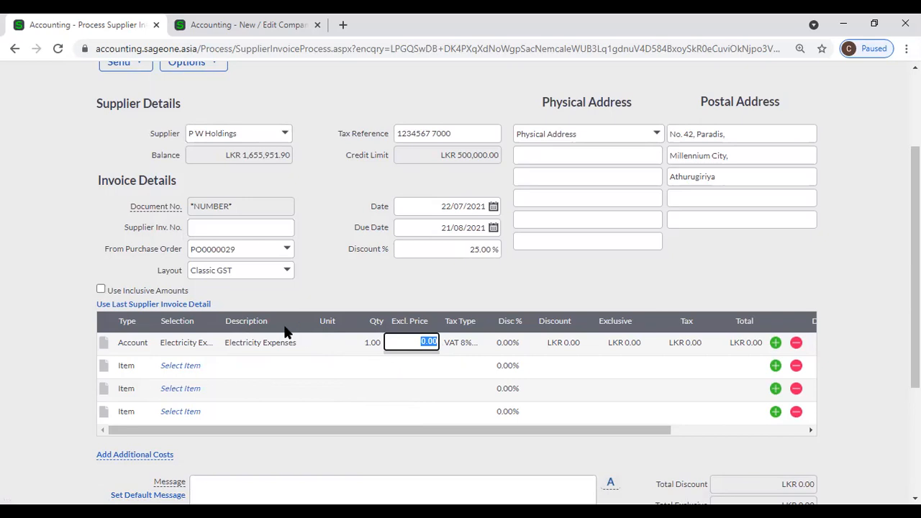
- Keep the first invoice line's type as Account and change its account to Telephone Expenses
{"action": "left_click", "coordinate": [144, 345]}
{"action": "left_click", "coordinate": [144, 345]}
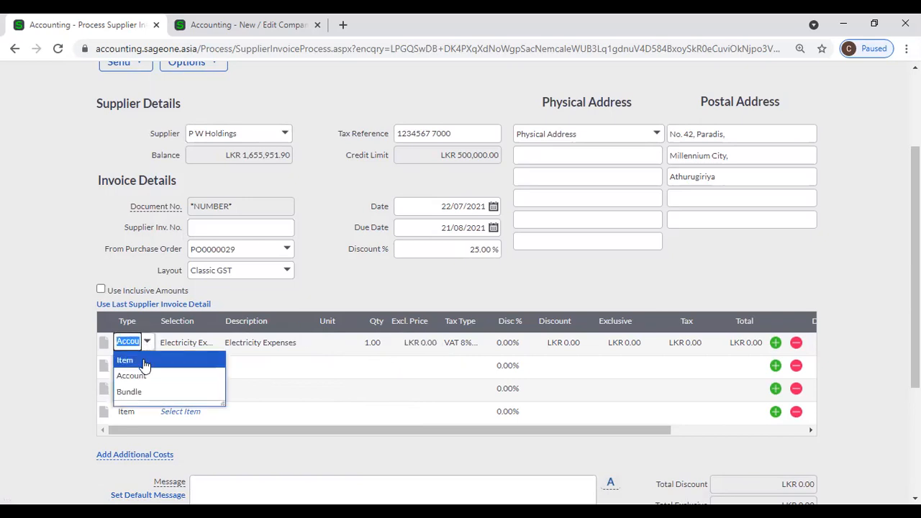
{"action": "left_click", "coordinate": [149, 377]}
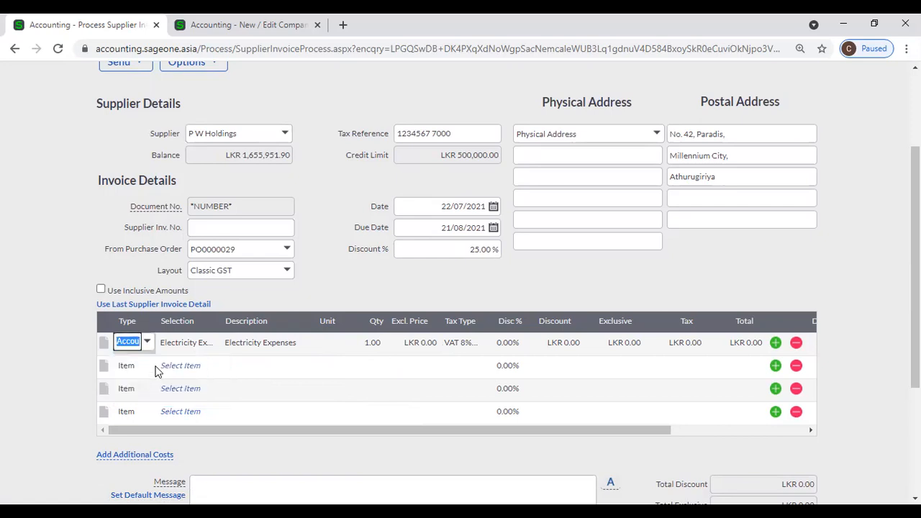
{"action": "left_click", "coordinate": [193, 346]}
{"action": "left_click", "coordinate": [210, 346]}
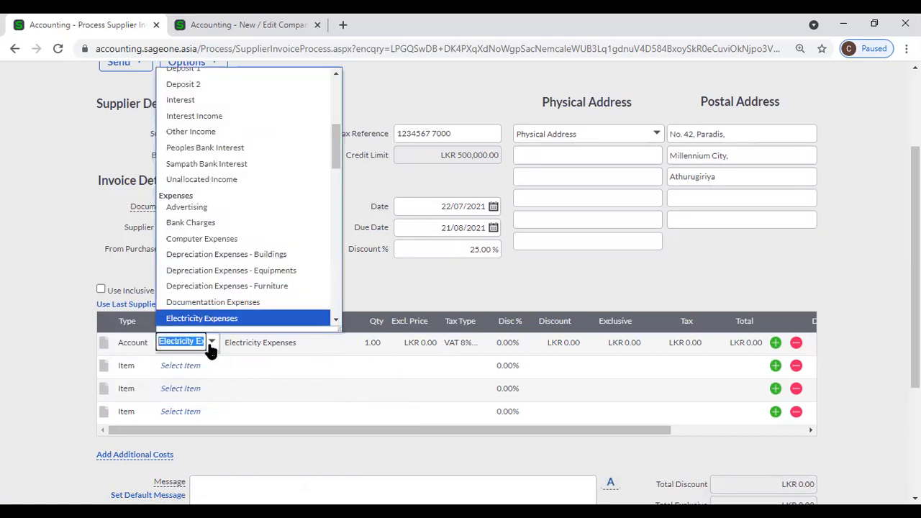
{"action": "type", "text": "Tax Consulta"}
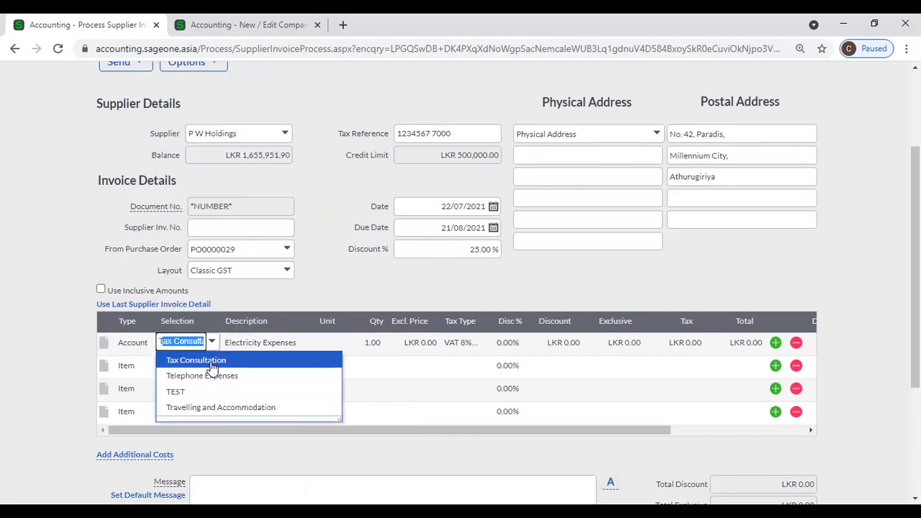
{"action": "left_click", "coordinate": [213, 374]}
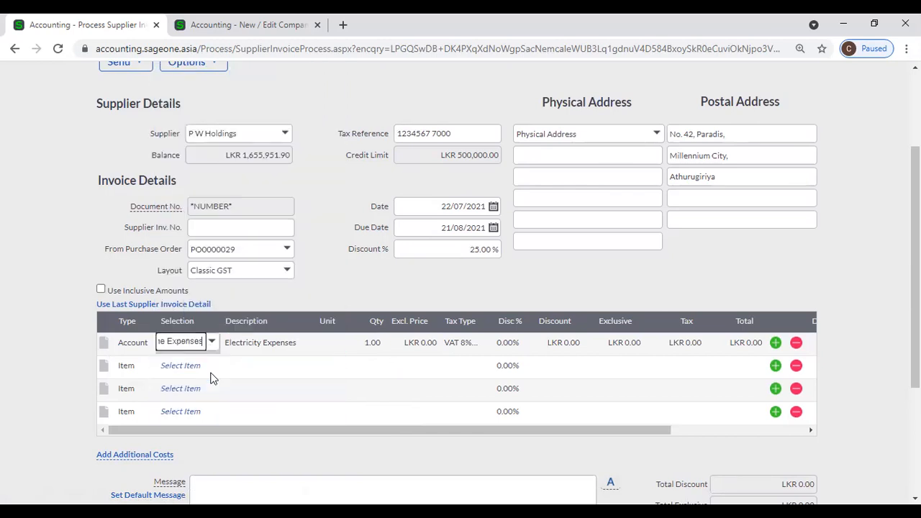
{"action": "key", "text": "Tab"}
{"action": "key", "text": "Tab"}
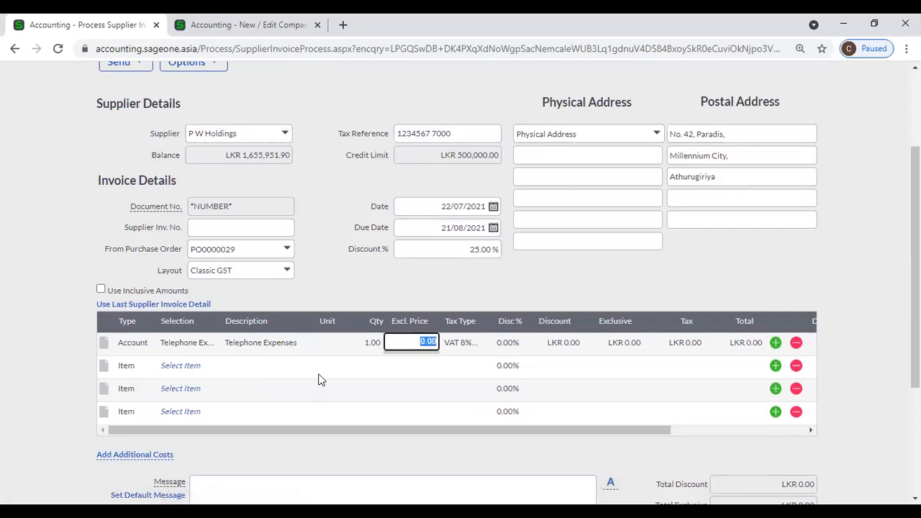
- Set the Telephone Expenses line's exclusive price to LKR 5,000.00 and review the invoice totals
{"action": "type", "text": "5000"}
{"action": "key", "text": "Tab"}
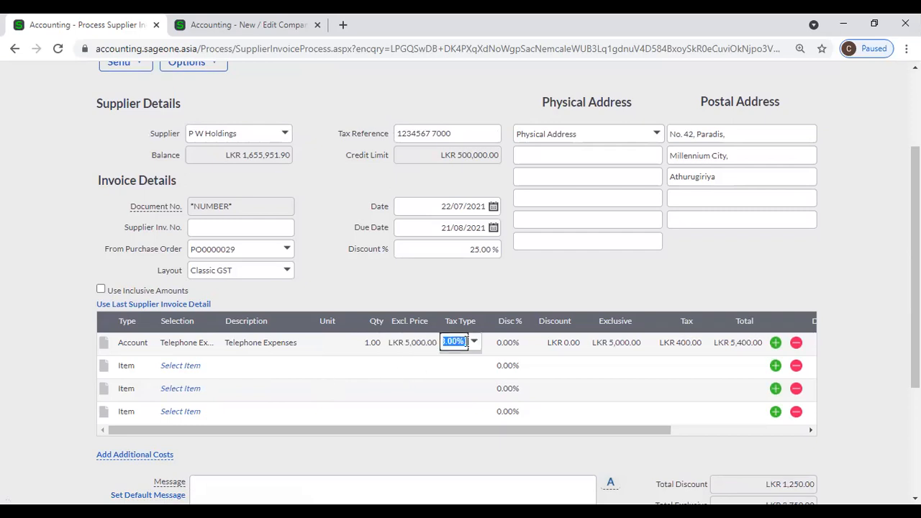
{"action": "scroll", "coordinate": [527, 317], "scroll_direction": "down", "scroll_amount": 3}
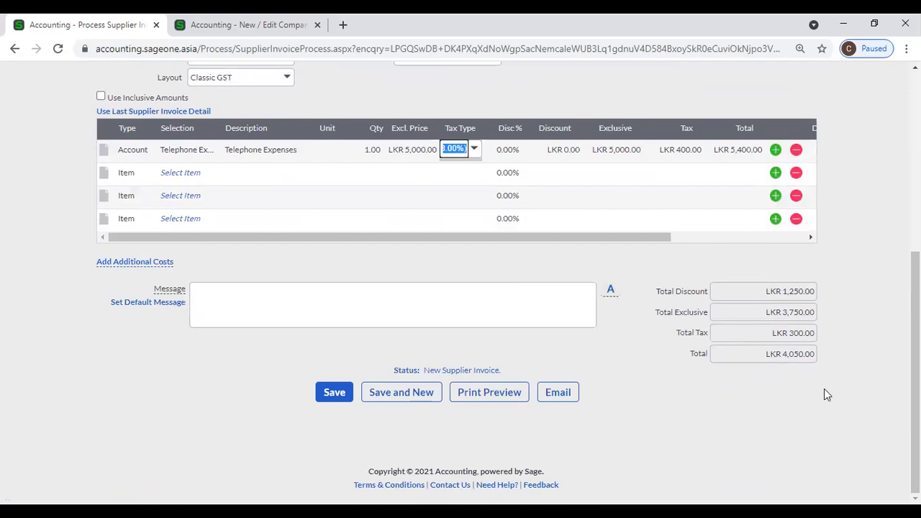
{"action": "scroll", "coordinate": [712, 411], "scroll_direction": "up", "scroll_amount": 3}
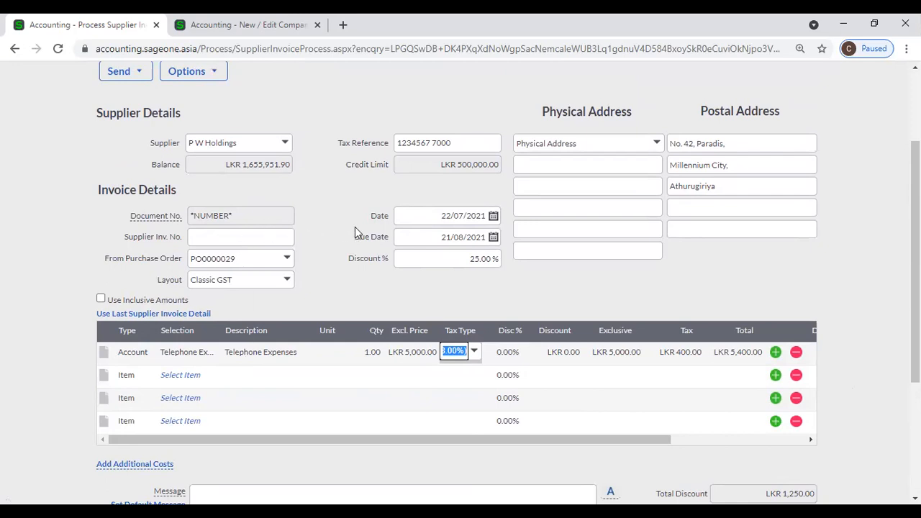
{"action": "scroll", "coordinate": [355, 228], "scroll_direction": "down", "scroll_amount": 1}
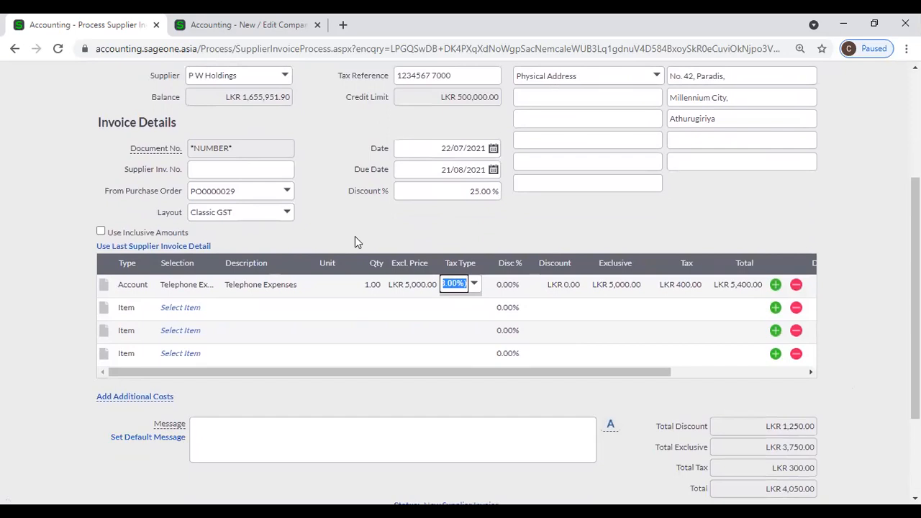
- Change the first invoice line's type to Bundle and select the COM (Computer) bundle
{"action": "left_click", "coordinate": [130, 287]}
{"action": "left_click", "coordinate": [147, 285]}
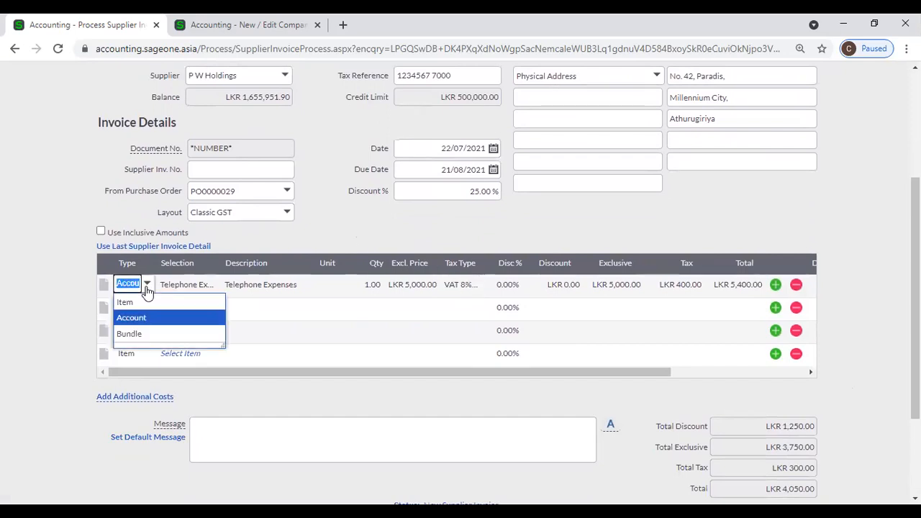
{"action": "left_click", "coordinate": [150, 335]}
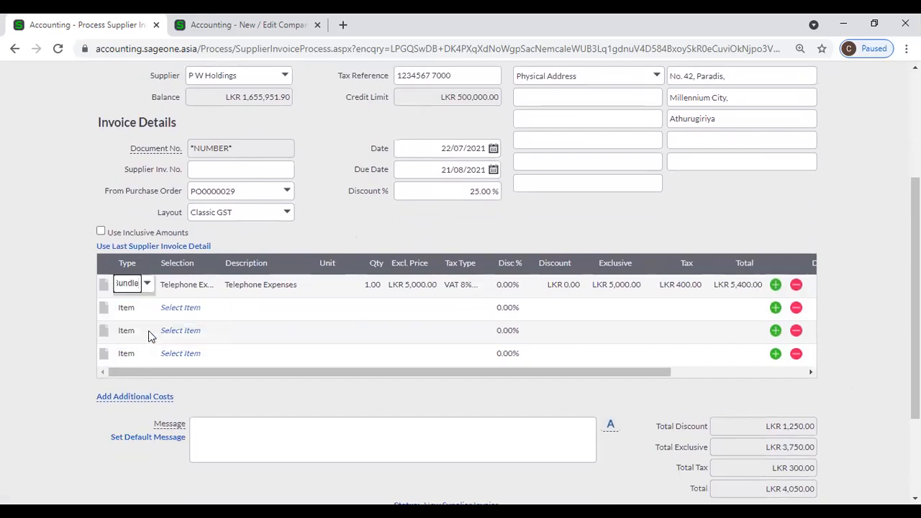
{"action": "type", "text": "c"}
{"action": "key", "text": "Return"}
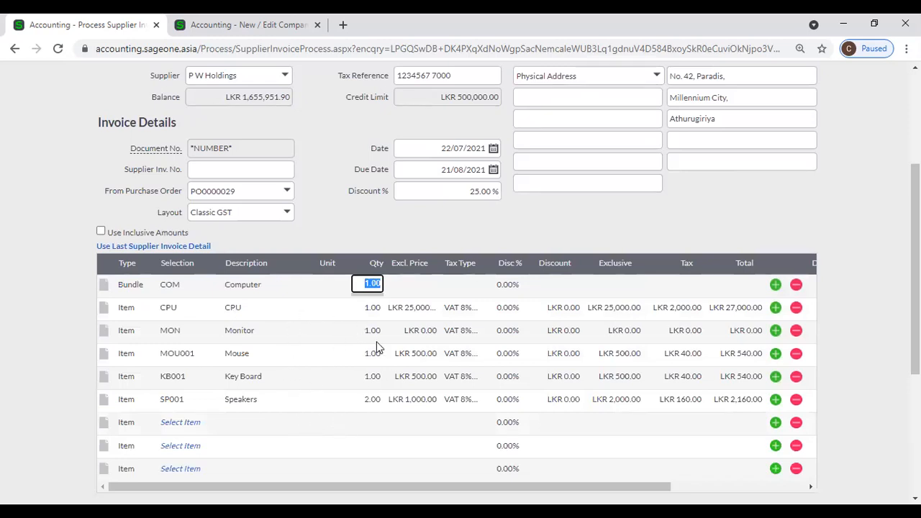
- Open the list of item bundles in the other browser tab, leaving the supplier invoice open
{"action": "scroll", "coordinate": [360, 335], "scroll_direction": "up", "scroll_amount": 2}
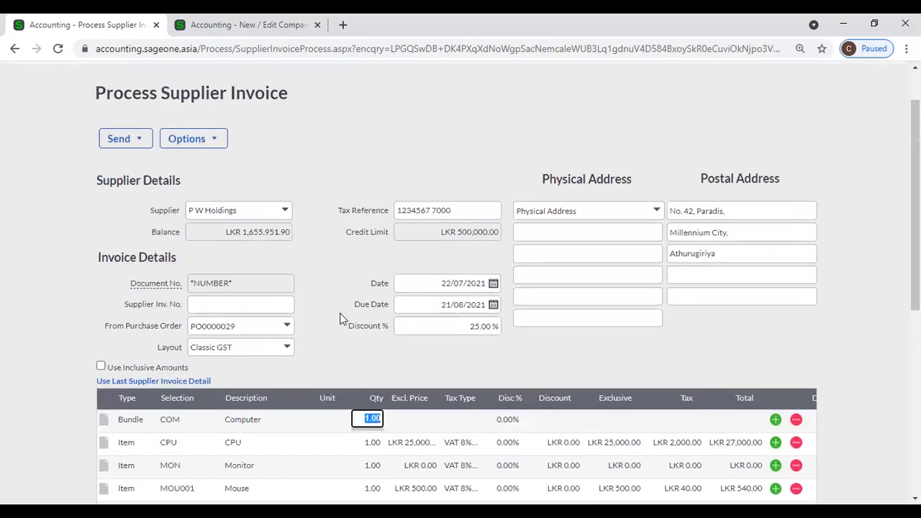
{"action": "left_click", "coordinate": [271, 36]}
{"action": "left_click", "coordinate": [248, 109]}
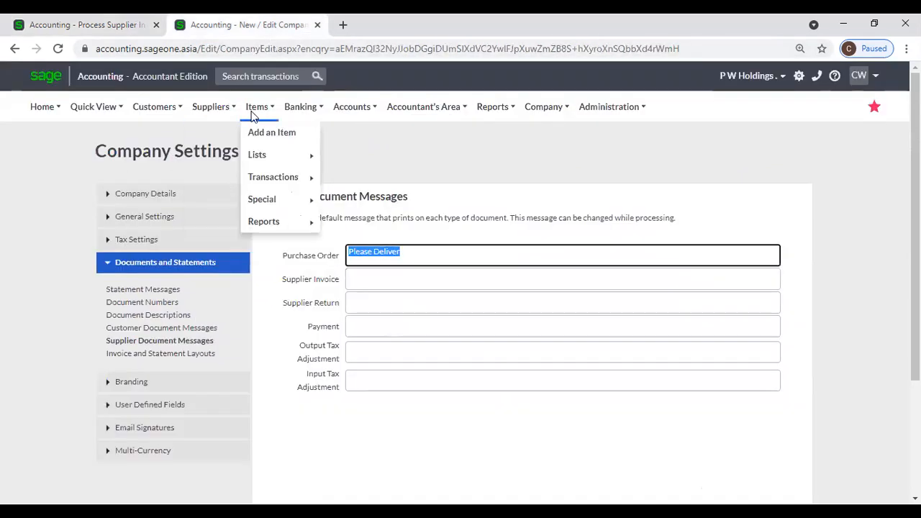
{"action": "mouse_move", "coordinate": [267, 160]}
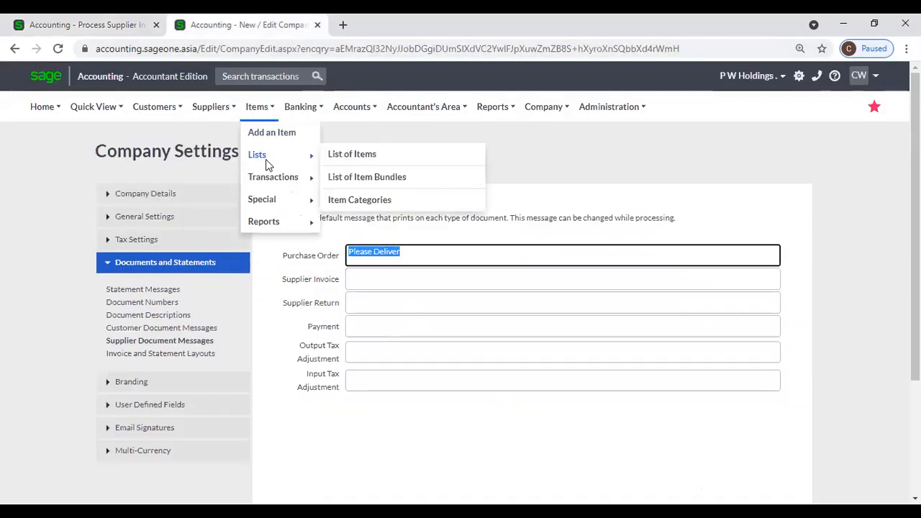
{"action": "left_click", "coordinate": [352, 184]}
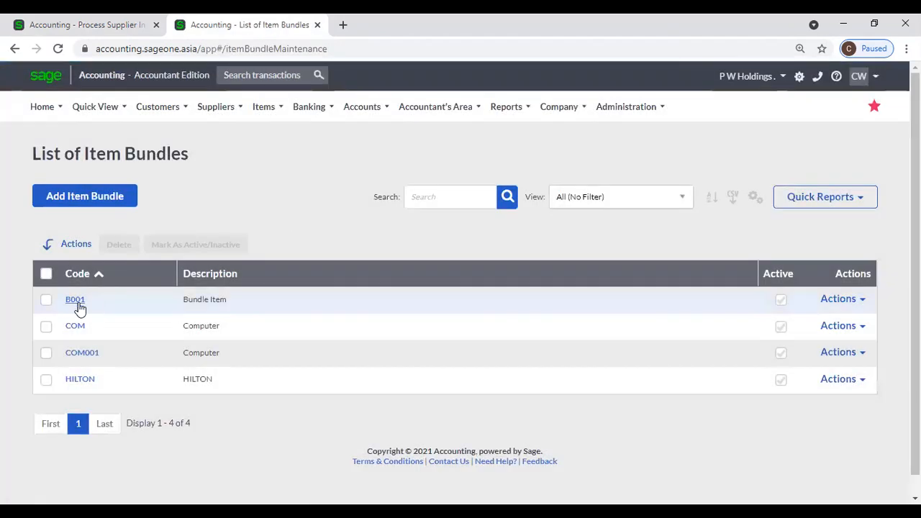
- Start a new item bundle and add item 02-SSC-2539 as its first line
{"action": "left_click", "coordinate": [74, 205]}
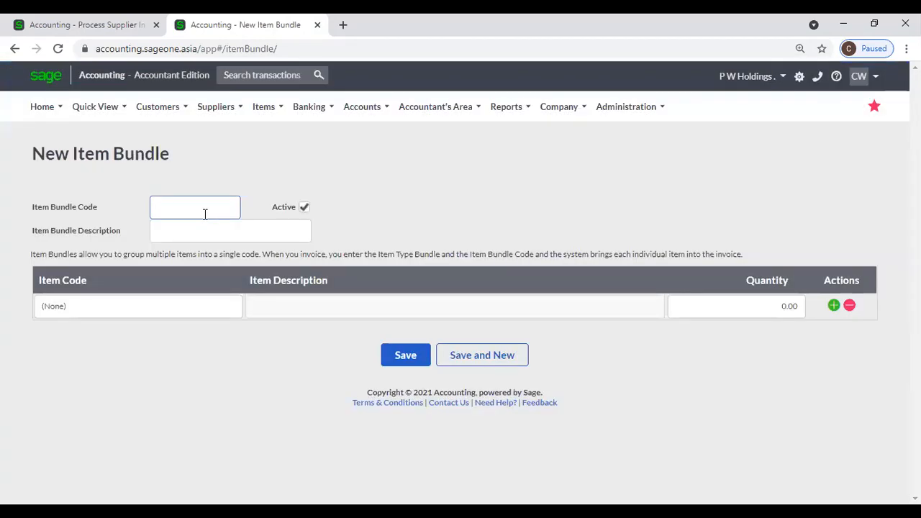
{"action": "left_click", "coordinate": [192, 309]}
{"action": "left_click", "coordinate": [193, 309]}
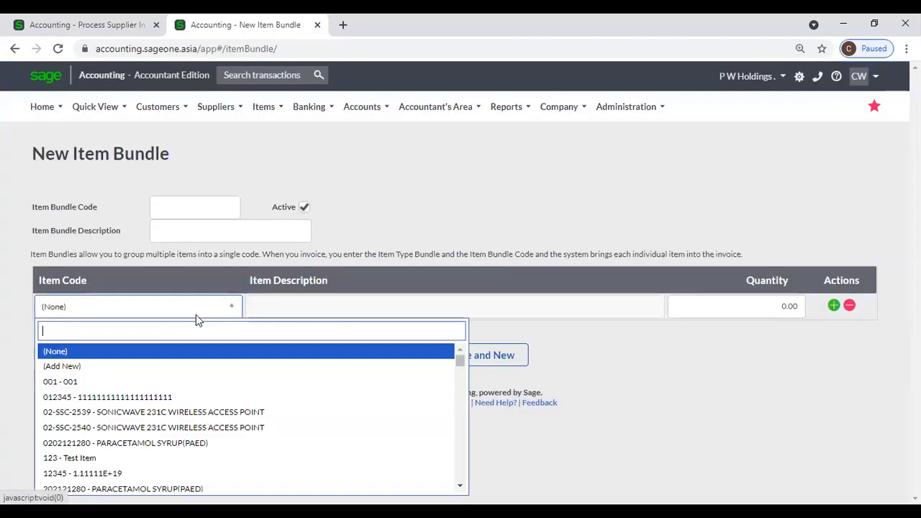
{"action": "left_click", "coordinate": [154, 410]}
{"action": "left_click", "coordinate": [752, 306]}
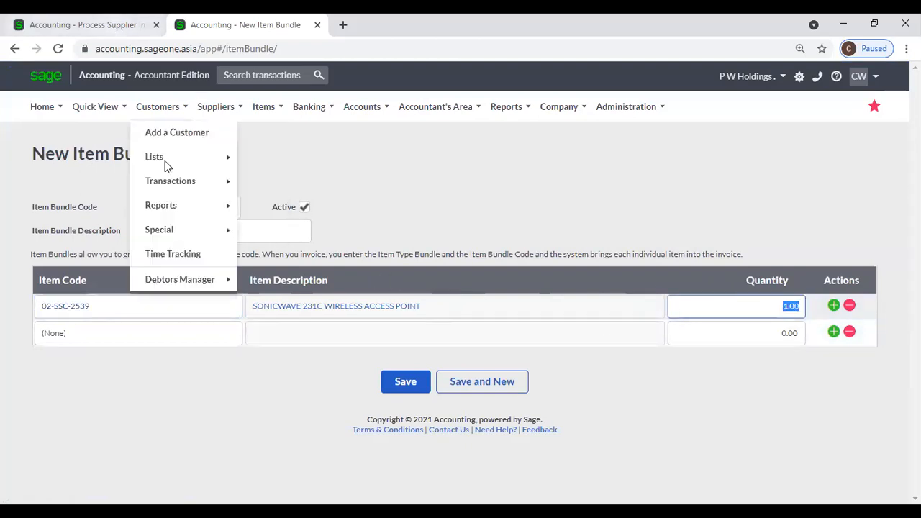
- Return to the list of item bundles and open the COM bundle to view its component items
{"action": "mouse_move", "coordinate": [254, 122]}
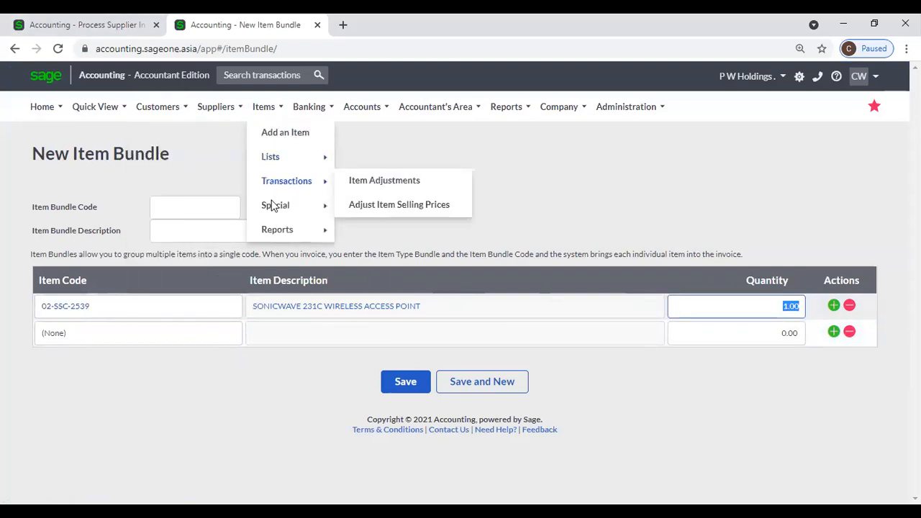
{"action": "mouse_move", "coordinate": [272, 107]}
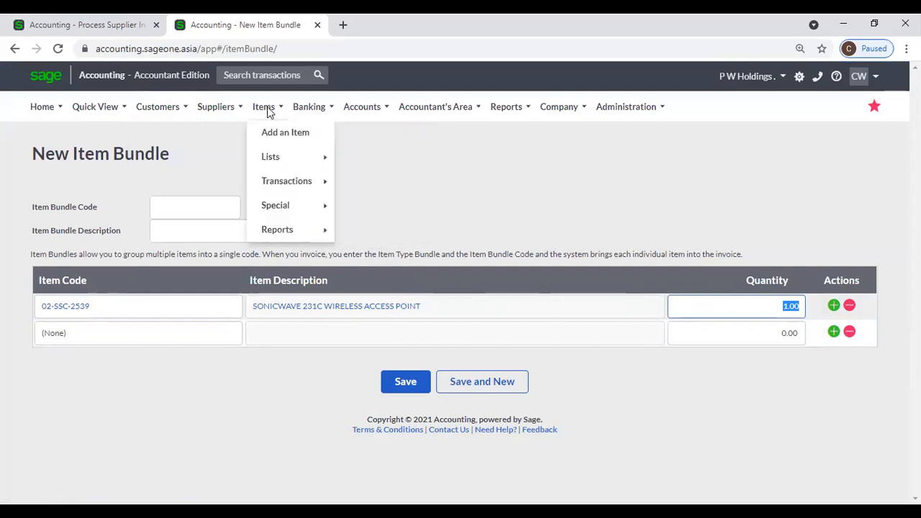
{"action": "mouse_move", "coordinate": [308, 167]}
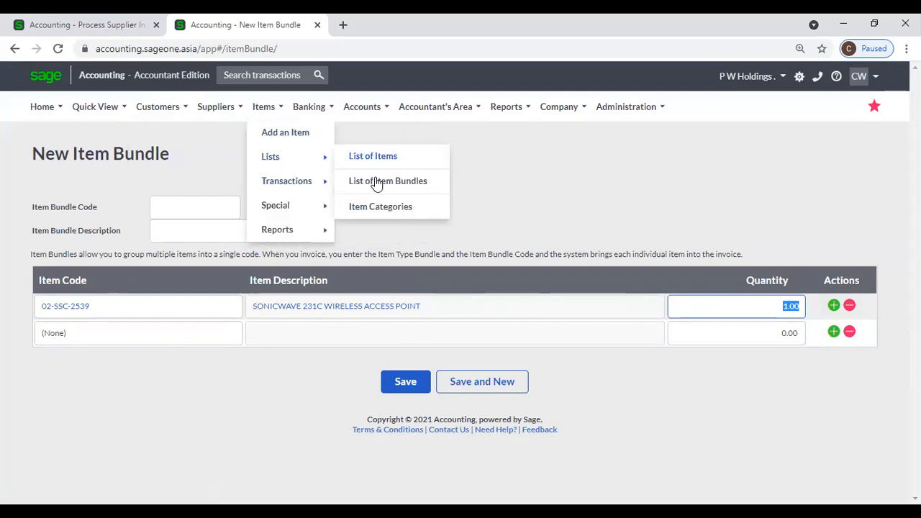
{"action": "left_click", "coordinate": [375, 180]}
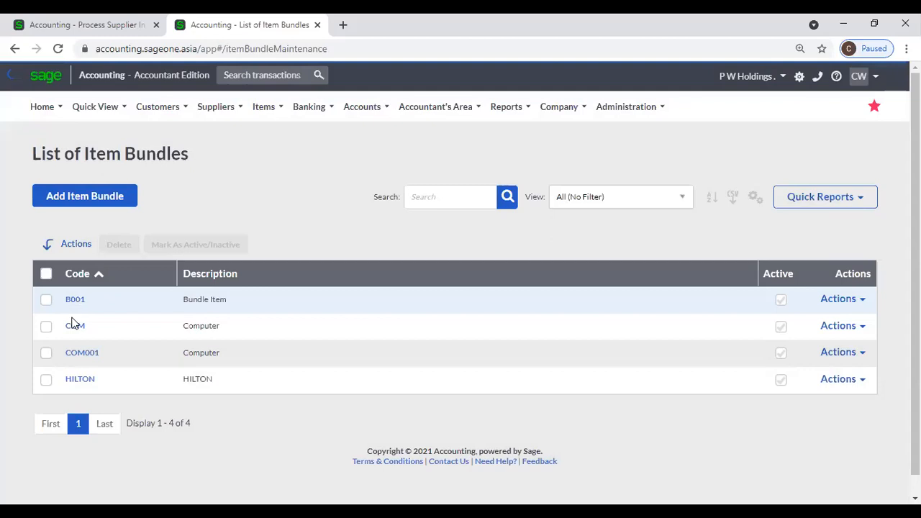
{"action": "left_click", "coordinate": [74, 325]}
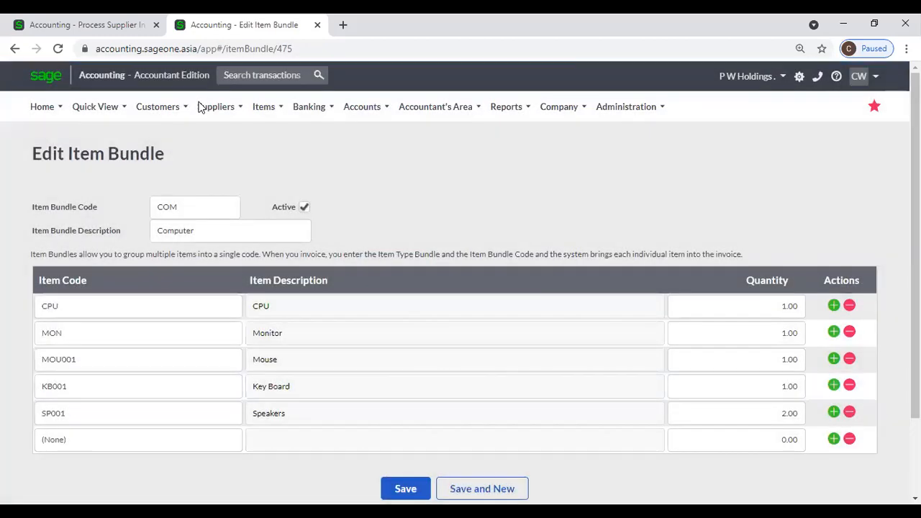
- Go back to the supplier invoice and review the Computer bundle's item lines and totals
{"action": "left_click", "coordinate": [100, 19]}
{"action": "scroll", "coordinate": [329, 326], "scroll_direction": "down", "scroll_amount": 2}
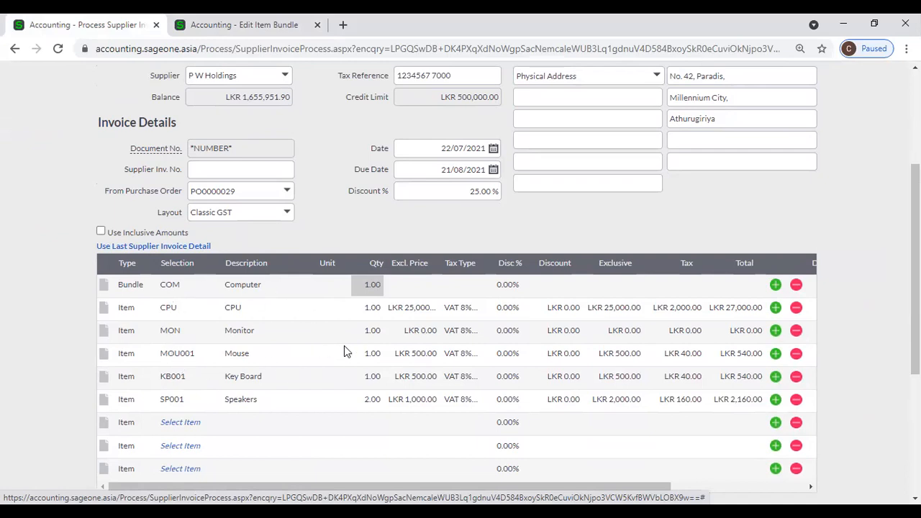
{"action": "scroll", "coordinate": [356, 350], "scroll_direction": "down", "scroll_amount": 1}
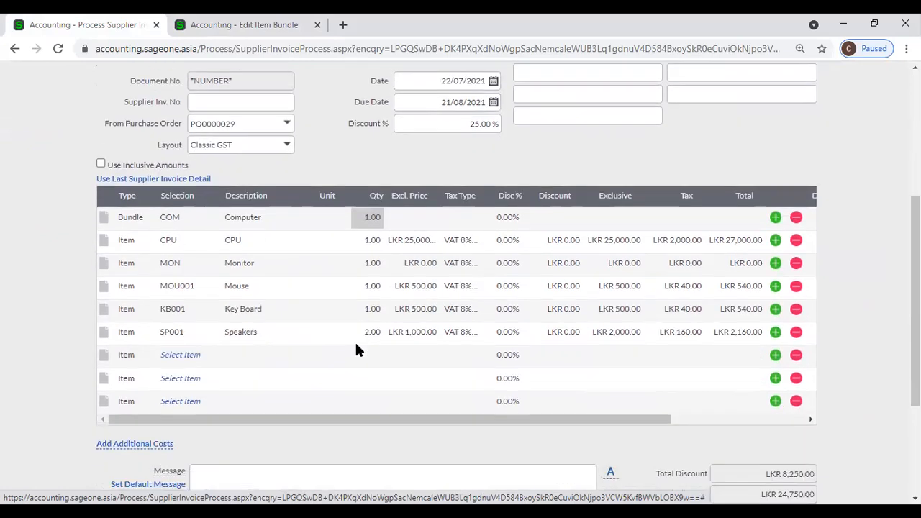
{"action": "scroll", "coordinate": [357, 348], "scroll_direction": "up", "scroll_amount": 2}
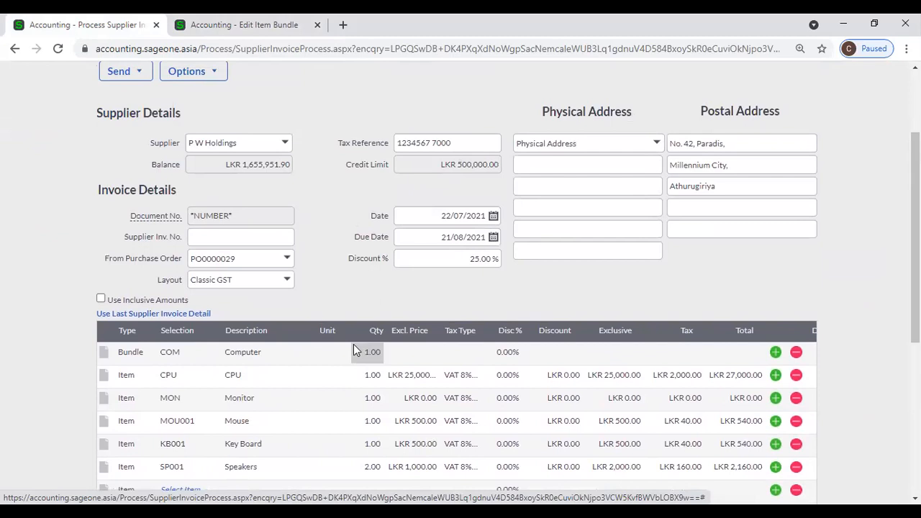
{"action": "scroll", "coordinate": [354, 350], "scroll_direction": "up", "scroll_amount": 1}
{"action": "scroll", "coordinate": [336, 306], "scroll_direction": "down", "scroll_amount": 4}
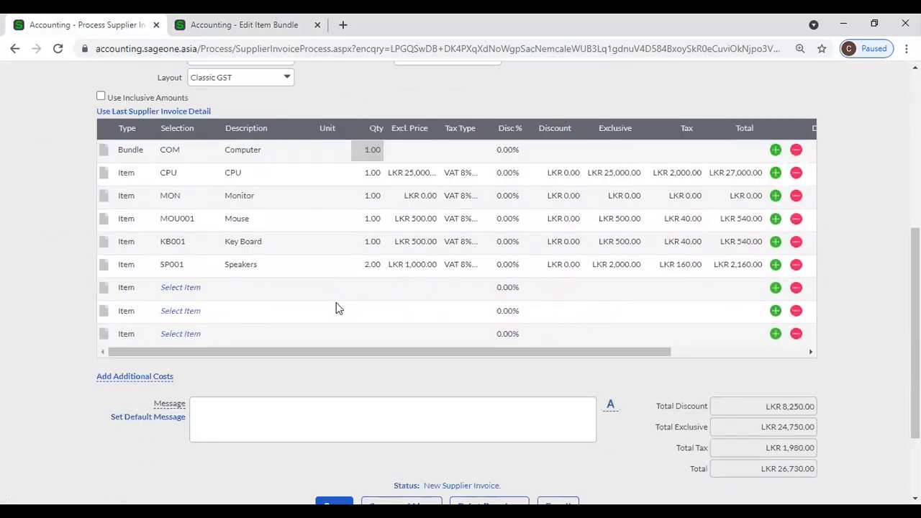
- Delete the CPU, Monitor, Mouse, Key Board and Speakers lines beneath the Computer bundle line
{"action": "left_click", "coordinate": [143, 154]}
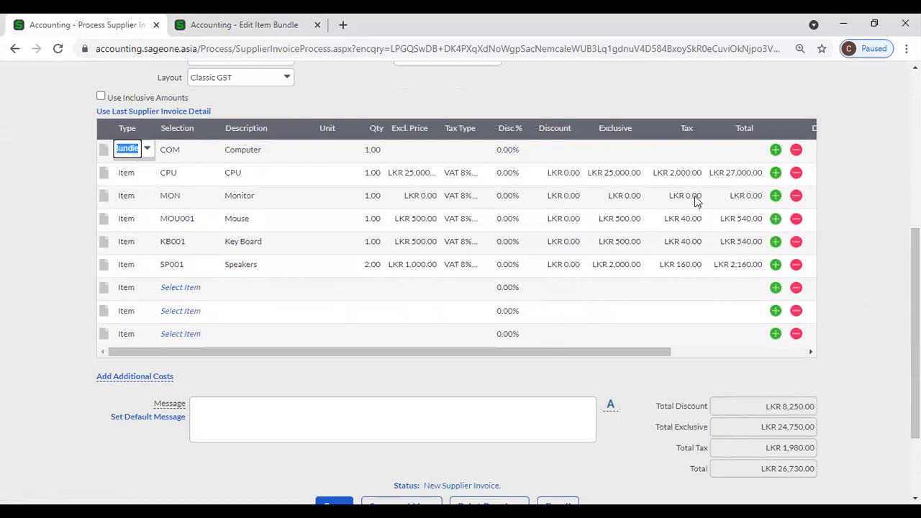
{"action": "left_click", "coordinate": [796, 173]}
{"action": "left_click", "coordinate": [796, 173]}
{"action": "left_click", "coordinate": [797, 173]}
{"action": "left_click", "coordinate": [796, 173]}
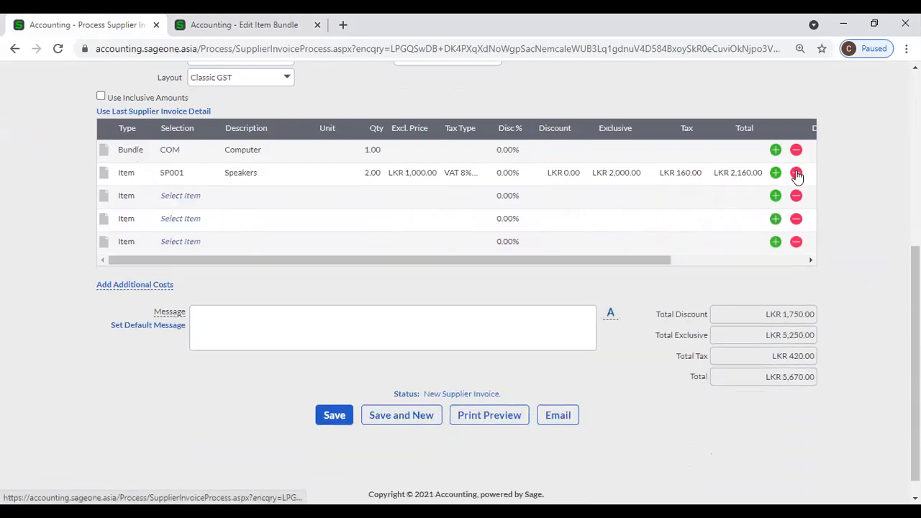
{"action": "left_click", "coordinate": [796, 173]}
- Change the Computer bundle line's type to Item and choose item 02-SSC-2539 for it
{"action": "left_click", "coordinate": [135, 153]}
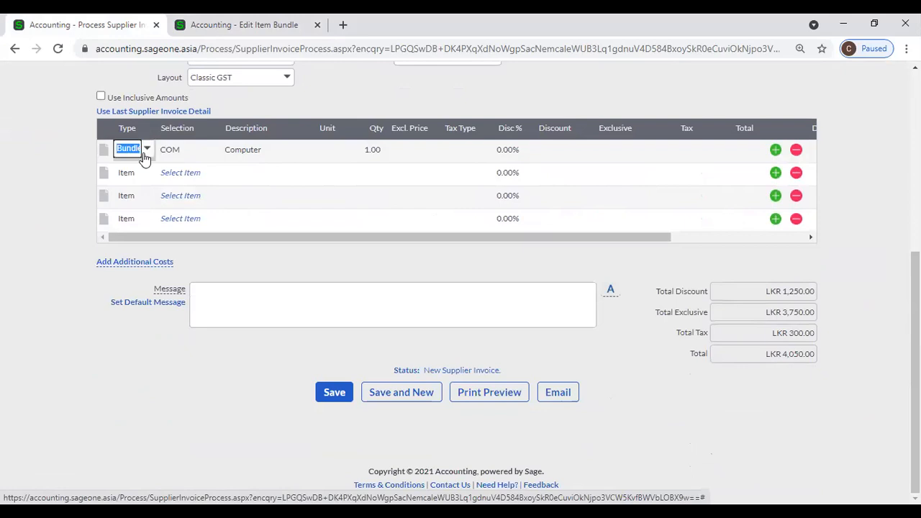
{"action": "left_click", "coordinate": [147, 150]}
{"action": "left_click", "coordinate": [148, 168]}
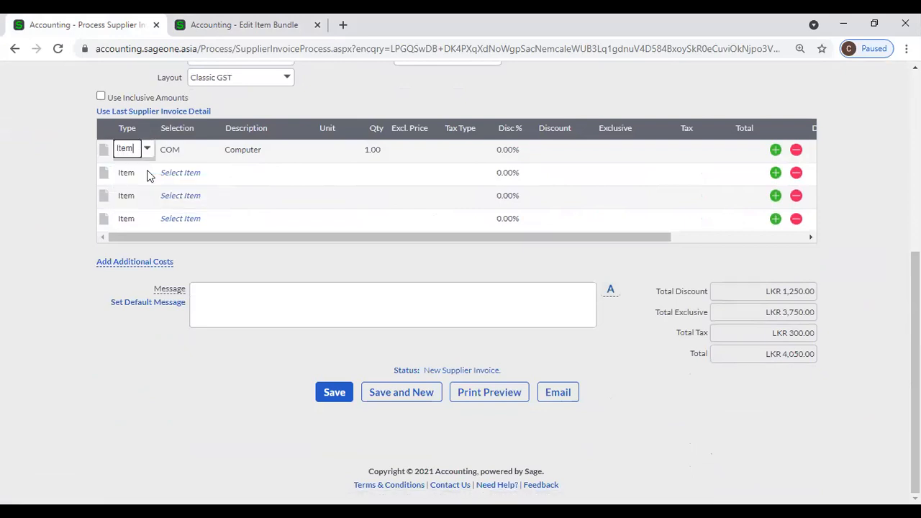
{"action": "key", "text": "Tab"}
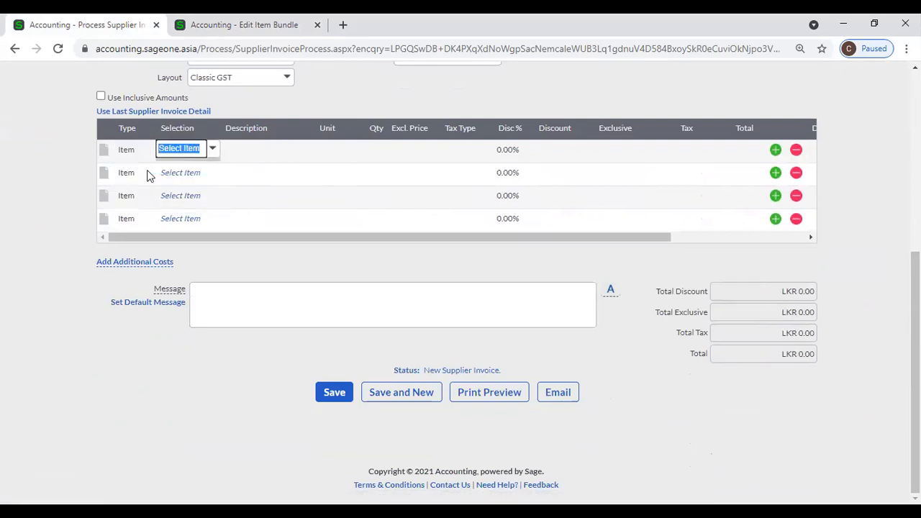
{"action": "left_click", "coordinate": [214, 151]}
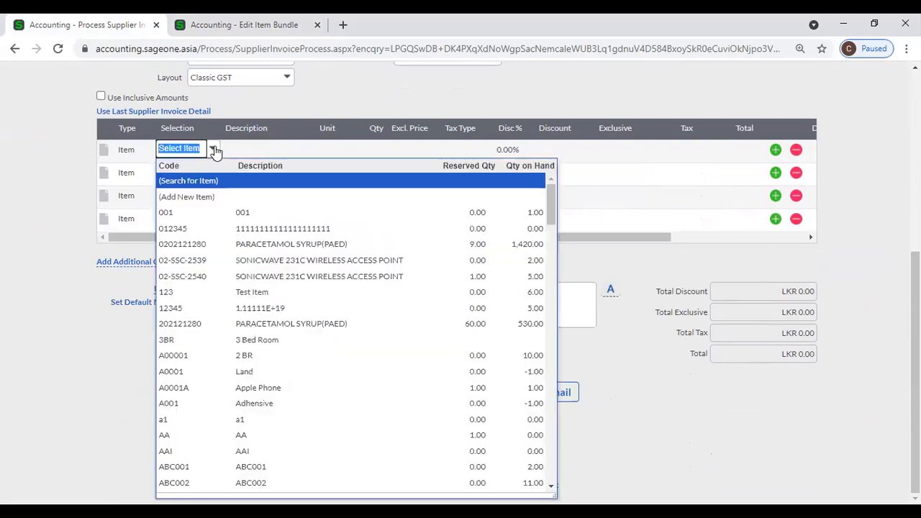
{"action": "left_click", "coordinate": [252, 260]}
{"action": "key", "text": "Tab"}
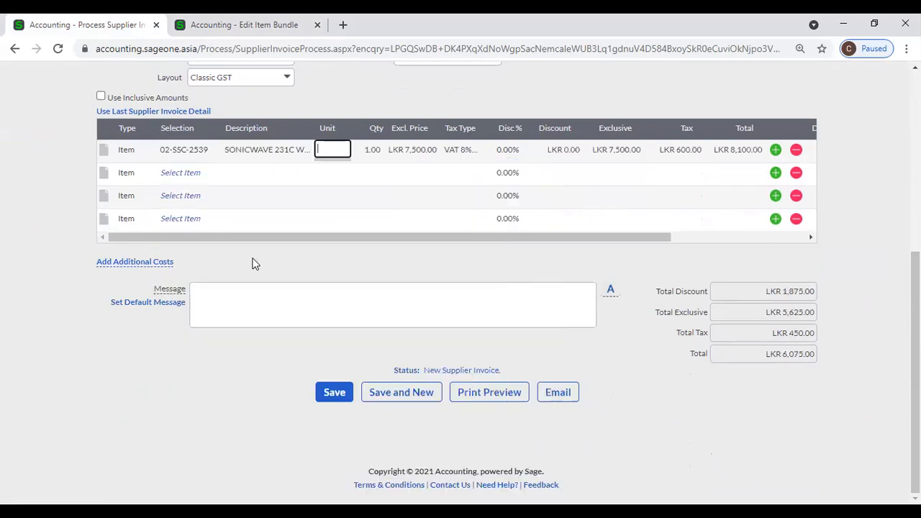
- Set the 02-SSC-2539 line's quantity to 10, keeping its price and tax type
{"action": "key", "text": "Tab"}
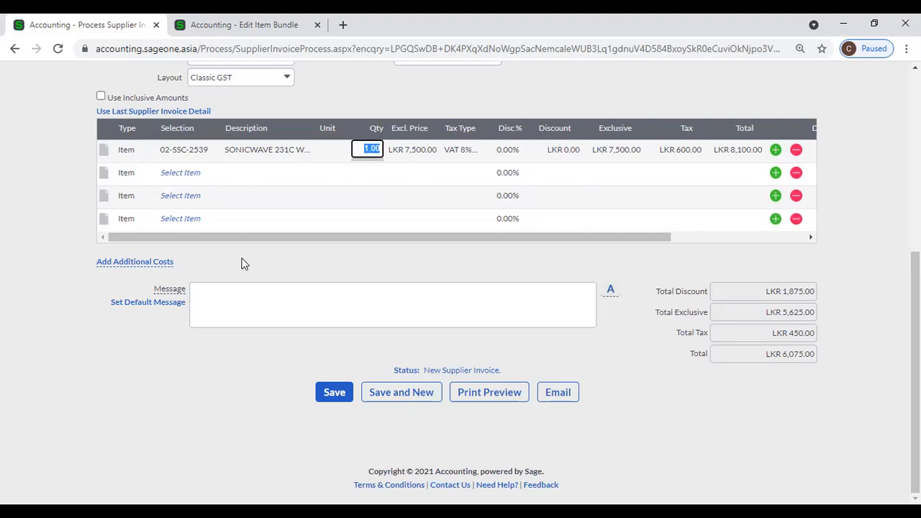
{"action": "type", "text": "10"}
{"action": "key", "text": "Tab"}
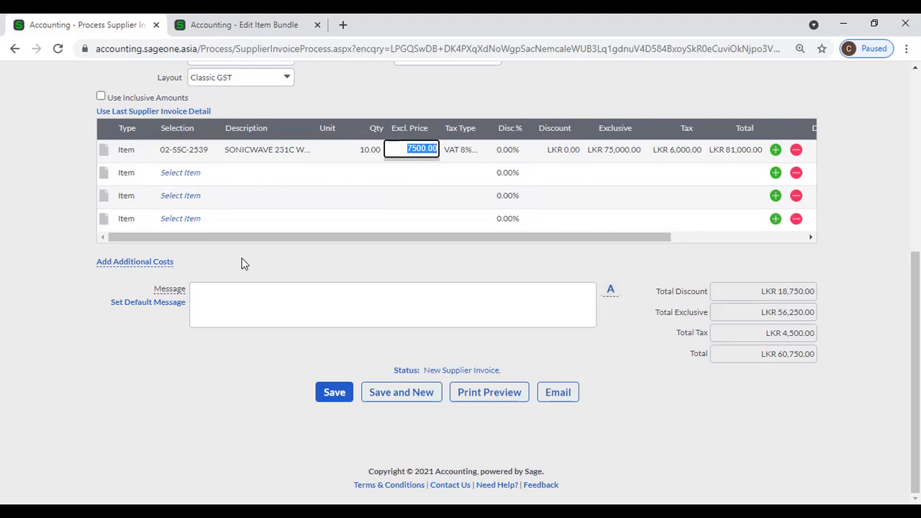
{"action": "key", "text": "Tab"}
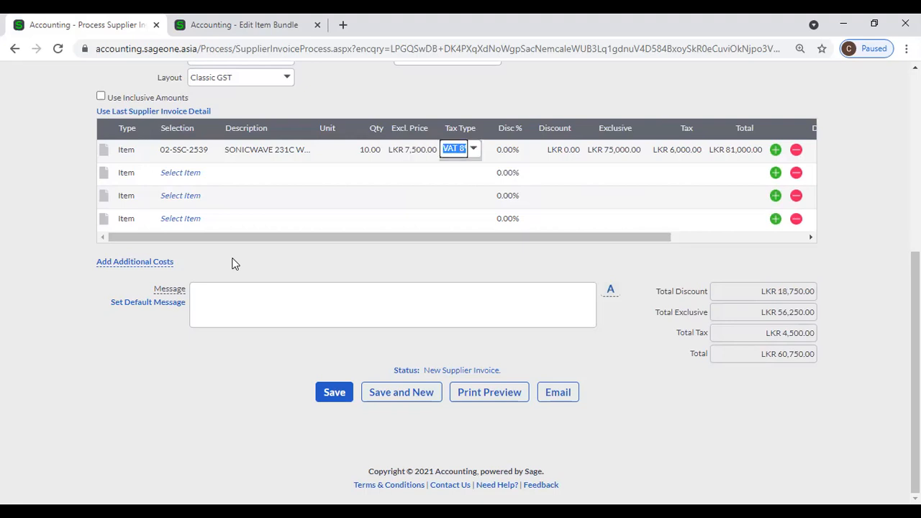
{"action": "key", "text": "Tab"}
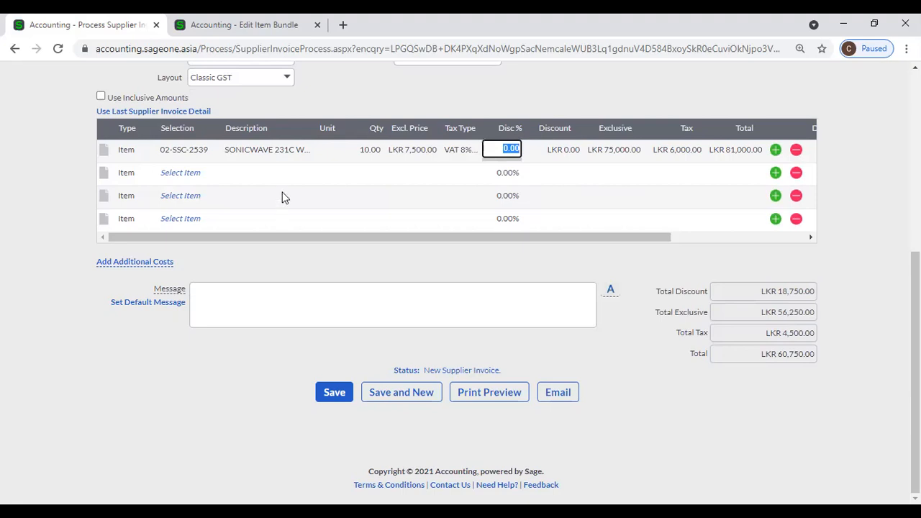
- Check the first line's description and its entry in the item list with reserved and on-hand quantities
{"action": "left_click", "coordinate": [288, 151]}
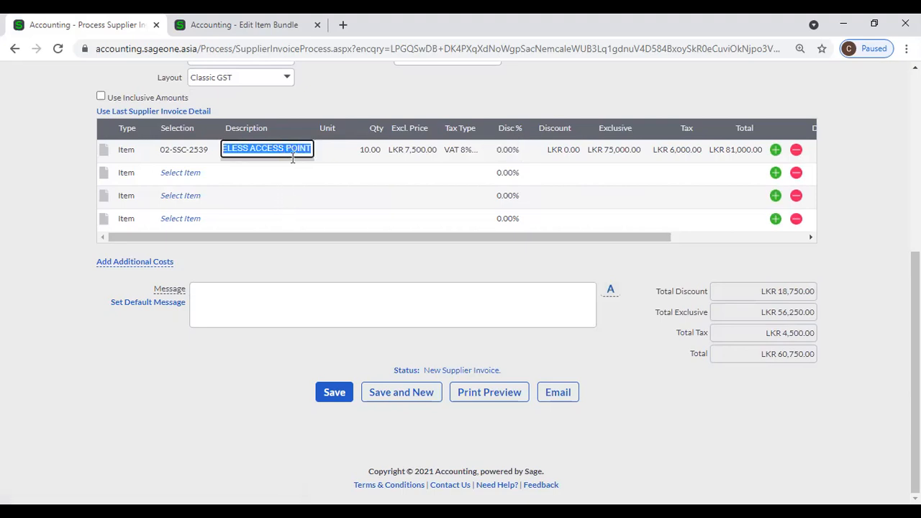
{"action": "left_click", "coordinate": [178, 155]}
{"action": "left_click", "coordinate": [212, 149]}
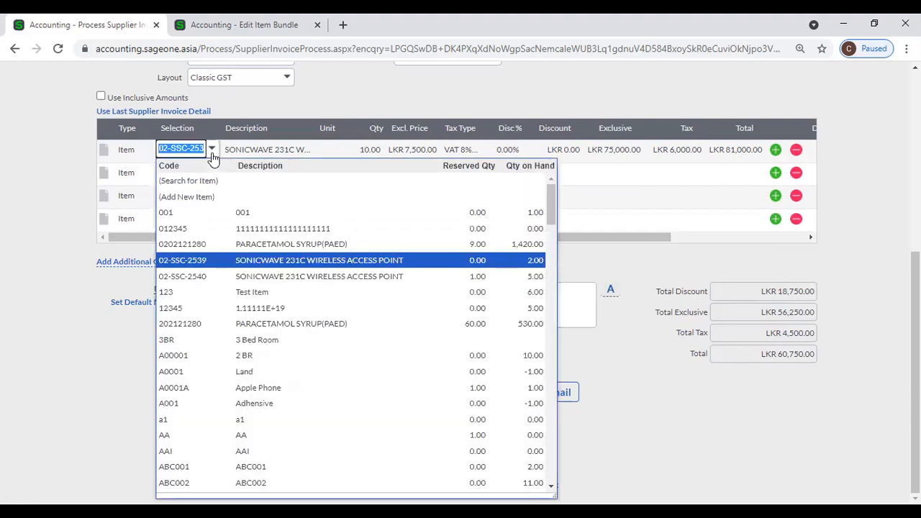
{"action": "left_click", "coordinate": [213, 154]}
{"action": "key", "text": "Tab"}
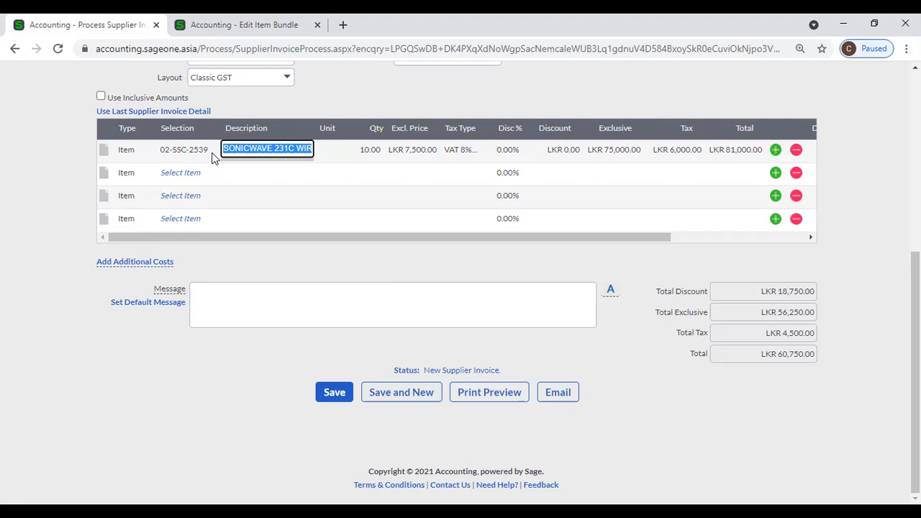
{"action": "key", "text": "Tab"}
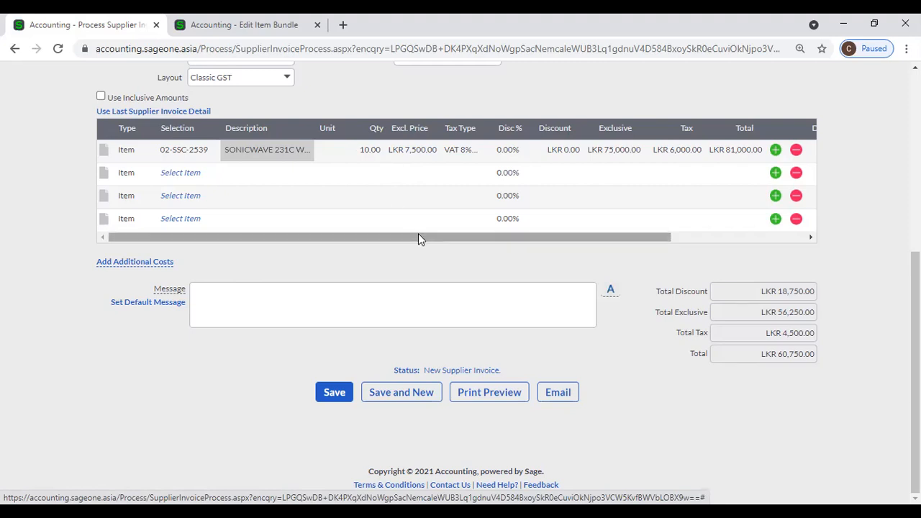
- Add an additional costs entry to the invoice with Supplier 1 as its supplier
{"action": "mouse_move", "coordinate": [148, 270]}
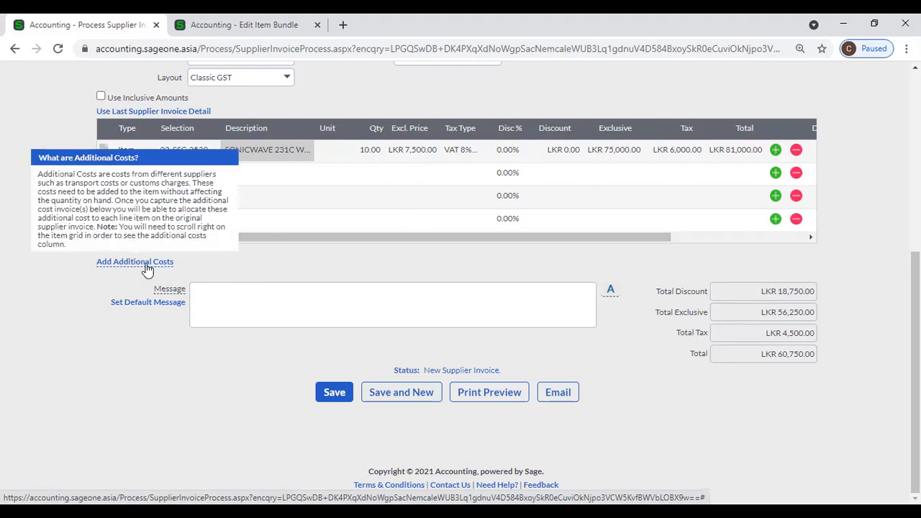
{"action": "left_click", "coordinate": [147, 265]}
{"action": "left_click", "coordinate": [131, 307]}
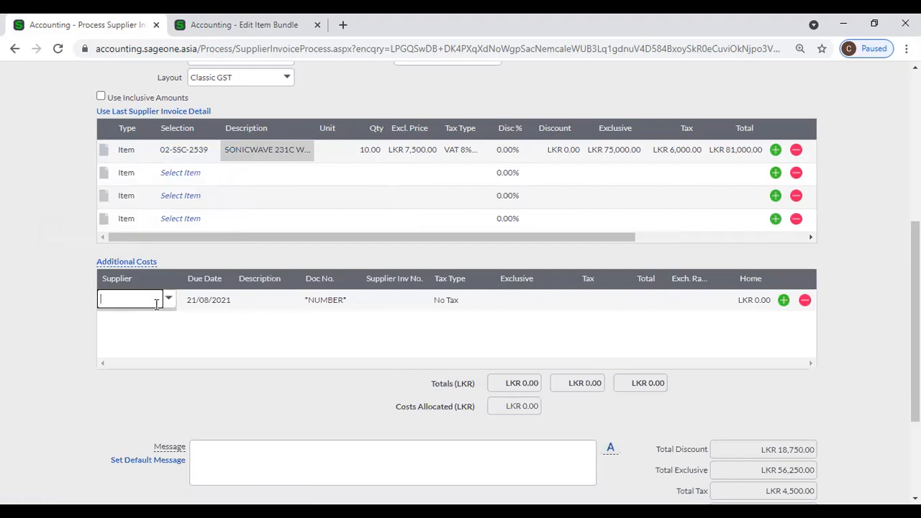
{"action": "type", "text": "Sage Online"}
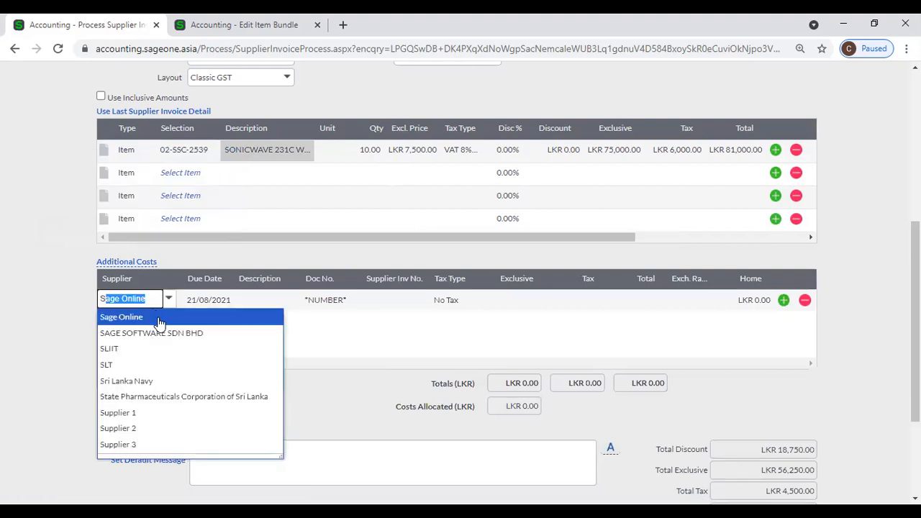
{"action": "left_click", "coordinate": [165, 413]}
{"action": "key", "text": "Tab"}
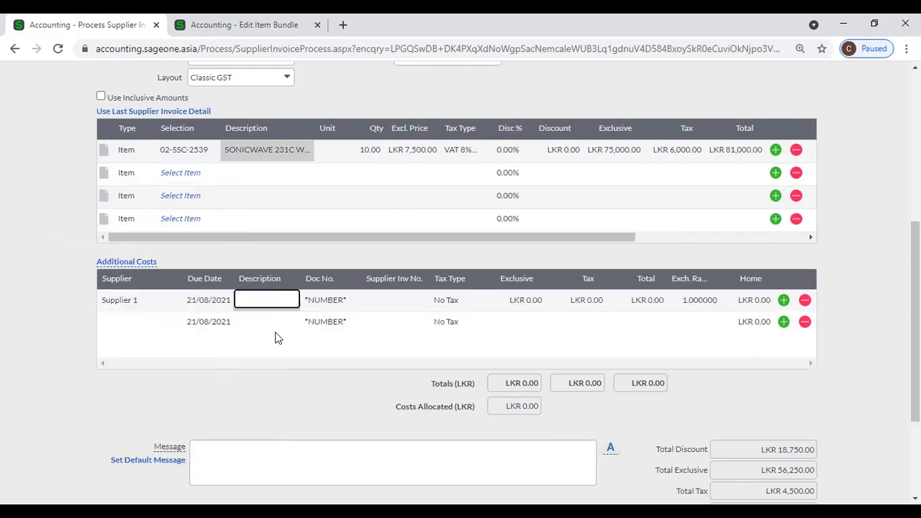
- Describe the Supplier 1 additional cost as Transport, with supplier invoice number S1 and an exclusive amount of LKR 10,000
{"action": "type", "text": "Transport"}
{"action": "key", "text": "Tab"}
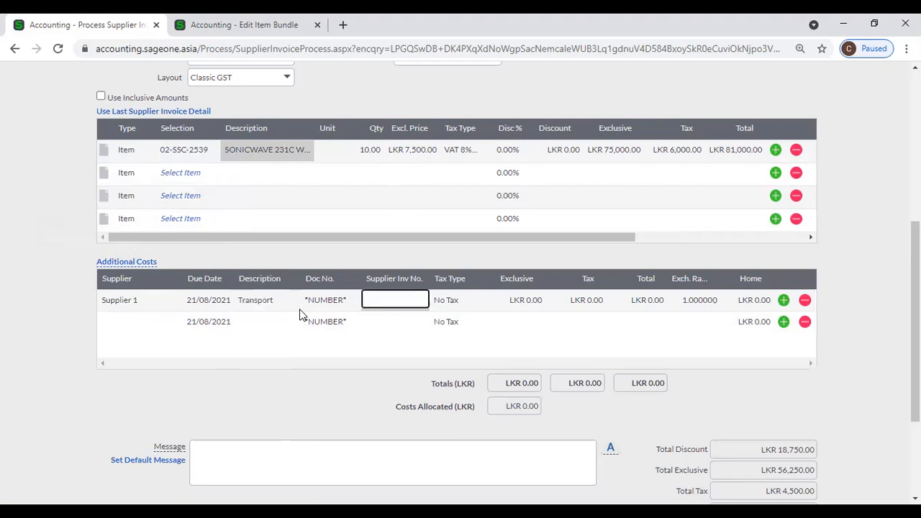
{"action": "type", "text": "S1"}
{"action": "key", "text": "Tab"}
{"action": "key", "text": "Tab"}
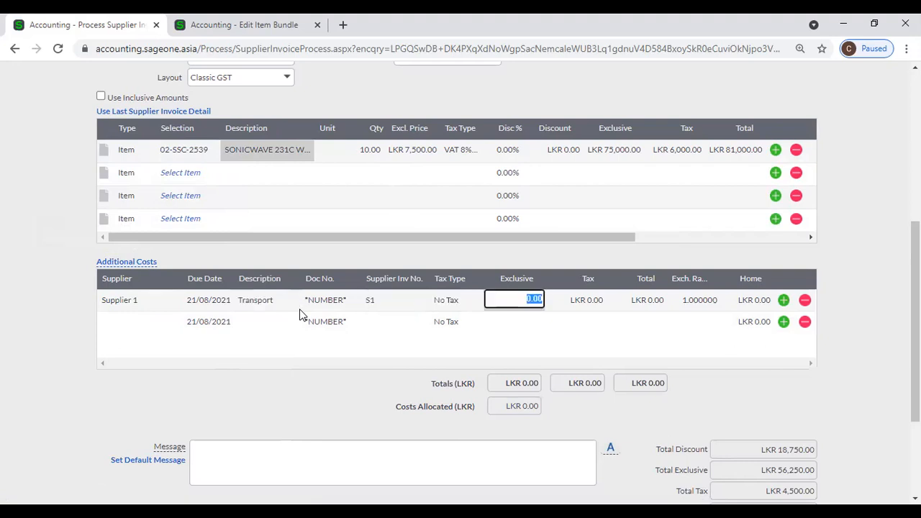
{"action": "type", "text": "10000"}
{"action": "key", "text": "Tab"}
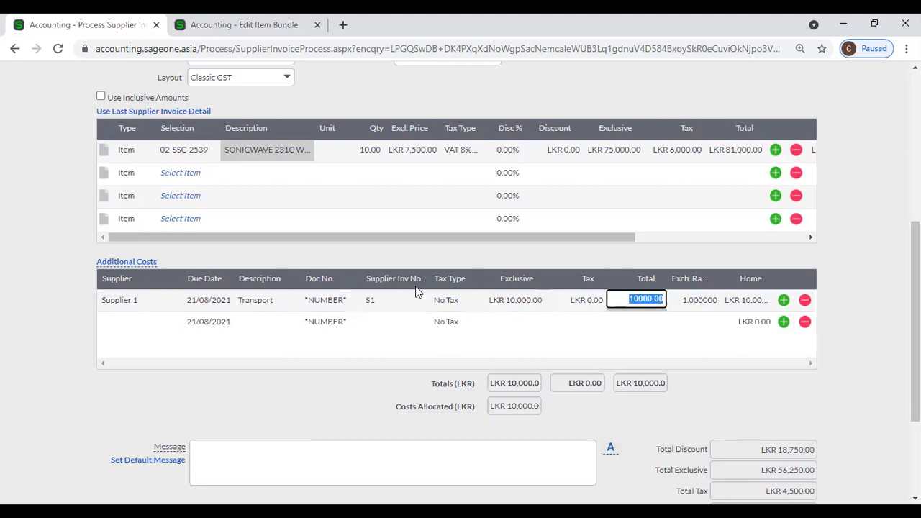
- Set the 02-SSC-2539 line's quantity to 1
{"action": "left_click_drag", "start_coordinate": [587, 236], "coordinate": [668, 236]}
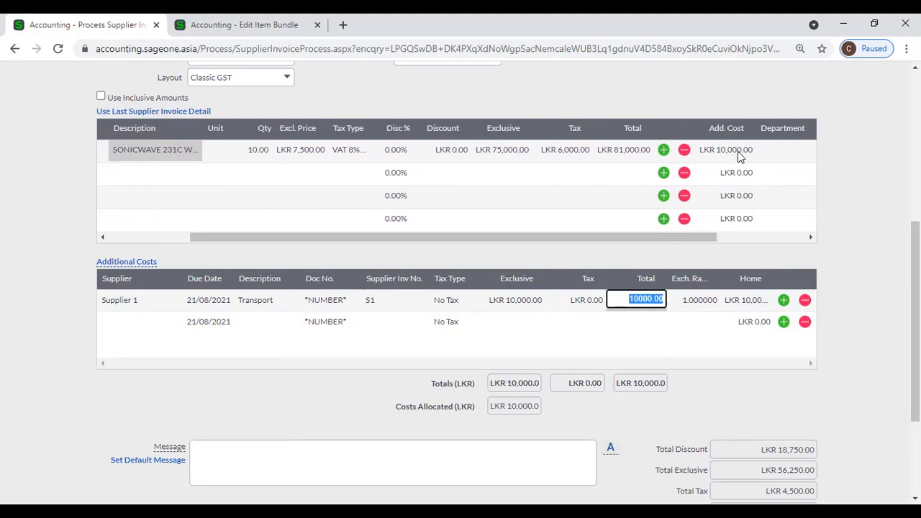
{"action": "left_click", "coordinate": [750, 236]}
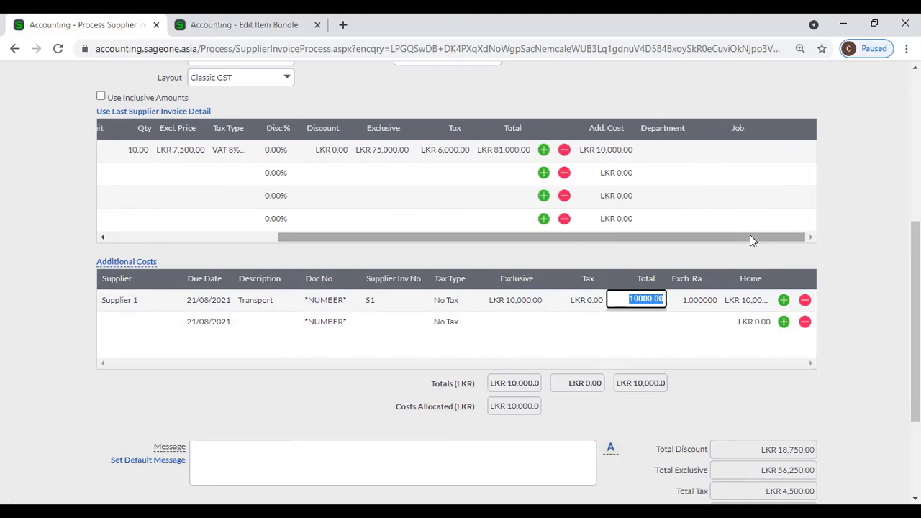
{"action": "left_click", "coordinate": [128, 152]}
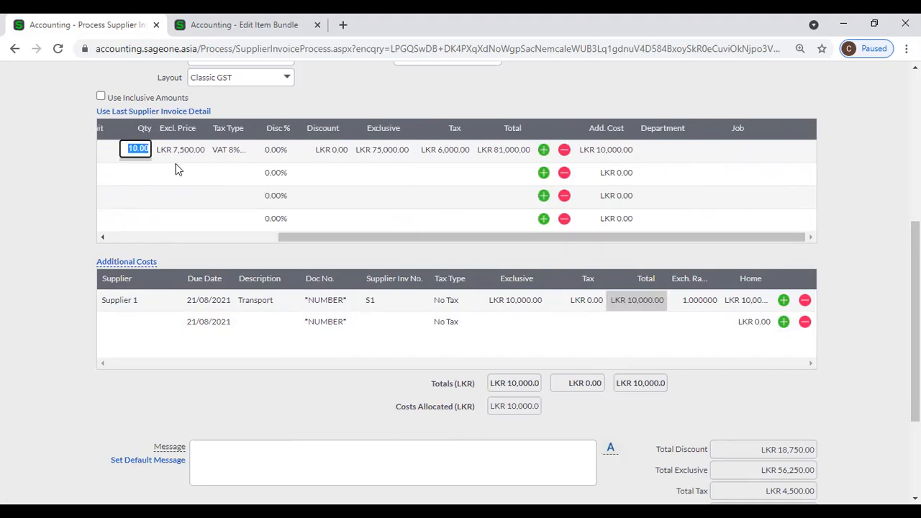
{"action": "type", "text": "1"}
{"action": "key", "text": "Tab"}
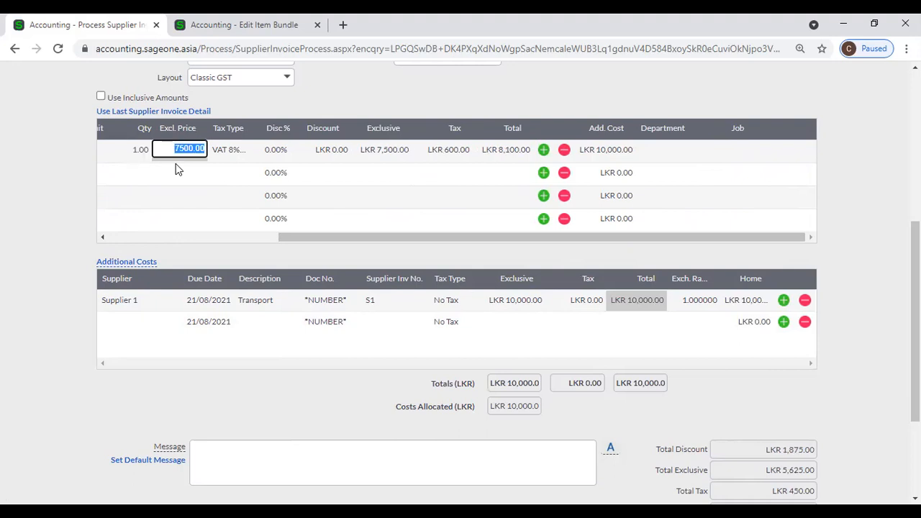
{"action": "left_click", "coordinate": [30, 229]}
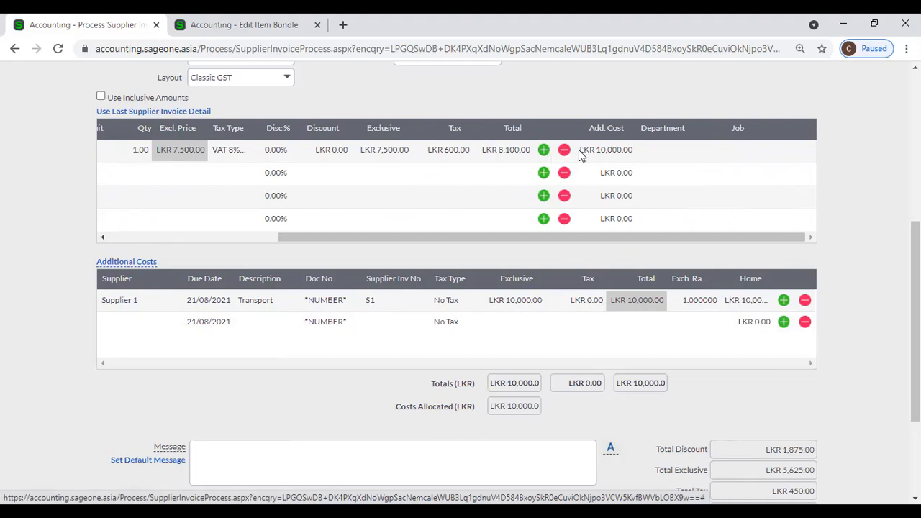
- Examine the item line's price, tax and allocated additional cost alongside the Transport cost and invoice totals
{"action": "left_click_drag", "start_coordinate": [551, 238], "coordinate": [454, 242]}
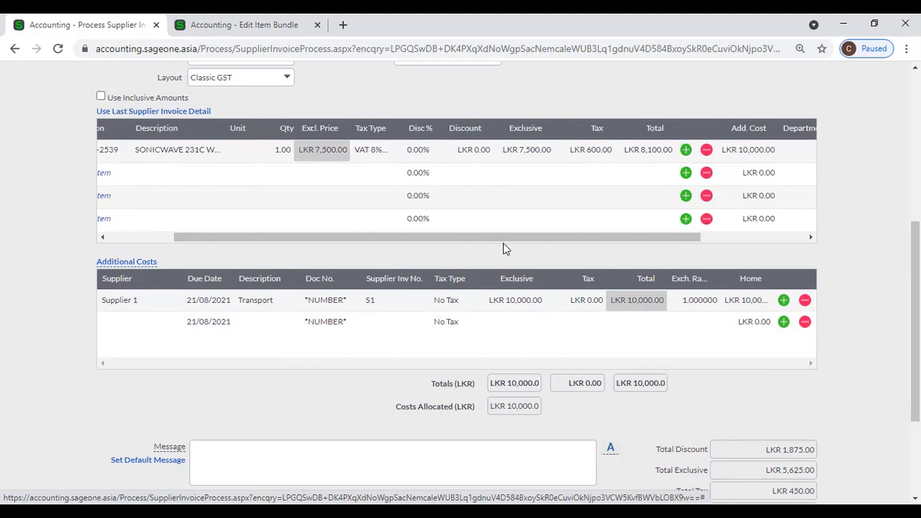
{"action": "left_click_drag", "start_coordinate": [502, 236], "coordinate": [569, 239]}
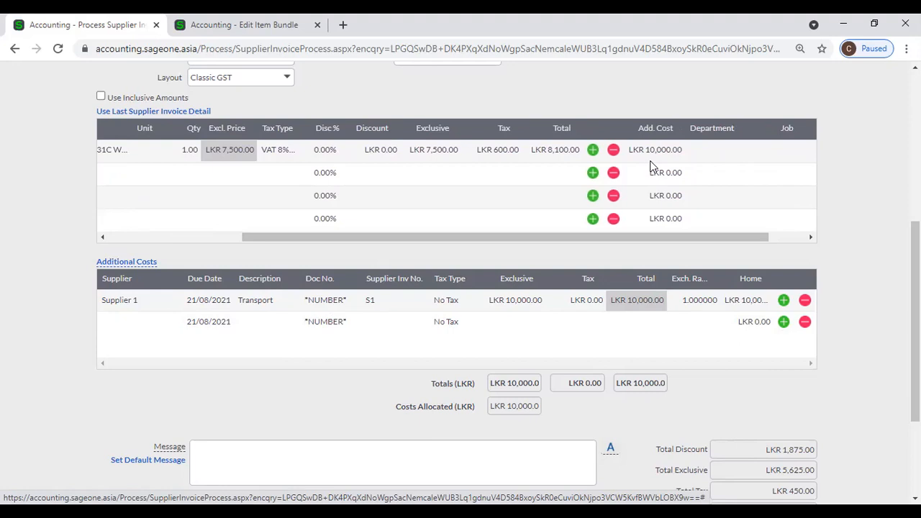
{"action": "left_click_drag", "start_coordinate": [605, 238], "coordinate": [458, 241]}
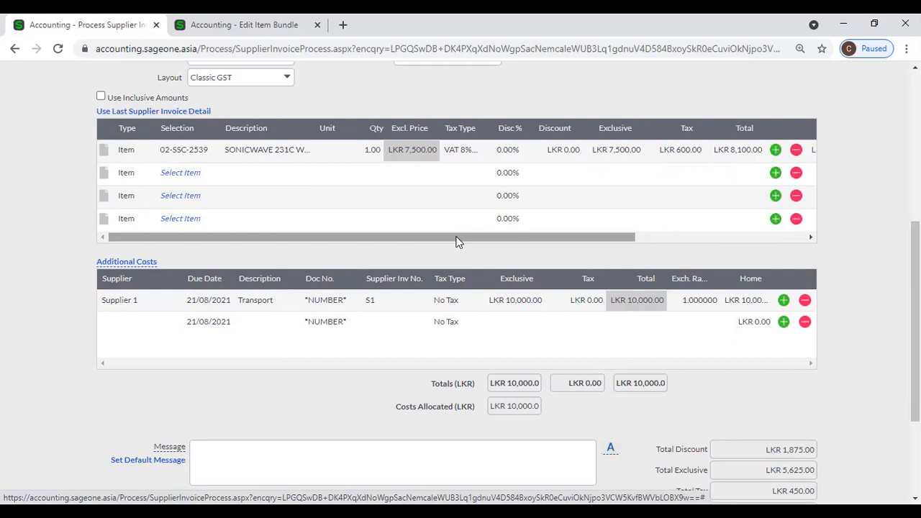
{"action": "left_click_drag", "start_coordinate": [463, 242], "coordinate": [584, 242]}
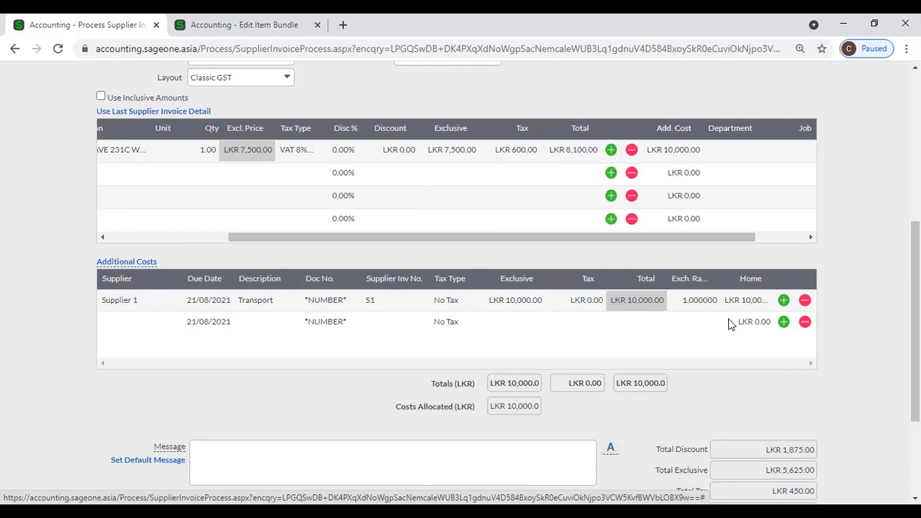
{"action": "scroll", "coordinate": [728, 321], "scroll_direction": "down", "scroll_amount": 1}
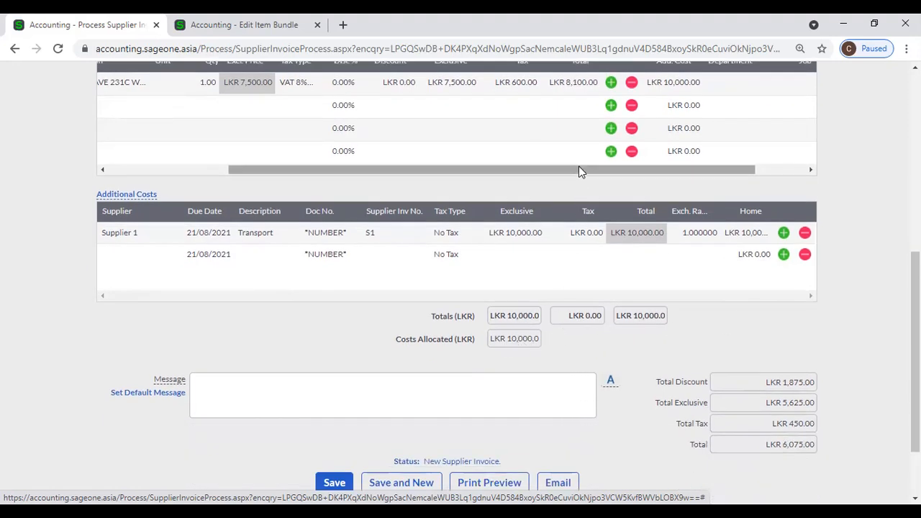
{"action": "left_click_drag", "start_coordinate": [580, 170], "coordinate": [689, 159]}
{"action": "scroll", "coordinate": [703, 175], "scroll_direction": "up", "scroll_amount": 1}
{"action": "scroll", "coordinate": [718, 360], "scroll_direction": "down", "scroll_amount": 2}
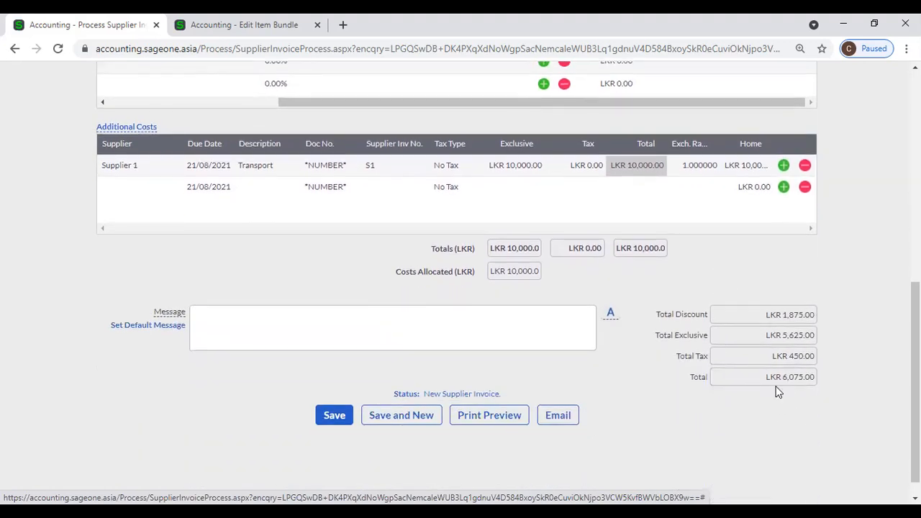
- Set the supplier invoice's overall discount to 0% and check the invoice totals
{"action": "scroll", "coordinate": [776, 390], "scroll_direction": "up", "scroll_amount": 3}
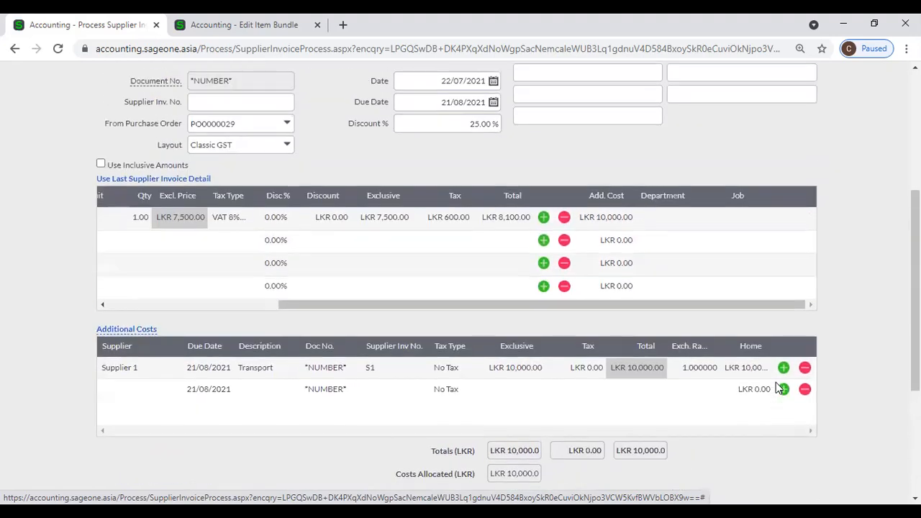
{"action": "left_click", "coordinate": [477, 121]}
{"action": "type", "text": "0"}
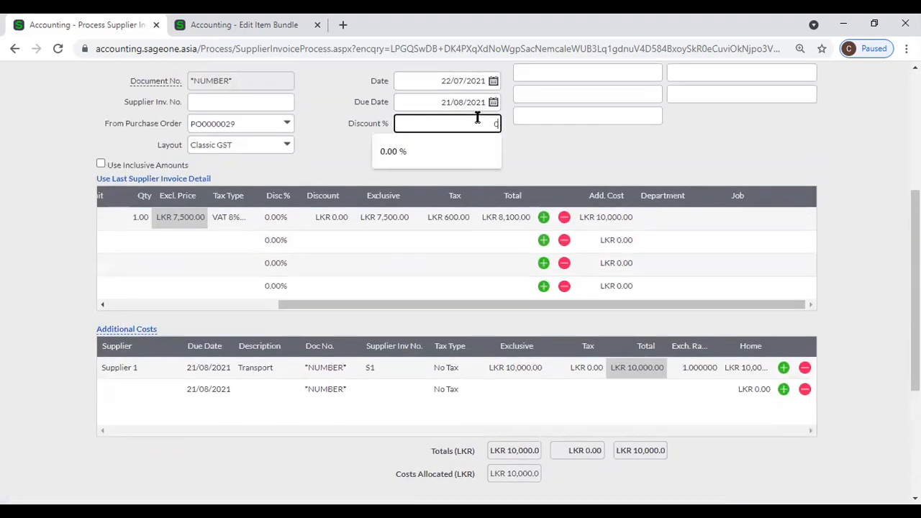
{"action": "left_click", "coordinate": [559, 139]}
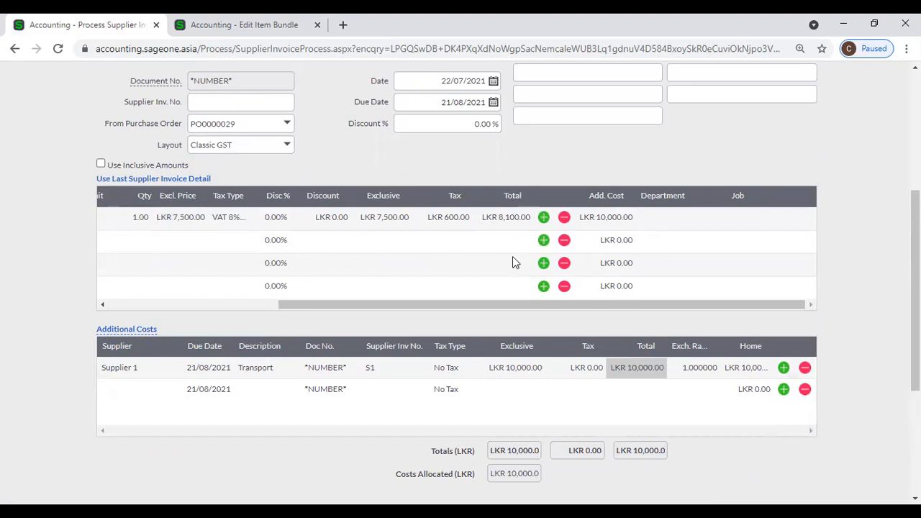
{"action": "scroll", "coordinate": [626, 288], "scroll_direction": "down", "scroll_amount": 2}
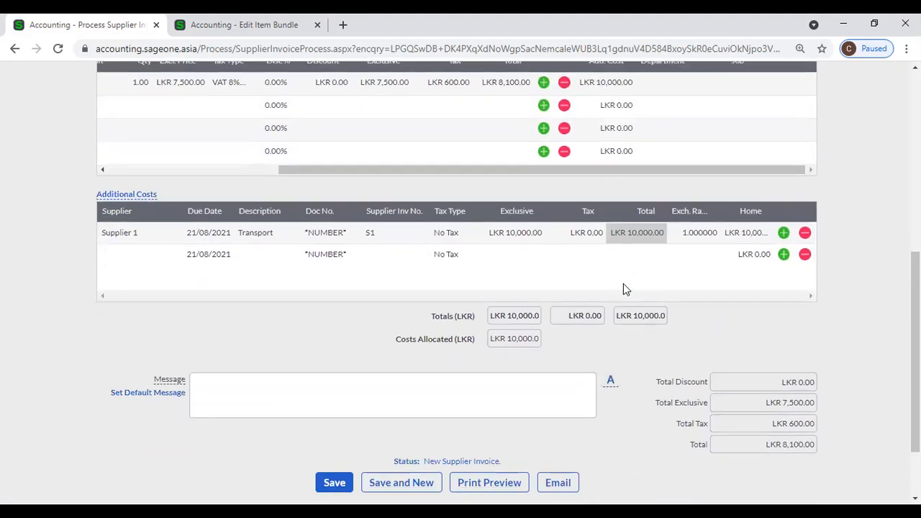
- Review the 02-SSC-2539 line's amounts and allocated additional cost, and check which departments are available for it
{"action": "scroll", "coordinate": [623, 284], "scroll_direction": "up", "scroll_amount": 1}
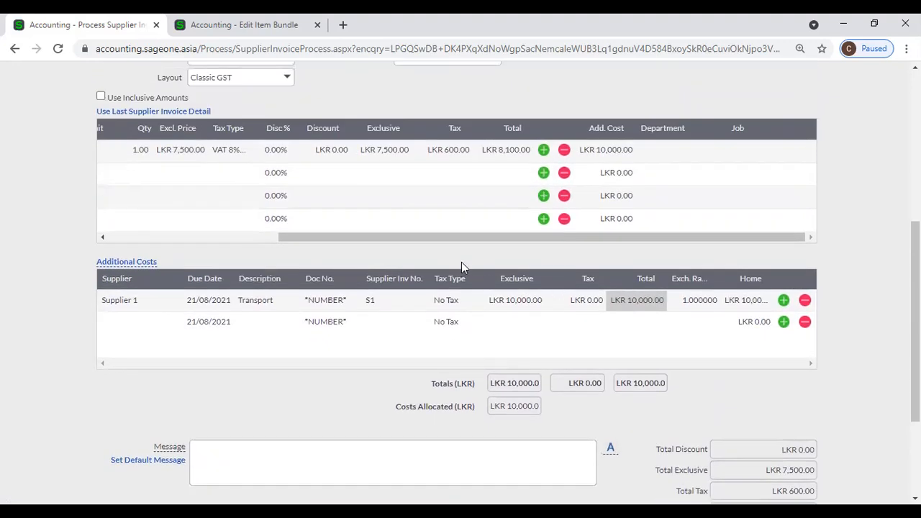
{"action": "left_click_drag", "start_coordinate": [462, 239], "coordinate": [373, 237]}
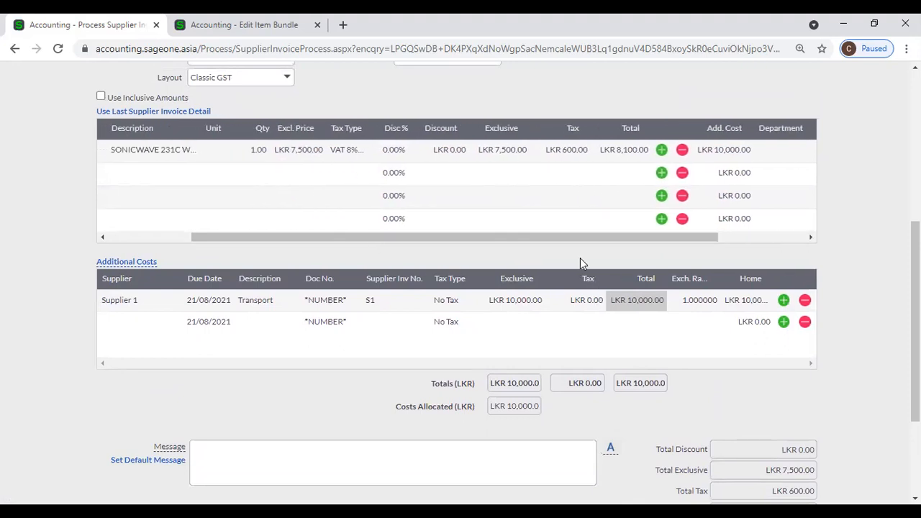
{"action": "scroll", "coordinate": [783, 301], "scroll_direction": "down", "scroll_amount": 1}
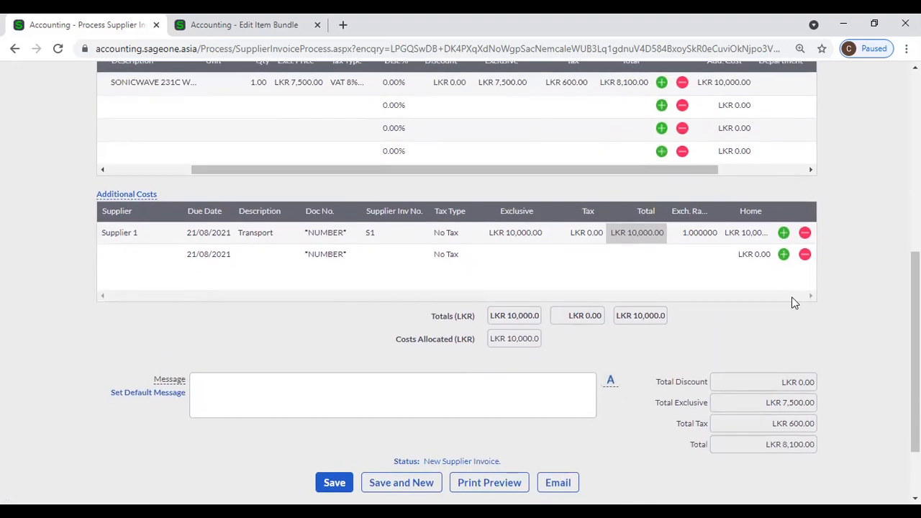
{"action": "scroll", "coordinate": [758, 307], "scroll_direction": "up", "scroll_amount": 1}
{"action": "scroll", "coordinate": [758, 308], "scroll_direction": "up", "scroll_amount": 1}
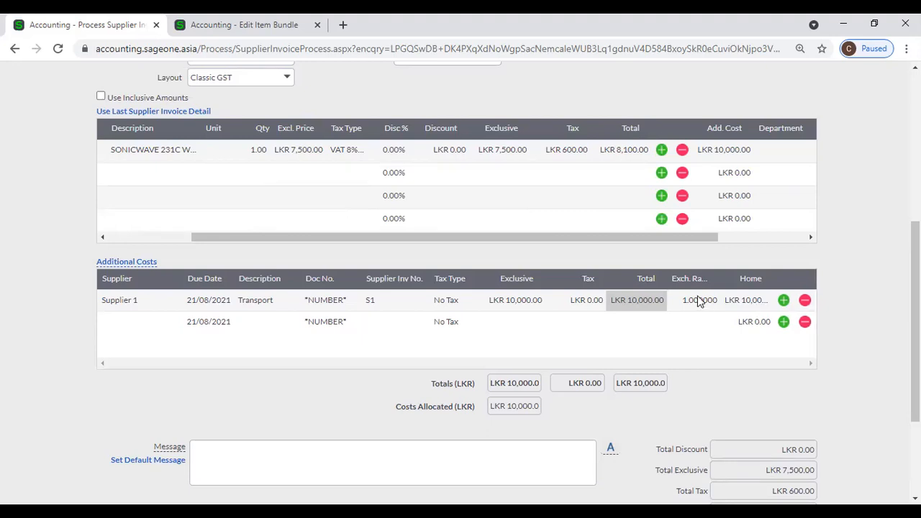
{"action": "left_click_drag", "start_coordinate": [630, 238], "coordinate": [718, 238]}
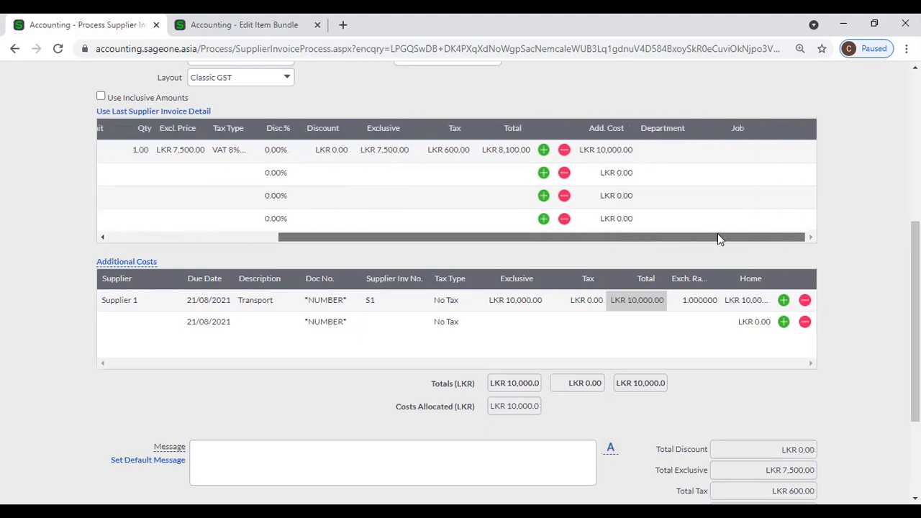
{"action": "left_click", "coordinate": [657, 149]}
{"action": "left_click", "coordinate": [720, 151]}
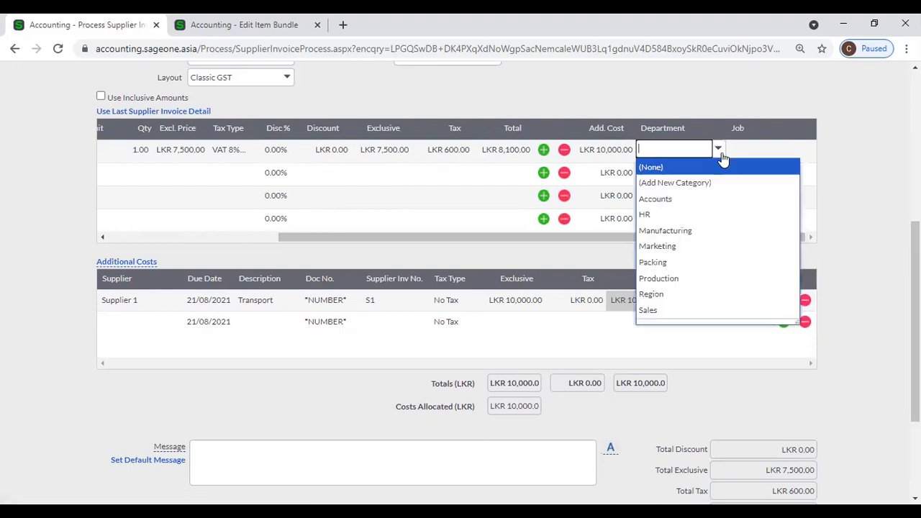
{"action": "left_click", "coordinate": [690, 103]}
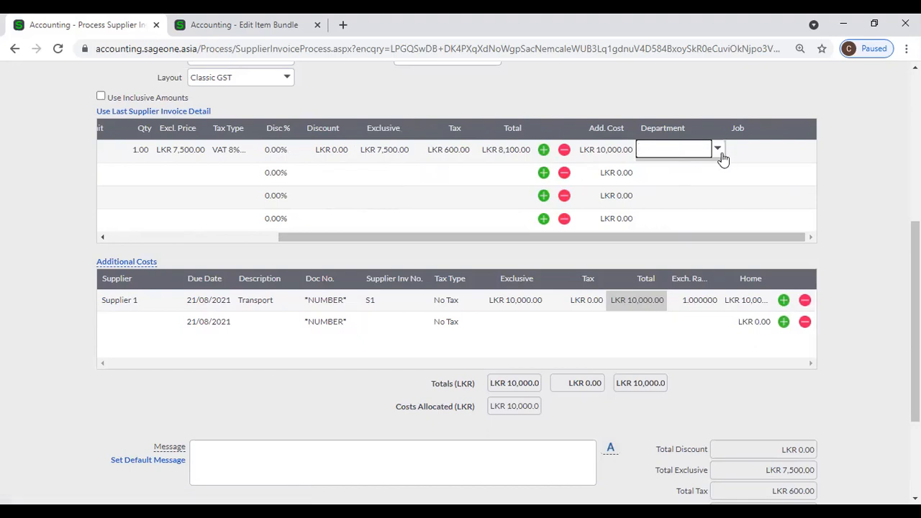
- Browse the items available for the second invoice line and review the invoice header and totals
{"action": "left_click_drag", "start_coordinate": [717, 236], "coordinate": [408, 243]}
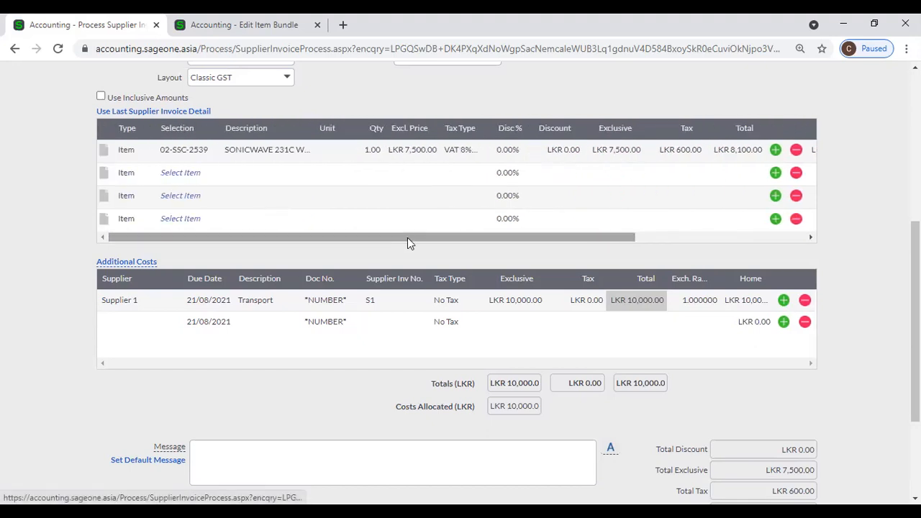
{"action": "left_click", "coordinate": [189, 172]}
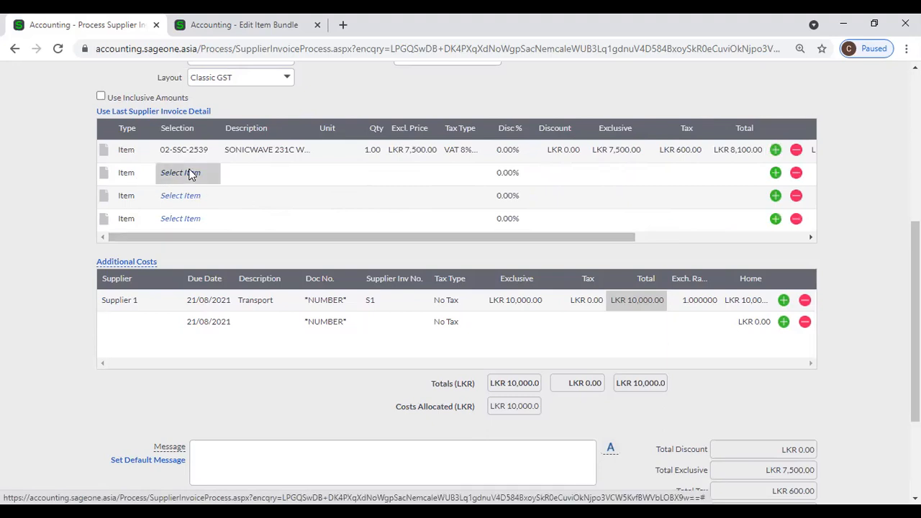
{"action": "left_click", "coordinate": [214, 174]}
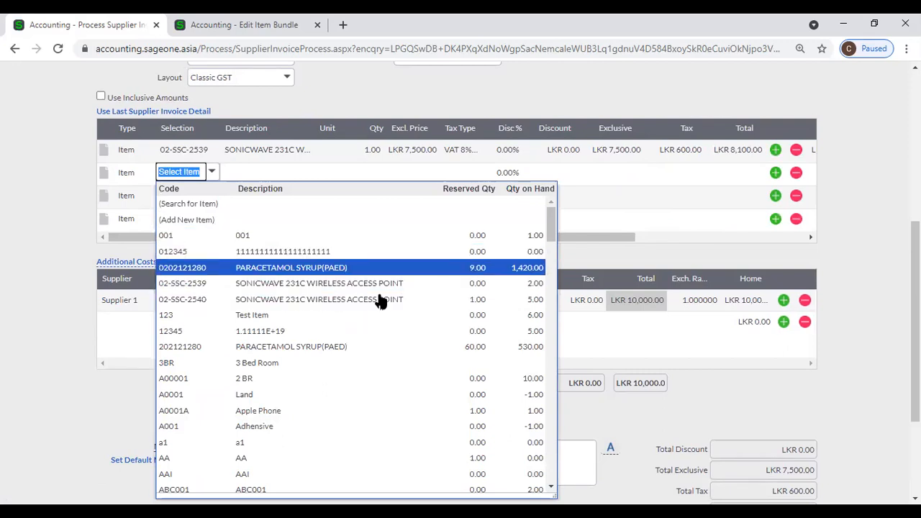
{"action": "left_click", "coordinate": [45, 376]}
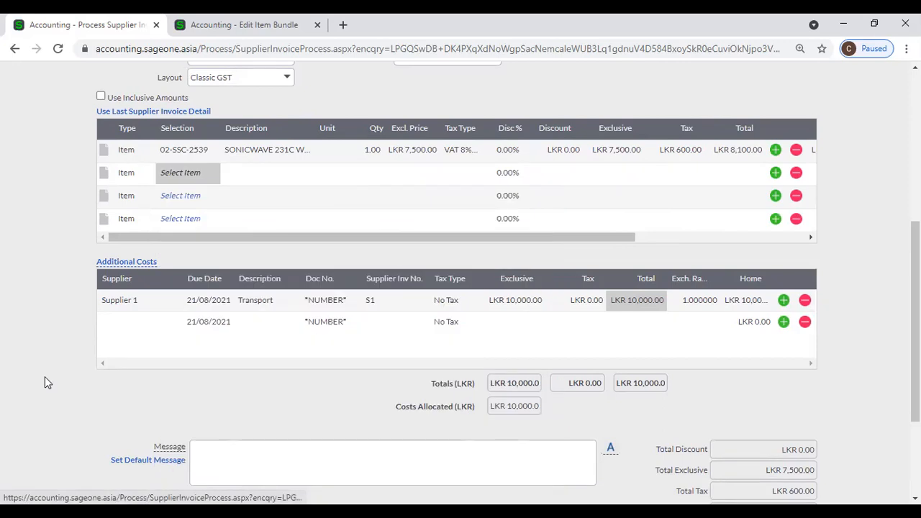
{"action": "scroll", "coordinate": [45, 377], "scroll_direction": "down", "scroll_amount": 2}
{"action": "left_click", "coordinate": [244, 335]}
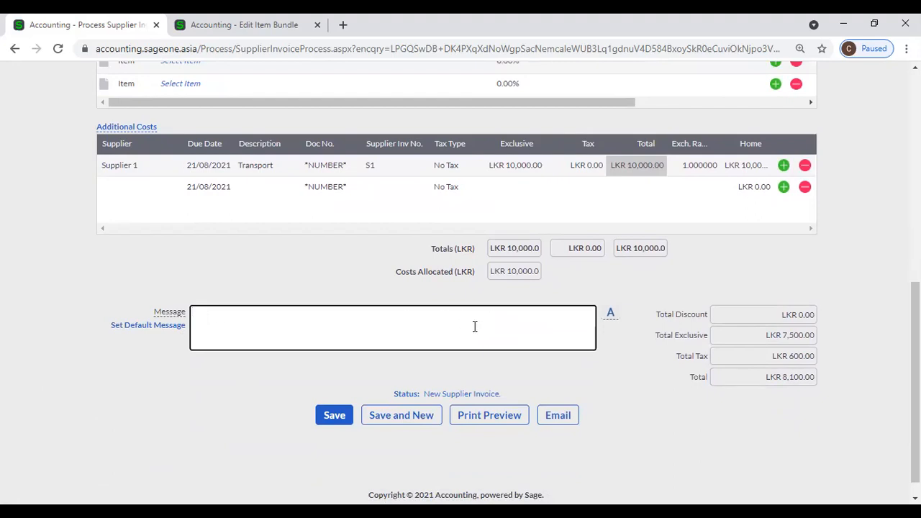
{"action": "scroll", "coordinate": [475, 327], "scroll_direction": "up", "scroll_amount": 2}
{"action": "scroll", "coordinate": [429, 281], "scroll_direction": "up", "scroll_amount": 4}
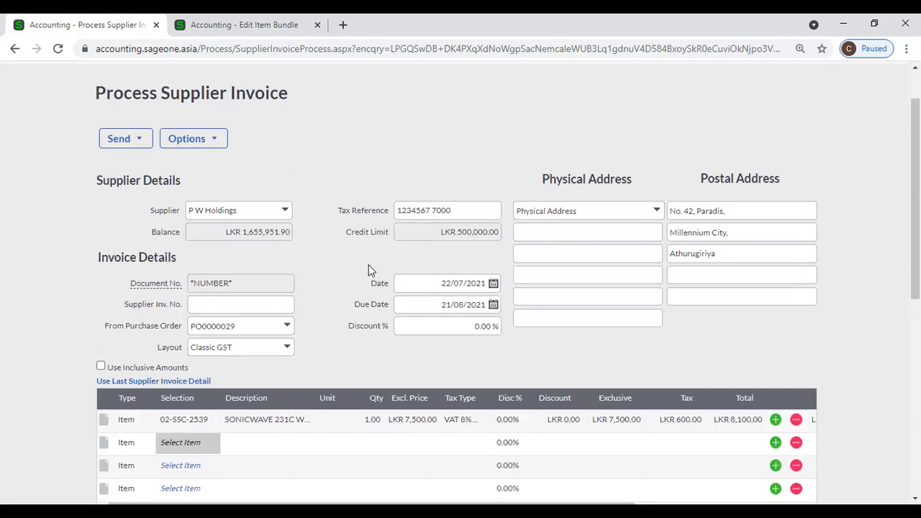
{"action": "scroll", "coordinate": [358, 278], "scroll_direction": "down", "scroll_amount": 2}
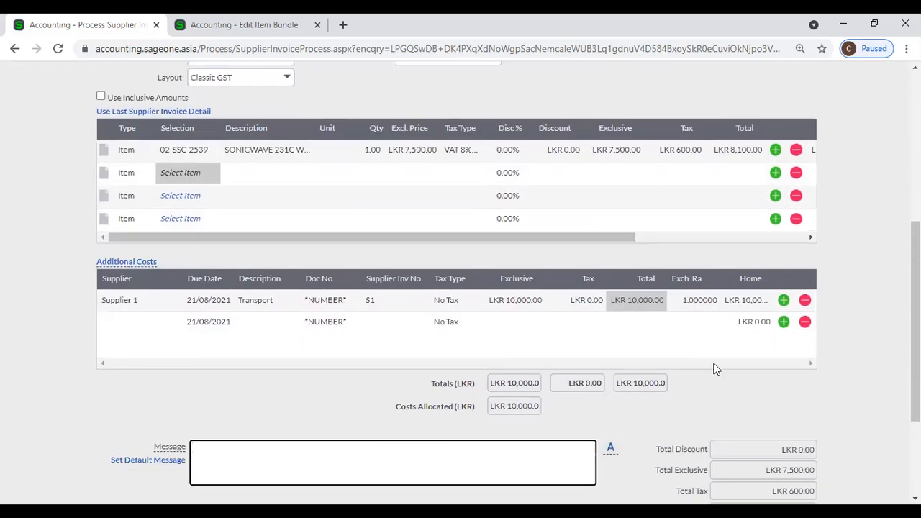
- Insert another additional-cost line and assign Supplier 2 to the line below the Transport cost
{"action": "scroll", "coordinate": [529, 425], "scroll_direction": "down", "scroll_amount": 2}
{"action": "left_click", "coordinate": [784, 322]}
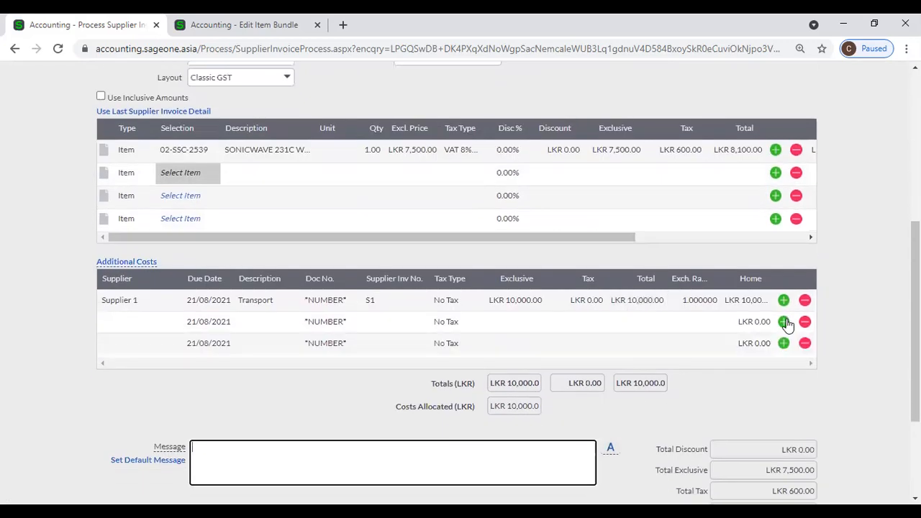
{"action": "left_click", "coordinate": [142, 317]}
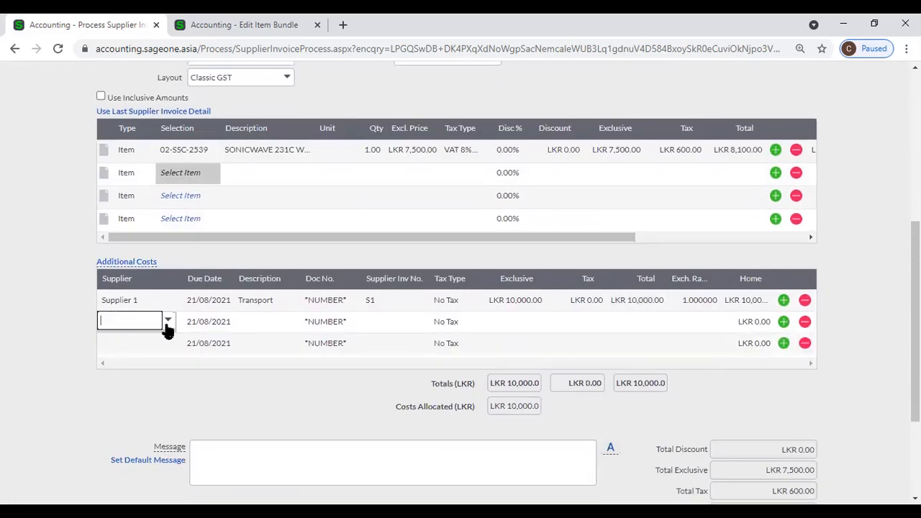
{"action": "left_click", "coordinate": [168, 320]}
{"action": "type", "text": "Su"}
{"action": "key", "text": "Down"}
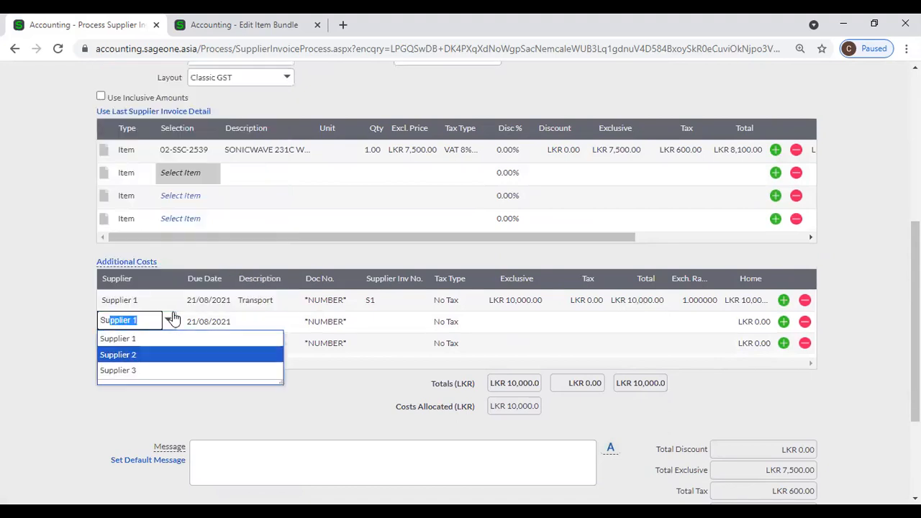
{"action": "key", "text": "Return"}
{"action": "key", "text": "Tab"}
{"action": "key", "text": "Tab"}
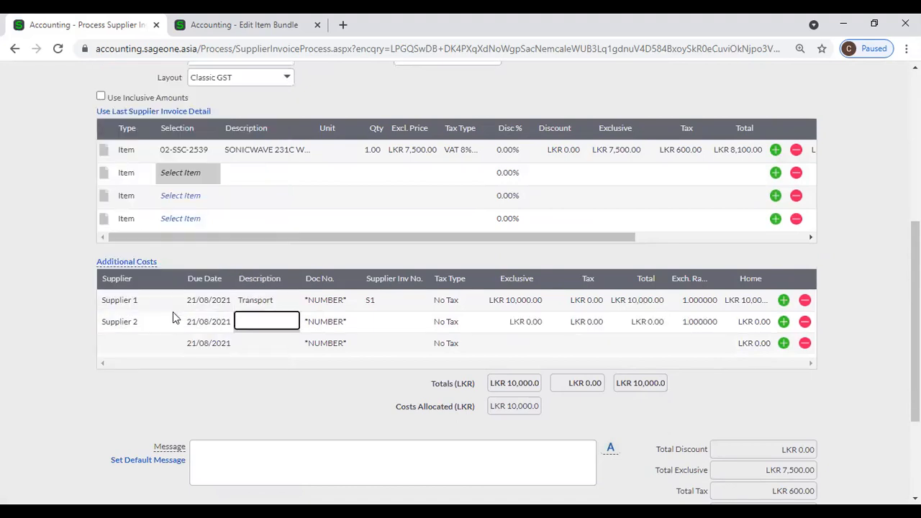
- Insert two more blank lines in the additional costs table
{"action": "left_click", "coordinate": [143, 344]}
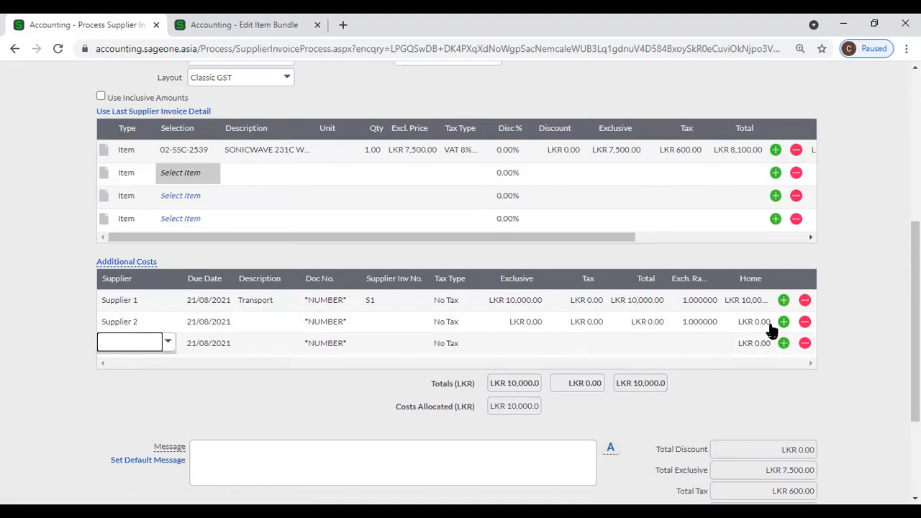
{"action": "left_click", "coordinate": [790, 343]}
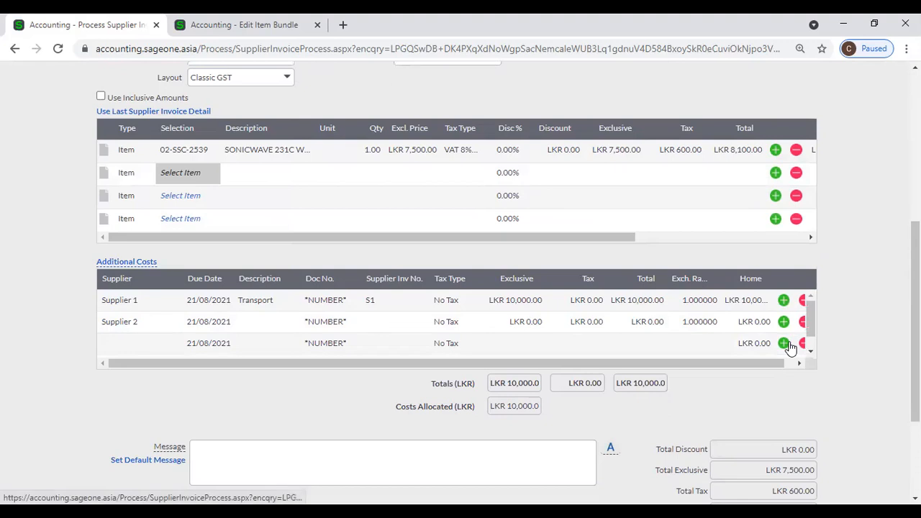
{"action": "scroll", "coordinate": [787, 338], "scroll_direction": "down", "scroll_amount": 1}
{"action": "left_click", "coordinate": [784, 327]}
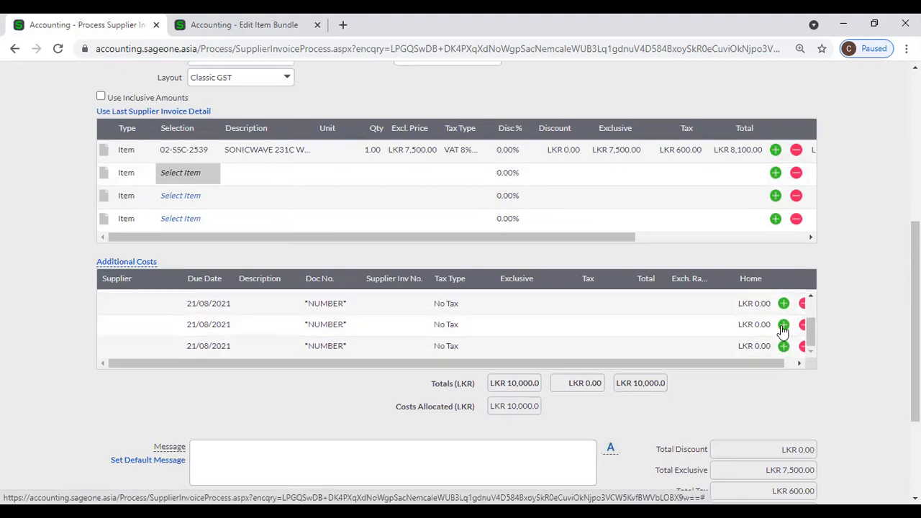
{"action": "scroll", "coordinate": [682, 348], "scroll_direction": "down", "scroll_amount": 1}
{"action": "scroll", "coordinate": [682, 348], "scroll_direction": "down", "scroll_amount": 2}
{"action": "scroll", "coordinate": [686, 214], "scroll_direction": "up", "scroll_amount": 1}
{"action": "scroll", "coordinate": [831, 222], "scroll_direction": "up", "scroll_amount": 3}
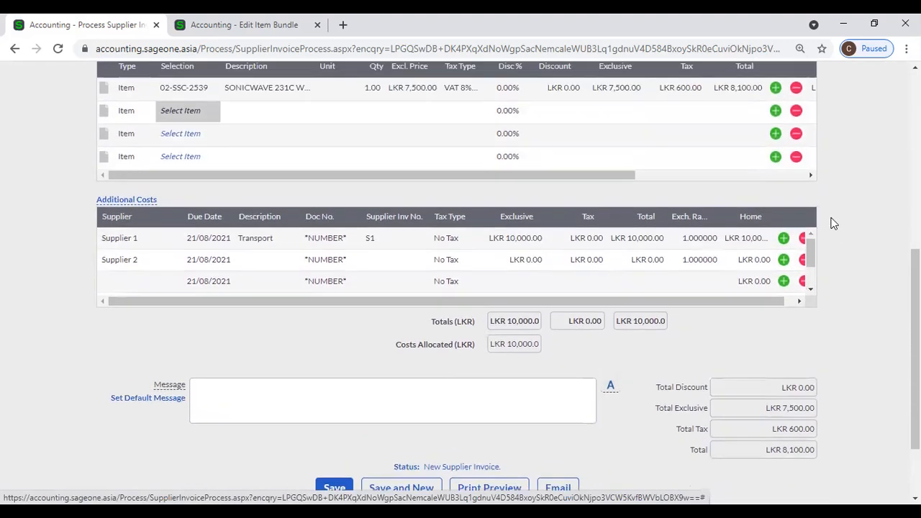
- Set the 02-SSC-2539 line's additional cost to LKR 7,500 and check the costs allocated against the total
{"action": "left_click", "coordinate": [666, 305]}
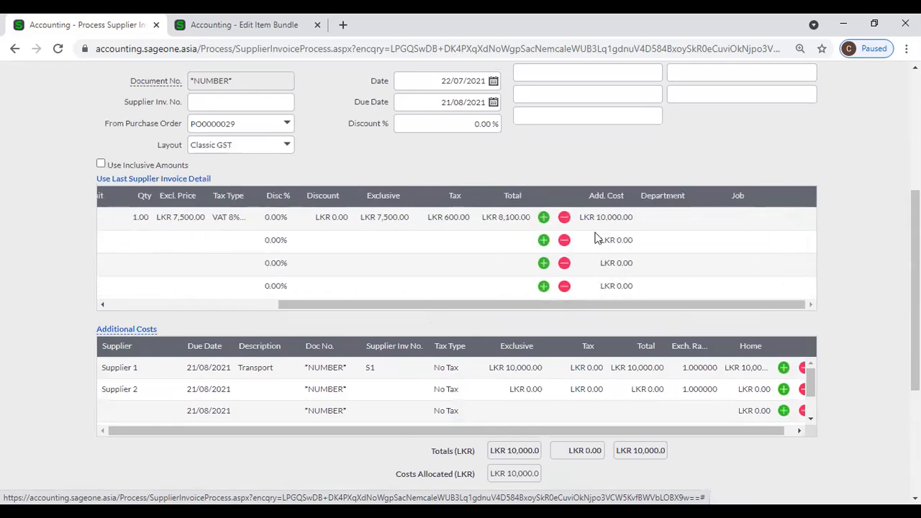
{"action": "left_click", "coordinate": [593, 221]}
{"action": "type", "text": "7500"}
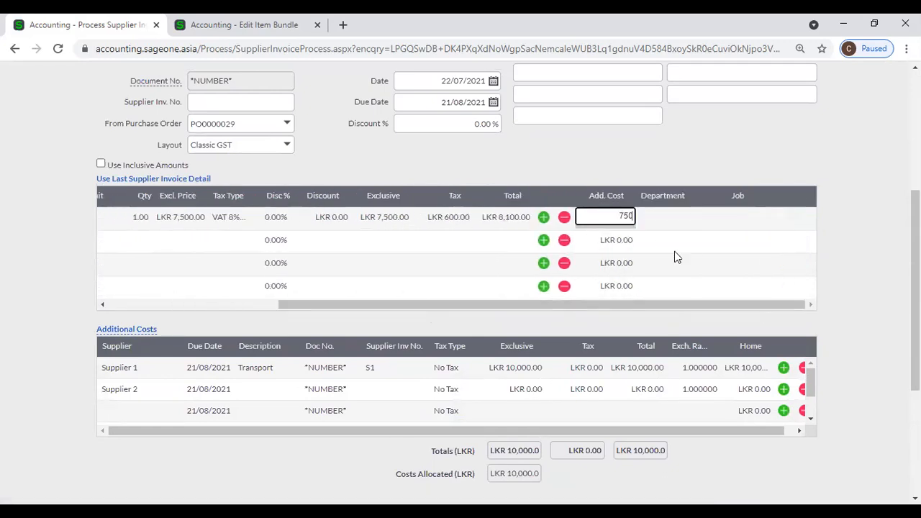
{"action": "left_click", "coordinate": [850, 266]}
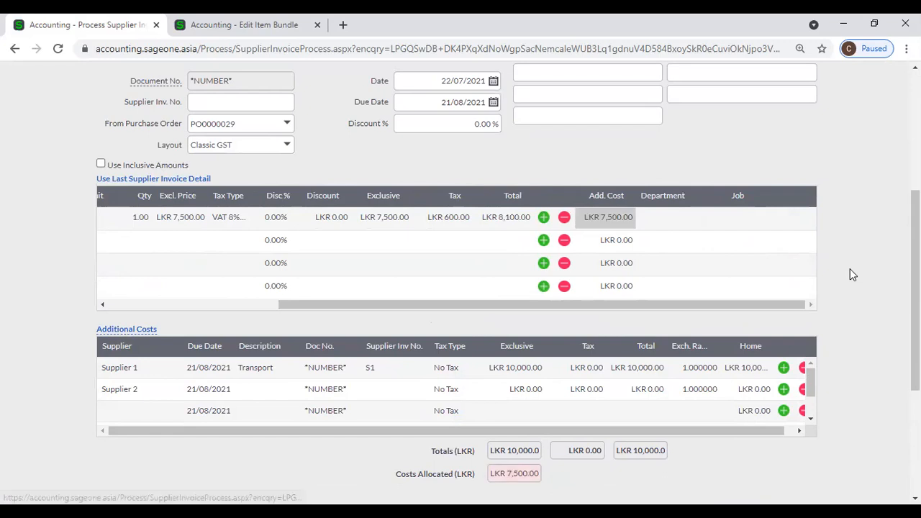
{"action": "scroll", "coordinate": [699, 376], "scroll_direction": "down", "scroll_amount": 2}
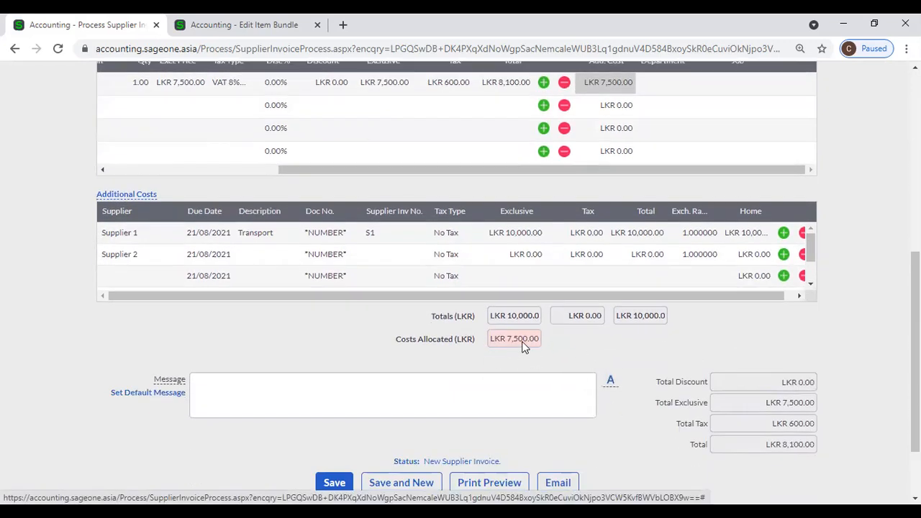
{"action": "mouse_move", "coordinate": [522, 349]}
- Set the 02-SSC-2539 line's additional cost to LKR 10,000 and check the allocated costs
{"action": "scroll", "coordinate": [509, 329], "scroll_direction": "up", "scroll_amount": 1}
{"action": "left_click", "coordinate": [589, 150]}
{"action": "type", "text": "10000"}
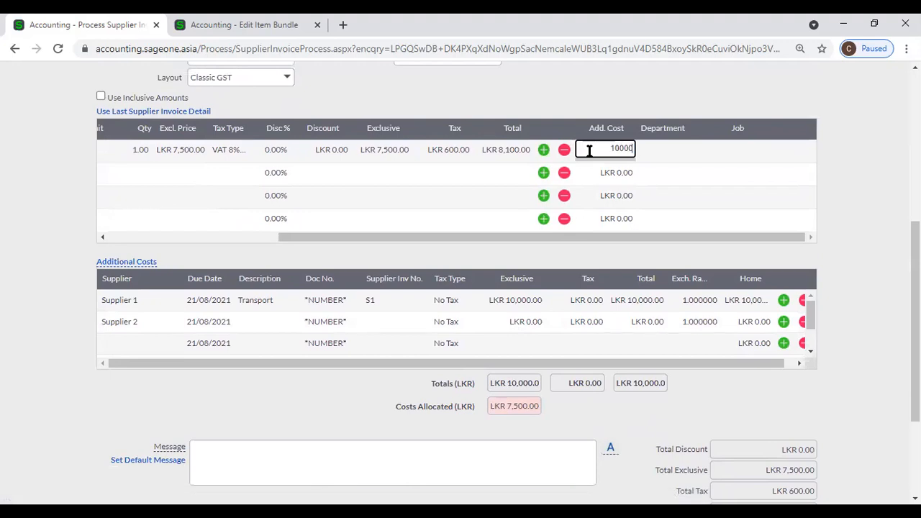
{"action": "key", "text": "Tab"}
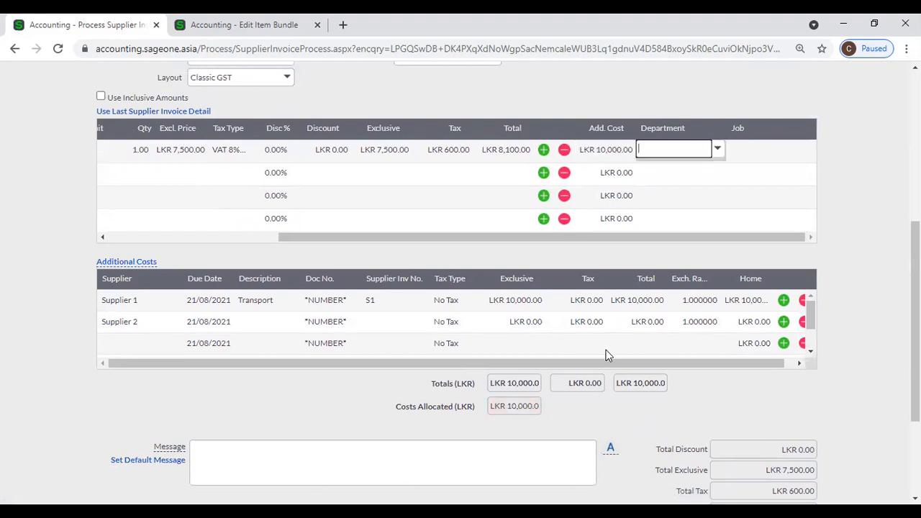
{"action": "scroll", "coordinate": [610, 385], "scroll_direction": "down", "scroll_amount": 2}
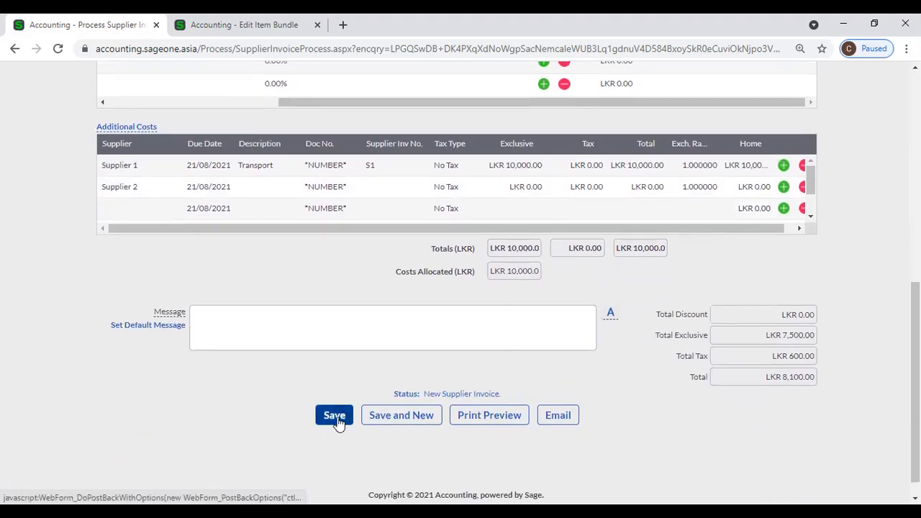
{"action": "scroll", "coordinate": [339, 424], "scroll_direction": "up", "scroll_amount": 1}
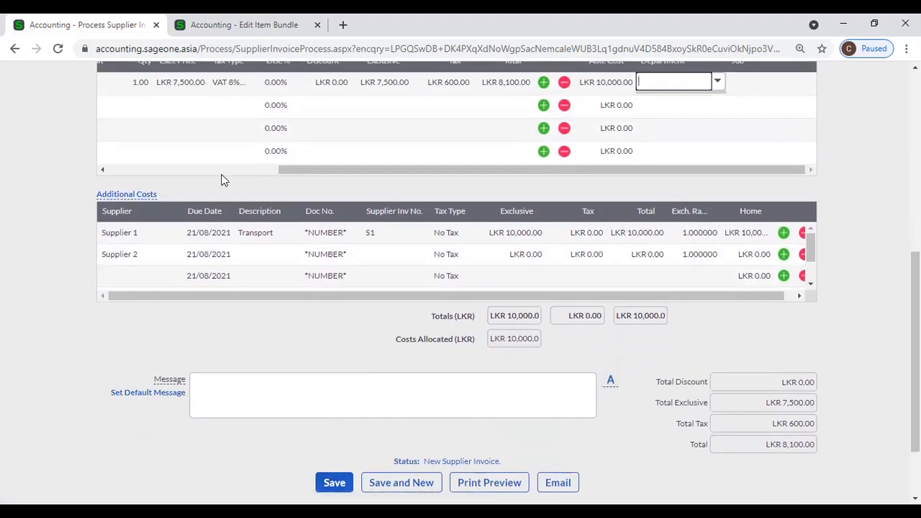
- Leave the current supplier invoice without saving it and open the list of supplier invoices
{"action": "scroll", "coordinate": [31, 232], "scroll_direction": "up", "scroll_amount": 3}
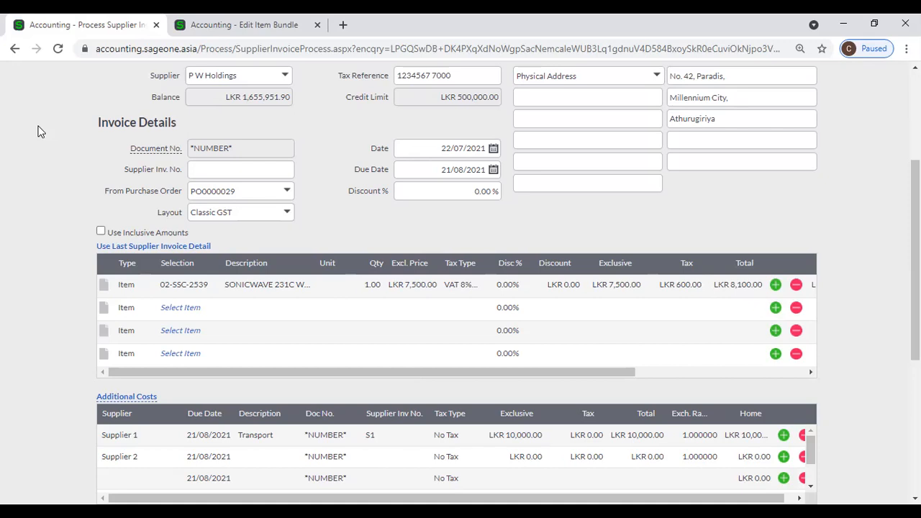
{"action": "scroll", "coordinate": [40, 132], "scroll_direction": "up", "scroll_amount": 3}
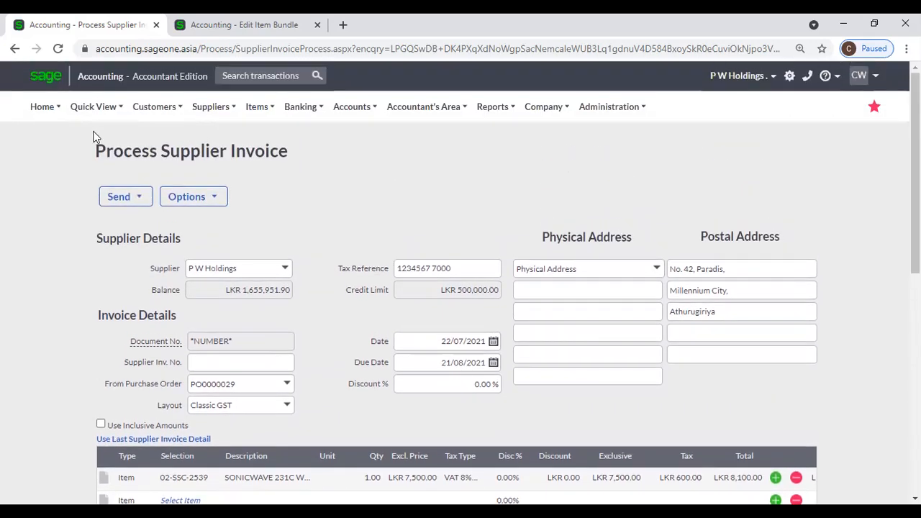
{"action": "mouse_move", "coordinate": [138, 113]}
{"action": "mouse_move", "coordinate": [209, 114]}
{"action": "mouse_move", "coordinate": [223, 188]}
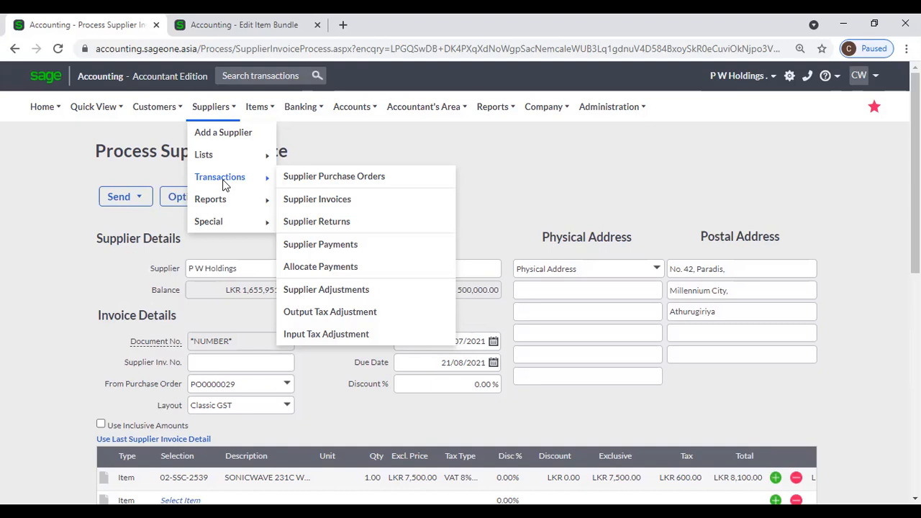
{"action": "mouse_move", "coordinate": [216, 165]}
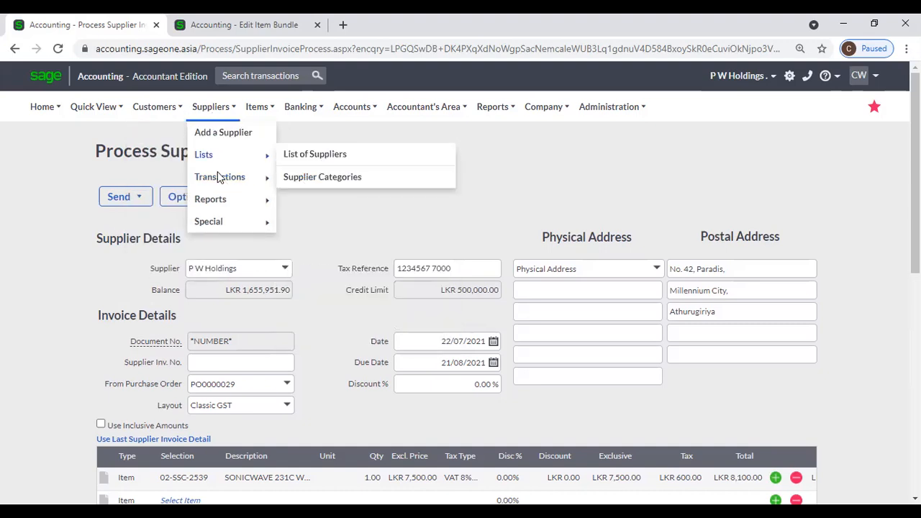
{"action": "mouse_move", "coordinate": [265, 179]}
{"action": "left_click", "coordinate": [307, 205]}
{"action": "left_click", "coordinate": [518, 124]}
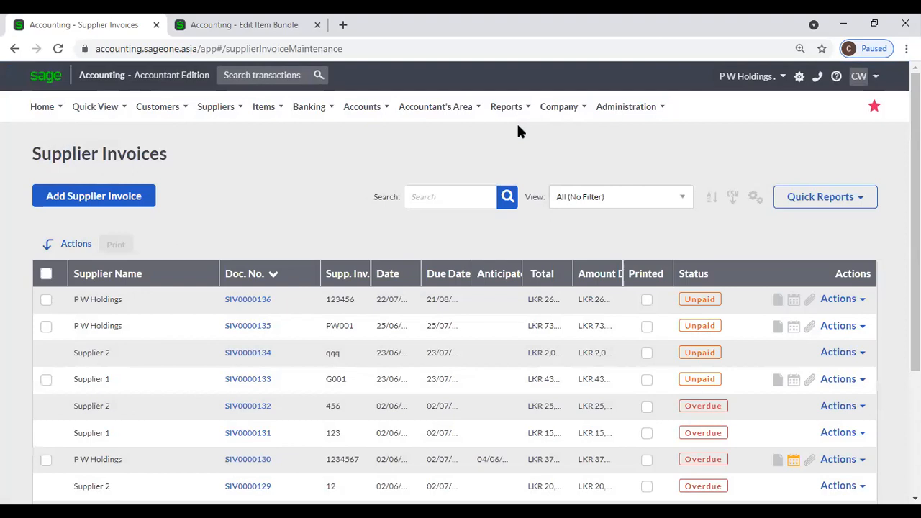
- Start a new supplier invoice and select P W Holdings as its supplier
{"action": "left_click", "coordinate": [149, 194]}
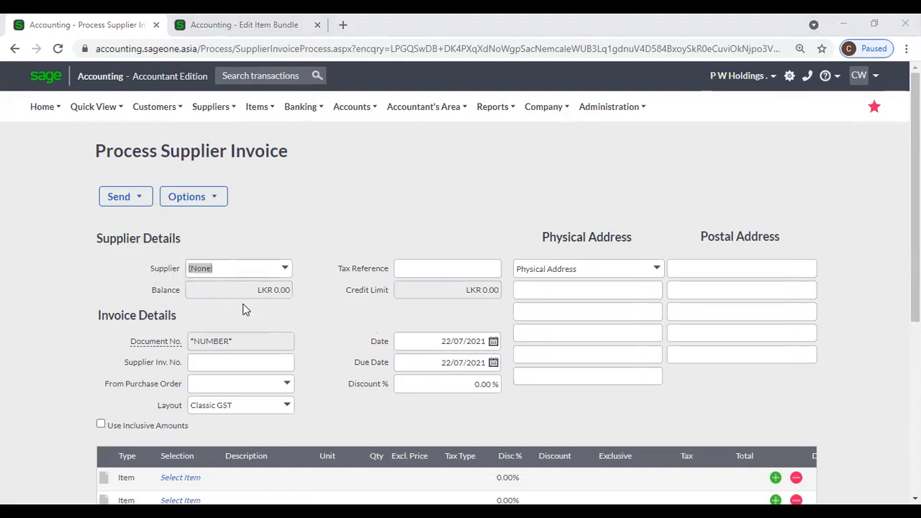
{"action": "left_click", "coordinate": [285, 268]}
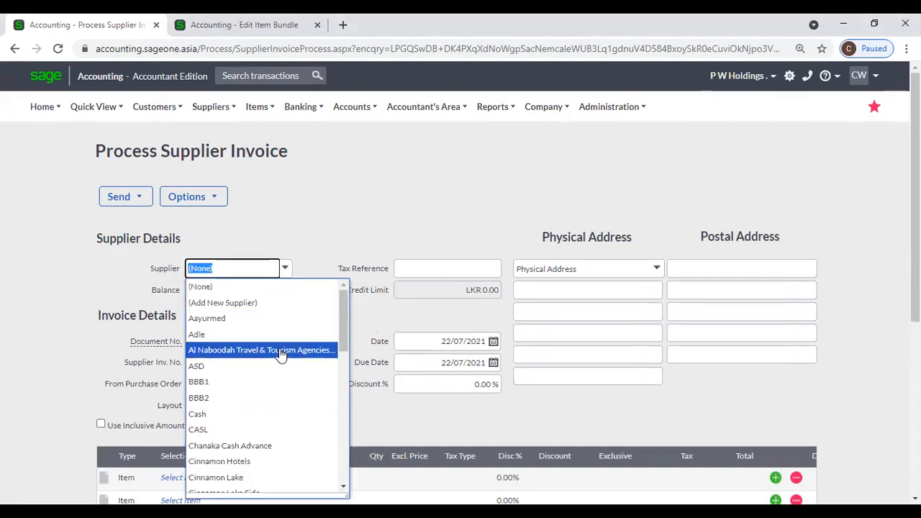
{"action": "type", "text": "P W Holdings"}
{"action": "key", "text": "Return"}
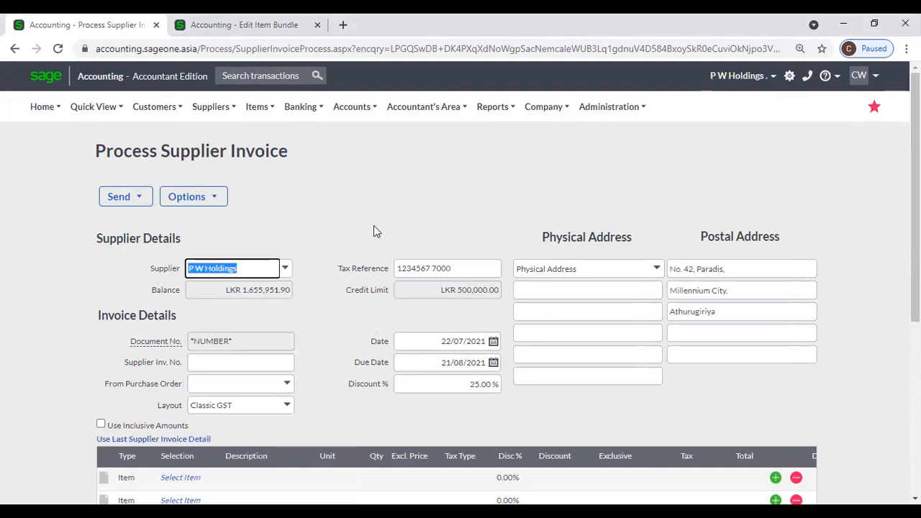
- Add items 02-SSC-2539 and 02-SSC-2540 to the first two lines of the supplier invoice
{"action": "scroll", "coordinate": [331, 229], "scroll_direction": "down", "scroll_amount": 2}
{"action": "scroll", "coordinate": [294, 276], "scroll_direction": "down", "scroll_amount": 2}
{"action": "left_click", "coordinate": [192, 210]}
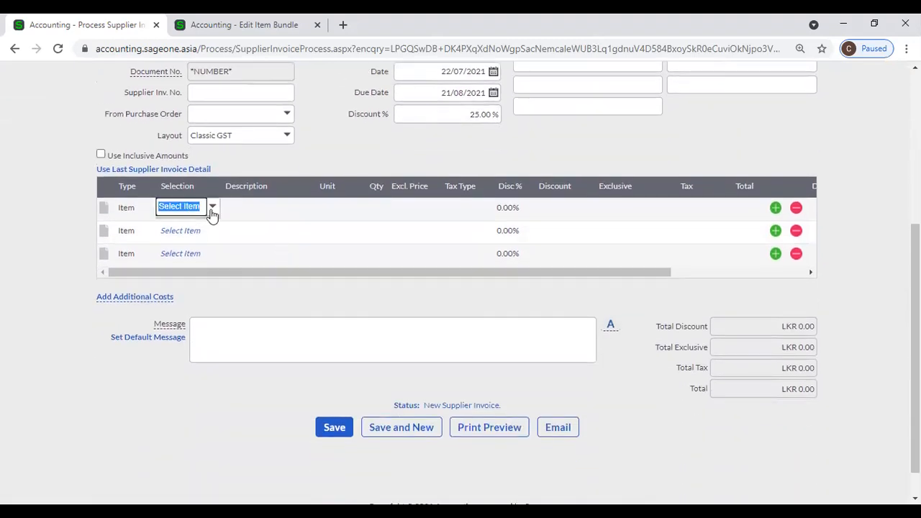
{"action": "left_click", "coordinate": [213, 211]}
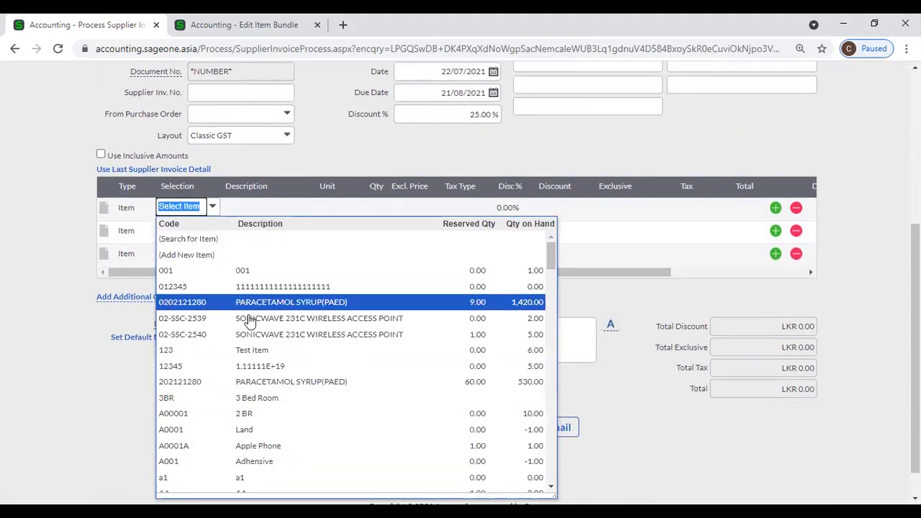
{"action": "left_click", "coordinate": [251, 319]}
{"action": "left_click", "coordinate": [181, 231]}
{"action": "left_click", "coordinate": [212, 230]}
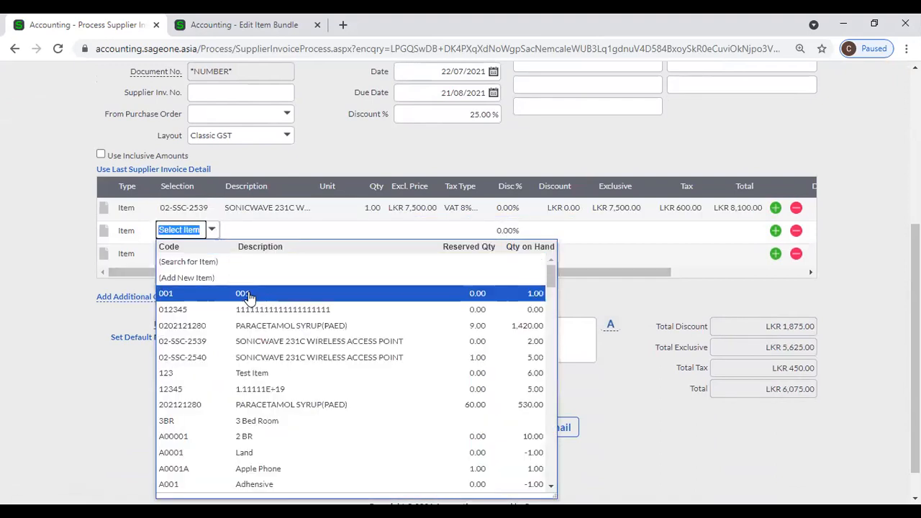
{"action": "left_click", "coordinate": [261, 357]}
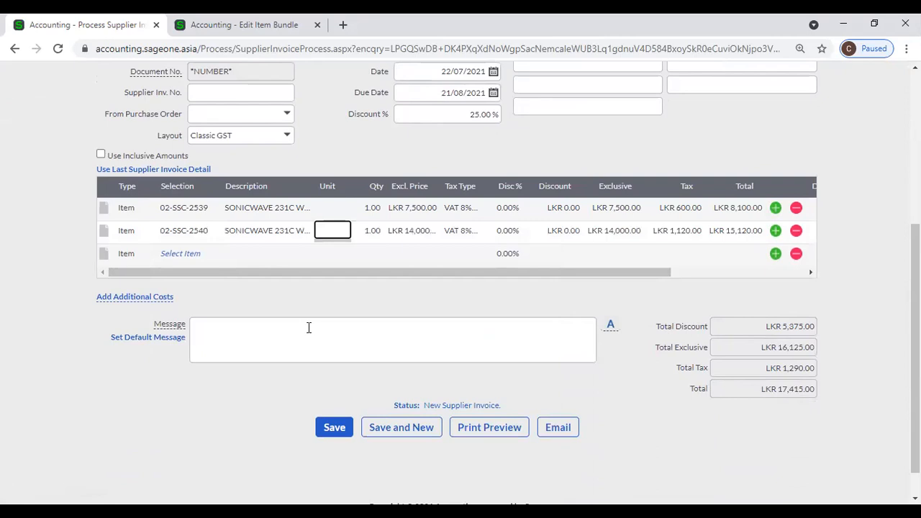
- Add an additional cost line for Supplier 1 with supplier invoice number 11
{"action": "left_click", "coordinate": [171, 297]}
{"action": "left_click", "coordinate": [164, 335]}
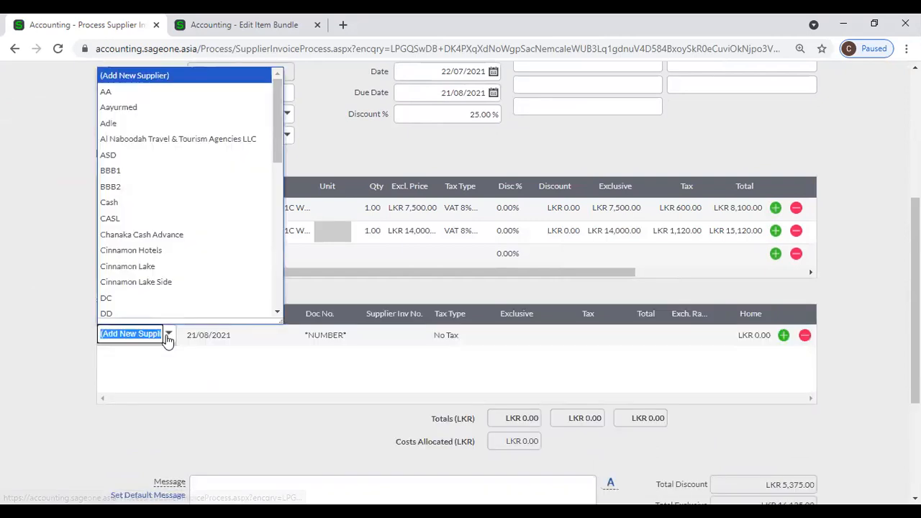
{"action": "type", "text": "S"}
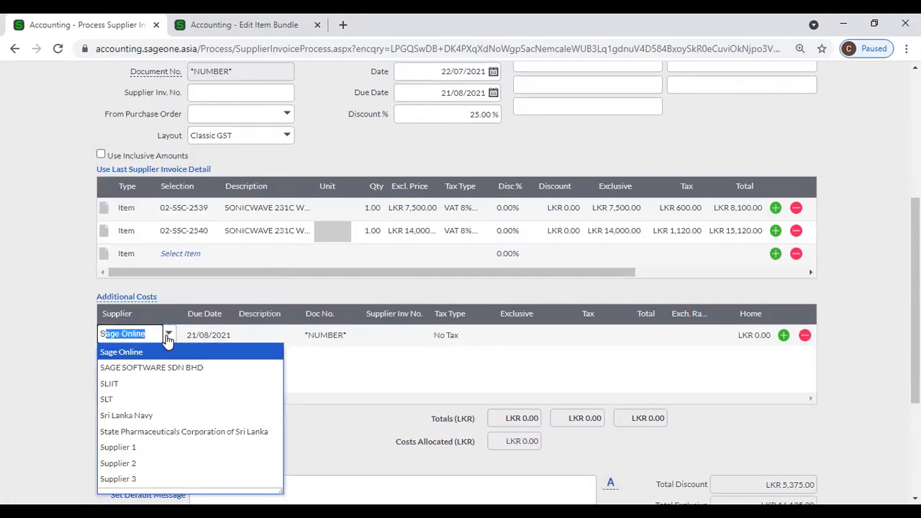
{"action": "type", "text": "upplier 1"}
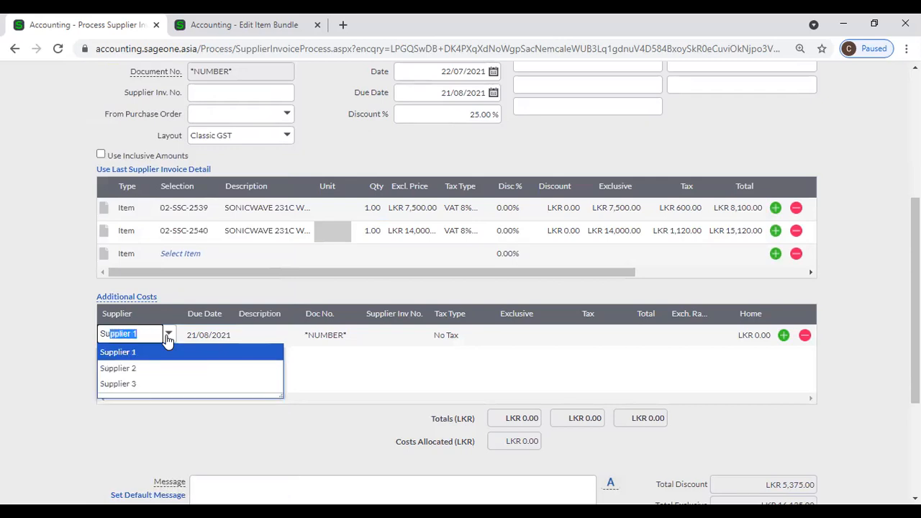
{"action": "key", "text": "Tab"}
{"action": "key", "text": "Tab"}
{"action": "key", "text": "Tab"}
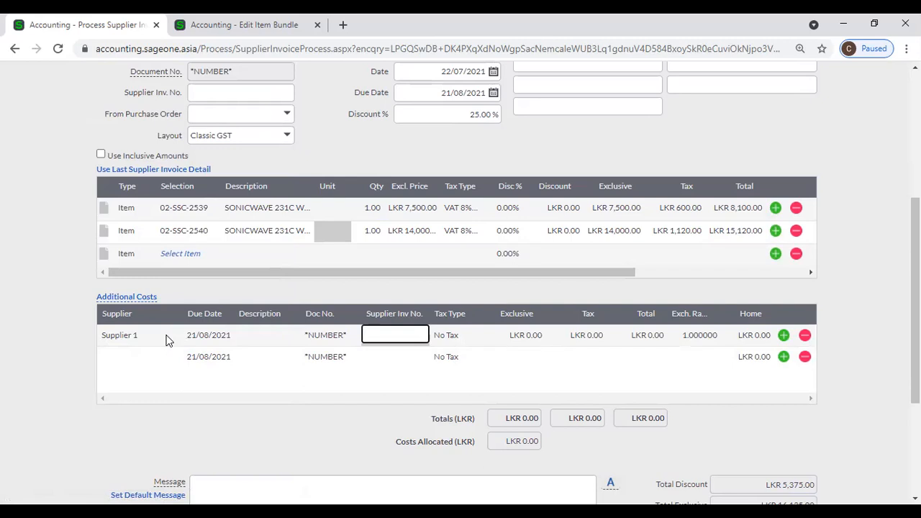
{"action": "type", "text": "11"}
{"action": "key", "text": "Tab"}
{"action": "key", "text": "Tab"}
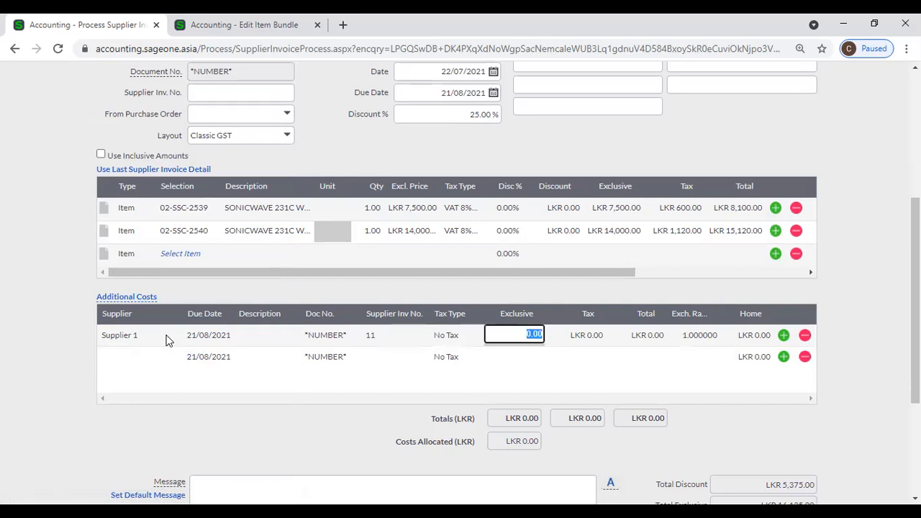
{"action": "key", "text": "Tab"}
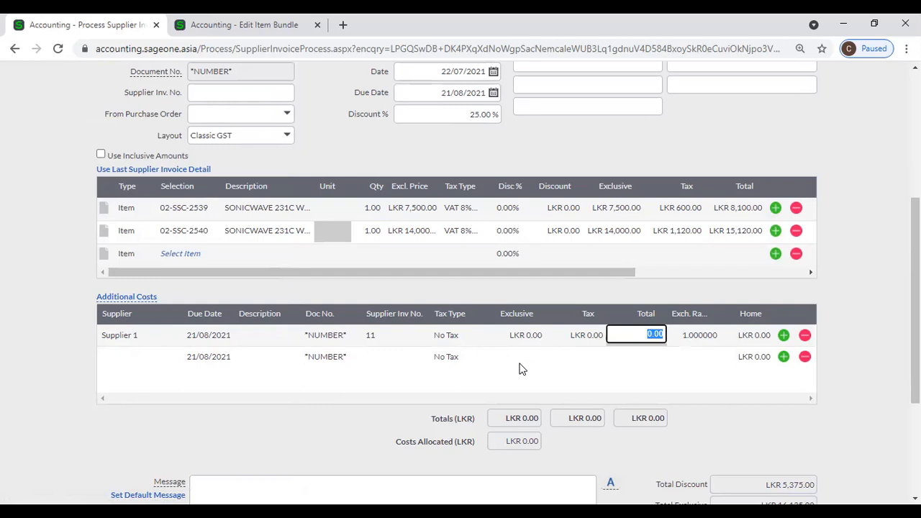
- Set the exclusive price of the 02-SSC-2540 item line to LKR 15,000
{"action": "type", "text": "2"}
{"action": "key", "text": "BackSpace"}
{"action": "left_click", "coordinate": [416, 237]}
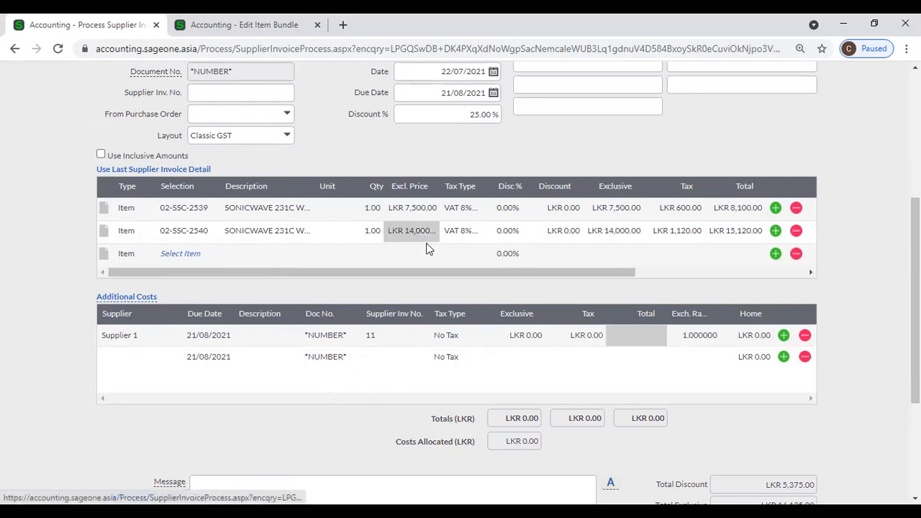
{"action": "left_click", "coordinate": [414, 236]}
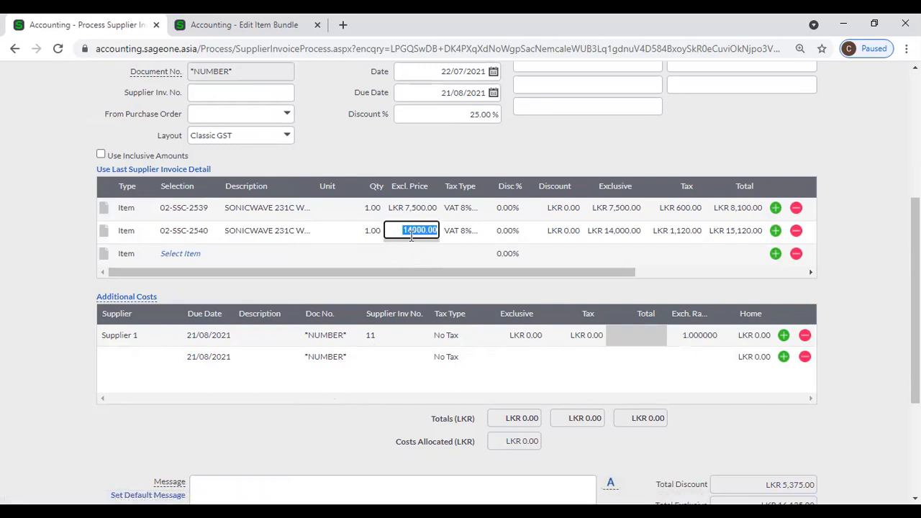
{"action": "type", "text": "15000"}
{"action": "key", "text": "Tab"}
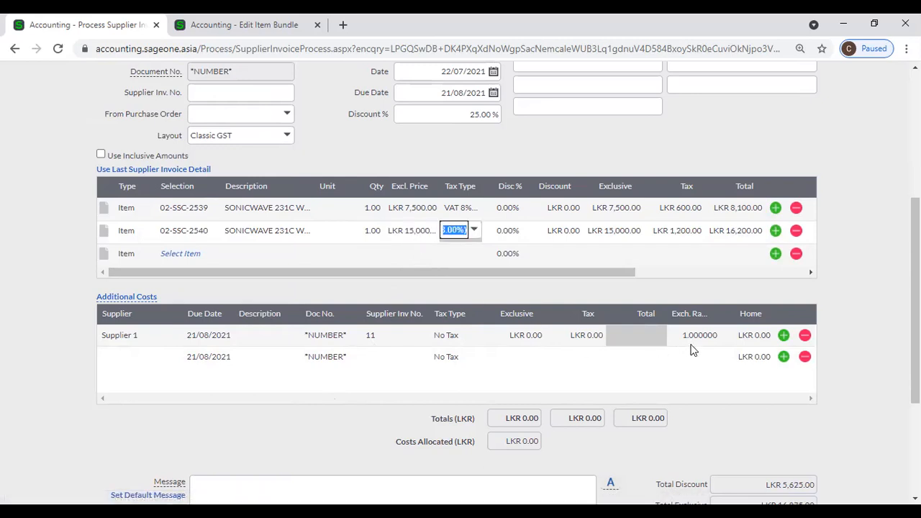
- Set the total of the Supplier 1 additional cost line to LKR 9,000
{"action": "left_click", "coordinate": [646, 346]}
{"action": "left_click", "coordinate": [640, 338]}
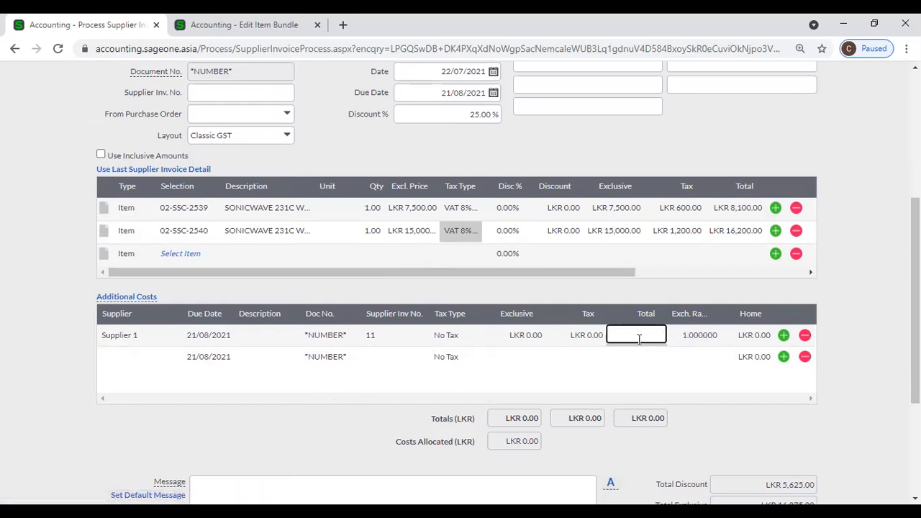
{"action": "type", "text": "9000"}
{"action": "key", "text": "Tab"}
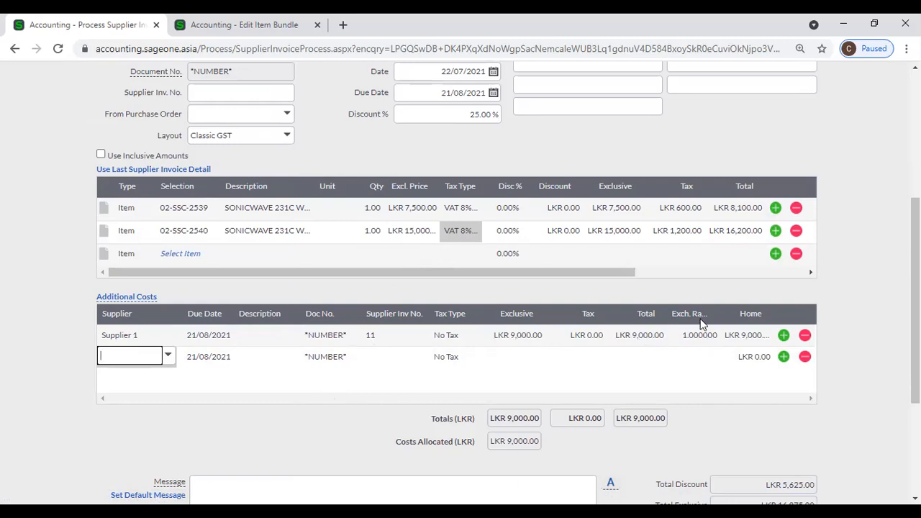
- Check how the additional cost is split between the two item lines of the invoice
{"action": "left_click", "coordinate": [696, 286]}
{"action": "left_click", "coordinate": [696, 272]}
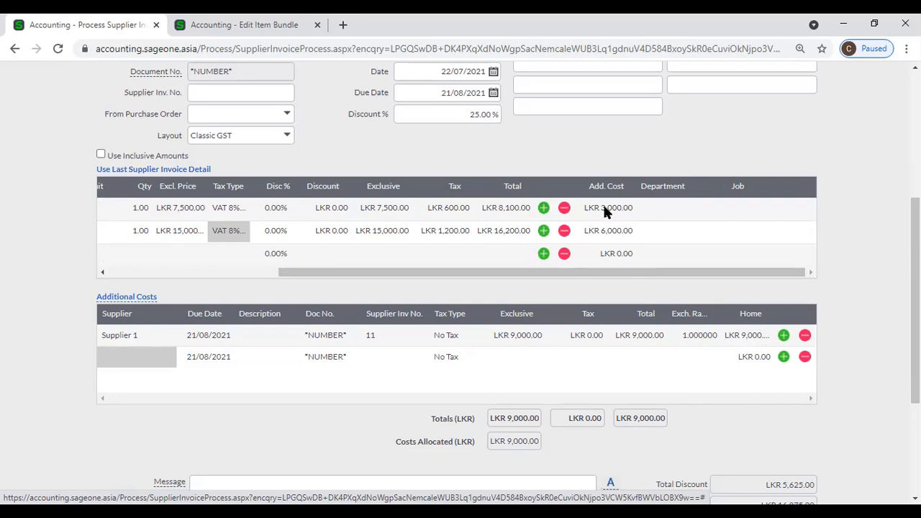
{"action": "left_click_drag", "start_coordinate": [394, 274], "coordinate": [238, 264]}
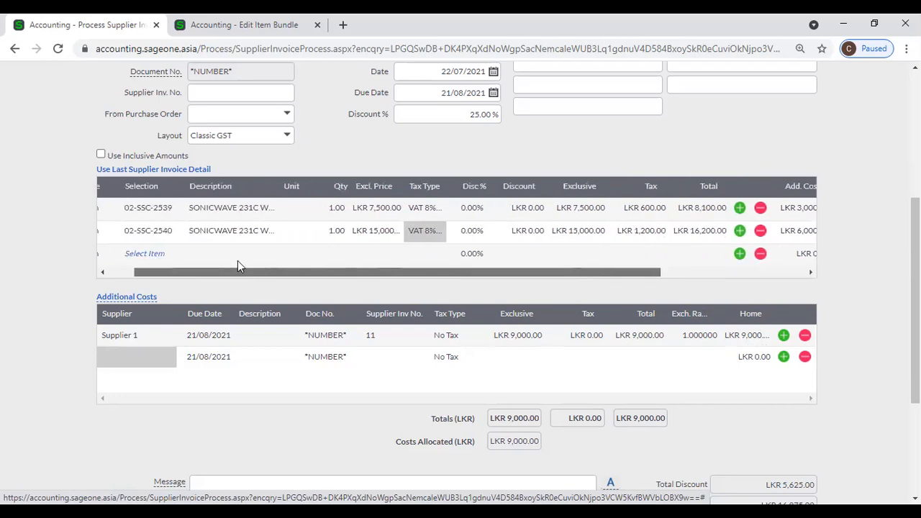
{"action": "left_click", "coordinate": [139, 357]}
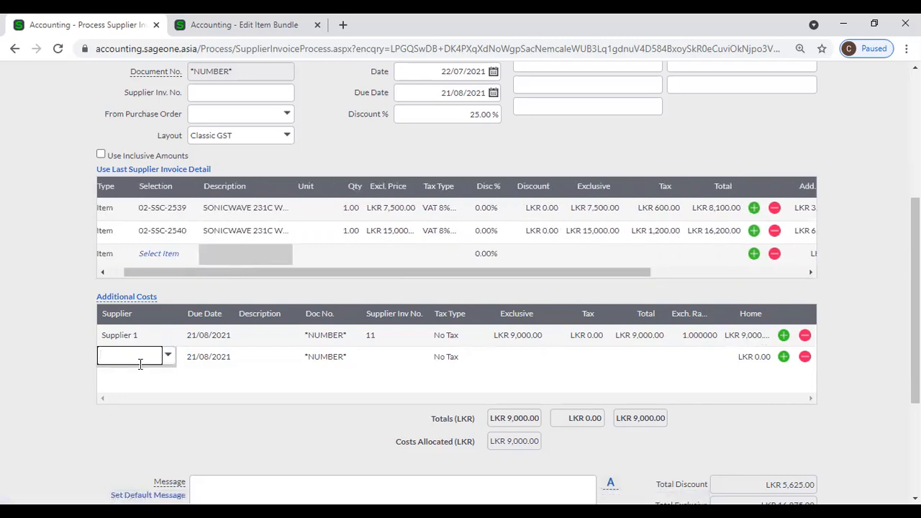
- View the invoice's user defined fields, such as Import Declaration Number, and close them without entering values
{"action": "scroll", "coordinate": [235, 423], "scroll_direction": "up", "scroll_amount": 4}
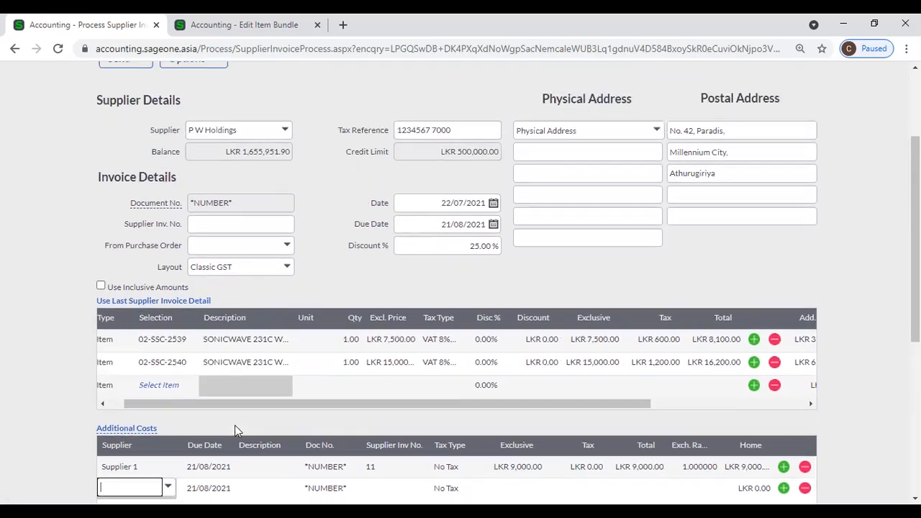
{"action": "scroll", "coordinate": [230, 416], "scroll_direction": "down", "scroll_amount": 4}
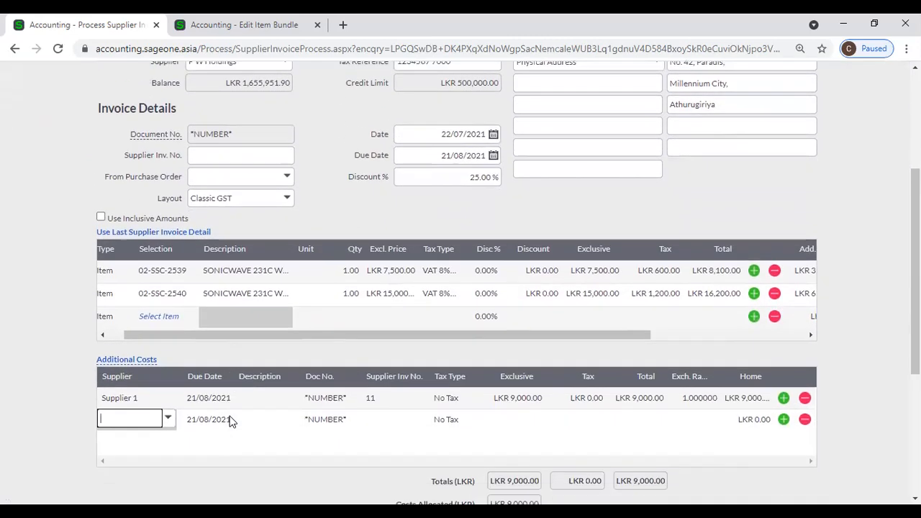
{"action": "scroll", "coordinate": [230, 416], "scroll_direction": "up", "scroll_amount": 4}
{"action": "left_click", "coordinate": [198, 197]}
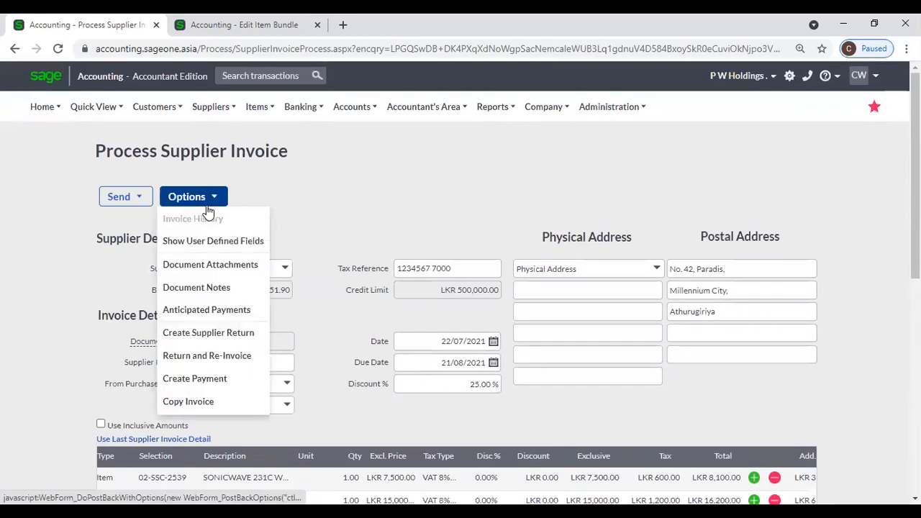
{"action": "scroll", "coordinate": [349, 198], "scroll_direction": "down", "scroll_amount": 5}
{"action": "scroll", "coordinate": [347, 203], "scroll_direction": "up", "scroll_amount": 4}
{"action": "left_click", "coordinate": [223, 137]}
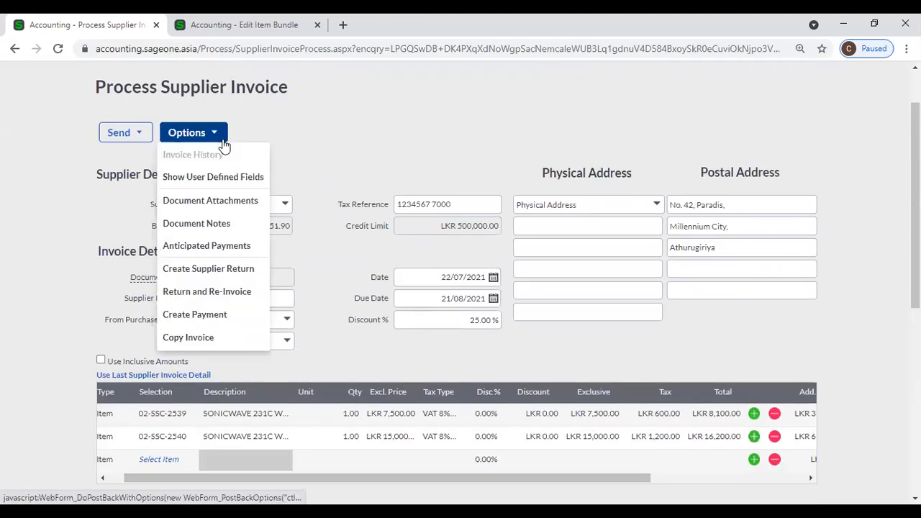
{"action": "left_click", "coordinate": [231, 177]}
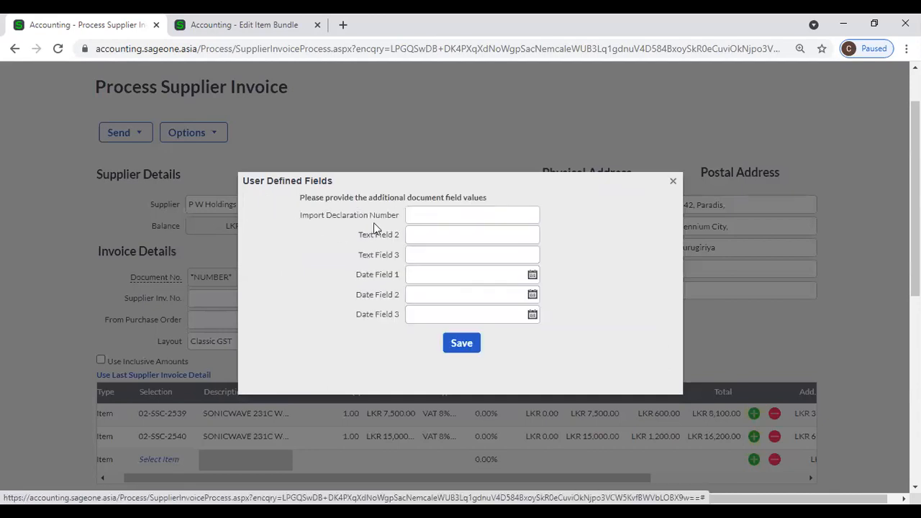
{"action": "left_click", "coordinate": [674, 182]}
- Try to open the invoice's document attachments and decline saving the document
{"action": "left_click", "coordinate": [212, 143]}
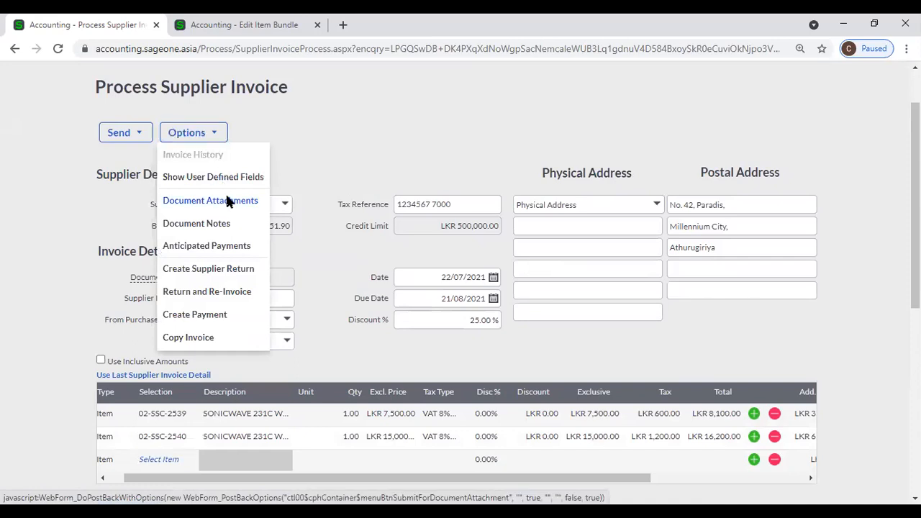
{"action": "left_click", "coordinate": [226, 197]}
{"action": "left_click", "coordinate": [488, 309]}
- Try to add a document note to the invoice, agreeing to save the document first
{"action": "left_click", "coordinate": [210, 139]}
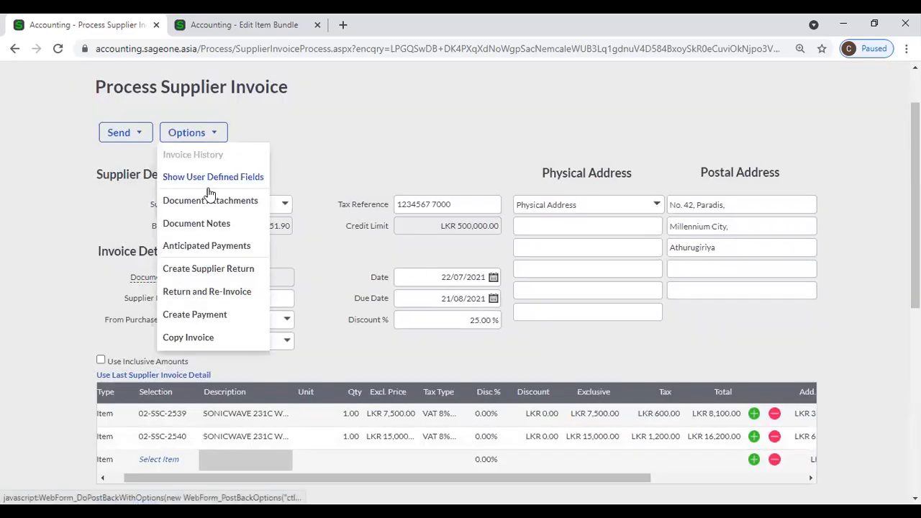
{"action": "left_click", "coordinate": [212, 226]}
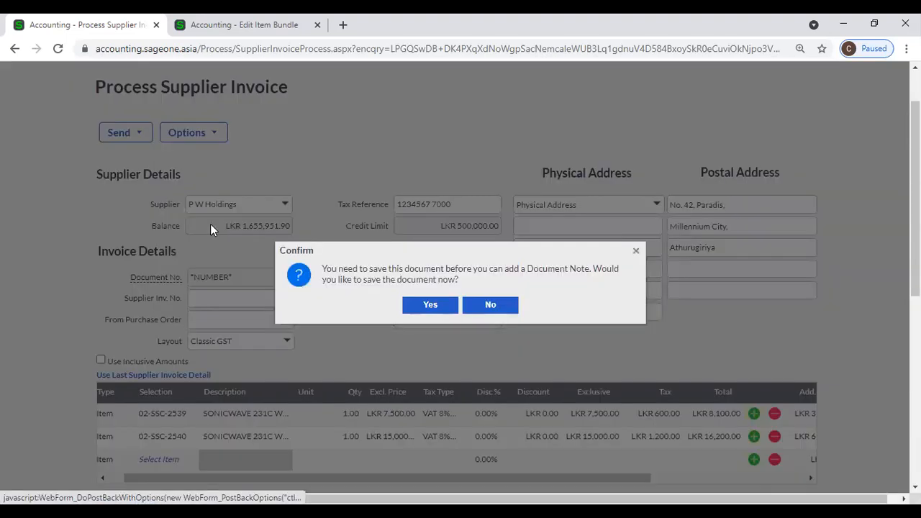
{"action": "left_click", "coordinate": [424, 307]}
{"action": "left_click", "coordinate": [424, 307]}
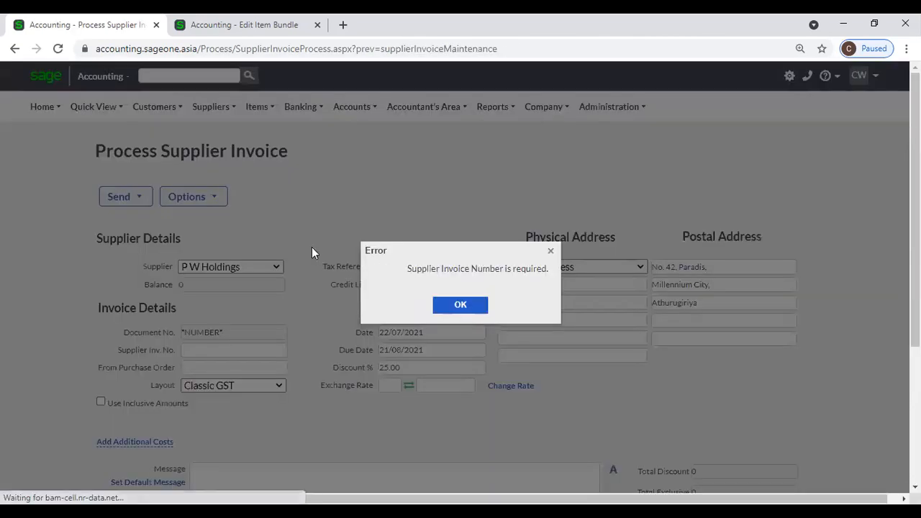
{"action": "left_click", "coordinate": [449, 303]}
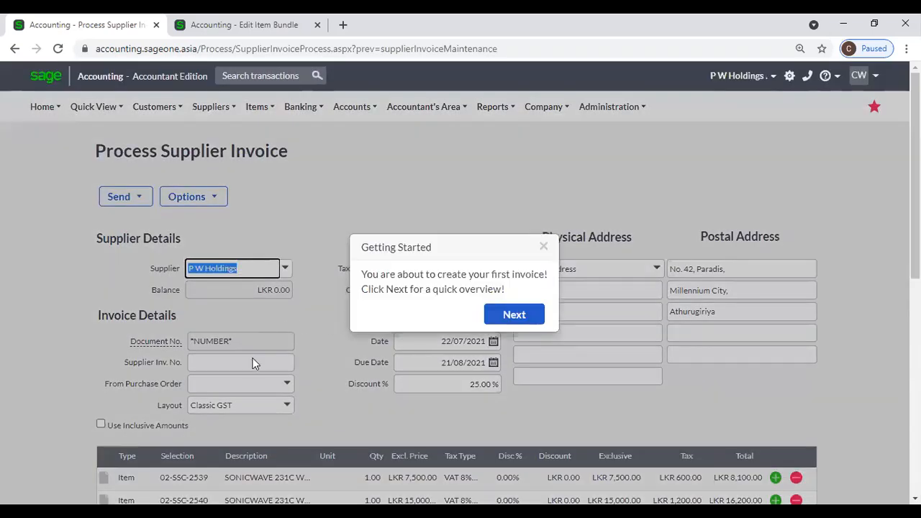
- Dismiss the getting-started overview and set the invoice's supplier invoice number to 11
{"action": "left_click", "coordinate": [546, 248]}
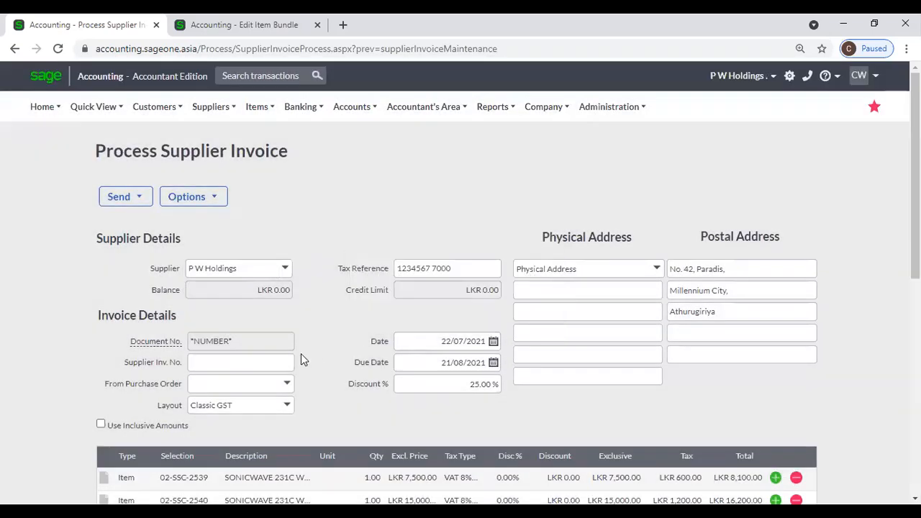
{"action": "left_click", "coordinate": [236, 365]}
{"action": "type", "text": "12"}
- Open the anticipated payments of the P W Holdings invoice, agreeing to save the document first
{"action": "left_click", "coordinate": [193, 197]}
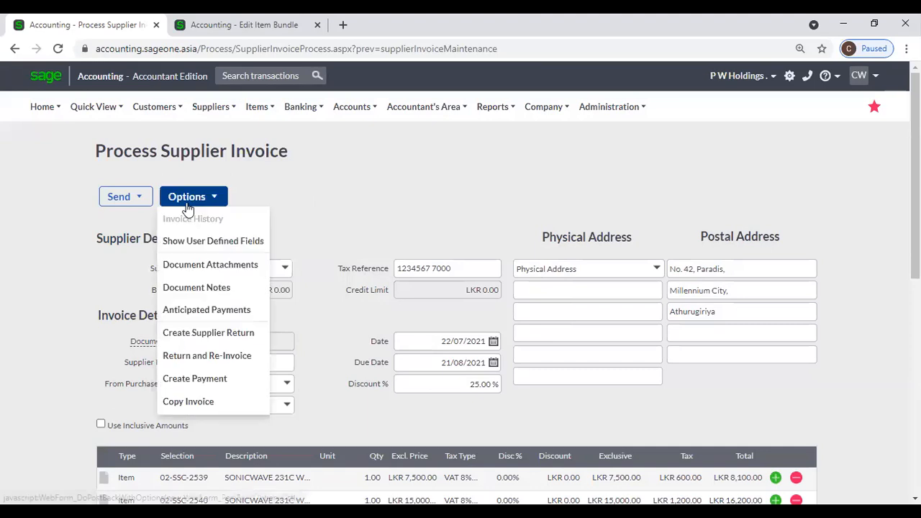
{"action": "left_click", "coordinate": [207, 315]}
{"action": "left_click", "coordinate": [445, 303]}
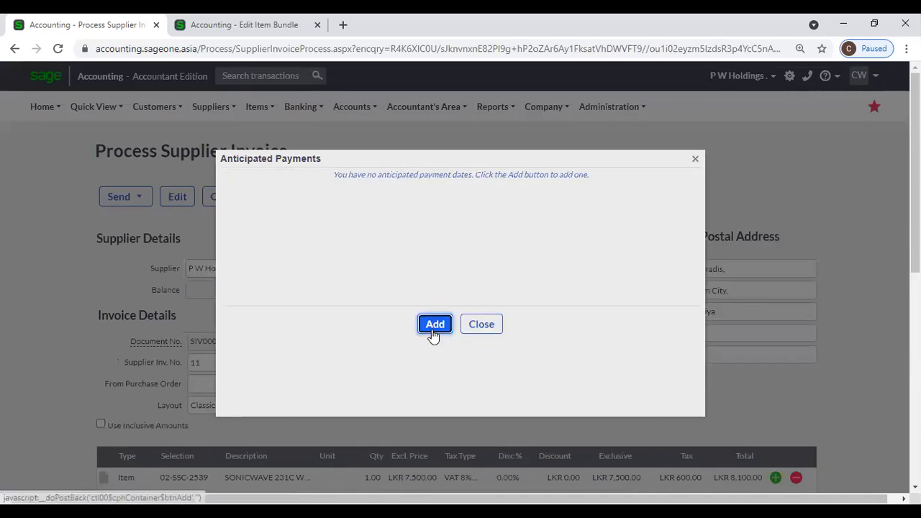
- Add an anticipated payment dated 29/07/2021 with the note "Payment on 29/07/2021", save it and close the anticipated payments list
{"action": "left_click", "coordinate": [433, 328]}
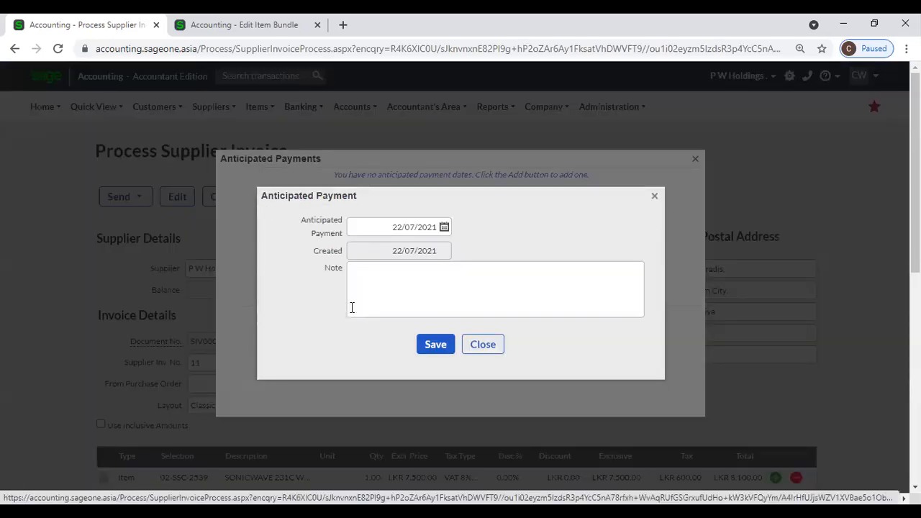
{"action": "left_click", "coordinate": [444, 228]}
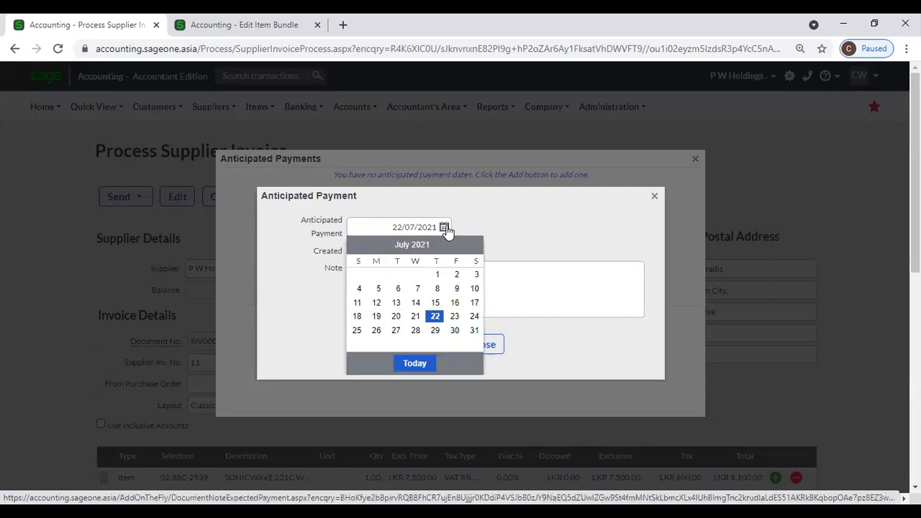
{"action": "left_click", "coordinate": [437, 330]}
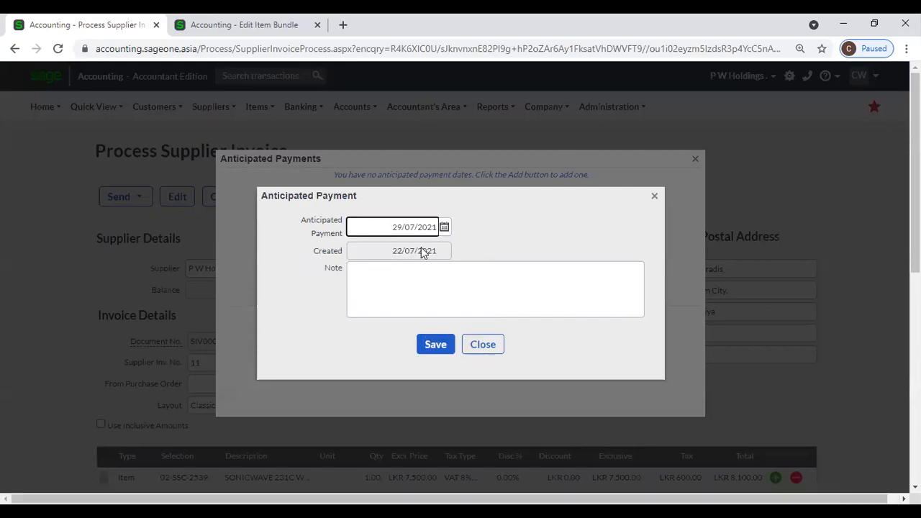
{"action": "left_click", "coordinate": [408, 265]}
{"action": "type", "text": "Payment on"}
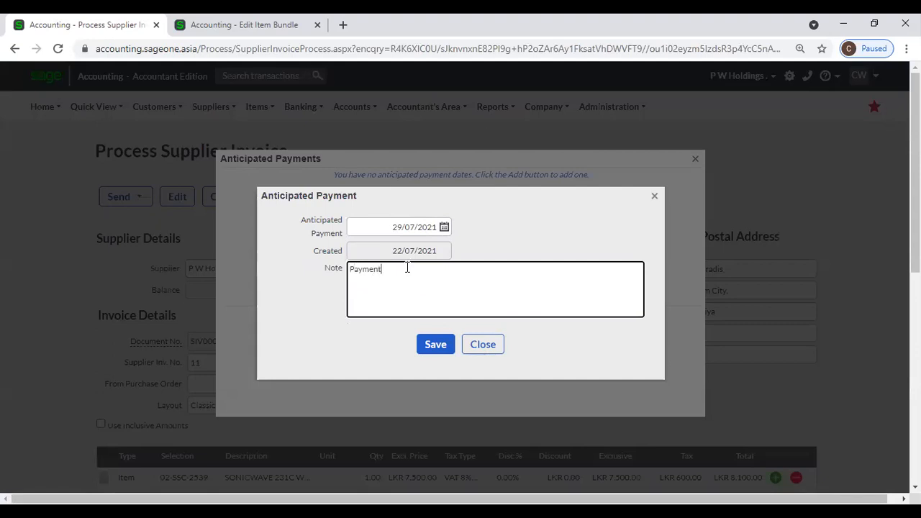
{"action": "type", "text": " 29/07/2021"}
{"action": "left_click", "coordinate": [428, 353]}
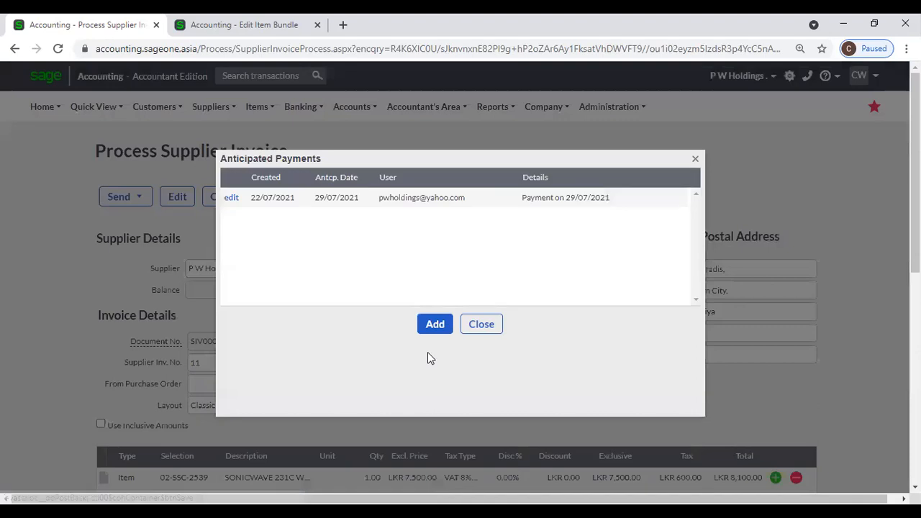
{"action": "left_click", "coordinate": [490, 325]}
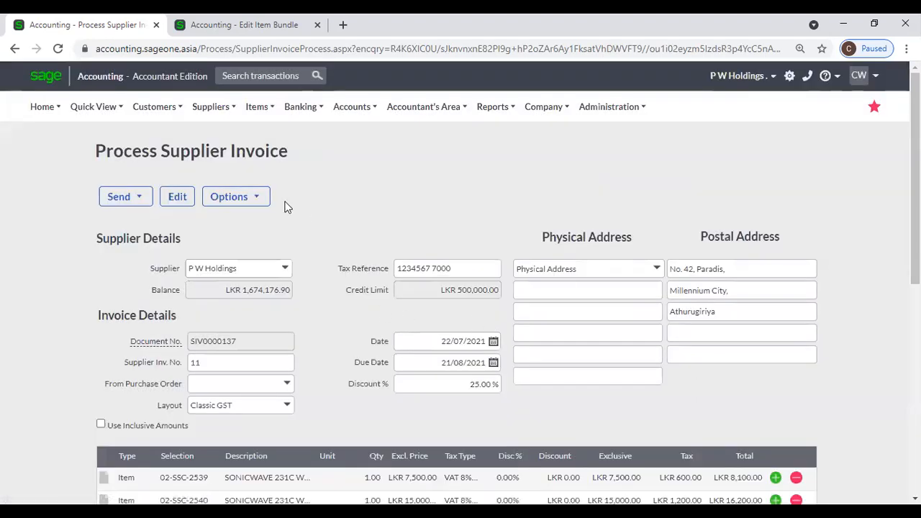
- Examine the saved invoice's available options, line items, additional costs and totals
{"action": "left_click", "coordinate": [254, 198]}
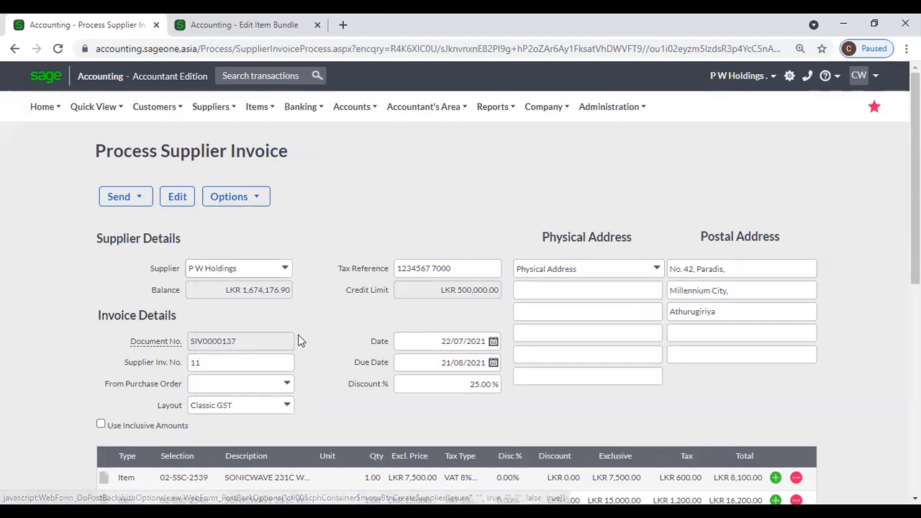
{"action": "mouse_move", "coordinate": [256, 200]}
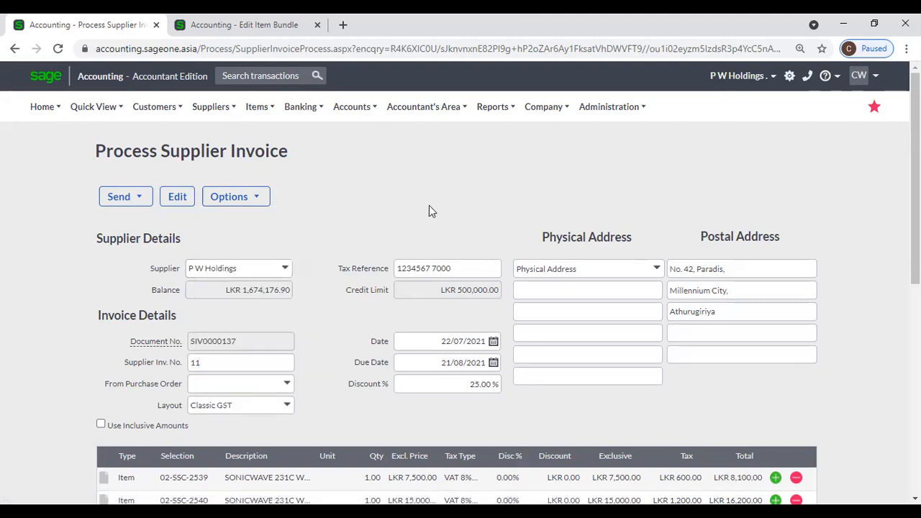
{"action": "scroll", "coordinate": [429, 208], "scroll_direction": "down", "scroll_amount": 2}
{"action": "scroll", "coordinate": [426, 236], "scroll_direction": "down", "scroll_amount": 4}
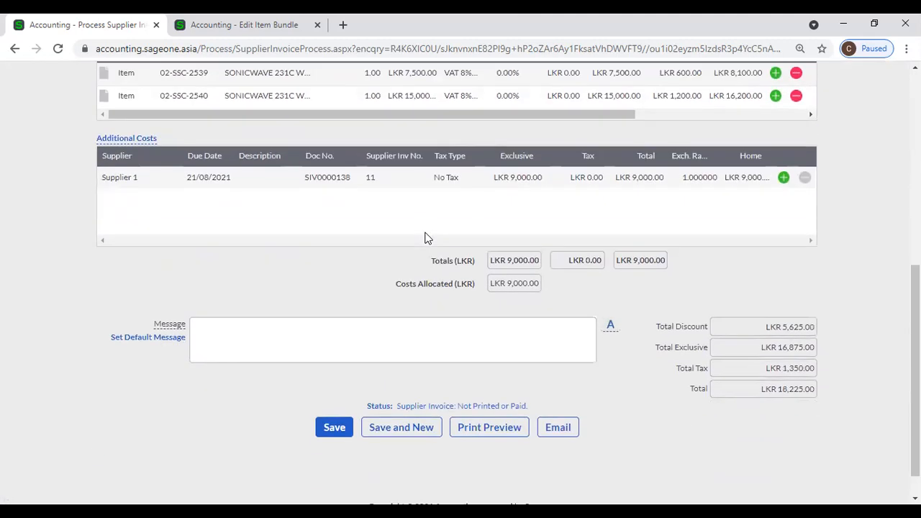
{"action": "scroll", "coordinate": [426, 236], "scroll_direction": "up", "scroll_amount": 2}
{"action": "scroll", "coordinate": [425, 238], "scroll_direction": "up", "scroll_amount": 5}
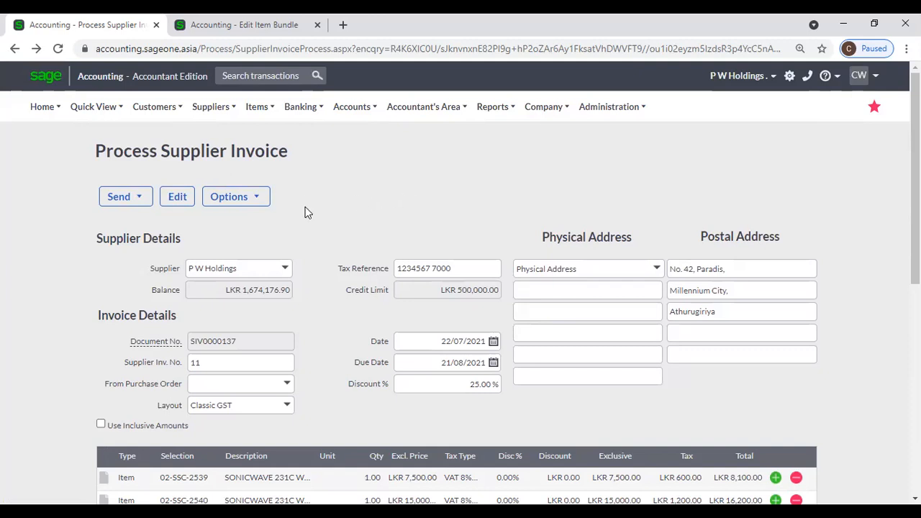
{"action": "scroll", "coordinate": [306, 214], "scroll_direction": "down", "scroll_amount": 1}
{"action": "scroll", "coordinate": [307, 213], "scroll_direction": "up", "scroll_amount": 1}
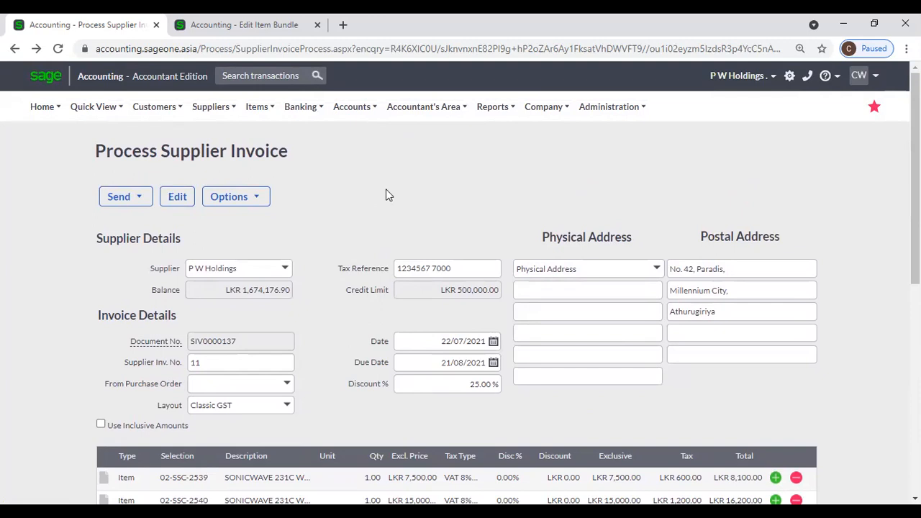
{"action": "scroll", "coordinate": [384, 194], "scroll_direction": "down", "scroll_amount": 1}
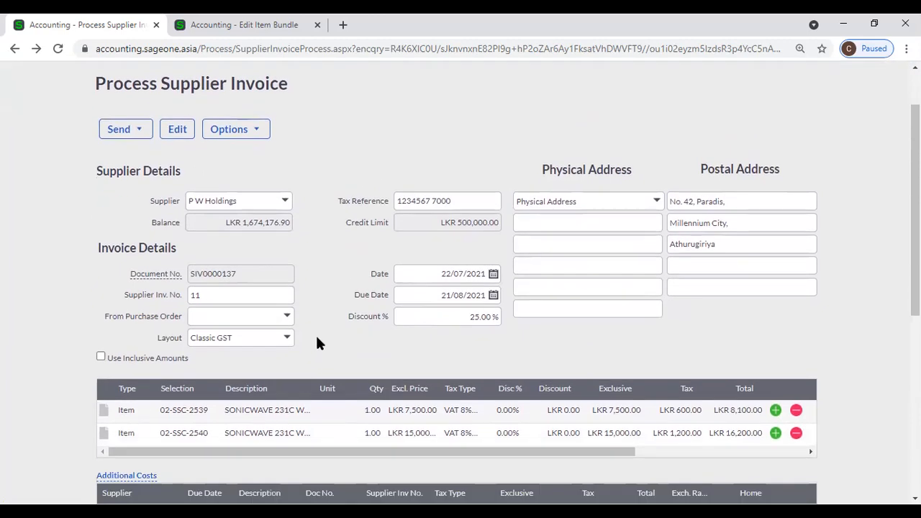
{"action": "scroll", "coordinate": [321, 326], "scroll_direction": "up", "scroll_amount": 1}
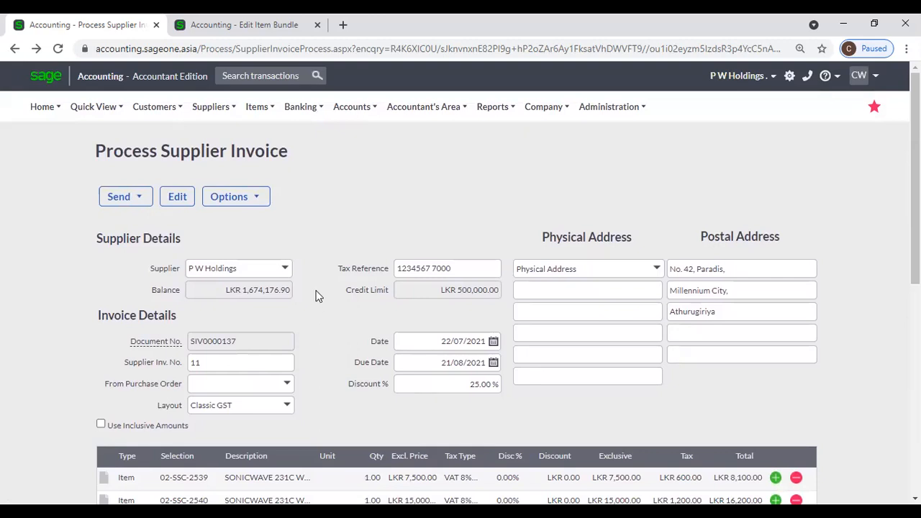
{"action": "scroll", "coordinate": [316, 294], "scroll_direction": "down", "scroll_amount": 3}
{"action": "scroll", "coordinate": [316, 294], "scroll_direction": "up", "scroll_amount": 3}
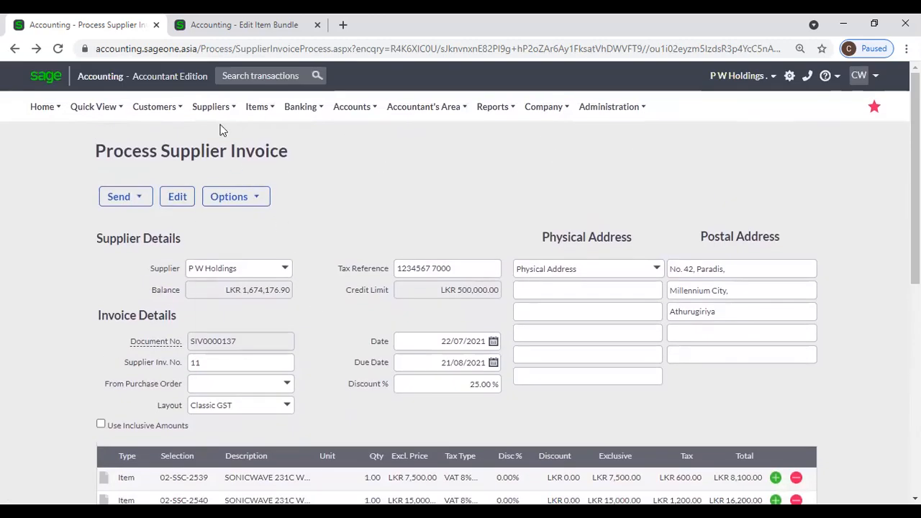
- Open the list of supplier invoices
{"action": "mouse_move", "coordinate": [214, 107]}
{"action": "mouse_move", "coordinate": [226, 177]}
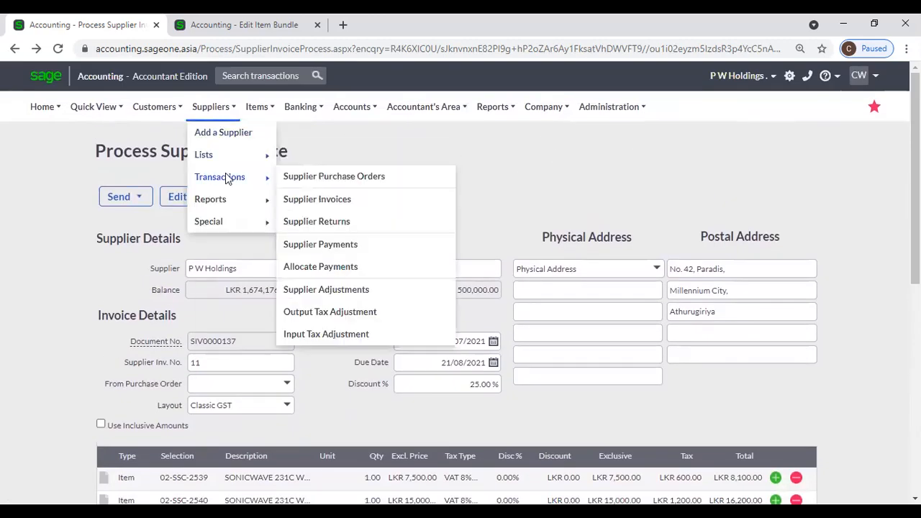
{"action": "left_click", "coordinate": [324, 201]}
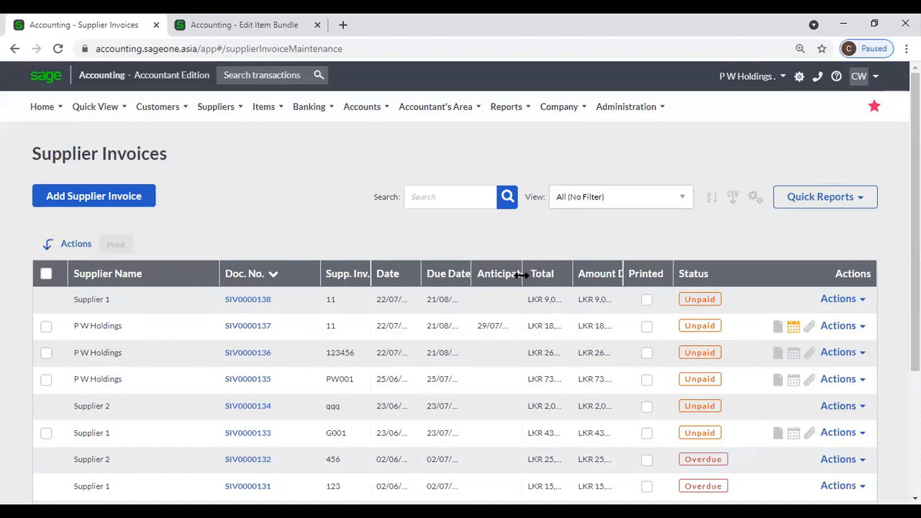
- Adjust the widths of the Anticipated, Total, Amount Due and Due Date columns in the supplier invoices list
{"action": "left_click_drag", "start_coordinate": [521, 274], "coordinate": [531, 274]}
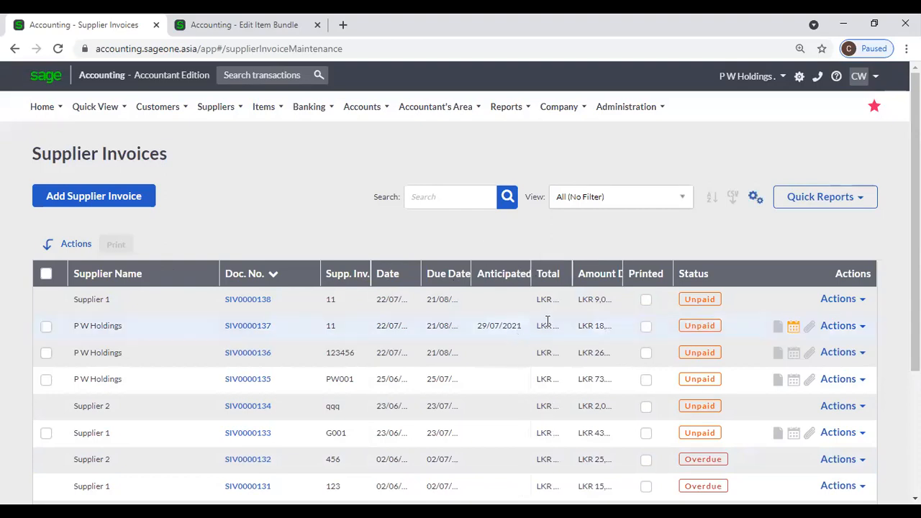
{"action": "mouse_move", "coordinate": [568, 274]}
{"action": "left_mouse_down"}
{"action": "mouse_move", "coordinate": [585, 274]}
{"action": "mouse_move", "coordinate": [560, 274]}
{"action": "left_mouse_up"}
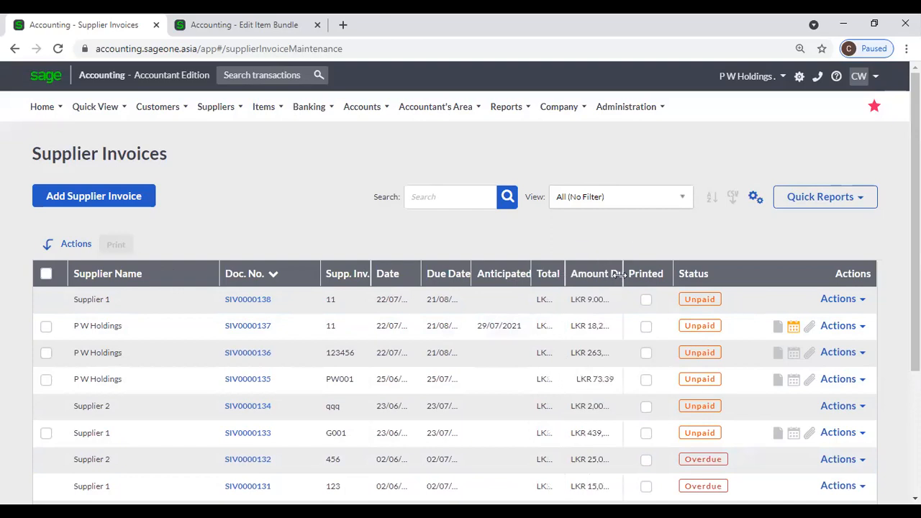
{"action": "left_click_drag", "start_coordinate": [619, 273], "coordinate": [703, 274]}
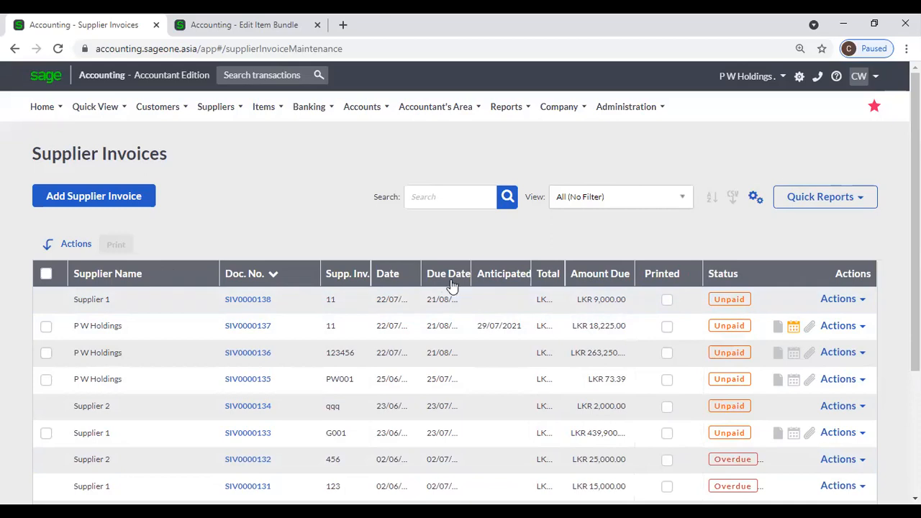
{"action": "left_click_drag", "start_coordinate": [471, 274], "coordinate": [496, 274]}
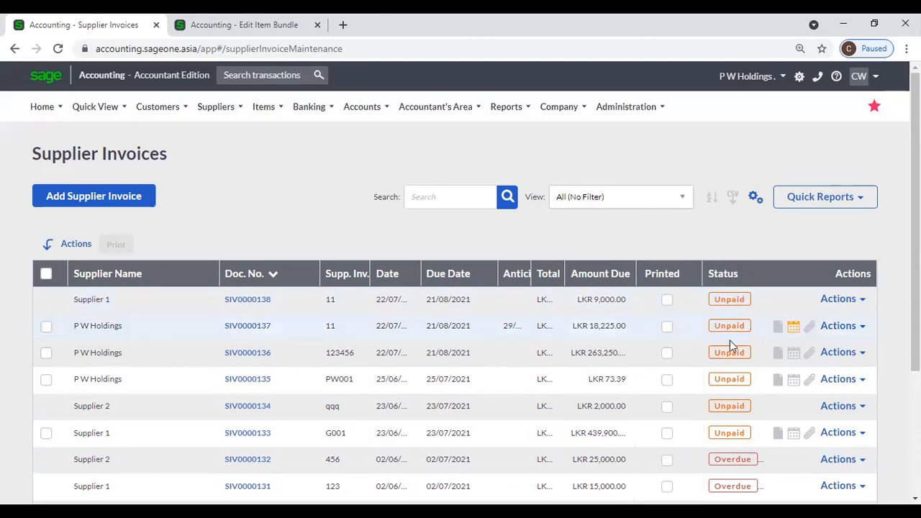
- Sort the supplier invoices by status in ascending order, check page 3, and switch the status sort to descending
{"action": "scroll", "coordinate": [727, 345], "scroll_direction": "down", "scroll_amount": 2}
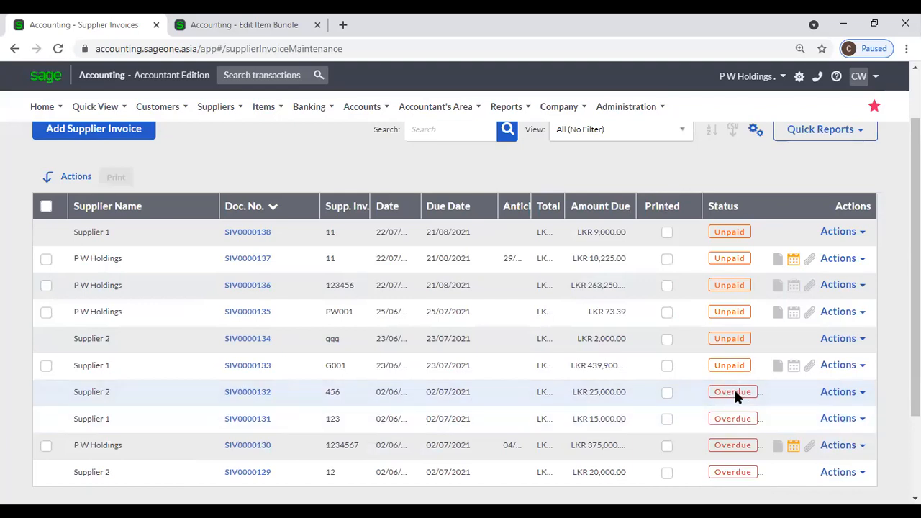
{"action": "left_click", "coordinate": [724, 206]}
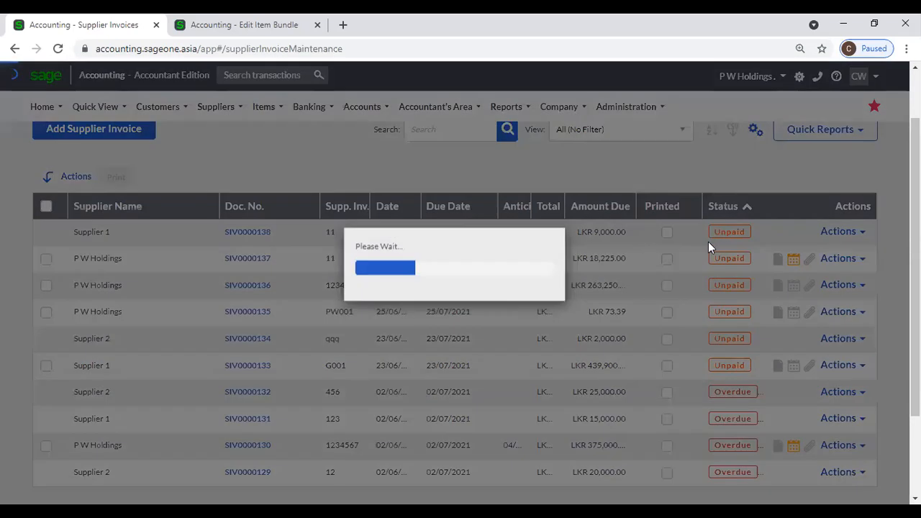
{"action": "scroll", "coordinate": [707, 263], "scroll_direction": "down", "scroll_amount": 3}
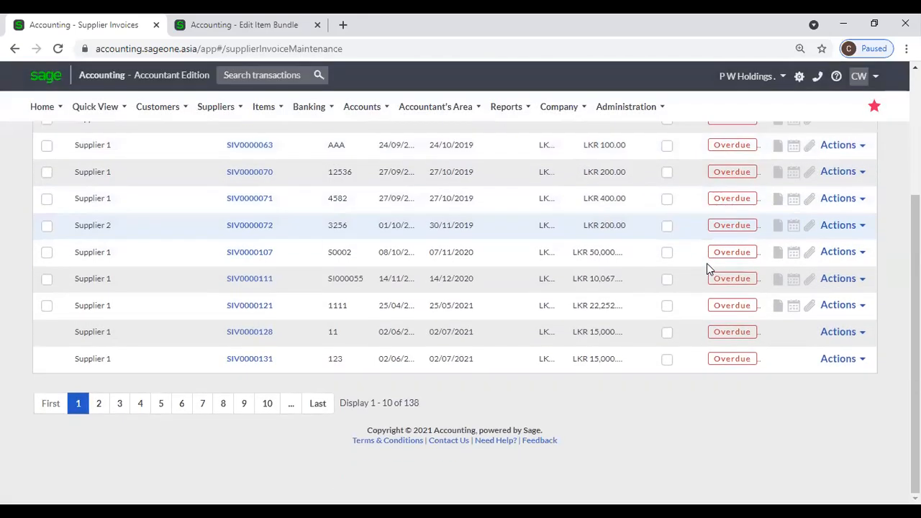
{"action": "left_click", "coordinate": [118, 407]}
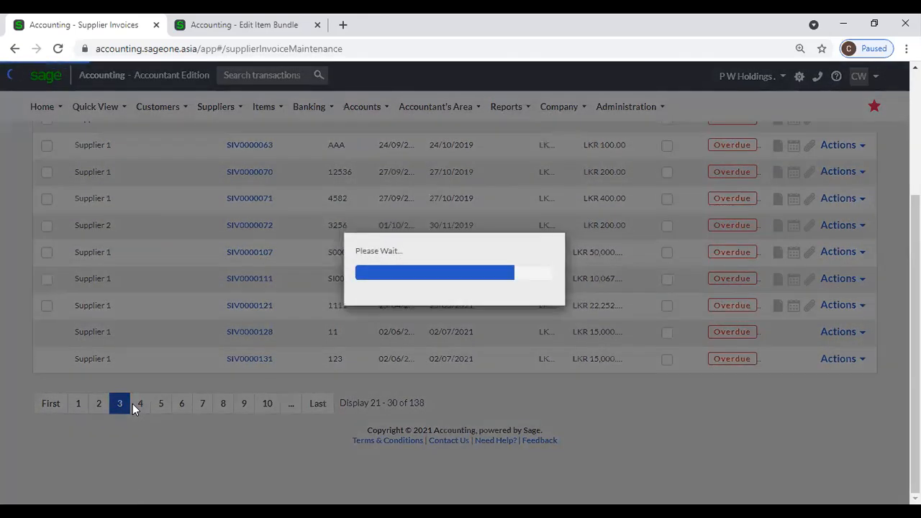
{"action": "scroll", "coordinate": [622, 321], "scroll_direction": "up", "scroll_amount": 3}
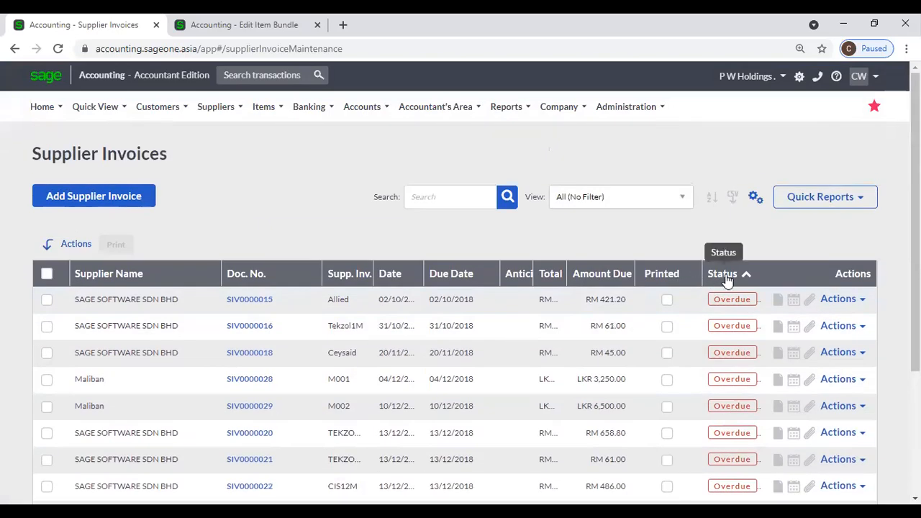
{"action": "left_click", "coordinate": [727, 279]}
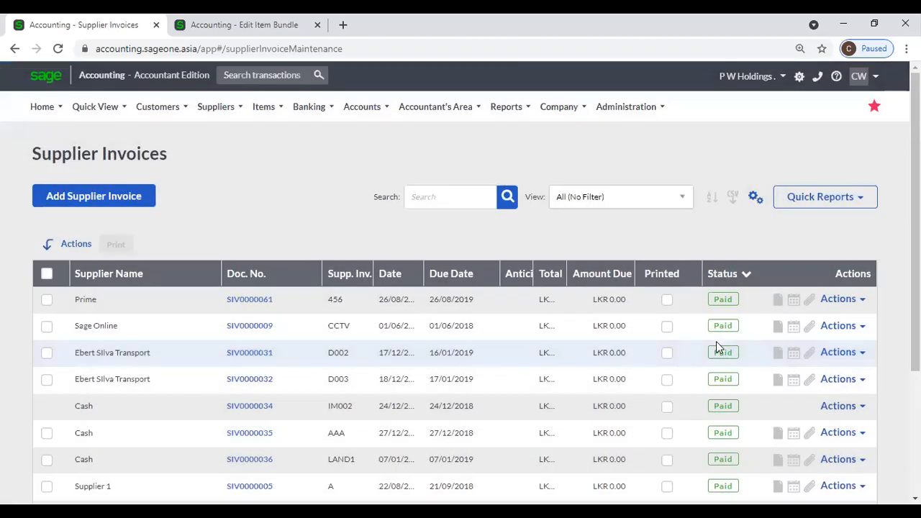
- Sort the supplier invoices by status in both directions, ending in descending order, and look over the available view filters
{"action": "scroll", "coordinate": [716, 341], "scroll_direction": "down", "scroll_amount": 3}
{"action": "scroll", "coordinate": [716, 338], "scroll_direction": "up", "scroll_amount": 3}
{"action": "left_click", "coordinate": [739, 274]}
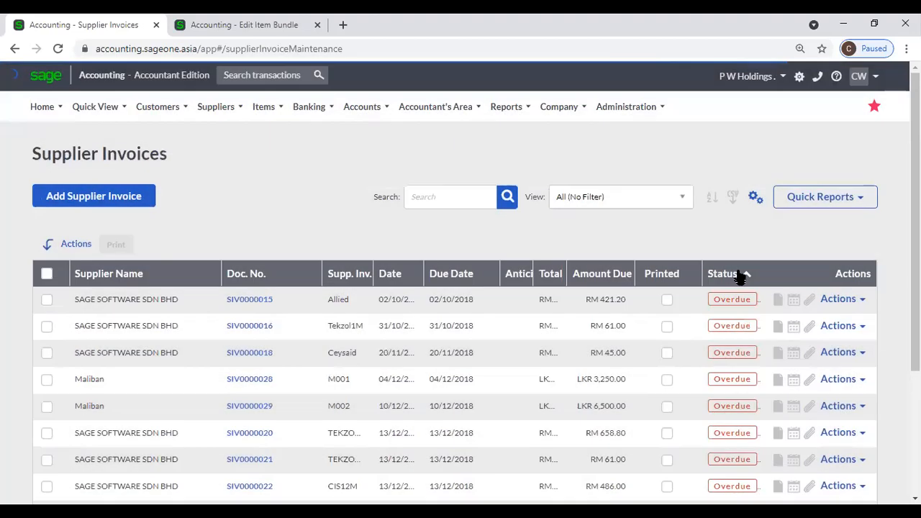
{"action": "left_click", "coordinate": [738, 272]}
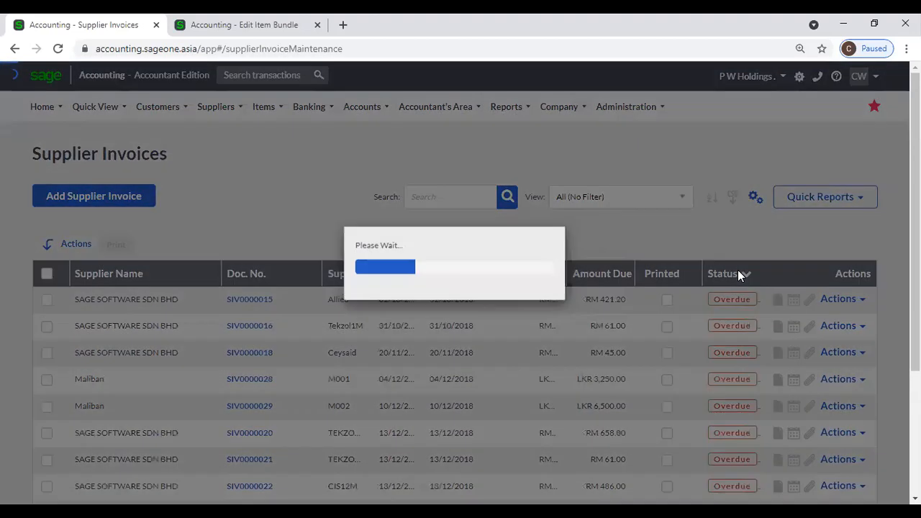
{"action": "left_click", "coordinate": [684, 200]}
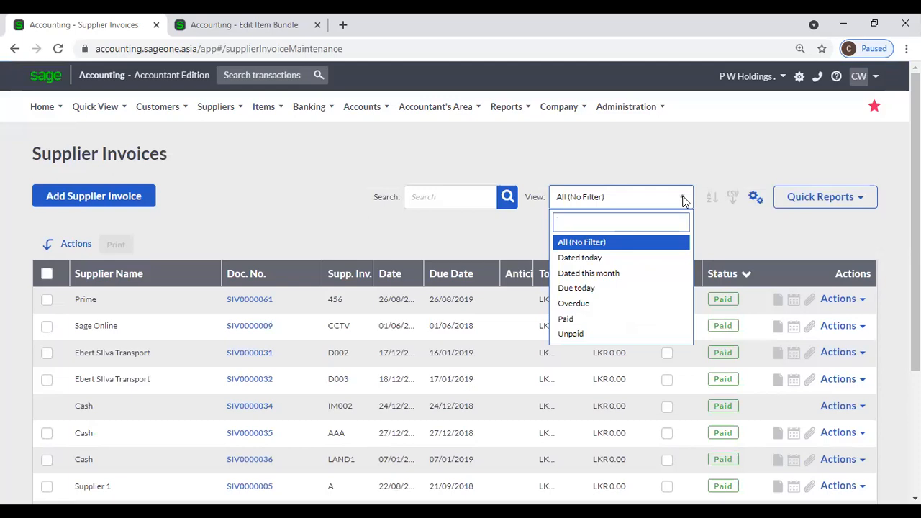
{"action": "left_click", "coordinate": [621, 170]}
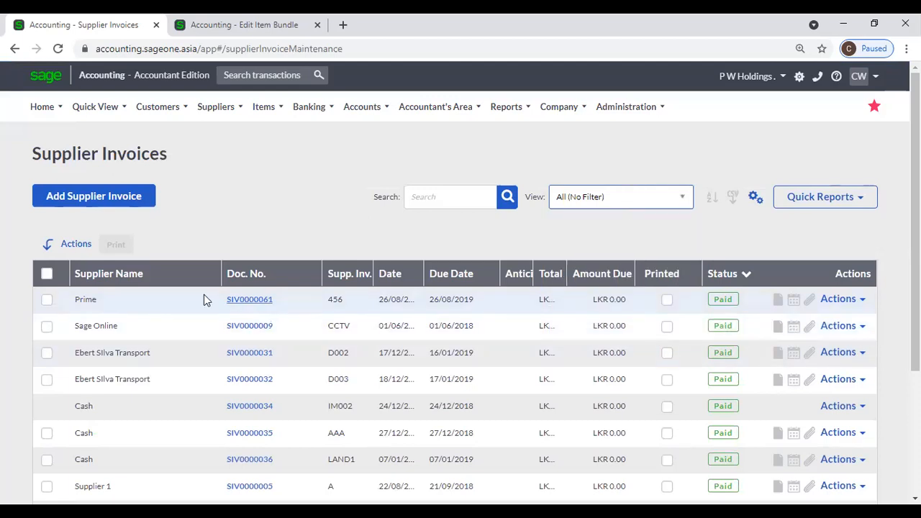
- Sort the supplier invoices by document number in descending order and look through the listed invoices
{"action": "left_click", "coordinate": [265, 284]}
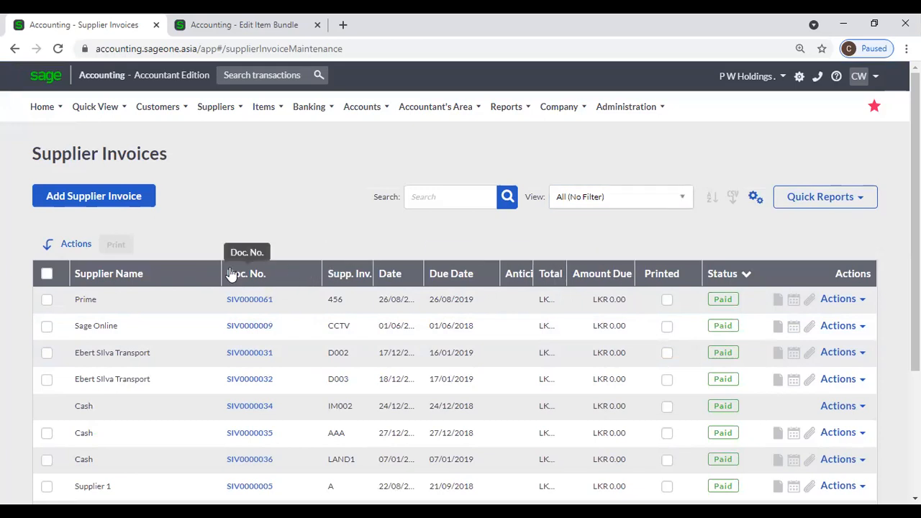
{"action": "left_click", "coordinate": [265, 279]}
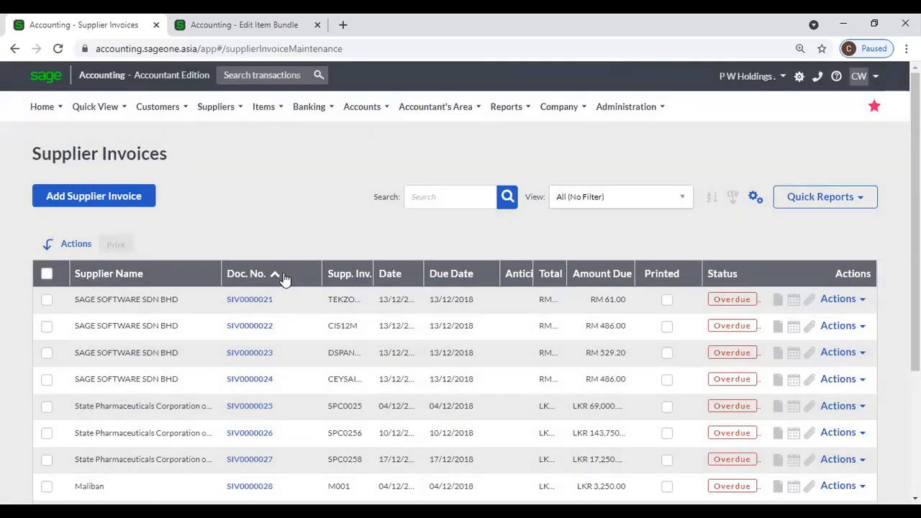
{"action": "left_click", "coordinate": [284, 278]}
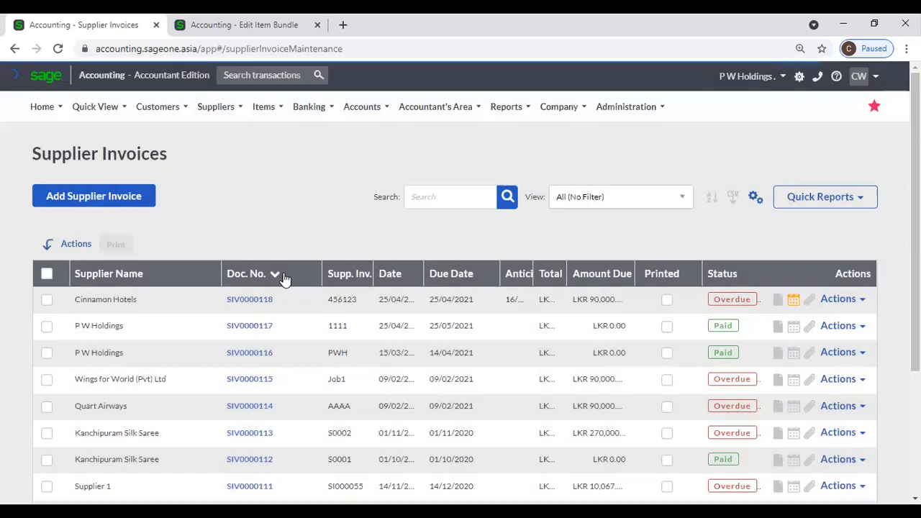
{"action": "left_click", "coordinate": [284, 273]}
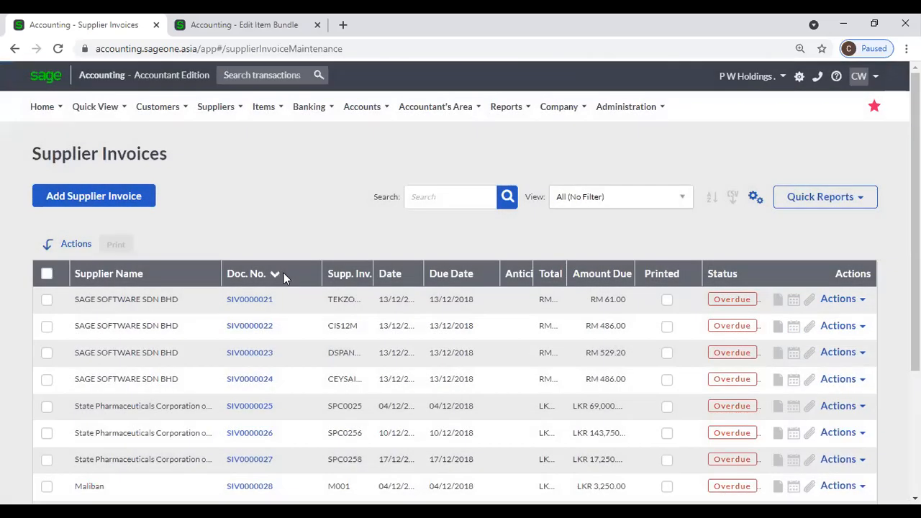
{"action": "left_click", "coordinate": [284, 273]}
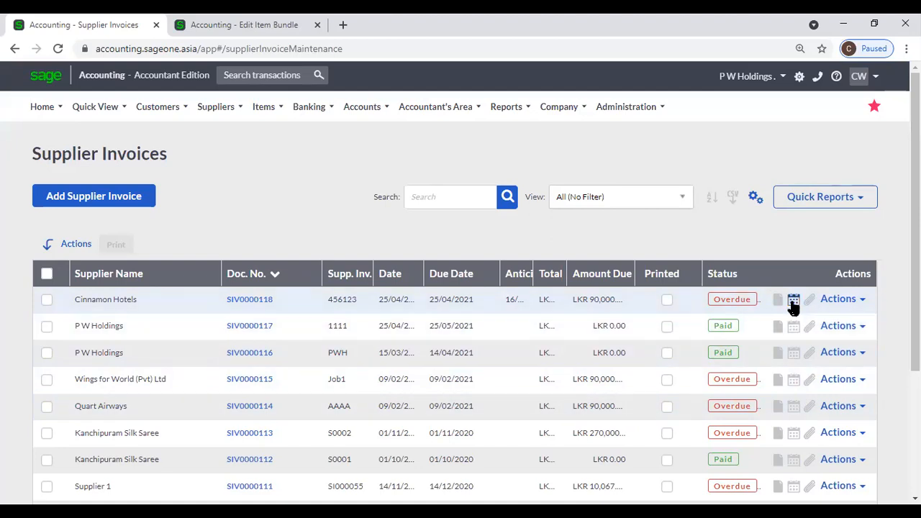
{"action": "scroll", "coordinate": [793, 306], "scroll_direction": "down", "scroll_amount": 1}
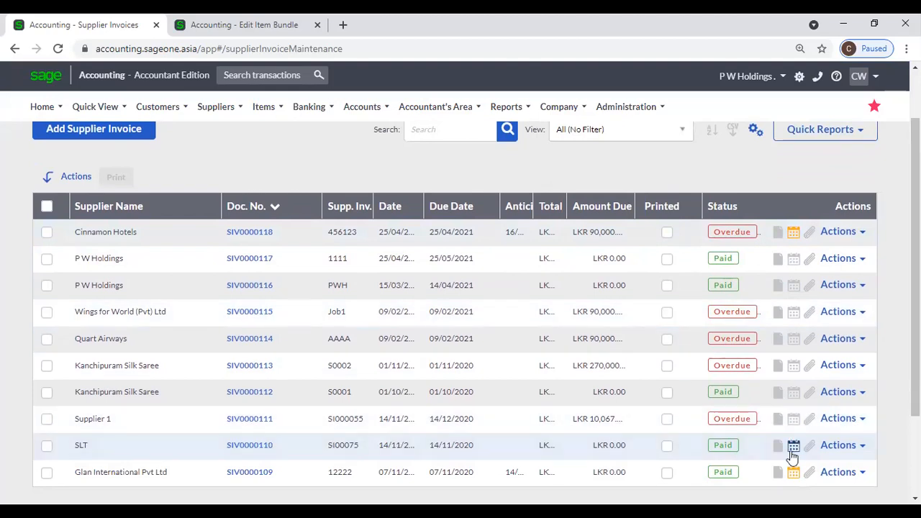
{"action": "scroll", "coordinate": [792, 456], "scroll_direction": "up", "scroll_amount": 1}
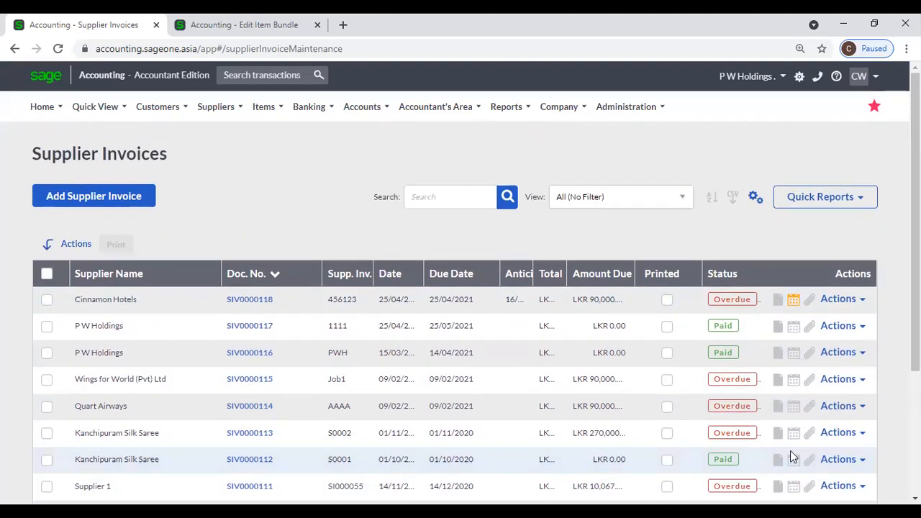
- Search the supplier invoices for "P W", look through the matching rows and clear the search
{"action": "left_click", "coordinate": [442, 198]}
{"action": "type", "text": "P W"}
{"action": "key", "text": "Return"}
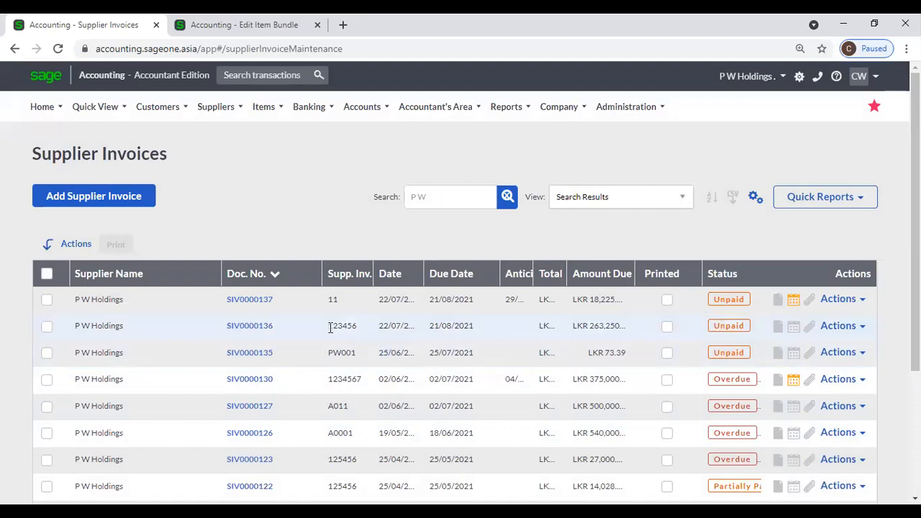
{"action": "scroll", "coordinate": [142, 345], "scroll_direction": "down", "scroll_amount": 2}
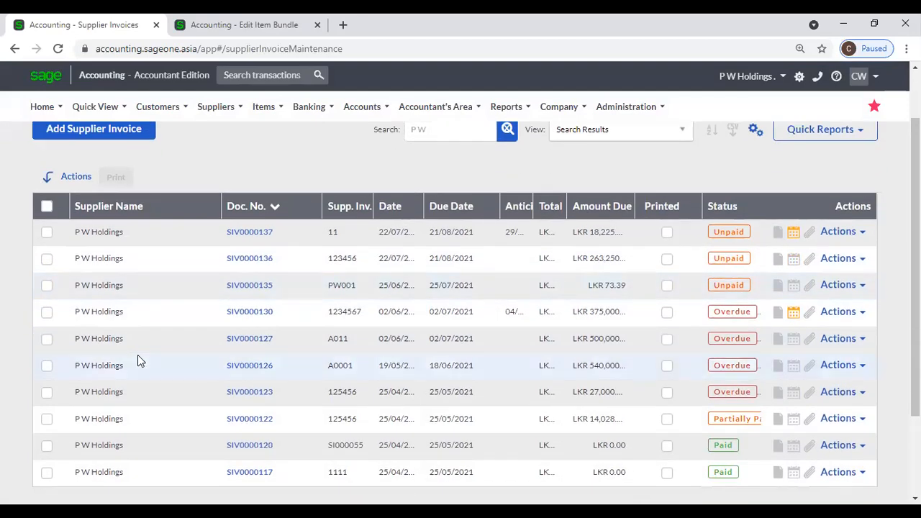
{"action": "scroll", "coordinate": [139, 356], "scroll_direction": "up", "scroll_amount": 2}
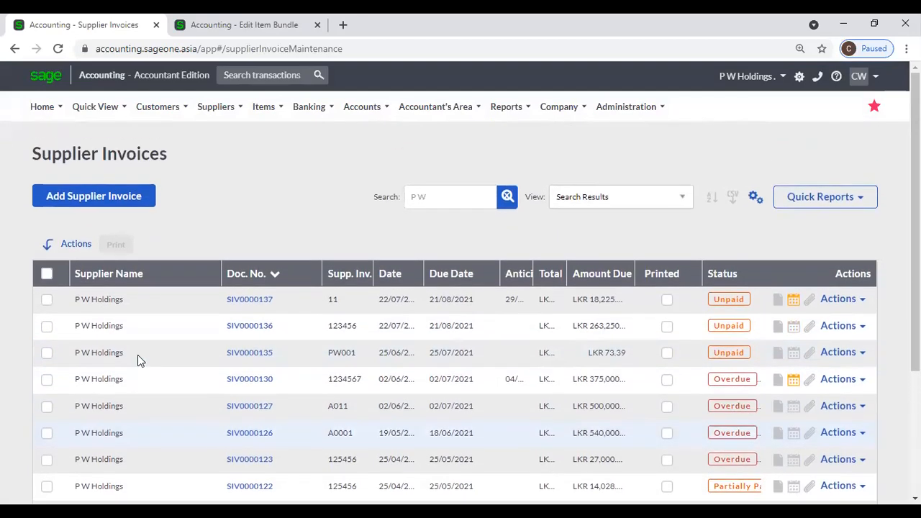
{"action": "left_click", "coordinate": [509, 198]}
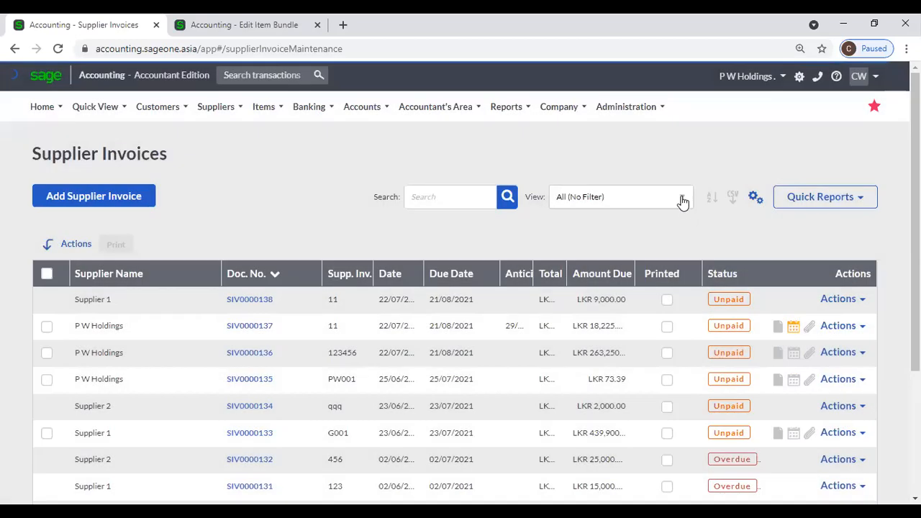
- Filter the supplier invoice list by Overdue, and replace that filter with Dated today
{"action": "left_click", "coordinate": [683, 201]}
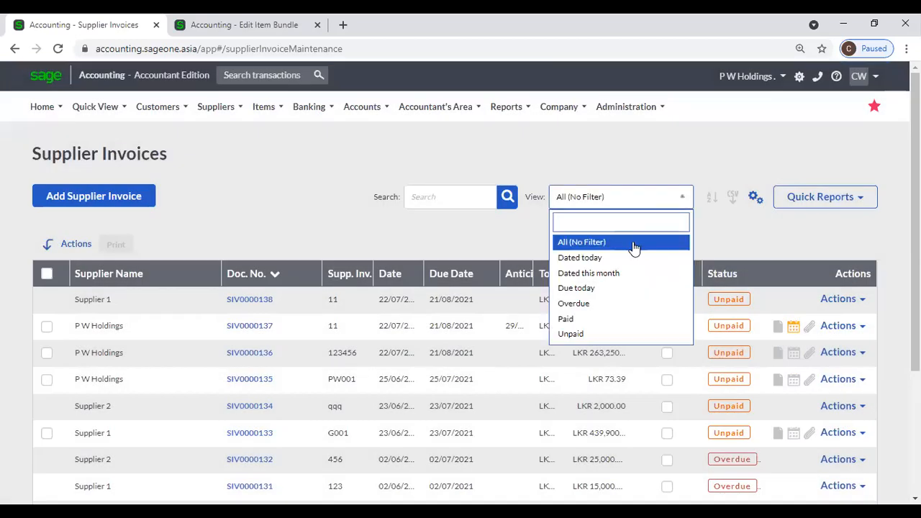
{"action": "left_click", "coordinate": [616, 304]}
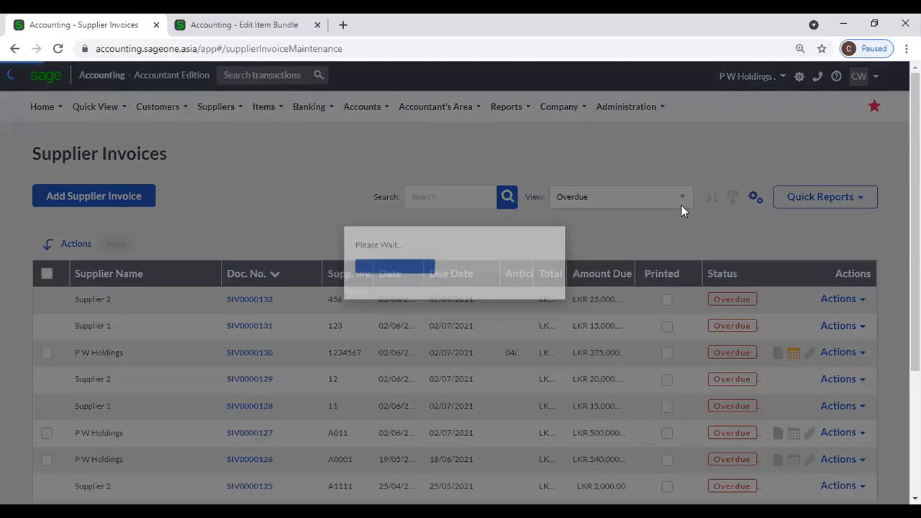
{"action": "left_click", "coordinate": [682, 202]}
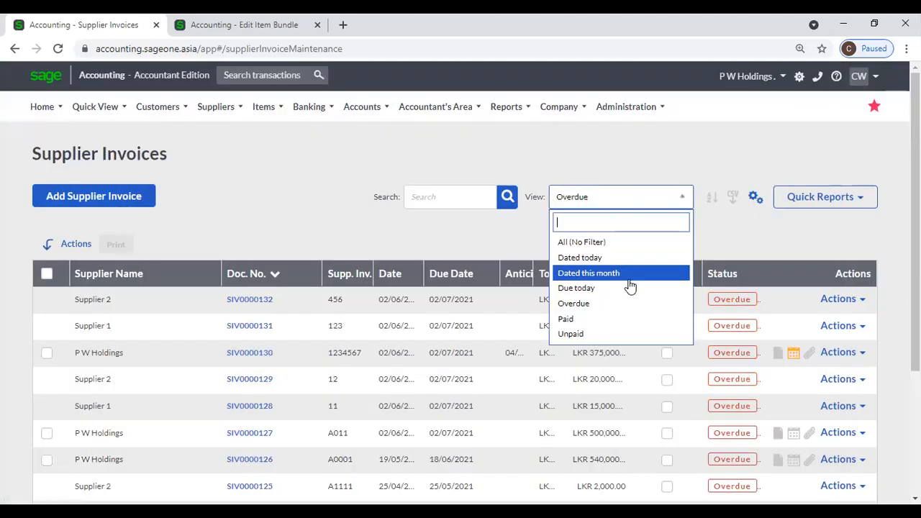
{"action": "left_click", "coordinate": [622, 258]}
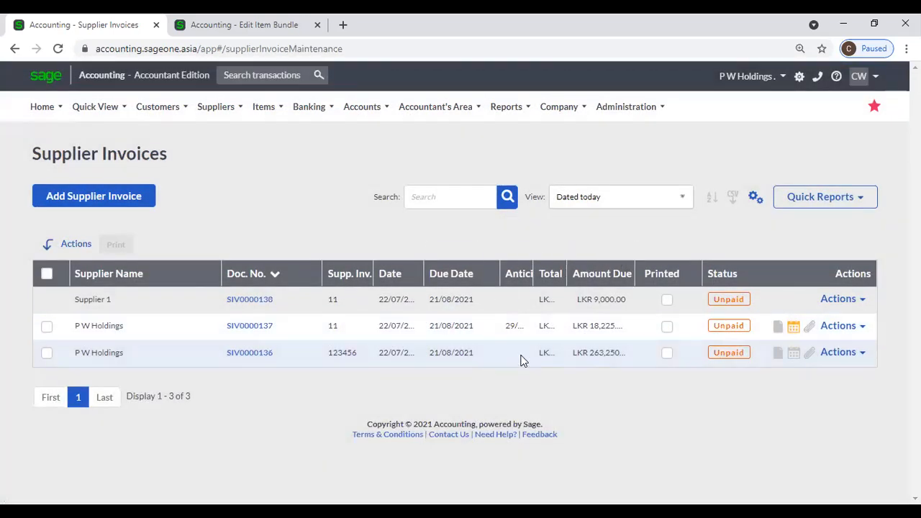
- Apply a two-level sort to the invoices: Supplier Name from A to Z, followed by Amount Due from Smallest to Largest
{"action": "left_click", "coordinate": [712, 200]}
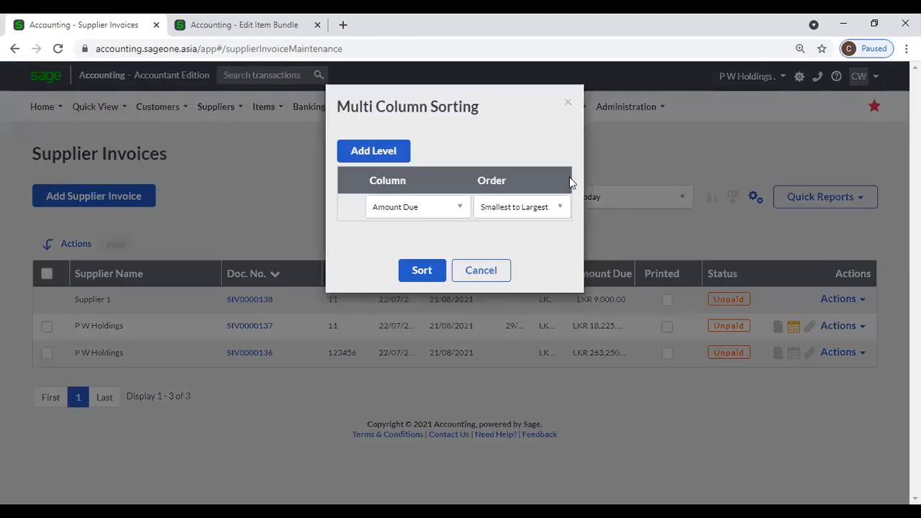
{"action": "left_click", "coordinate": [395, 152]}
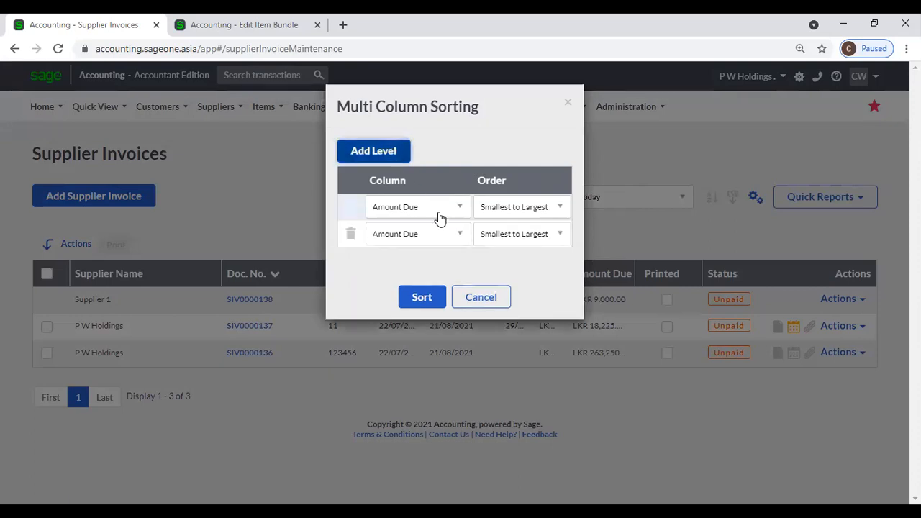
{"action": "left_click", "coordinate": [436, 209]}
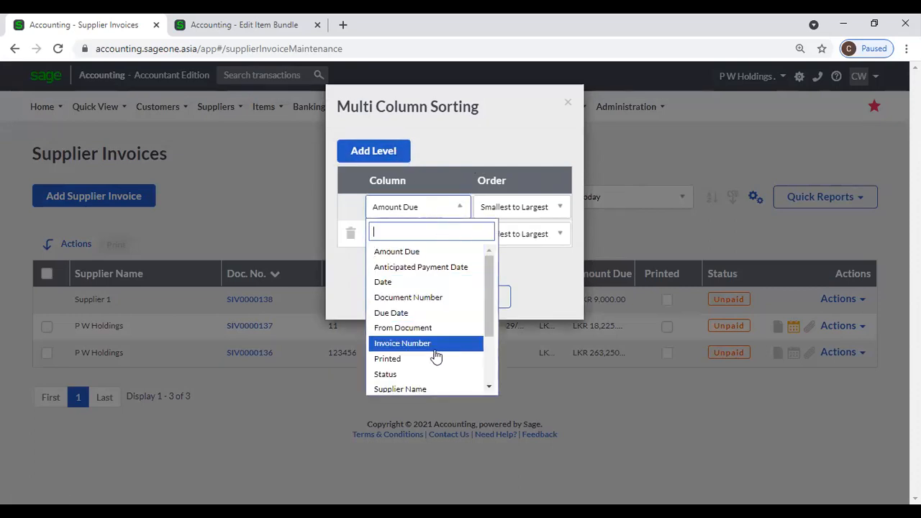
{"action": "scroll", "coordinate": [436, 358], "scroll_direction": "down", "scroll_amount": 2}
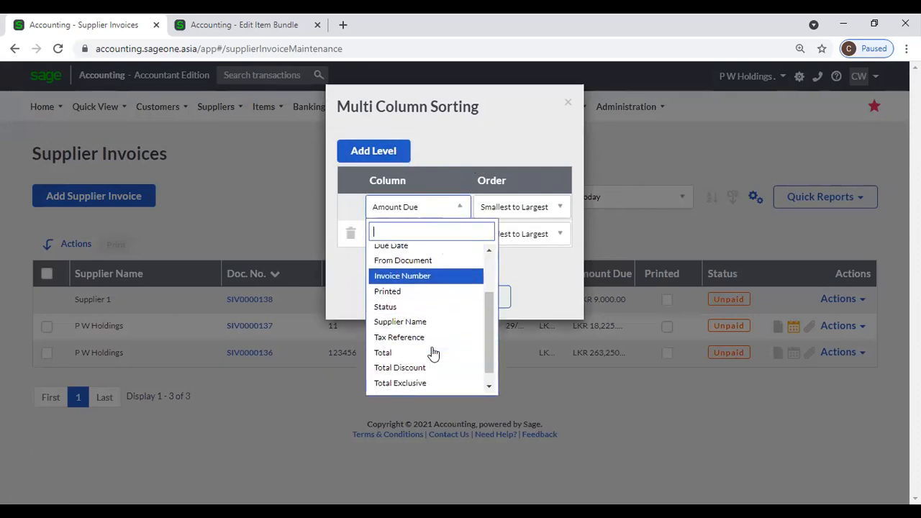
{"action": "left_click", "coordinate": [408, 324]}
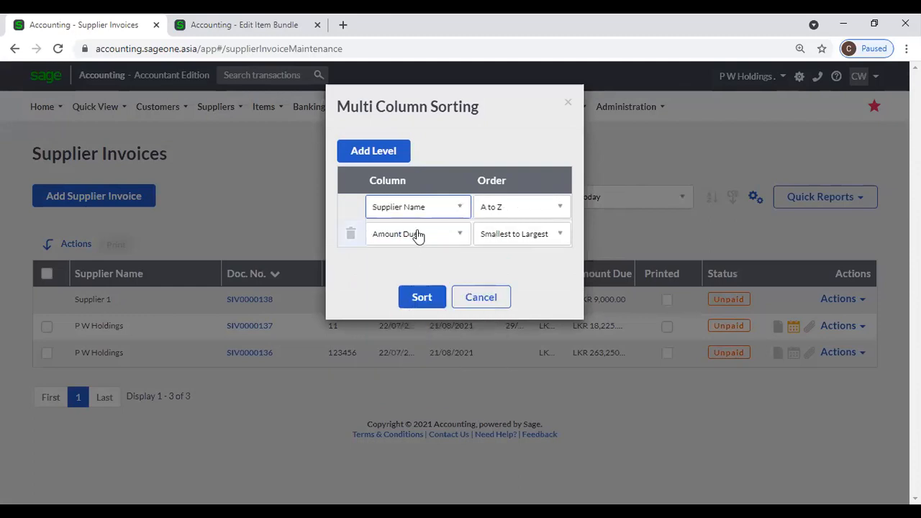
{"action": "left_click", "coordinate": [422, 297]}
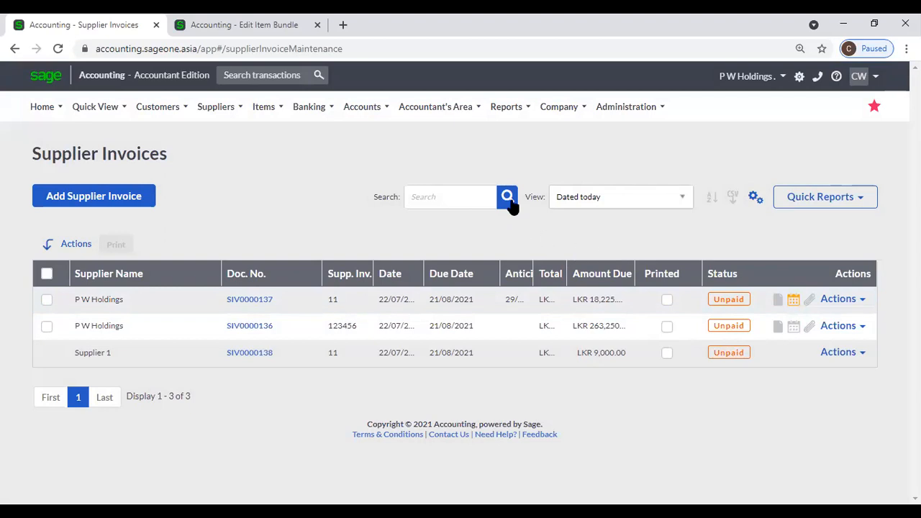
- Set the invoice list view back to All (No Filter) and start a new supplier invoice
{"action": "left_click", "coordinate": [648, 205]}
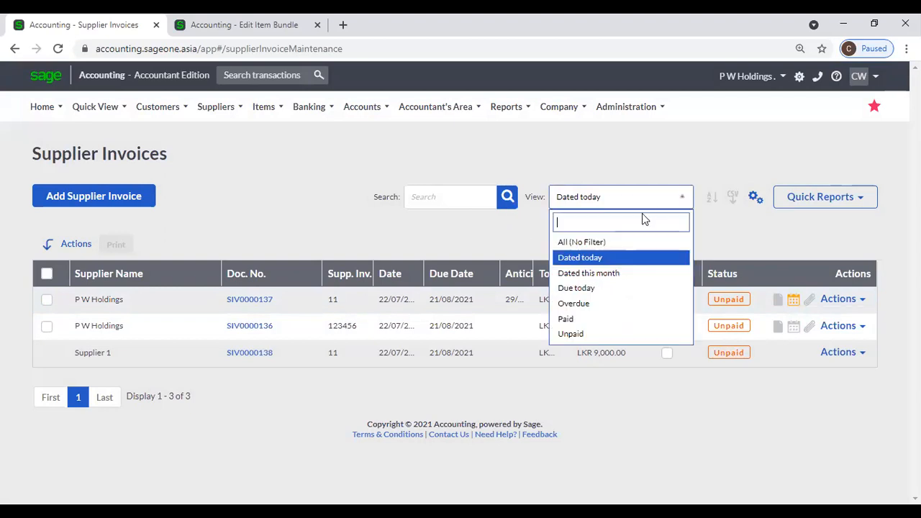
{"action": "left_click", "coordinate": [606, 241]}
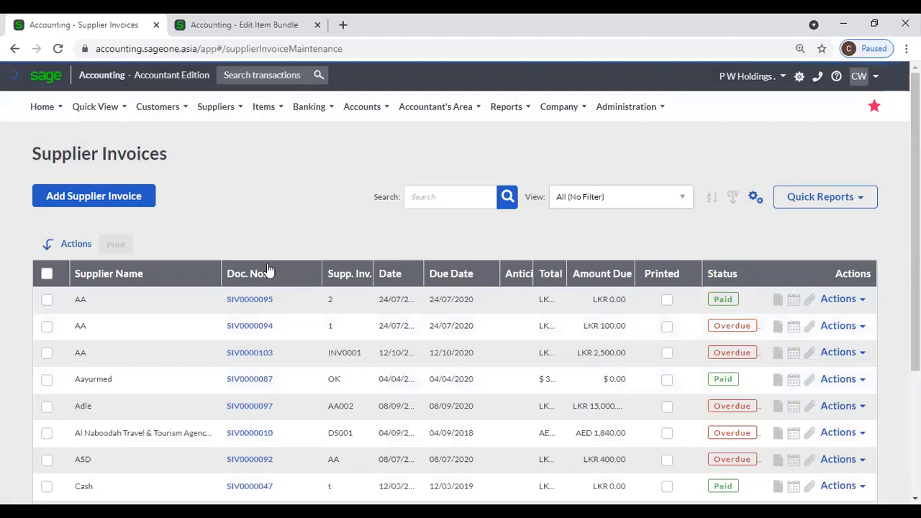
{"action": "scroll", "coordinate": [268, 269], "scroll_direction": "down", "scroll_amount": 1}
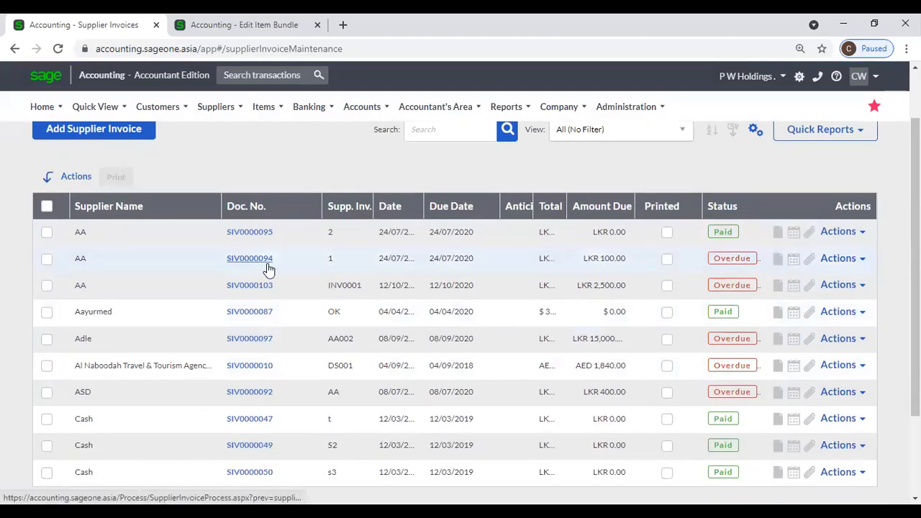
{"action": "scroll", "coordinate": [267, 270], "scroll_direction": "up", "scroll_amount": 1}
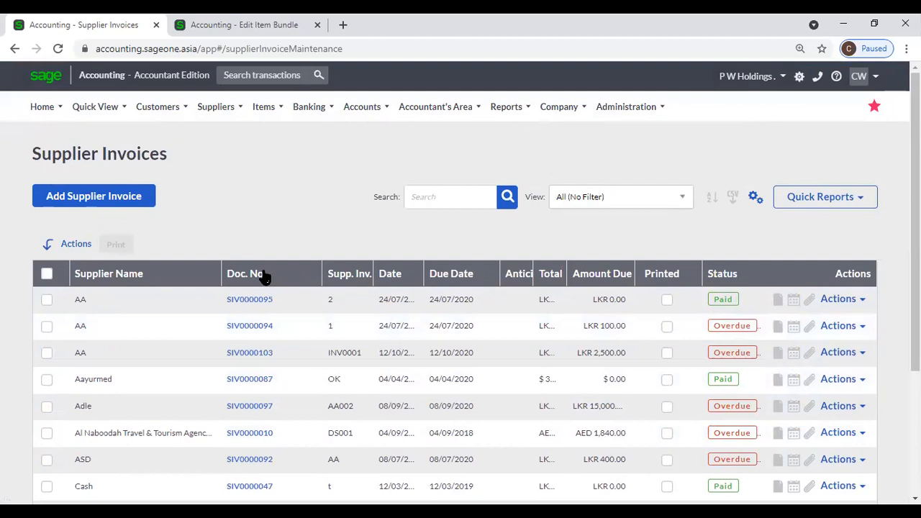
{"action": "left_click", "coordinate": [66, 201]}
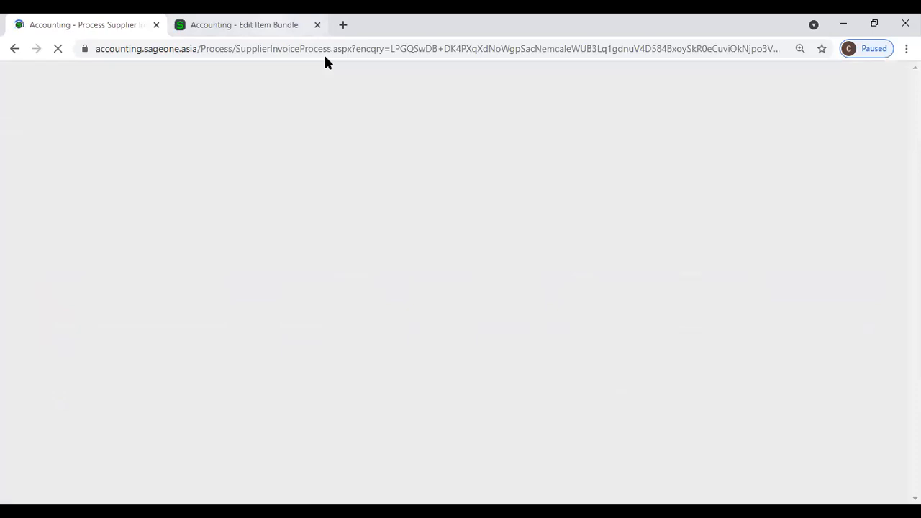
- Switch to the Edit Item Bundle browser tab, open a blank new supplier form and examine its currency options
{"action": "left_click", "coordinate": [245, 24]}
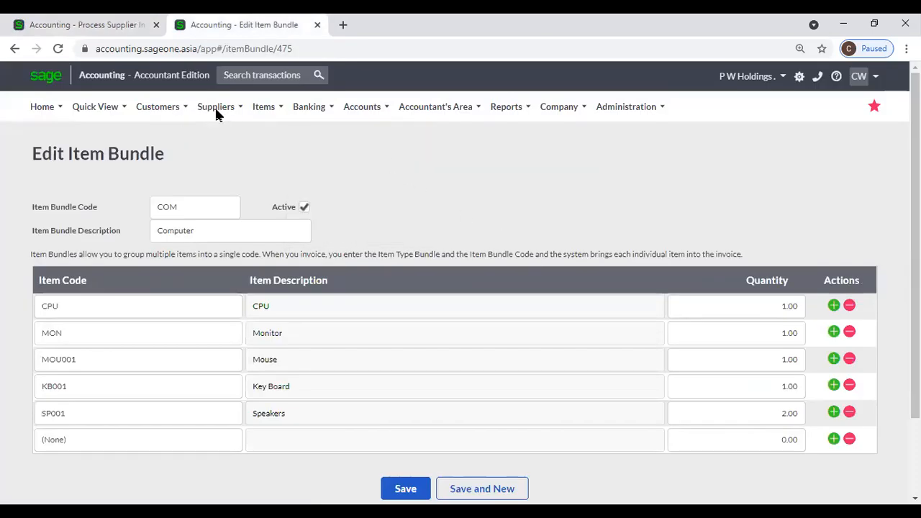
{"action": "mouse_move", "coordinate": [216, 108]}
{"action": "left_click", "coordinate": [219, 137]}
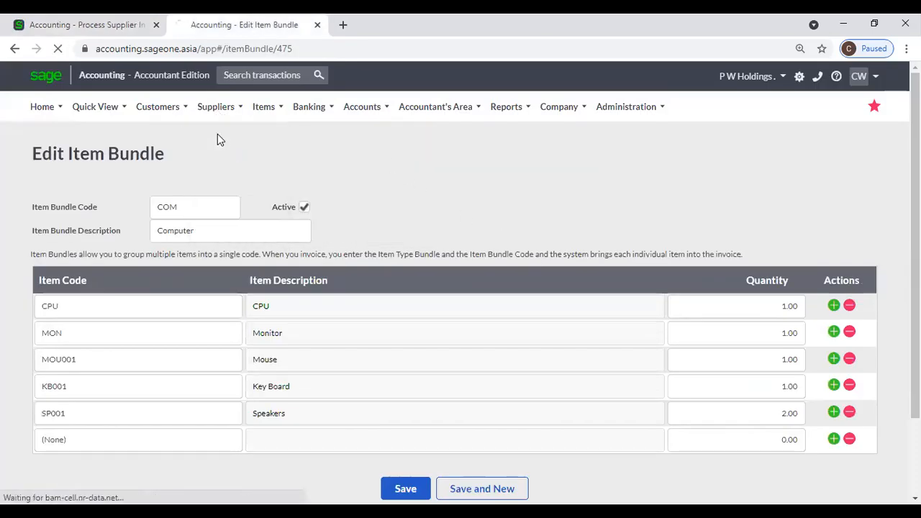
{"action": "scroll", "coordinate": [640, 325], "scroll_direction": "down", "scroll_amount": 4}
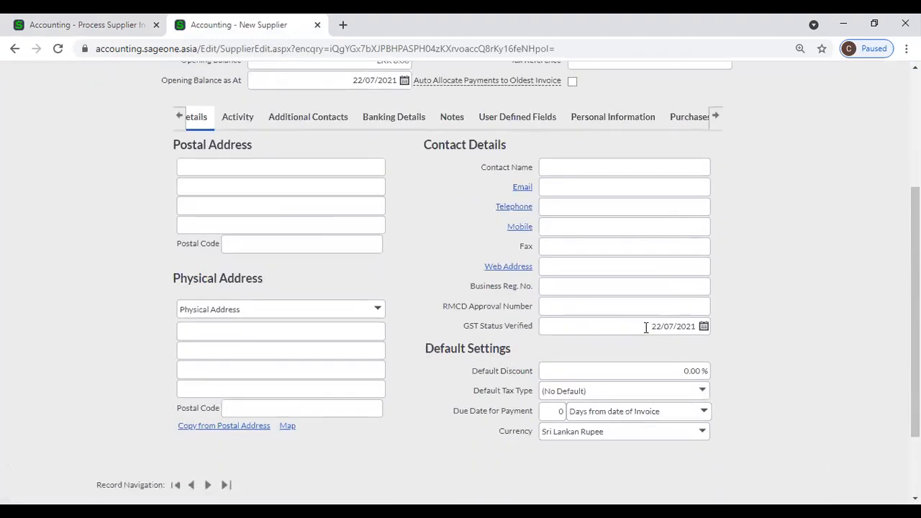
{"action": "left_click", "coordinate": [700, 336]}
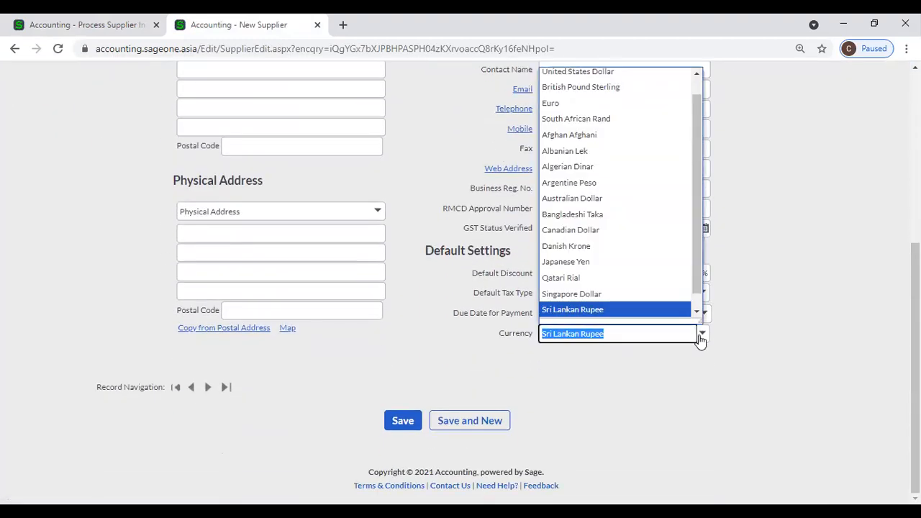
{"action": "left_click", "coordinate": [701, 339]}
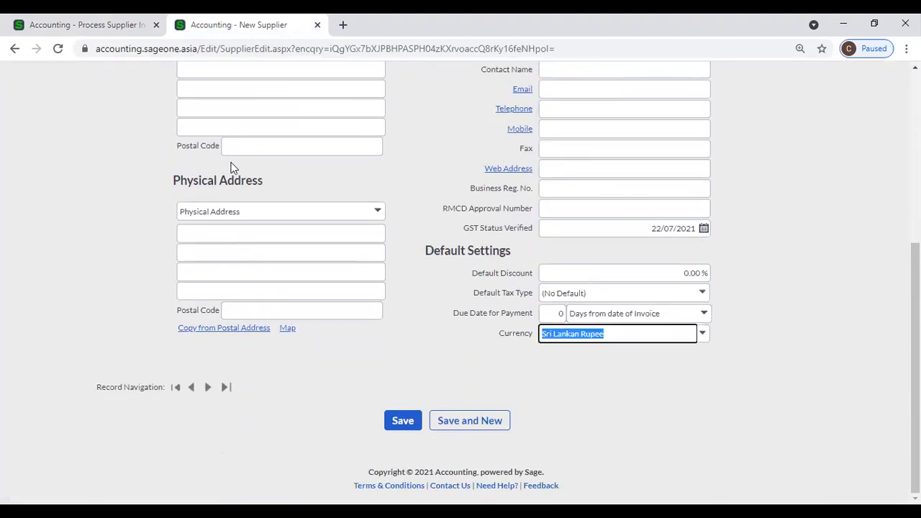
- Switch to the Process Supplier Invoice tab, choose Aayurmed as the supplier, and replace it with Al Naboodah Travel & Tourism Agencies LLC
{"action": "left_click", "coordinate": [68, 24]}
{"action": "type", "text": "Ay"}
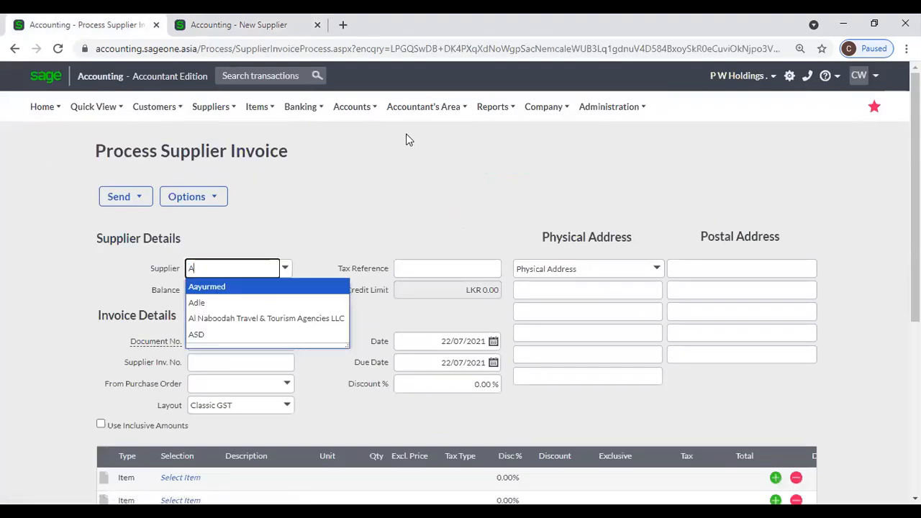
{"action": "left_click", "coordinate": [314, 288]}
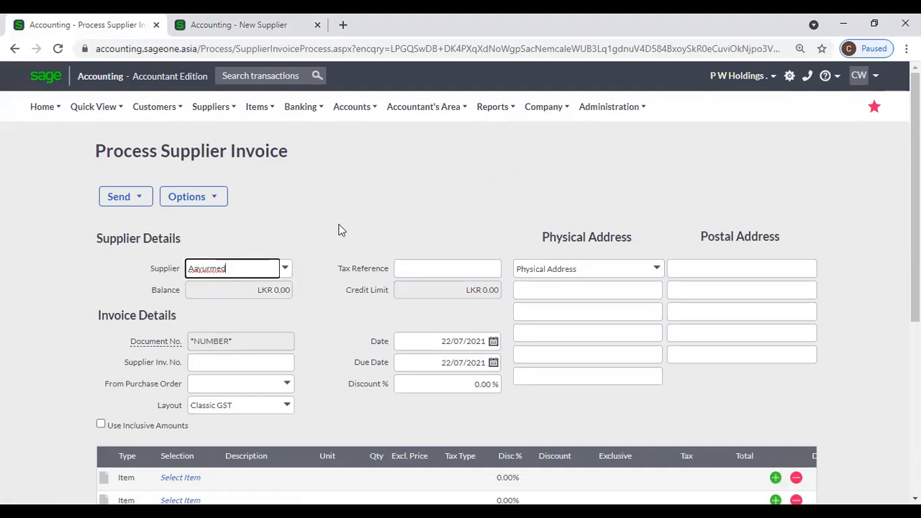
{"action": "scroll", "coordinate": [346, 207], "scroll_direction": "down", "scroll_amount": 2}
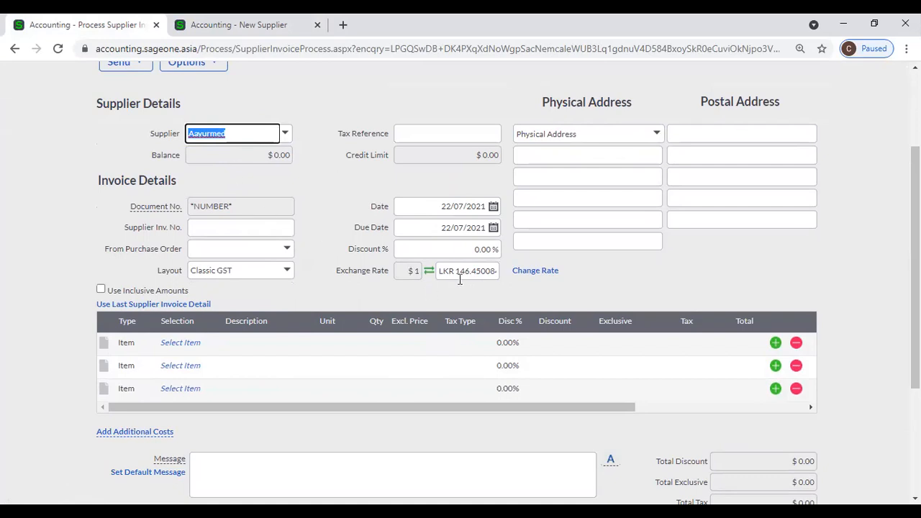
{"action": "left_click", "coordinate": [460, 277]}
{"action": "left_click", "coordinate": [279, 135]}
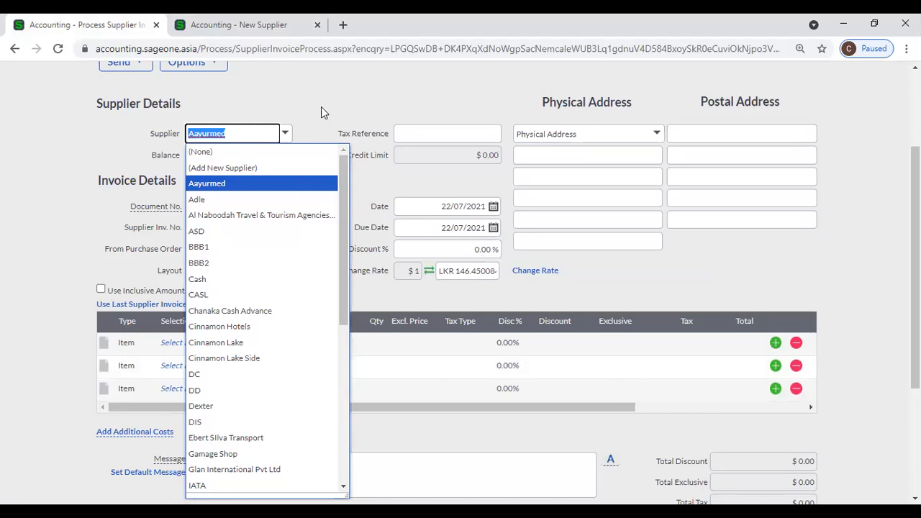
{"action": "left_click", "coordinate": [274, 214]}
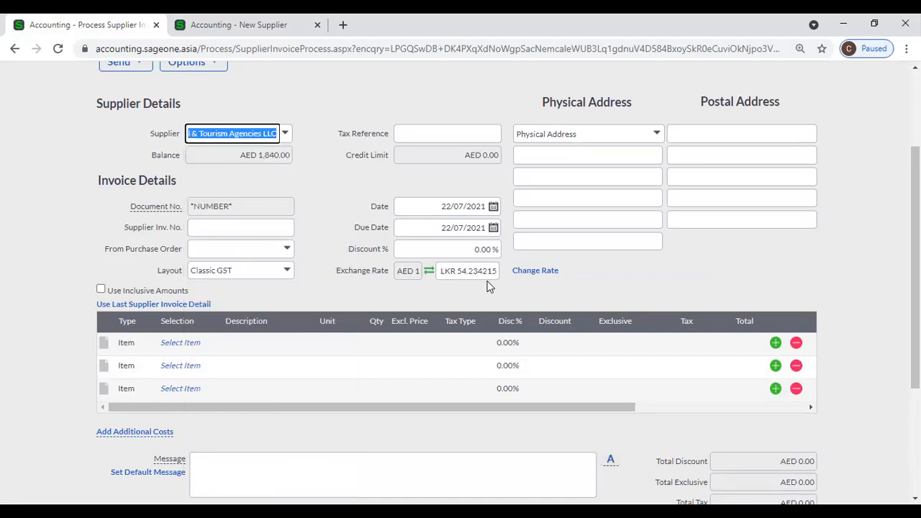
- Add item 02-SSC-2539, SONICWAVE 231C WIRELESS ACCESS POINT, to the first line of the supplier invoice
{"action": "left_click", "coordinate": [186, 344]}
{"action": "left_click", "coordinate": [211, 343]}
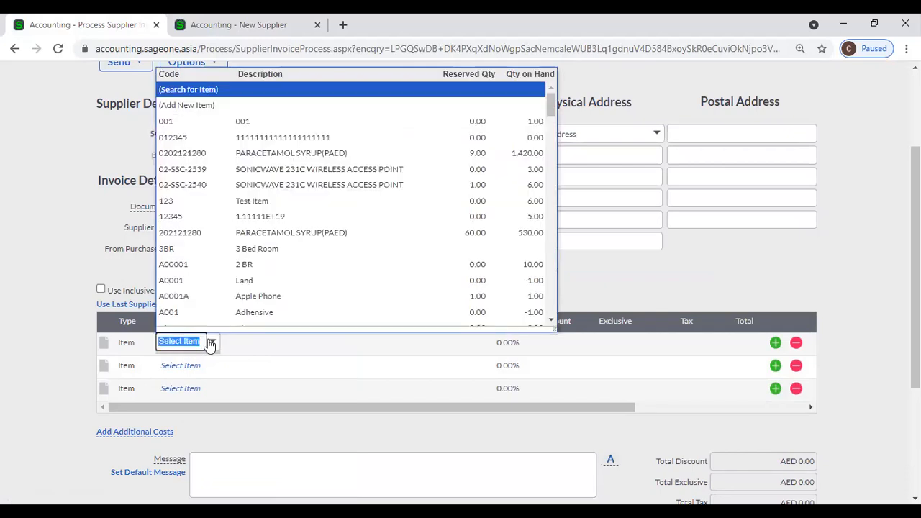
{"action": "left_click", "coordinate": [330, 168]}
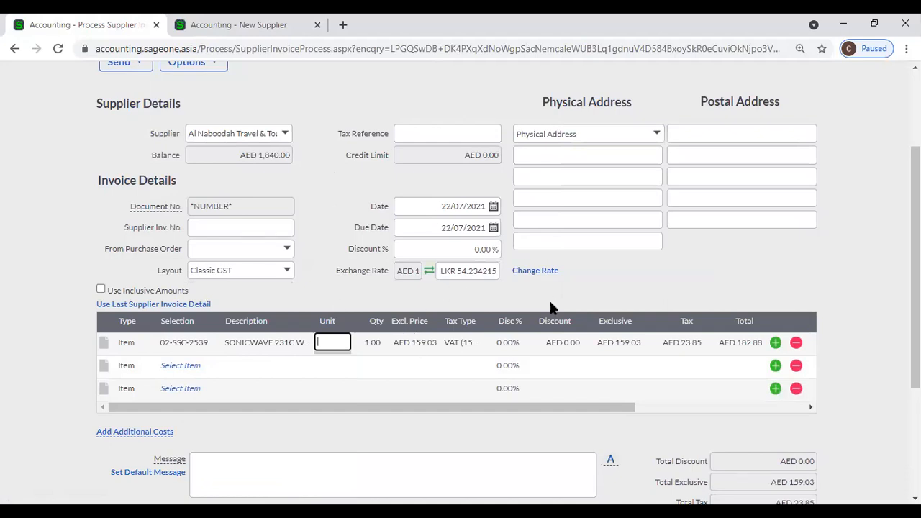
- Examine the invoice line's home-currency amount, the invoice totals and the exchange rate field
{"action": "left_click_drag", "start_coordinate": [544, 405], "coordinate": [702, 354]}
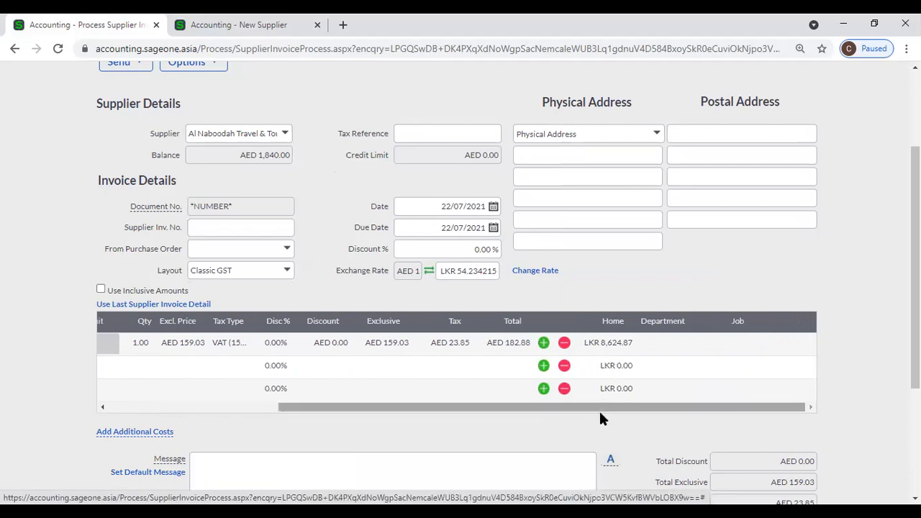
{"action": "scroll", "coordinate": [625, 395], "scroll_direction": "down", "scroll_amount": 3}
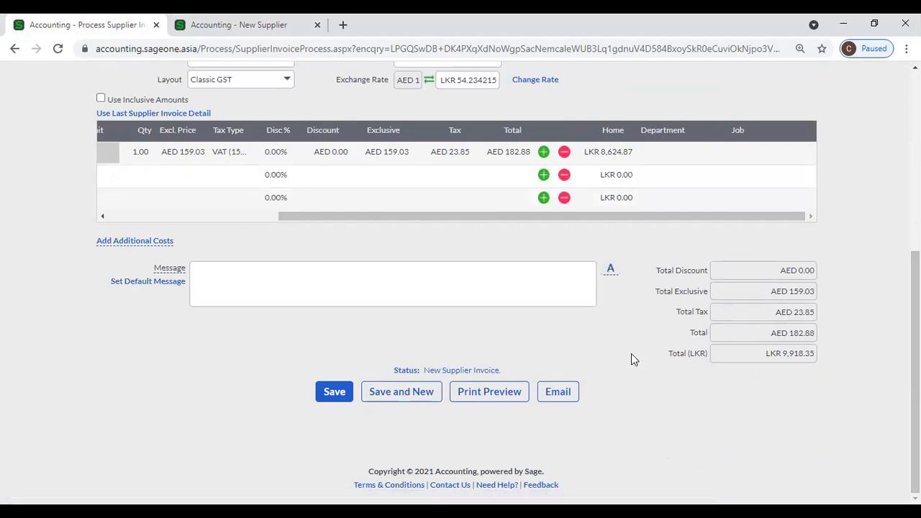
{"action": "scroll", "coordinate": [463, 219], "scroll_direction": "left", "scroll_amount": 3}
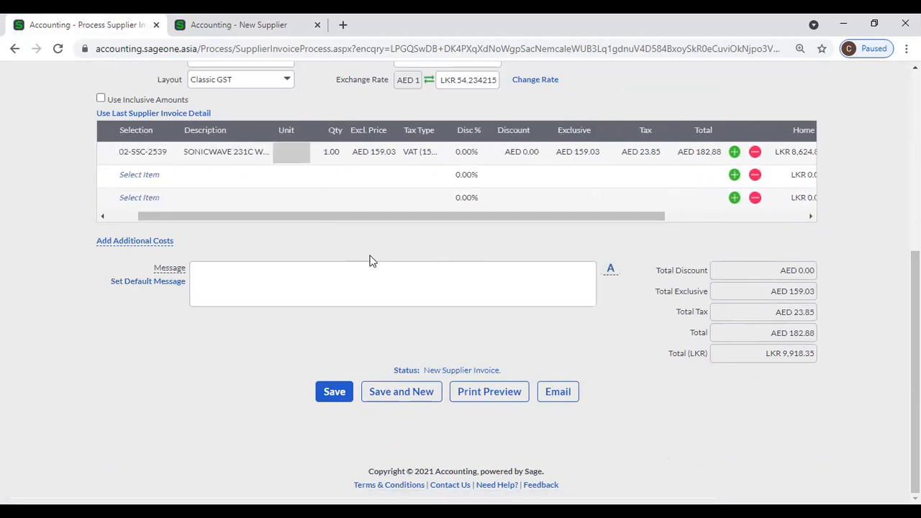
{"action": "scroll", "coordinate": [372, 260], "scroll_direction": "up", "scroll_amount": 2}
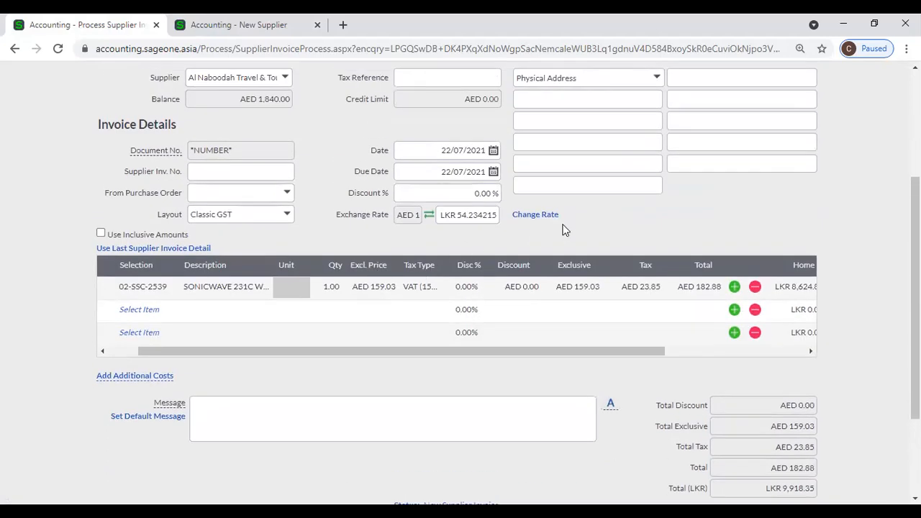
{"action": "scroll", "coordinate": [566, 227], "scroll_direction": "up", "scroll_amount": 2}
{"action": "left_click", "coordinate": [475, 349]}
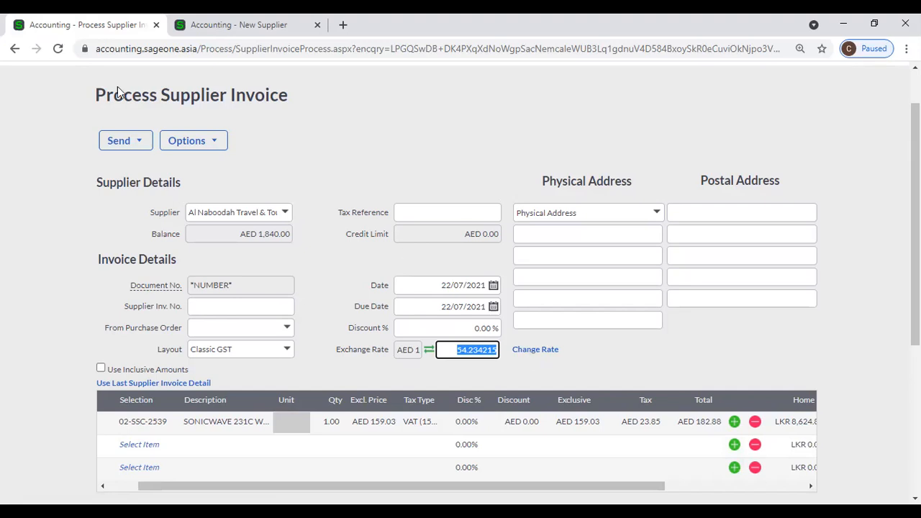
- Switch to the New Supplier browser tab and open the Multi-Currency section of the company settings
{"action": "left_click", "coordinate": [151, 15]}
{"action": "left_click", "coordinate": [237, 24]}
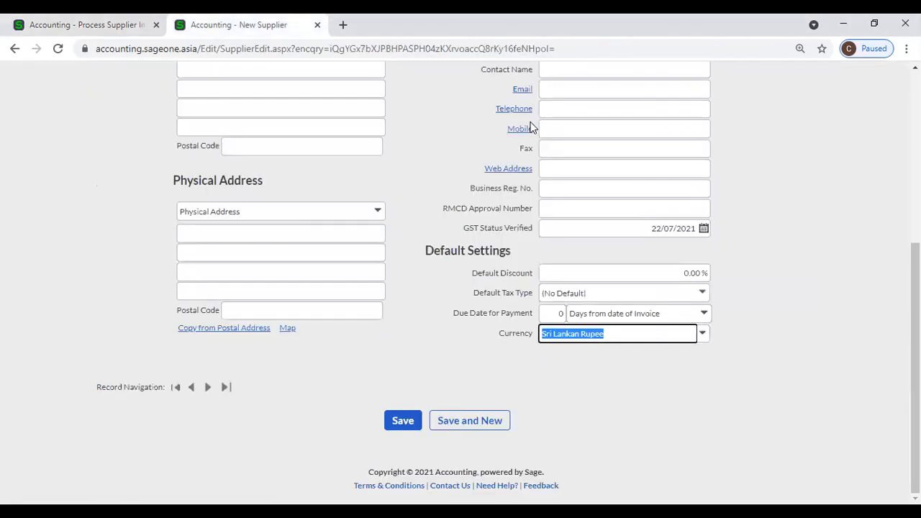
{"action": "scroll", "coordinate": [531, 127], "scroll_direction": "up", "scroll_amount": 5}
{"action": "mouse_move", "coordinate": [536, 117]}
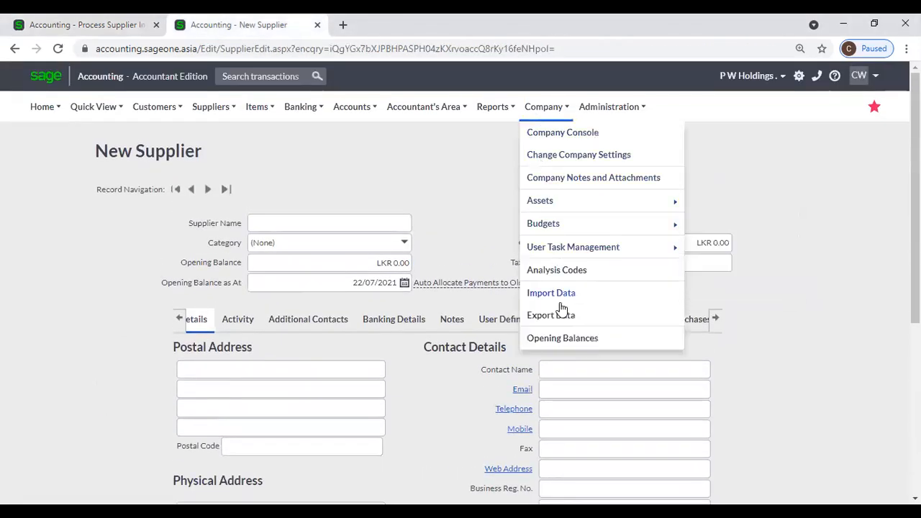
{"action": "left_click", "coordinate": [564, 158]}
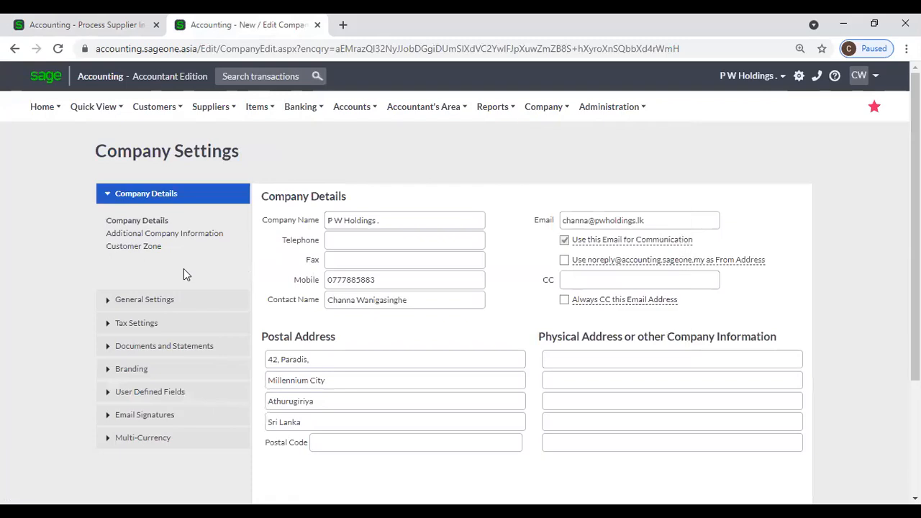
{"action": "scroll", "coordinate": [184, 310], "scroll_direction": "down", "scroll_amount": 1}
{"action": "scroll", "coordinate": [183, 314], "scroll_direction": "down", "scroll_amount": 2}
{"action": "left_click", "coordinate": [154, 315]}
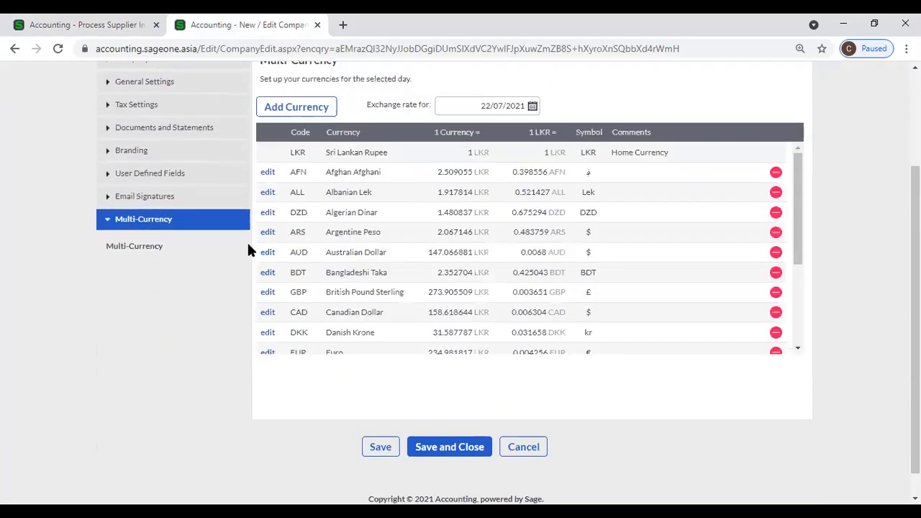
{"action": "scroll", "coordinate": [333, 198], "scroll_direction": "up", "scroll_amount": 2}
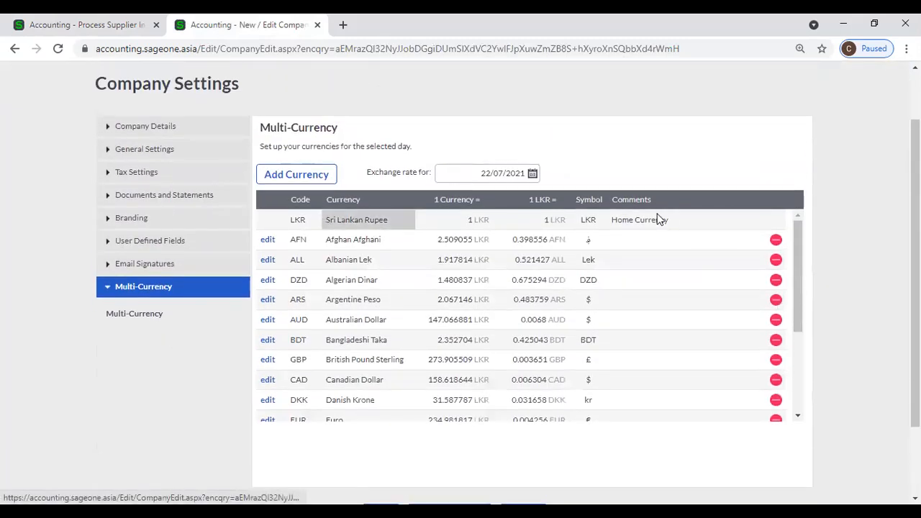
- Open and dismiss the Add Currency dialog, and review the exchange rates in the company's currency list
{"action": "left_click", "coordinate": [320, 176]}
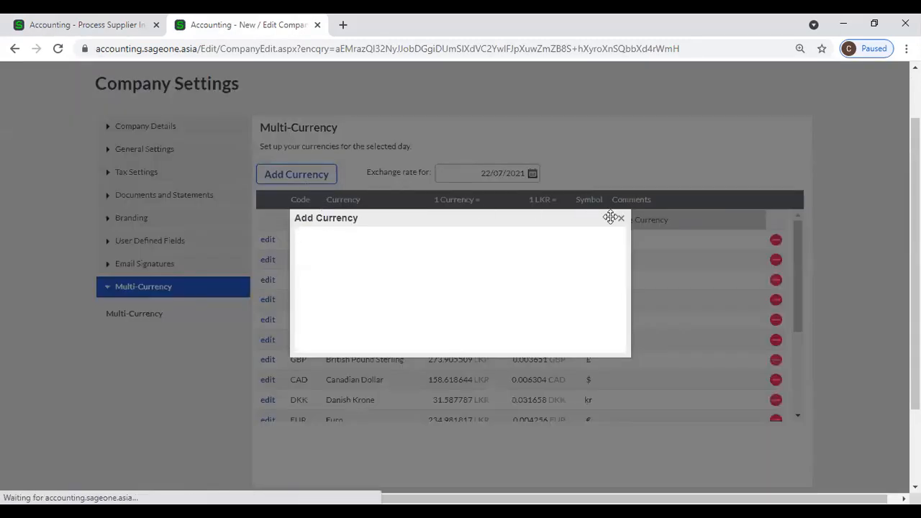
{"action": "left_click", "coordinate": [622, 218]}
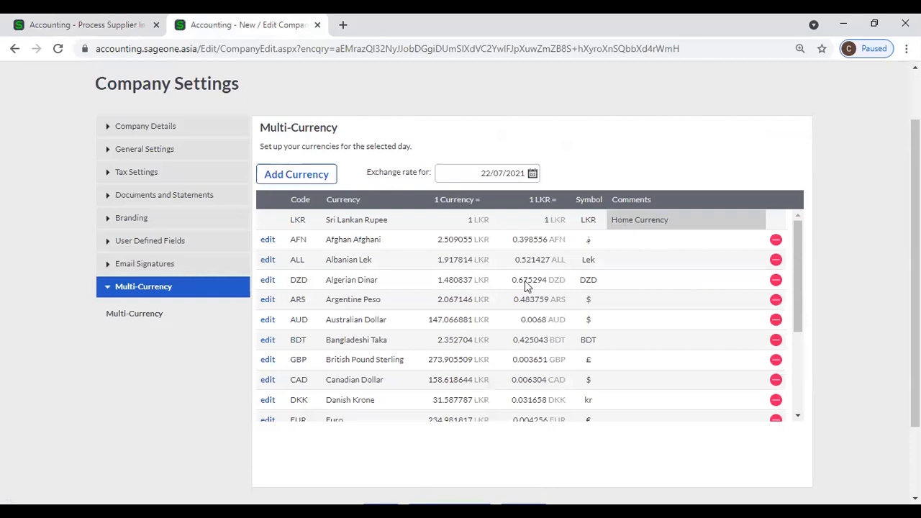
{"action": "scroll", "coordinate": [525, 284], "scroll_direction": "down", "scroll_amount": 3}
{"action": "scroll", "coordinate": [525, 286], "scroll_direction": "down", "scroll_amount": 1}
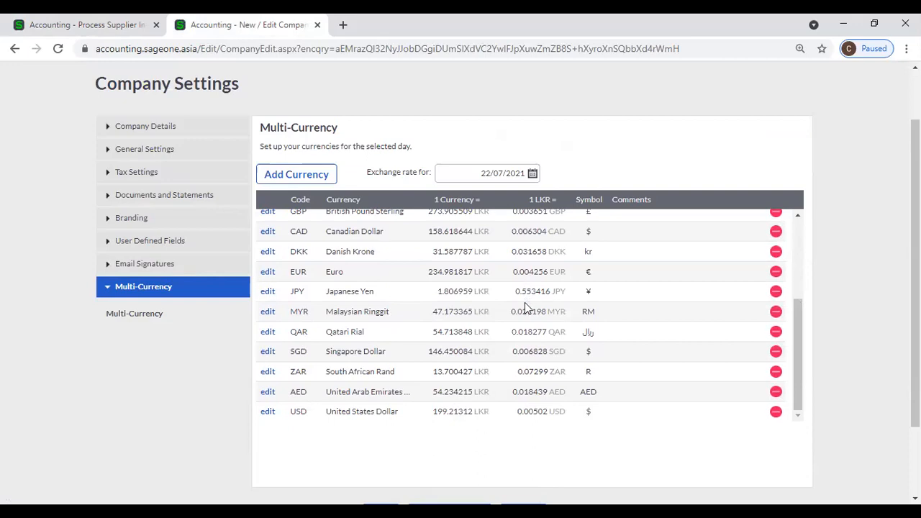
- Return to the supplier invoice tab and check the item line's home-currency value against the invoice totals
{"action": "left_click", "coordinate": [30, 26]}
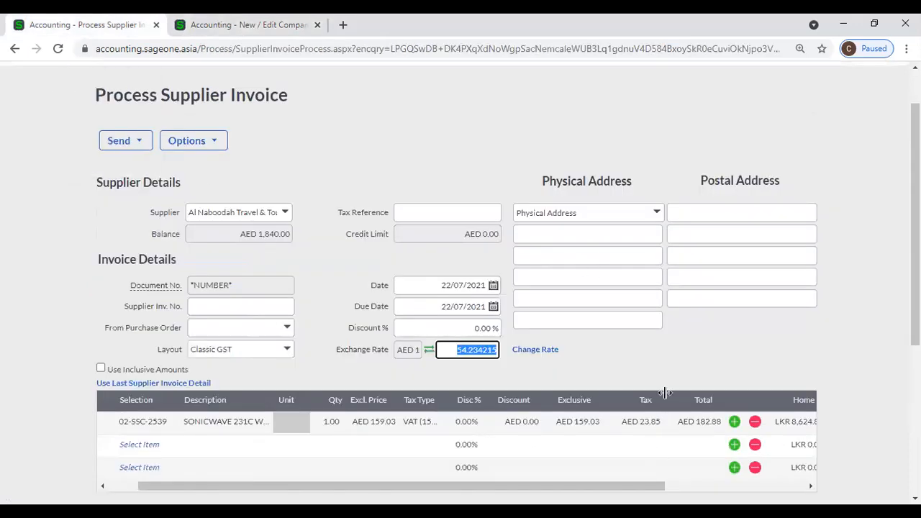
{"action": "left_click", "coordinate": [665, 362]}
{"action": "scroll", "coordinate": [665, 362], "scroll_direction": "down", "scroll_amount": 2}
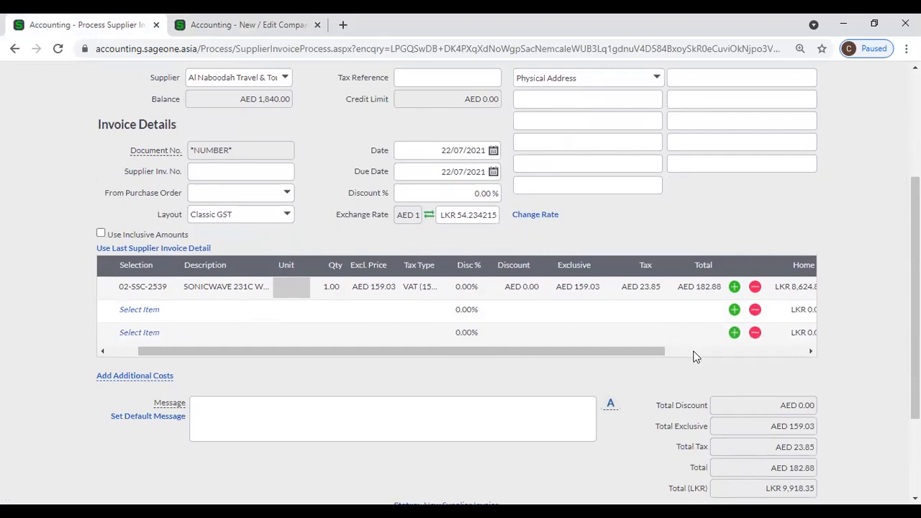
{"action": "left_click", "coordinate": [694, 352]}
{"action": "scroll", "coordinate": [693, 372], "scroll_direction": "down", "scroll_amount": 2}
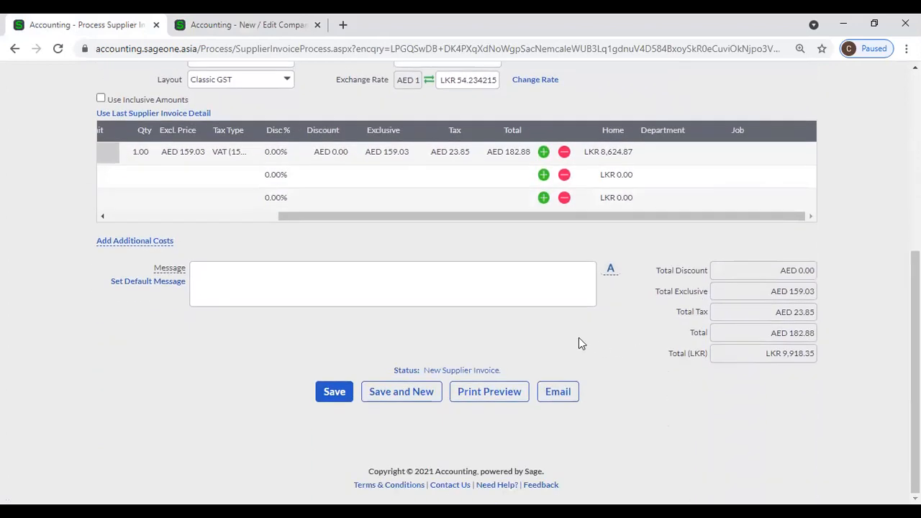
{"action": "left_click_drag", "start_coordinate": [510, 218], "coordinate": [329, 219]}
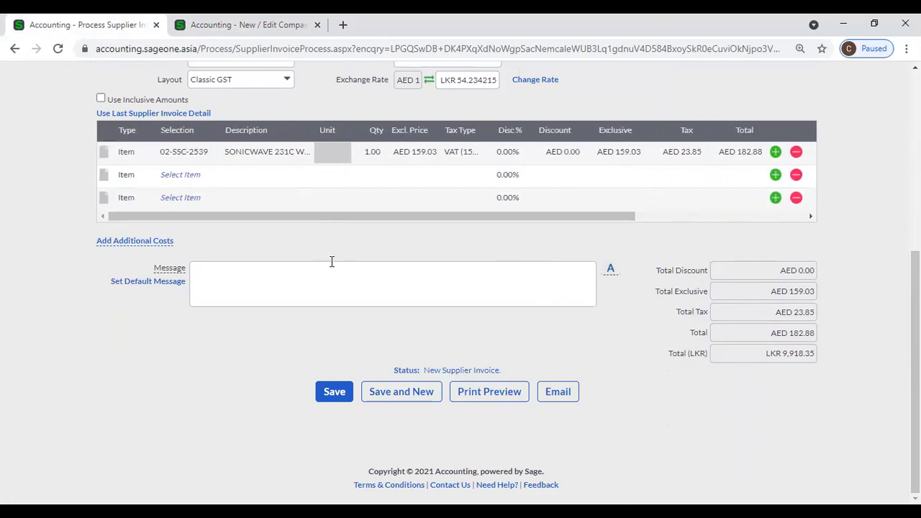
{"action": "scroll", "coordinate": [329, 255], "scroll_direction": "up", "scroll_amount": 3}
{"action": "scroll", "coordinate": [461, 288], "scroll_direction": "up", "scroll_amount": 2}
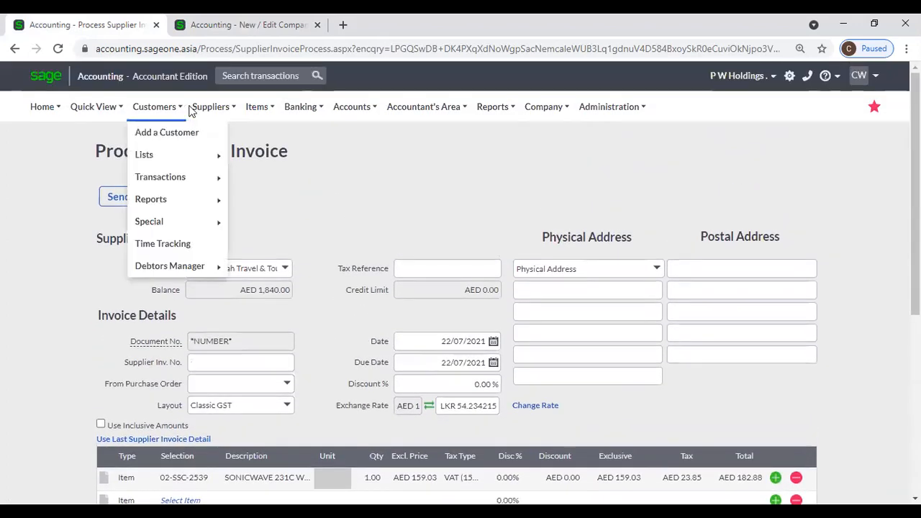
- Open the Supplier Returns list and start a new supplier return
{"action": "mouse_move", "coordinate": [214, 106]}
{"action": "mouse_move", "coordinate": [219, 176]}
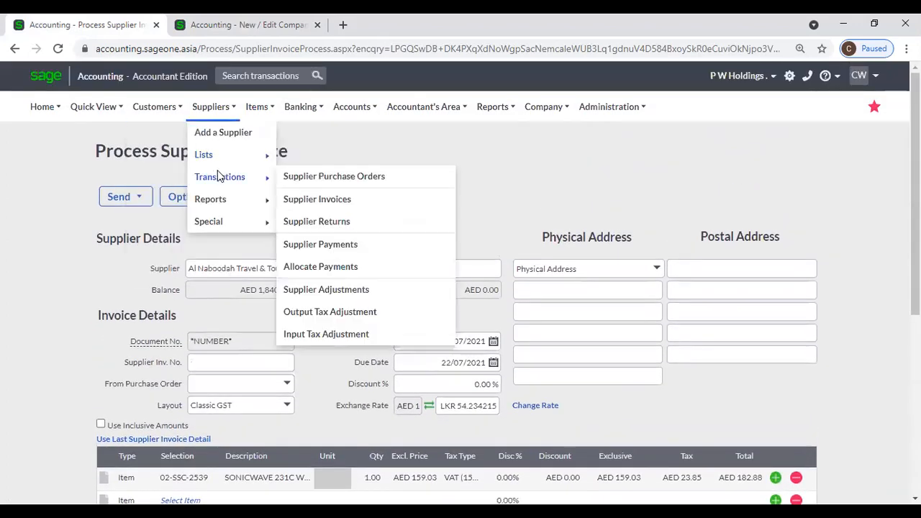
{"action": "left_click", "coordinate": [364, 220]}
{"action": "left_click", "coordinate": [526, 127]}
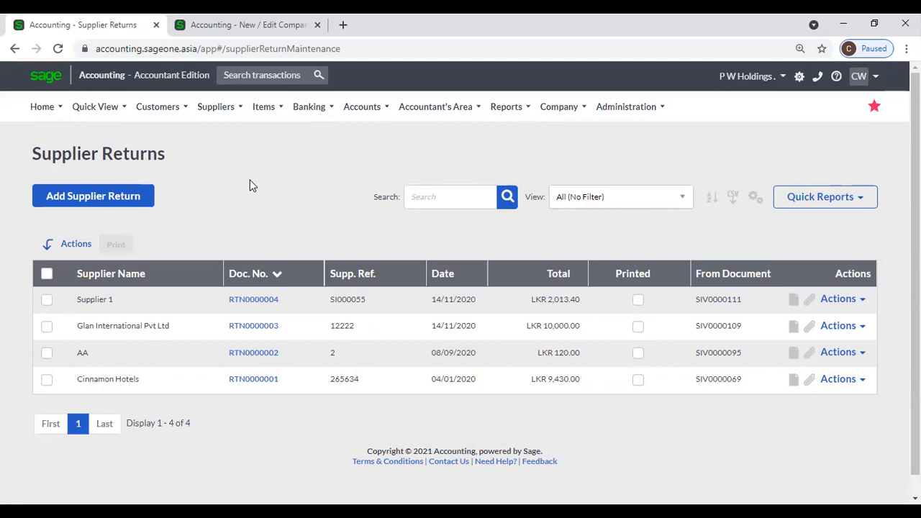
{"action": "left_click", "coordinate": [219, 108]}
{"action": "mouse_move", "coordinate": [225, 188]}
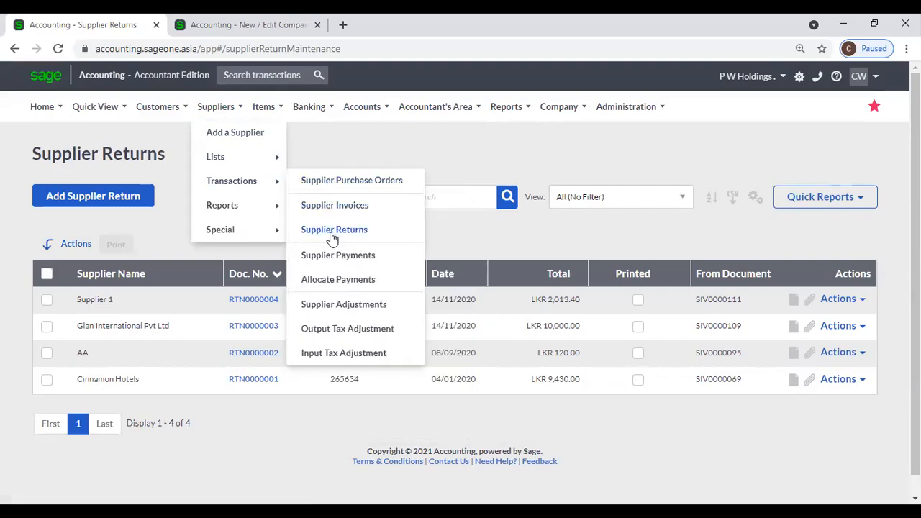
{"action": "left_click", "coordinate": [151, 202]}
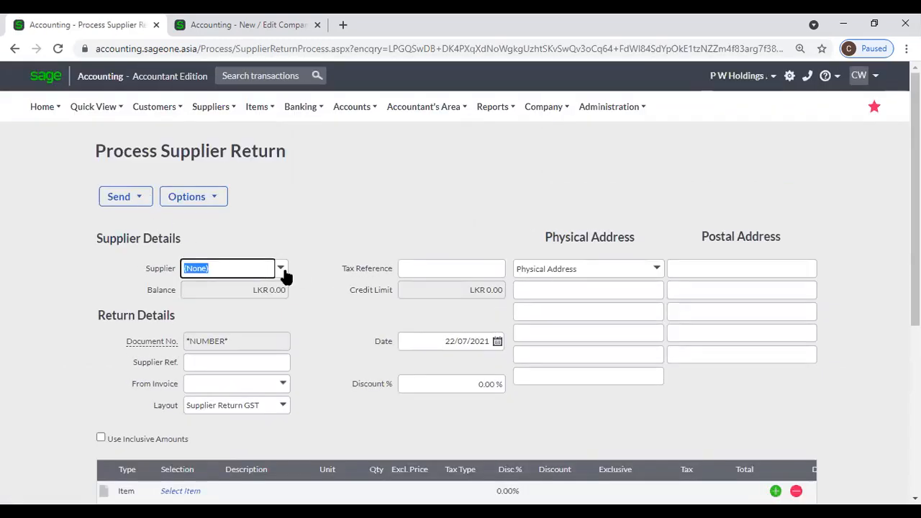
- Set the supplier of the new return to P W Holdings
{"action": "type", "text": "P W Holdings"}
{"action": "key", "text": "Return"}
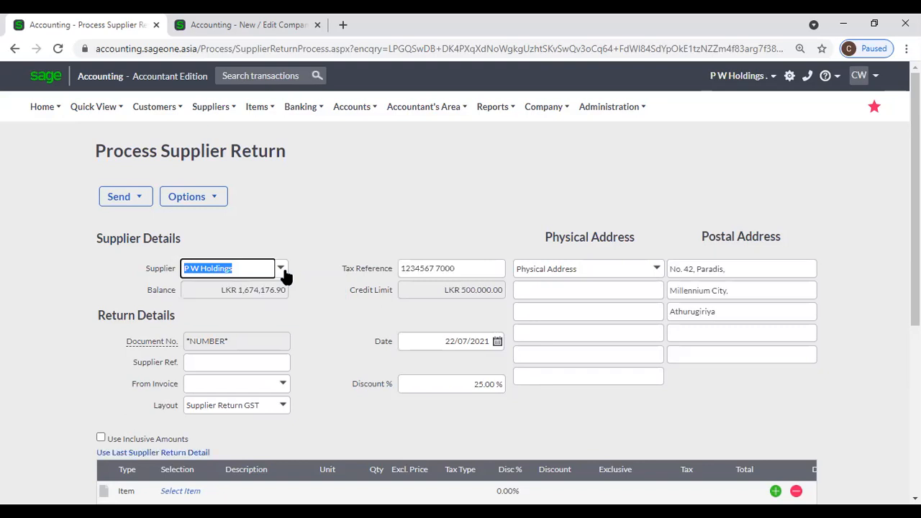
{"action": "left_click", "coordinate": [344, 347]}
- Add item 02-SSC-2539, SONICWAVE 231C WIRELESS ACCESS POINT, to the first line of the supplier return
{"action": "scroll", "coordinate": [344, 350], "scroll_direction": "down", "scroll_amount": 2}
{"action": "scroll", "coordinate": [344, 350], "scroll_direction": "down", "scroll_amount": 1}
{"action": "left_click", "coordinate": [181, 357]}
{"action": "left_click", "coordinate": [213, 356]}
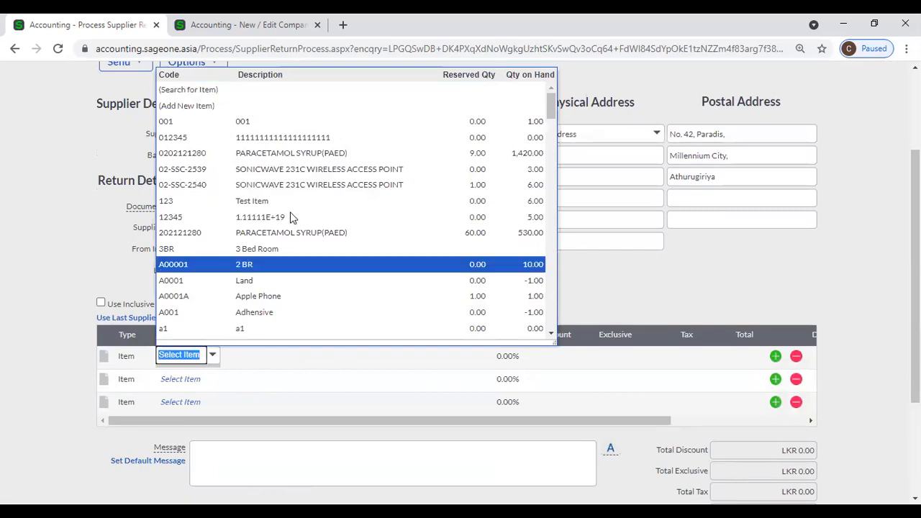
{"action": "left_click", "coordinate": [294, 170]}
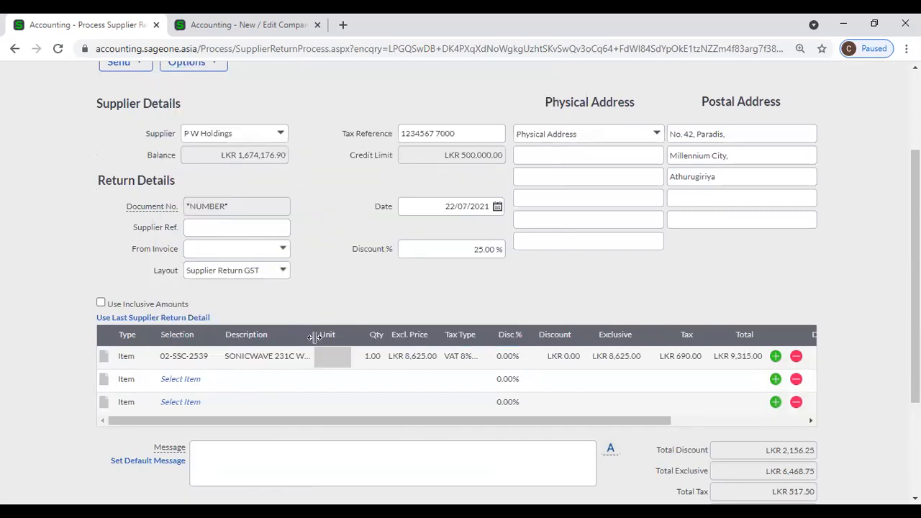
- Inspect the quantity and exclusive price fields of the return's item line
{"action": "scroll", "coordinate": [417, 396], "scroll_direction": "down", "scroll_amount": 2}
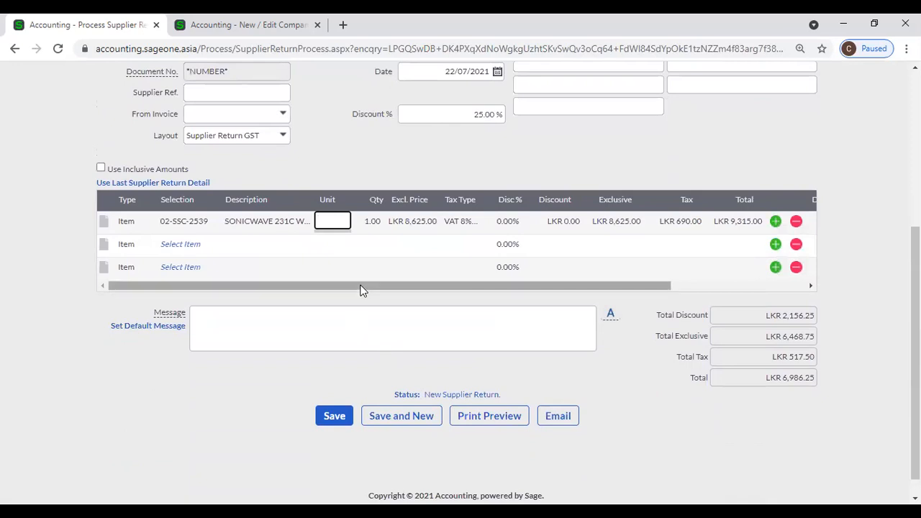
{"action": "left_click", "coordinate": [375, 224]}
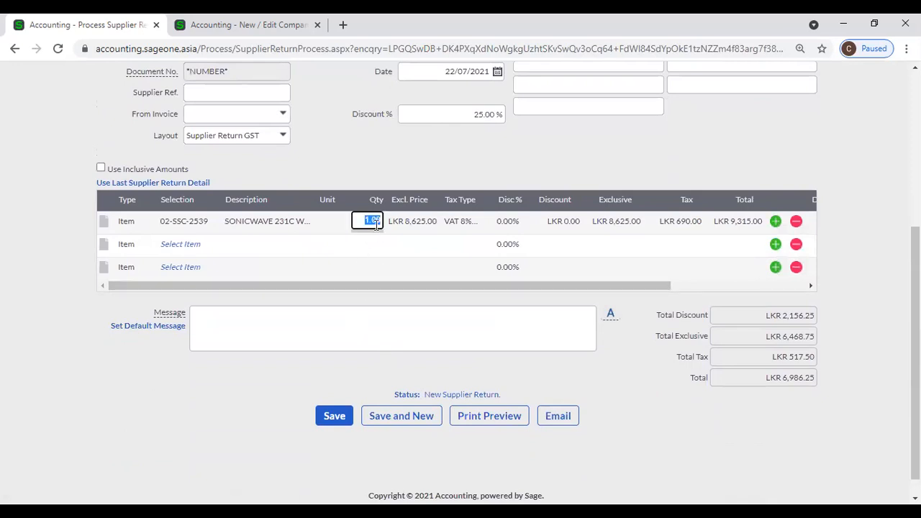
{"action": "left_click", "coordinate": [424, 222]}
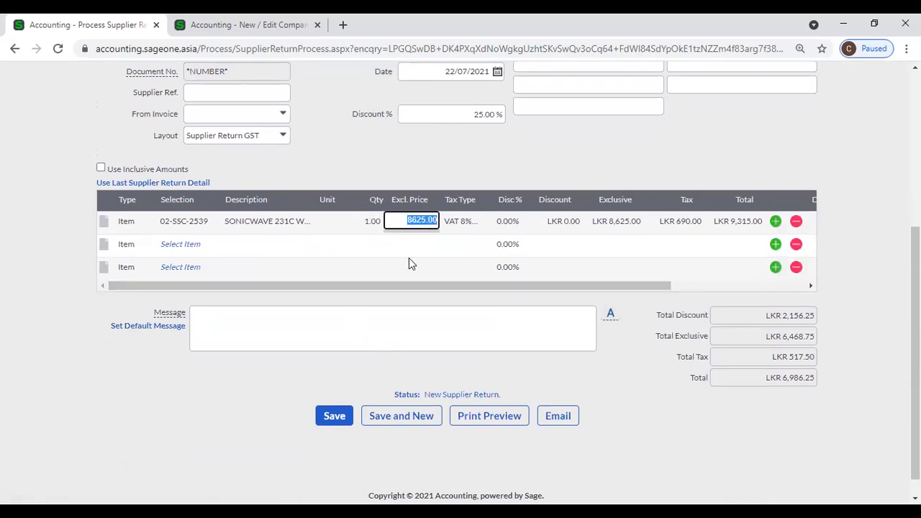
- Inspect the item line's department column and the message field of the supplier return
{"action": "scroll", "coordinate": [324, 417], "scroll_direction": "up", "scroll_amount": 2}
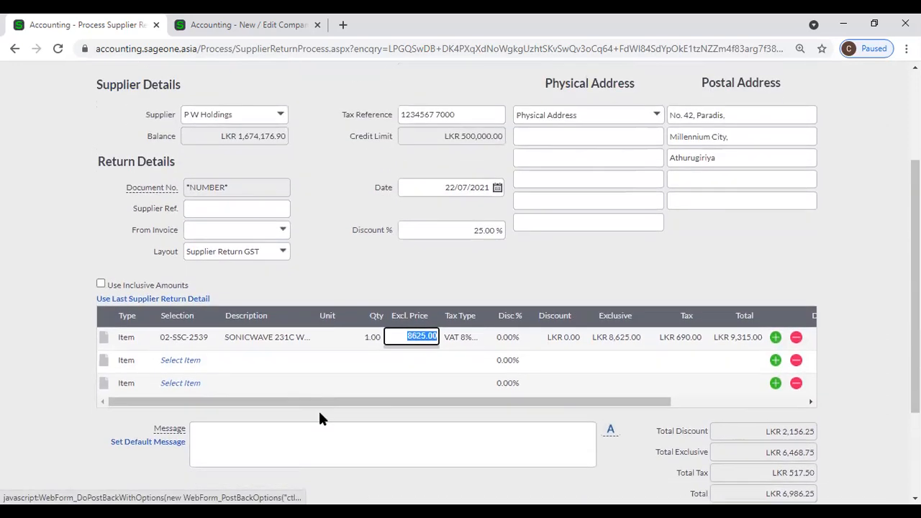
{"action": "scroll", "coordinate": [321, 419], "scroll_direction": "down", "scroll_amount": 2}
{"action": "scroll", "coordinate": [288, 375], "scroll_direction": "up", "scroll_amount": 4}
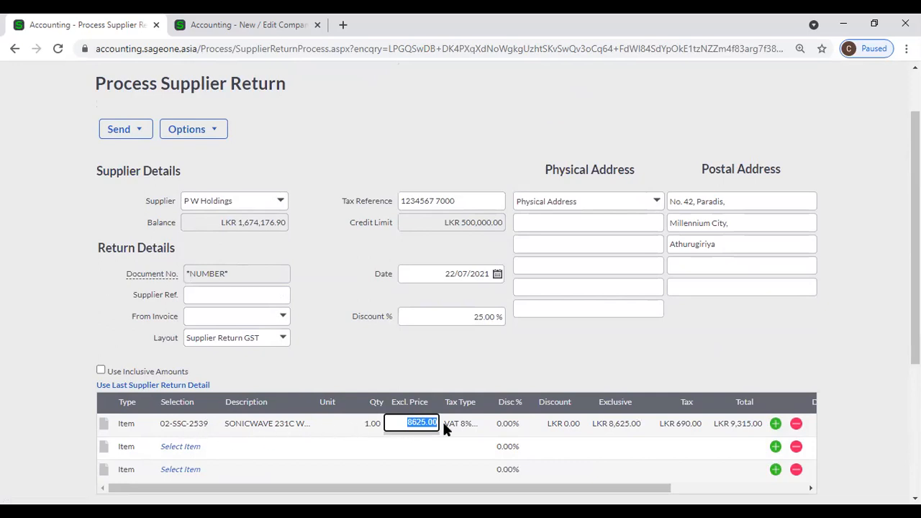
{"action": "left_click_drag", "start_coordinate": [525, 489], "coordinate": [627, 493]}
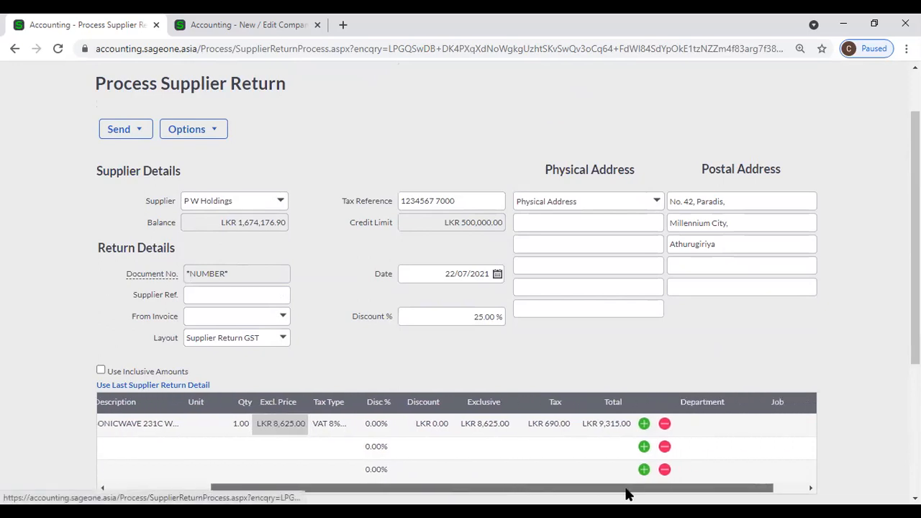
{"action": "left_click", "coordinate": [696, 422]}
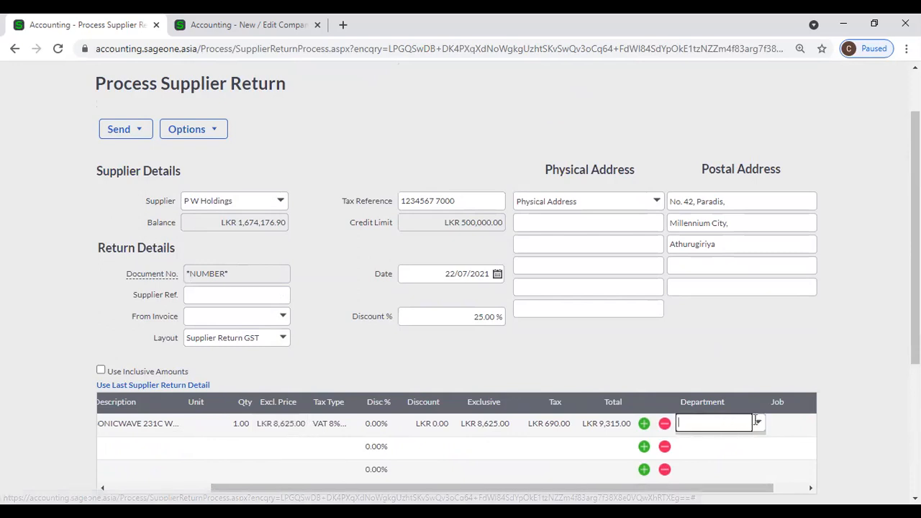
{"action": "left_click_drag", "start_coordinate": [726, 484], "coordinate": [376, 374]}
{"action": "scroll", "coordinate": [380, 375], "scroll_direction": "down", "scroll_amount": 2}
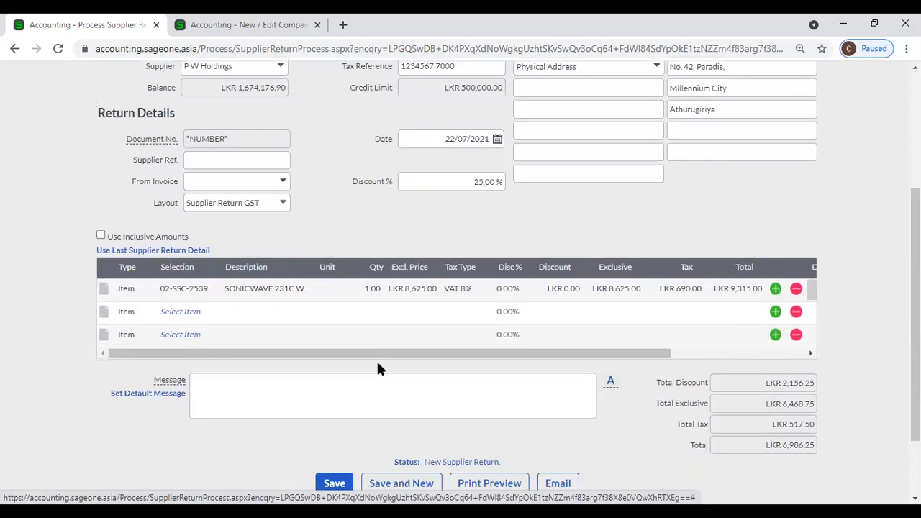
{"action": "left_click", "coordinate": [345, 383]}
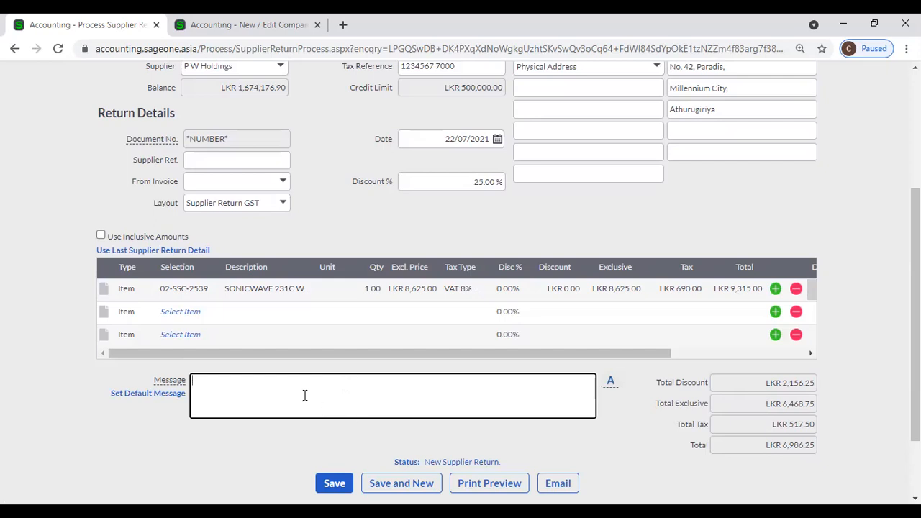
- Review the supplier details, item line and totals of the unsaved supplier return
{"action": "scroll", "coordinate": [304, 395], "scroll_direction": "up", "scroll_amount": 3}
{"action": "scroll", "coordinate": [308, 391], "scroll_direction": "down", "scroll_amount": 4}
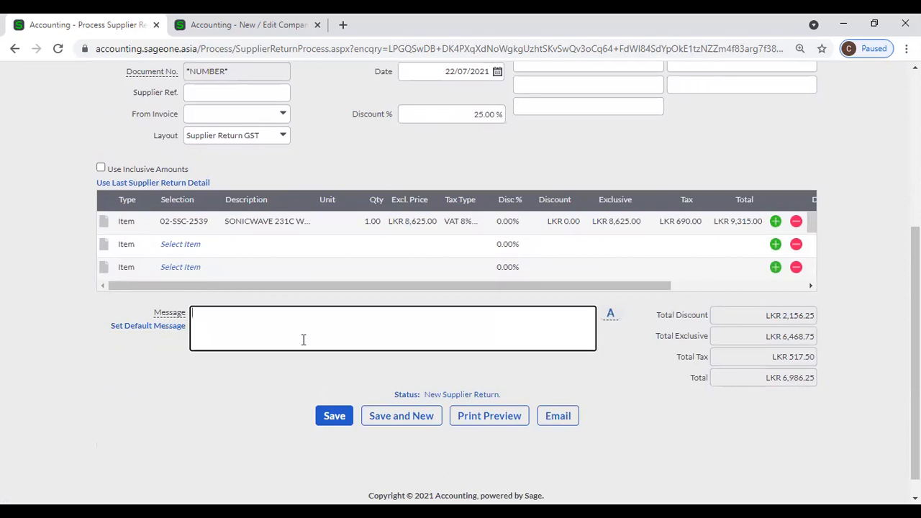
{"action": "scroll", "coordinate": [278, 408], "scroll_direction": "up", "scroll_amount": 2}
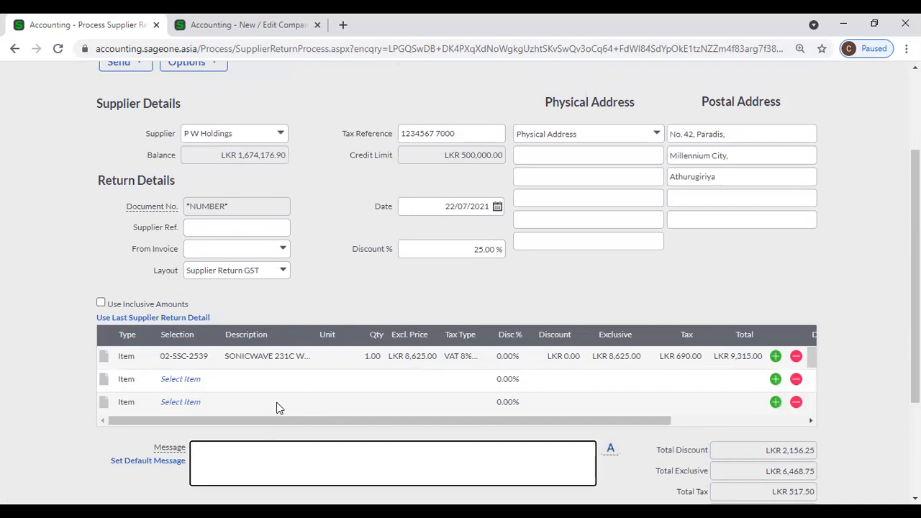
{"action": "scroll", "coordinate": [336, 305], "scroll_direction": "down", "scroll_amount": 2}
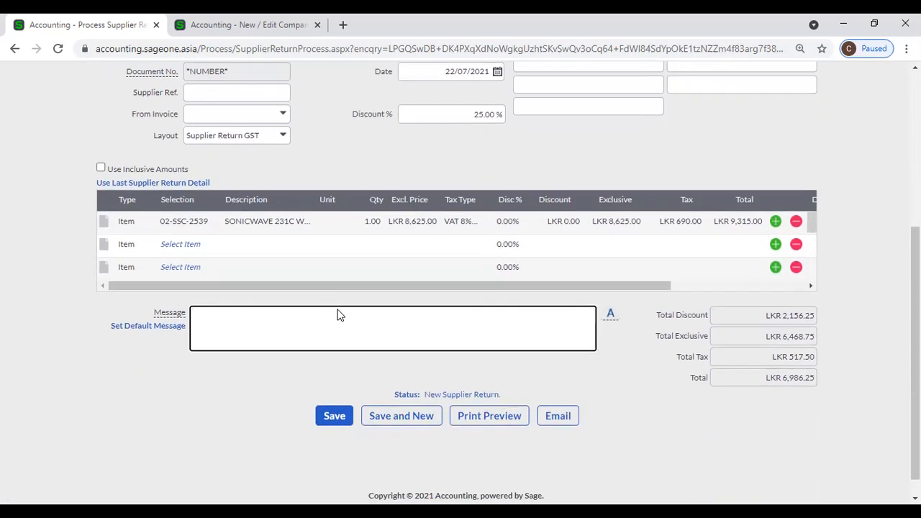
{"action": "scroll", "coordinate": [286, 250], "scroll_direction": "up", "scroll_amount": 2}
{"action": "scroll", "coordinate": [287, 255], "scroll_direction": "up", "scroll_amount": 3}
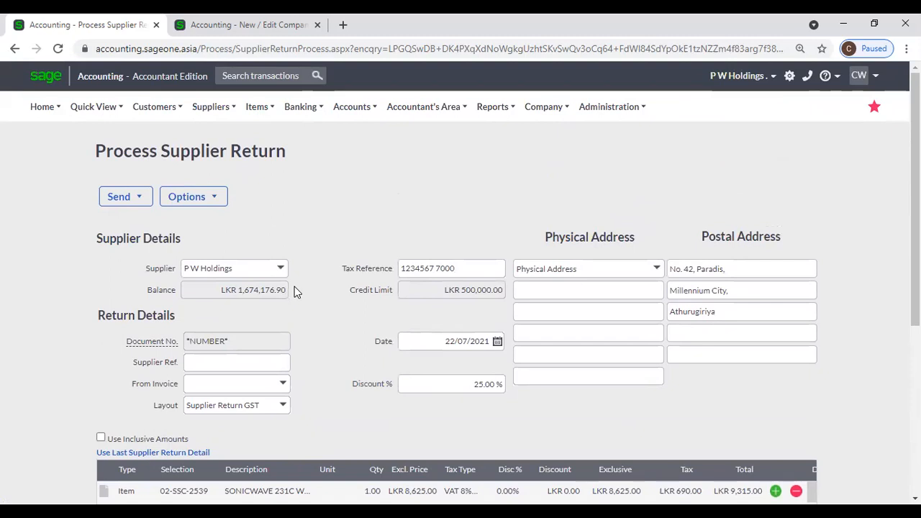
{"action": "scroll", "coordinate": [295, 288], "scroll_direction": "down", "scroll_amount": 3}
{"action": "scroll", "coordinate": [294, 300], "scroll_direction": "down", "scroll_amount": 1}
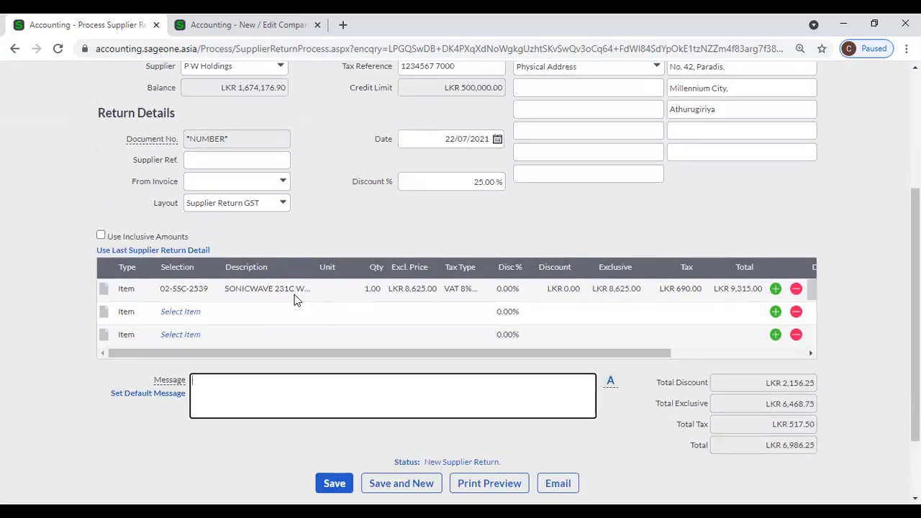
{"action": "scroll", "coordinate": [298, 300], "scroll_direction": "up", "scroll_amount": 2}
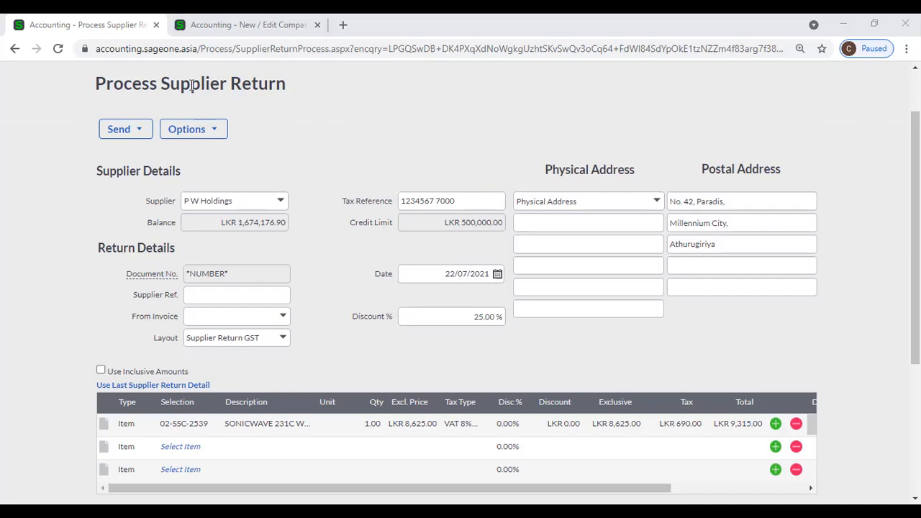
{"action": "scroll", "coordinate": [288, 216], "scroll_direction": "up", "scroll_amount": 1}
{"action": "left_click", "coordinate": [163, 109]}
{"action": "mouse_move", "coordinate": [170, 183]}
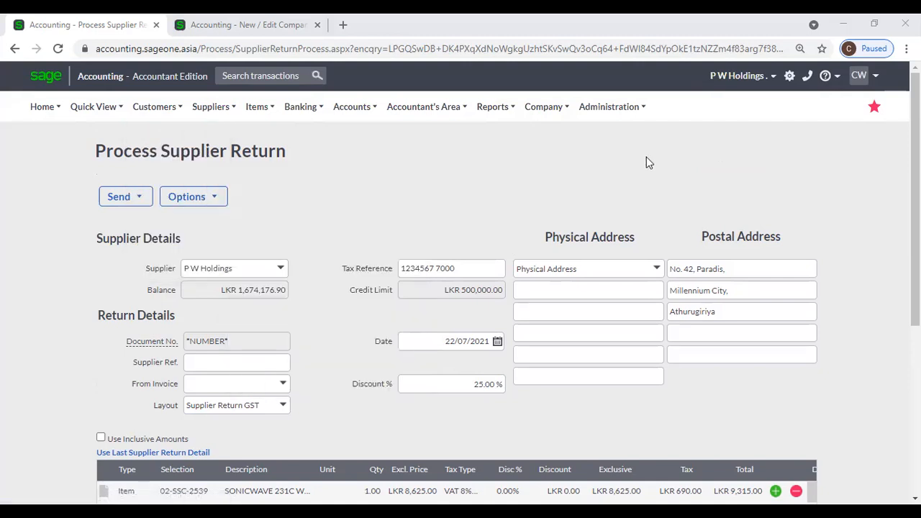
{"action": "mouse_move", "coordinate": [218, 115]}
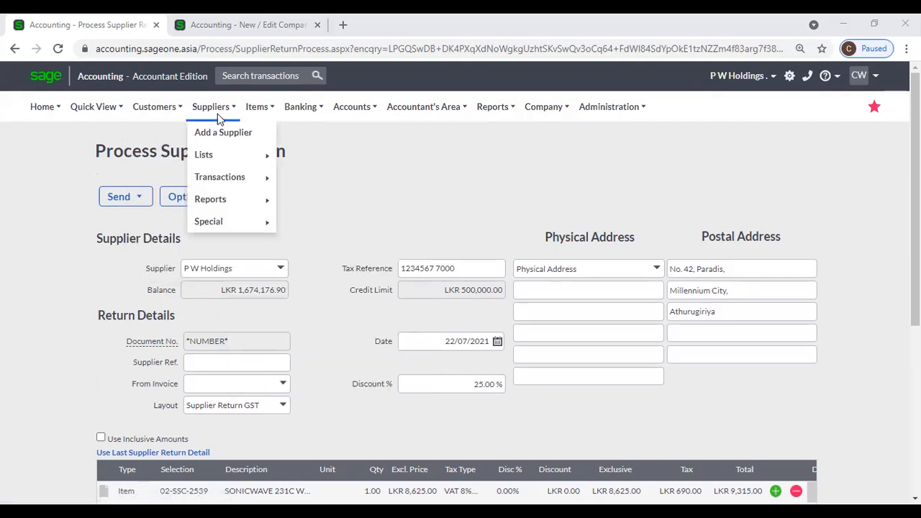
{"action": "mouse_move", "coordinate": [223, 177]}
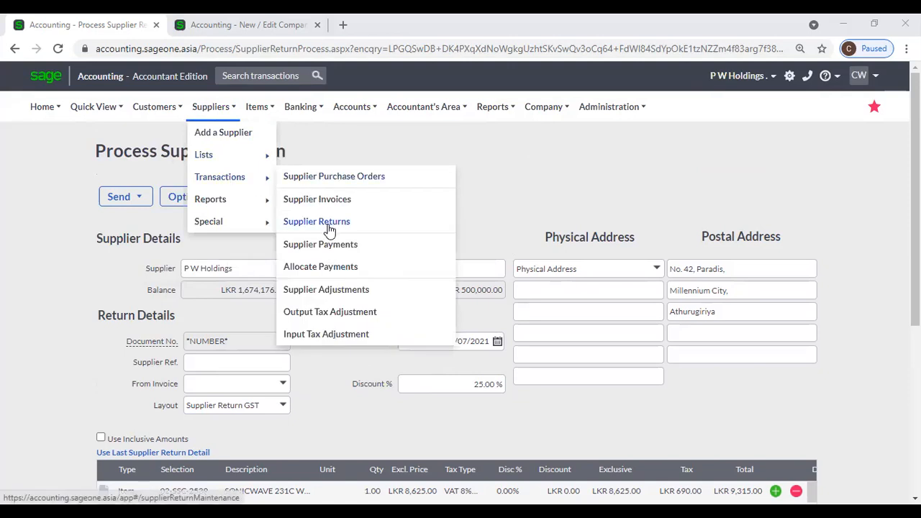
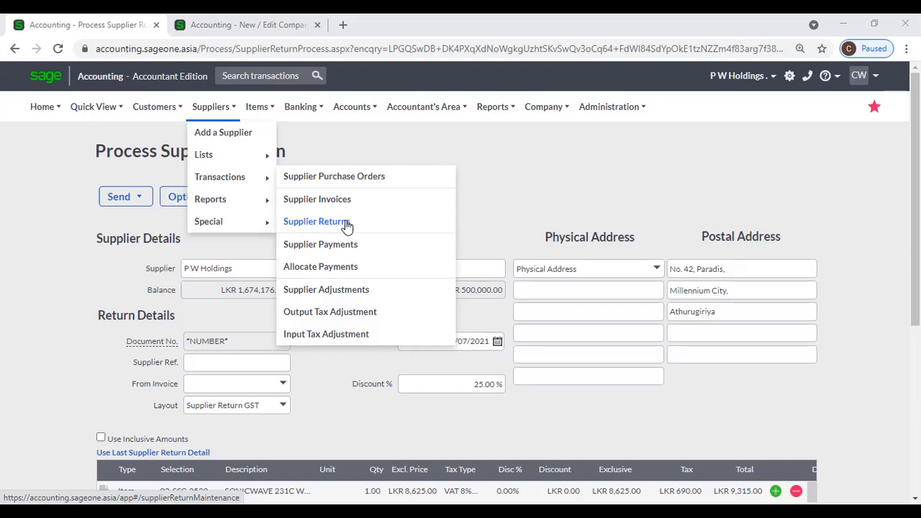
{"action": "left_click", "coordinate": [378, 222]}
{"action": "scroll", "coordinate": [556, 181], "scroll_direction": "down", "scroll_amount": 1}
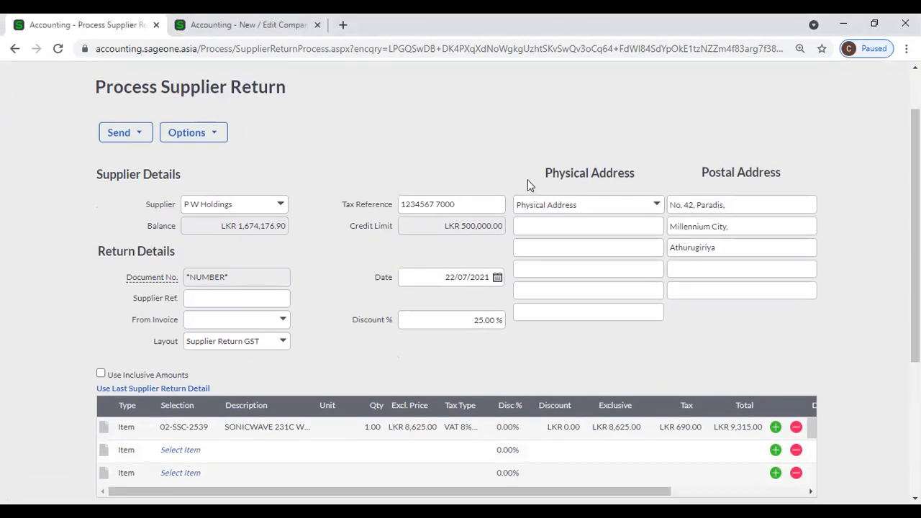
{"action": "scroll", "coordinate": [528, 184], "scroll_direction": "down", "scroll_amount": 1}
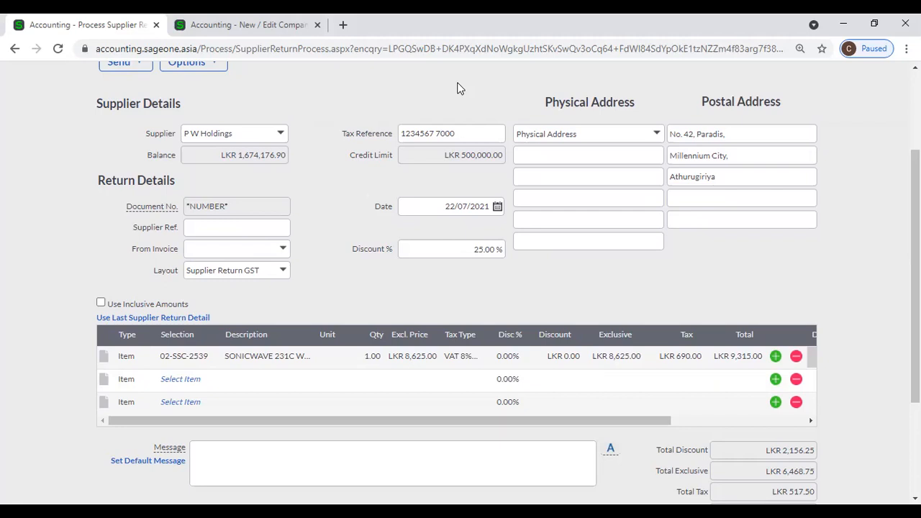
{"action": "scroll", "coordinate": [461, 88], "scroll_direction": "up", "scroll_amount": 2}
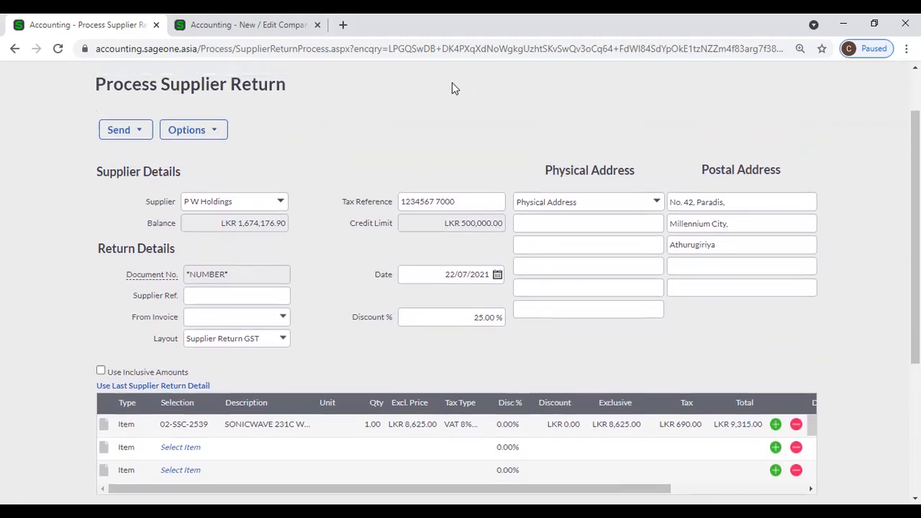
- Leave the unsaved supplier return and open the Supplier Invoices list
{"action": "mouse_move", "coordinate": [211, 106]}
{"action": "mouse_move", "coordinate": [216, 160]}
{"action": "mouse_move", "coordinate": [225, 184]}
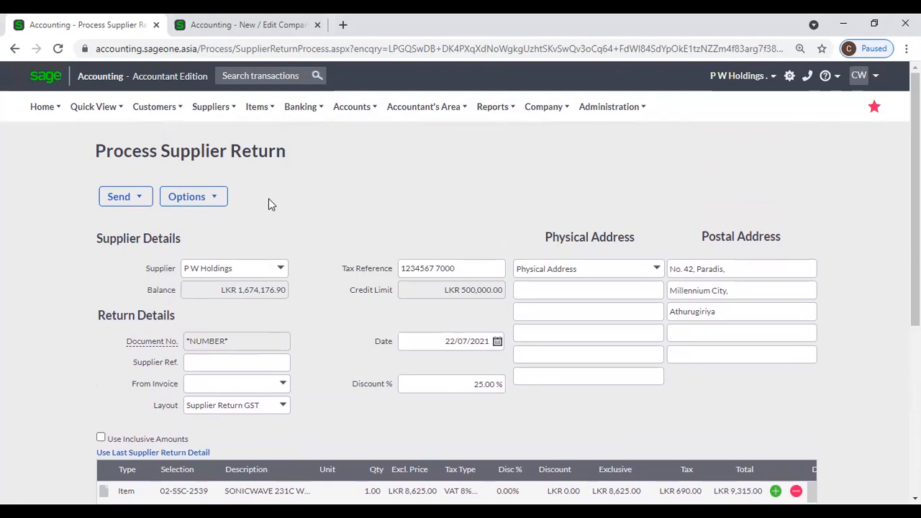
{"action": "scroll", "coordinate": [309, 277], "scroll_direction": "down", "scroll_amount": 1}
{"action": "scroll", "coordinate": [310, 276], "scroll_direction": "up", "scroll_amount": 1}
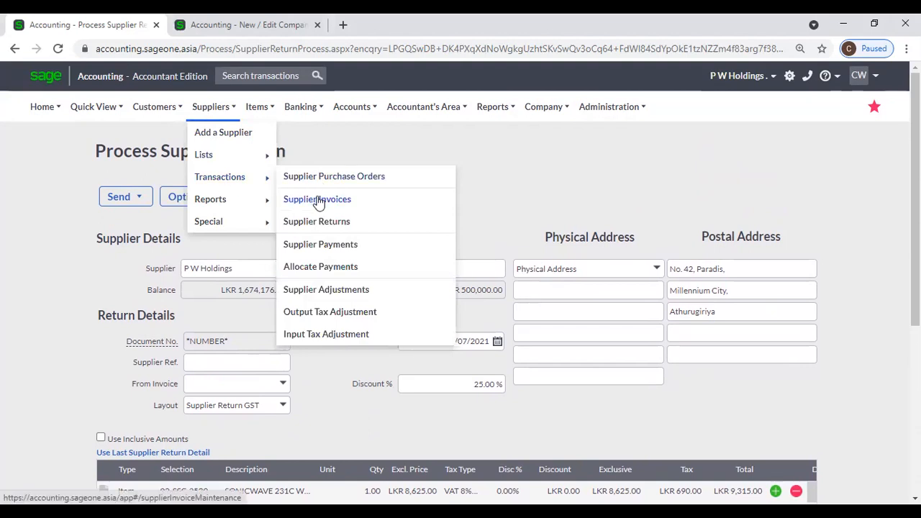
{"action": "left_click", "coordinate": [317, 204]}
{"action": "left_click", "coordinate": [524, 127]}
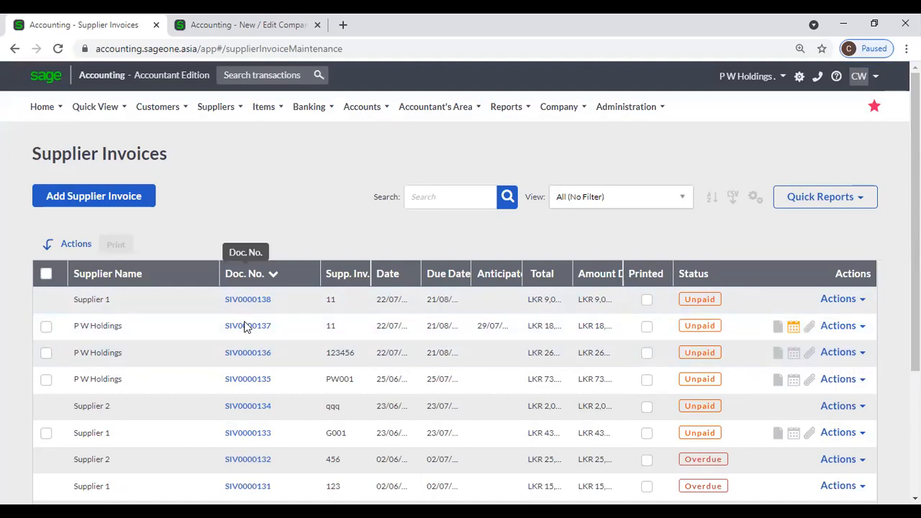
{"action": "left_click", "coordinate": [861, 354]}
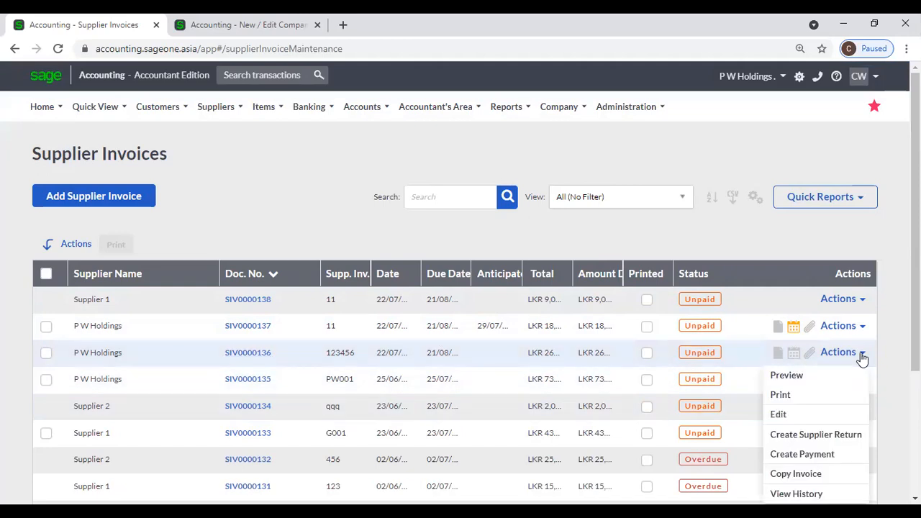
{"action": "scroll", "coordinate": [862, 359], "scroll_direction": "down", "scroll_amount": 1}
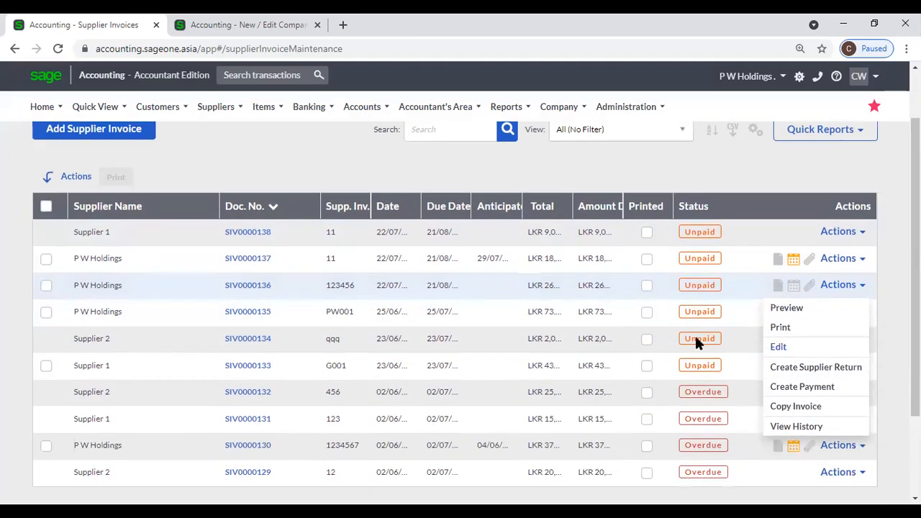
{"action": "left_click", "coordinate": [715, 173]}
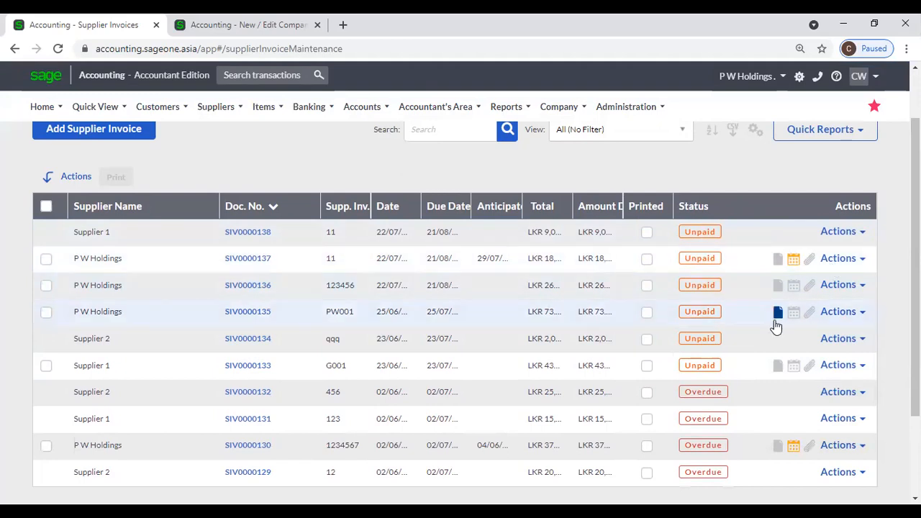
- Create a supplier return from P W Holdings invoice SIV0000137 and review its supplier details, item lines and totals
{"action": "scroll", "coordinate": [776, 369], "scroll_direction": "down", "scroll_amount": 1}
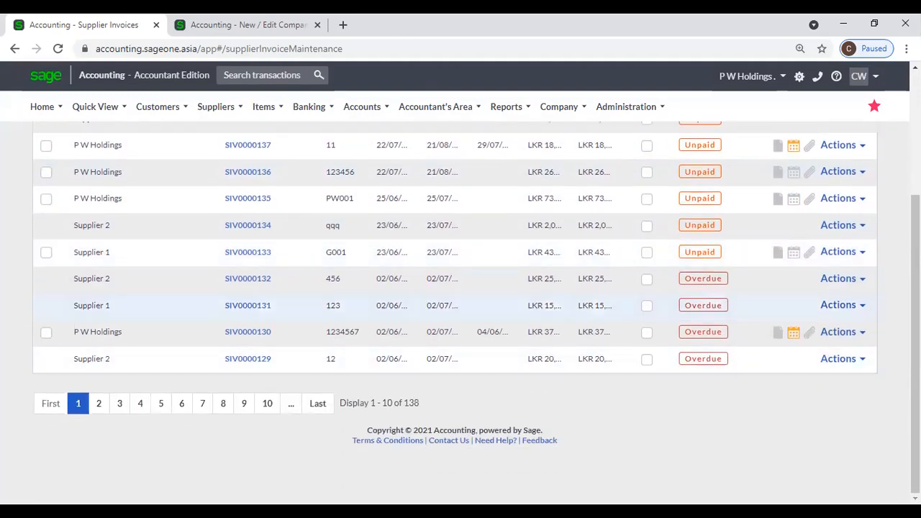
{"action": "scroll", "coordinate": [864, 302], "scroll_direction": "up", "scroll_amount": 2}
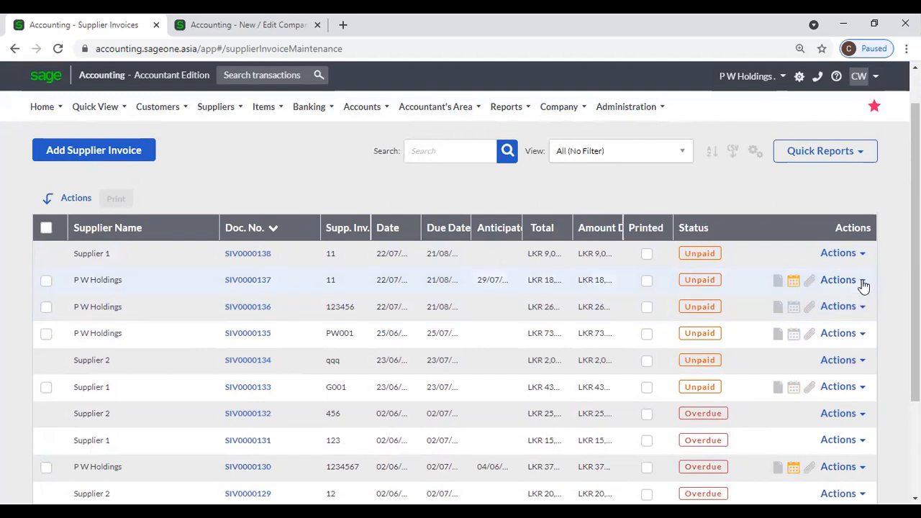
{"action": "left_click", "coordinate": [863, 281]}
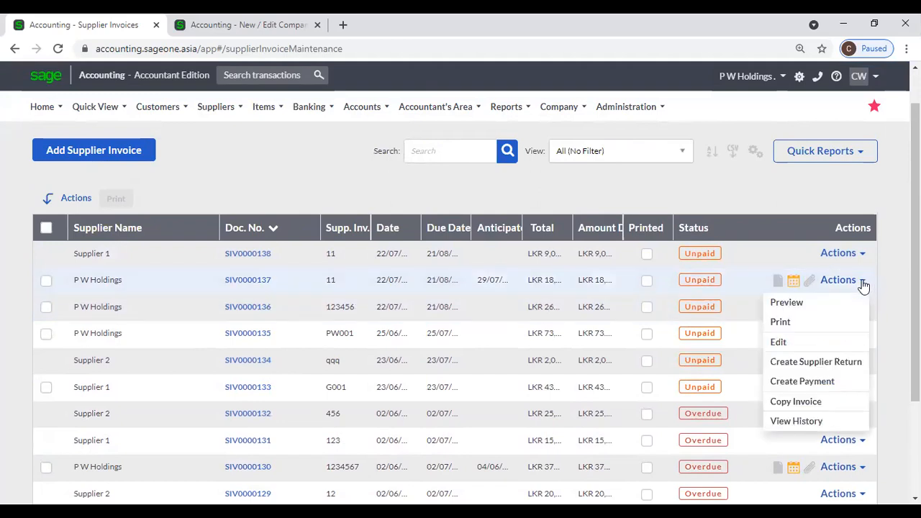
{"action": "left_click", "coordinate": [851, 365]}
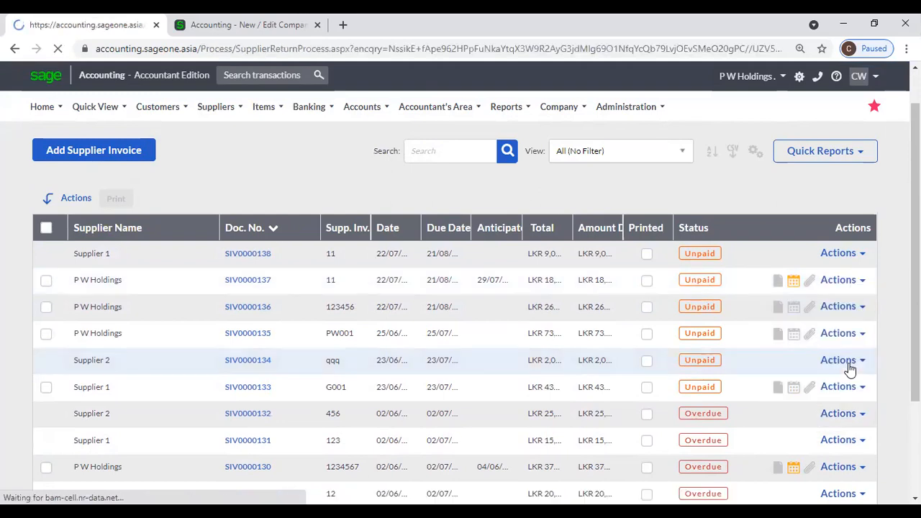
{"action": "scroll", "coordinate": [844, 368], "scroll_direction": "down", "scroll_amount": 2}
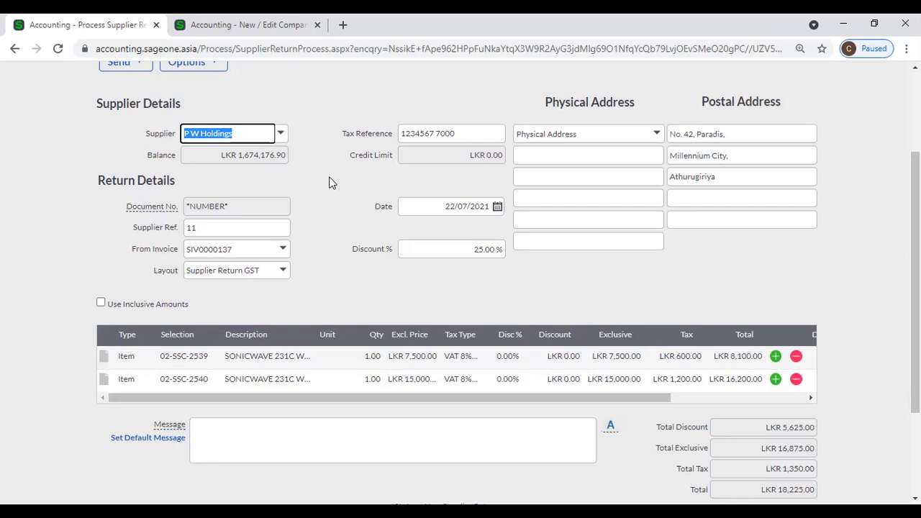
{"action": "scroll", "coordinate": [353, 286], "scroll_direction": "down", "scroll_amount": 2}
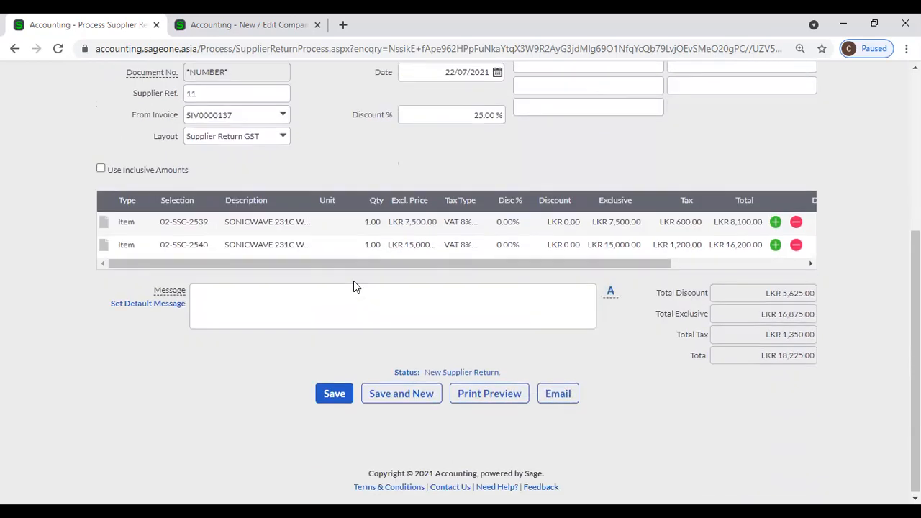
{"action": "scroll", "coordinate": [408, 346], "scroll_direction": "up", "scroll_amount": 4}
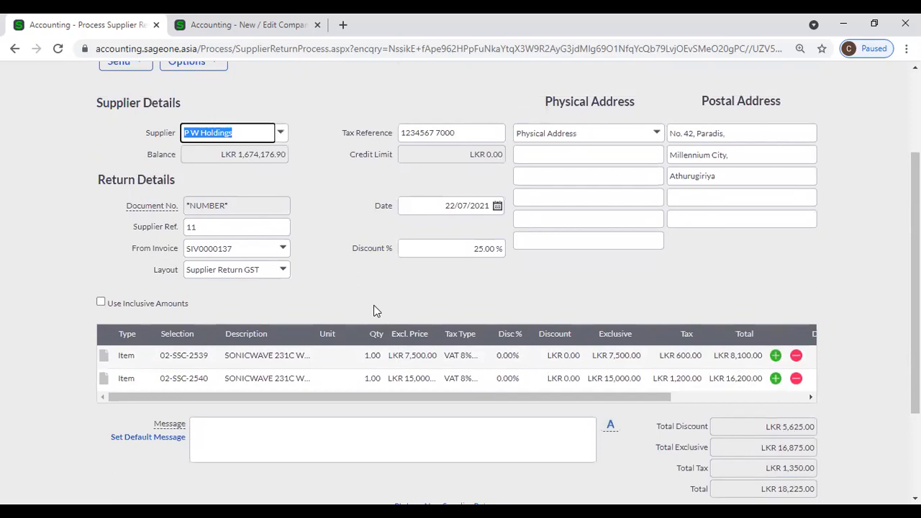
{"action": "scroll", "coordinate": [371, 301], "scroll_direction": "down", "scroll_amount": 1}
{"action": "left_click", "coordinate": [360, 286]}
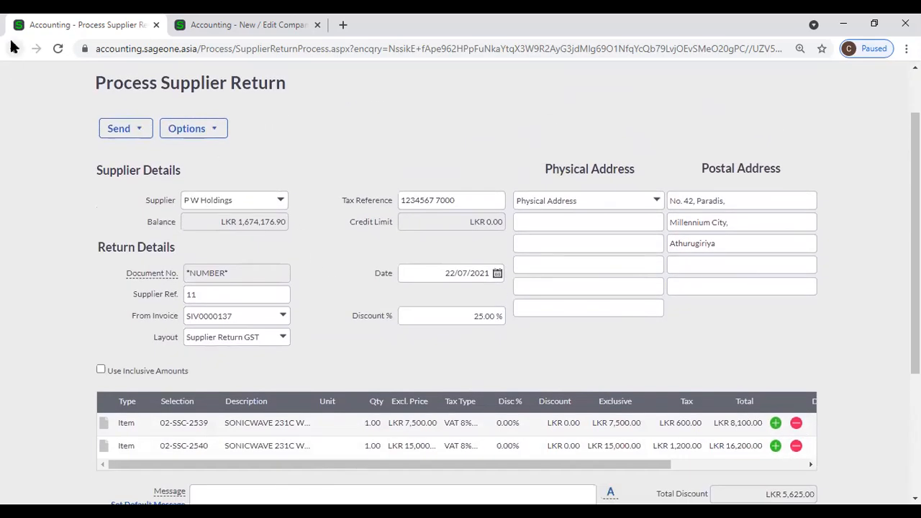
- Set the quantity of item 02-SSC-2539 on the supplier return to 10
{"action": "left_click", "coordinate": [370, 425]}
{"action": "type", "text": "1"}
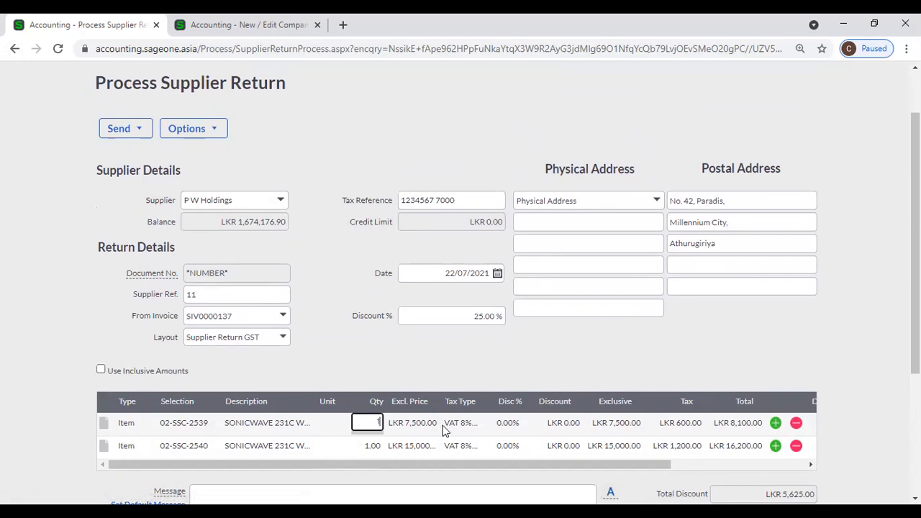
{"action": "key", "text": "Tab"}
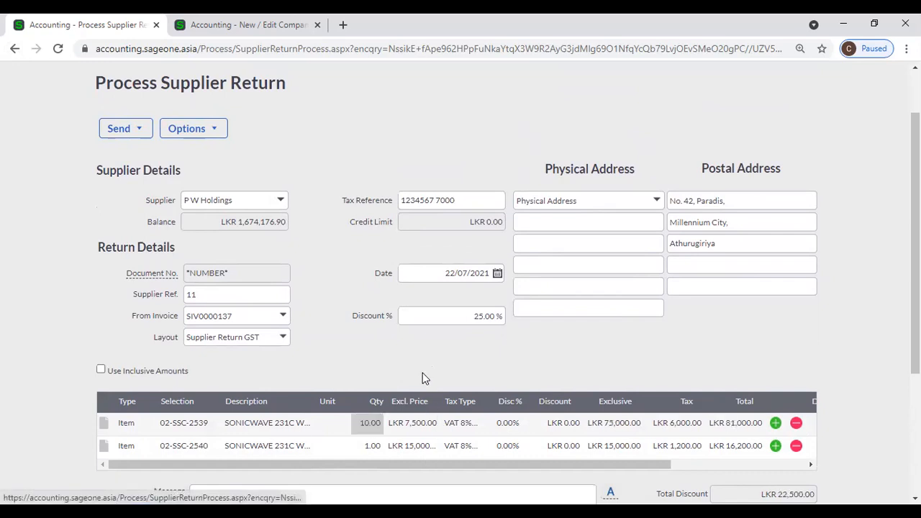
- Set the quantity of item 02-SSC-2539 on the supplier return to 2
{"action": "left_click", "coordinate": [366, 429]}
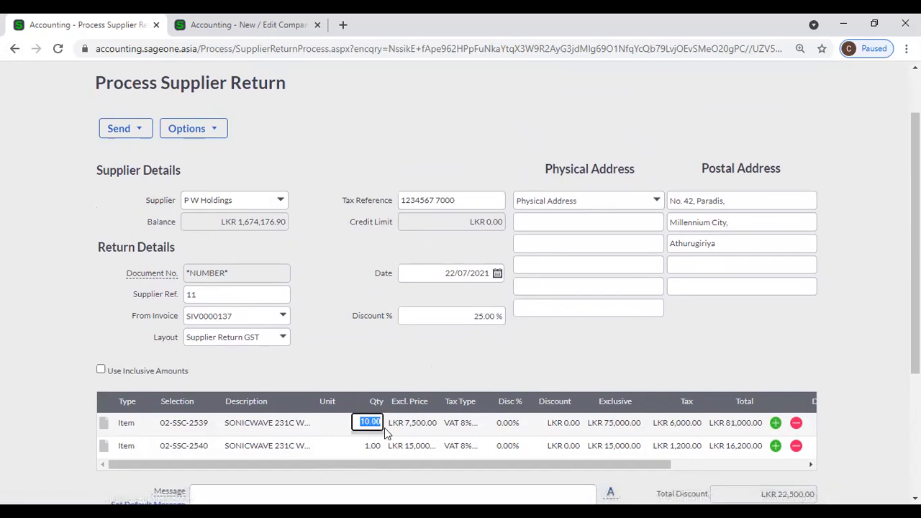
{"action": "type", "text": "2"}
{"action": "key", "text": "Tab"}
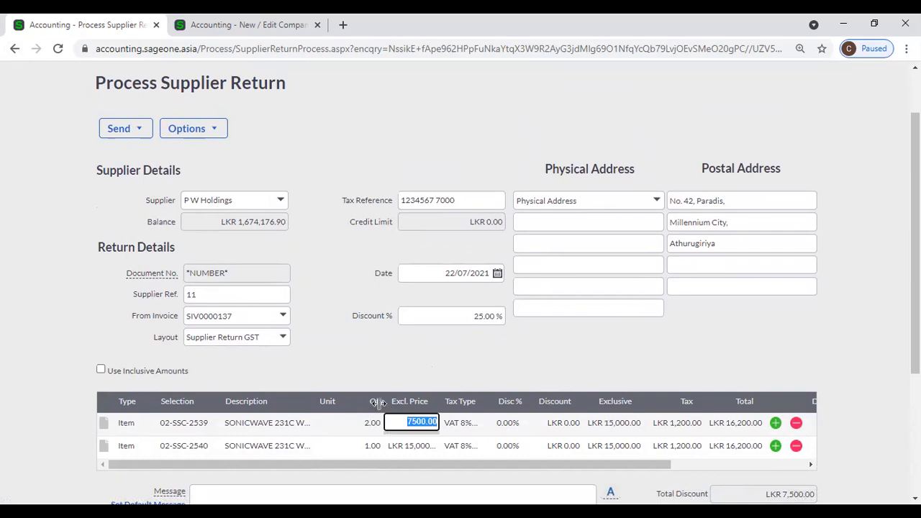
- Reduce the quantity of item 02-SSC-2539 to 1 and remove the item 02-SSC-2540 line from the supplier return
{"action": "left_click", "coordinate": [373, 430]}
{"action": "type", "text": "1"}
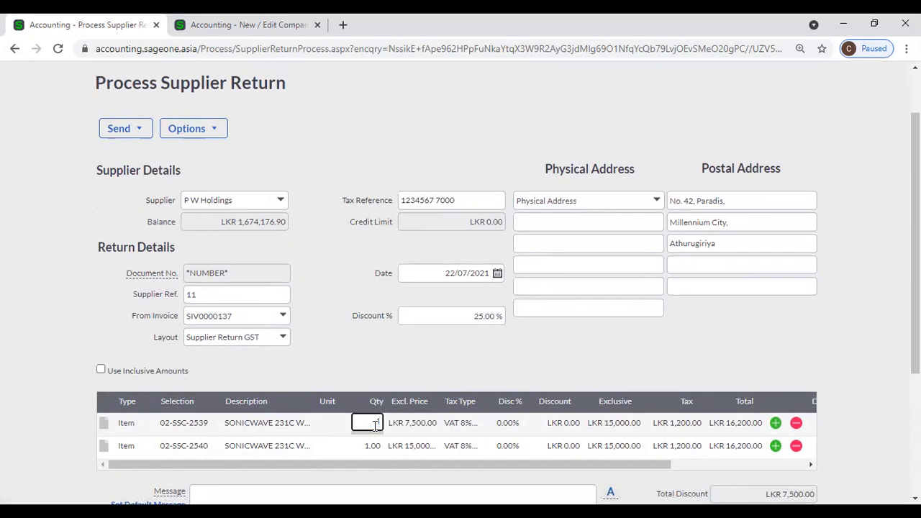
{"action": "key", "text": "Tab"}
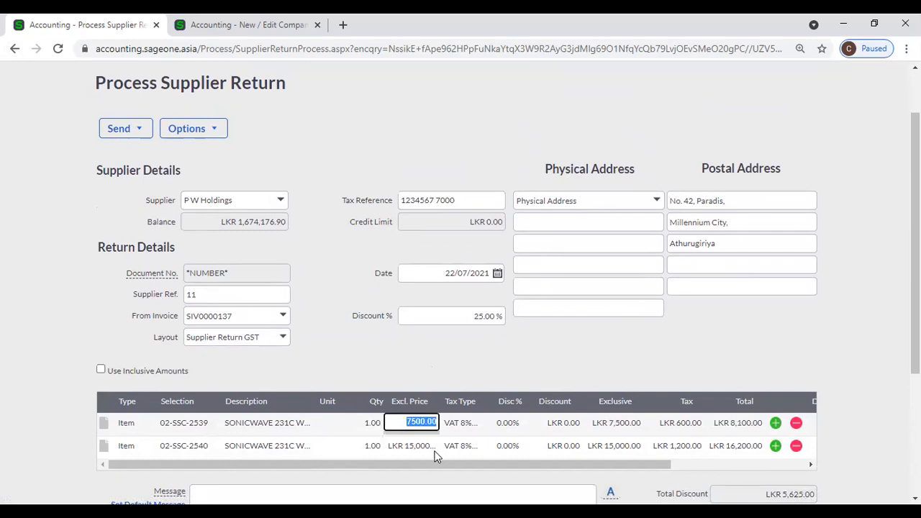
{"action": "left_click", "coordinate": [533, 378]}
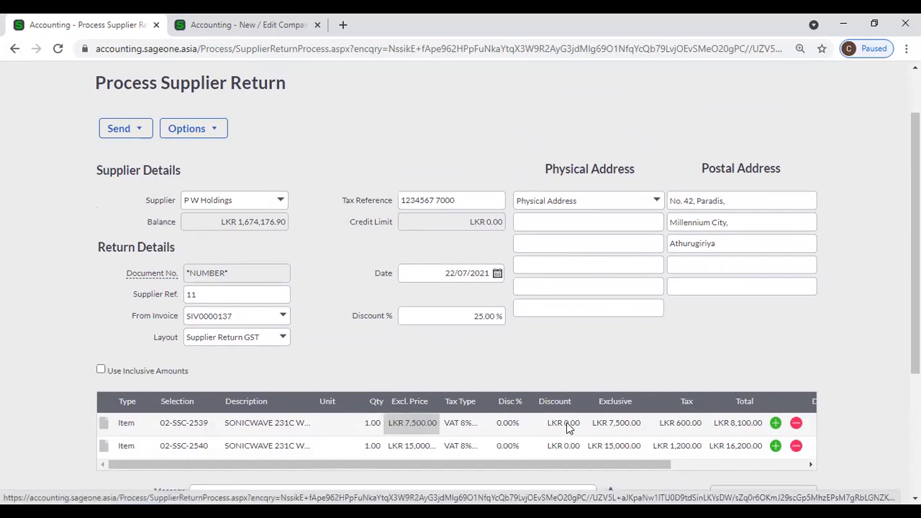
{"action": "left_click", "coordinate": [797, 446]}
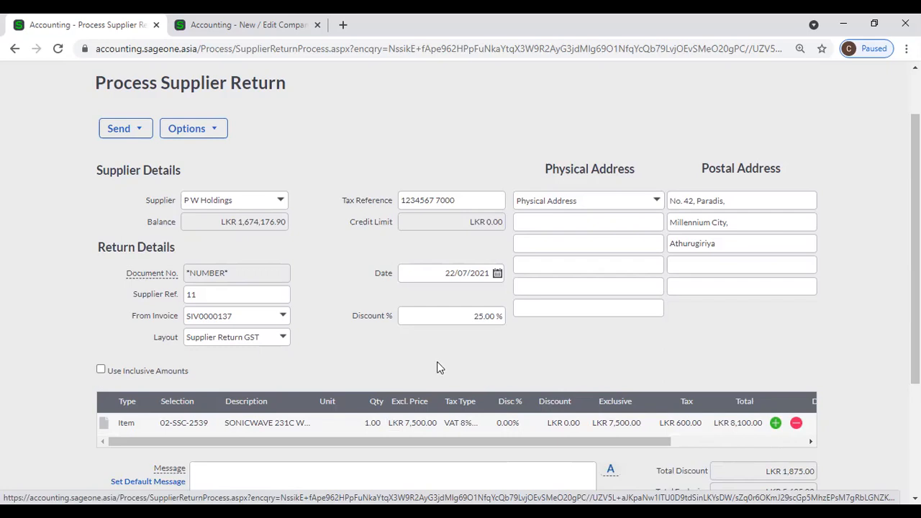
- Leave the edited supplier return without saving and open the Supplier Returns list
{"action": "scroll", "coordinate": [441, 367], "scroll_direction": "up", "scroll_amount": 2}
{"action": "left_click", "coordinate": [13, 50]}
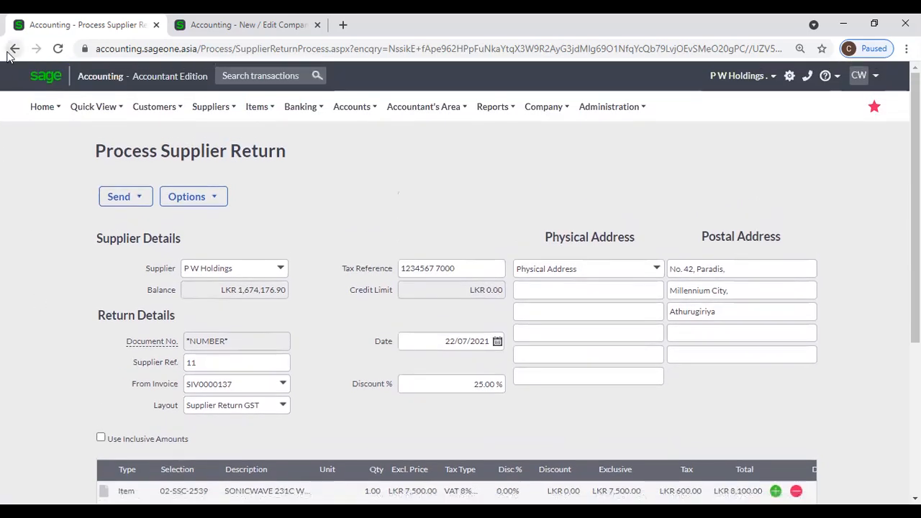
{"action": "left_click", "coordinate": [527, 124]}
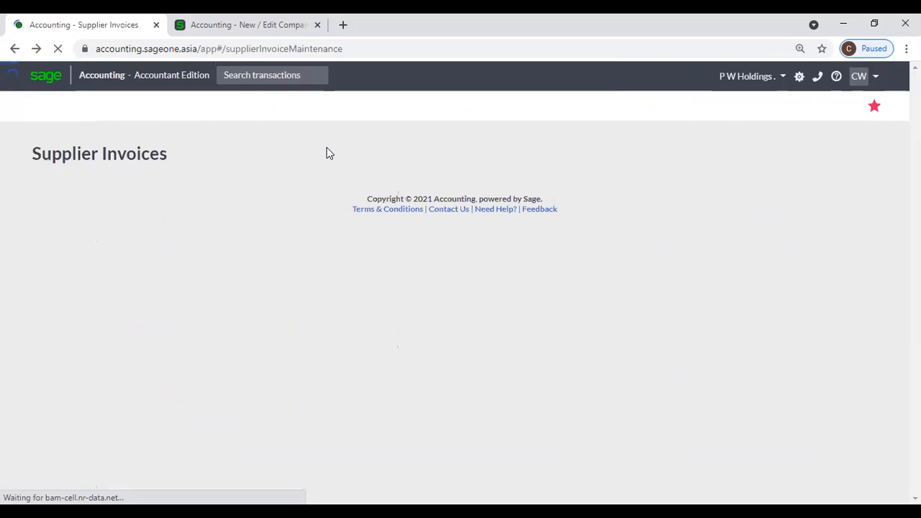
{"action": "mouse_move", "coordinate": [202, 117]}
{"action": "mouse_move", "coordinate": [213, 186]}
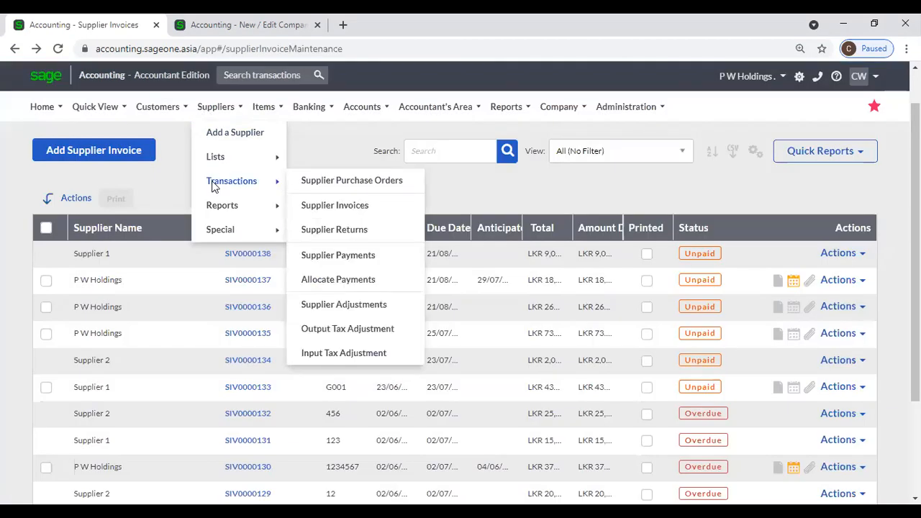
{"action": "left_click", "coordinate": [315, 229]}
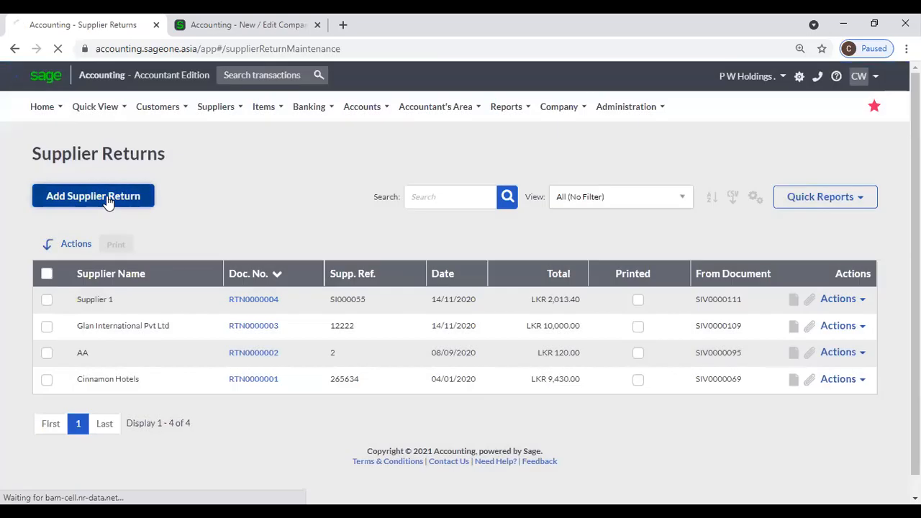
- Add a new supplier return for P W Holdings and fill it from invoice SIV0000136
{"action": "left_click", "coordinate": [106, 198]}
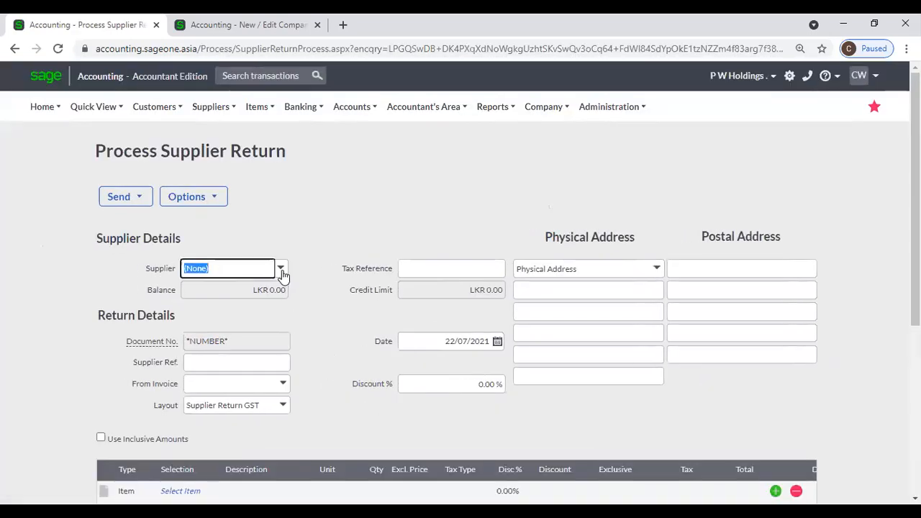
{"action": "left_click", "coordinate": [282, 274]}
{"action": "type", "text": "P W Holdings"}
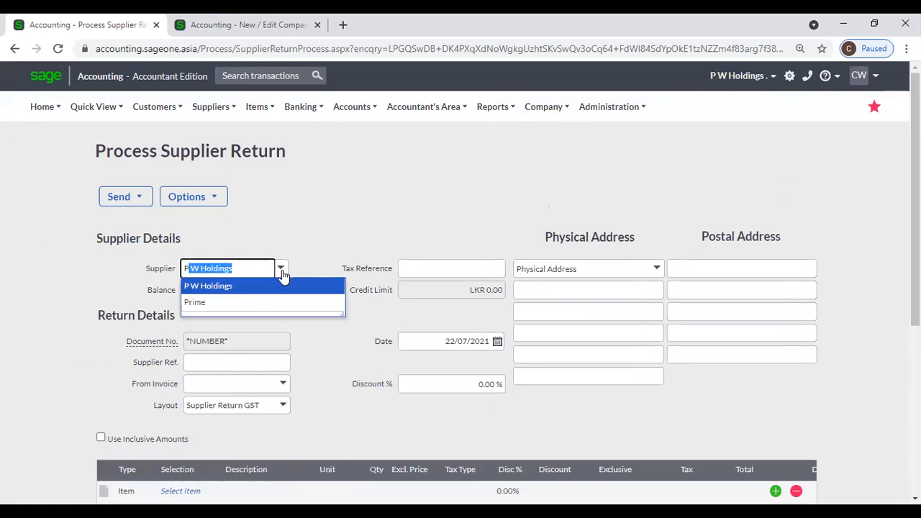
{"action": "left_click", "coordinate": [305, 288]}
{"action": "scroll", "coordinate": [311, 327], "scroll_direction": "down", "scroll_amount": 3}
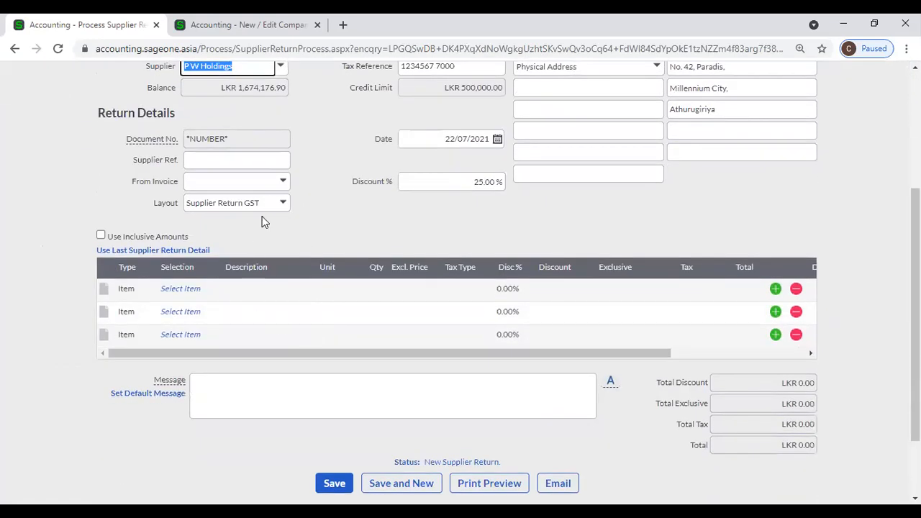
{"action": "left_click", "coordinate": [283, 182]}
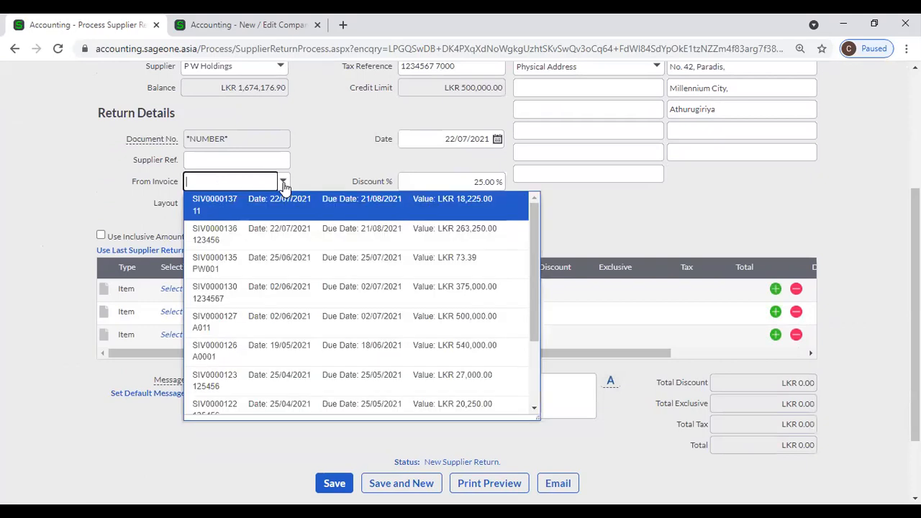
{"action": "left_click", "coordinate": [298, 230]}
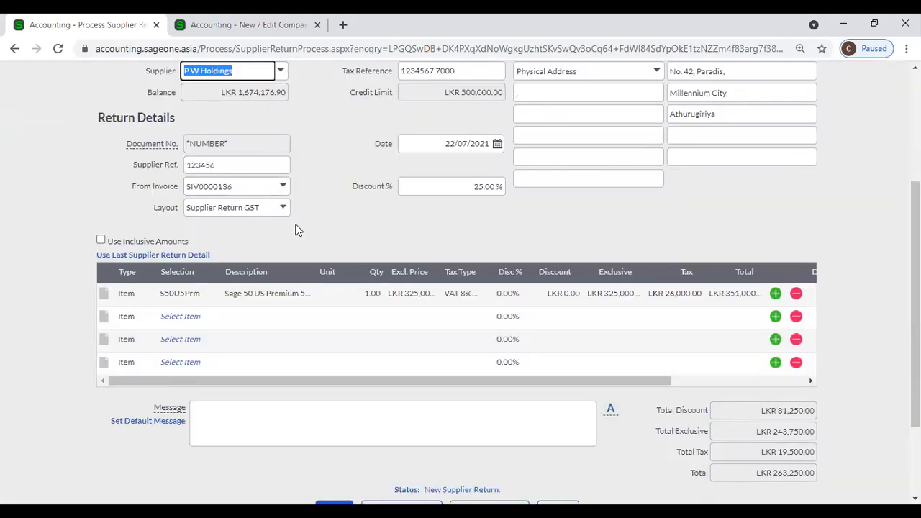
- Look over the selectable source invoices, then review the return's item line, totals and supplier details
{"action": "left_click", "coordinate": [284, 188]}
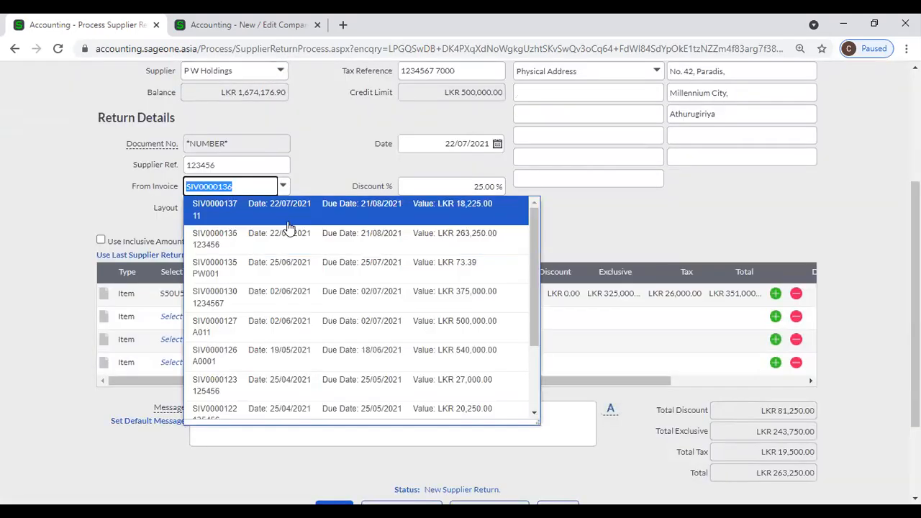
{"action": "left_click", "coordinate": [312, 168]}
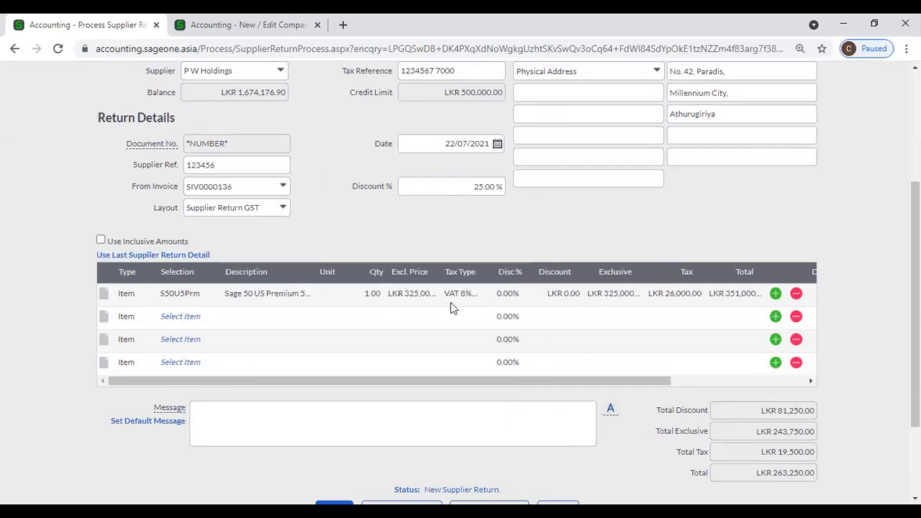
{"action": "scroll", "coordinate": [412, 317], "scroll_direction": "down", "scroll_amount": 1}
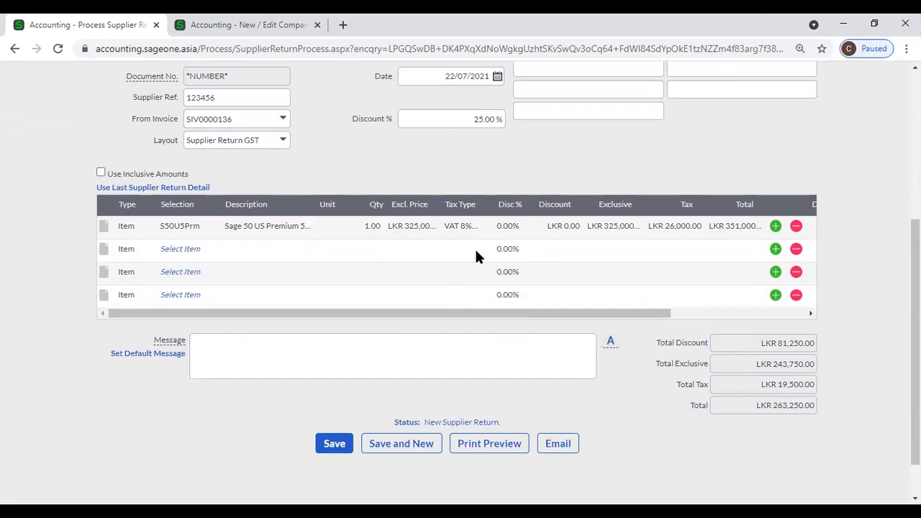
{"action": "scroll", "coordinate": [475, 276], "scroll_direction": "up", "scroll_amount": 2}
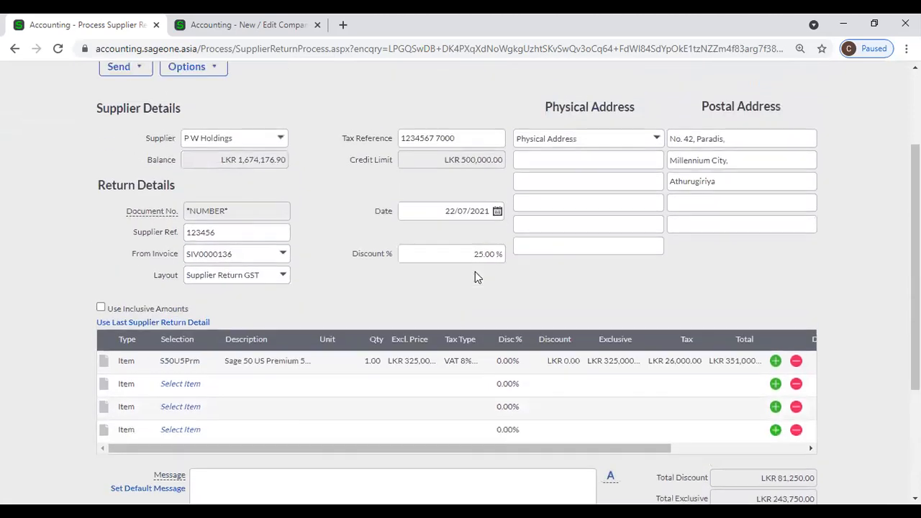
{"action": "scroll", "coordinate": [474, 271], "scroll_direction": "up", "scroll_amount": 2}
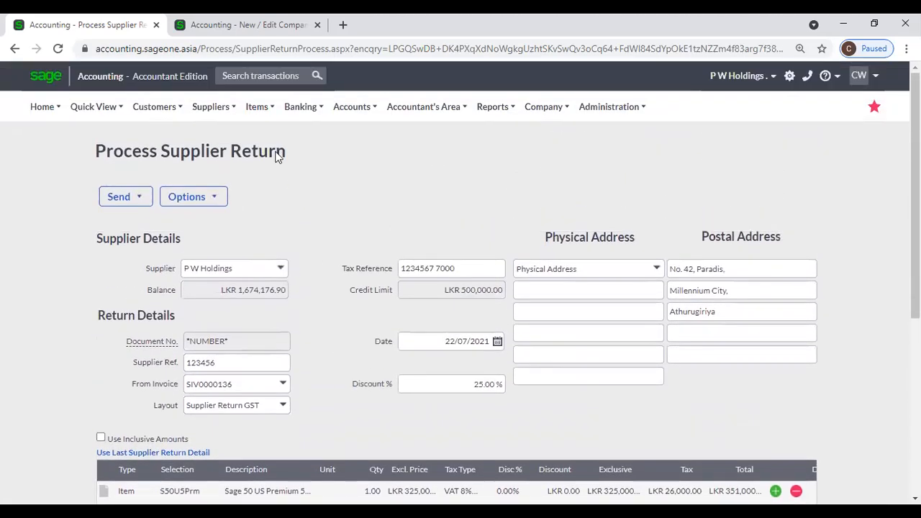
- Discard the unsaved return based on SIV0000136 and go back to the Supplier Returns list
{"action": "left_click", "coordinate": [223, 116]}
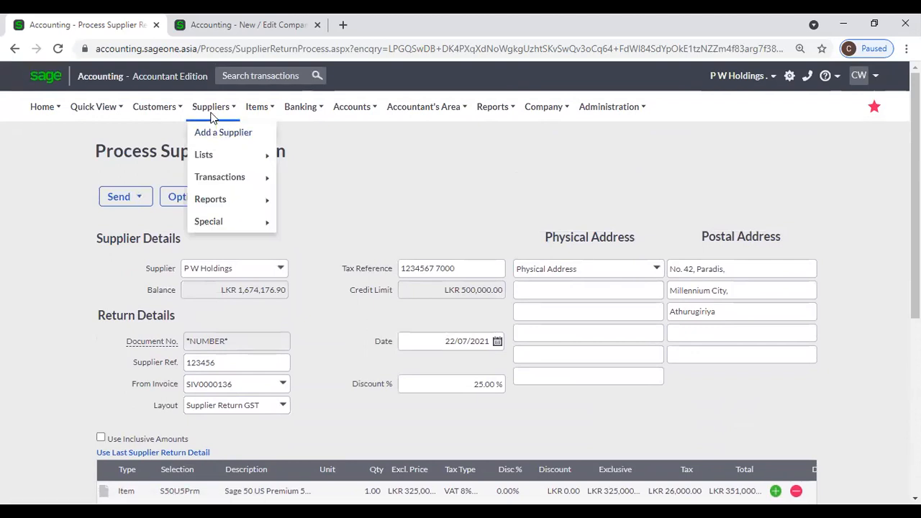
{"action": "mouse_move", "coordinate": [222, 180]}
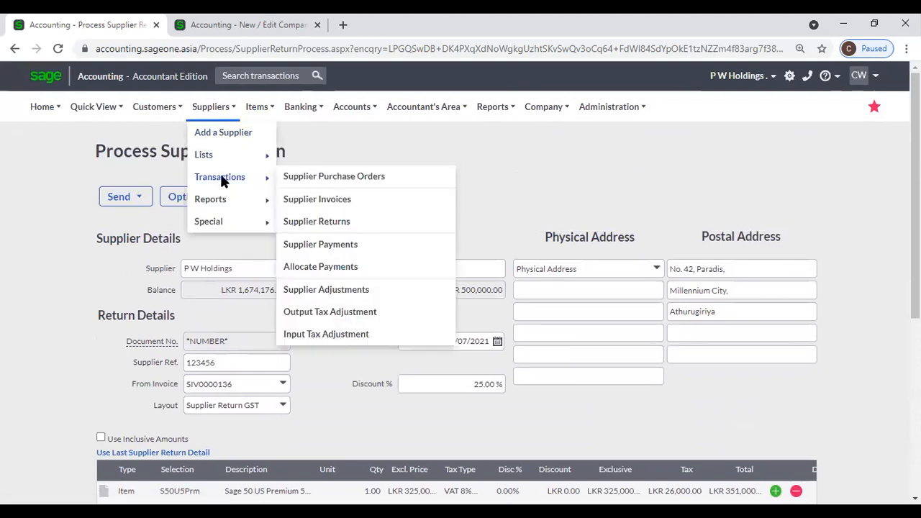
{"action": "left_click", "coordinate": [338, 223]}
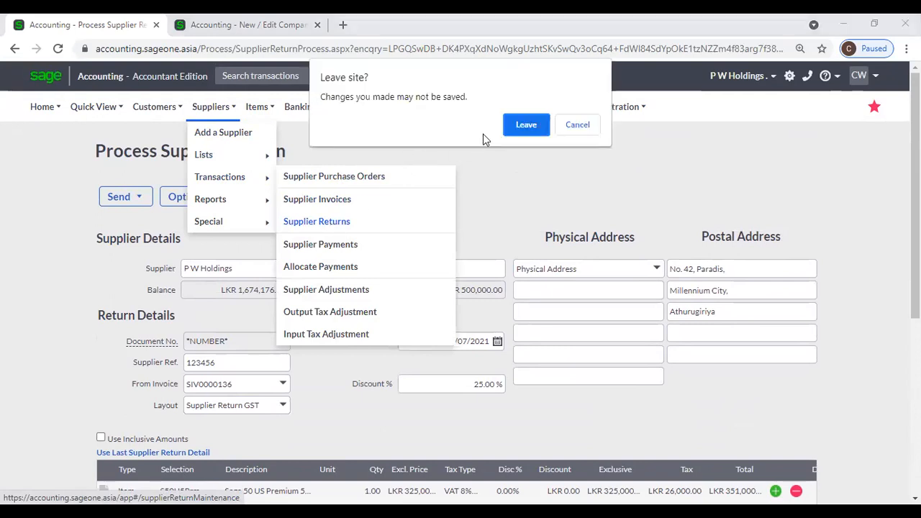
{"action": "left_click", "coordinate": [526, 125]}
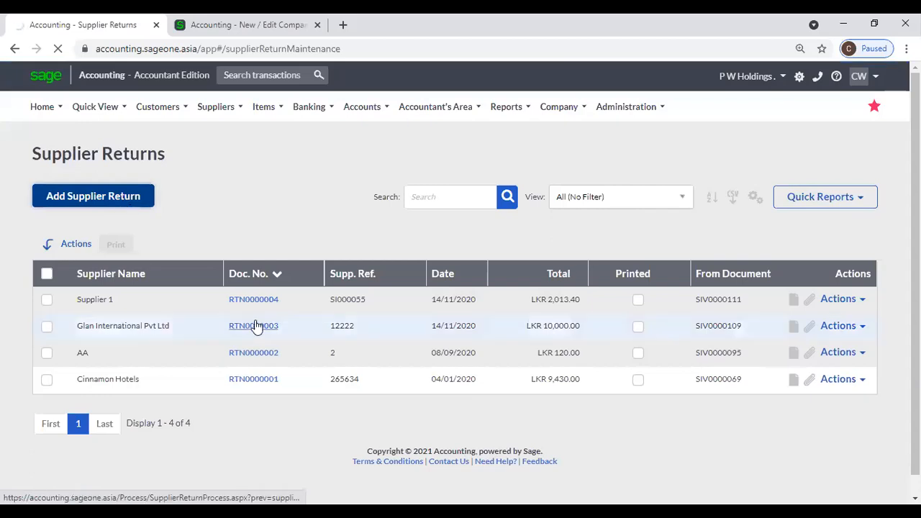
- Add another supplier return for P W Holdings and fill it from invoice SIV0000137
{"action": "left_click", "coordinate": [253, 326]}
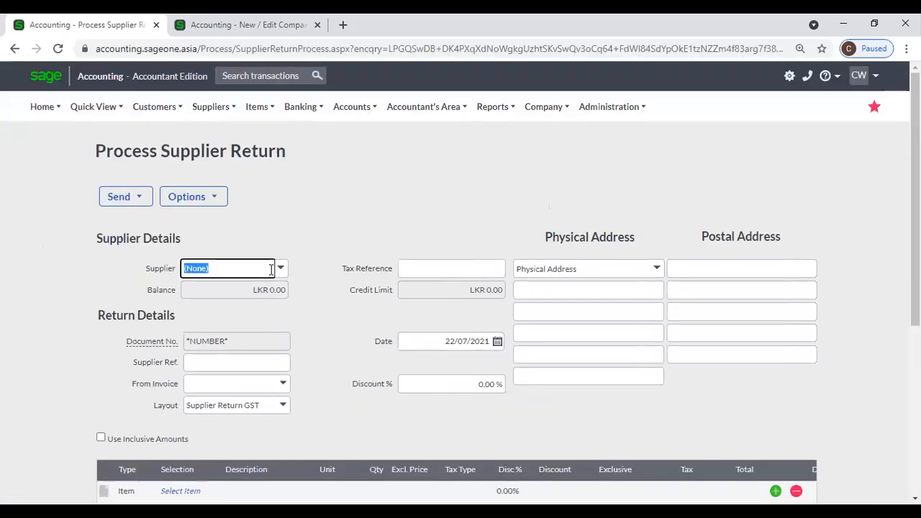
{"action": "left_click", "coordinate": [281, 269]}
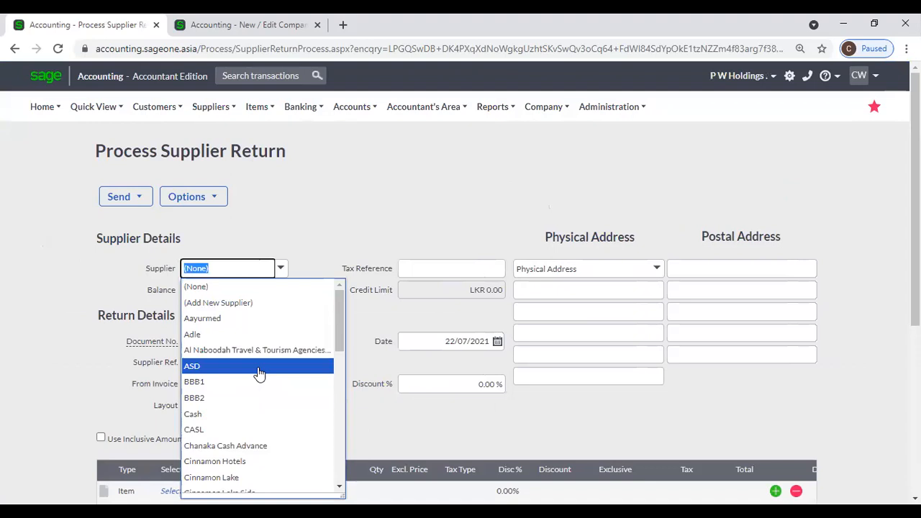
{"action": "type", "text": "p"}
{"action": "key", "text": "Return"}
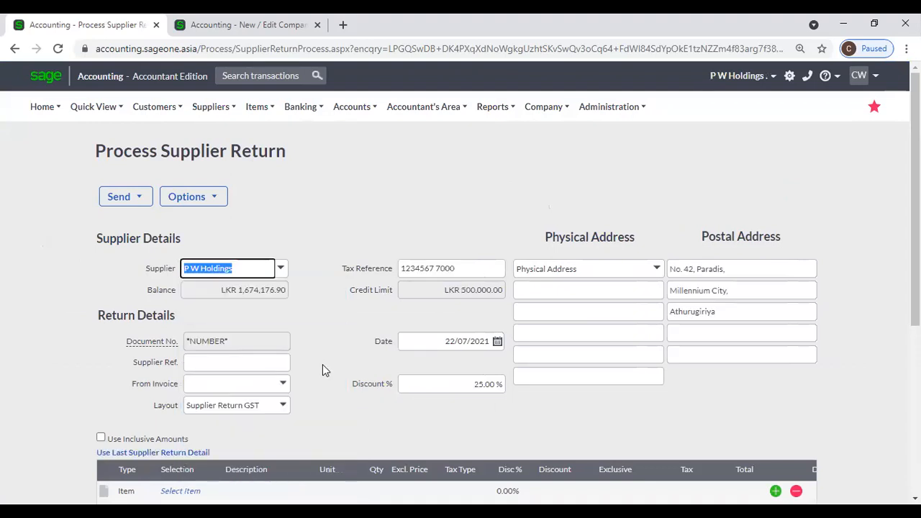
{"action": "scroll", "coordinate": [321, 363], "scroll_direction": "down", "scroll_amount": 1}
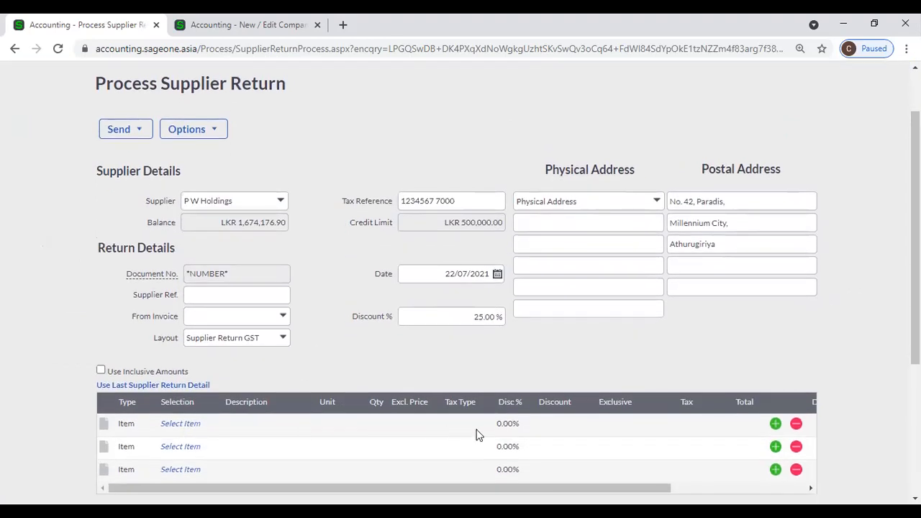
{"action": "left_click", "coordinate": [283, 317]}
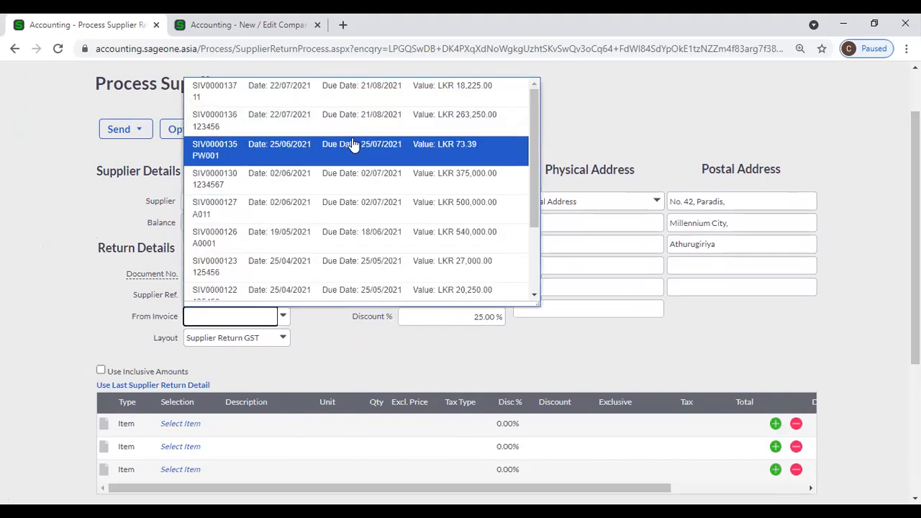
{"action": "left_click", "coordinate": [369, 91]}
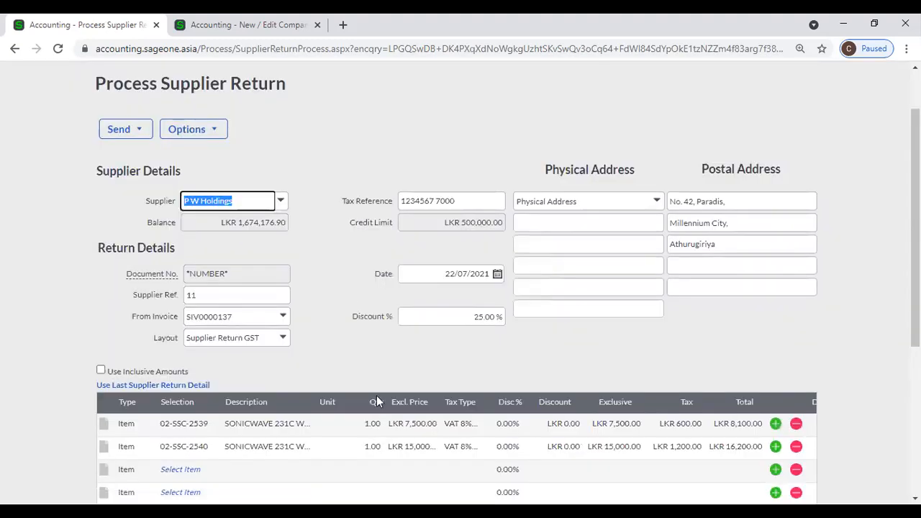
- Discard the unsaved return, open the Supplier Invoices list and view the actions available for invoice SIV0000137
{"action": "scroll", "coordinate": [376, 395], "scroll_direction": "up", "scroll_amount": 1}
{"action": "mouse_move", "coordinate": [215, 109]}
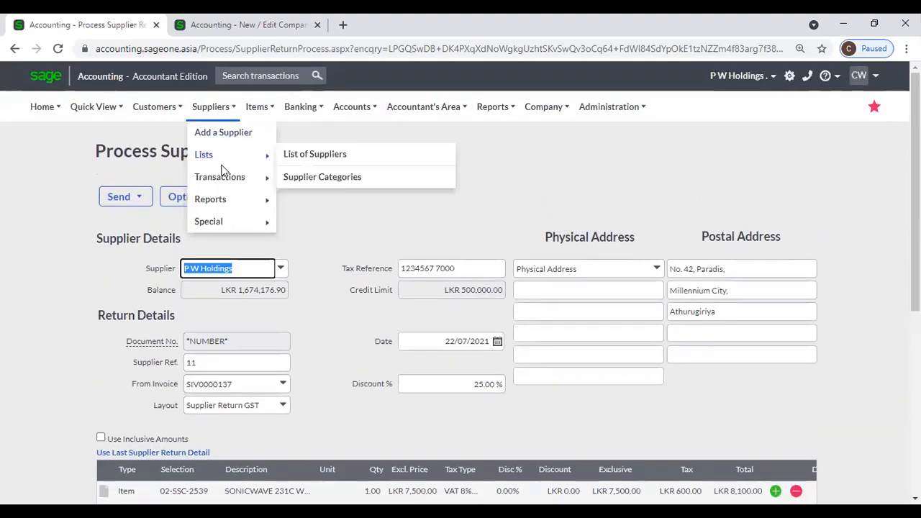
{"action": "mouse_move", "coordinate": [223, 178]}
{"action": "left_click", "coordinate": [345, 202]}
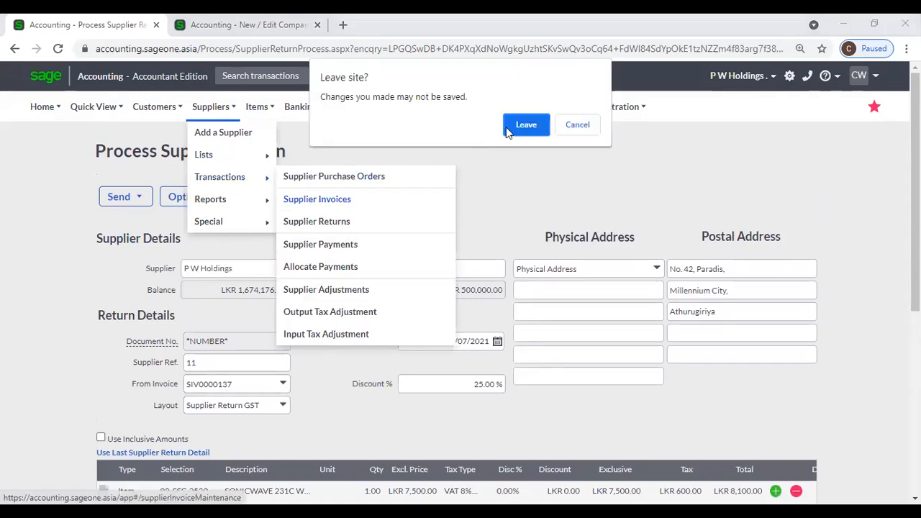
{"action": "left_click", "coordinate": [530, 125]}
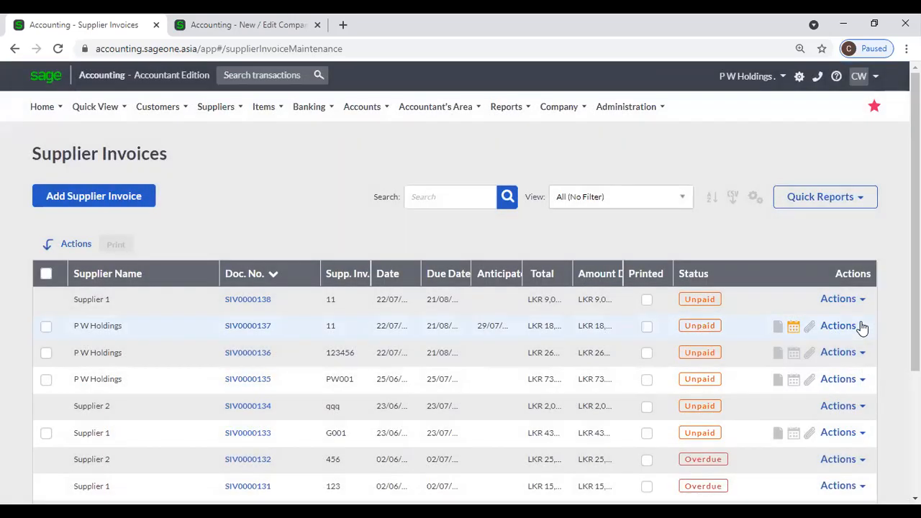
{"action": "left_click", "coordinate": [863, 328]}
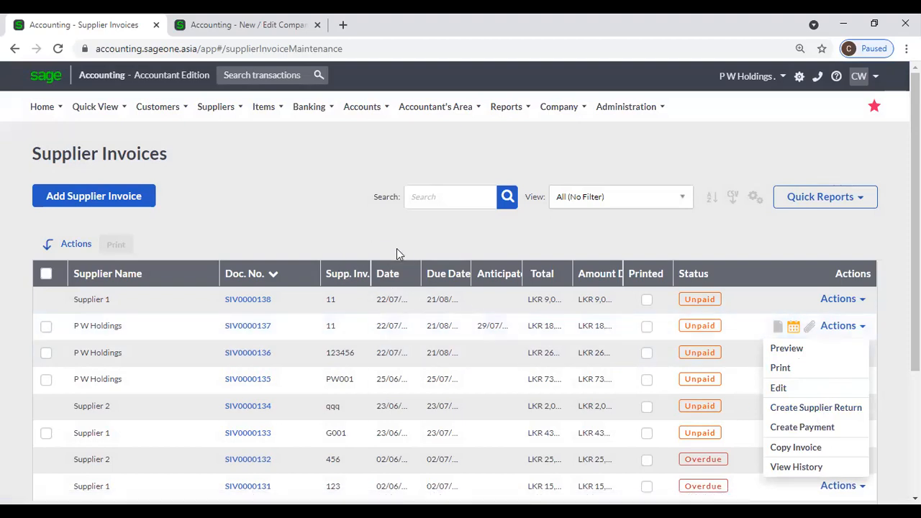
{"action": "left_click", "coordinate": [320, 187]}
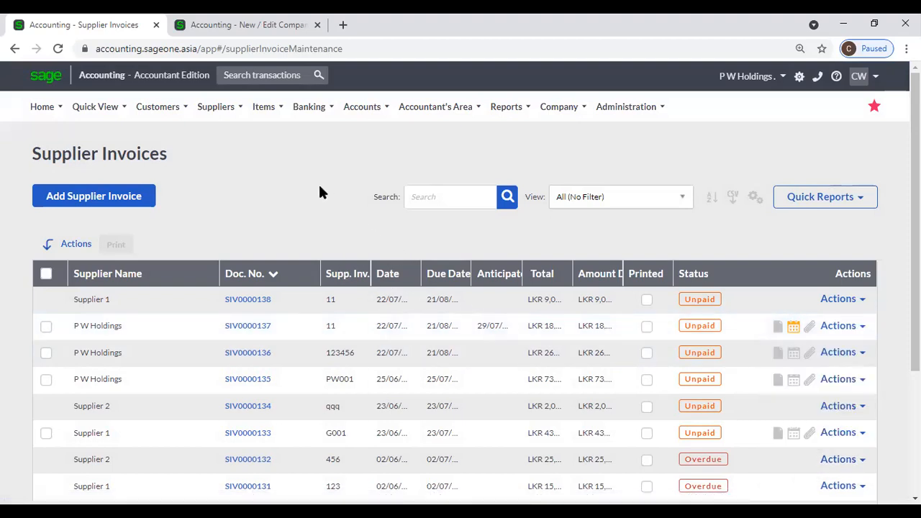
- Open the Supplier Returns list and view its grid column options without changing them
{"action": "mouse_move", "coordinate": [209, 110]}
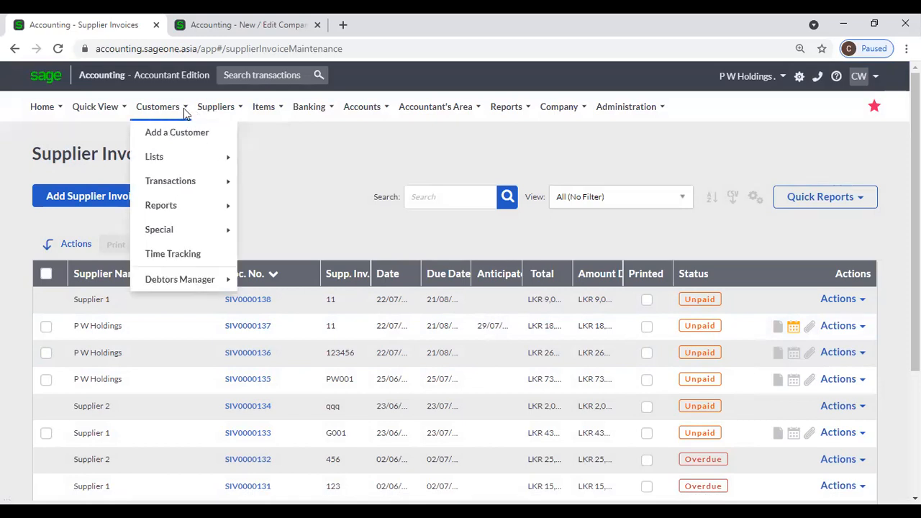
{"action": "mouse_move", "coordinate": [226, 185]}
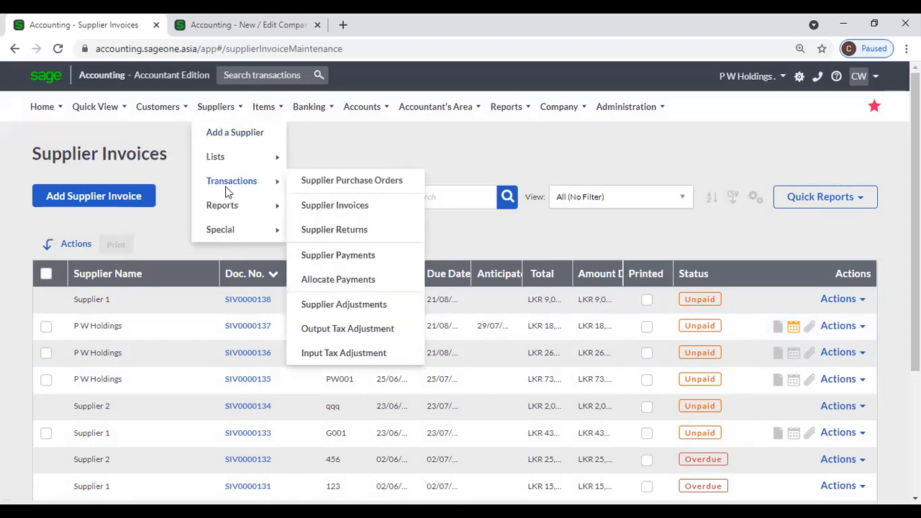
{"action": "left_click", "coordinate": [343, 228]}
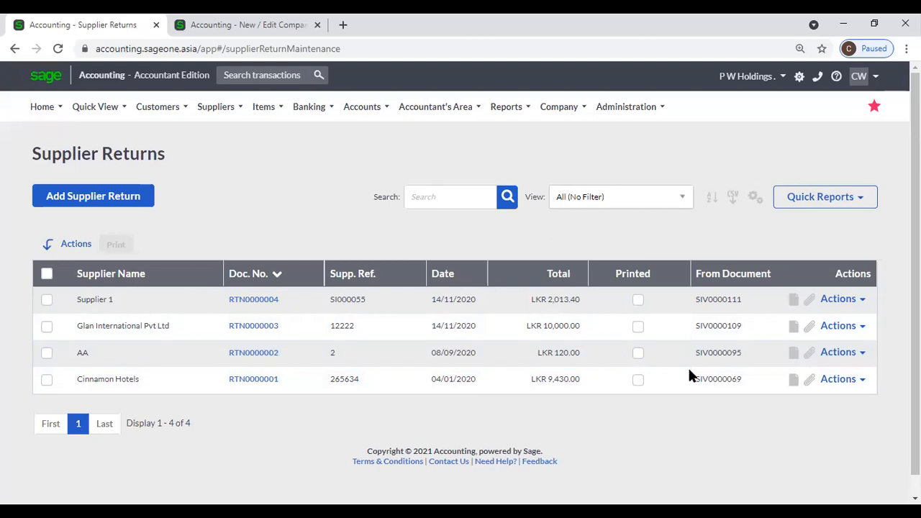
{"action": "left_click", "coordinate": [754, 195]}
{"action": "left_click", "coordinate": [727, 220]}
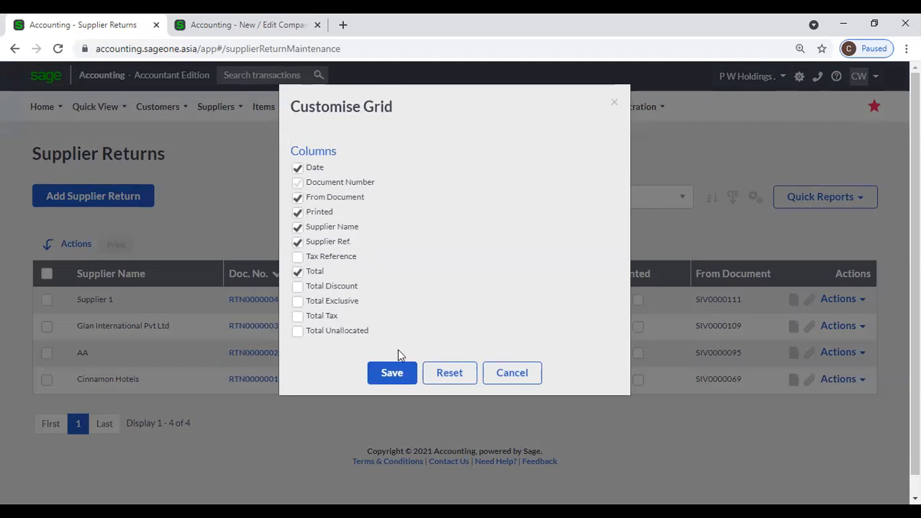
{"action": "left_click", "coordinate": [512, 373]}
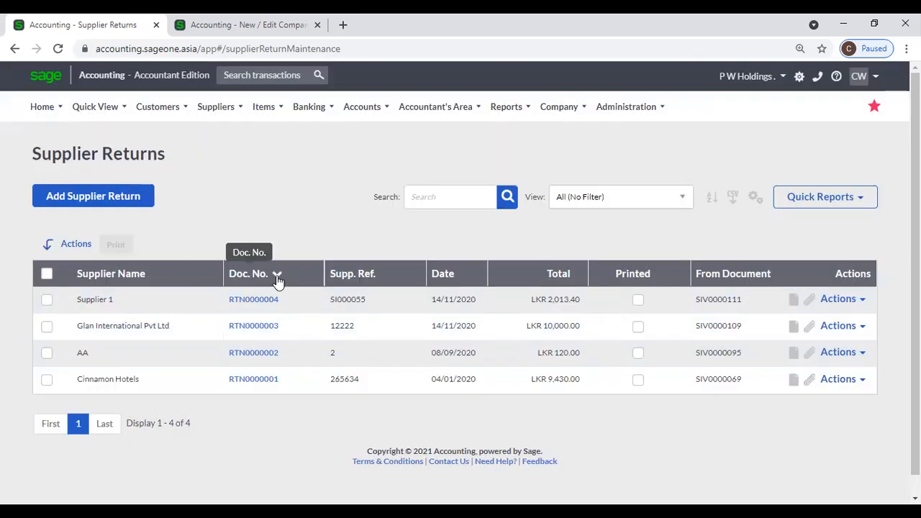
- Reverse the document number sorting of the supplier returns and restore the descending order
{"action": "left_click", "coordinate": [278, 280]}
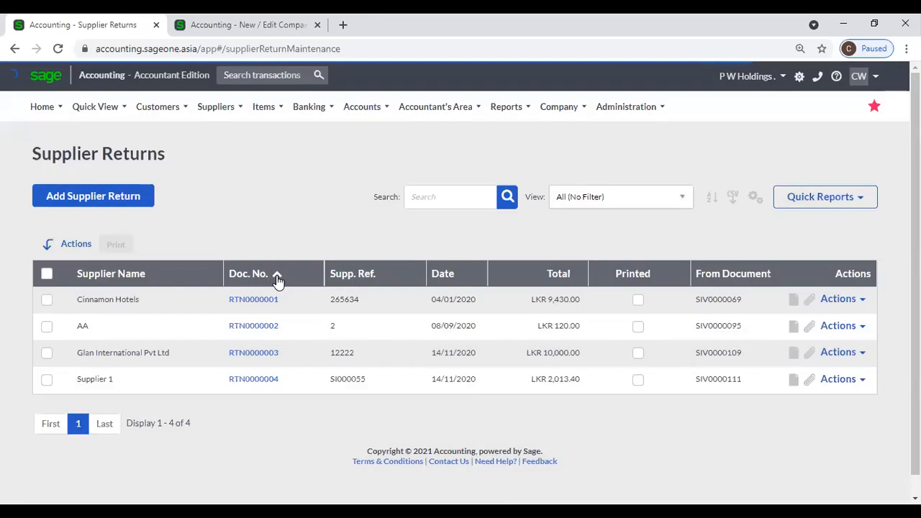
{"action": "left_click", "coordinate": [284, 279]}
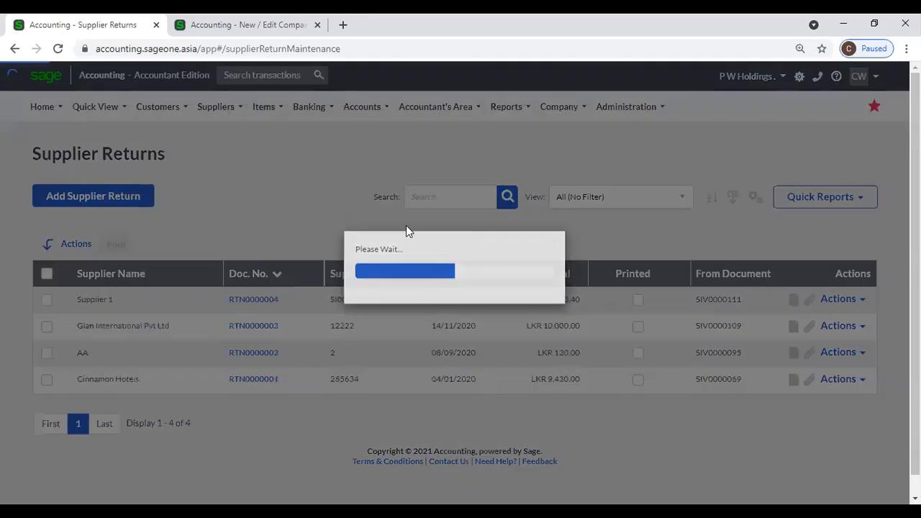
{"action": "left_click", "coordinate": [467, 197]}
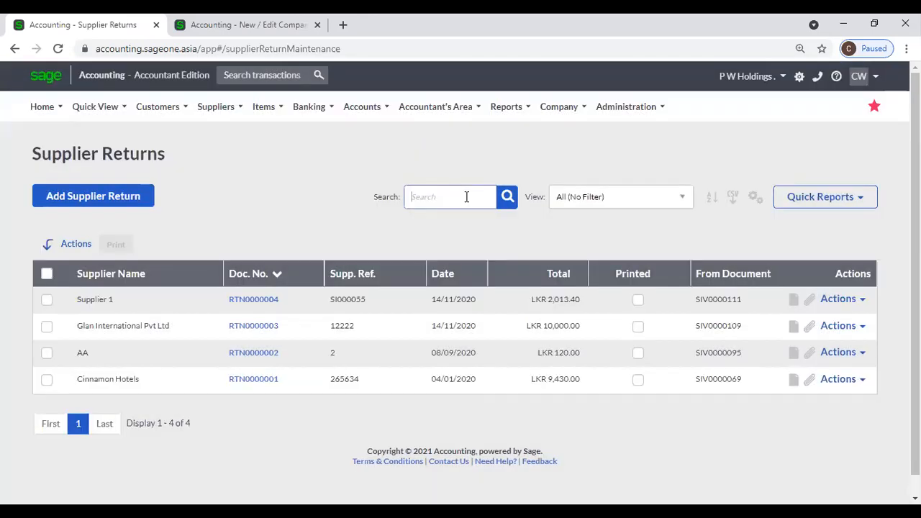
- Review the list's date view filters and multi-column sorting options, try adding a second sort level, and cancel
{"action": "left_click", "coordinate": [710, 199]}
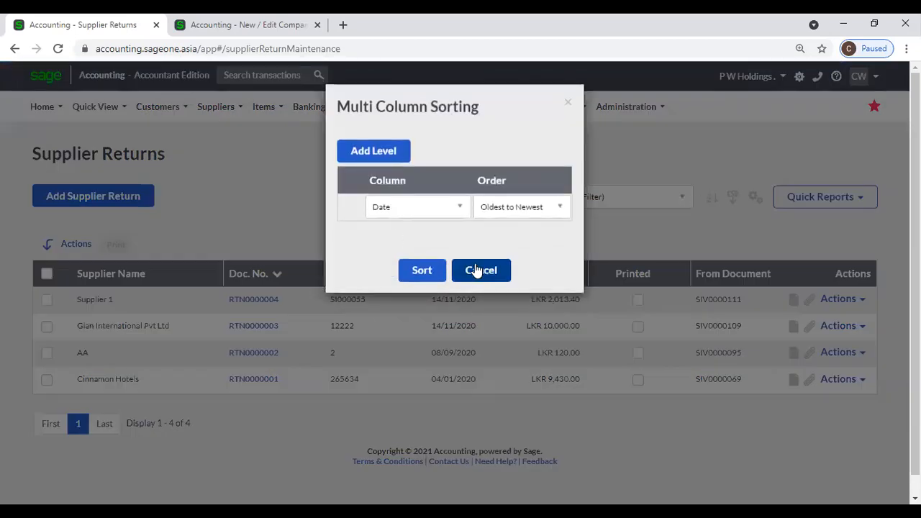
{"action": "left_click", "coordinate": [477, 270]}
{"action": "left_click", "coordinate": [651, 199]}
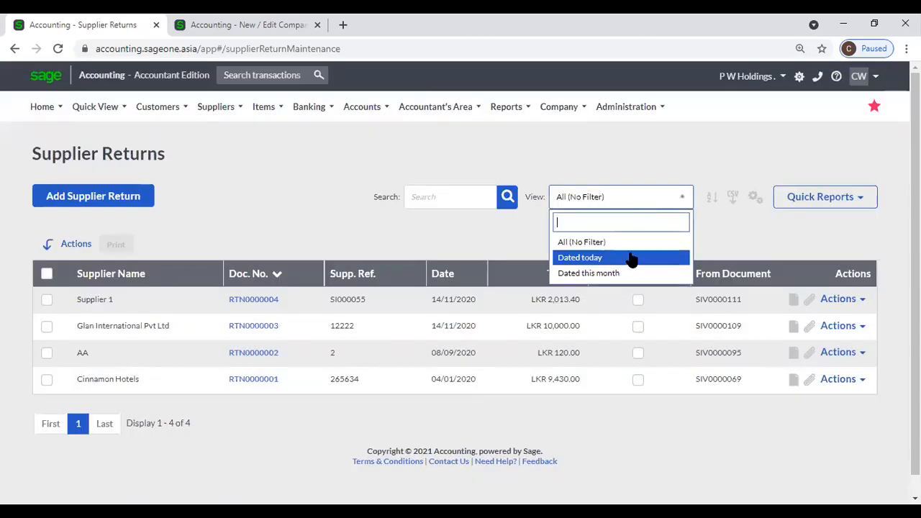
{"action": "left_click", "coordinate": [711, 199]}
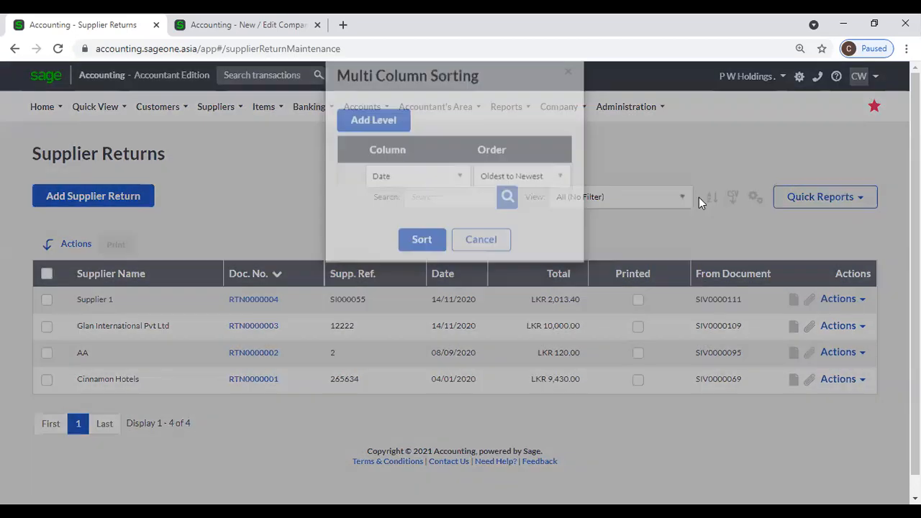
{"action": "left_click", "coordinate": [400, 153]}
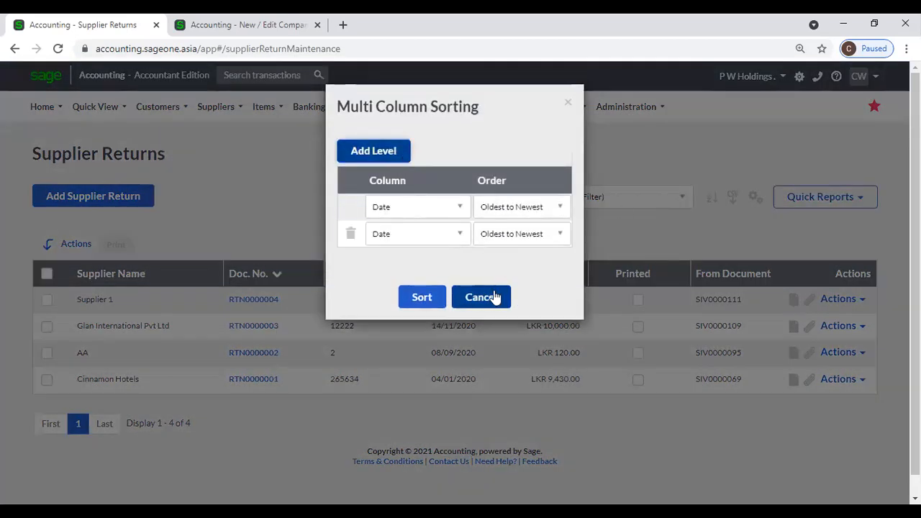
{"action": "left_click", "coordinate": [494, 295]}
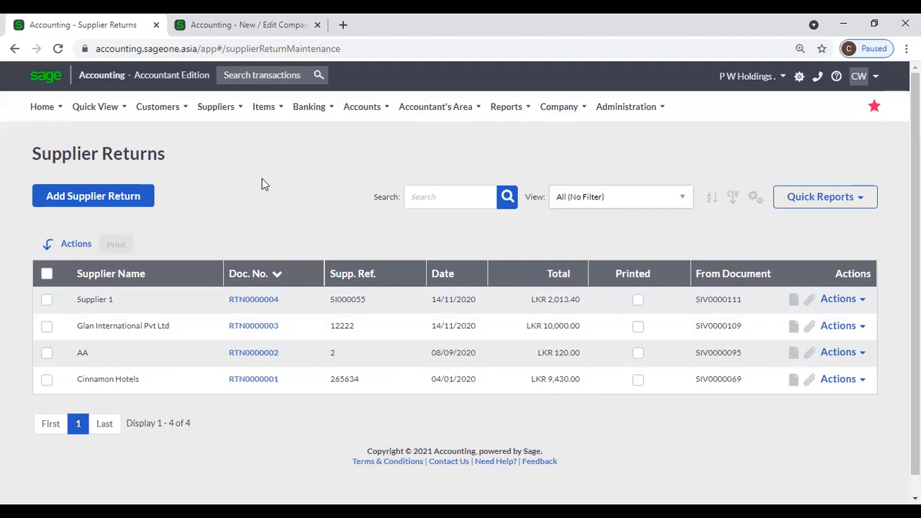
- Open the Supplier Payments list and start a new supplier payment
{"action": "left_click", "coordinate": [214, 108]}
{"action": "mouse_move", "coordinate": [230, 186]}
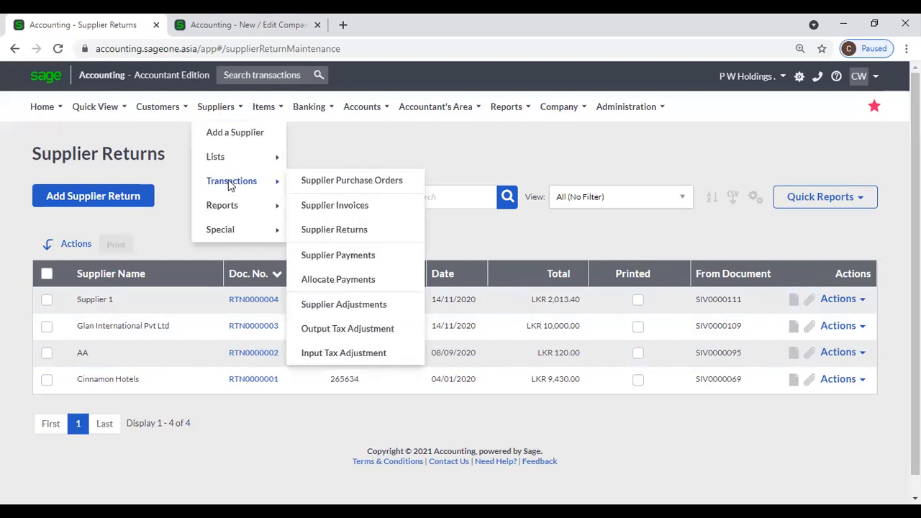
{"action": "left_click", "coordinate": [376, 258]}
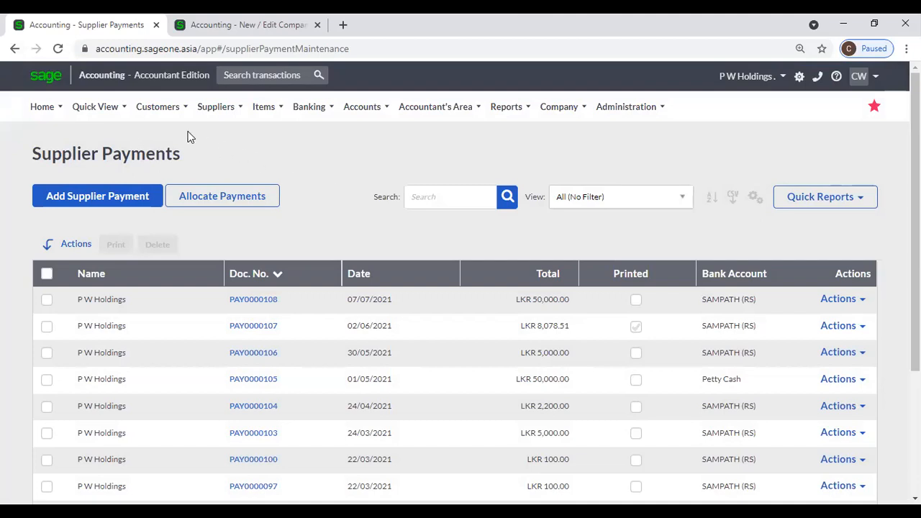
{"action": "mouse_move", "coordinate": [216, 106]}
{"action": "mouse_move", "coordinate": [231, 178]}
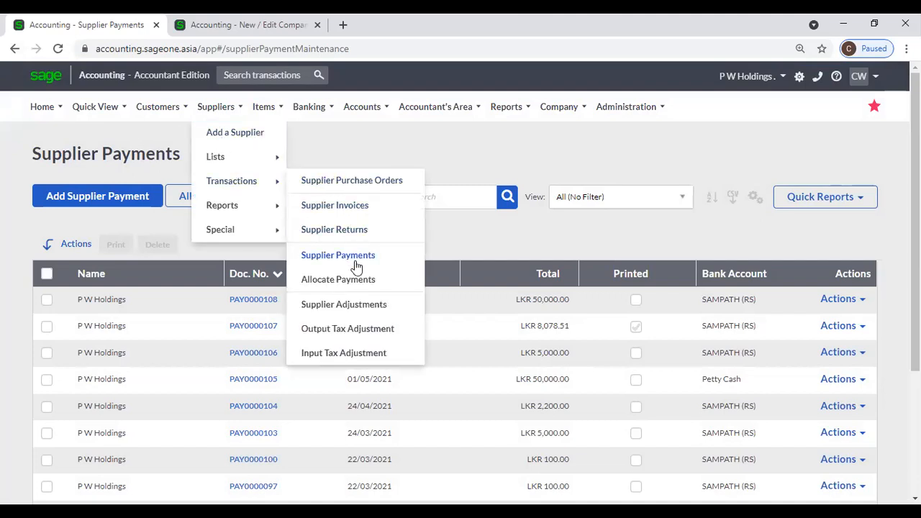
{"action": "left_click", "coordinate": [45, 202]}
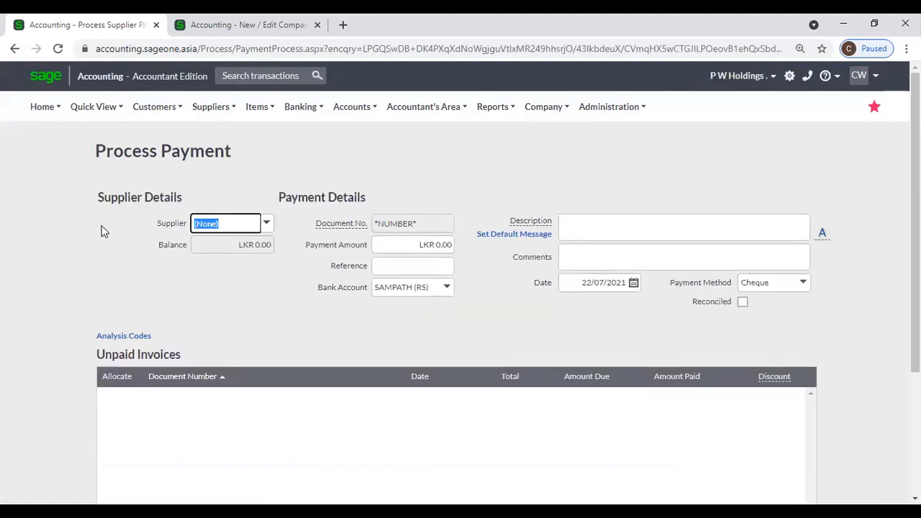
- Set the payment's supplier to P W Holdings
{"action": "left_click", "coordinate": [267, 225]}
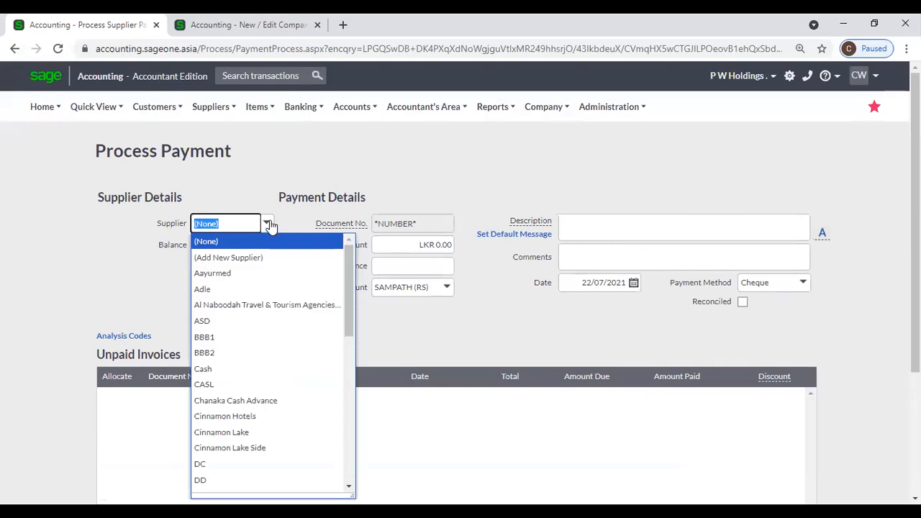
{"action": "type", "text": "p"}
{"action": "key", "text": "Return"}
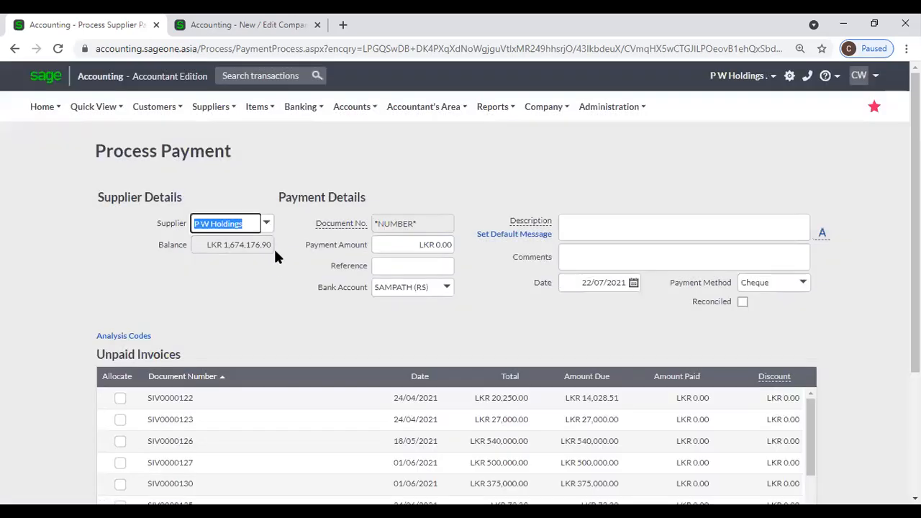
- Look through the supplier's unpaid invoices and the processing options of the payment form
{"action": "scroll", "coordinate": [248, 288], "scroll_direction": "down", "scroll_amount": 2}
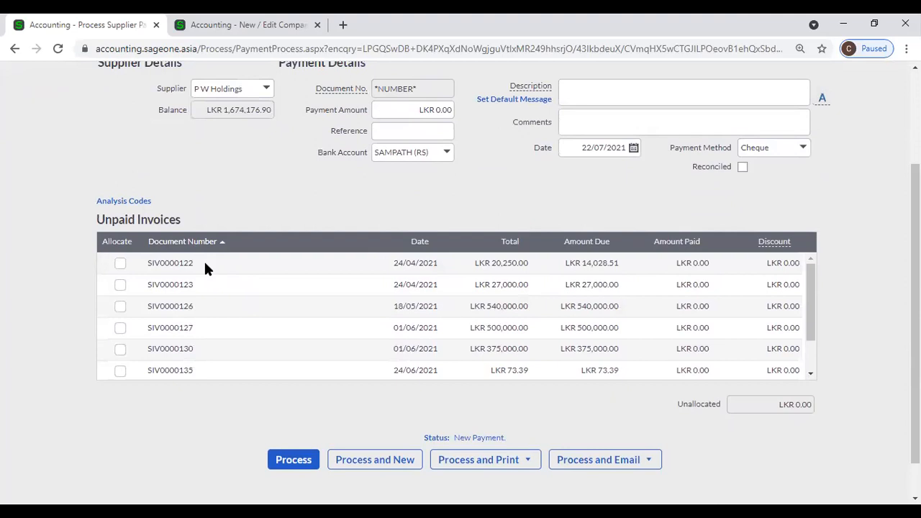
{"action": "scroll", "coordinate": [250, 303], "scroll_direction": "down", "scroll_amount": 1}
{"action": "scroll", "coordinate": [249, 302], "scroll_direction": "up", "scroll_amount": 3}
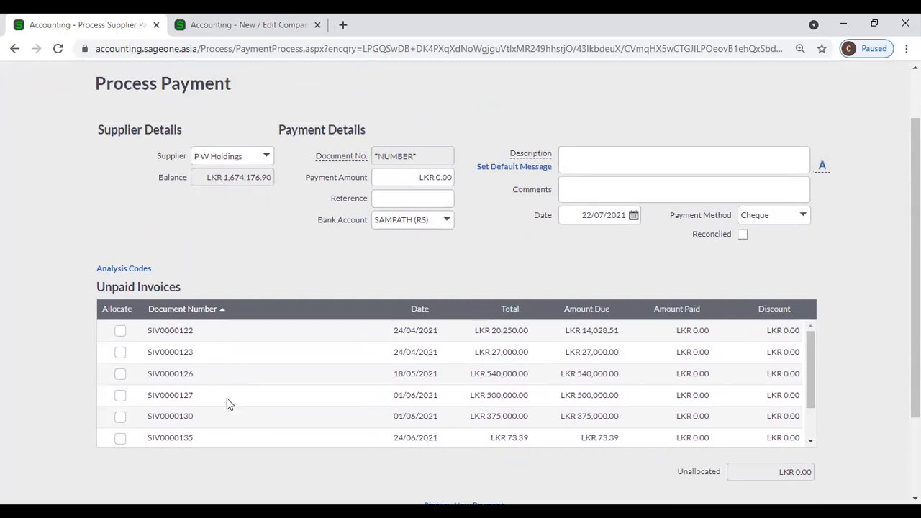
{"action": "scroll", "coordinate": [221, 349], "scroll_direction": "down", "scroll_amount": 1}
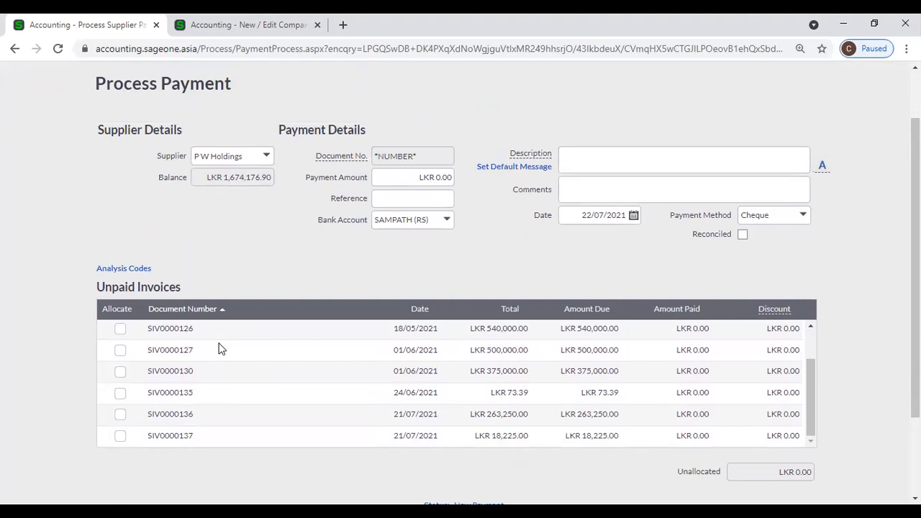
{"action": "scroll", "coordinate": [220, 391], "scroll_direction": "up", "scroll_amount": 1}
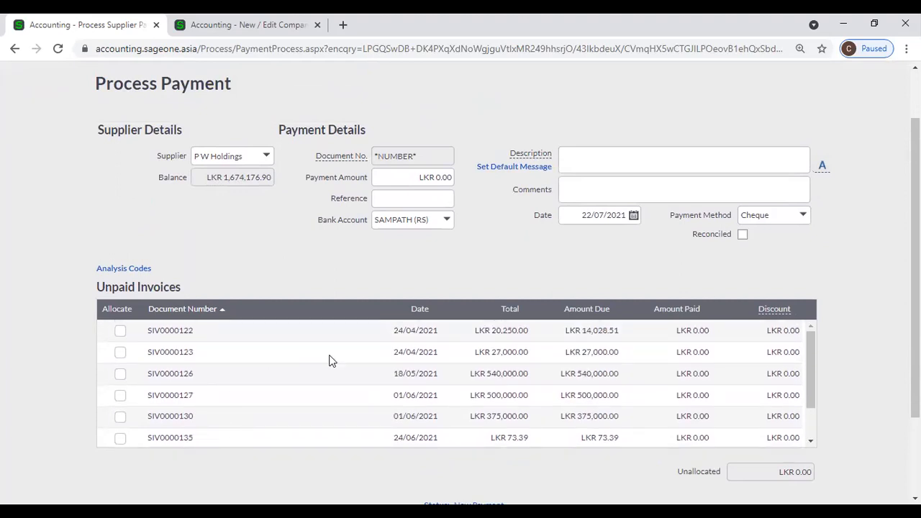
{"action": "scroll", "coordinate": [329, 361], "scroll_direction": "up", "scroll_amount": 1}
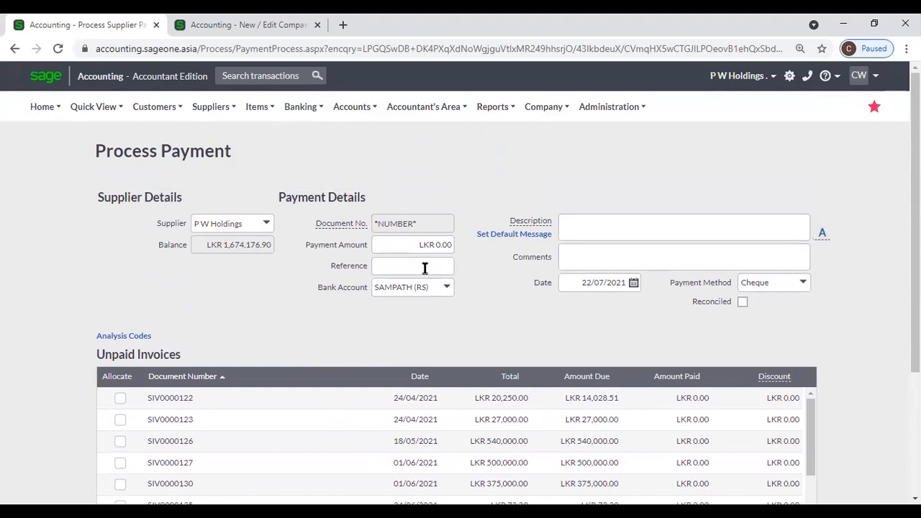
- Examine the payment's reference suggestions, payment method choices and bank account choices without selecting anything new
{"action": "left_click", "coordinate": [425, 268]}
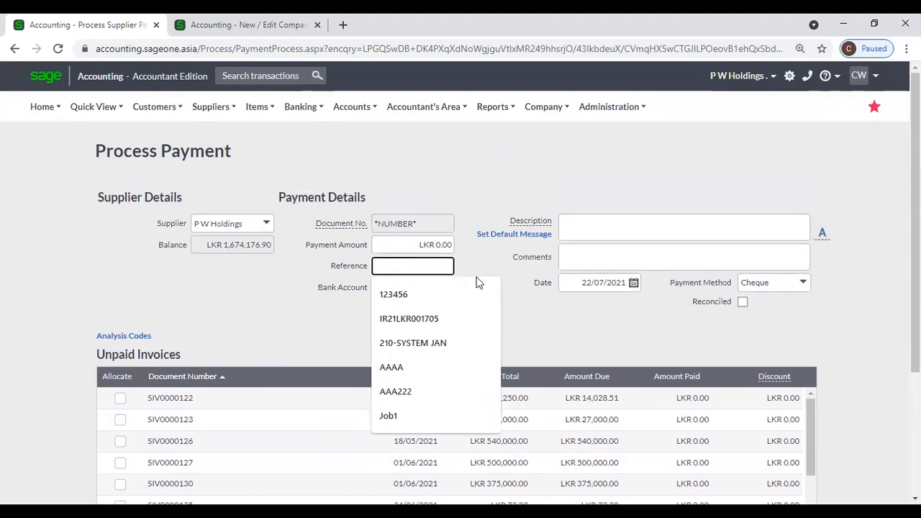
{"action": "left_click", "coordinate": [517, 277]}
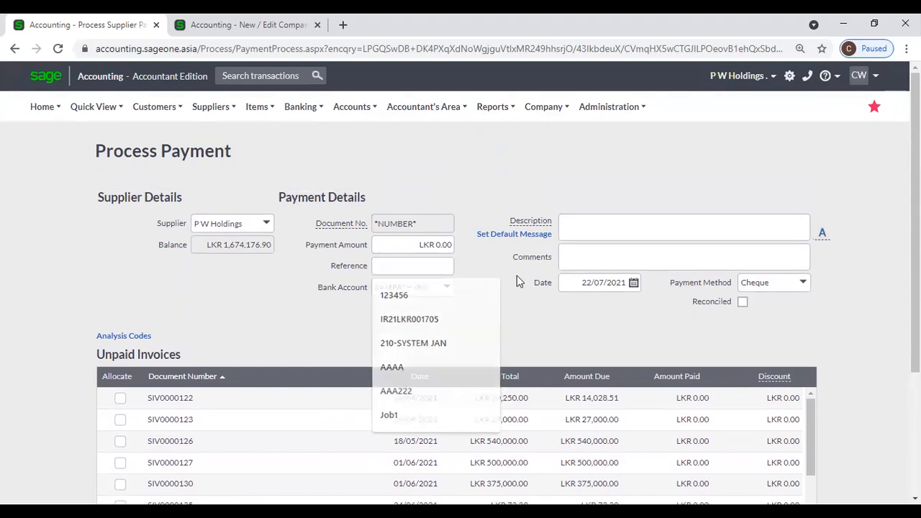
{"action": "left_click", "coordinate": [806, 285]}
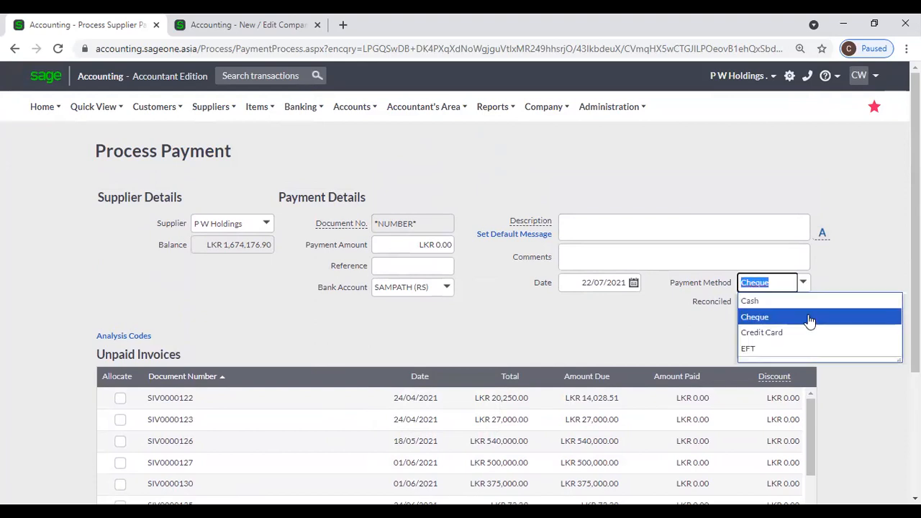
{"action": "left_click", "coordinate": [624, 350]}
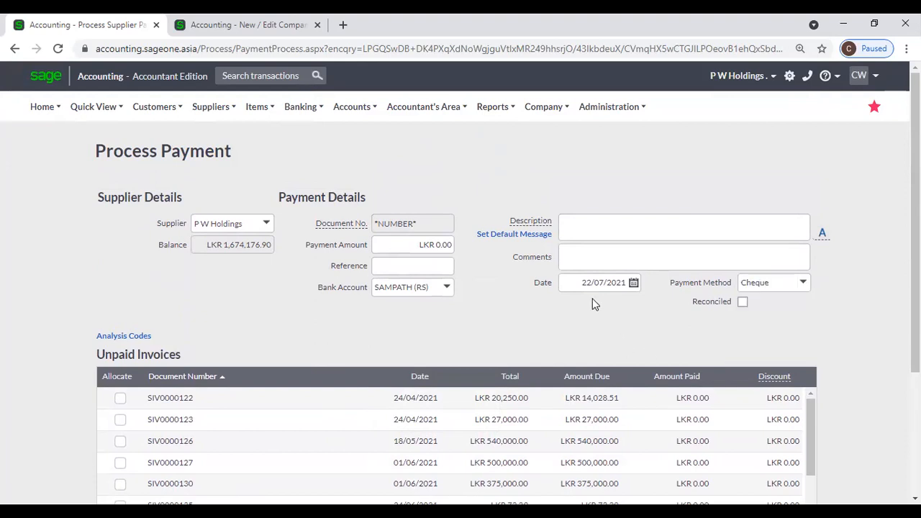
{"action": "left_click", "coordinate": [443, 296]}
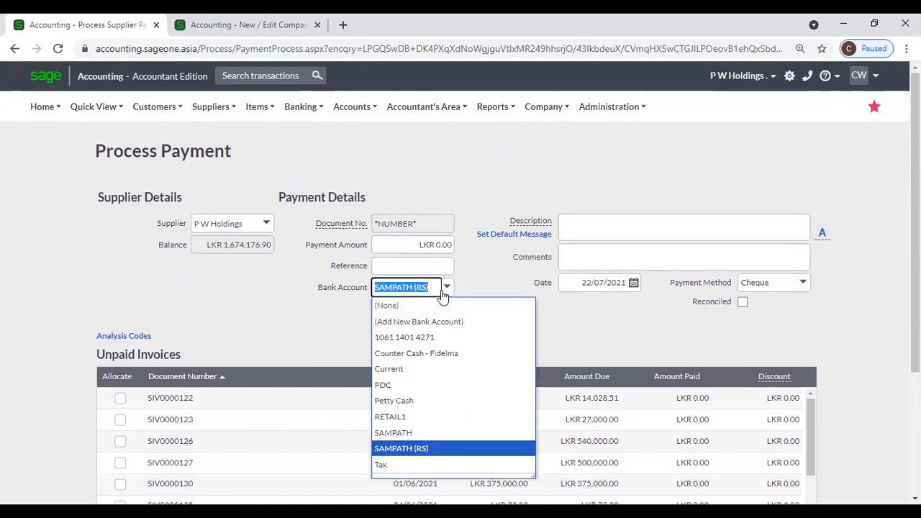
{"action": "left_click", "coordinate": [488, 270]}
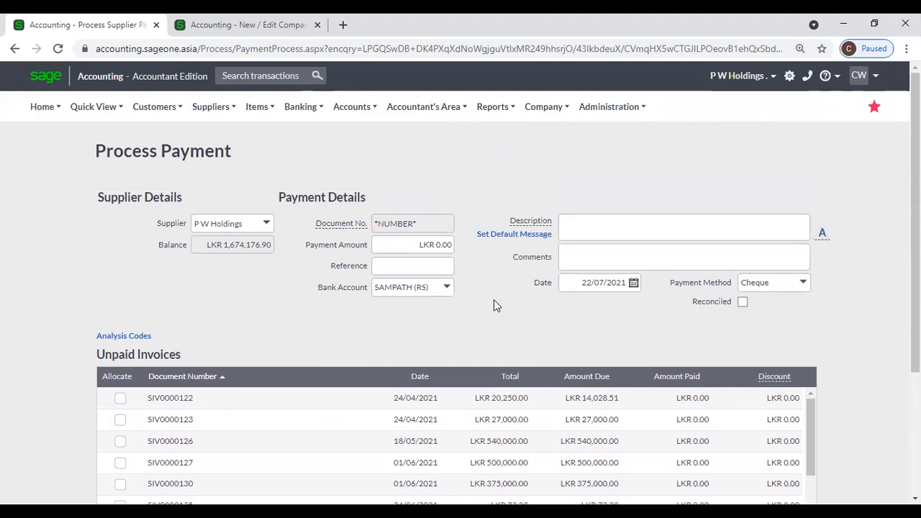
{"action": "left_click", "coordinate": [446, 266]}
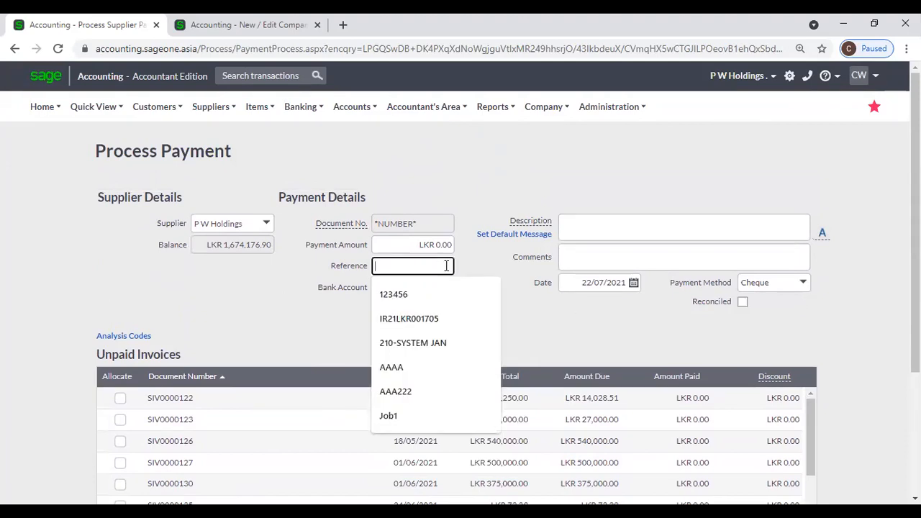
{"action": "left_click", "coordinate": [804, 291]}
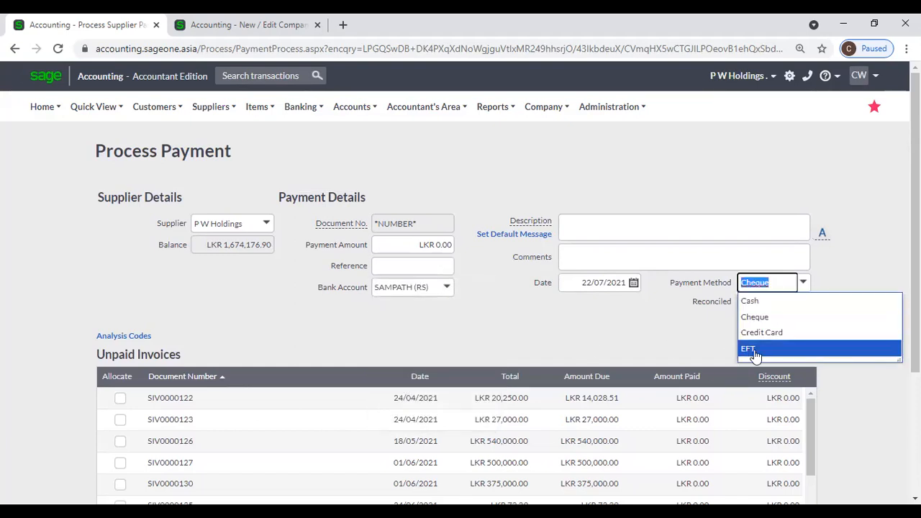
{"action": "left_click", "coordinate": [407, 271]}
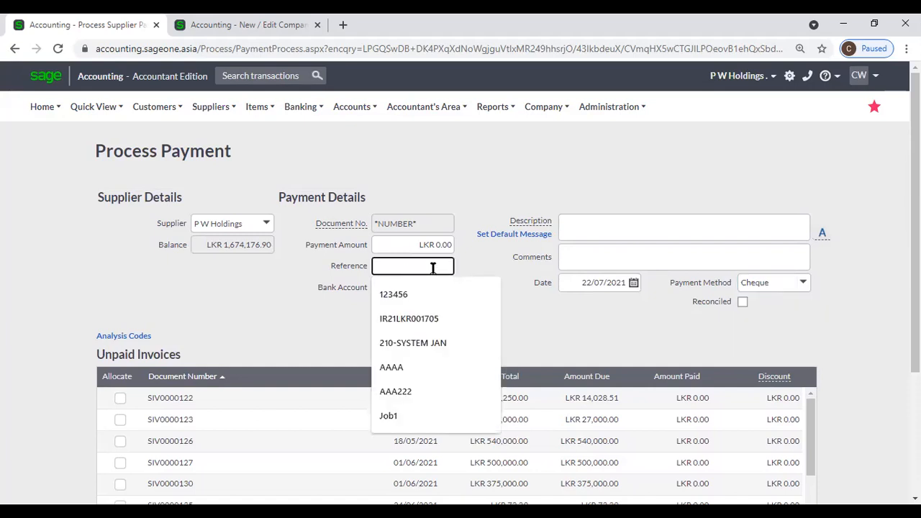
{"action": "left_click", "coordinate": [484, 273]}
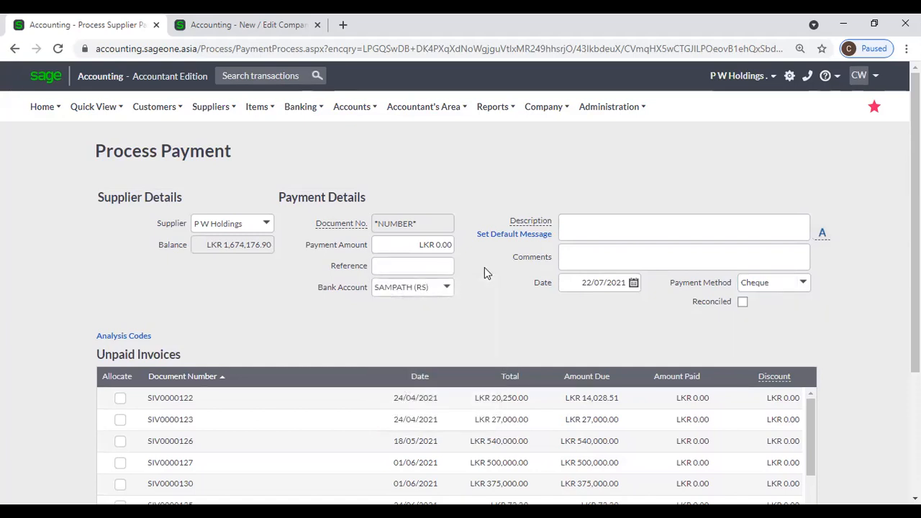
{"action": "left_click", "coordinate": [430, 245]}
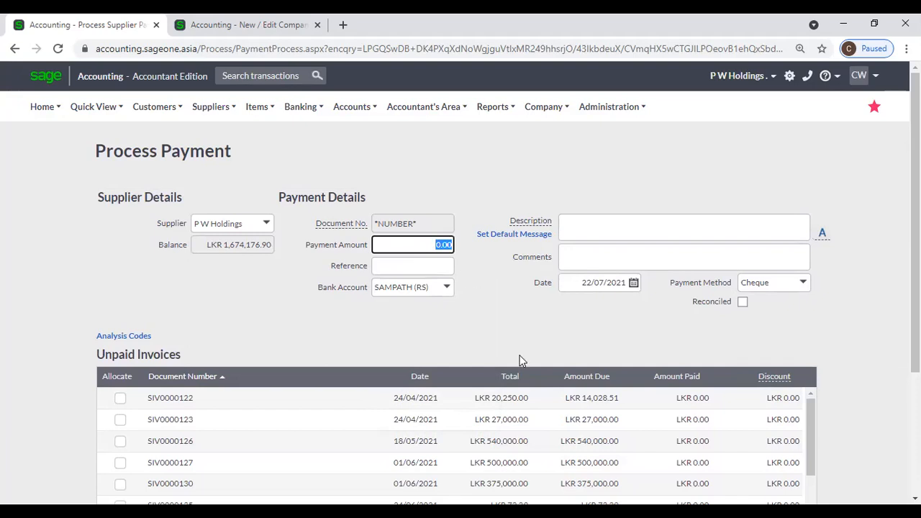
{"action": "type", "text": "100"}
{"action": "left_click", "coordinate": [121, 399]}
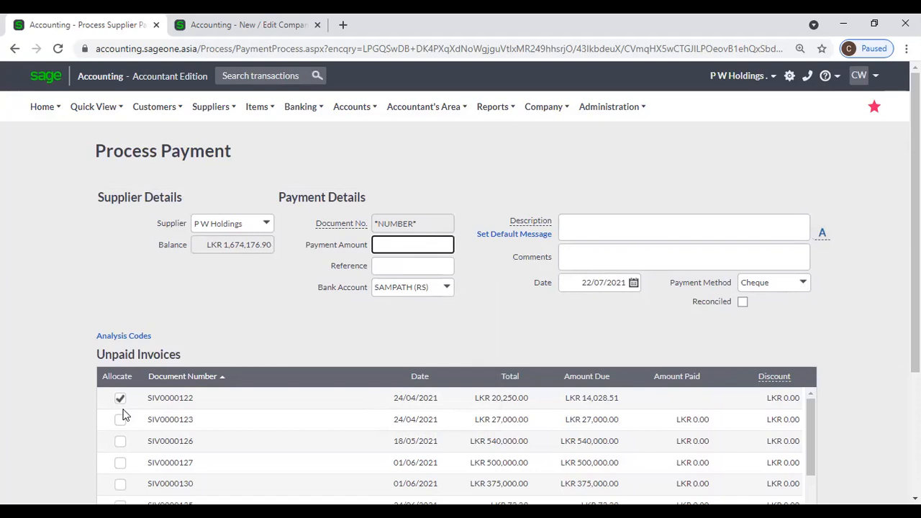
{"action": "left_click", "coordinate": [120, 420]}
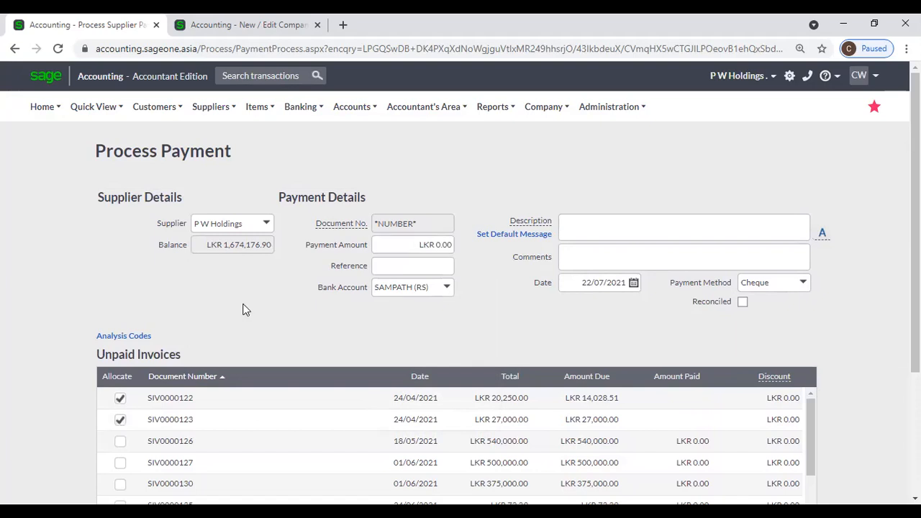
{"action": "left_click", "coordinate": [120, 398]}
{"action": "left_click", "coordinate": [118, 421]}
- Allocate the payment to invoices SIV0000122, SIV0000123, SIV0000126 and SIV0000127
{"action": "left_click", "coordinate": [120, 399]}
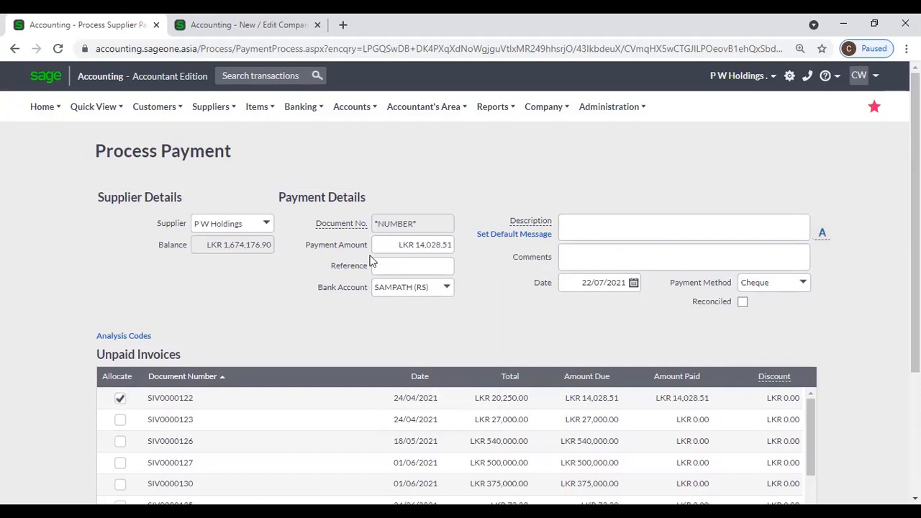
{"action": "left_click", "coordinate": [121, 422]}
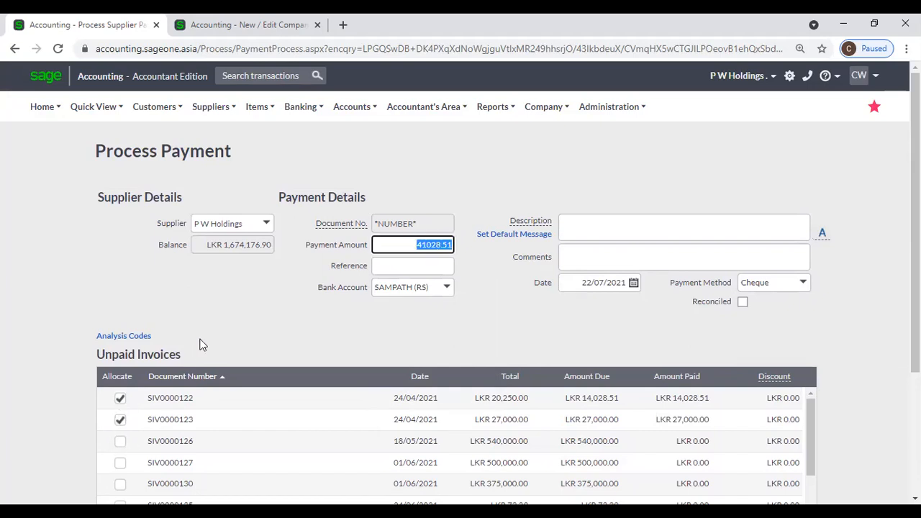
{"action": "left_click", "coordinate": [120, 441]}
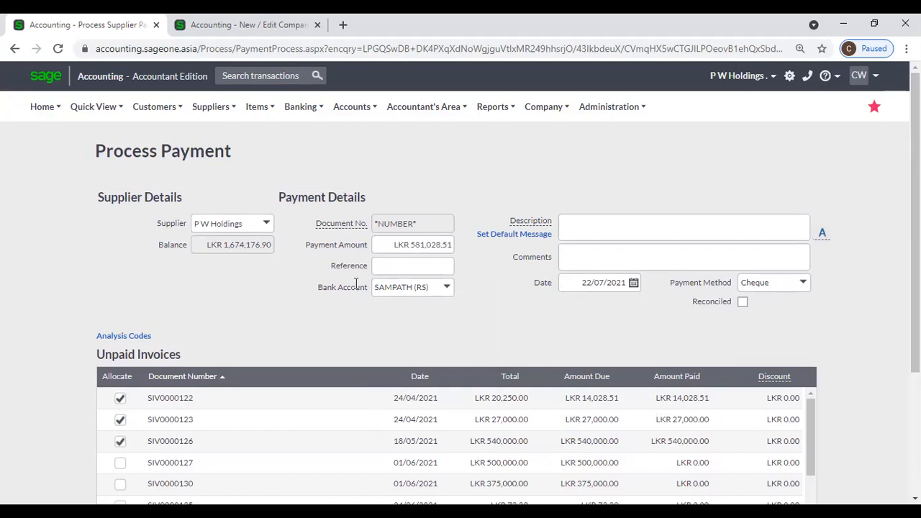
{"action": "left_click", "coordinate": [122, 465]}
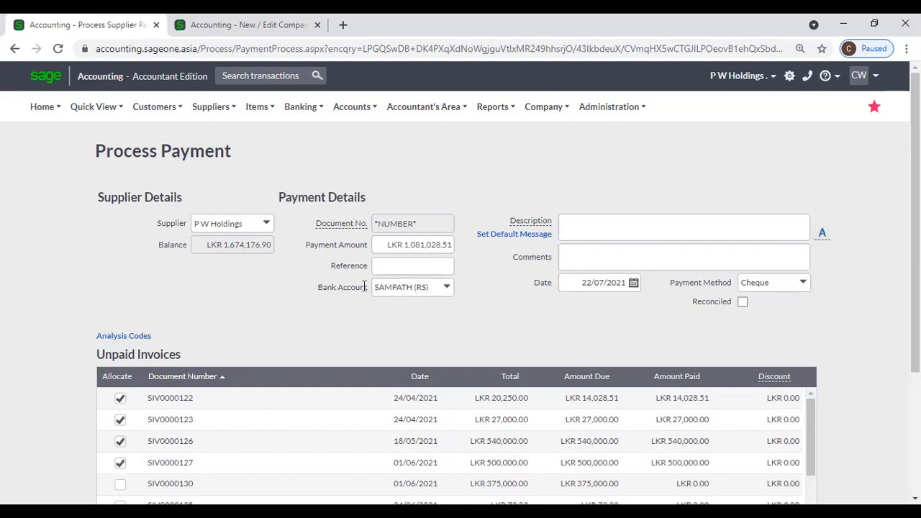
- Clear the allocations of all four selected unpaid invoices
{"action": "left_click", "coordinate": [118, 464]}
{"action": "left_click", "coordinate": [119, 442]}
{"action": "left_click", "coordinate": [120, 420]}
{"action": "left_click", "coordinate": [120, 398]}
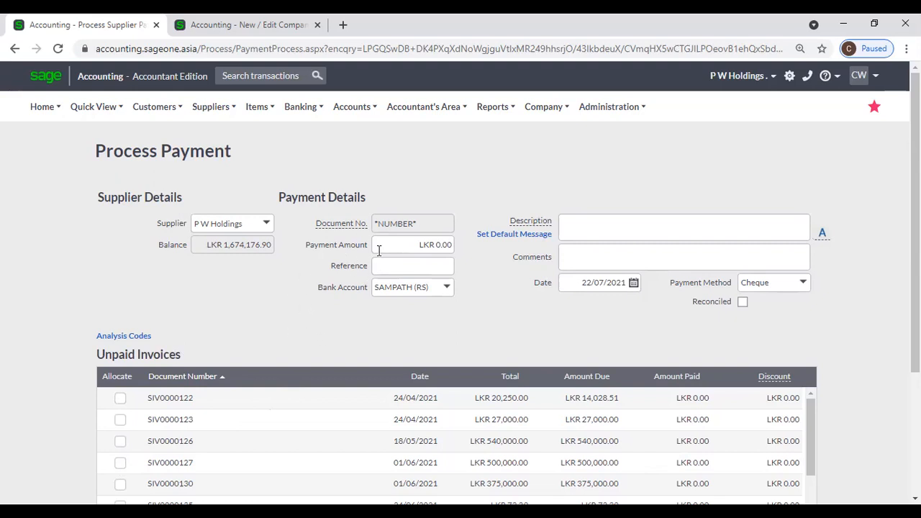
- Set the payment amount to LKR 500,000.00 so it is allocated automatically across the unpaid invoices
{"action": "left_click", "coordinate": [412, 245]}
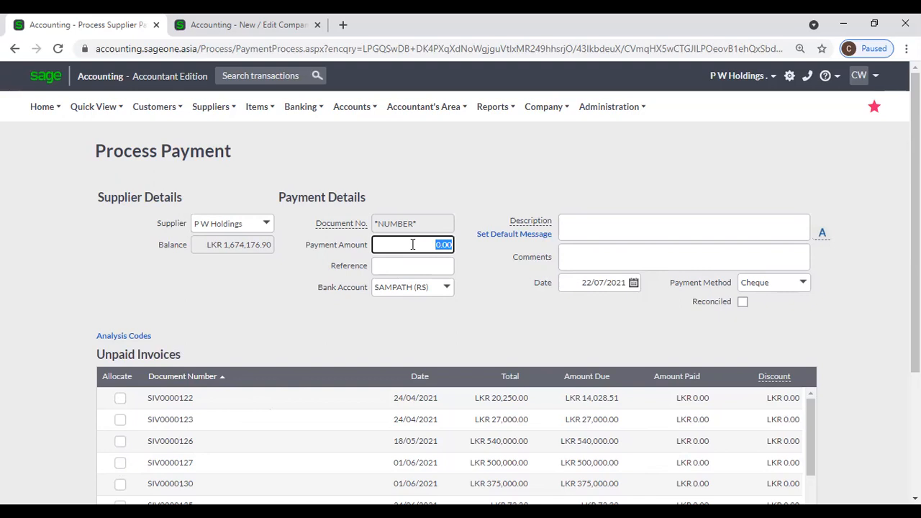
{"action": "type", "text": "10"}
{"action": "key", "text": "BackSpace"}
{"action": "key", "text": "BackSpace"}
{"action": "key", "text": "BackSpace"}
{"action": "key", "text": "BackSpace"}
{"action": "key", "text": "BackSpace"}
{"action": "key", "text": "Tab"}
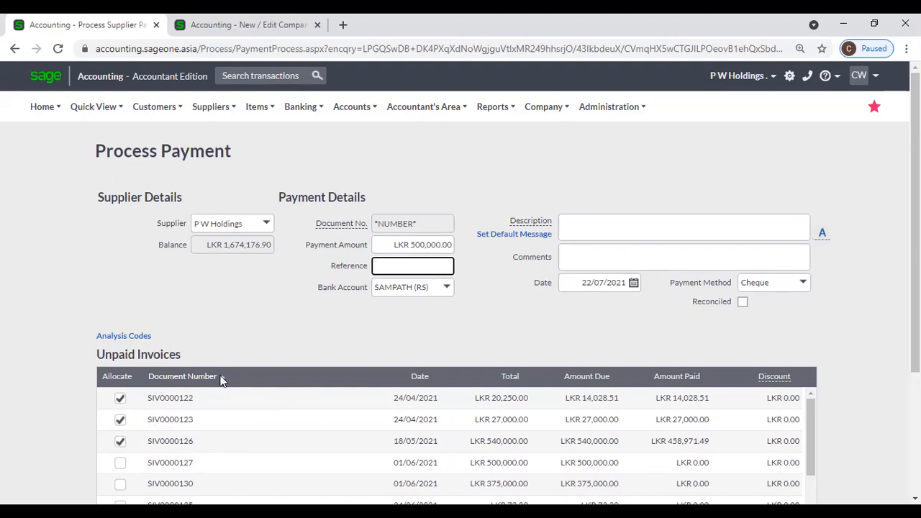
- Look at the Auto Allocate Payments to Oldest Invoice option on a new supplier form, and return to the payment
{"action": "left_click", "coordinate": [249, 26]}
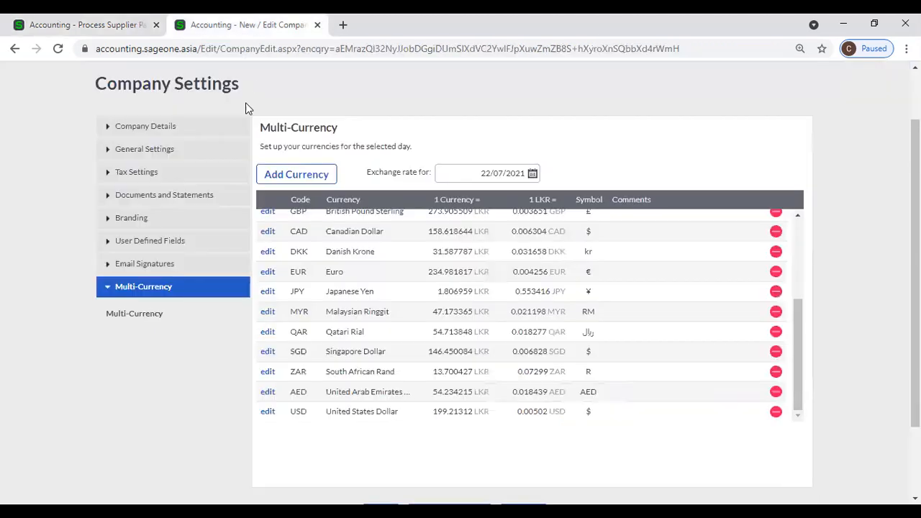
{"action": "scroll", "coordinate": [194, 158], "scroll_direction": "up", "scroll_amount": 2}
{"action": "mouse_move", "coordinate": [210, 115]}
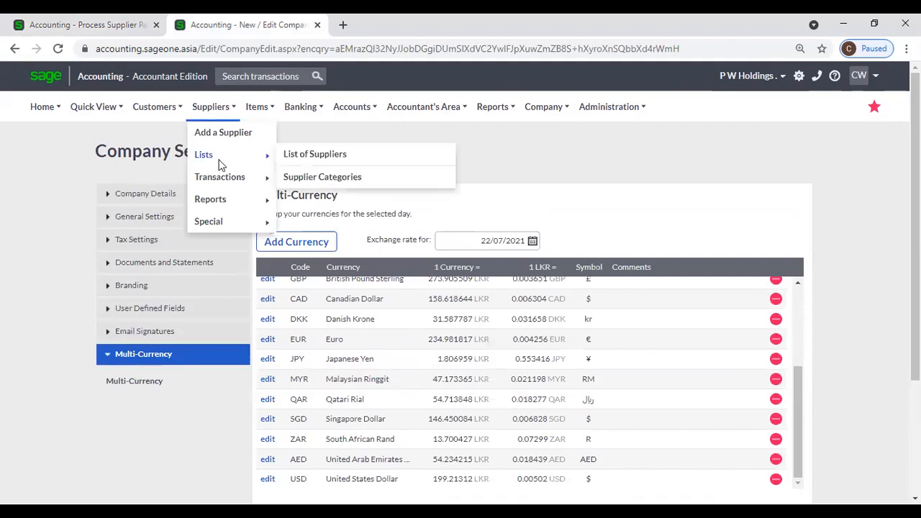
{"action": "left_click", "coordinate": [221, 142]}
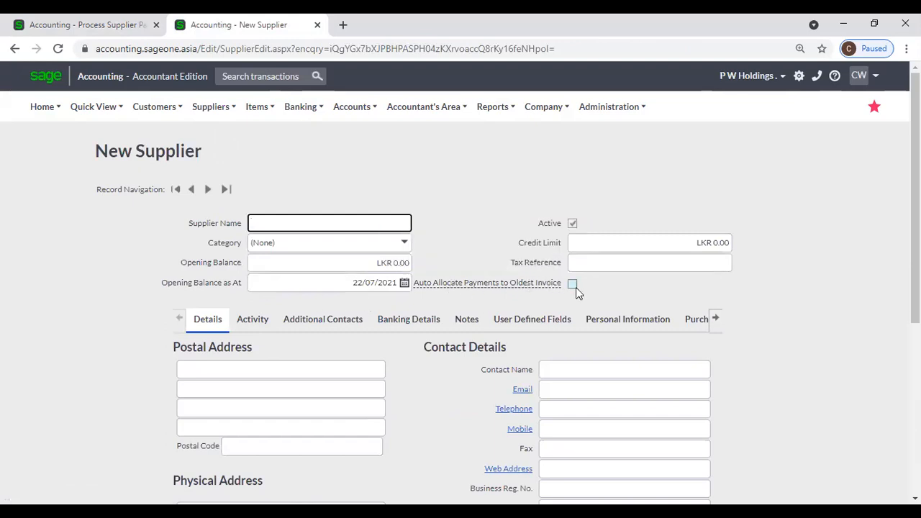
{"action": "left_click", "coordinate": [66, 26]}
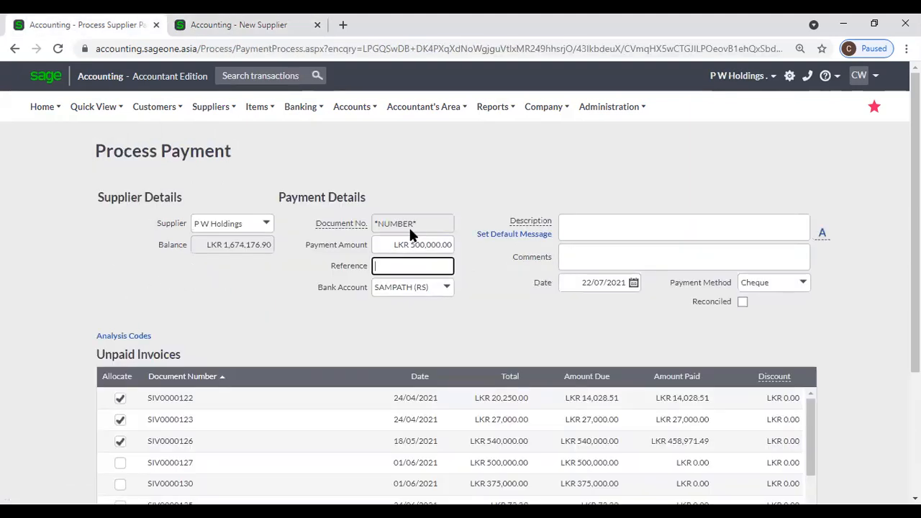
- Remove the payment's automatic allocations from invoices SIV0000122, SIV0000123 and SIV0000126
{"action": "left_click", "coordinate": [411, 246]}
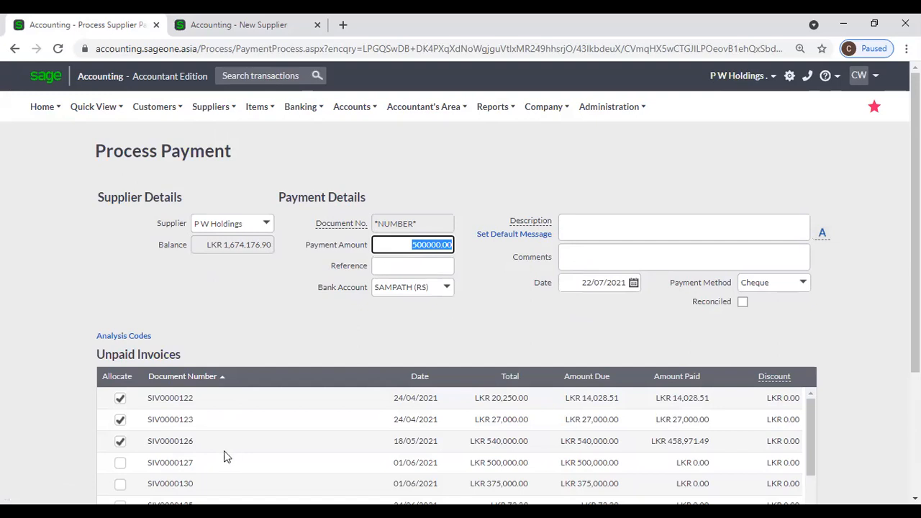
{"action": "scroll", "coordinate": [224, 451], "scroll_direction": "down", "scroll_amount": 1}
{"action": "scroll", "coordinate": [214, 440], "scroll_direction": "up", "scroll_amount": 1}
{"action": "left_click", "coordinate": [120, 419]}
{"action": "left_click", "coordinate": [118, 466]}
{"action": "left_click", "coordinate": [120, 464]}
{"action": "left_click", "coordinate": [120, 442]}
{"action": "left_click", "coordinate": [120, 398]}
{"action": "left_click", "coordinate": [220, 315]}
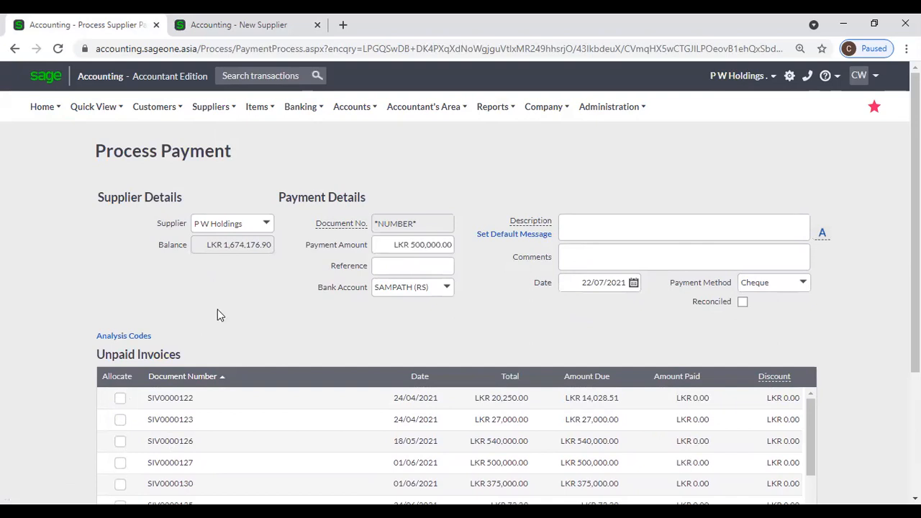
- Allocate the LKR 500,000.00 payment manually to invoices SIV0000122, SIV0000123 and SIV0000126, and check the unallocated amount
{"action": "left_click", "coordinate": [119, 398]}
{"action": "left_click", "coordinate": [120, 420]}
{"action": "left_click", "coordinate": [120, 441]}
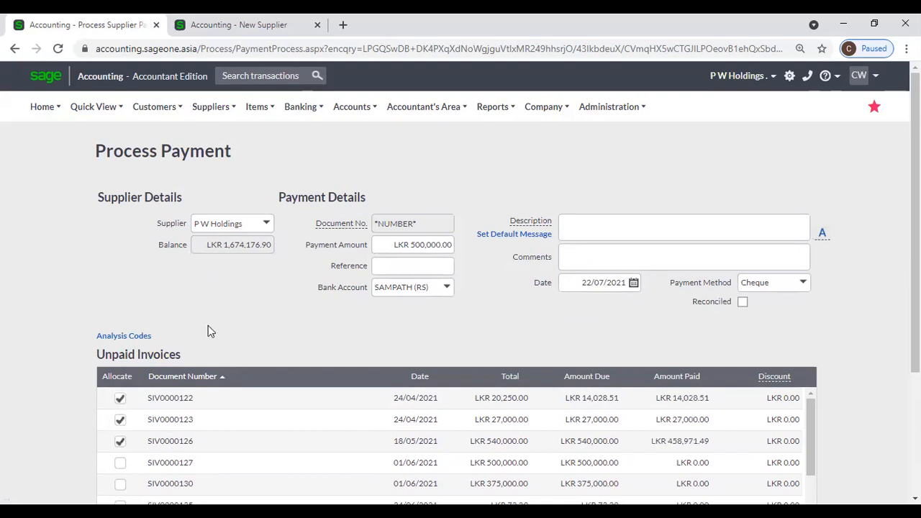
{"action": "scroll", "coordinate": [220, 304], "scroll_direction": "down", "scroll_amount": 5}
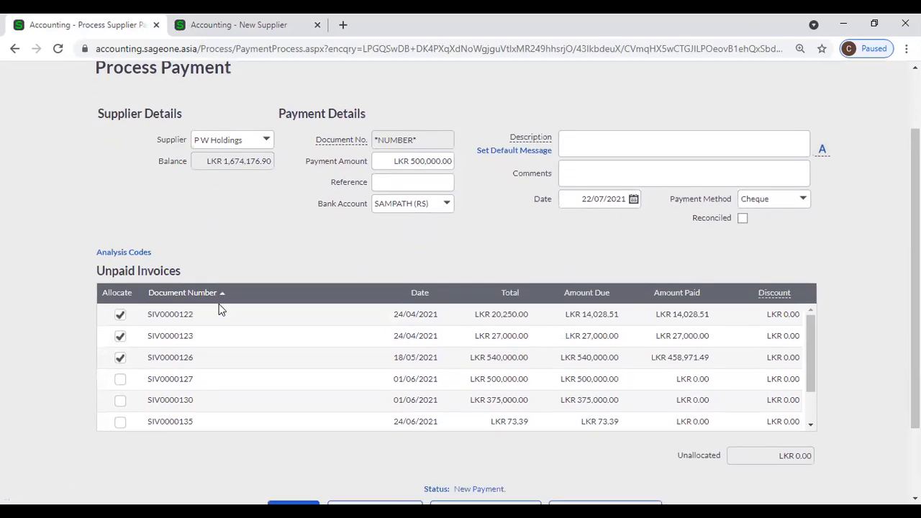
{"action": "scroll", "coordinate": [487, 278], "scroll_direction": "up", "scroll_amount": 2}
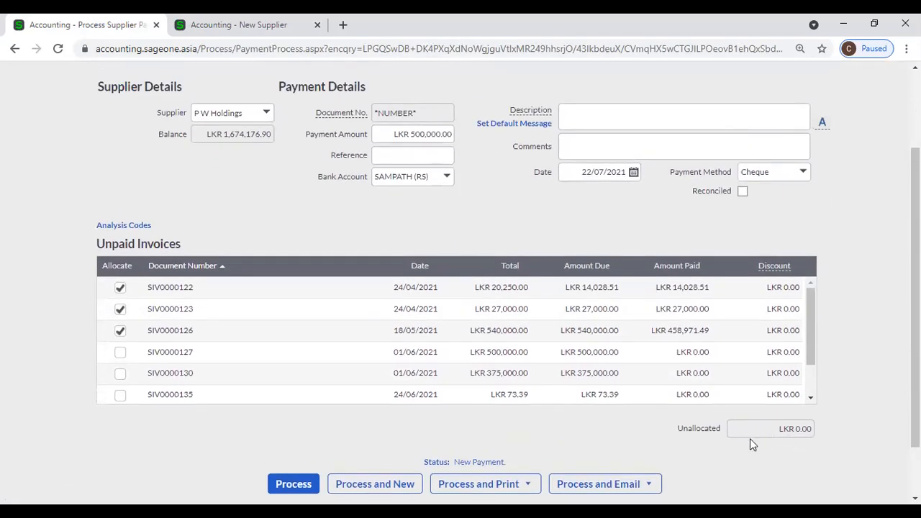
{"action": "scroll", "coordinate": [773, 441], "scroll_direction": "up", "scroll_amount": 3}
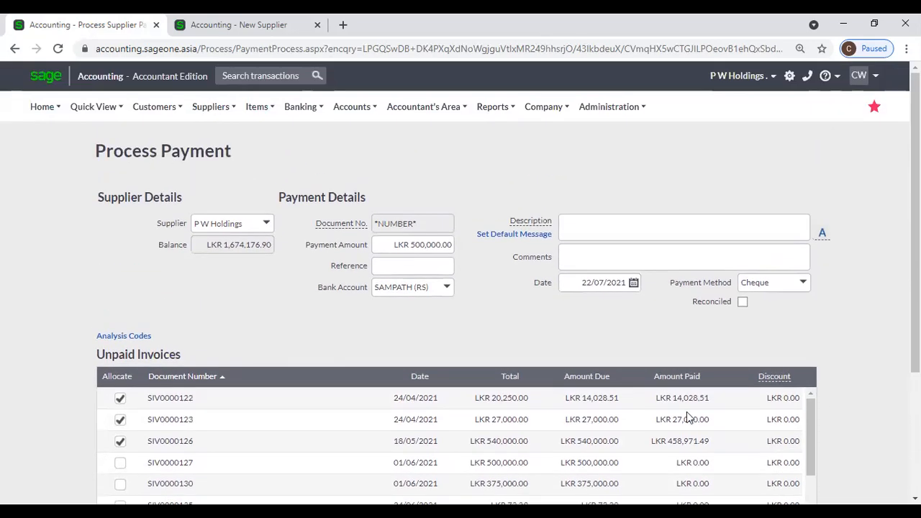
{"action": "left_click", "coordinate": [654, 227]}
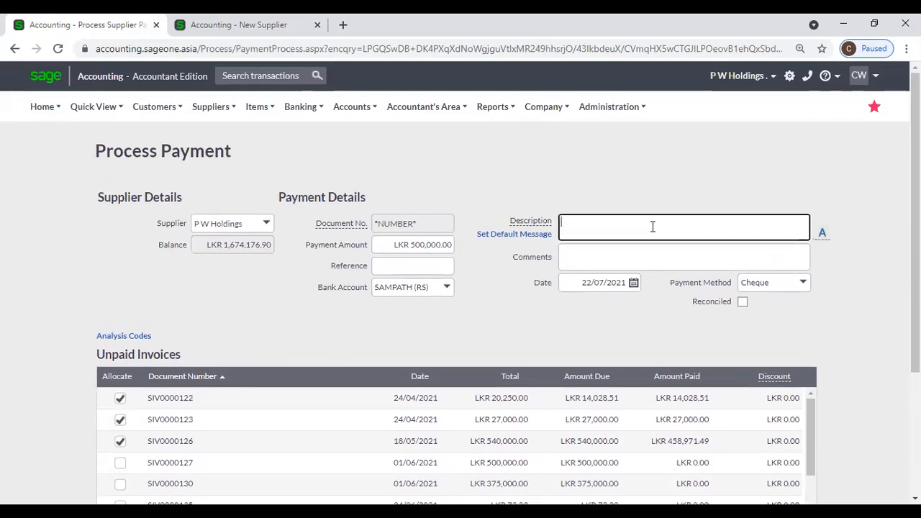
{"action": "left_click", "coordinate": [600, 257]}
{"action": "left_click", "coordinate": [536, 318]}
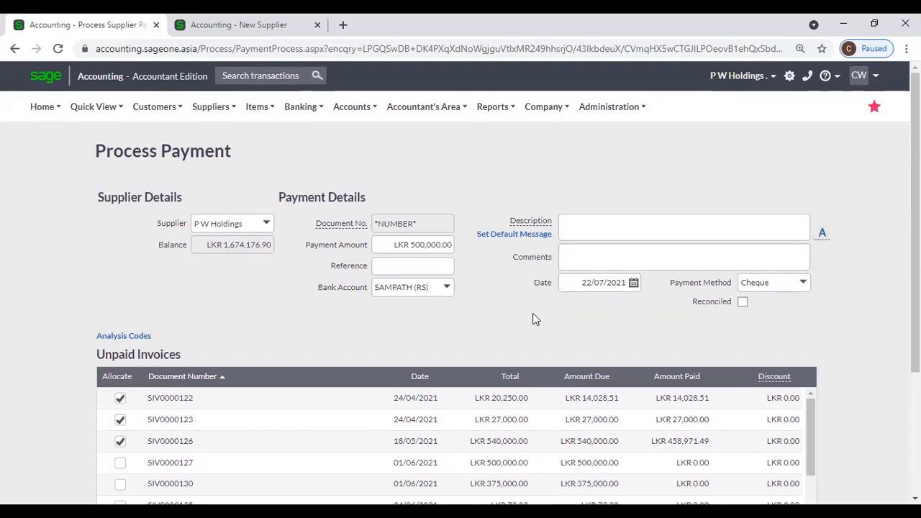
- Set the payment's analysis codes to department Marketing and job Kandy
{"action": "left_click", "coordinate": [124, 336]}
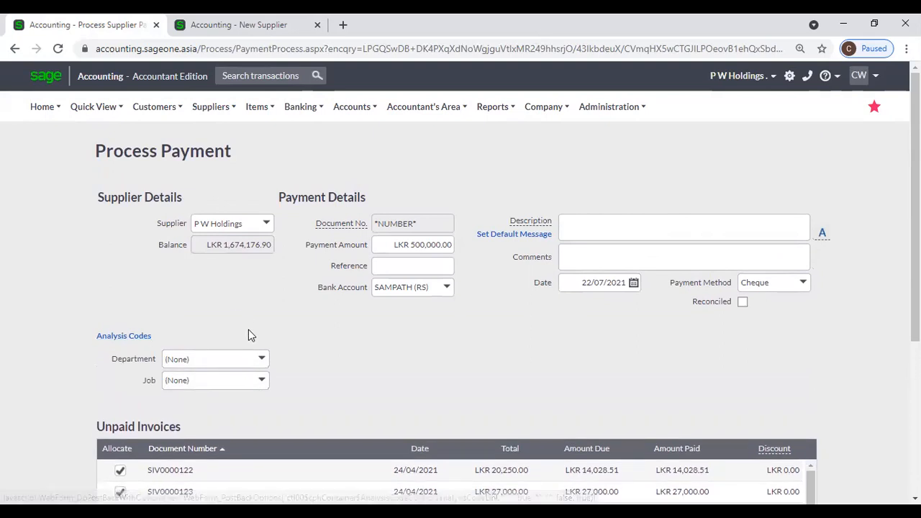
{"action": "left_click", "coordinate": [262, 360]}
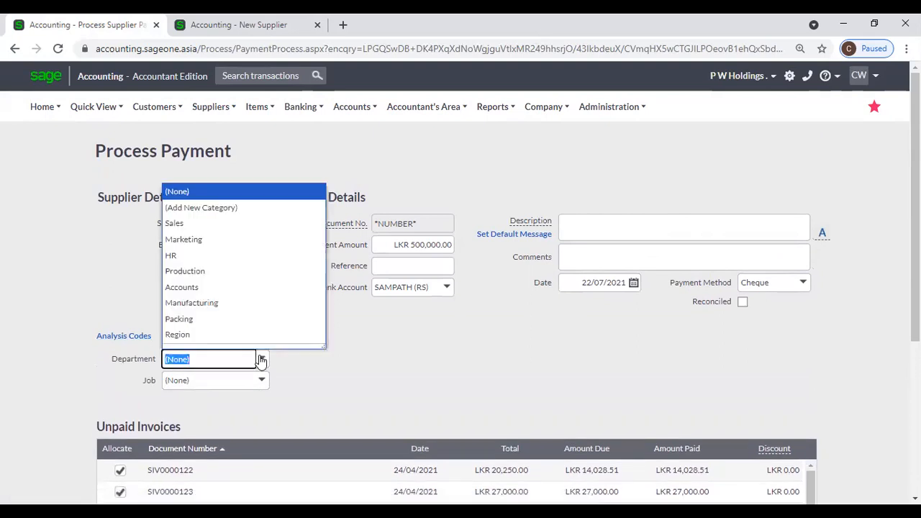
{"action": "left_click", "coordinate": [210, 246]}
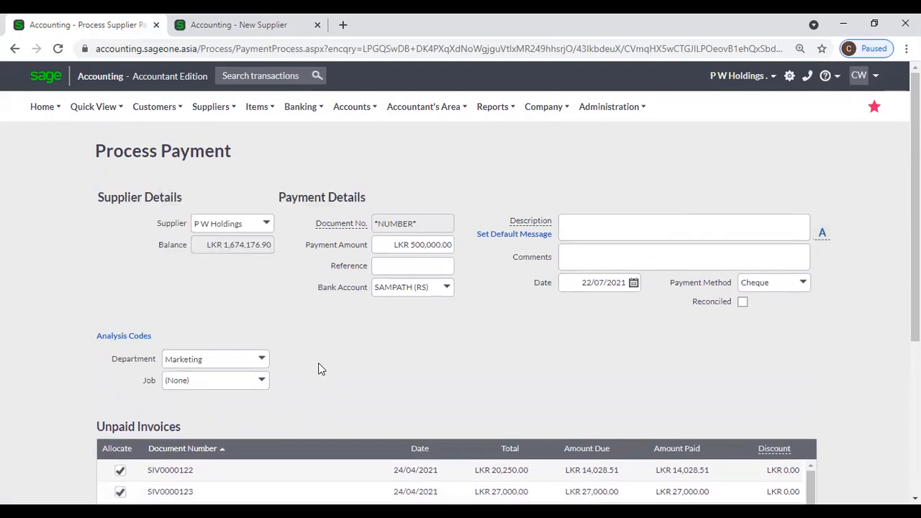
{"action": "left_click", "coordinate": [260, 381]}
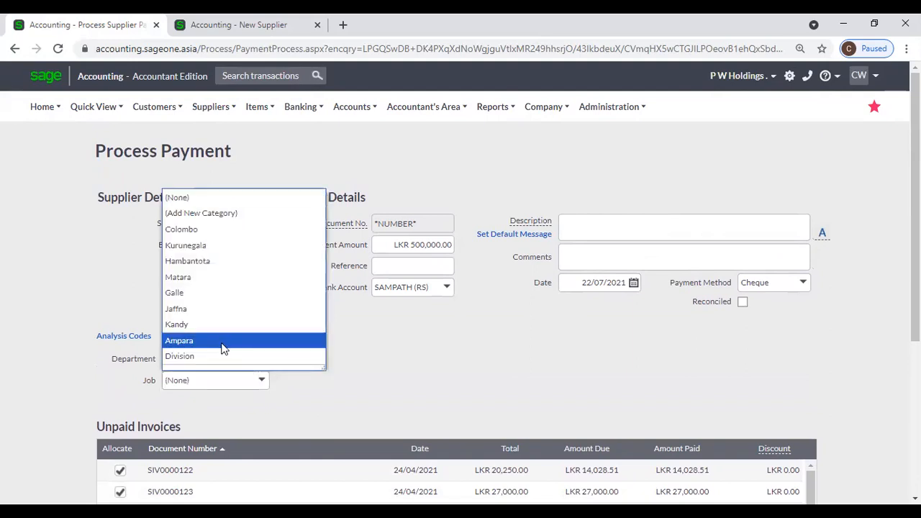
{"action": "left_click", "coordinate": [225, 341]}
{"action": "left_click", "coordinate": [263, 381]}
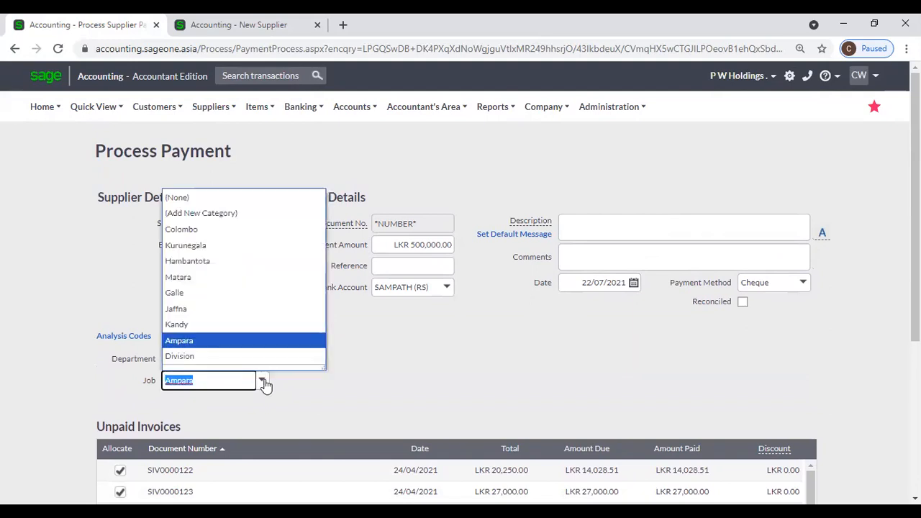
{"action": "left_click", "coordinate": [234, 326]}
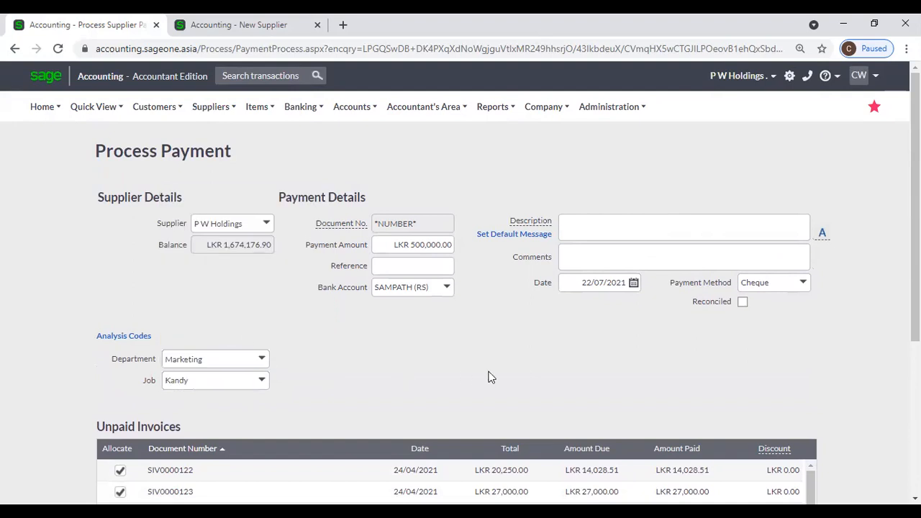
- Review the email and print processing options, and process the payment with a detailed printout
{"action": "scroll", "coordinate": [488, 378], "scroll_direction": "down", "scroll_amount": 3}
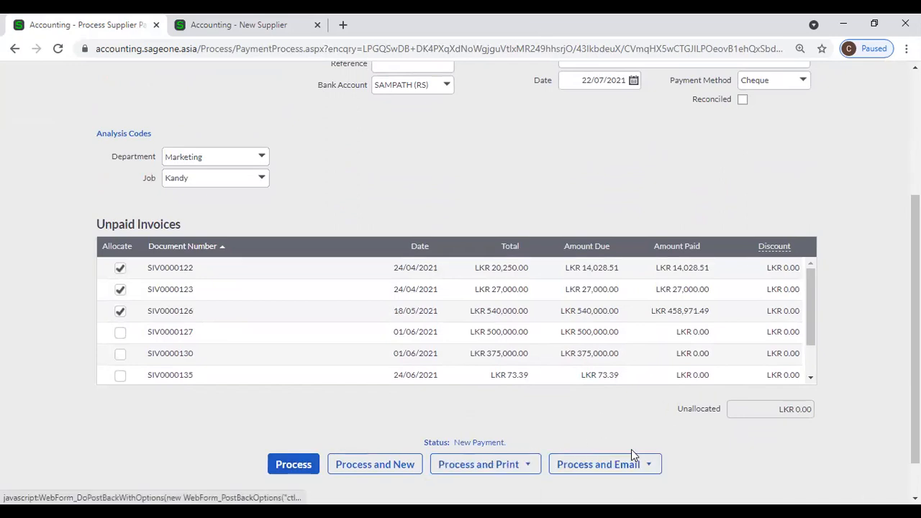
{"action": "scroll", "coordinate": [632, 453], "scroll_direction": "down", "scroll_amount": 1}
{"action": "mouse_move", "coordinate": [650, 421]}
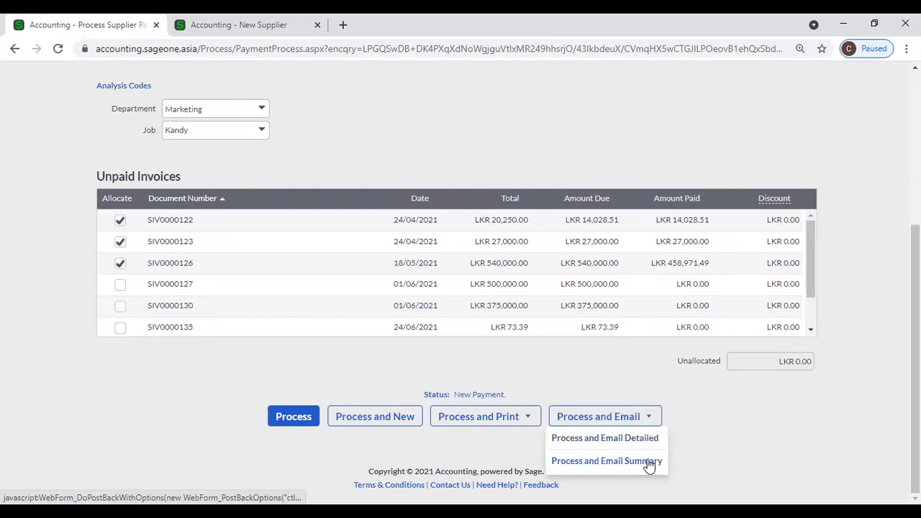
{"action": "mouse_move", "coordinate": [576, 414]}
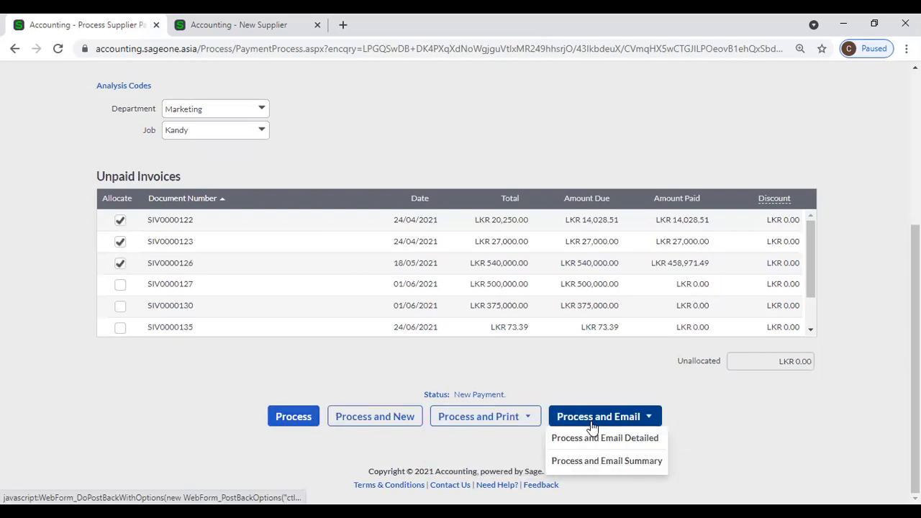
{"action": "mouse_move", "coordinate": [522, 422]}
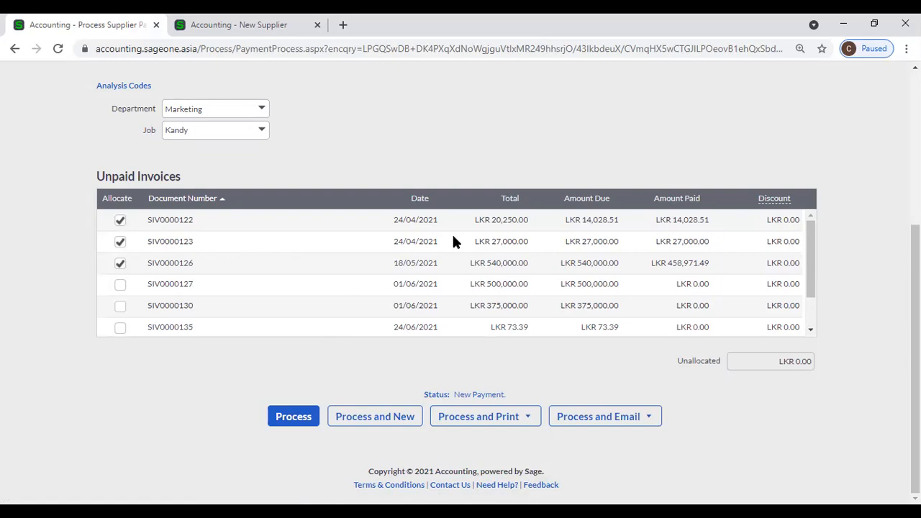
{"action": "mouse_move", "coordinate": [493, 428]}
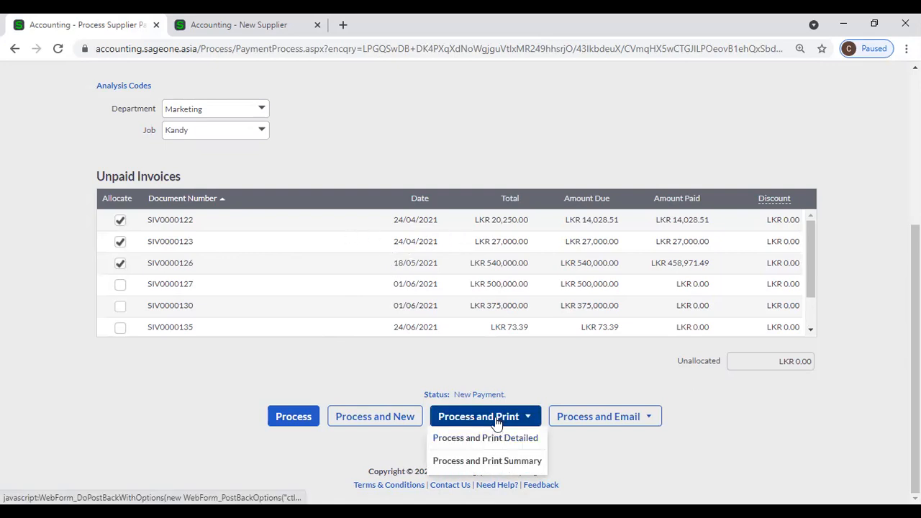
{"action": "left_click", "coordinate": [507, 444]}
{"action": "left_click", "coordinate": [505, 441]}
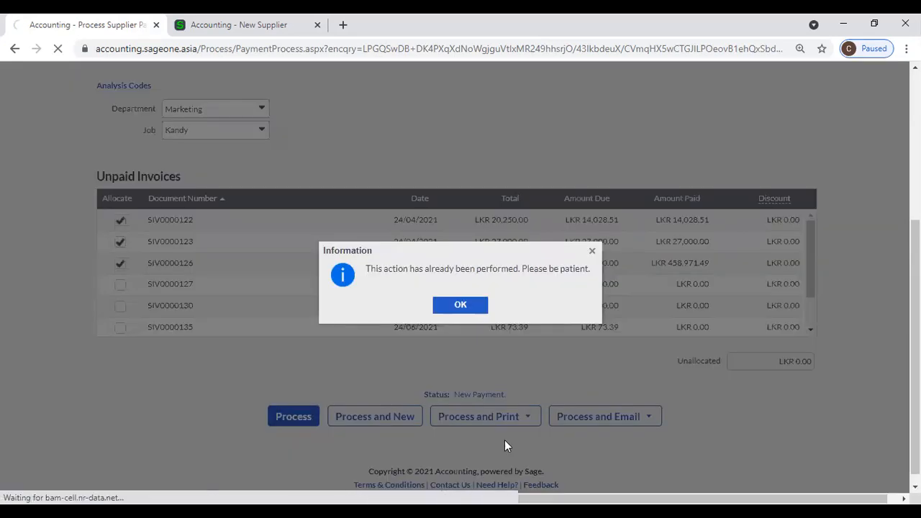
{"action": "left_click", "coordinate": [460, 306]}
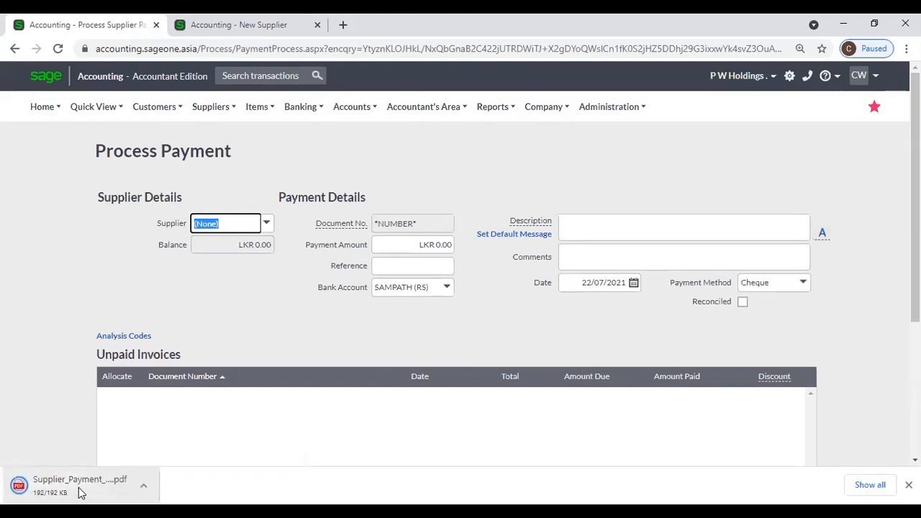
- Open the downloaded detailed payment printout and review its payment details and the allocated invoices
{"action": "left_click", "coordinate": [80, 490]}
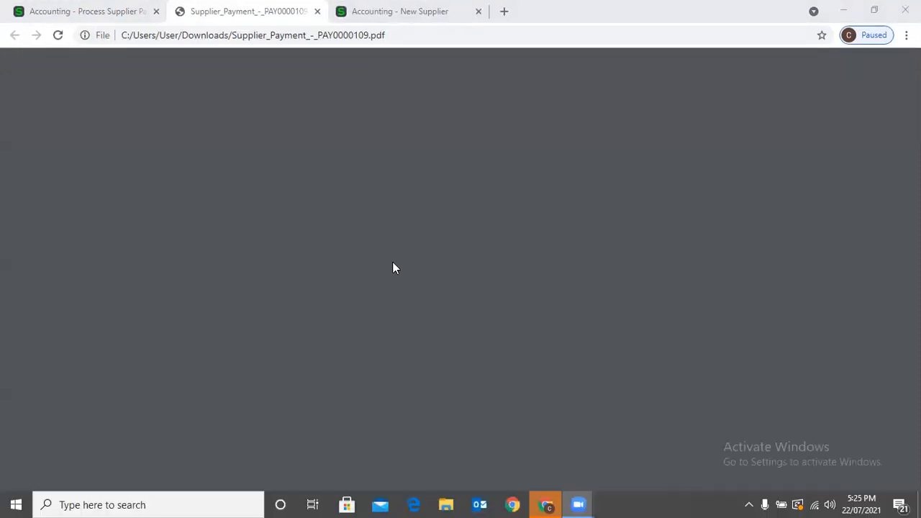
{"action": "scroll", "coordinate": [694, 342], "scroll_direction": "down", "scroll_amount": 2}
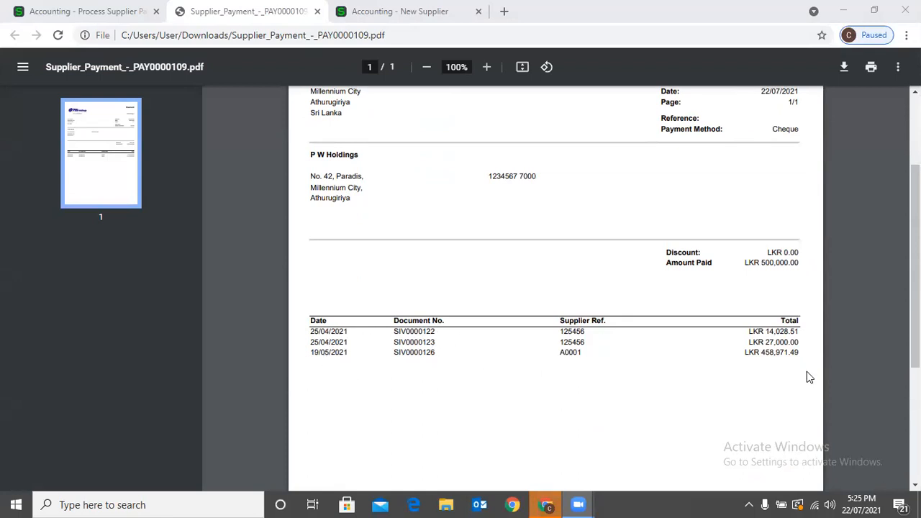
{"action": "scroll", "coordinate": [736, 367], "scroll_direction": "down", "scroll_amount": 3}
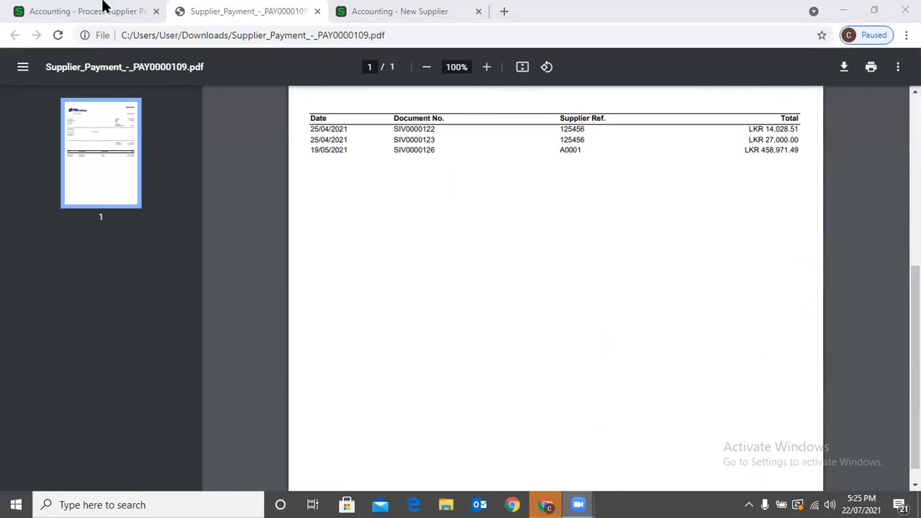
- Return to the supplier payments list, print the summary version of payment PAY0000109 and open the downloaded PDF
{"action": "left_click", "coordinate": [103, 6]}
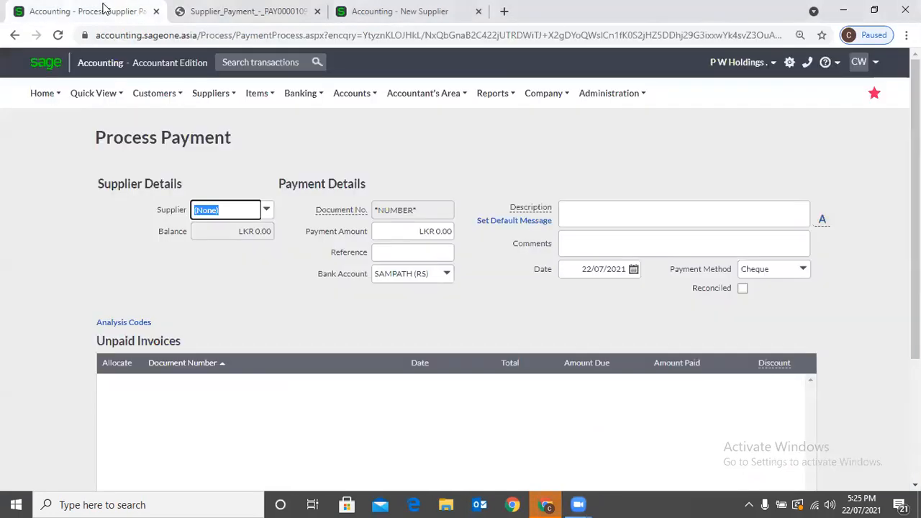
{"action": "left_click", "coordinate": [13, 33]}
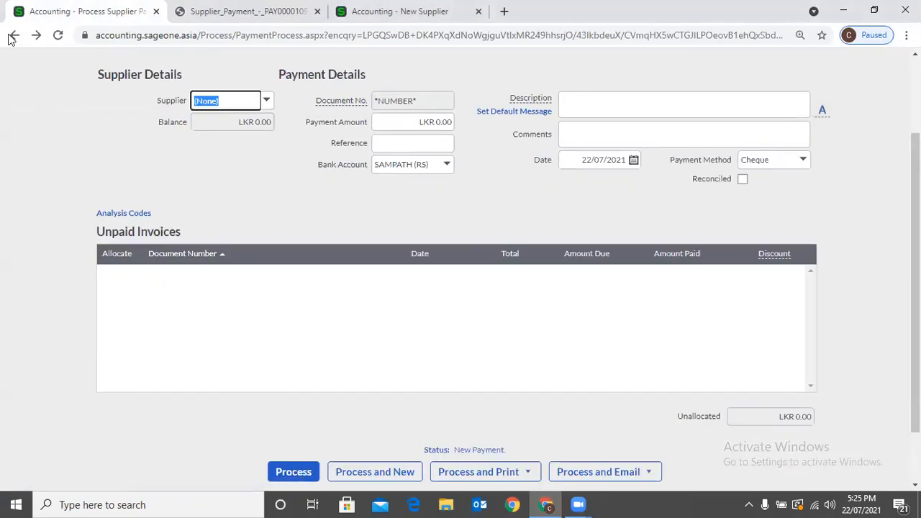
{"action": "left_click", "coordinate": [13, 35]}
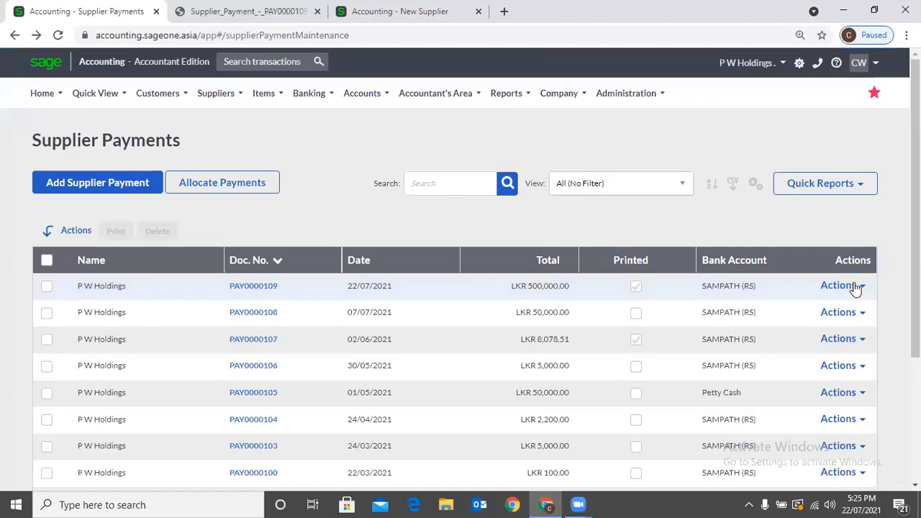
{"action": "left_click", "coordinate": [853, 287]}
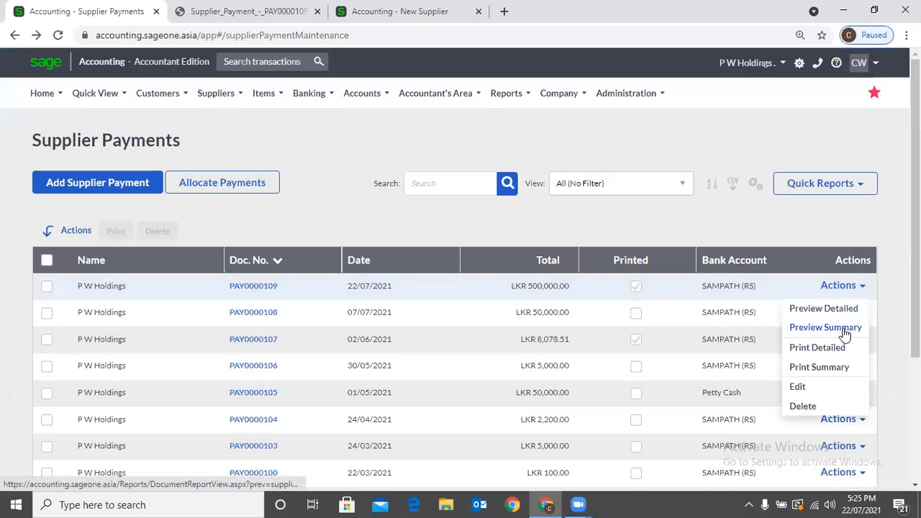
{"action": "left_click", "coordinate": [821, 350]}
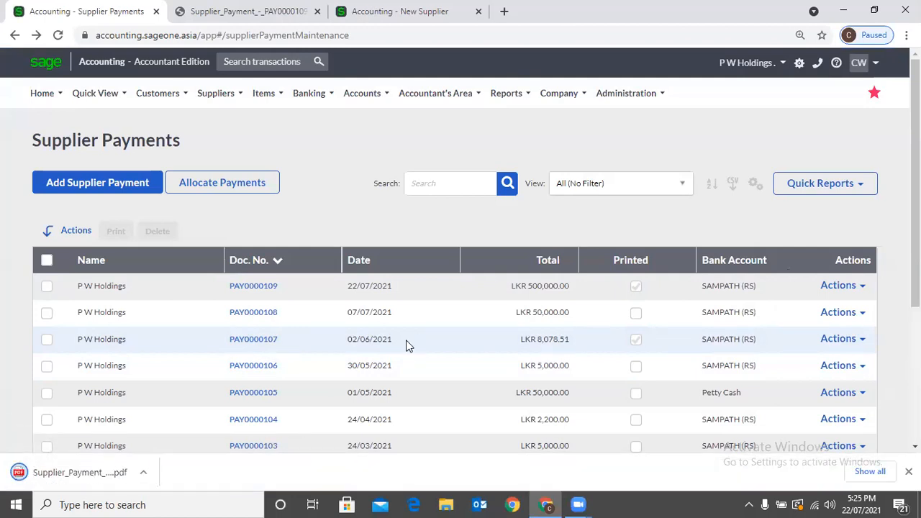
{"action": "left_click", "coordinate": [79, 473]}
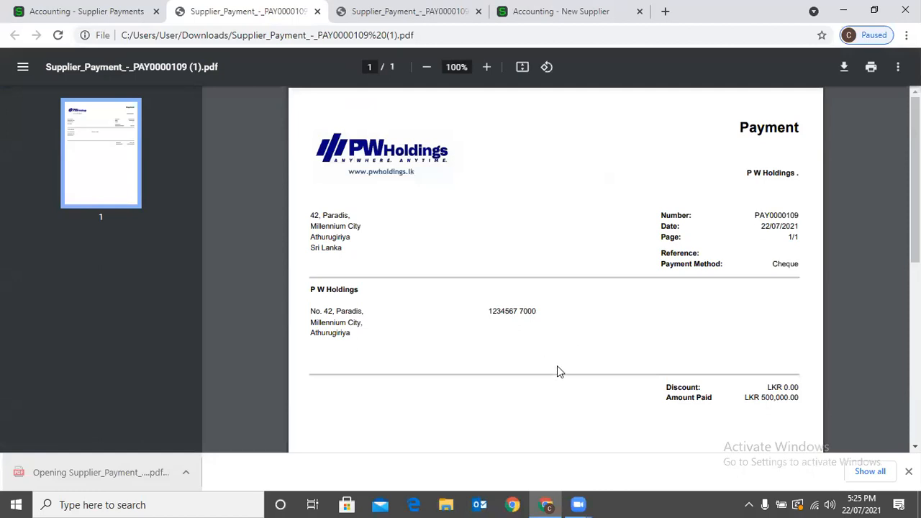
- Compare the summary and detailed printouts of payment PAY0000109, including their invoice breakdown, and close both PDFs
{"action": "scroll", "coordinate": [590, 360], "scroll_direction": "down", "scroll_amount": 2}
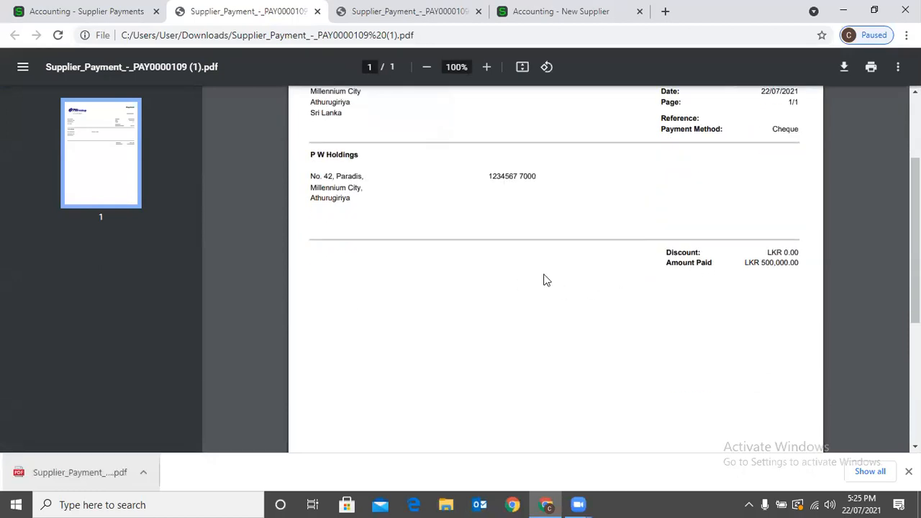
{"action": "left_click", "coordinate": [346, 20]}
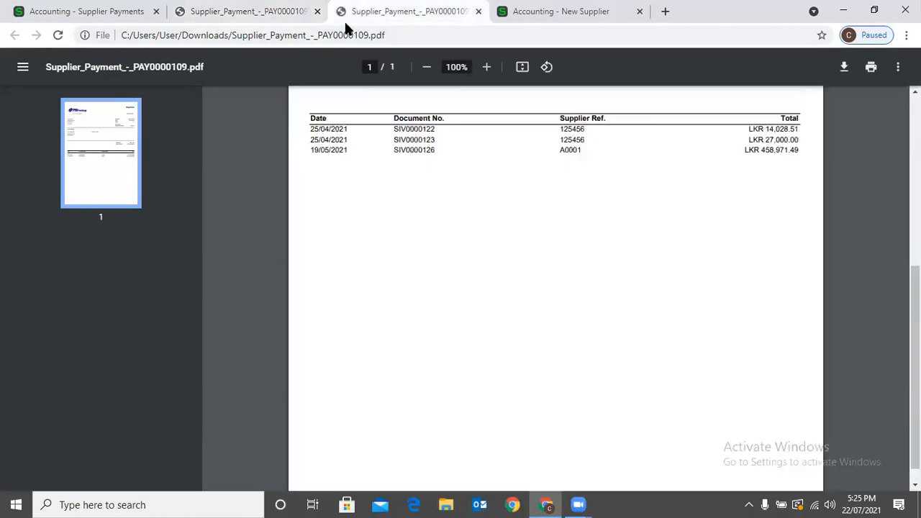
{"action": "scroll", "coordinate": [476, 263], "scroll_direction": "up", "scroll_amount": 5}
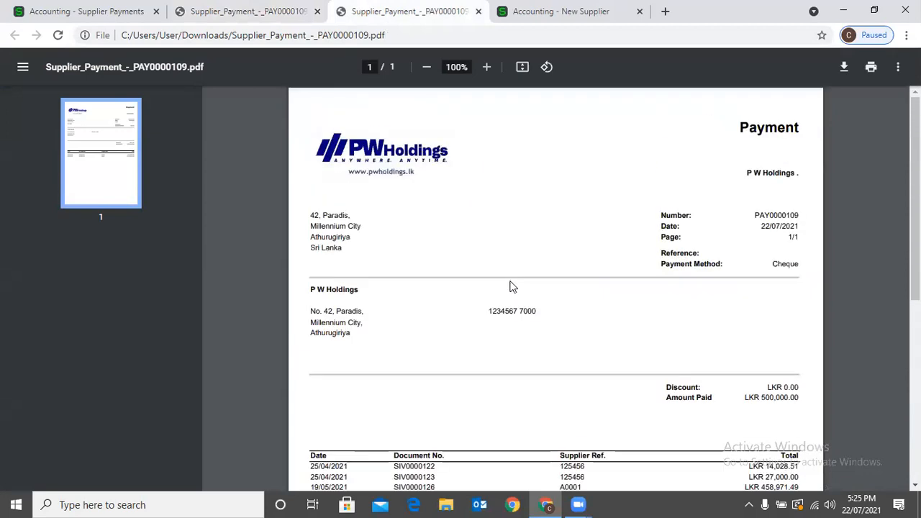
{"action": "scroll", "coordinate": [431, 331], "scroll_direction": "down", "scroll_amount": 1}
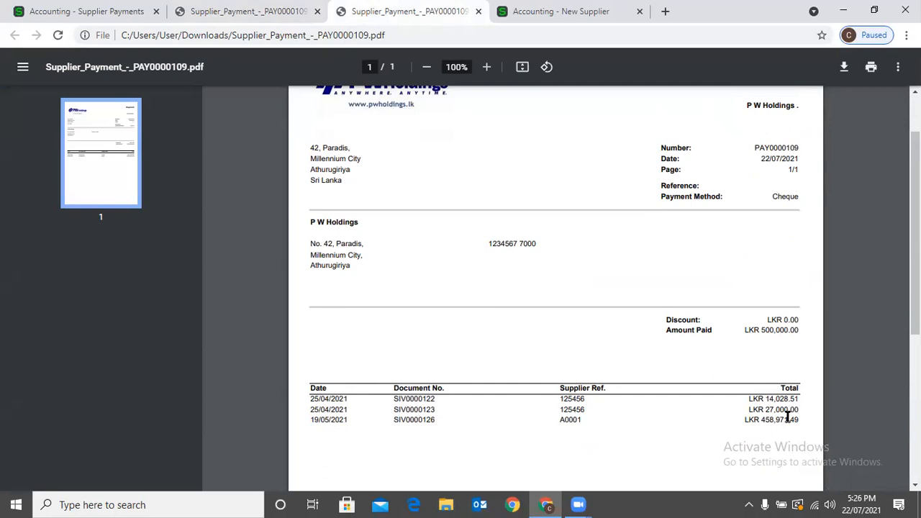
{"action": "scroll", "coordinate": [788, 417], "scroll_direction": "down", "scroll_amount": 4}
{"action": "scroll", "coordinate": [356, 312], "scroll_direction": "up", "scroll_amount": 5}
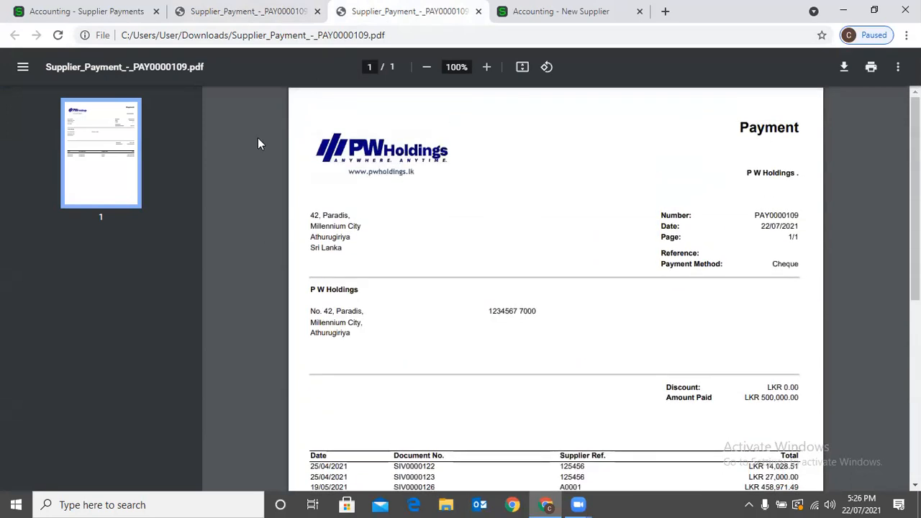
{"action": "key", "text": "ctrl+w"}
{"action": "left_click", "coordinate": [317, 11]}
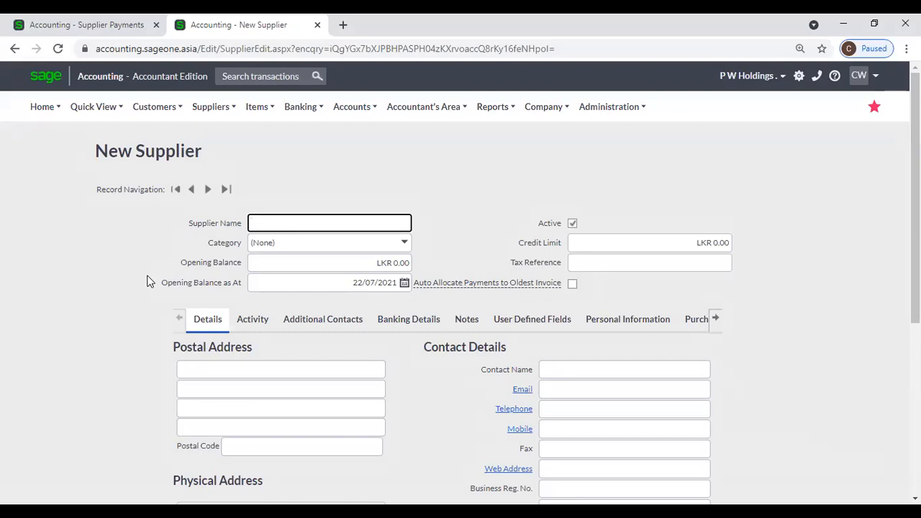
- Review the grid customisation, search and view filter options of the supplier payments list
{"action": "left_click", "coordinate": [93, 23]}
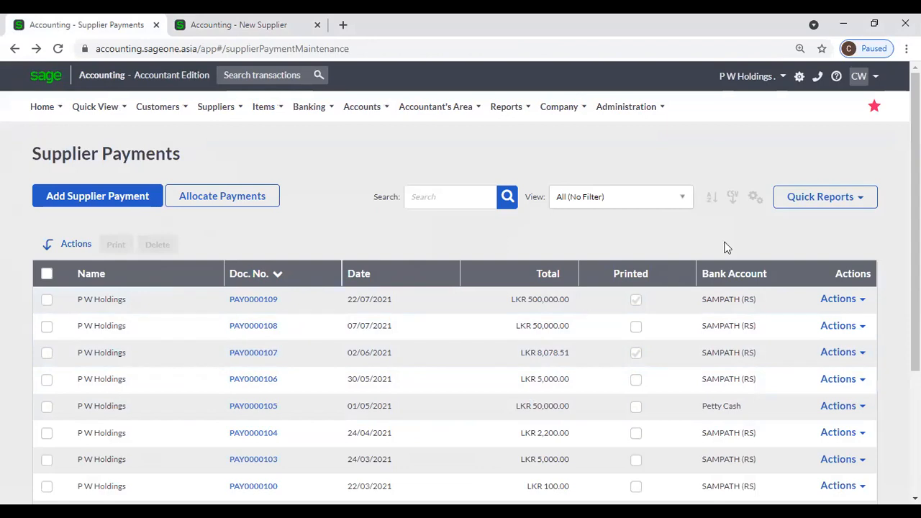
{"action": "left_click", "coordinate": [754, 197]}
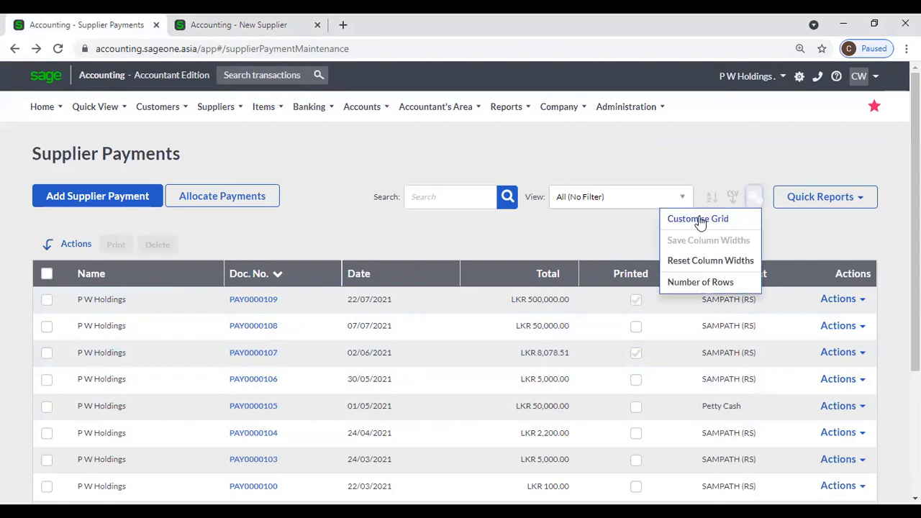
{"action": "left_click", "coordinate": [389, 223]}
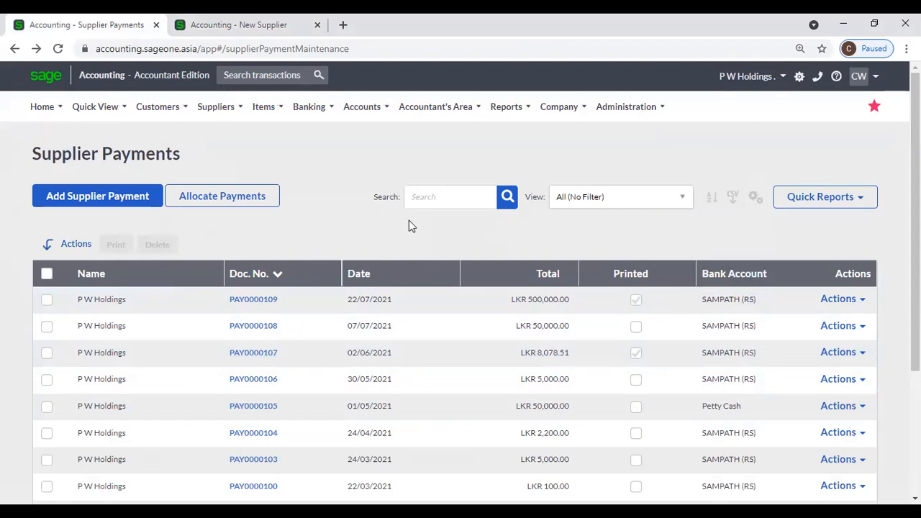
{"action": "left_click", "coordinate": [455, 207]}
{"action": "left_click", "coordinate": [591, 201]}
{"action": "left_click", "coordinate": [555, 158]}
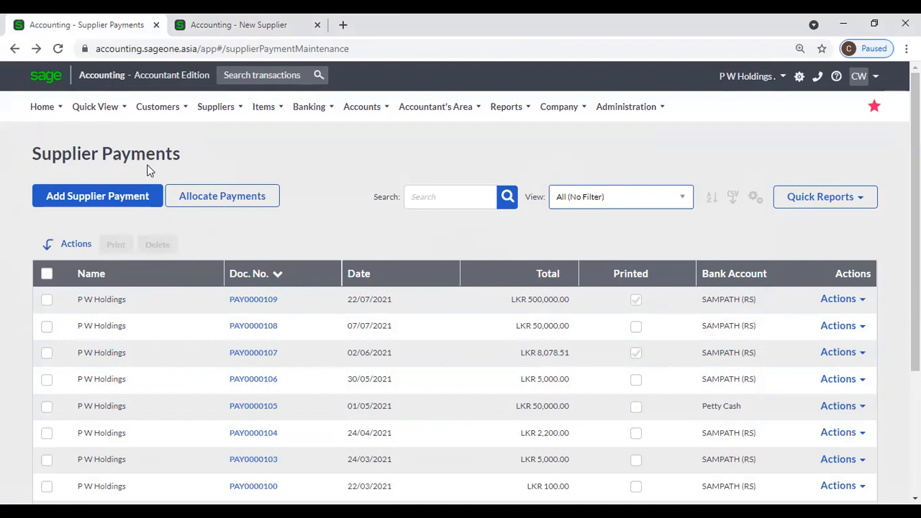
- Review the available supplier transaction types and open payment PAY0000109 from the supplier payments list
{"action": "mouse_move", "coordinate": [215, 116]}
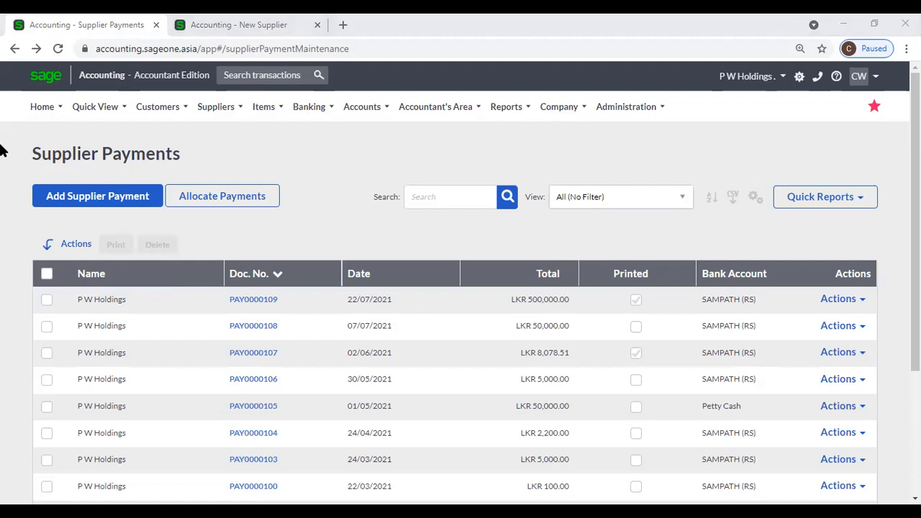
{"action": "left_click", "coordinate": [202, 108]}
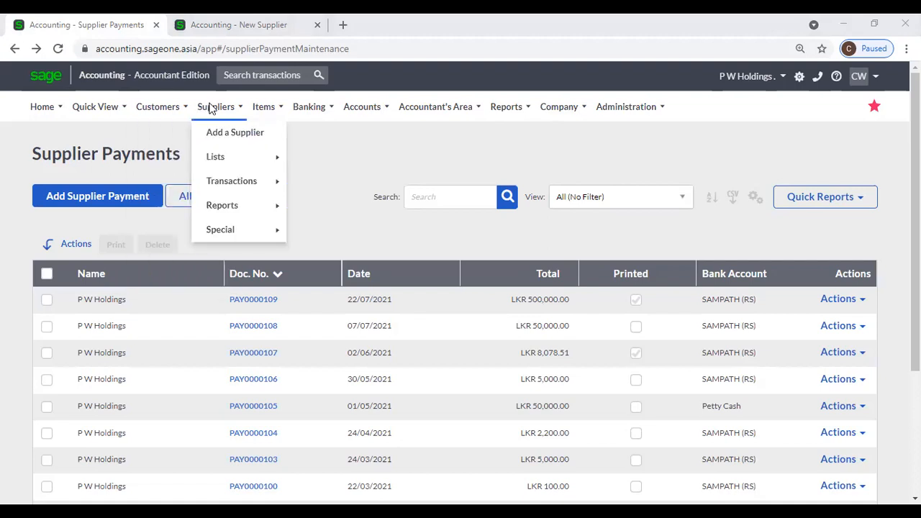
{"action": "mouse_move", "coordinate": [230, 182]}
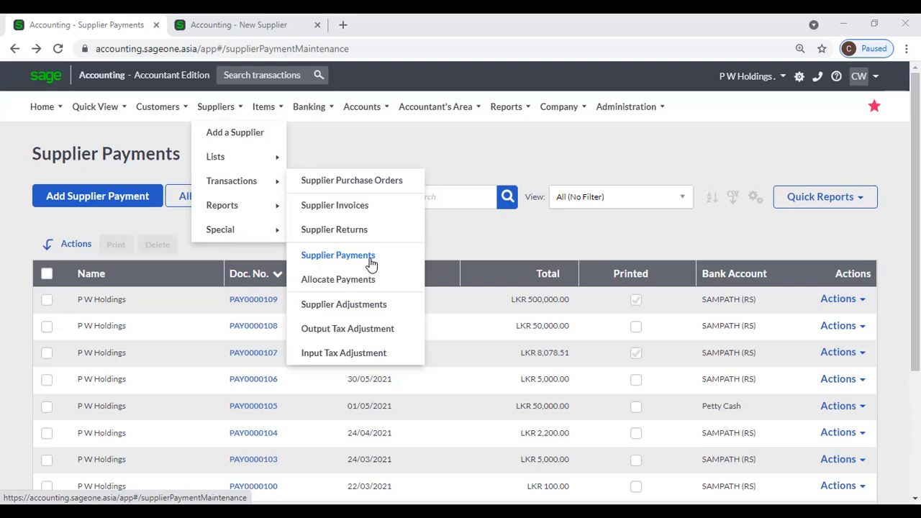
{"action": "left_click", "coordinate": [245, 301]}
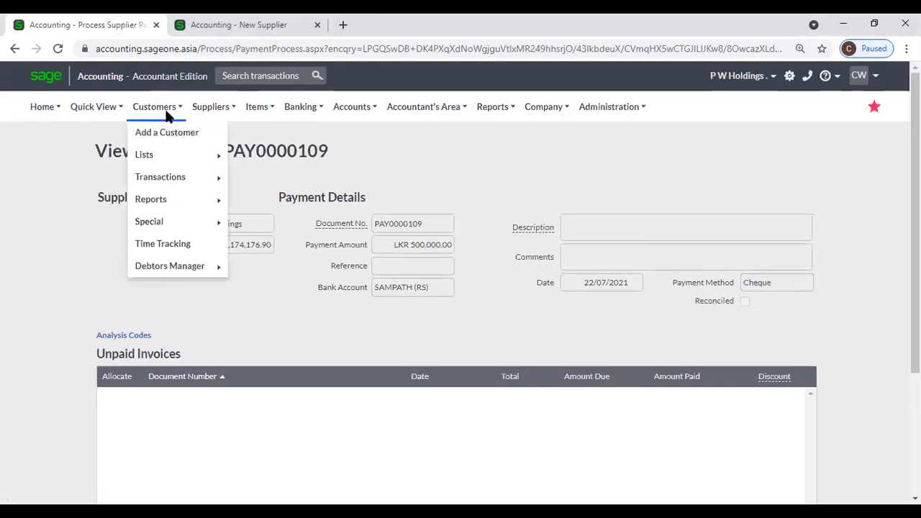
- Return to the supplier payments list and start a new payment for supplier P W Holdings
{"action": "mouse_move", "coordinate": [213, 108]}
{"action": "mouse_move", "coordinate": [217, 178]}
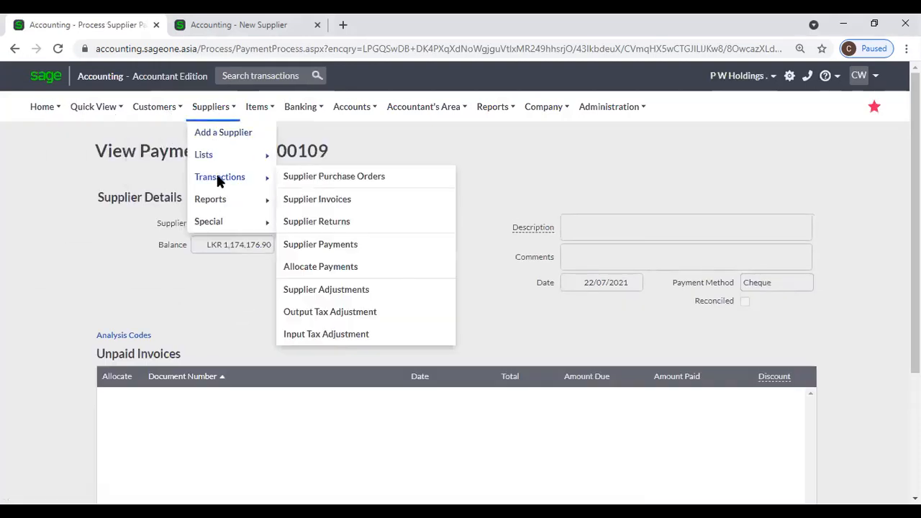
{"action": "left_click", "coordinate": [342, 243]}
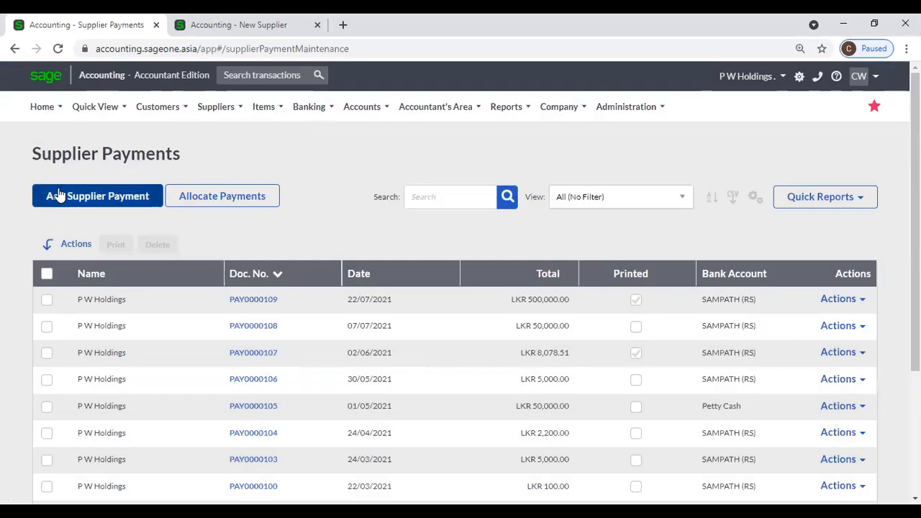
{"action": "left_click", "coordinate": [57, 196]}
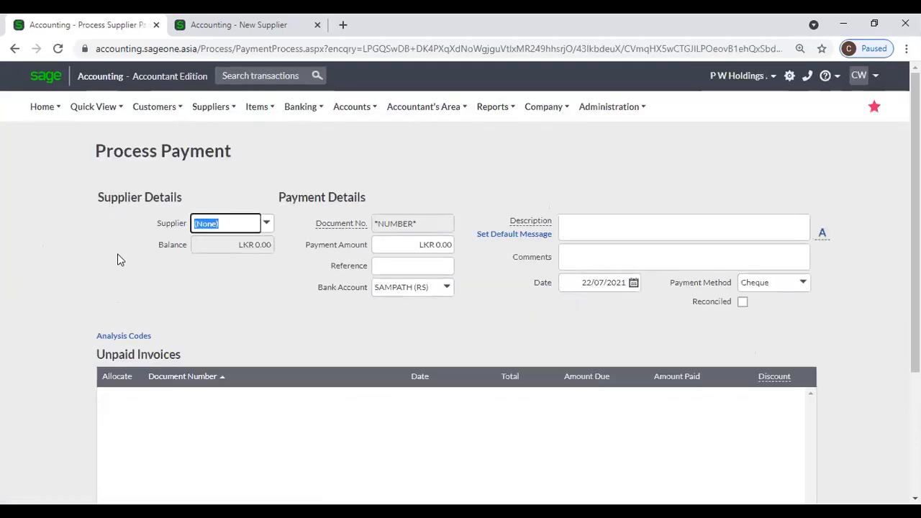
{"action": "type", "text": "p"}
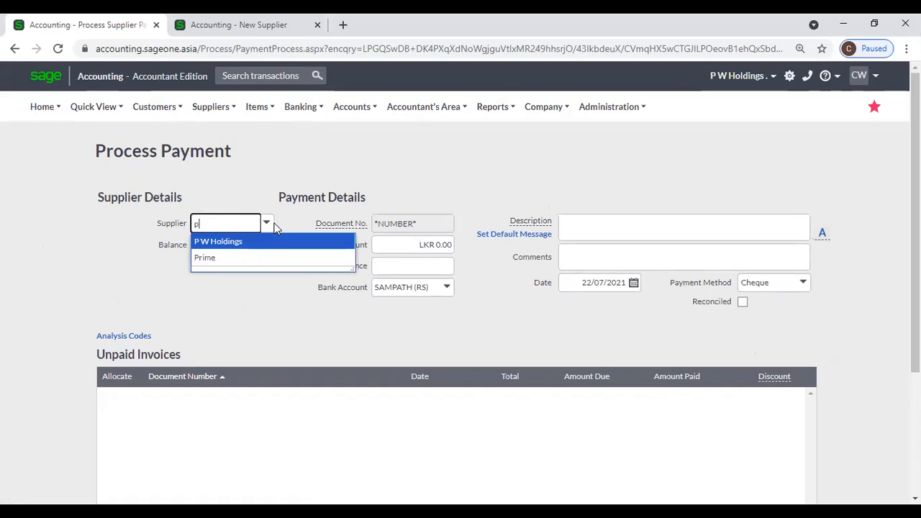
{"action": "key", "text": "Return"}
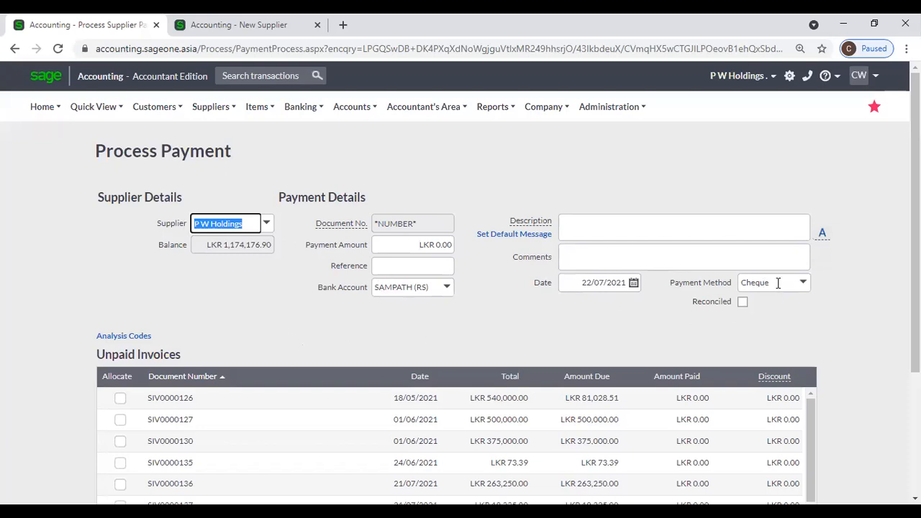
- Open the list of banks and credit cards in the New Supplier browser tab and examine which account is the default
{"action": "left_click", "coordinate": [166, 30]}
{"action": "mouse_move", "coordinate": [321, 137]}
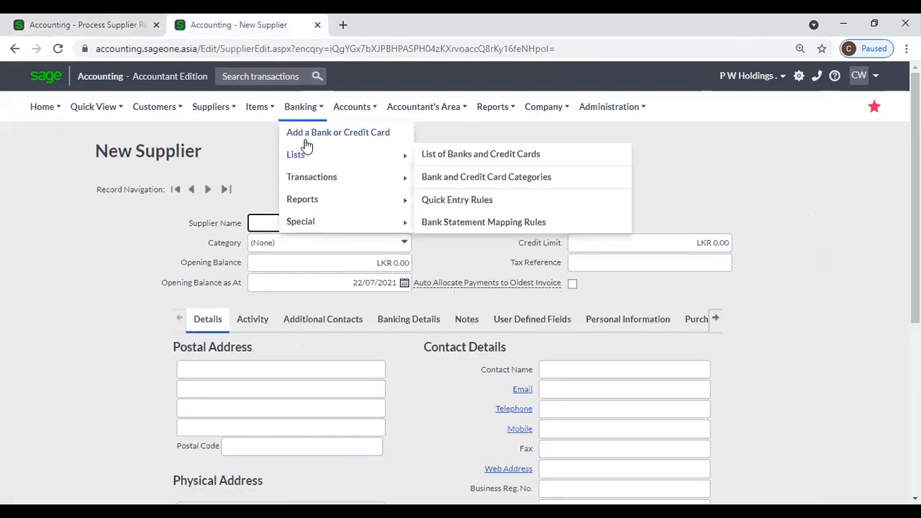
{"action": "mouse_move", "coordinate": [306, 154]}
{"action": "left_click", "coordinate": [466, 158]}
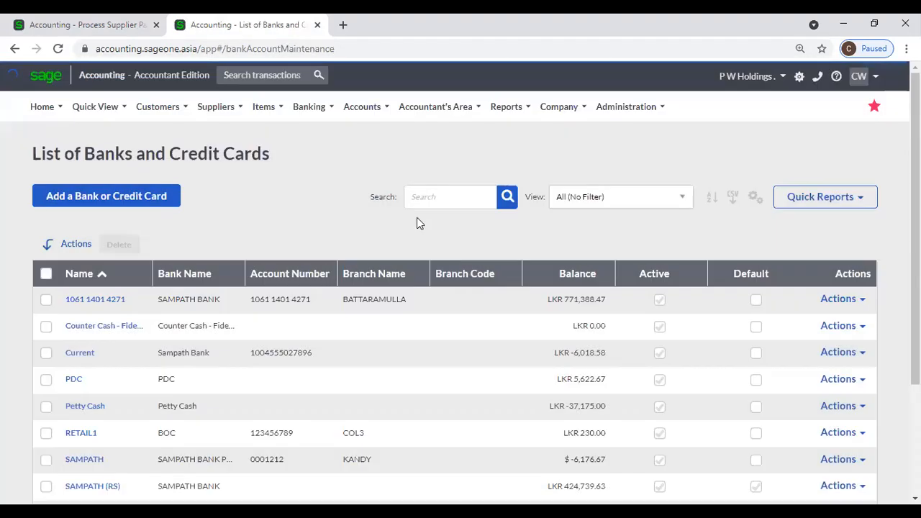
{"action": "scroll", "coordinate": [418, 225], "scroll_direction": "down", "scroll_amount": 3}
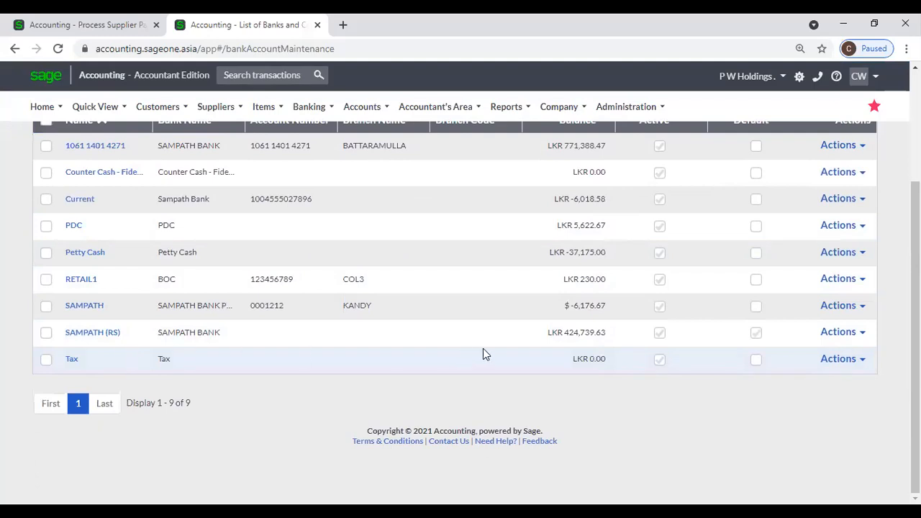
{"action": "scroll", "coordinate": [744, 315], "scroll_direction": "up", "scroll_amount": 3}
{"action": "scroll", "coordinate": [751, 283], "scroll_direction": "down", "scroll_amount": 3}
{"action": "scroll", "coordinate": [748, 150], "scroll_direction": "up", "scroll_amount": 1}
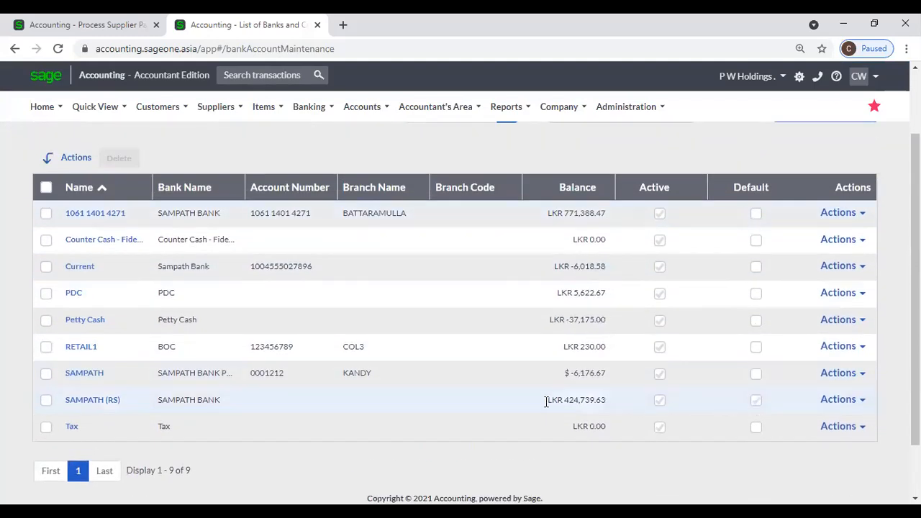
- Open the SAMPATH (RS) bank account, check its default payment method, and return to the new supplier payment
{"action": "left_click", "coordinate": [46, 400]}
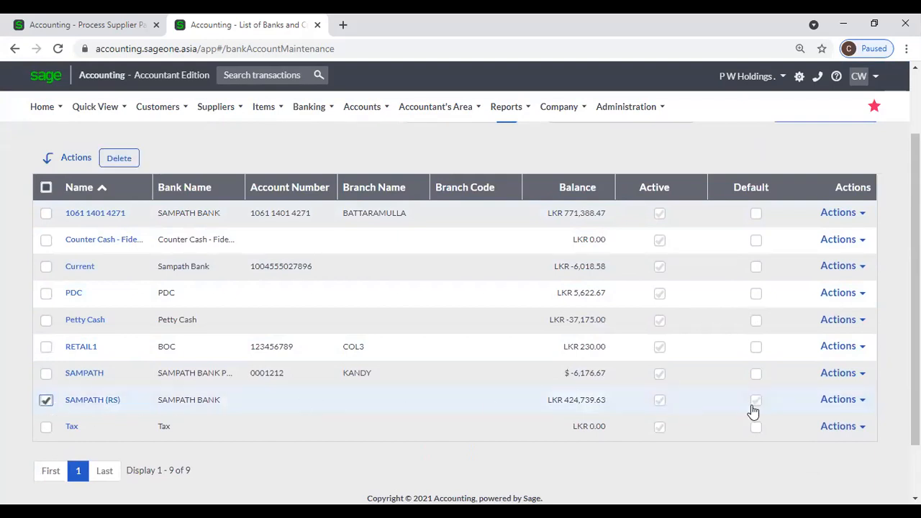
{"action": "left_click", "coordinate": [94, 403]}
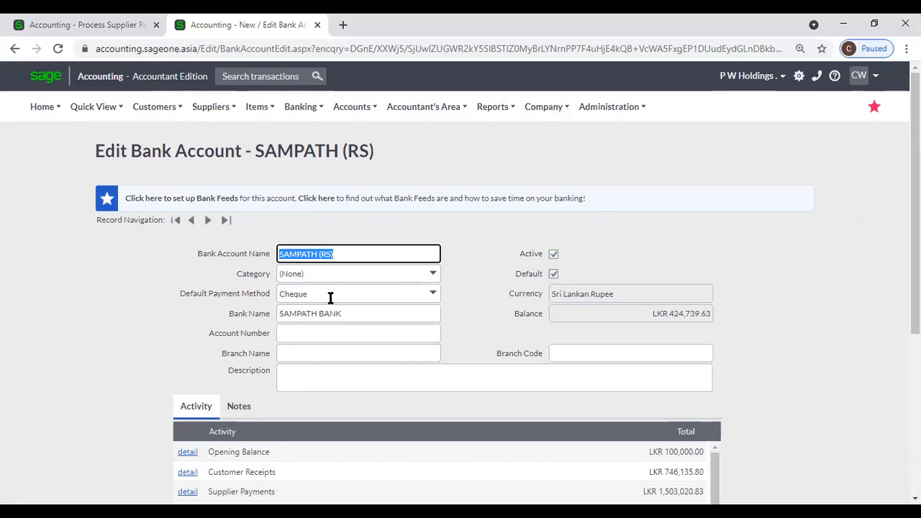
{"action": "left_click", "coordinate": [79, 26]}
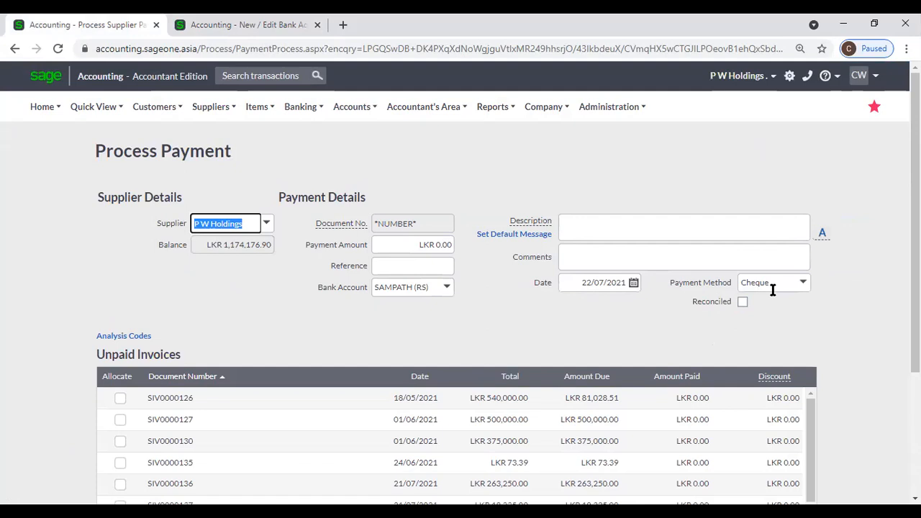
- Examine the payment method, payment amount field, unpaid invoices and processing options on the new payment for P W Holdings
{"action": "left_click", "coordinate": [803, 285]}
{"action": "left_click", "coordinate": [833, 285]}
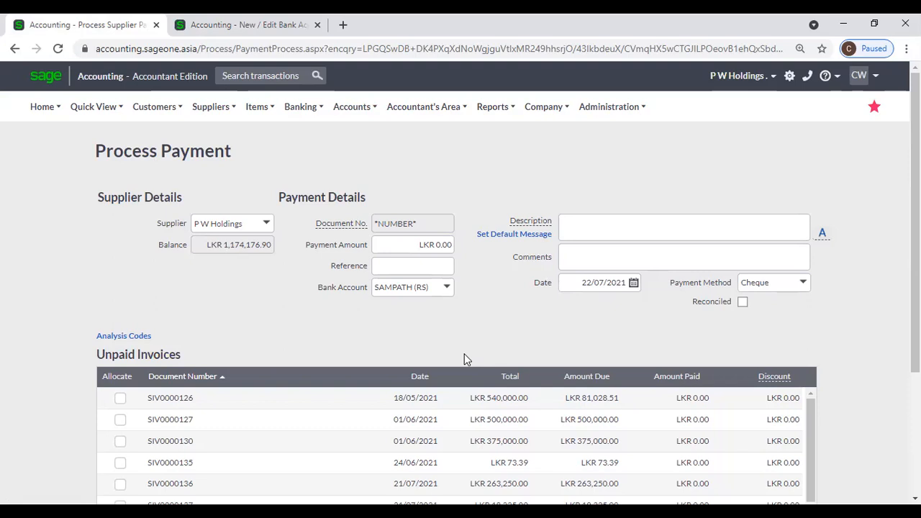
{"action": "left_click", "coordinate": [394, 245]}
{"action": "scroll", "coordinate": [494, 319], "scroll_direction": "down", "scroll_amount": 1}
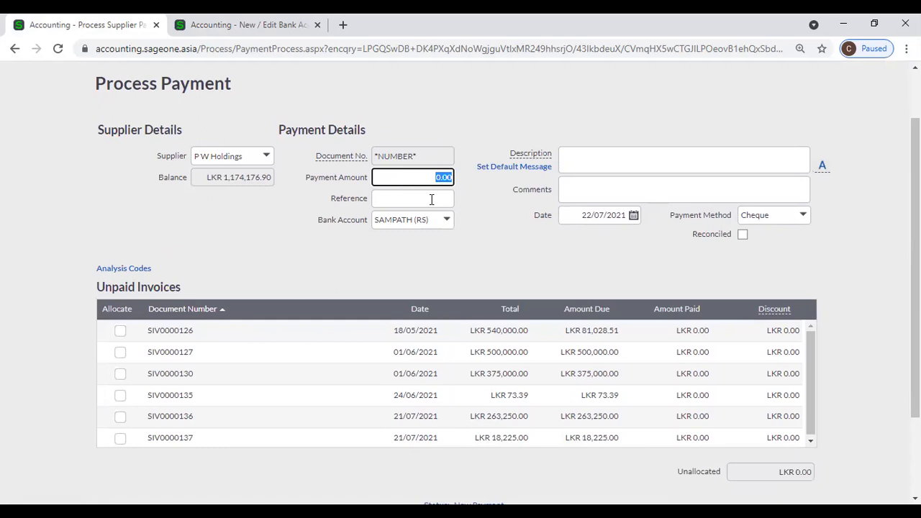
{"action": "scroll", "coordinate": [434, 202], "scroll_direction": "down", "scroll_amount": 1}
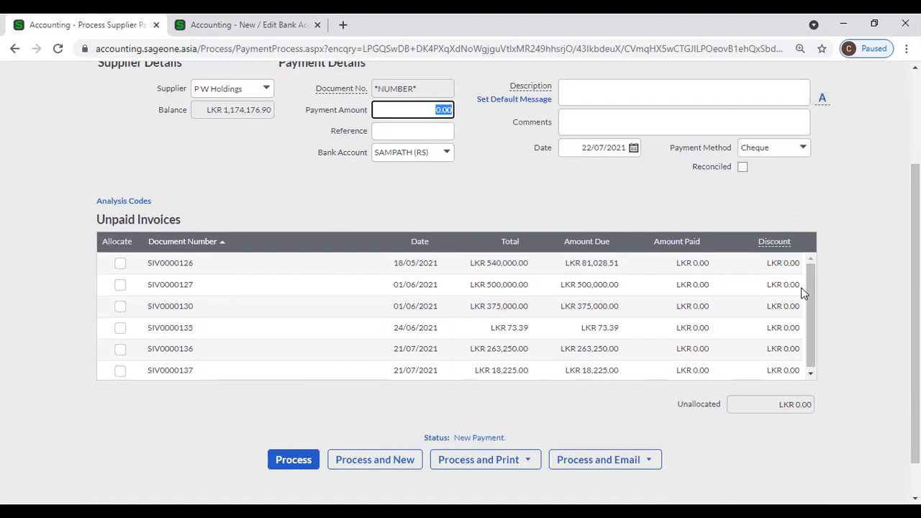
{"action": "left_click", "coordinate": [548, 191]}
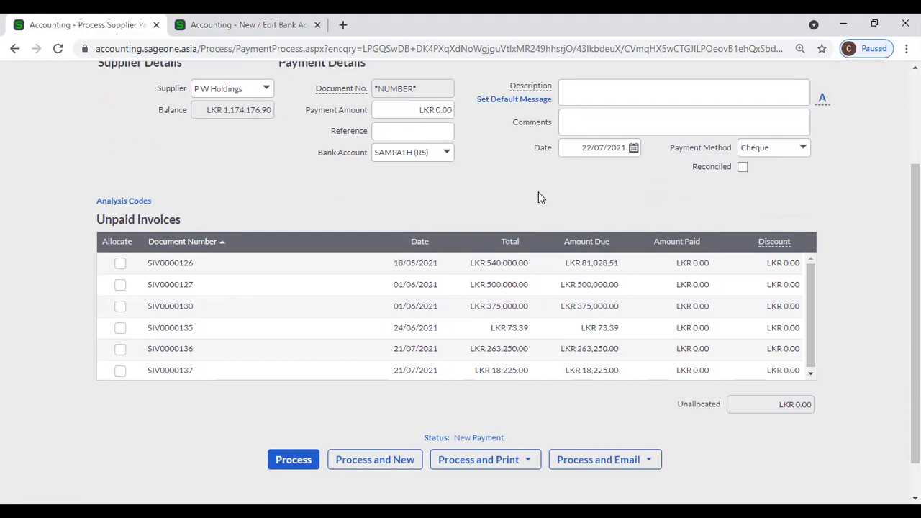
{"action": "scroll", "coordinate": [538, 191], "scroll_direction": "up", "scroll_amount": 2}
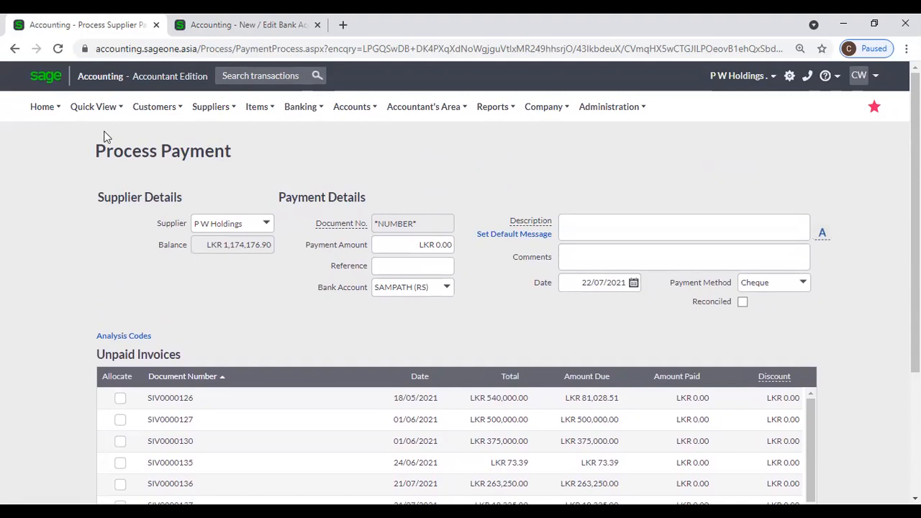
- Open the options of the Supplier Balances - Days Outstanding report in the browser tab showing the bank account
{"action": "left_click", "coordinate": [203, 33]}
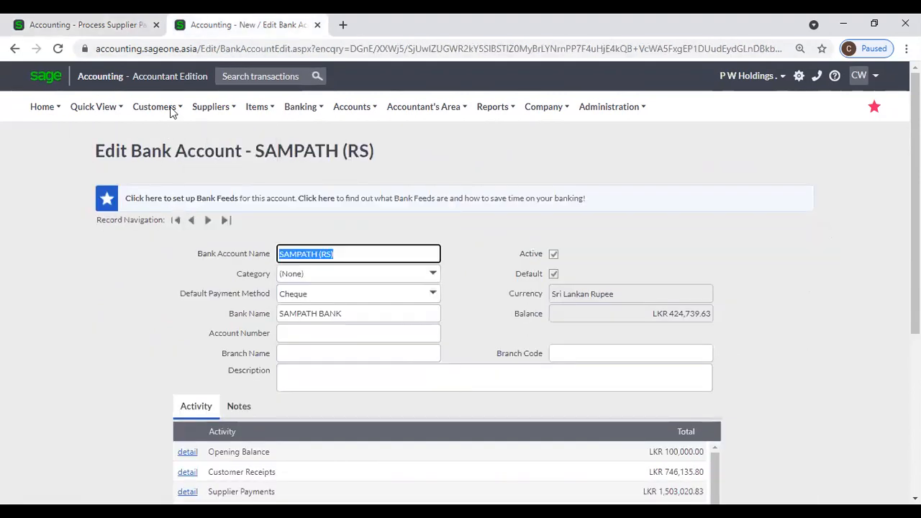
{"action": "left_click", "coordinate": [210, 106]}
{"action": "mouse_move", "coordinate": [239, 201]}
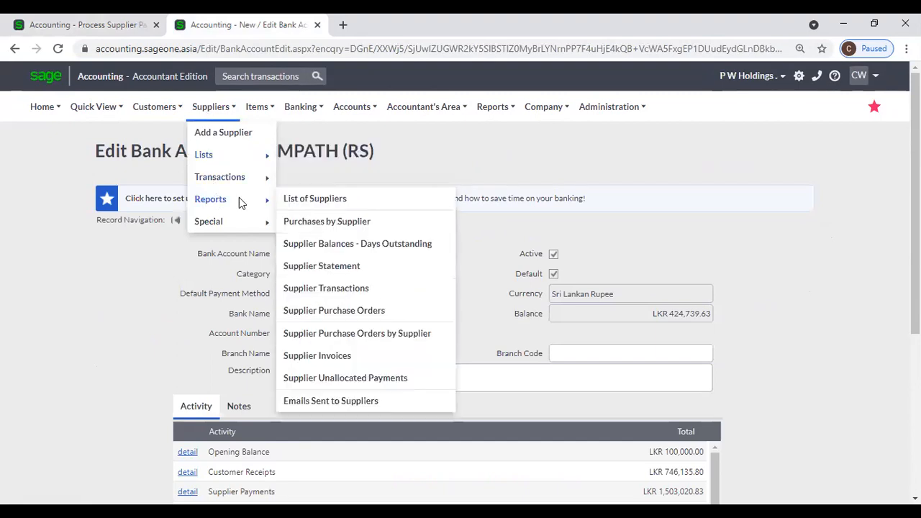
{"action": "left_click", "coordinate": [379, 249]}
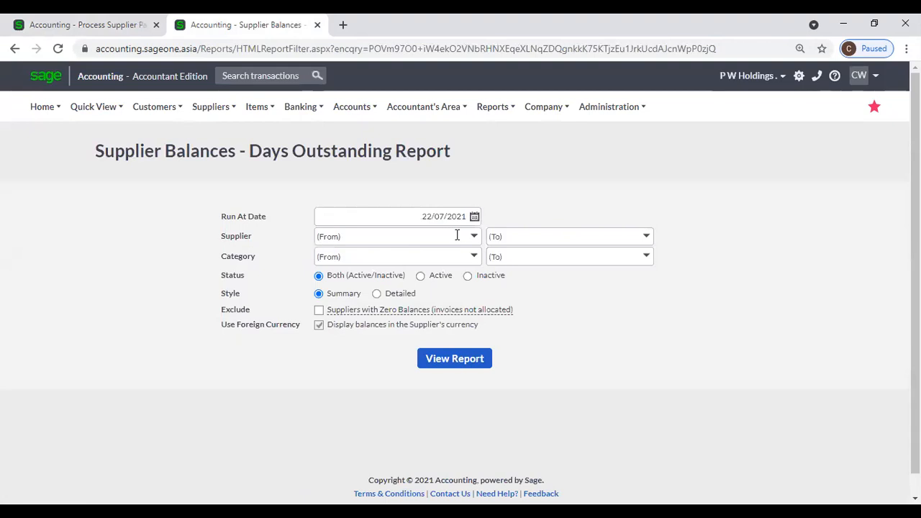
- Run the report in Detailed style for supplier P W Holdings only, without displaying balances in the supplier's currency
{"action": "left_click", "coordinate": [473, 237]}
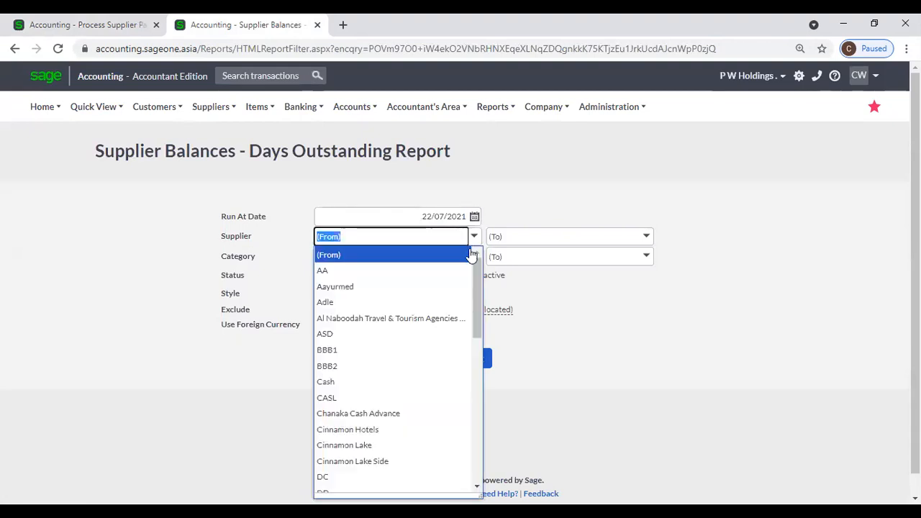
{"action": "type", "text": "P W Holdings"}
{"action": "left_click", "coordinate": [470, 254]}
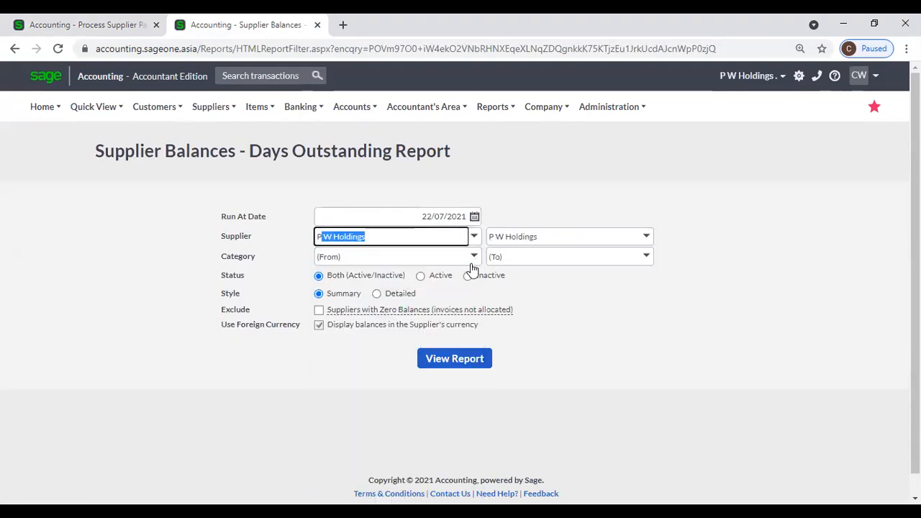
{"action": "mouse_move", "coordinate": [394, 306]}
{"action": "left_click", "coordinate": [377, 293]}
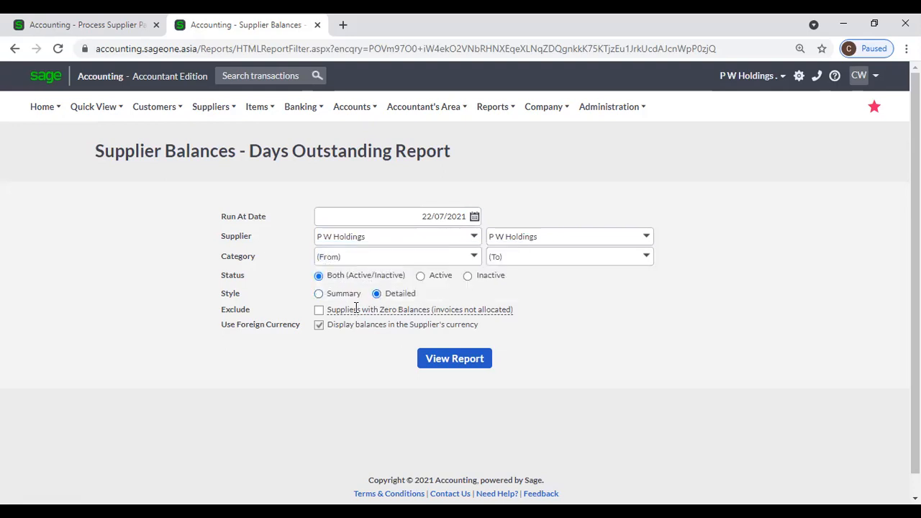
{"action": "left_click", "coordinate": [317, 325]}
{"action": "left_click", "coordinate": [440, 358]}
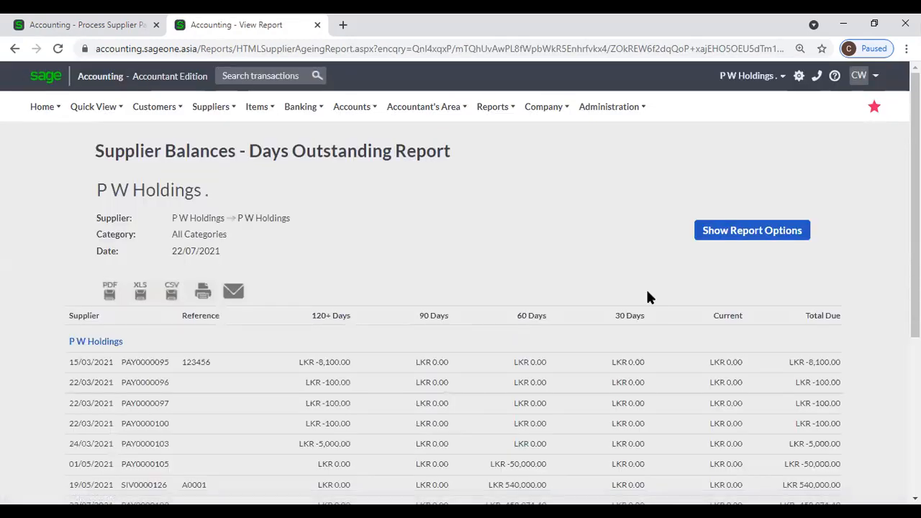
- Examine the P W Holdings payments and invoices by ageing period, along with the report's totals
{"action": "scroll", "coordinate": [648, 298], "scroll_direction": "down", "scroll_amount": 2}
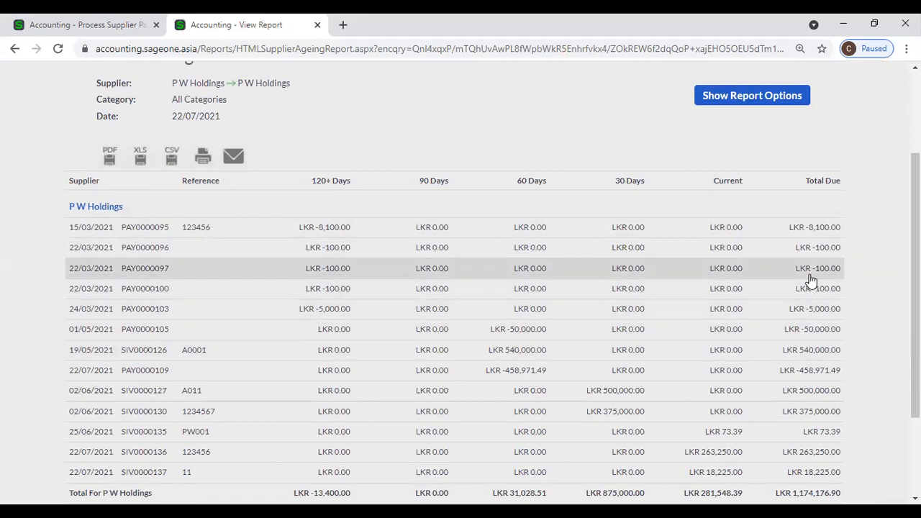
{"action": "scroll", "coordinate": [704, 279], "scroll_direction": "down", "scroll_amount": 1}
{"action": "scroll", "coordinate": [704, 279], "scroll_direction": "down", "scroll_amount": 2}
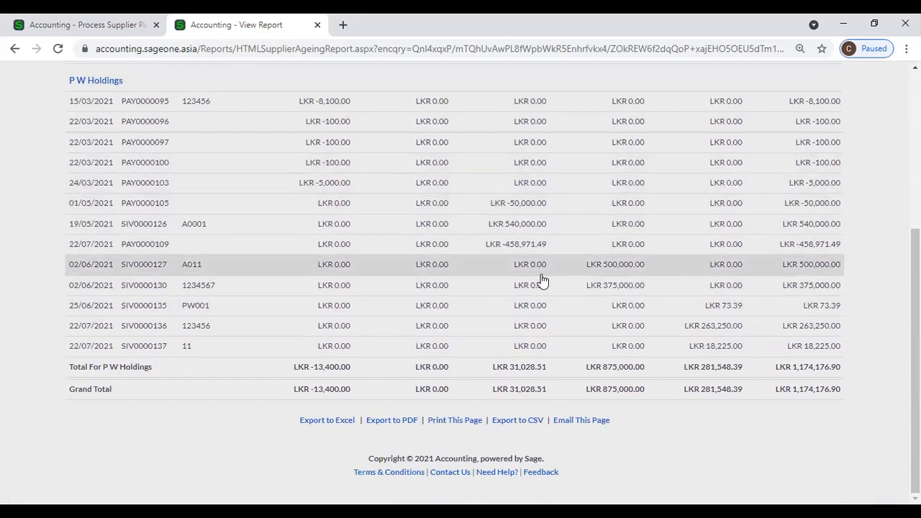
{"action": "scroll", "coordinate": [503, 280], "scroll_direction": "up", "scroll_amount": 1}
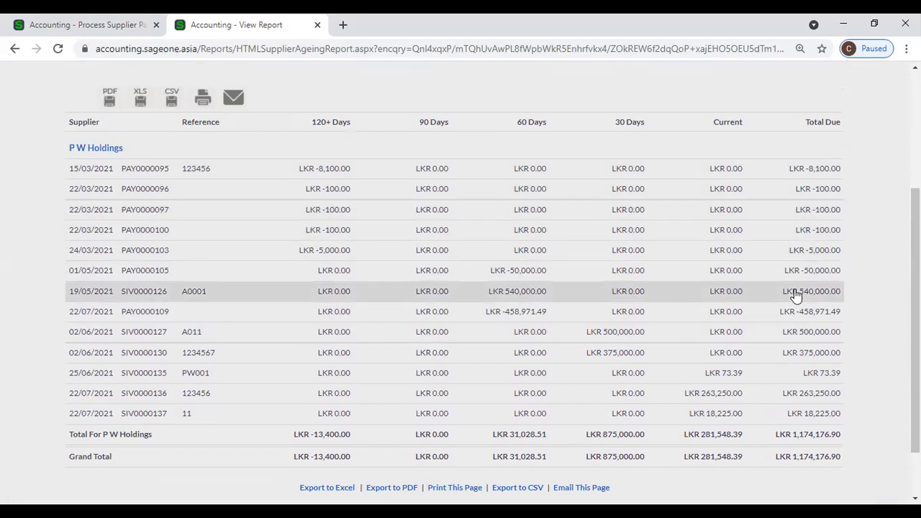
{"action": "scroll", "coordinate": [323, 306], "scroll_direction": "up", "scroll_amount": 3}
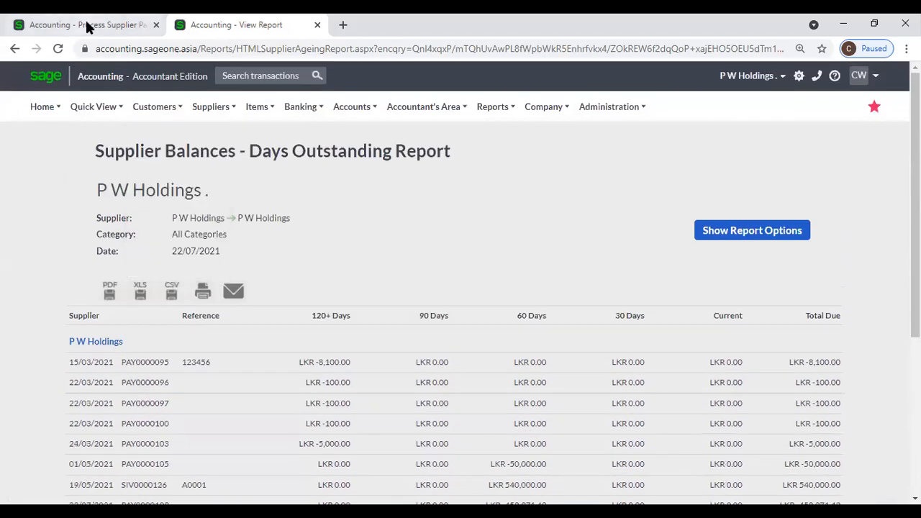
- Switch to the supplier payment browser tab, open Allocate Payments and list the outstanding invoices and unallocated payments for P W Holdings
{"action": "left_click", "coordinate": [85, 26]}
{"action": "mouse_move", "coordinate": [211, 107]}
{"action": "mouse_move", "coordinate": [211, 166]}
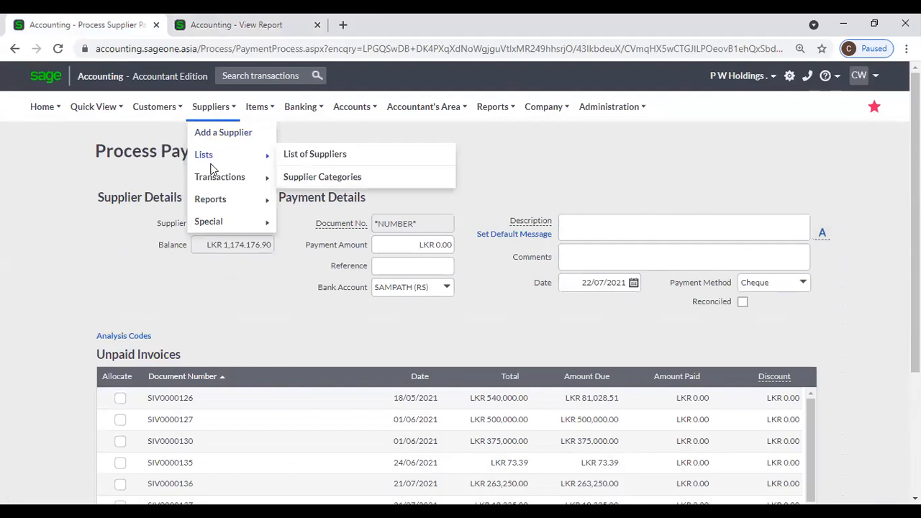
{"action": "mouse_move", "coordinate": [213, 186]}
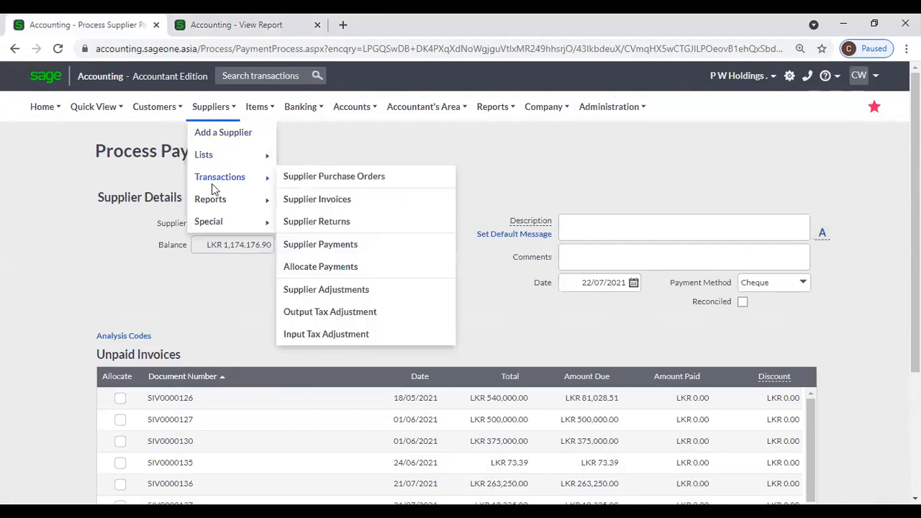
{"action": "left_click", "coordinate": [369, 270]}
{"action": "left_click", "coordinate": [512, 127]}
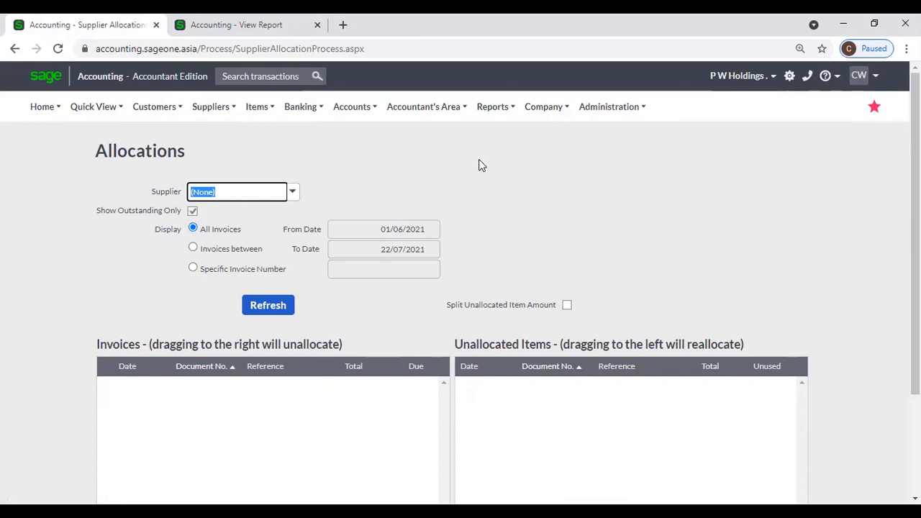
{"action": "type", "text": "P W Holdings"}
{"action": "left_click", "coordinate": [256, 308]}
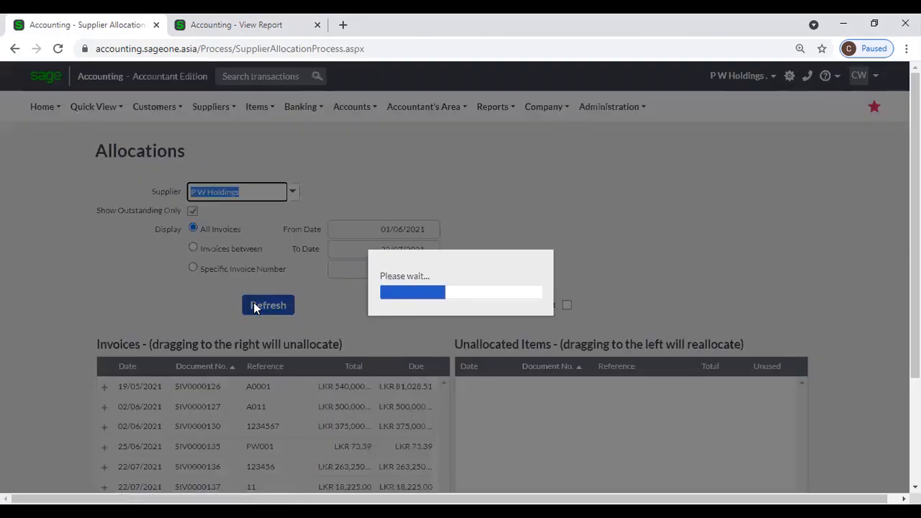
{"action": "scroll", "coordinate": [500, 381], "scroll_direction": "down", "scroll_amount": 2}
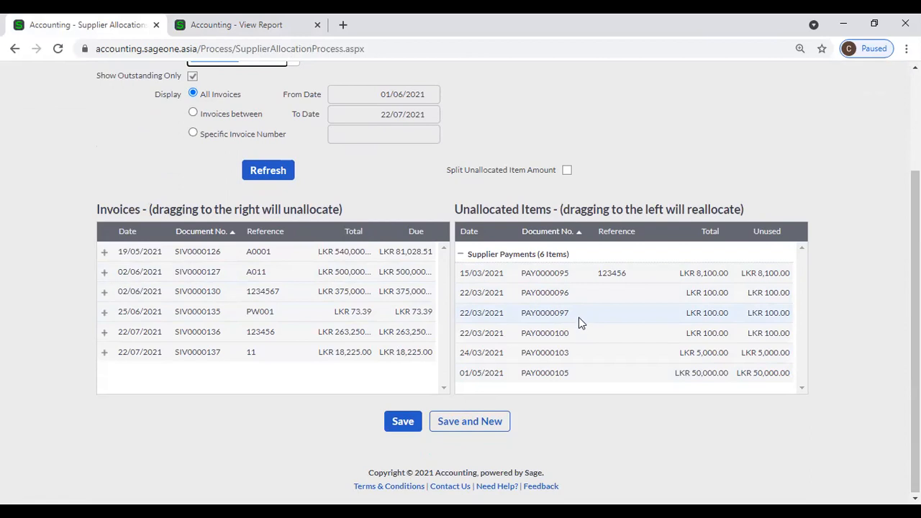
{"action": "left_click", "coordinate": [192, 76]}
{"action": "left_click", "coordinate": [192, 76]}
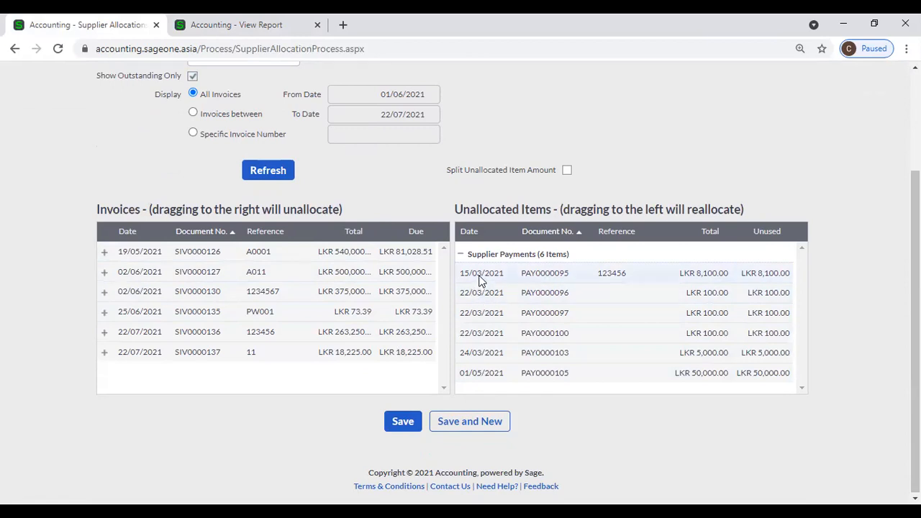
- Allocate payment PAY0000095 to invoice SIV0000135 and its remaining amount to invoice SIV0000136
{"action": "left_click_drag", "start_coordinate": [481, 280], "coordinate": [384, 309]}
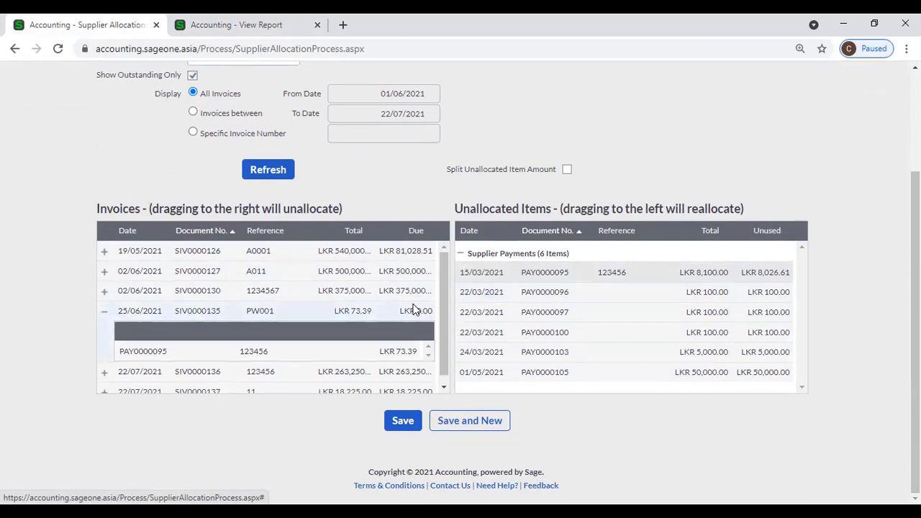
{"action": "scroll", "coordinate": [424, 309], "scroll_direction": "down", "scroll_amount": 1}
{"action": "left_click_drag", "start_coordinate": [518, 276], "coordinate": [418, 361]}
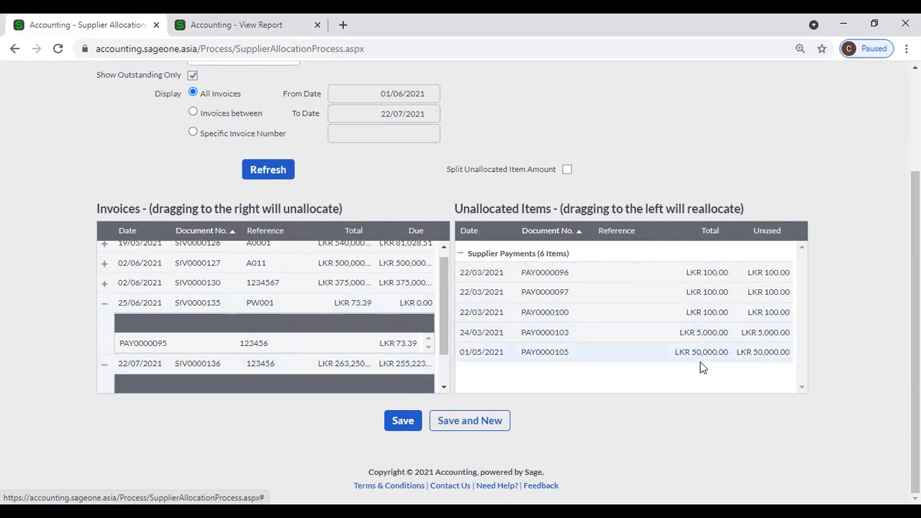
- Allocate payments PAY0000096, PAY0000097 and PAY0000100 to invoice SIV0000130
{"action": "left_click_drag", "start_coordinate": [718, 274], "coordinate": [397, 285]}
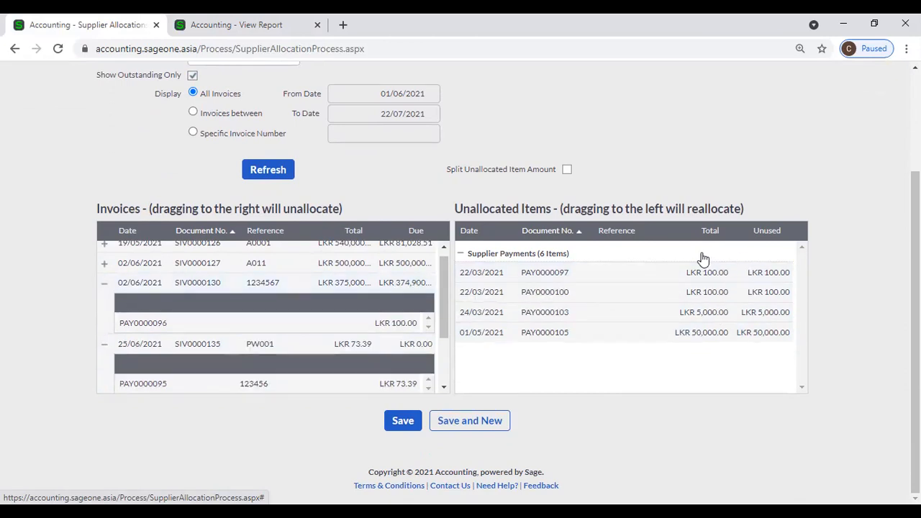
{"action": "left_click_drag", "start_coordinate": [698, 272], "coordinate": [403, 283]}
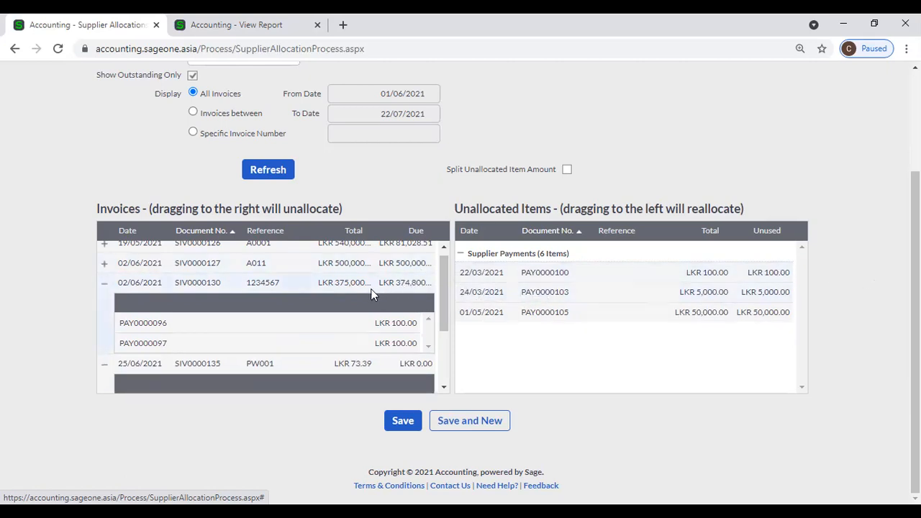
{"action": "scroll", "coordinate": [357, 281], "scroll_direction": "up", "scroll_amount": 1}
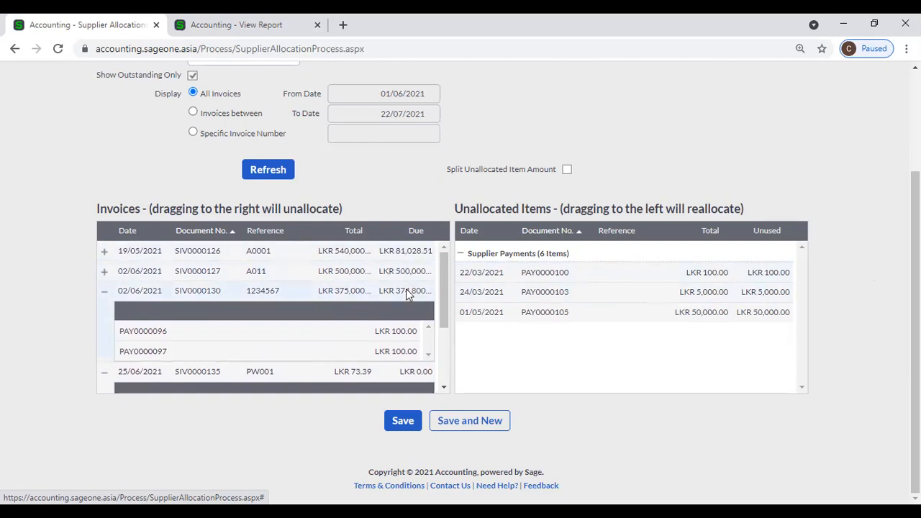
{"action": "left_click_drag", "start_coordinate": [549, 266], "coordinate": [422, 289]}
- Turn off Show Outstanding Only and reload the allocations for P W Holdings to include fully settled invoices
{"action": "scroll", "coordinate": [432, 277], "scroll_direction": "up", "scroll_amount": 2}
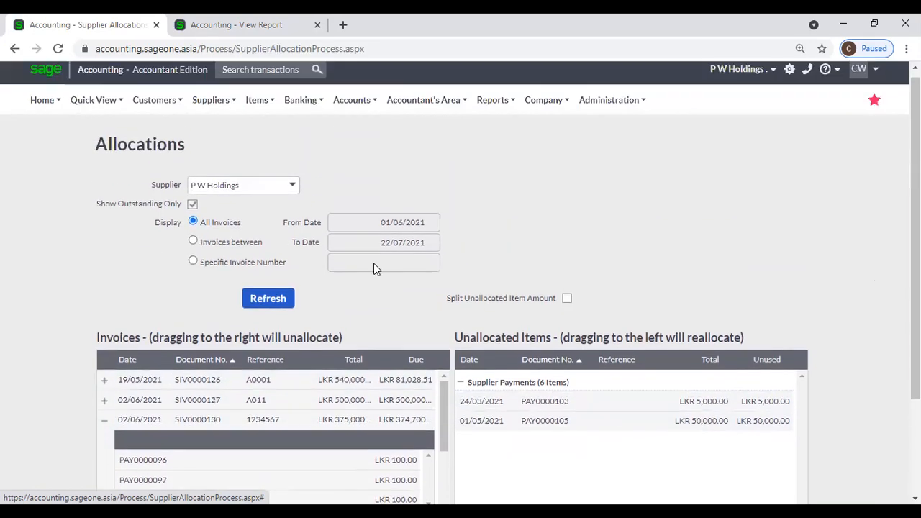
{"action": "left_click", "coordinate": [192, 212]}
{"action": "left_click", "coordinate": [255, 304]}
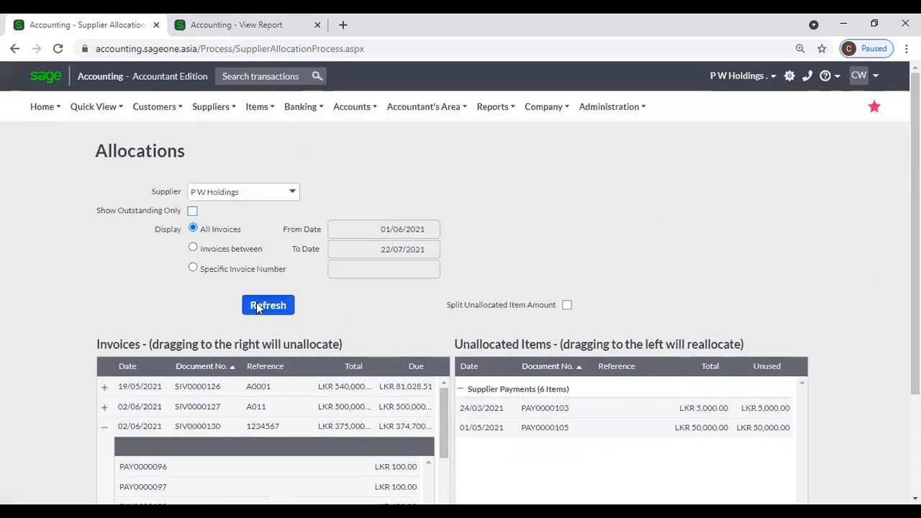
{"action": "left_click", "coordinate": [429, 305]}
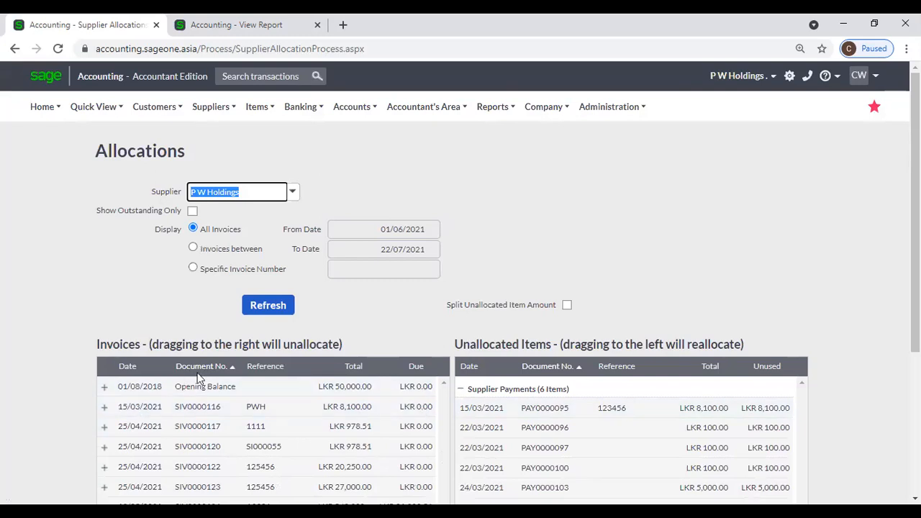
- Show the allocations of invoice SIV0000116 and unallocate payment PAY0000109 from invoice SIV0000123
{"action": "left_click", "coordinate": [104, 408]}
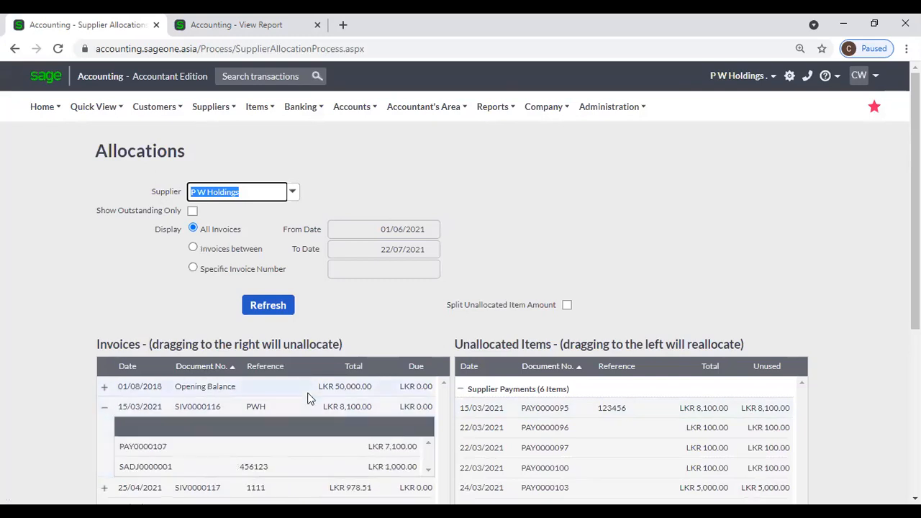
{"action": "scroll", "coordinate": [308, 397], "scroll_direction": "down", "scroll_amount": 2}
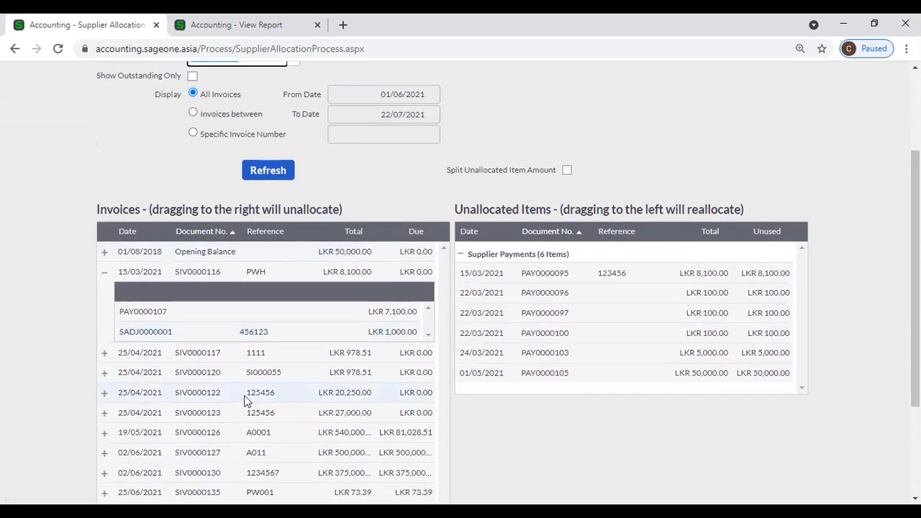
{"action": "left_click", "coordinate": [105, 414]}
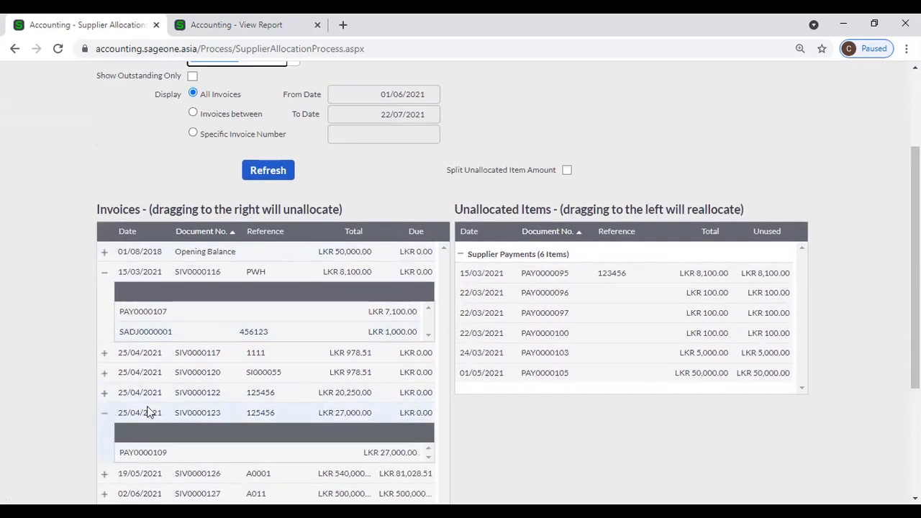
{"action": "left_click_drag", "start_coordinate": [251, 449], "coordinate": [597, 379]}
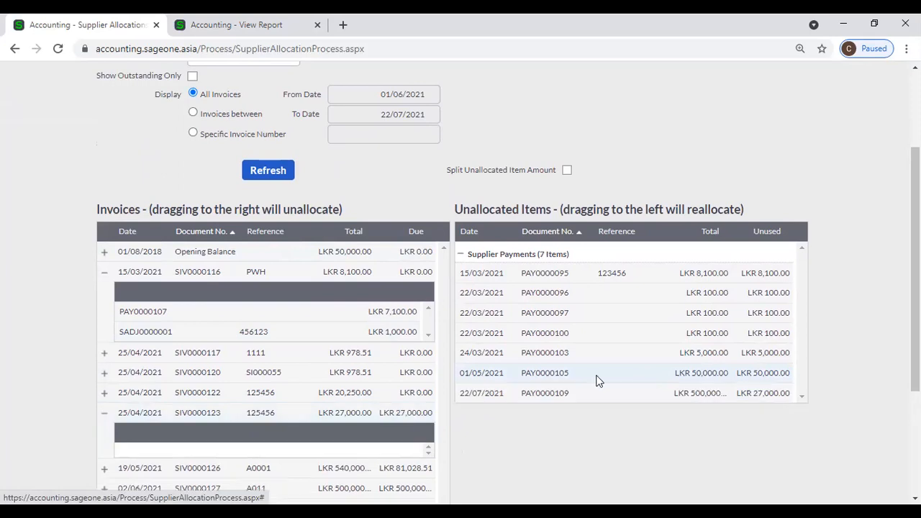
{"action": "left_click", "coordinate": [105, 413]}
{"action": "scroll", "coordinate": [202, 124], "scroll_direction": "up", "scroll_amount": 1}
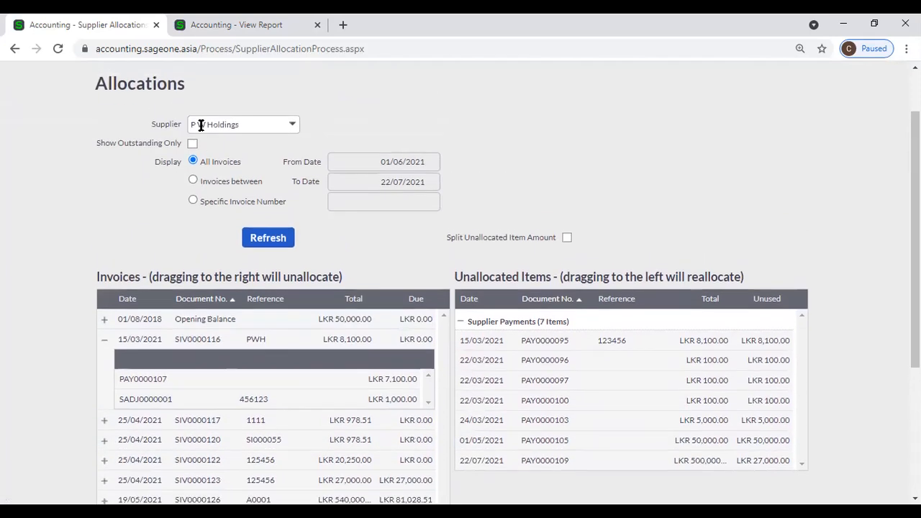
- Turn on Show Outstanding Only and reload the P W Holdings allocations, discarding the unsaved changes, to review the outstanding invoices
{"action": "left_click", "coordinate": [192, 144]}
{"action": "left_click", "coordinate": [264, 242]}
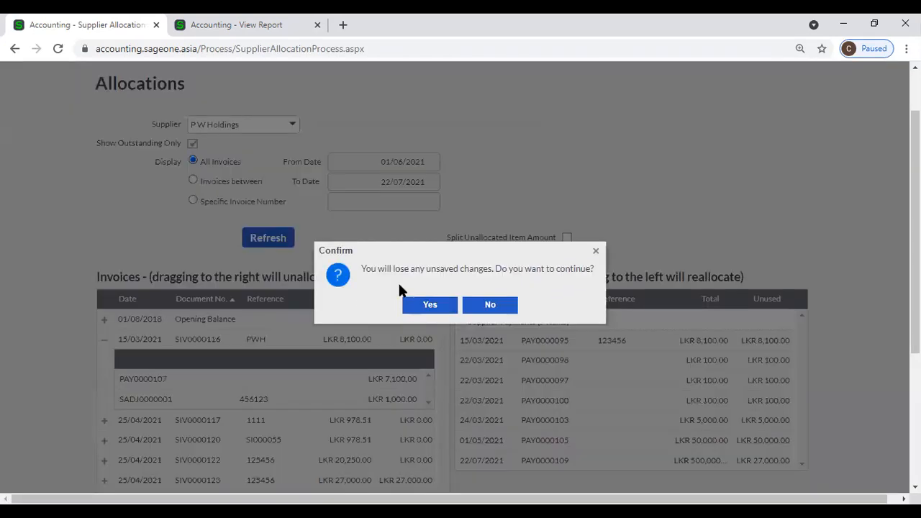
{"action": "left_click", "coordinate": [417, 305]}
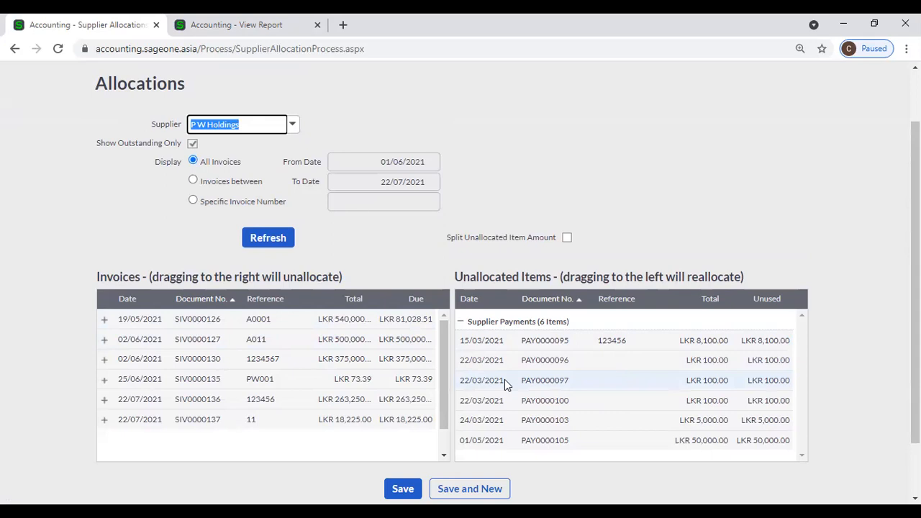
{"action": "scroll", "coordinate": [349, 377], "scroll_direction": "down", "scroll_amount": 1}
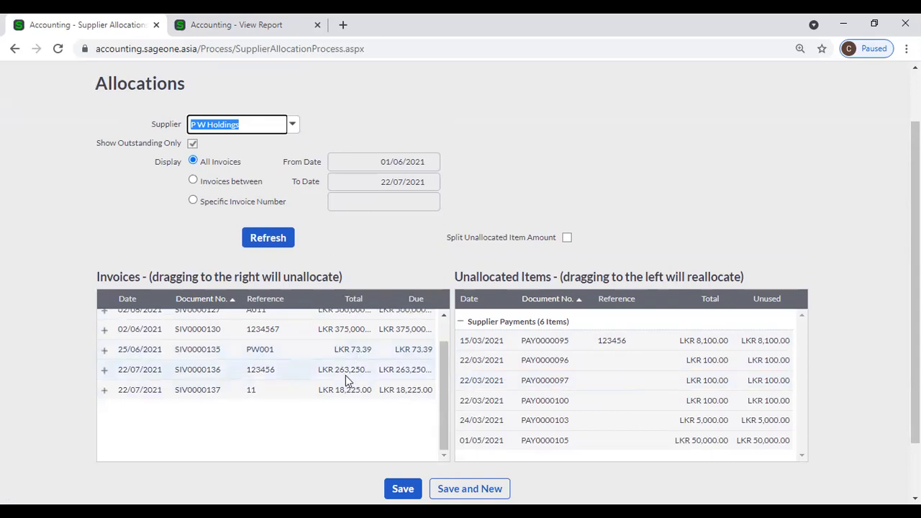
{"action": "scroll", "coordinate": [346, 376], "scroll_direction": "up", "scroll_amount": 1}
{"action": "scroll", "coordinate": [345, 382], "scroll_direction": "up", "scroll_amount": 1}
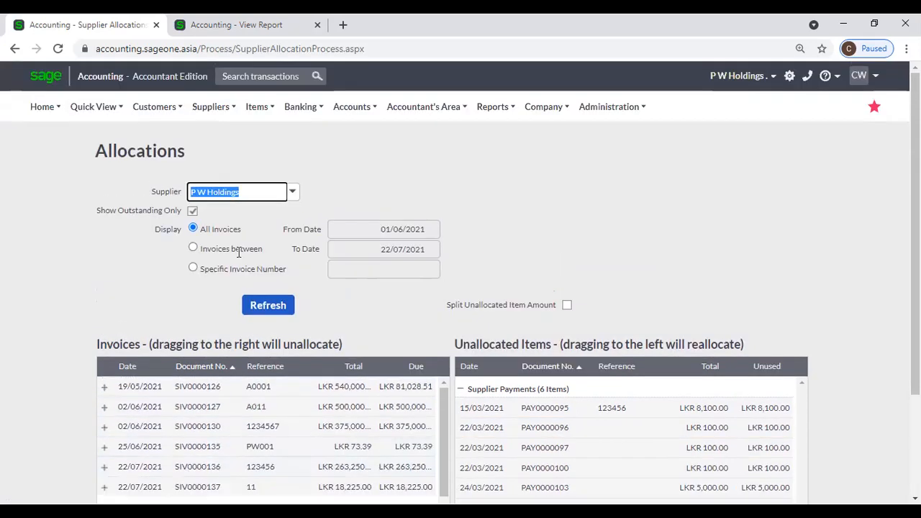
{"action": "scroll", "coordinate": [321, 311], "scroll_direction": "down", "scroll_amount": 1}
{"action": "scroll", "coordinate": [321, 317], "scroll_direction": "down", "scroll_amount": 2}
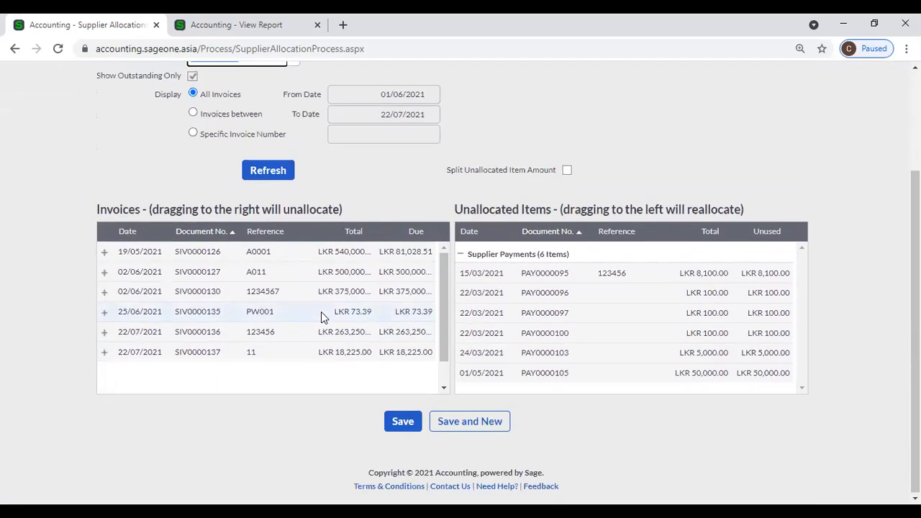
{"action": "scroll", "coordinate": [321, 316], "scroll_direction": "up", "scroll_amount": 2}
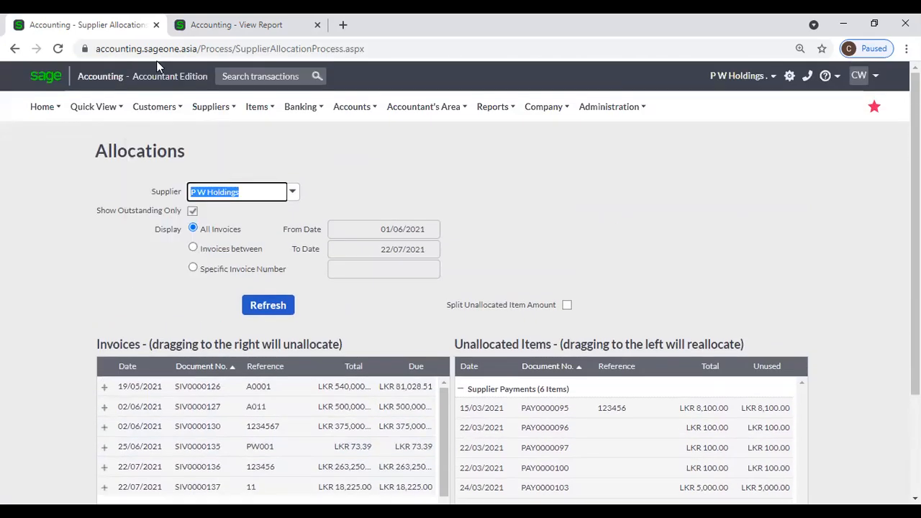
- Start a new supplier payment and choose P W Holdings as the supplier
{"action": "mouse_move", "coordinate": [209, 109]}
{"action": "mouse_move", "coordinate": [216, 179]}
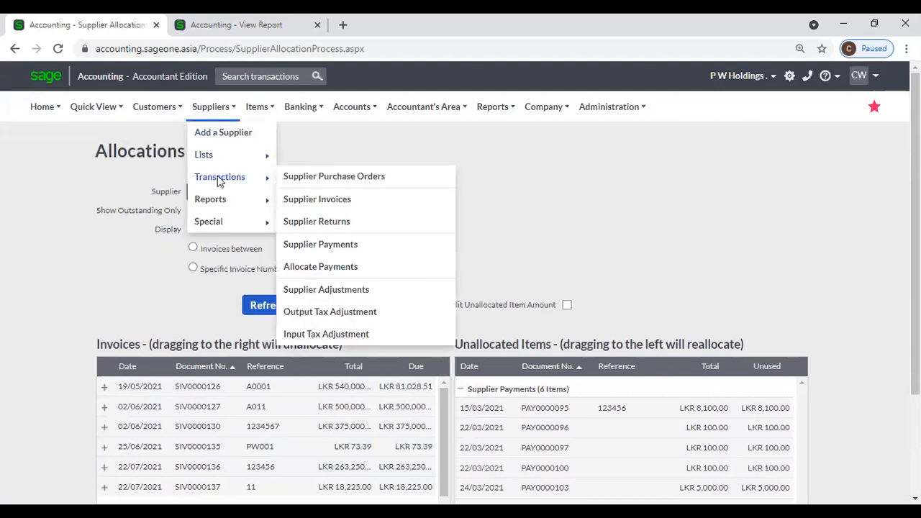
{"action": "left_click", "coordinate": [339, 245]}
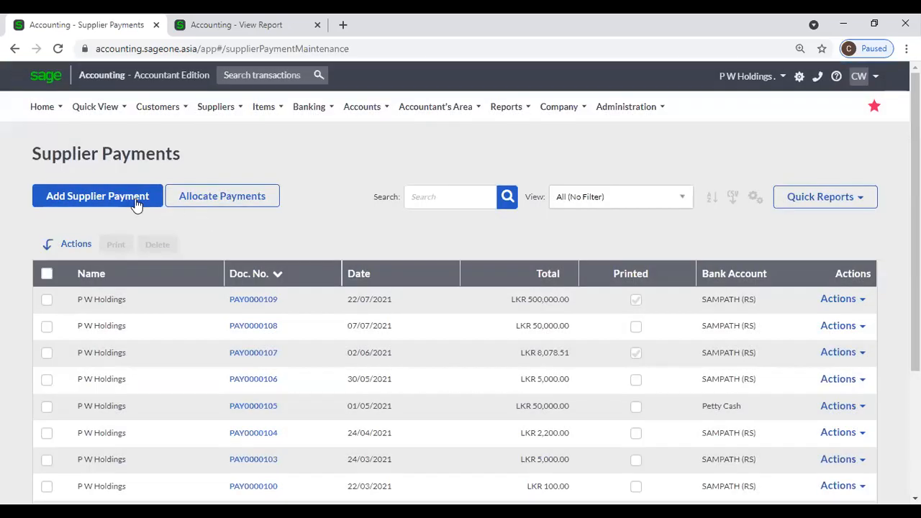
{"action": "left_click", "coordinate": [136, 202]}
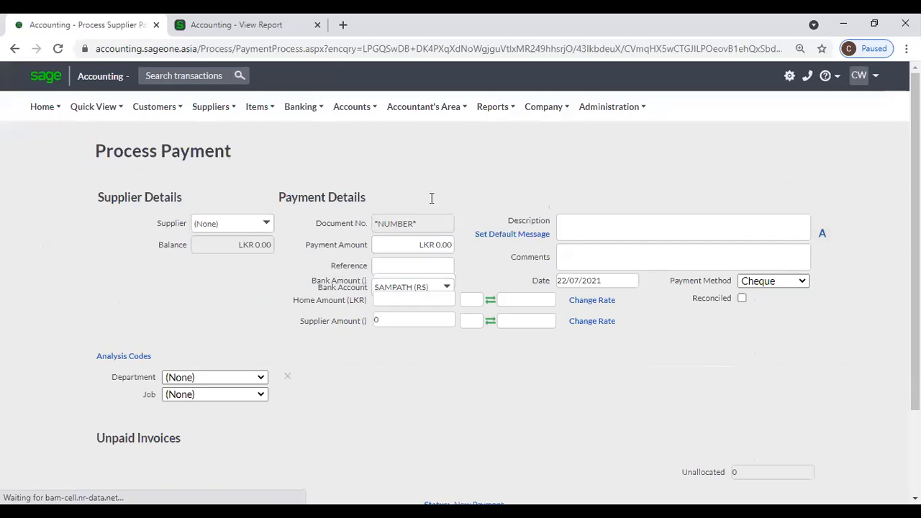
{"action": "left_click", "coordinate": [453, 245]}
{"action": "type", "text": "1"}
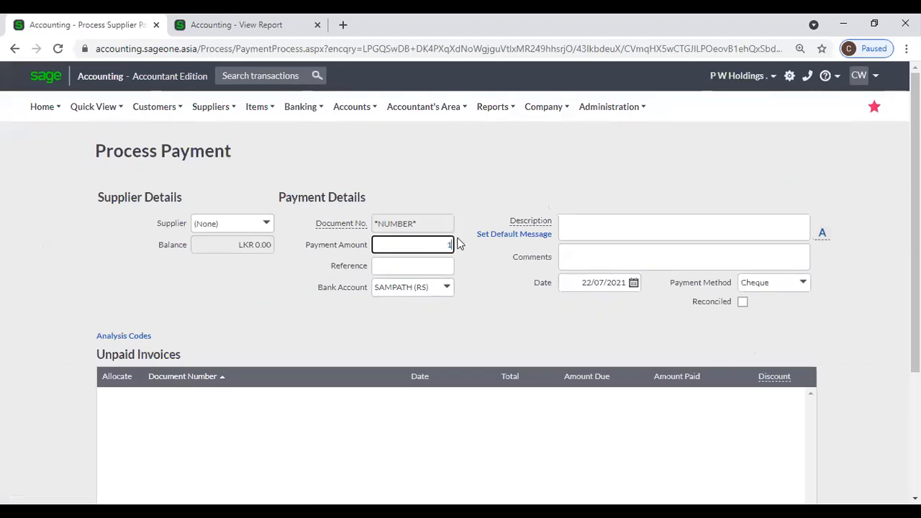
{"action": "left_click", "coordinate": [266, 225]}
{"action": "type", "text": "p"}
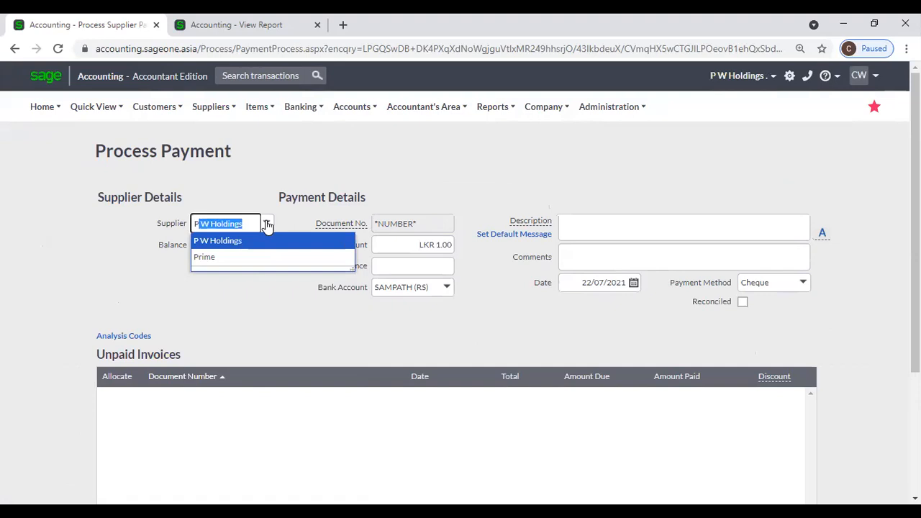
{"action": "key", "text": "Return"}
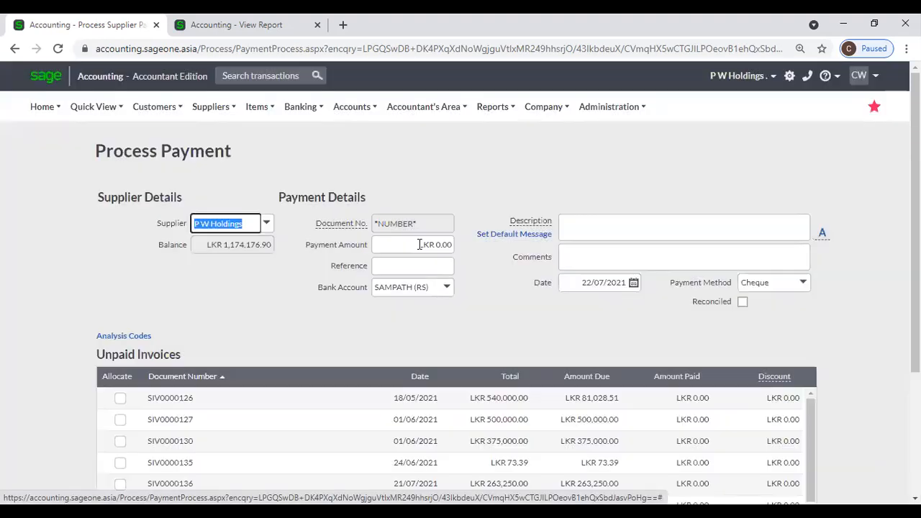
- Set the payment amount to LKR 18,225 and save the payment without allocating it to an invoice
{"action": "left_click", "coordinate": [419, 244]}
{"action": "type", "text": "1"}
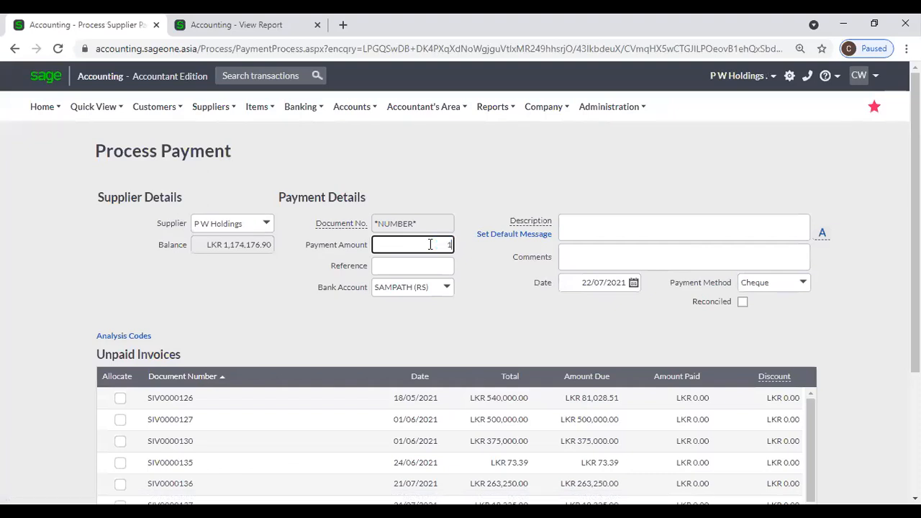
{"action": "type", "text": "8,225"}
{"action": "left_click", "coordinate": [323, 324]}
{"action": "left_click", "coordinate": [120, 398]}
{"action": "scroll", "coordinate": [241, 356], "scroll_direction": "down", "scroll_amount": 3}
{"action": "left_click", "coordinate": [283, 424]}
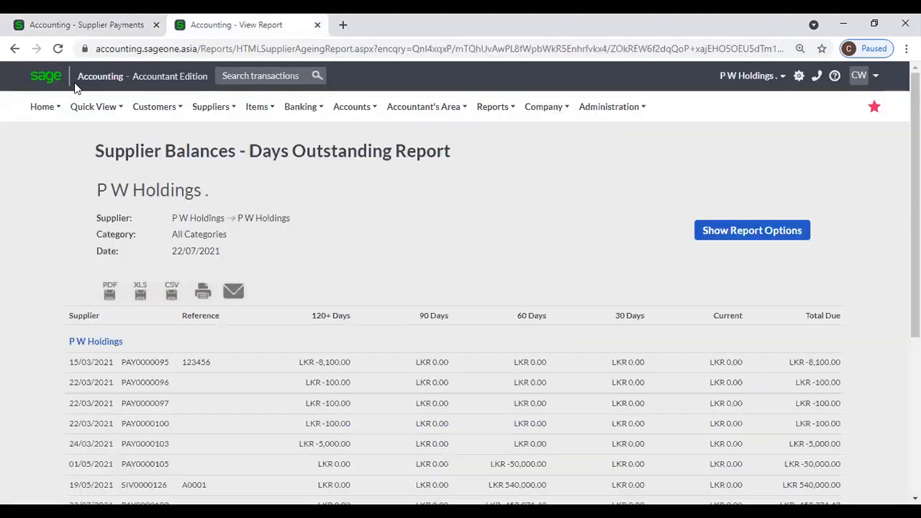
- Return to the supplier payments, open payment allocation and load the outstanding invoices and unallocated items of P W Holdings
{"action": "left_click", "coordinate": [62, 20]}
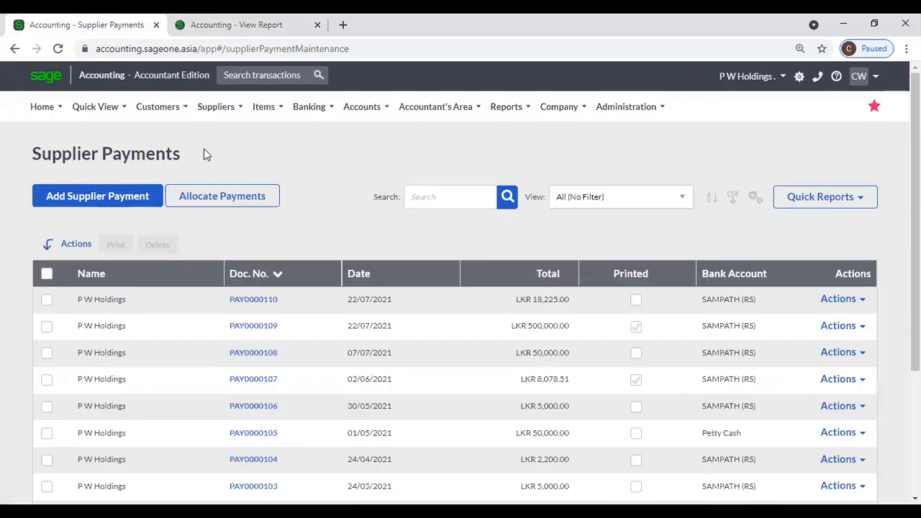
{"action": "left_click", "coordinate": [218, 106]}
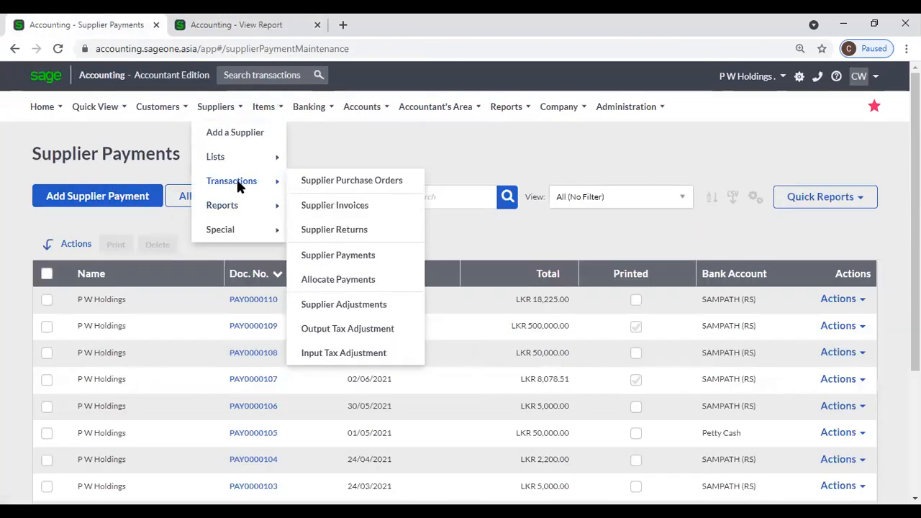
{"action": "left_click", "coordinate": [356, 284]}
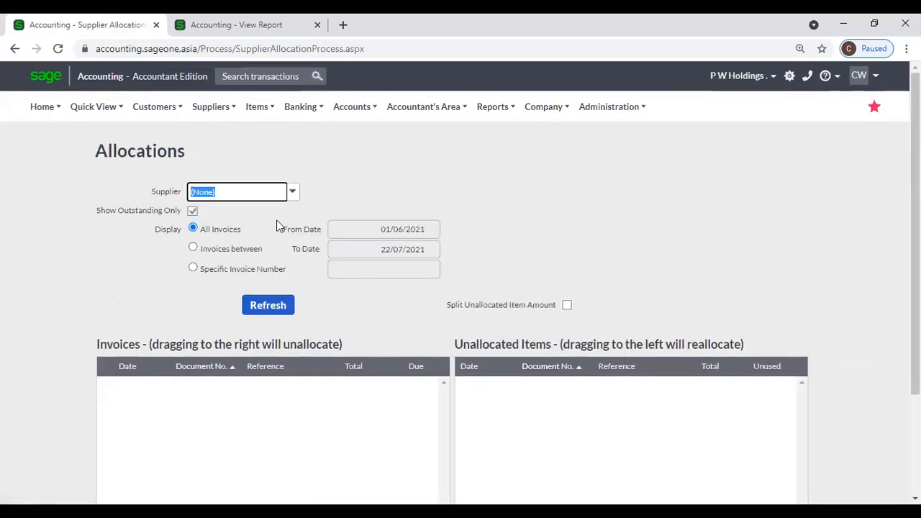
{"action": "type", "text": "p"}
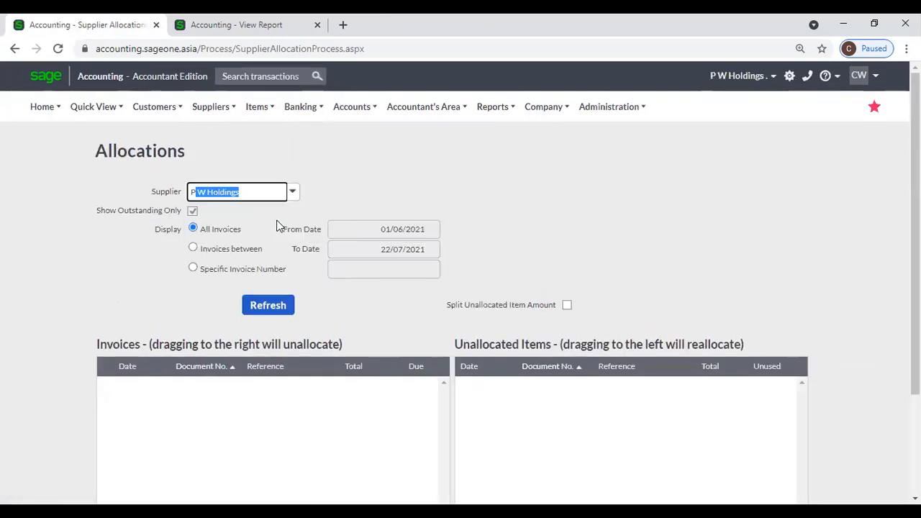
{"action": "left_click", "coordinate": [279, 313]}
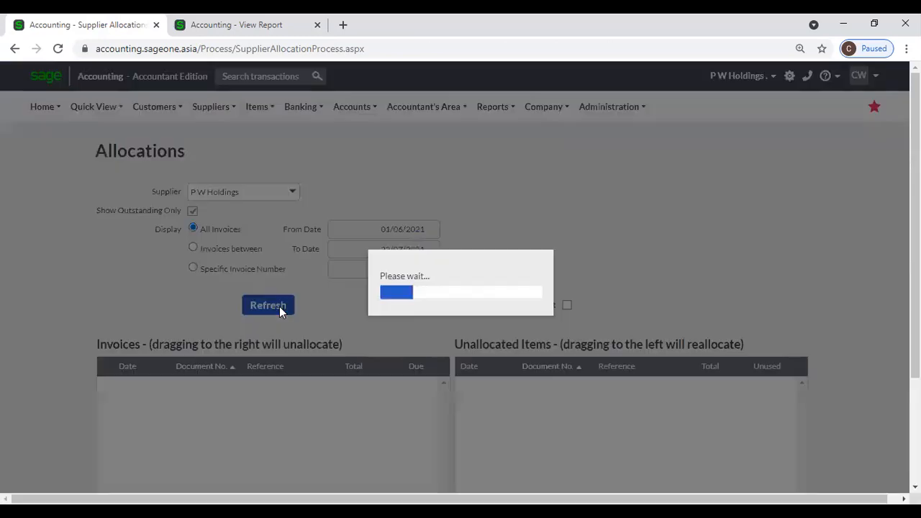
{"action": "scroll", "coordinate": [448, 309], "scroll_direction": "down", "scroll_amount": 3}
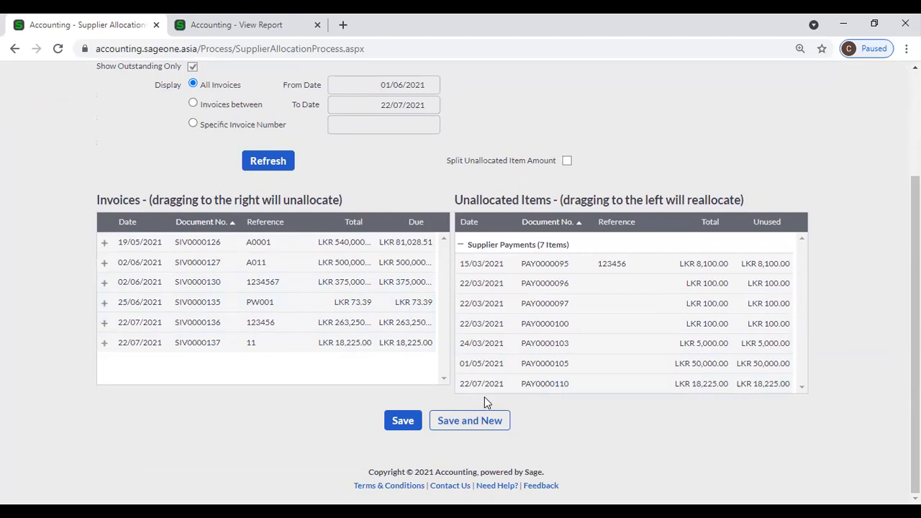
- Reload the P W Holdings Days Outstanding report, compare invoice SIV0000137 with payment PAY0000110, and return to the allocations
{"action": "left_click", "coordinate": [229, 39]}
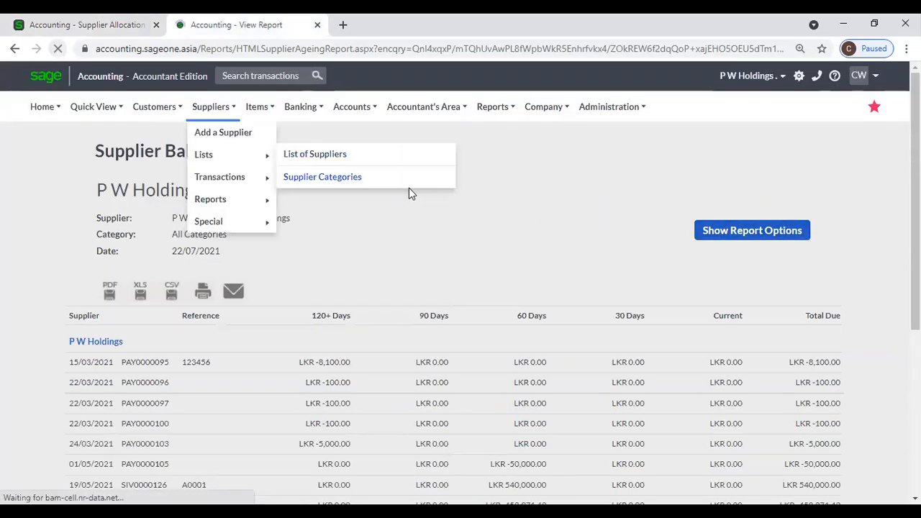
{"action": "scroll", "coordinate": [626, 259], "scroll_direction": "down", "scroll_amount": 5}
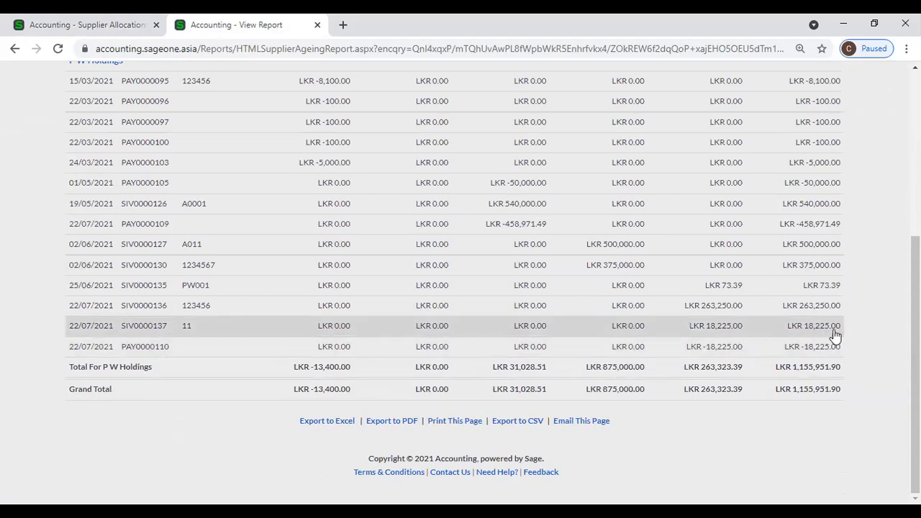
{"action": "scroll", "coordinate": [835, 338], "scroll_direction": "up", "scroll_amount": 2}
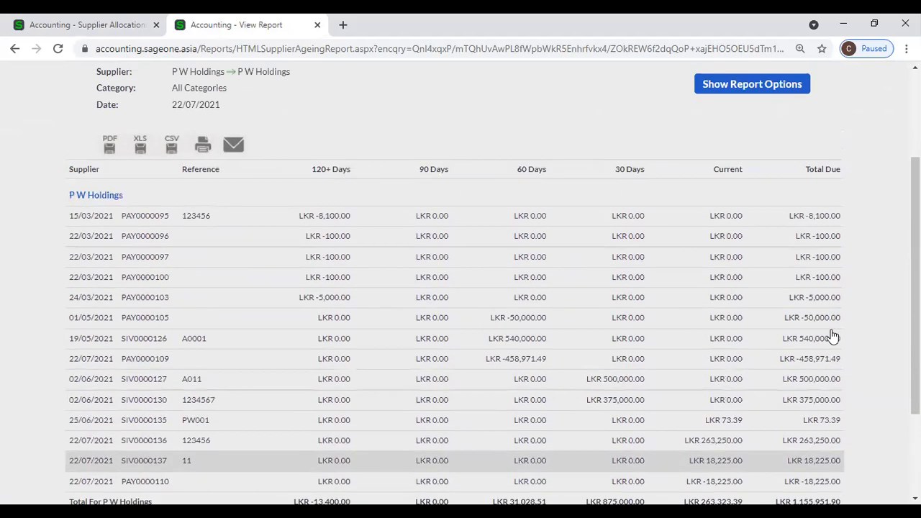
{"action": "scroll", "coordinate": [491, 226], "scroll_direction": "down", "scroll_amount": 1}
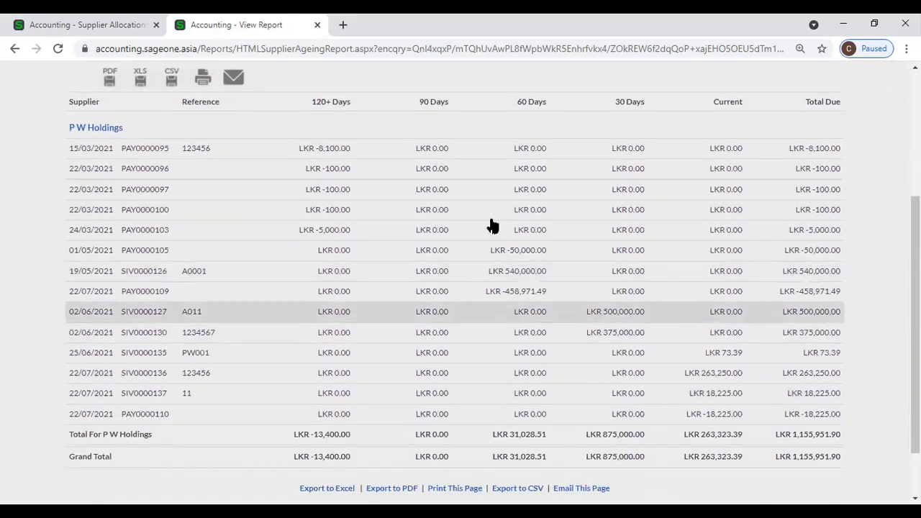
{"action": "left_click", "coordinate": [108, 27]}
{"action": "scroll", "coordinate": [115, 135], "scroll_direction": "up", "scroll_amount": 1}
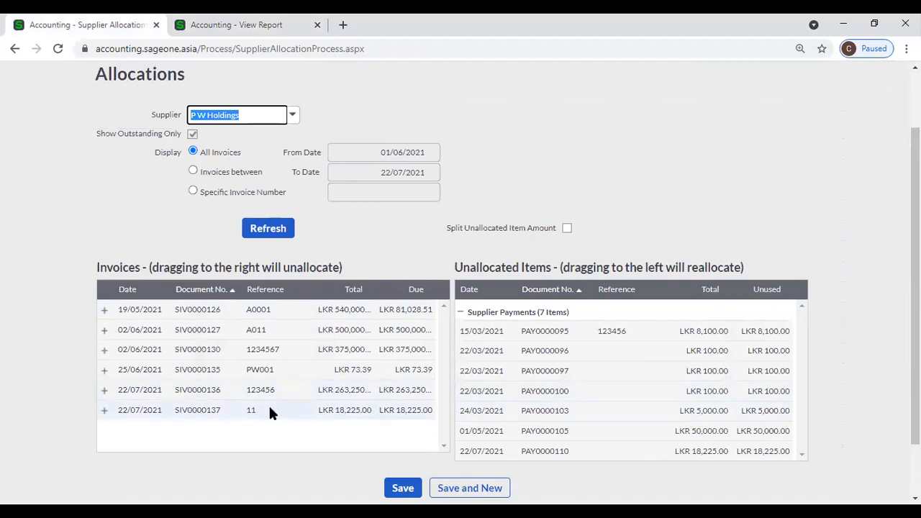
{"action": "scroll", "coordinate": [571, 449], "scroll_direction": "down", "scroll_amount": 1}
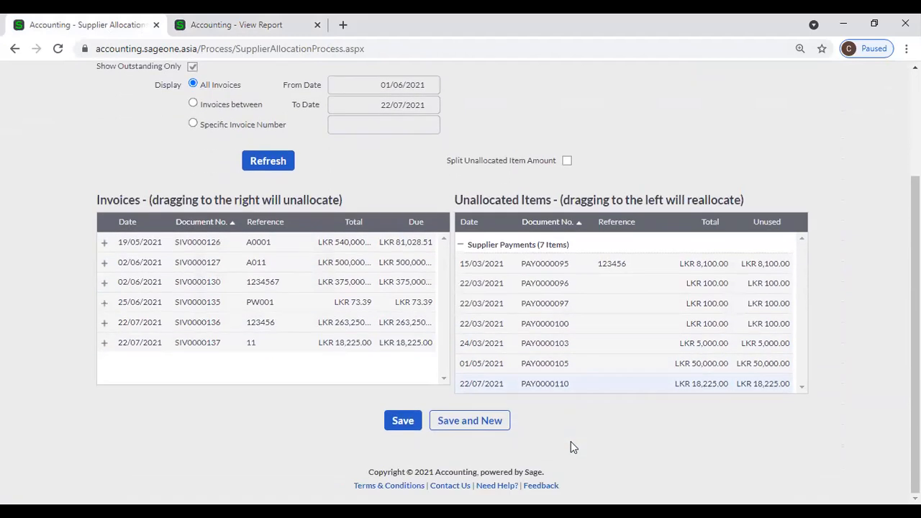
- Allocate payment PAY0000110 to invoice SIV0000137, move it back to the unallocated items, and collapse the invoice's details
{"action": "left_click_drag", "start_coordinate": [551, 387], "coordinate": [413, 350]}
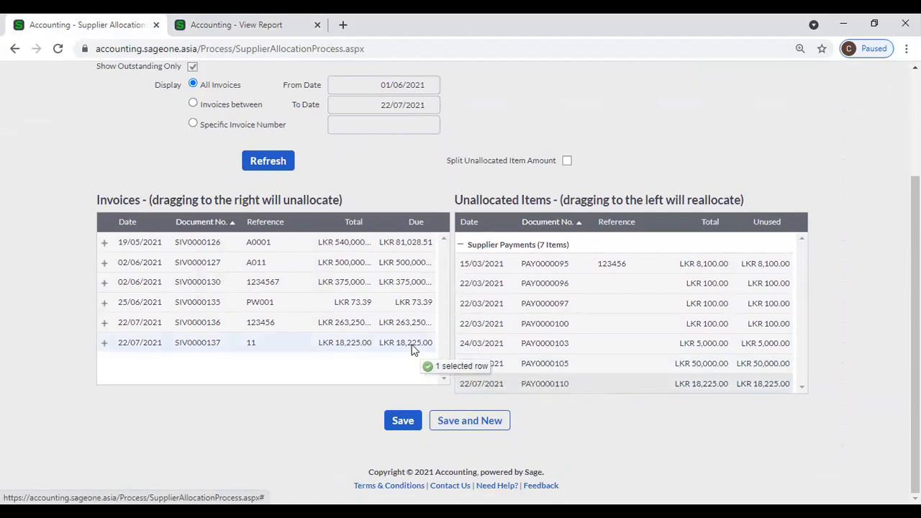
{"action": "left_click_drag", "start_coordinate": [413, 349], "coordinate": [413, 350]}
{"action": "left_click_drag", "start_coordinate": [141, 391], "coordinate": [497, 387]}
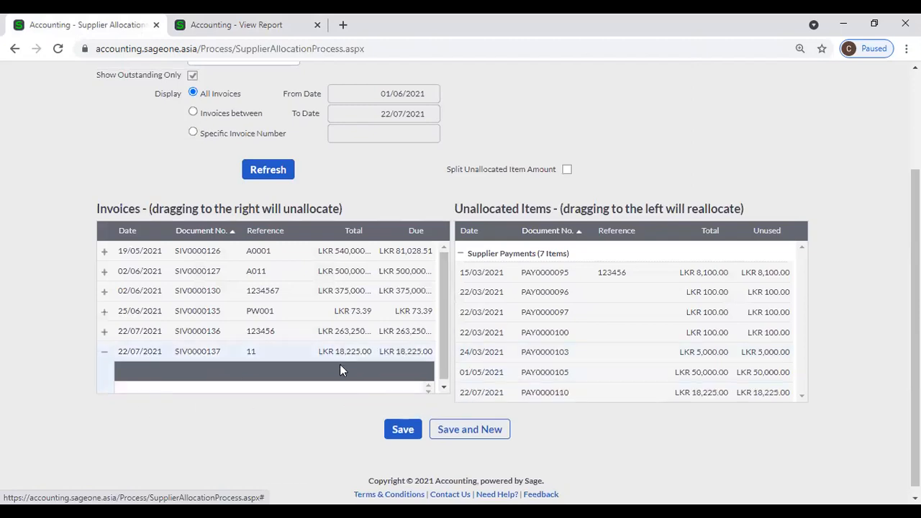
{"action": "left_click", "coordinate": [103, 352]}
- Allocate payment PAY0000110 to invoice SIV0000137 again and save the allocations
{"action": "left_click_drag", "start_coordinate": [551, 392], "coordinate": [410, 356]}
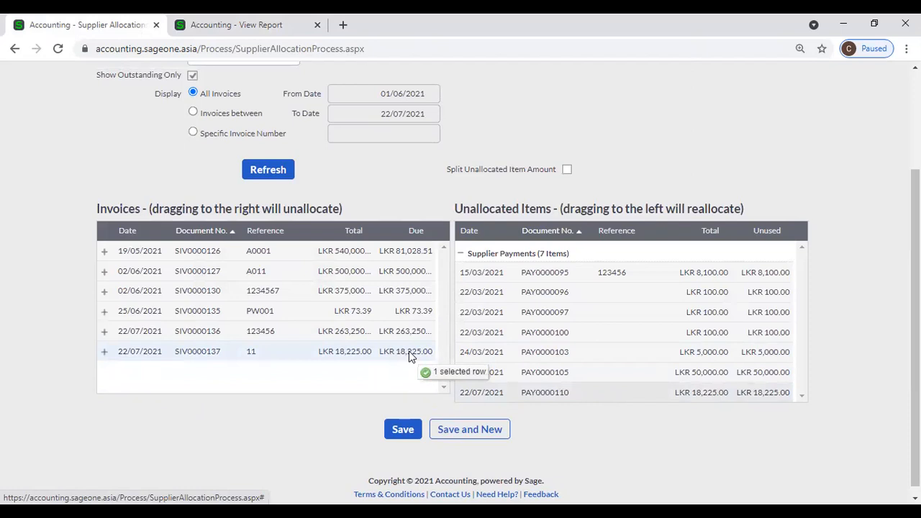
{"action": "left_click_drag", "start_coordinate": [409, 352], "coordinate": [409, 352]}
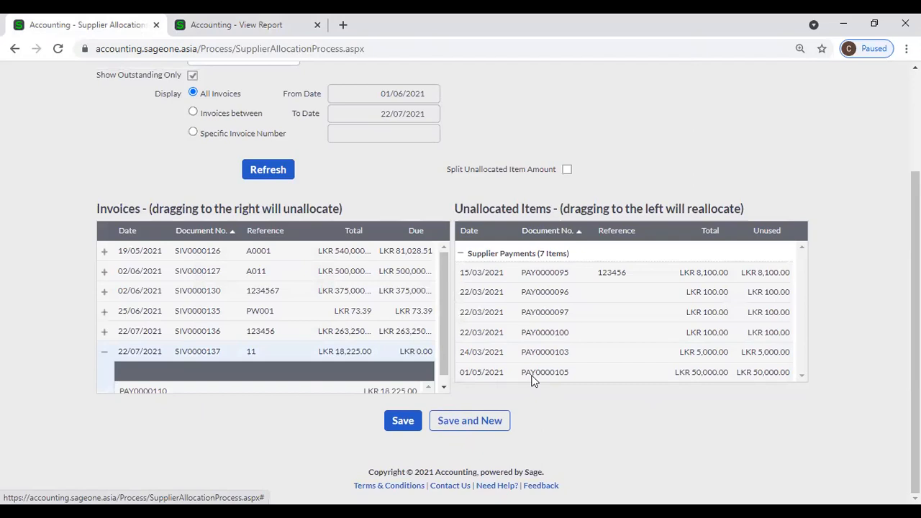
{"action": "left_click", "coordinate": [402, 429]}
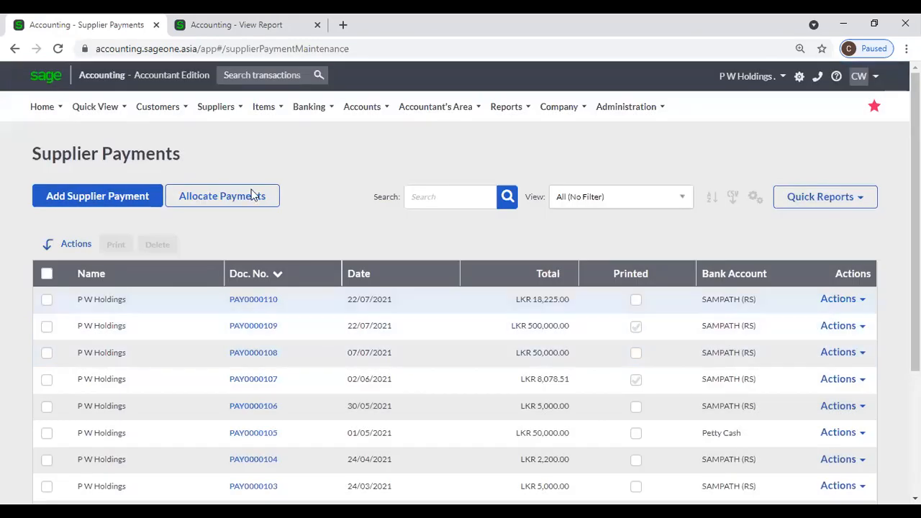
- Duplicate the Supplier Balances - Days Outstanding report in a new tab and examine the remaining P W Holdings entries
{"action": "left_click", "coordinate": [220, 31]}
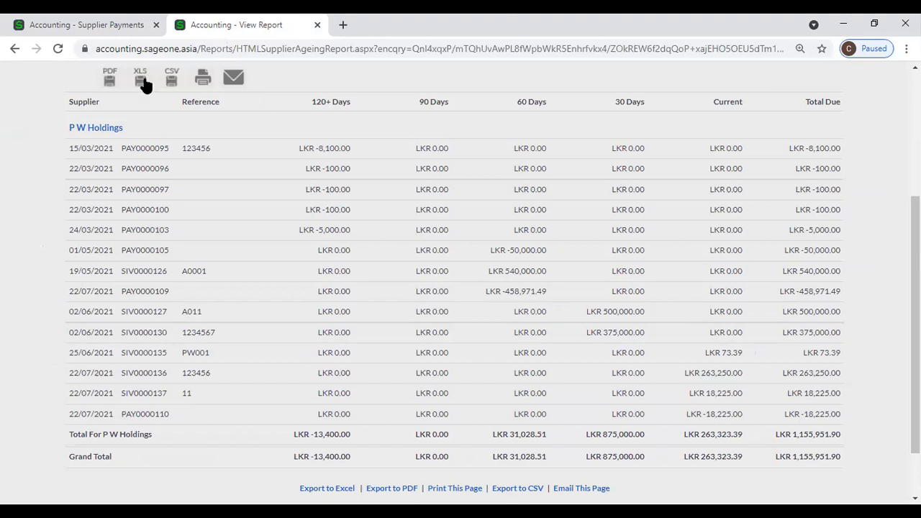
{"action": "right_click", "coordinate": [190, 24]}
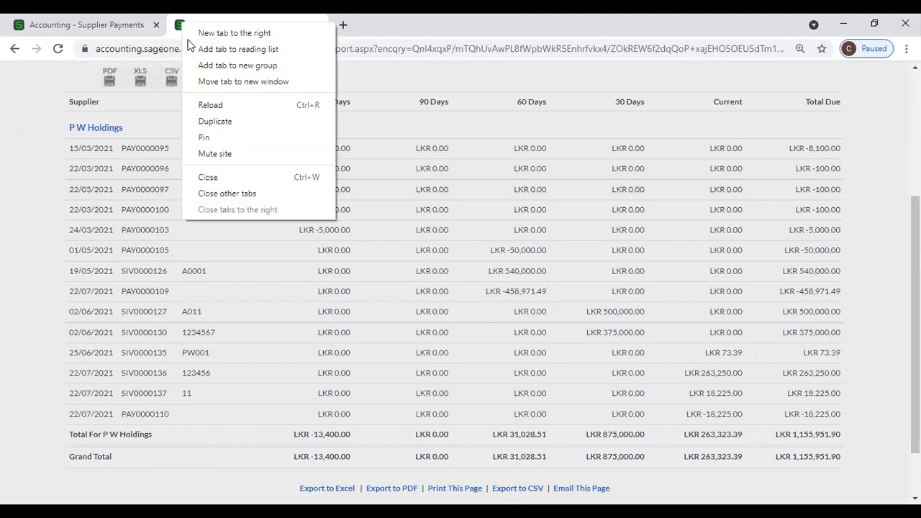
{"action": "left_click", "coordinate": [206, 118]}
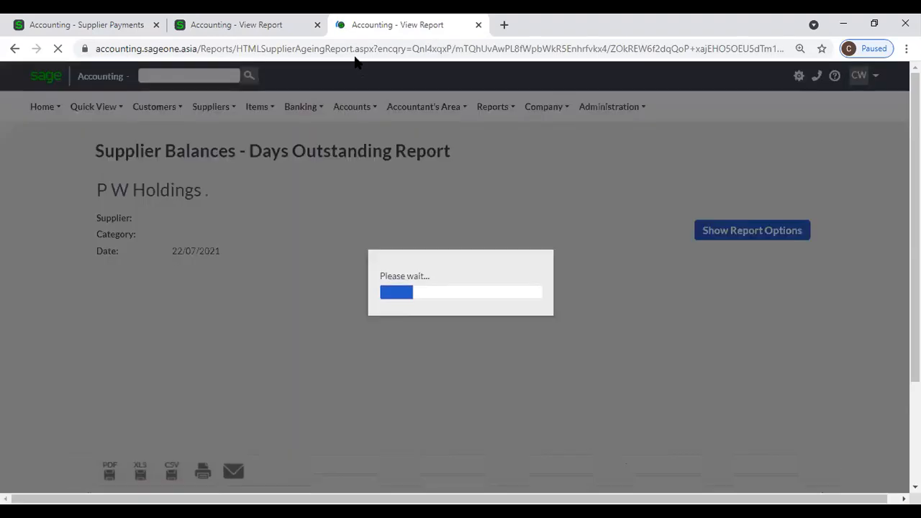
{"action": "scroll", "coordinate": [806, 340], "scroll_direction": "down", "scroll_amount": 3}
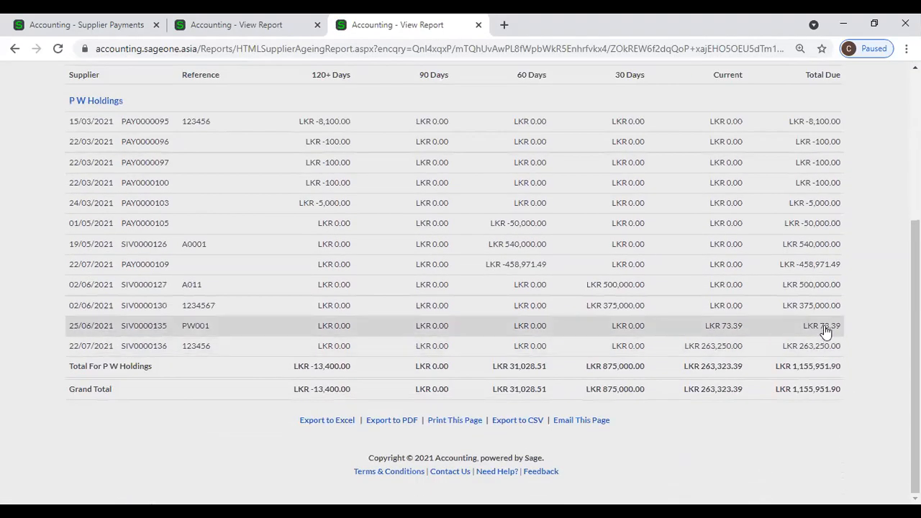
- Compare the P W Holdings Days Outstanding reports from before and after the allocation, examining the entries and totals
{"action": "left_click", "coordinate": [244, 27]}
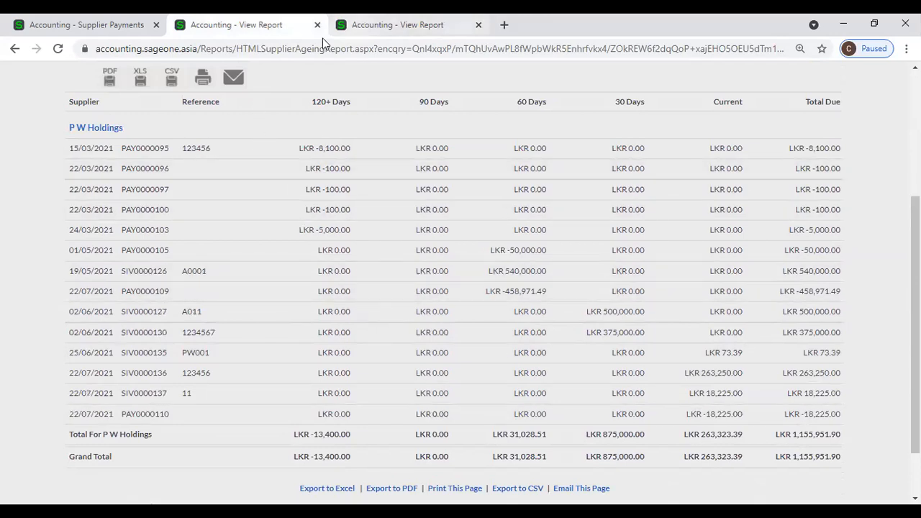
{"action": "left_click", "coordinate": [374, 24]}
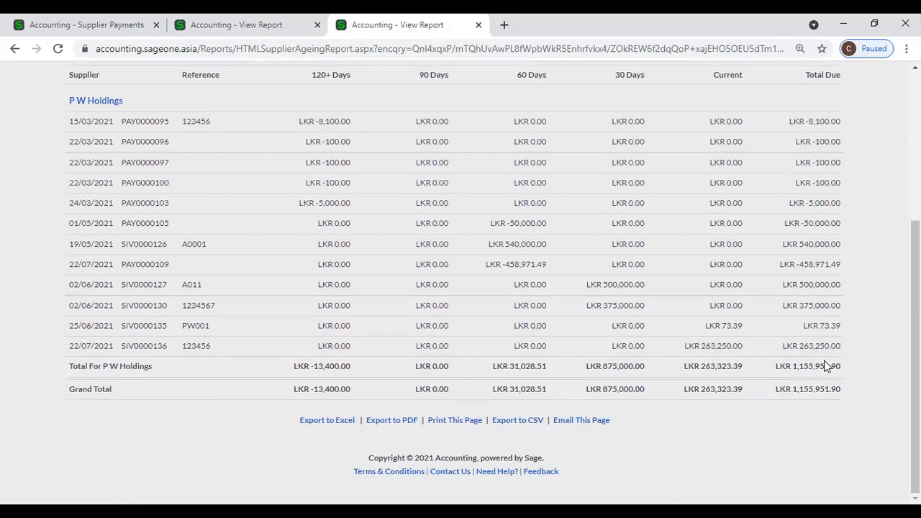
{"action": "scroll", "coordinate": [701, 365], "scroll_direction": "up", "scroll_amount": 2}
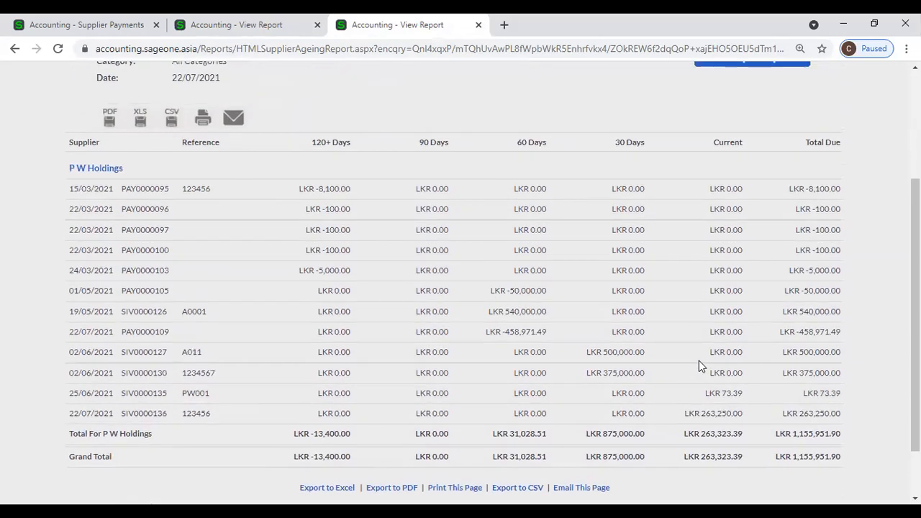
{"action": "scroll", "coordinate": [716, 376], "scroll_direction": "up", "scroll_amount": 1}
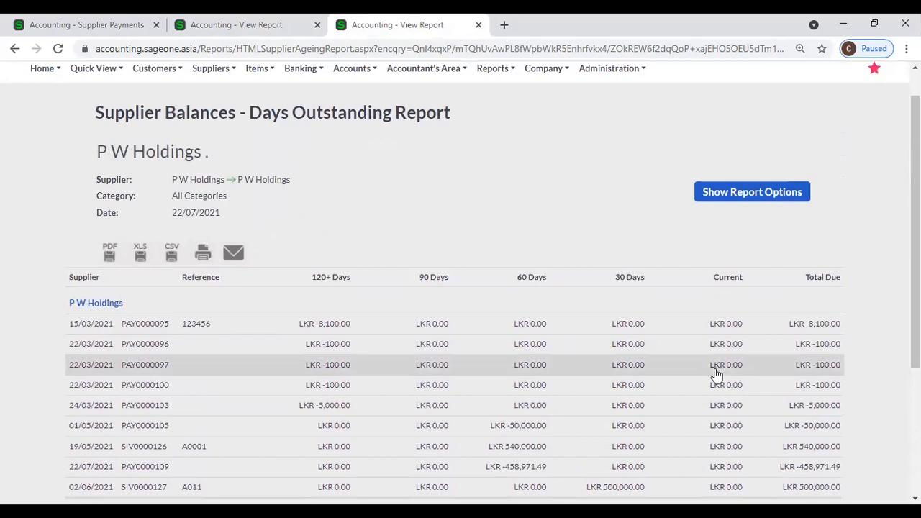
- Open the supplier payment allocations and load the outstanding invoices and unallocated items for supplier P W Holdings
{"action": "left_click", "coordinate": [57, 24]}
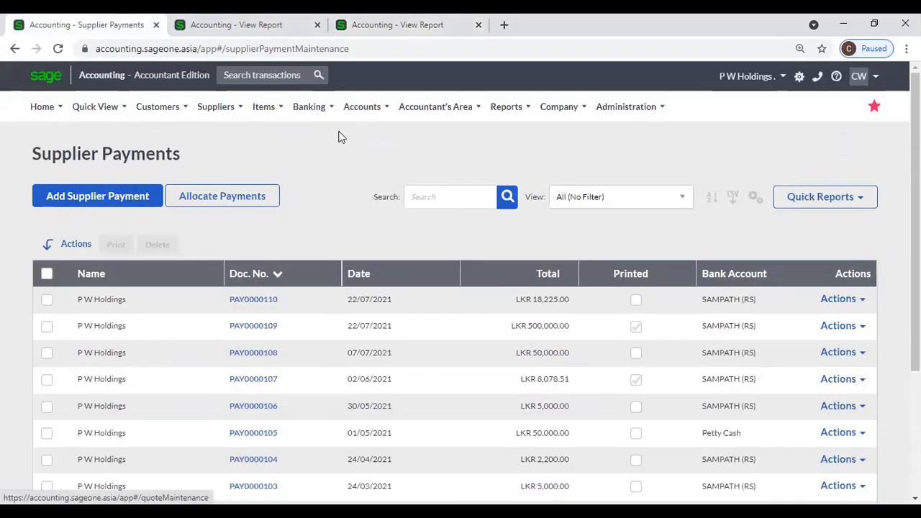
{"action": "left_click", "coordinate": [267, 201]}
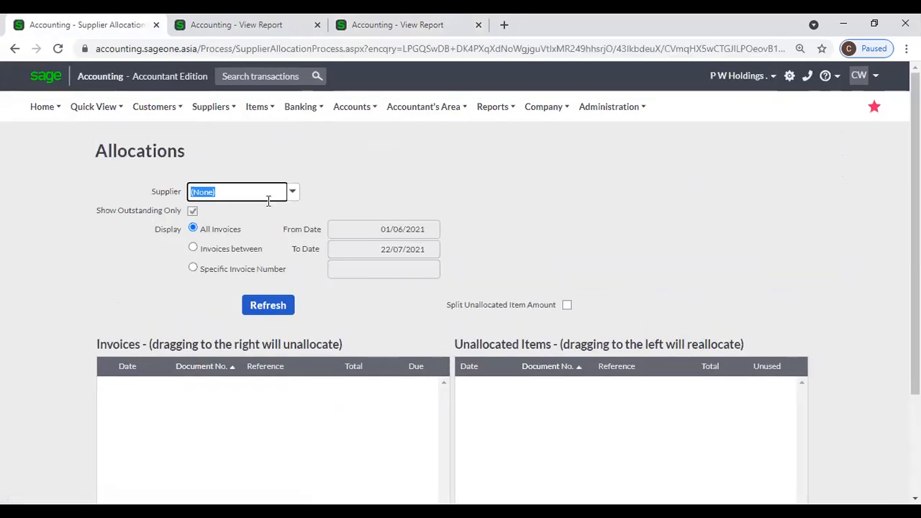
{"action": "type", "text": "P W Holdings"}
{"action": "key", "text": "Return"}
{"action": "left_click", "coordinate": [515, 203]}
{"action": "scroll", "coordinate": [471, 242], "scroll_direction": "down", "scroll_amount": 2}
{"action": "scroll", "coordinate": [276, 201], "scroll_direction": "up", "scroll_amount": 1}
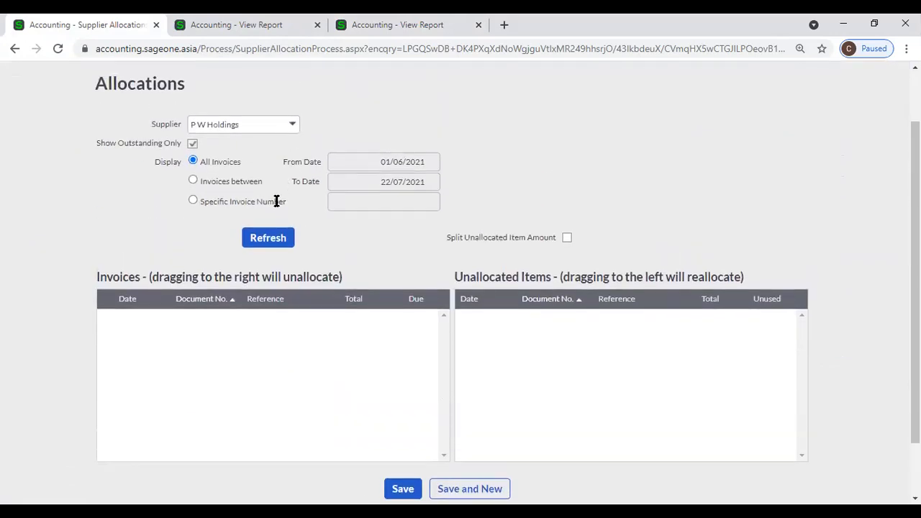
{"action": "left_click", "coordinate": [273, 243]}
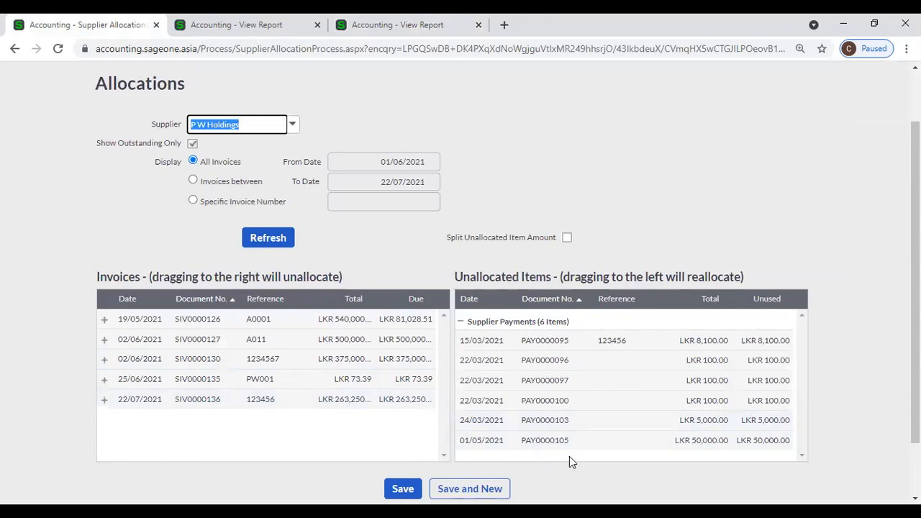
- Try allocating payment PAY0000105 to invoice SIV0000136 and PAY0000103 to SIV0000130, moving each payment back to the unallocated items
{"action": "left_click_drag", "start_coordinate": [513, 446], "coordinate": [408, 402]}
{"action": "scroll", "coordinate": [481, 424], "scroll_direction": "down", "scroll_amount": 1}
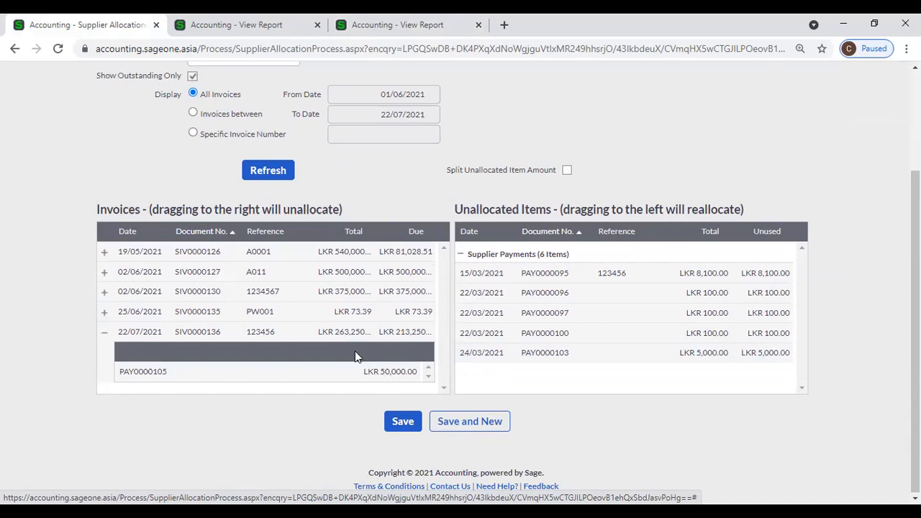
{"action": "left_click_drag", "start_coordinate": [383, 376], "coordinate": [426, 298]}
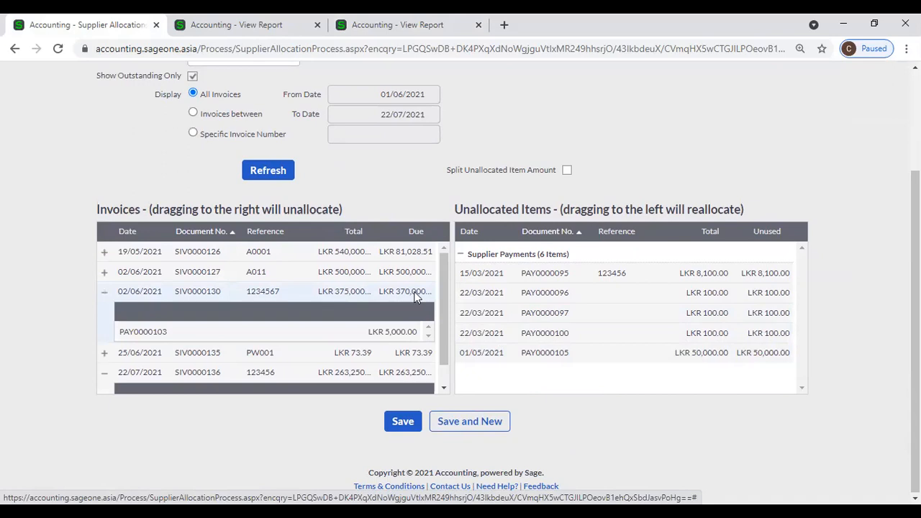
{"action": "left_click_drag", "start_coordinate": [405, 329], "coordinate": [539, 335]}
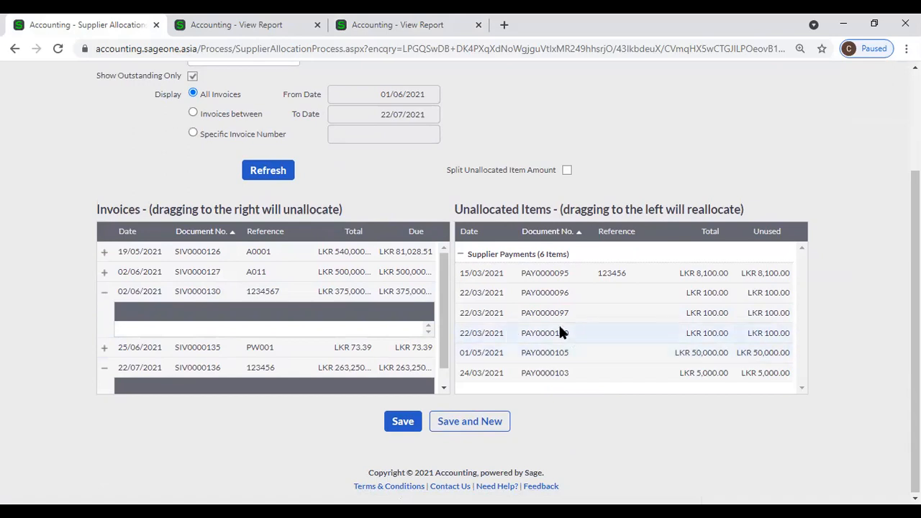
- Try allocating payments PAY0000096 and PAY0000097 to invoice SIV0000130, move them back, and reload the allocations without saving
{"action": "left_click_drag", "start_coordinate": [562, 296], "coordinate": [414, 288]}
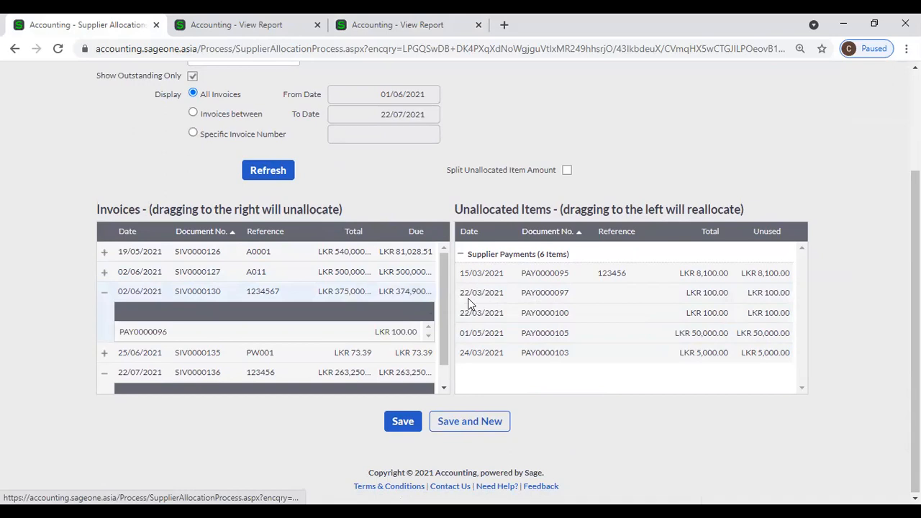
{"action": "left_click_drag", "start_coordinate": [512, 301], "coordinate": [428, 293]}
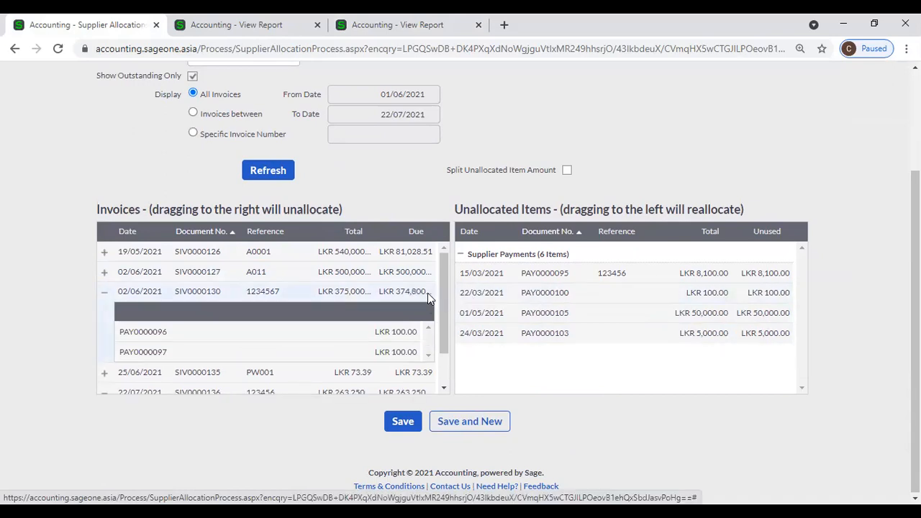
{"action": "scroll", "coordinate": [427, 293], "scroll_direction": "up", "scroll_amount": 2}
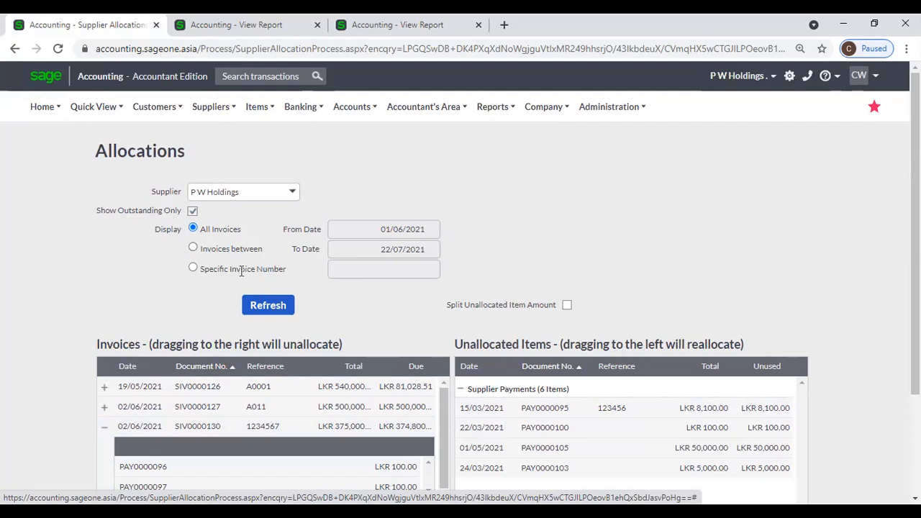
{"action": "scroll", "coordinate": [331, 313], "scroll_direction": "down", "scroll_amount": 2}
{"action": "left_click_drag", "start_coordinate": [331, 337], "coordinate": [511, 337]}
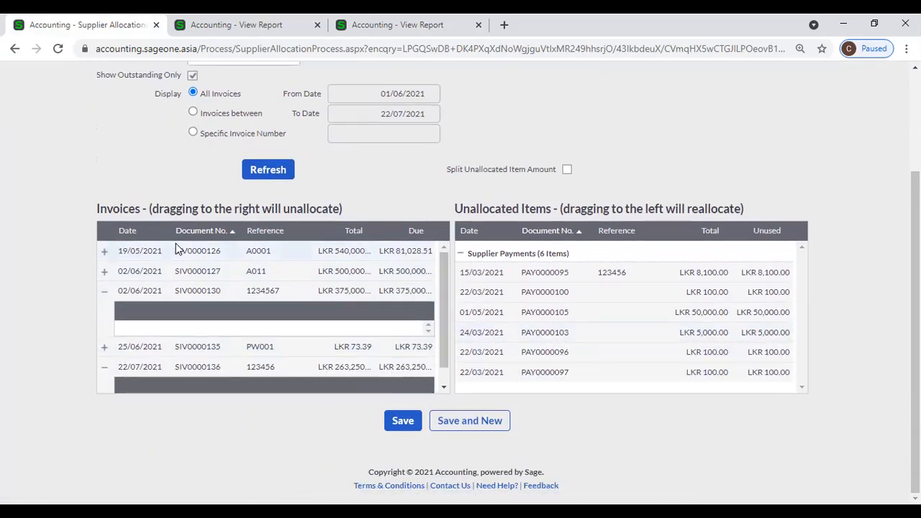
{"action": "left_click", "coordinate": [268, 170]}
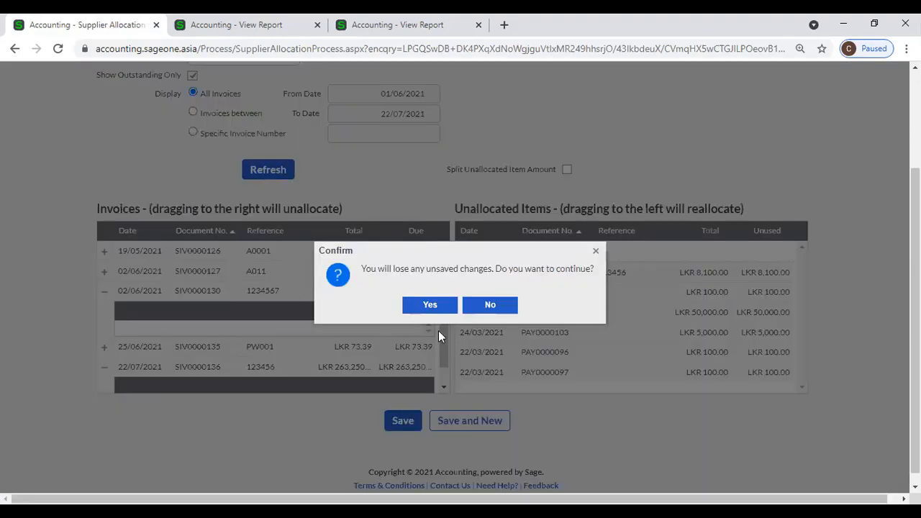
{"action": "left_click", "coordinate": [427, 306]}
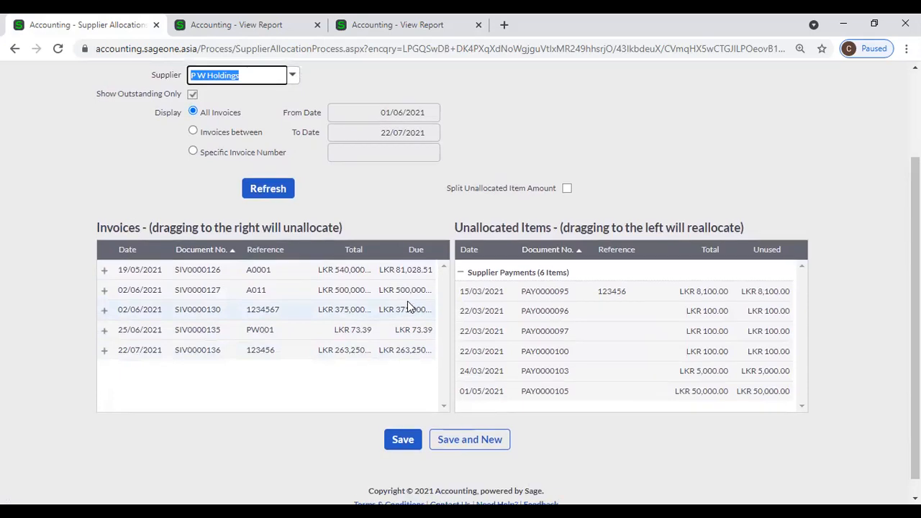
- Turn off the outstanding-only filter, reload the allocations, and review all P W Holdings invoices, including fully settled ones
{"action": "scroll", "coordinate": [407, 317], "scroll_direction": "up", "scroll_amount": 1}
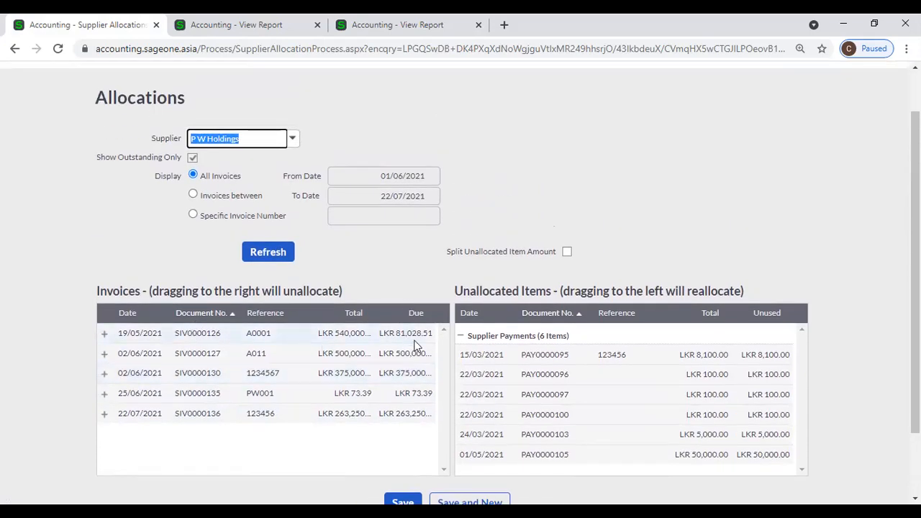
{"action": "left_click", "coordinate": [191, 158]}
{"action": "left_click", "coordinate": [260, 252]}
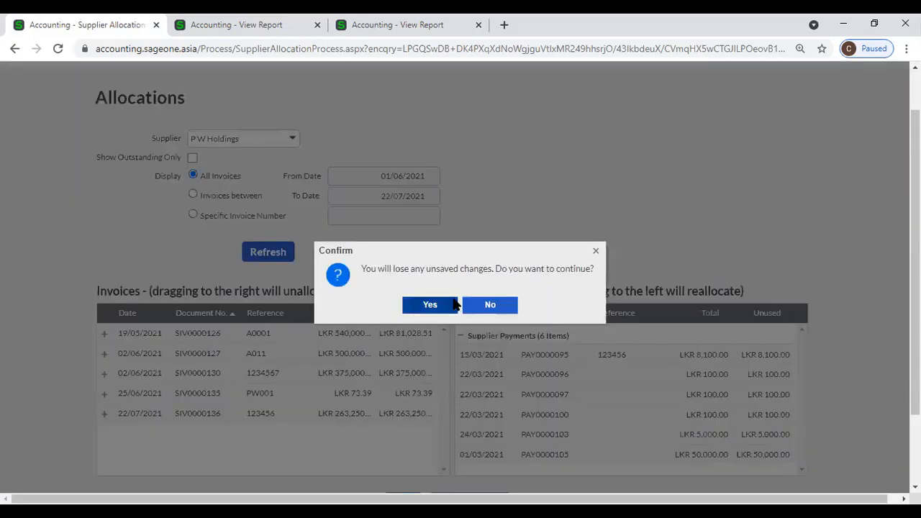
{"action": "left_click", "coordinate": [452, 300]}
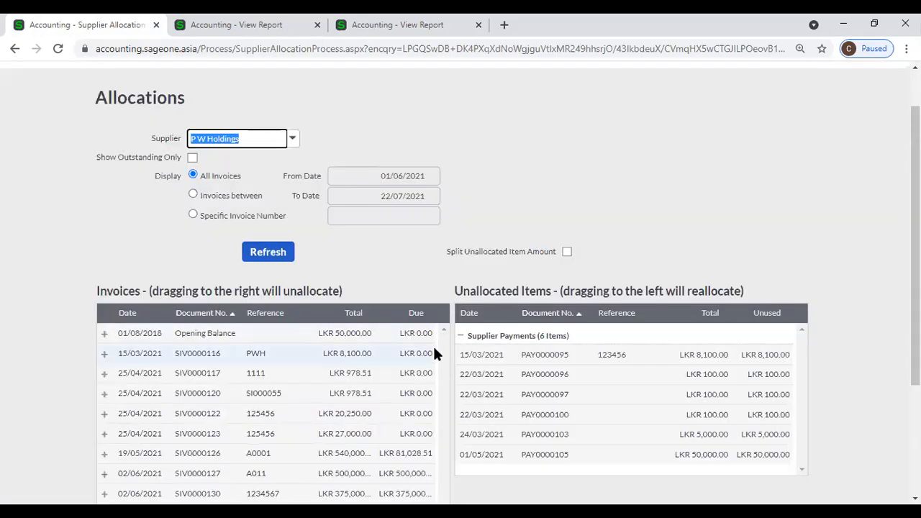
{"action": "scroll", "coordinate": [434, 353], "scroll_direction": "down", "scroll_amount": 1}
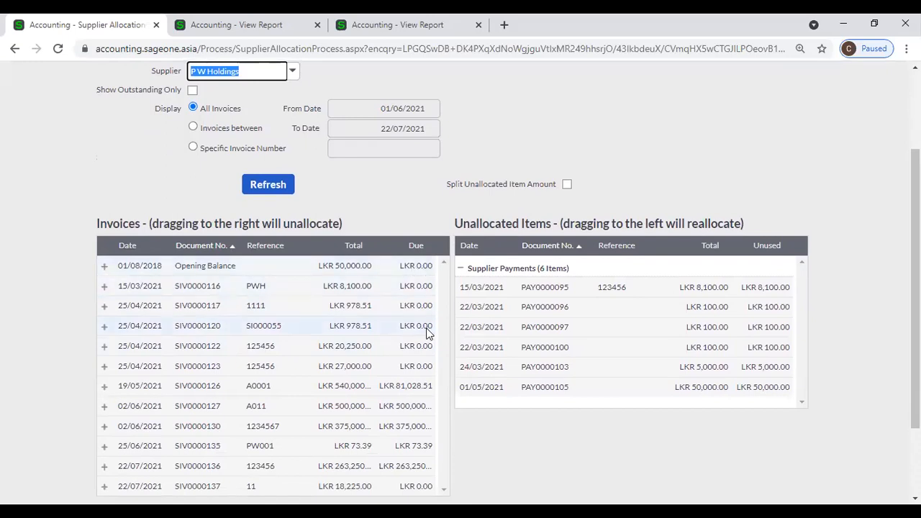
{"action": "scroll", "coordinate": [409, 362], "scroll_direction": "down", "scroll_amount": 1}
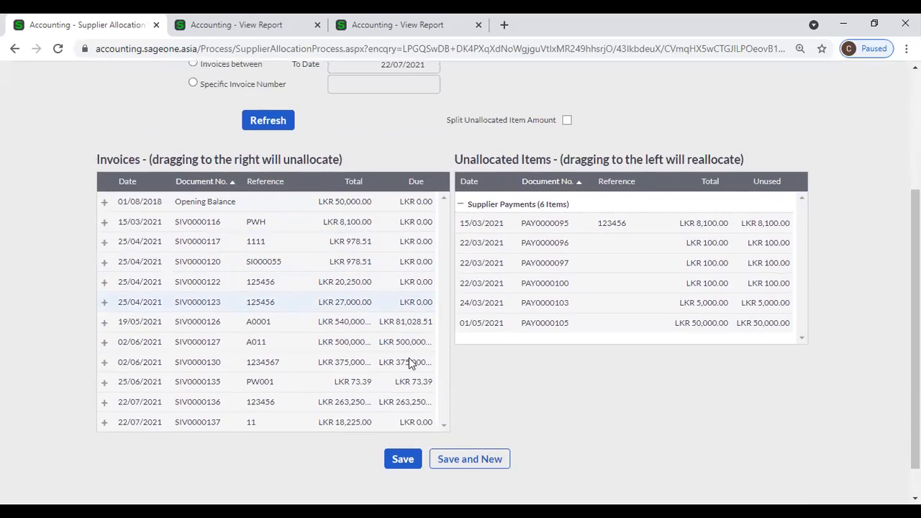
{"action": "scroll", "coordinate": [264, 290], "scroll_direction": "up", "scroll_amount": 2}
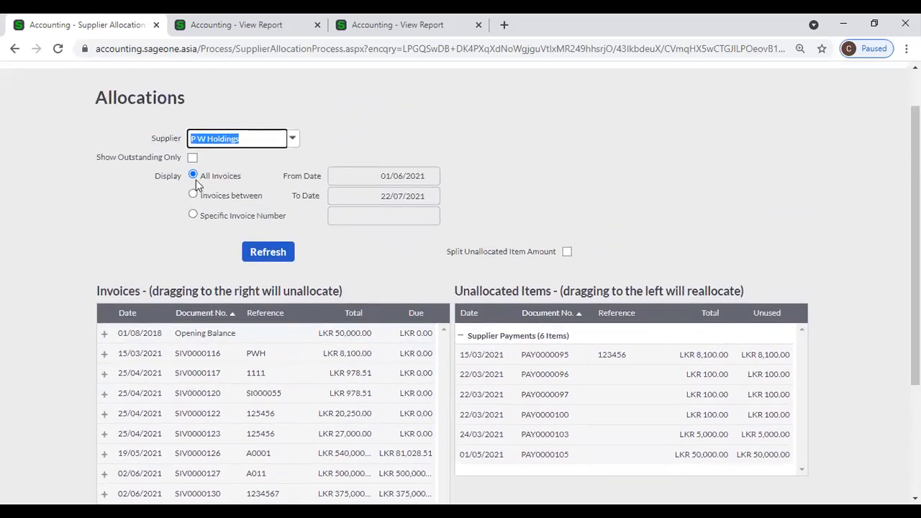
- Restrict the allocations to outstanding invoices only and reload the list
{"action": "left_click", "coordinate": [193, 157]}
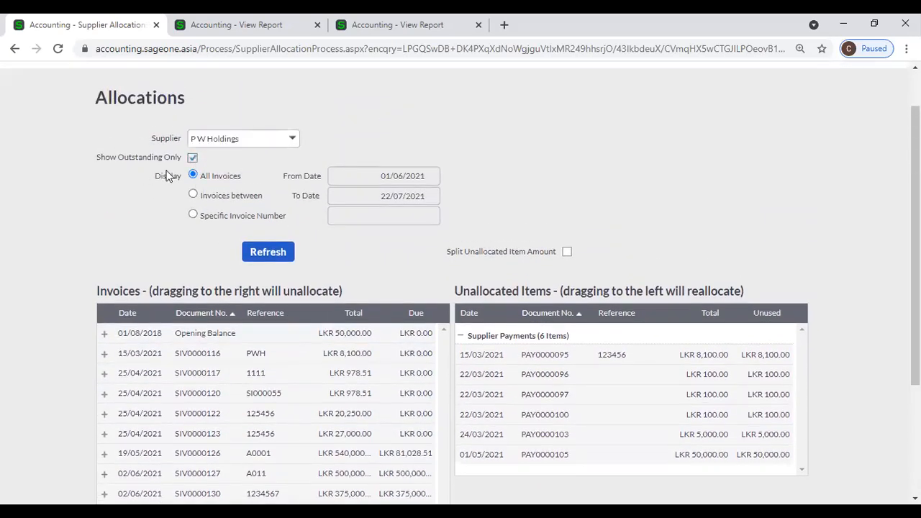
{"action": "left_click", "coordinate": [248, 247]}
{"action": "left_click", "coordinate": [413, 309]}
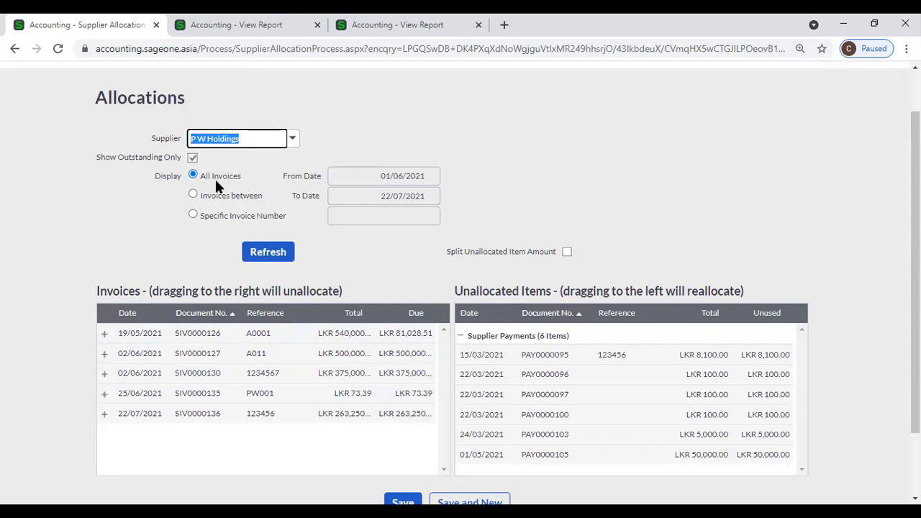
- Filter the allocations to invoices dated between 01/06/2021 and 22/07/2021 and reload the list
{"action": "left_click", "coordinate": [193, 193]}
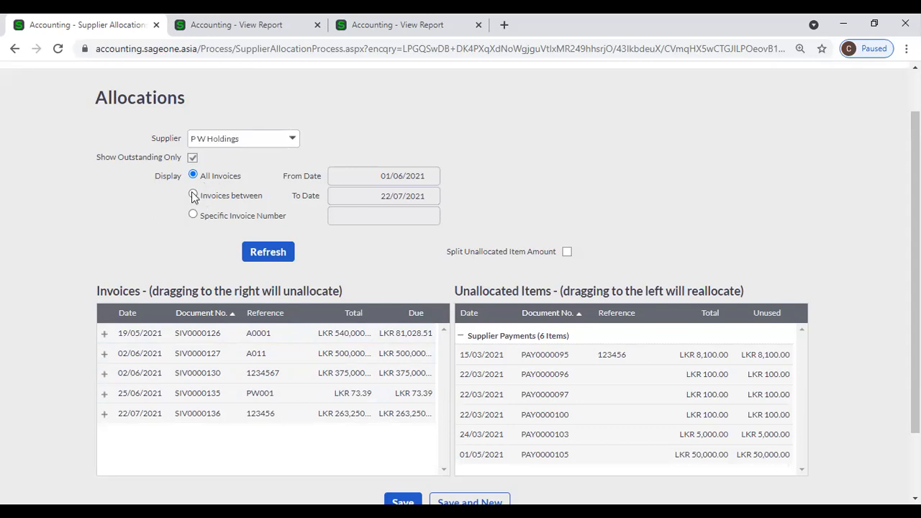
{"action": "left_click", "coordinate": [193, 196]}
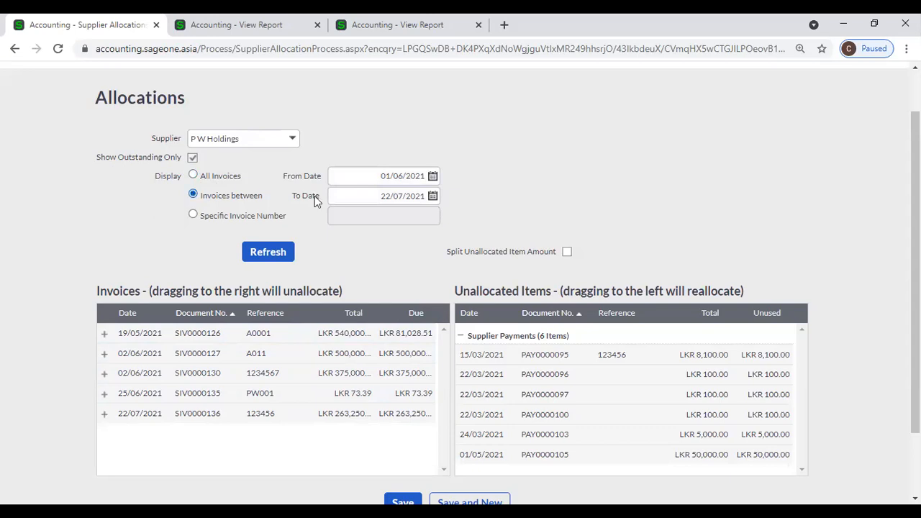
{"action": "left_click", "coordinate": [400, 176]}
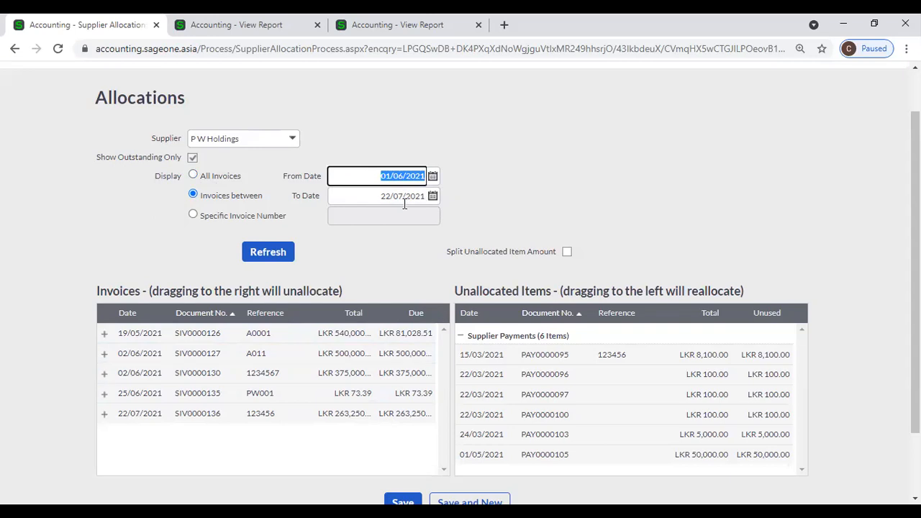
{"action": "left_click", "coordinate": [267, 252]}
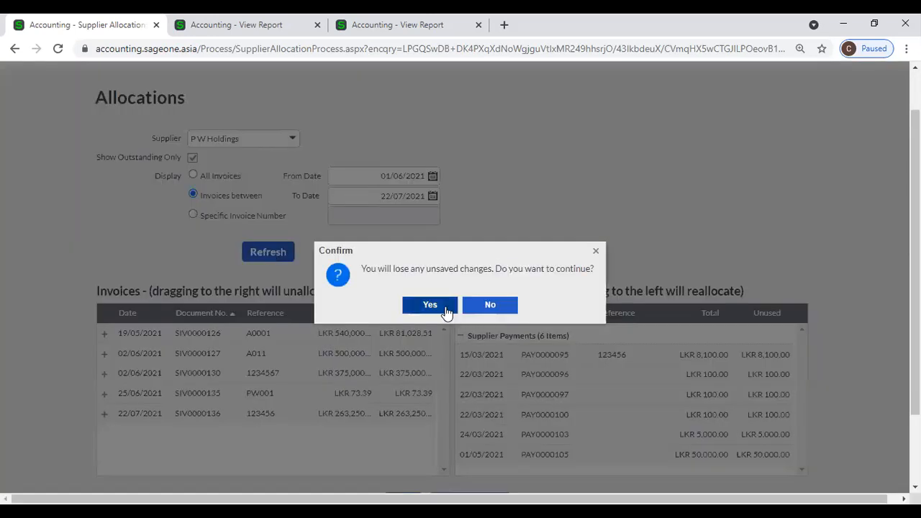
{"action": "left_click", "coordinate": [445, 309]}
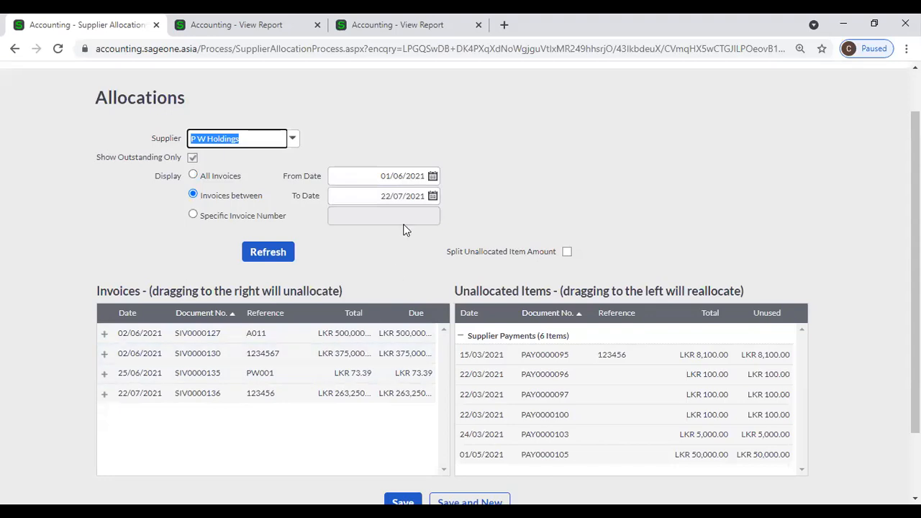
- Set the invoice date filter's start date to 01/07/2021 and reload the list
{"action": "left_click", "coordinate": [432, 177]}
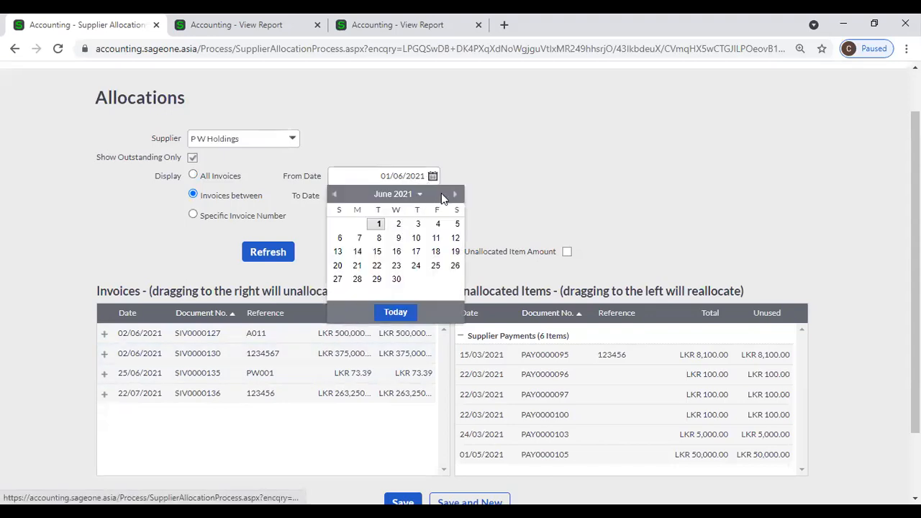
{"action": "left_click", "coordinate": [455, 195]}
{"action": "left_click", "coordinate": [418, 224]}
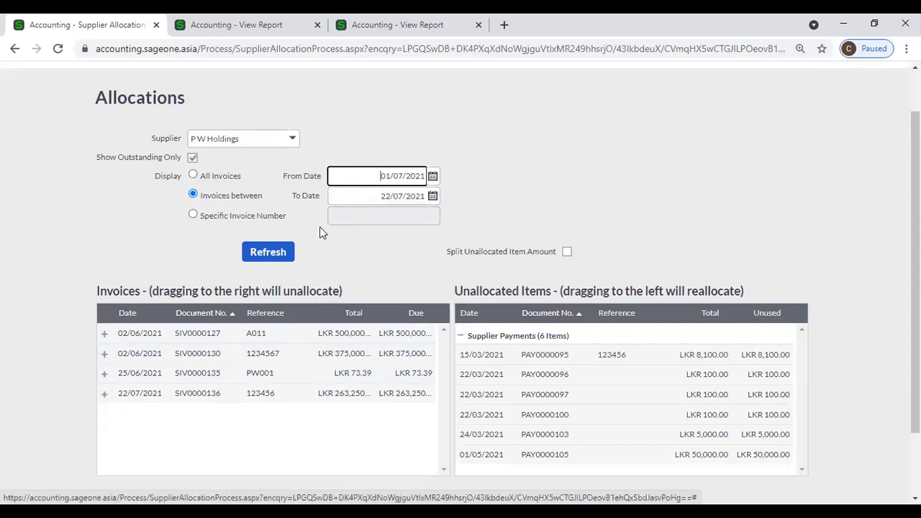
{"action": "left_click", "coordinate": [278, 253]}
{"action": "left_click", "coordinate": [430, 304]}
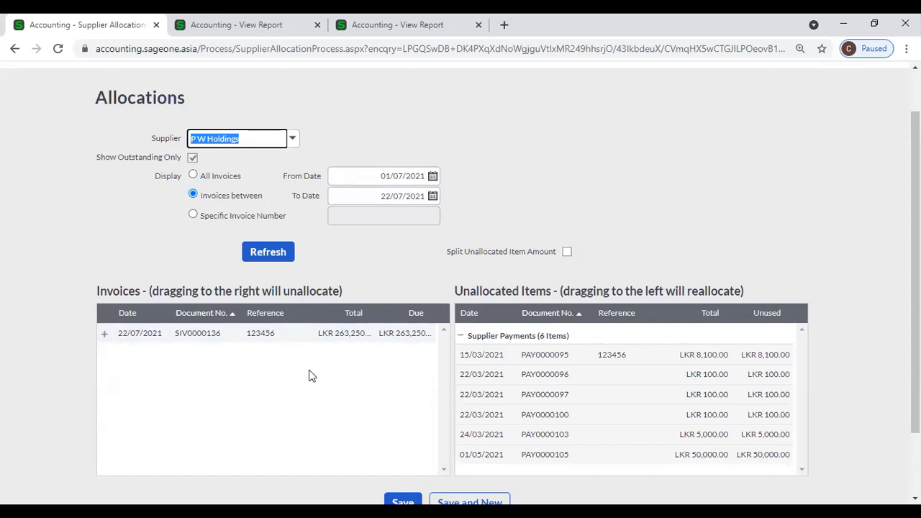
- Filter the allocations by the specific invoice number SIV0000135 and reload the list
{"action": "left_click", "coordinate": [193, 216]}
{"action": "left_click", "coordinate": [379, 217]}
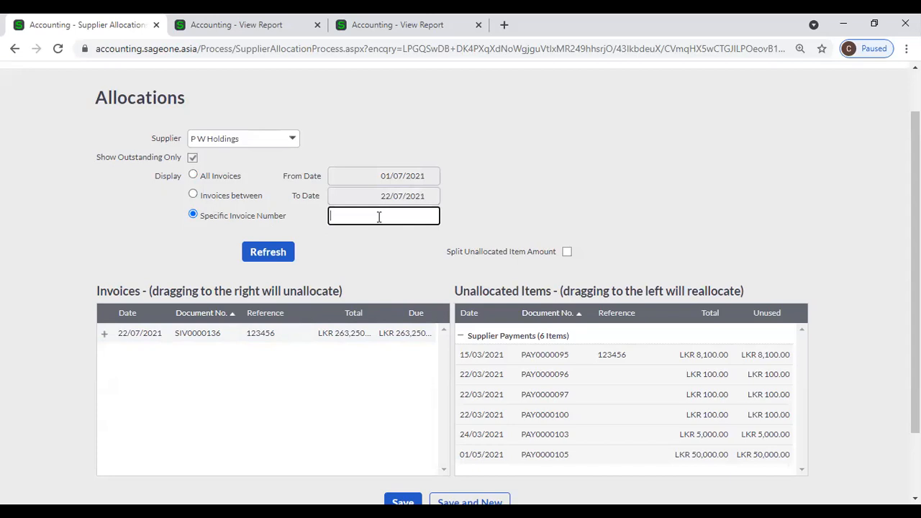
{"action": "type", "text": "SIV0000135"}
{"action": "left_click", "coordinate": [283, 252]}
{"action": "left_click", "coordinate": [442, 311]}
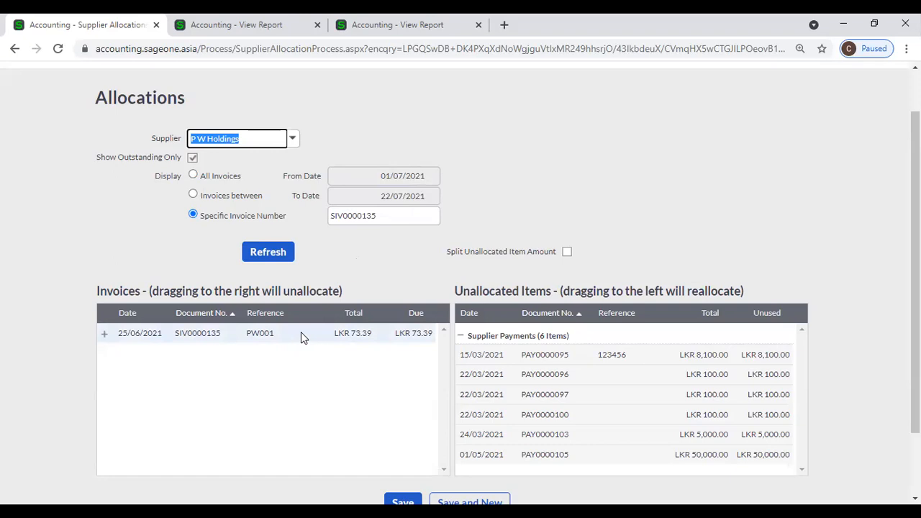
- Inspect the allocations under invoice SIV0000135, collapse them, and reload the list with all invoices displayed
{"action": "left_click", "coordinate": [104, 335]}
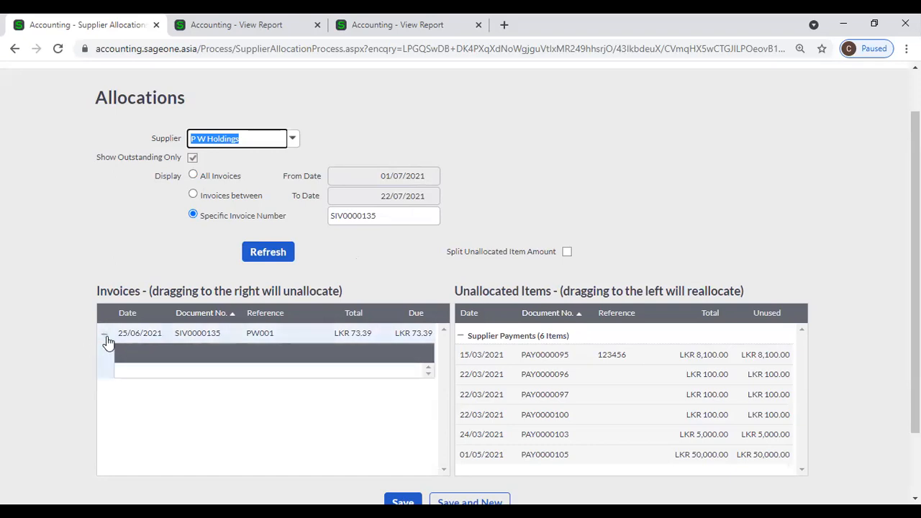
{"action": "left_click", "coordinate": [105, 338]}
{"action": "left_click", "coordinate": [580, 214]}
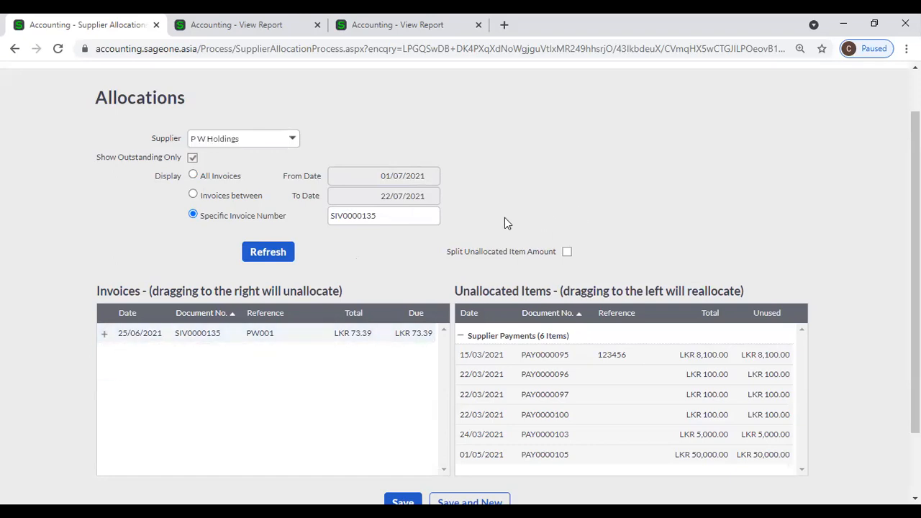
{"action": "left_click", "coordinate": [193, 176]}
{"action": "left_click", "coordinate": [254, 253]}
{"action": "left_click", "coordinate": [415, 306]}
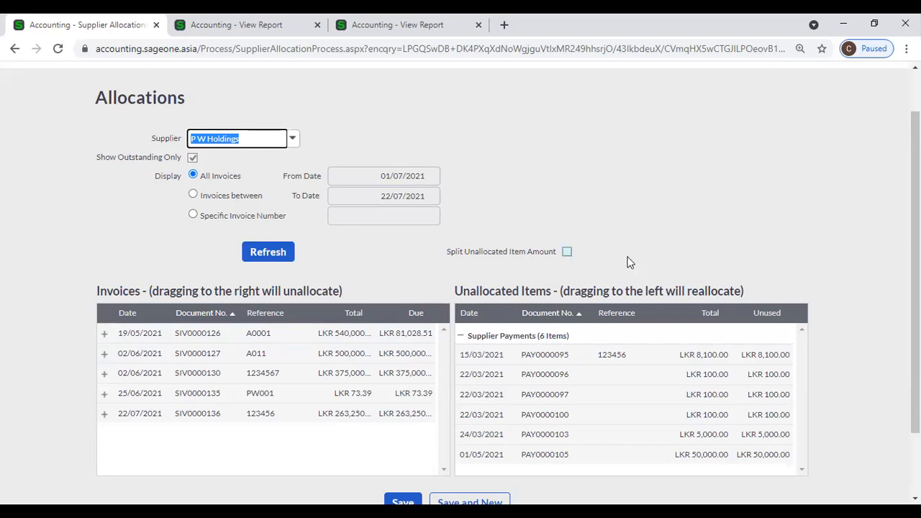
- Enable splitting of unallocated item amounts and allocate 10000 of payment PAY0000105 to invoice SIV0000126
{"action": "left_click", "coordinate": [728, 451]}
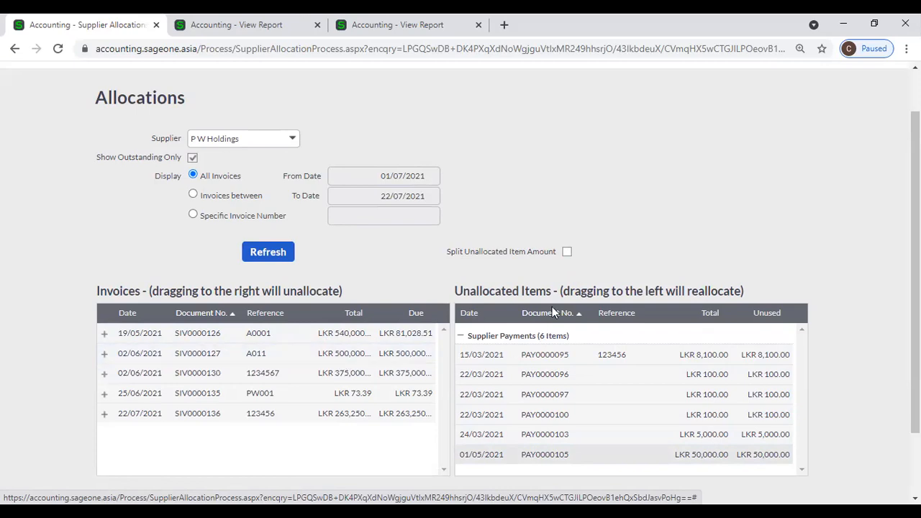
{"action": "left_click", "coordinate": [568, 252]}
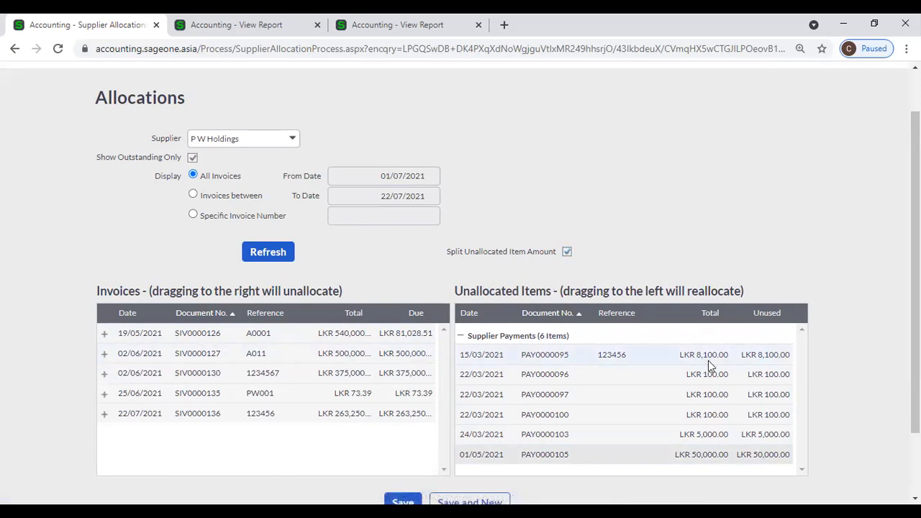
{"action": "left_click_drag", "start_coordinate": [430, 336], "coordinate": [377, 334]}
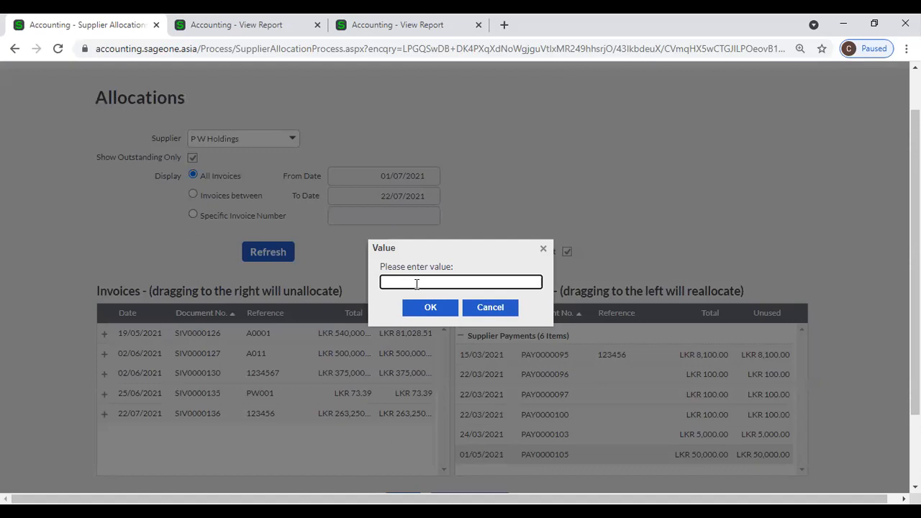
{"action": "type", "text": "10000"}
{"action": "left_click", "coordinate": [426, 308]}
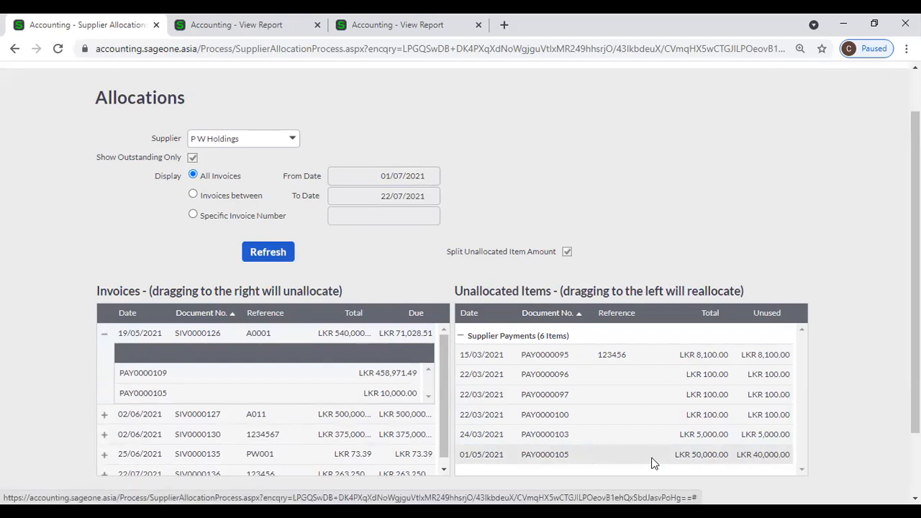
- Allocate 20000 of payment PAY0000105 to invoice SIV0000127
{"action": "left_click_drag", "start_coordinate": [568, 454], "coordinate": [424, 418]}
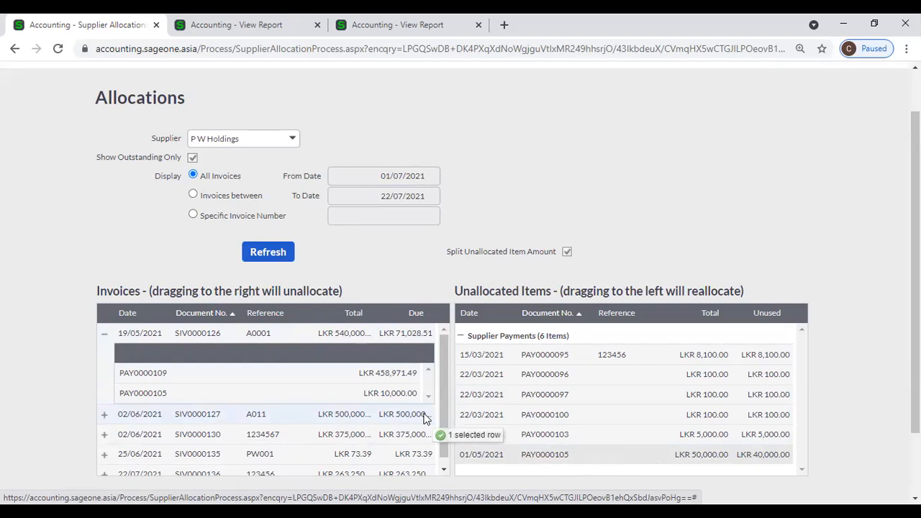
{"action": "left_click_drag", "start_coordinate": [424, 415], "coordinate": [424, 413]}
{"action": "type", "text": "20000"}
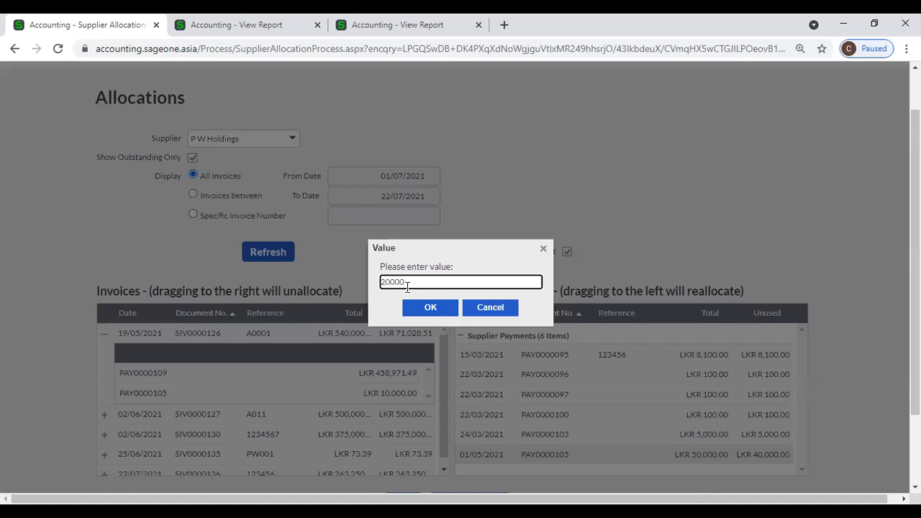
{"action": "left_click", "coordinate": [423, 308]}
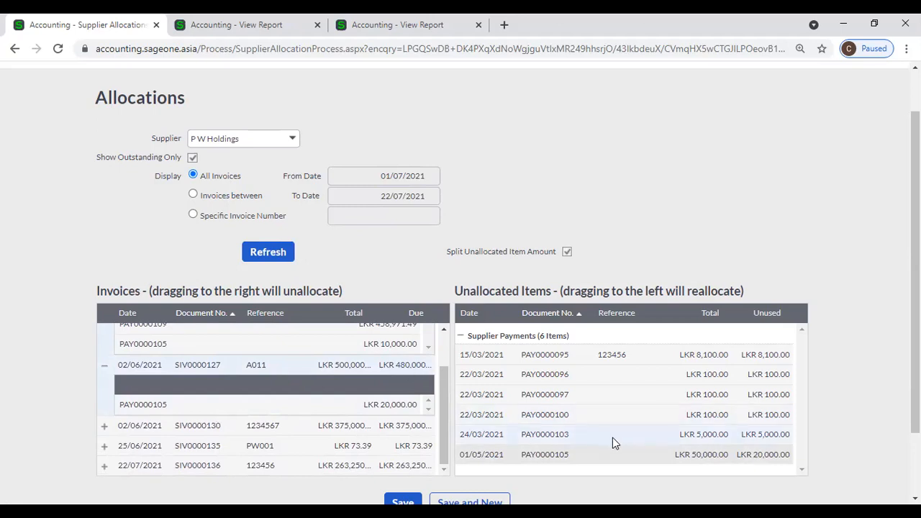
- Allocate the remaining 20000 of payment PAY0000105 to invoice SIV0000130 and review the split across the invoices
{"action": "left_click_drag", "start_coordinate": [621, 454], "coordinate": [401, 426]}
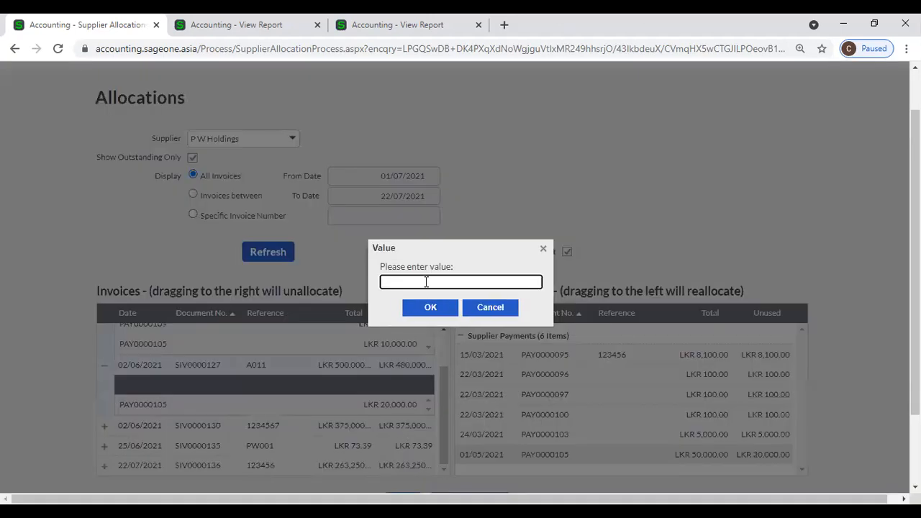
{"action": "type", "text": "20000"}
{"action": "left_click", "coordinate": [436, 311]}
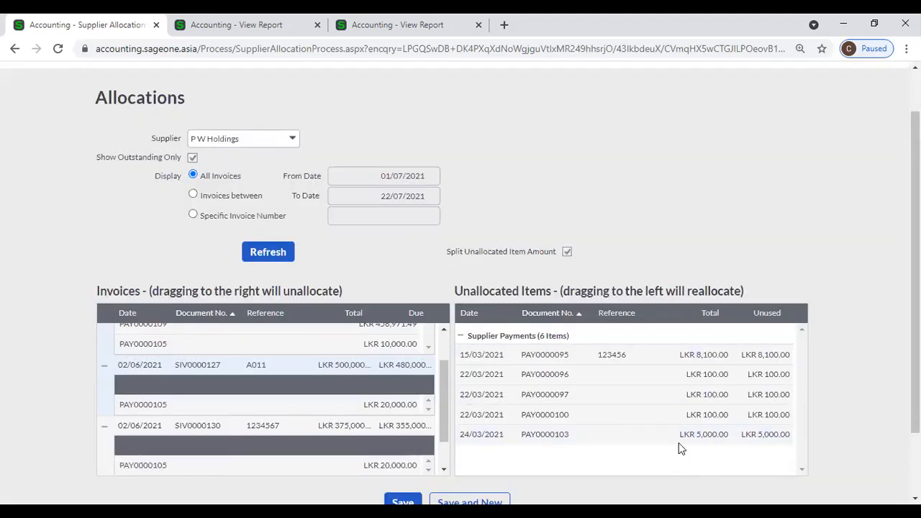
{"action": "scroll", "coordinate": [327, 400], "scroll_direction": "down", "scroll_amount": 1}
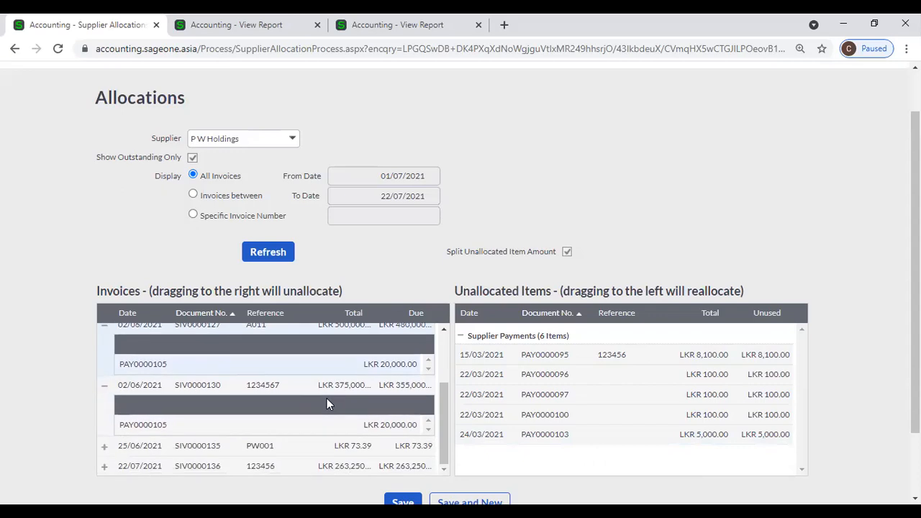
{"action": "scroll", "coordinate": [389, 409], "scroll_direction": "up", "scroll_amount": 1}
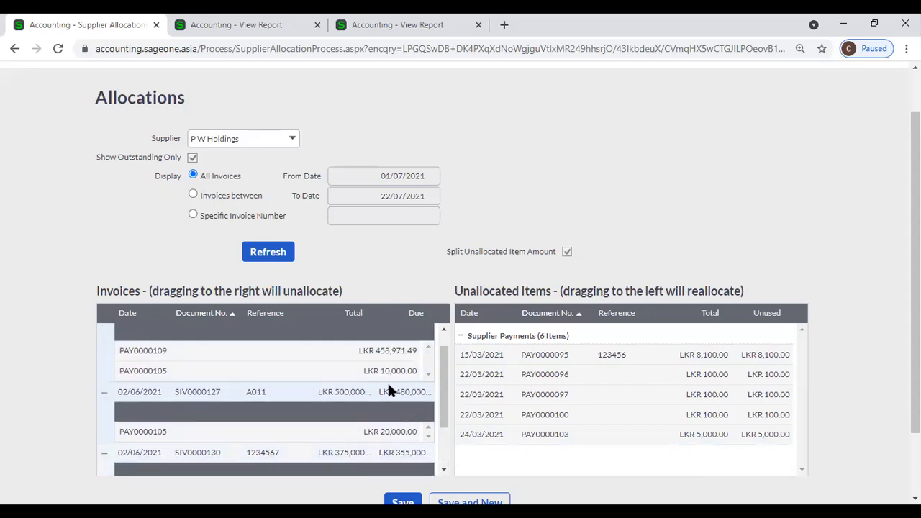
{"action": "scroll", "coordinate": [386, 432], "scroll_direction": "down", "scroll_amount": 1}
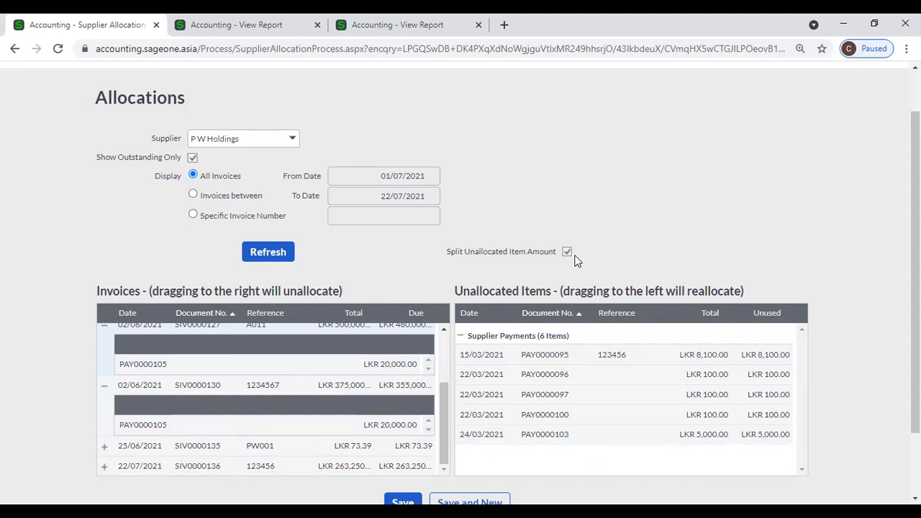
- Save the split payment allocations for supplier P W Holdings and refresh the allocations list
{"action": "scroll", "coordinate": [534, 338], "scroll_direction": "down", "scroll_amount": 1}
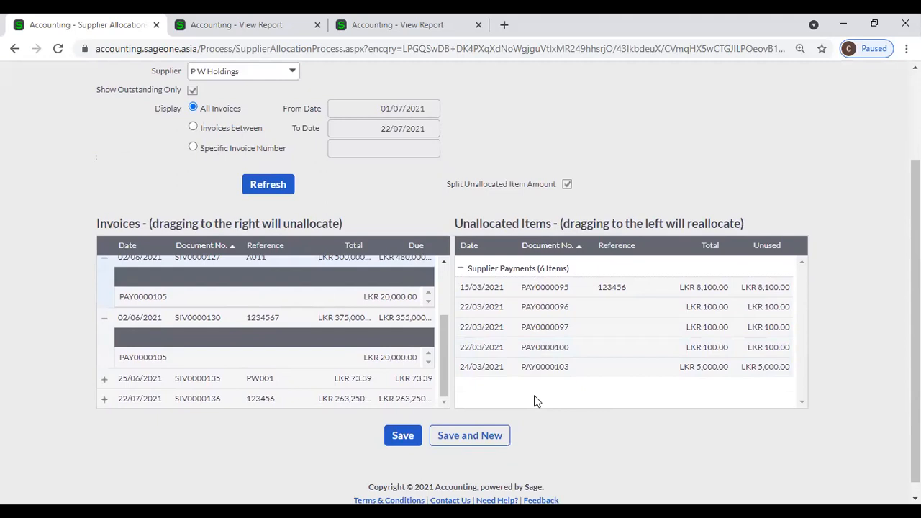
{"action": "left_click", "coordinate": [414, 438]}
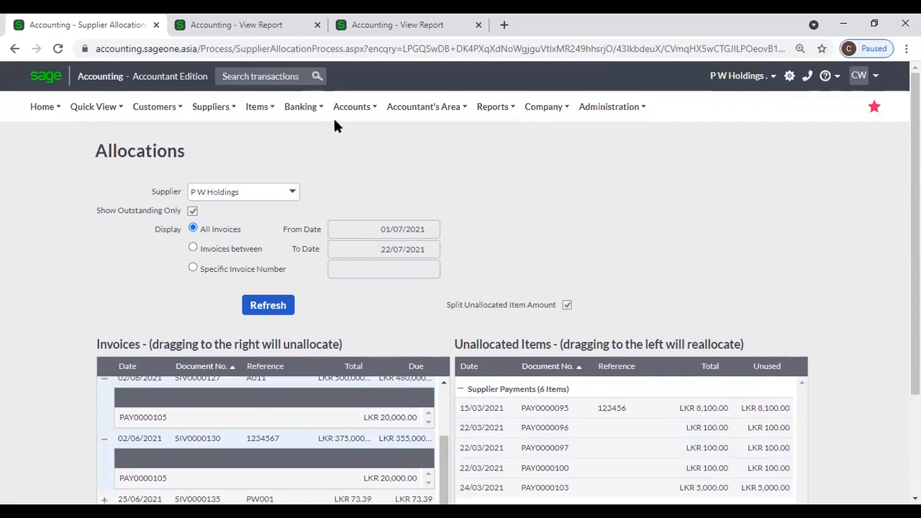
{"action": "mouse_move", "coordinate": [225, 108]}
{"action": "mouse_move", "coordinate": [229, 184]}
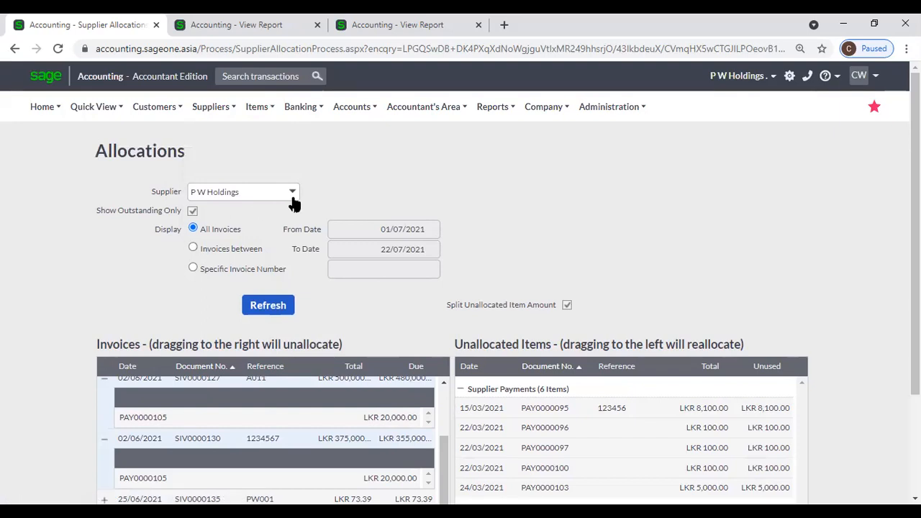
{"action": "left_click", "coordinate": [267, 305]}
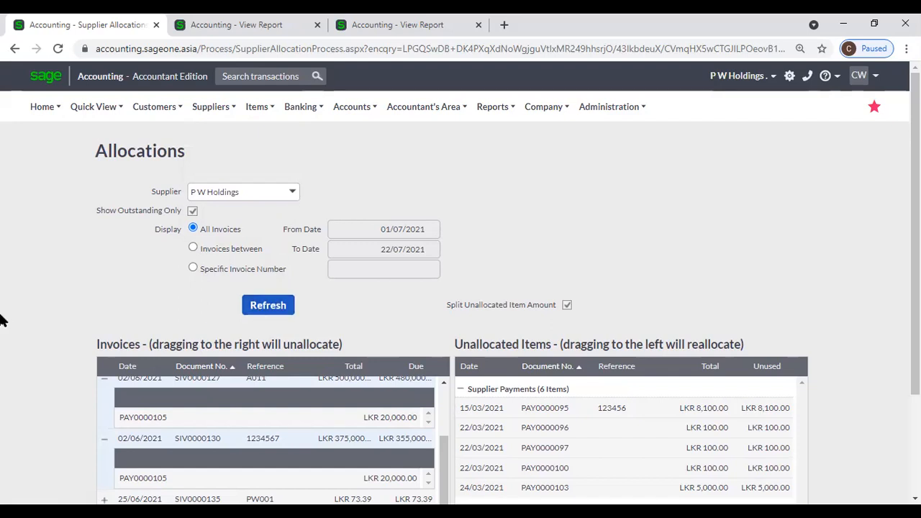